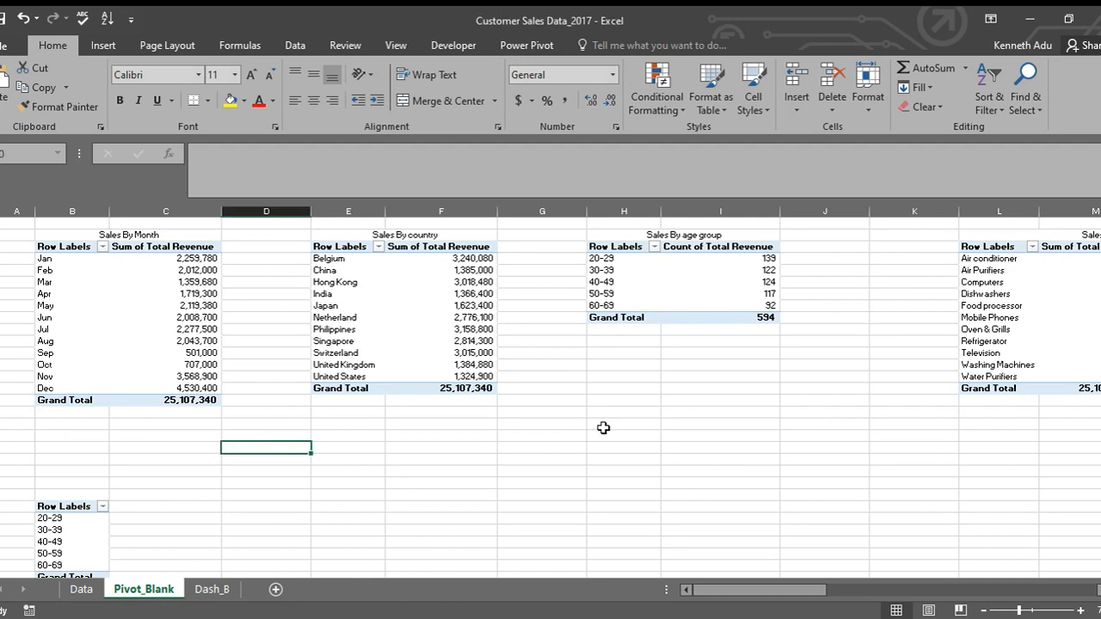
drag(752, 591, 693, 570)
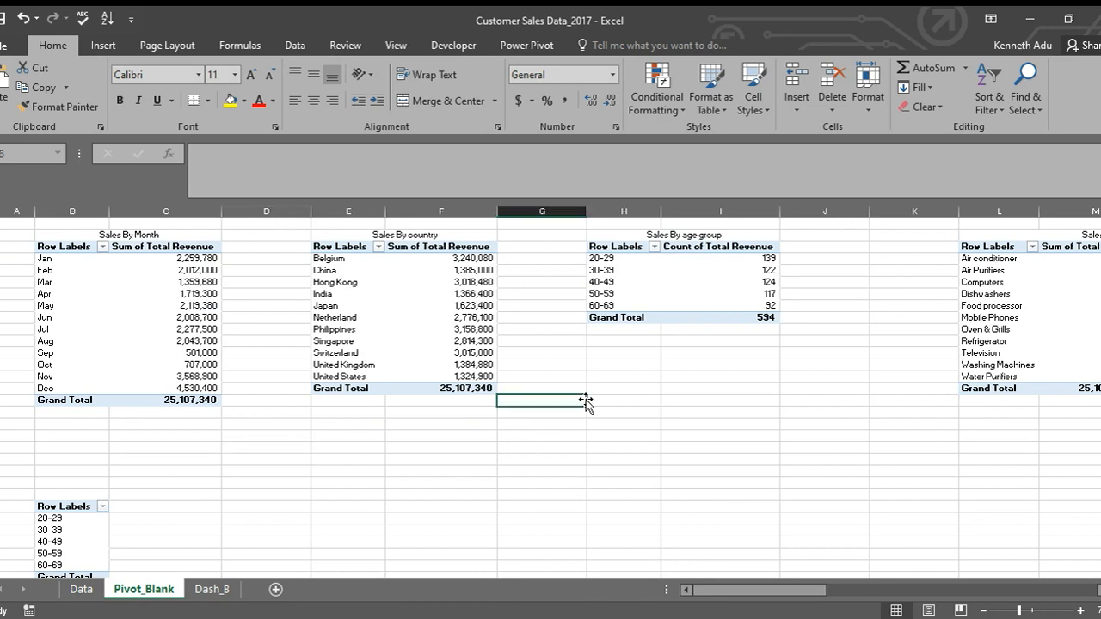
mouse_move(725, 590)
mouse_down()
mouse_move(777, 604)
mouse_move(727, 602)
mouse_up()
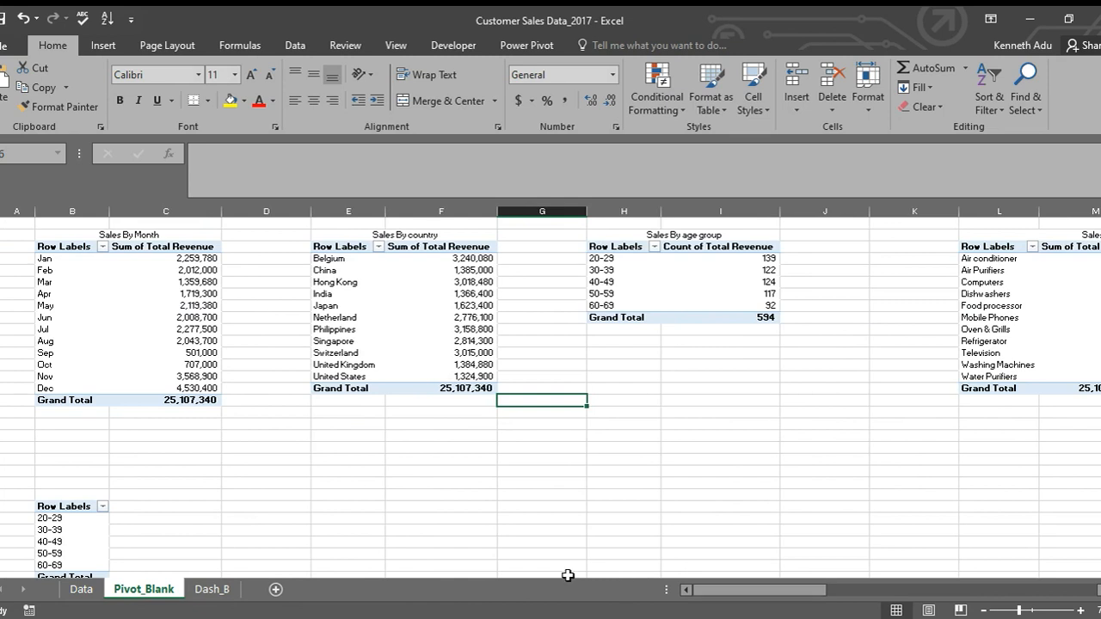
click(418, 449)
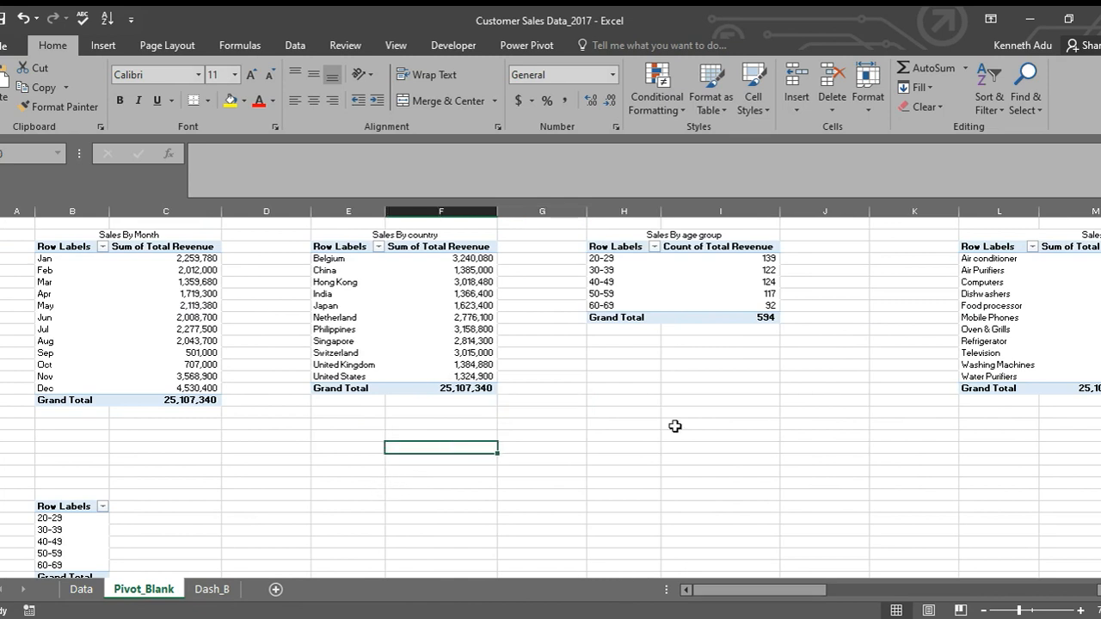
scroll(506, 432, down, 3)
scroll(501, 433, up, 3)
click(295, 436)
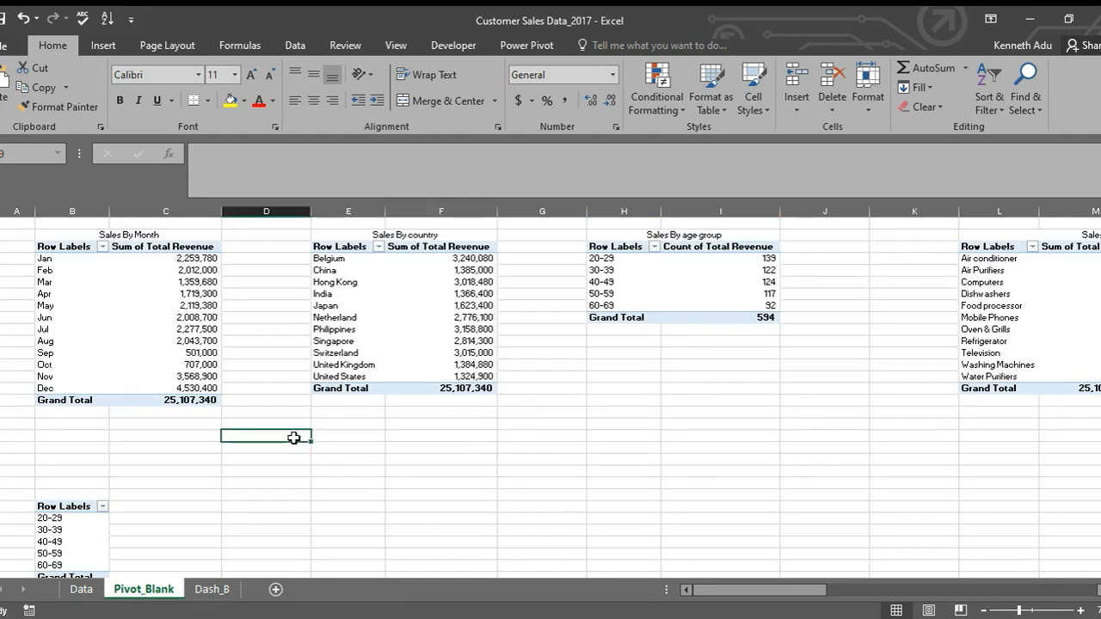
Step: Insert a Clustered Bar PivotChart from the Sales By Month months and revenues, and place it below the pivot tables
drag(43, 258, 62, 389)
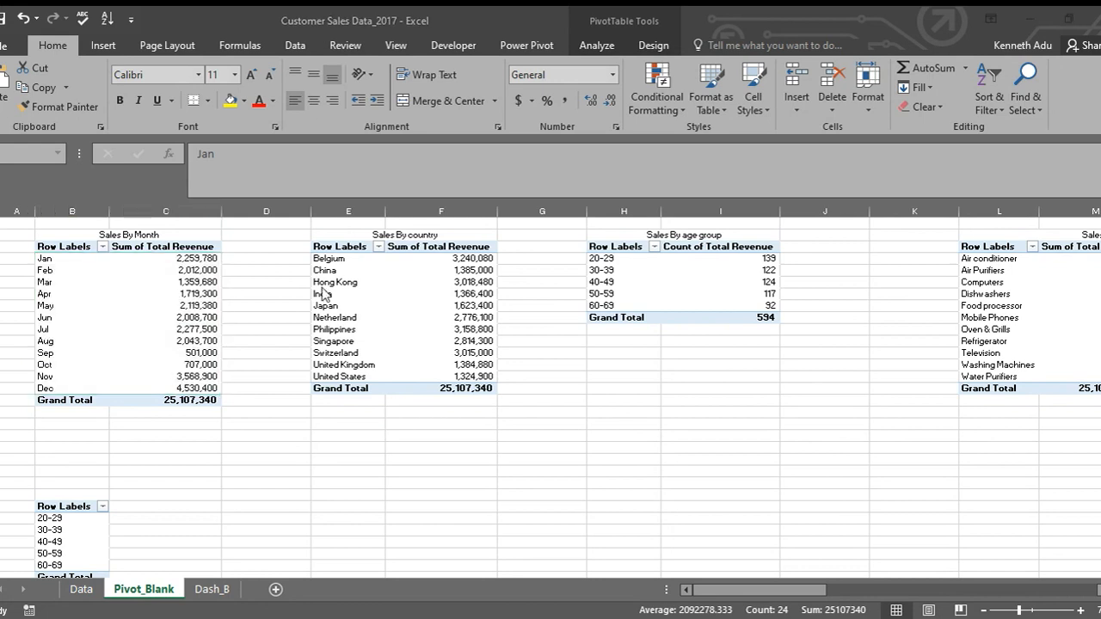
click(290, 345)
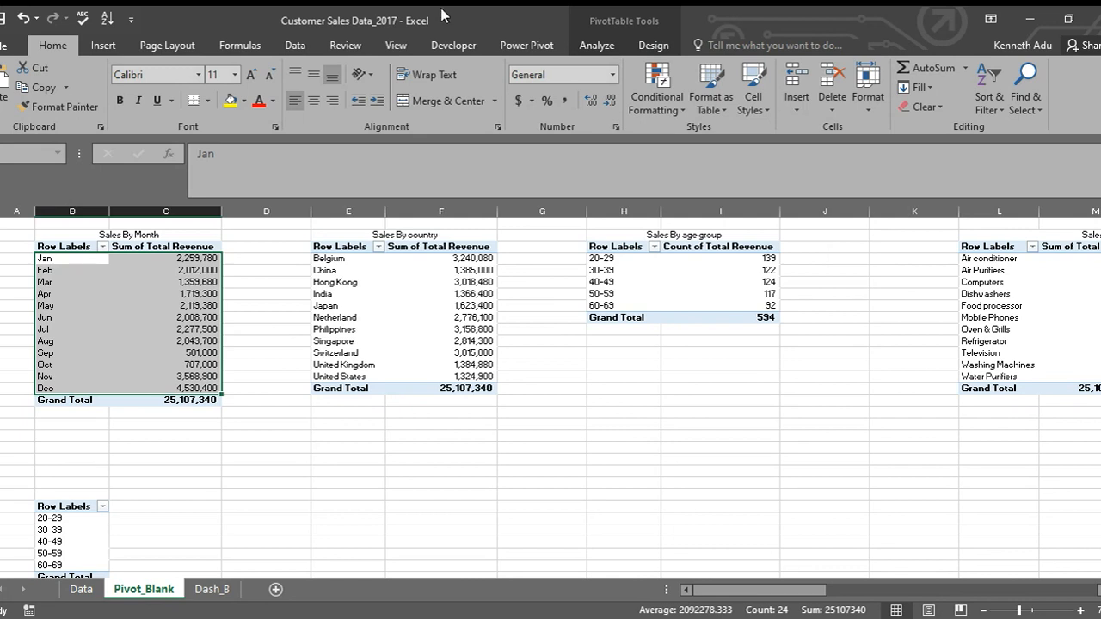
click(103, 45)
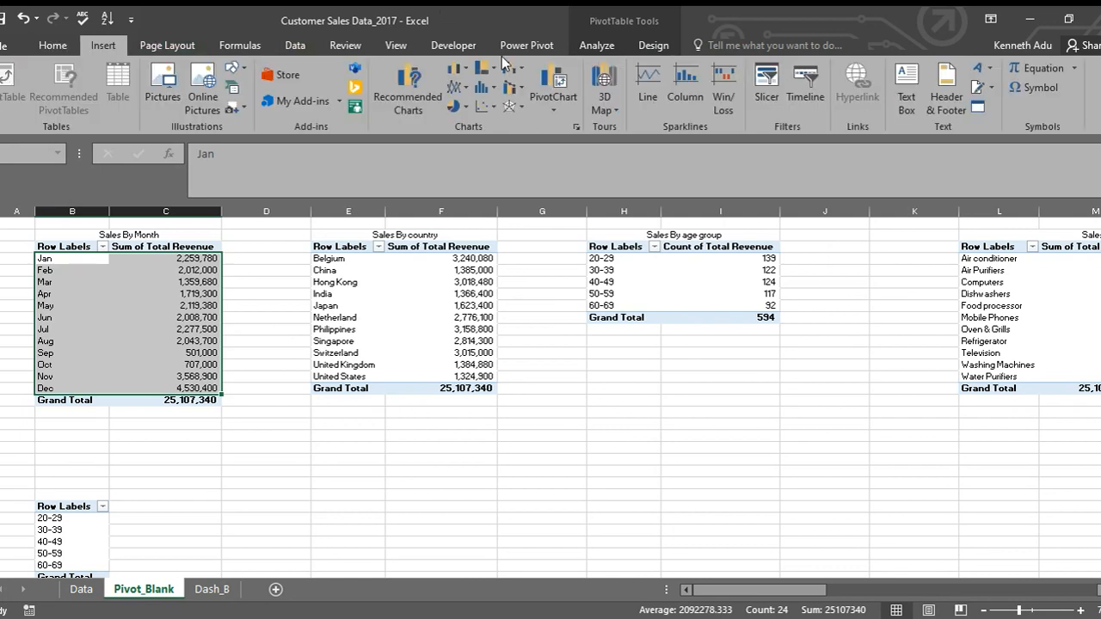
click(553, 102)
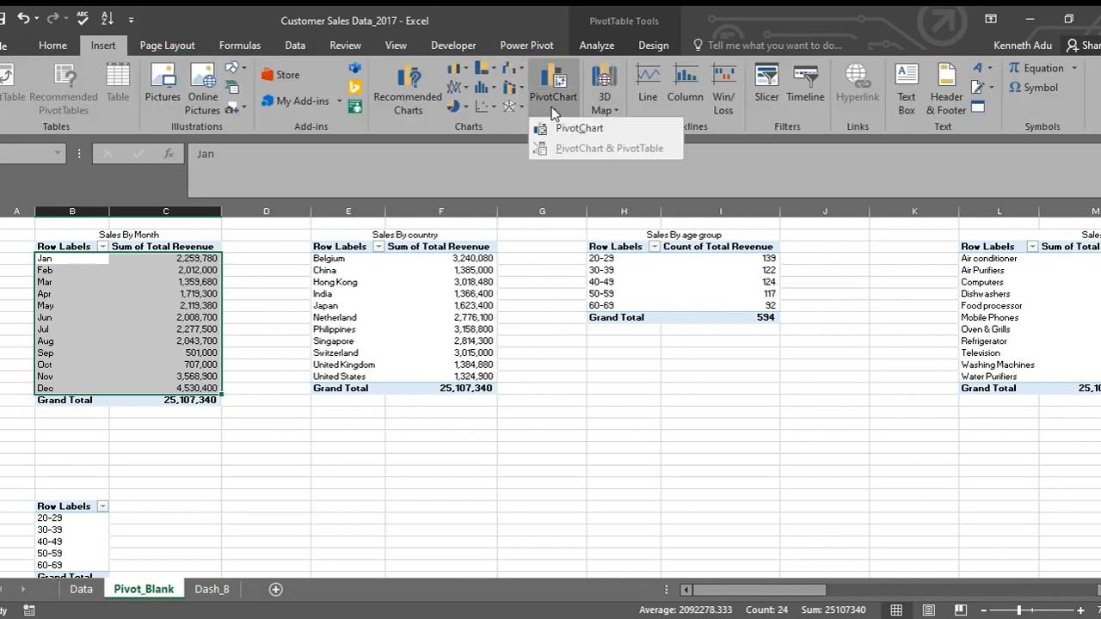
click(575, 126)
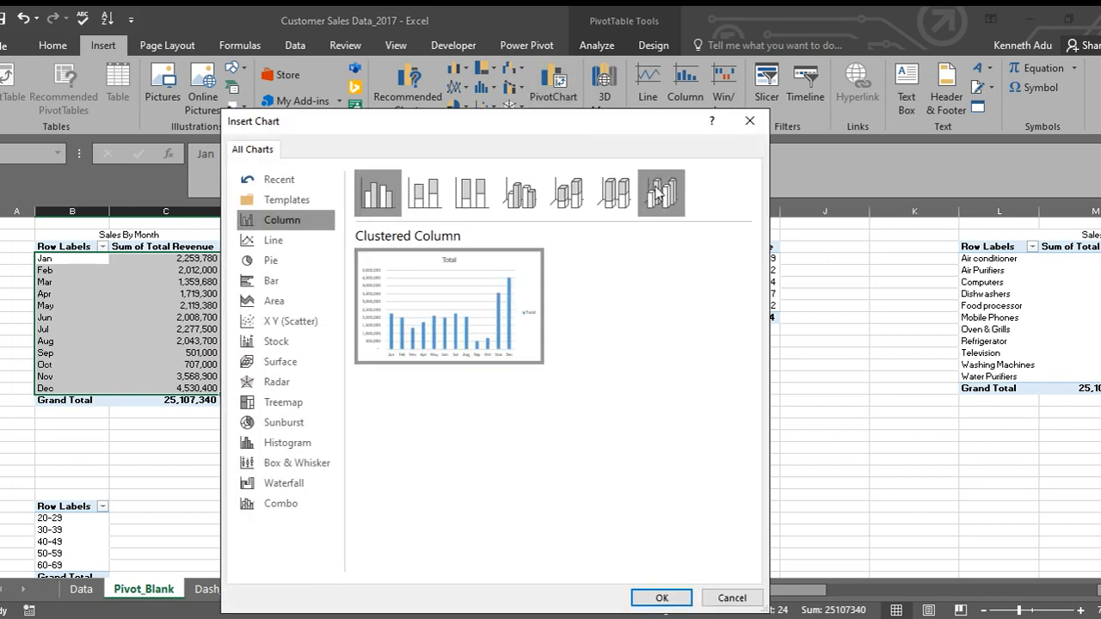
click(661, 597)
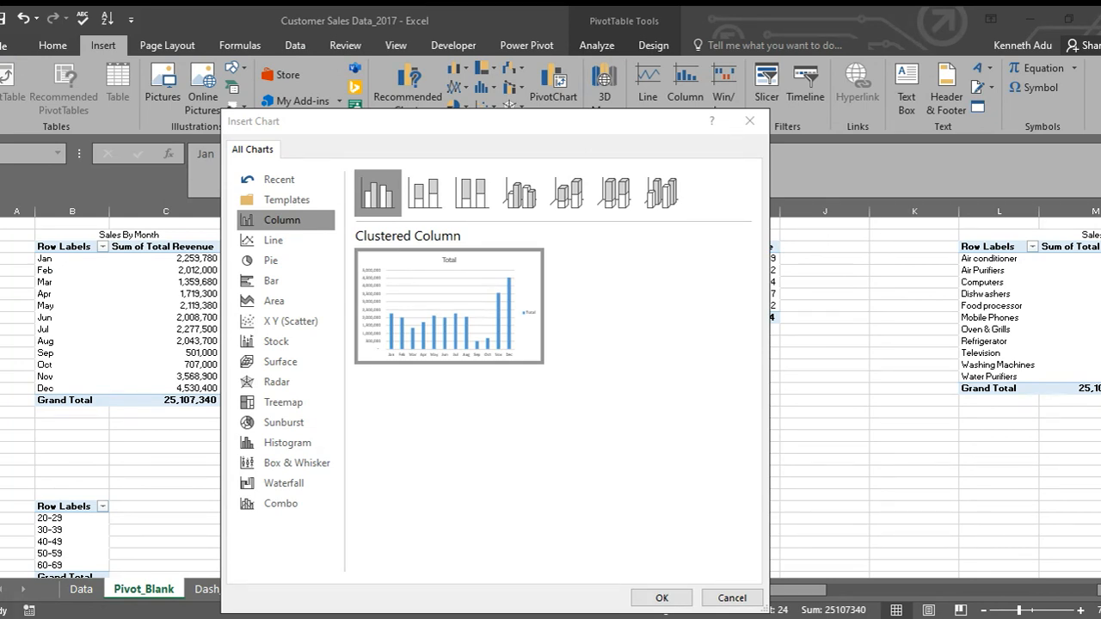
click(1032, 179)
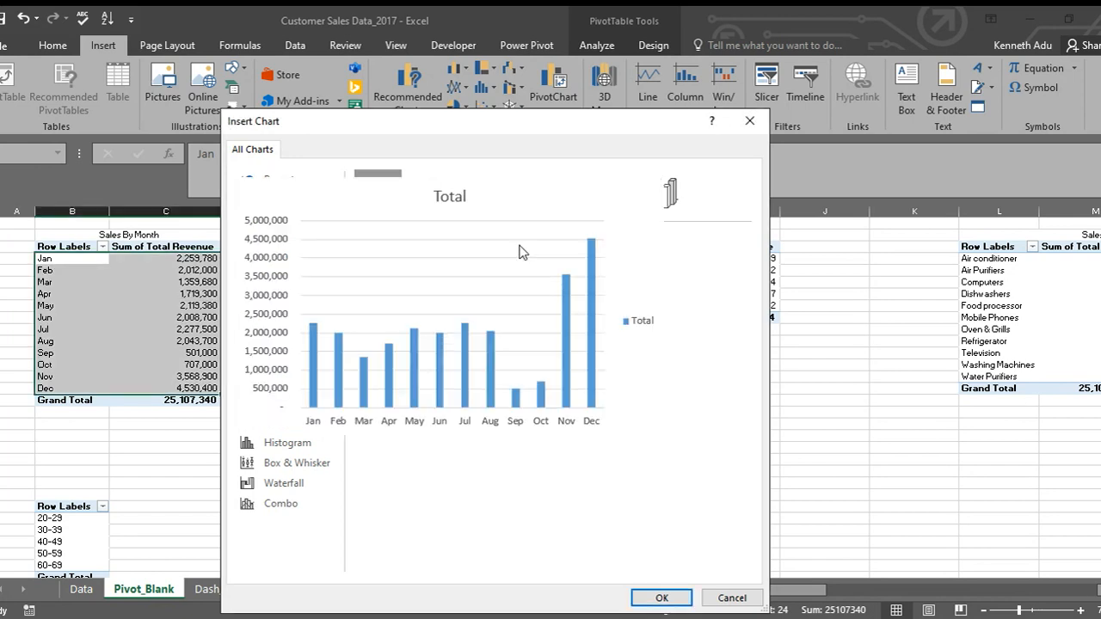
click(272, 260)
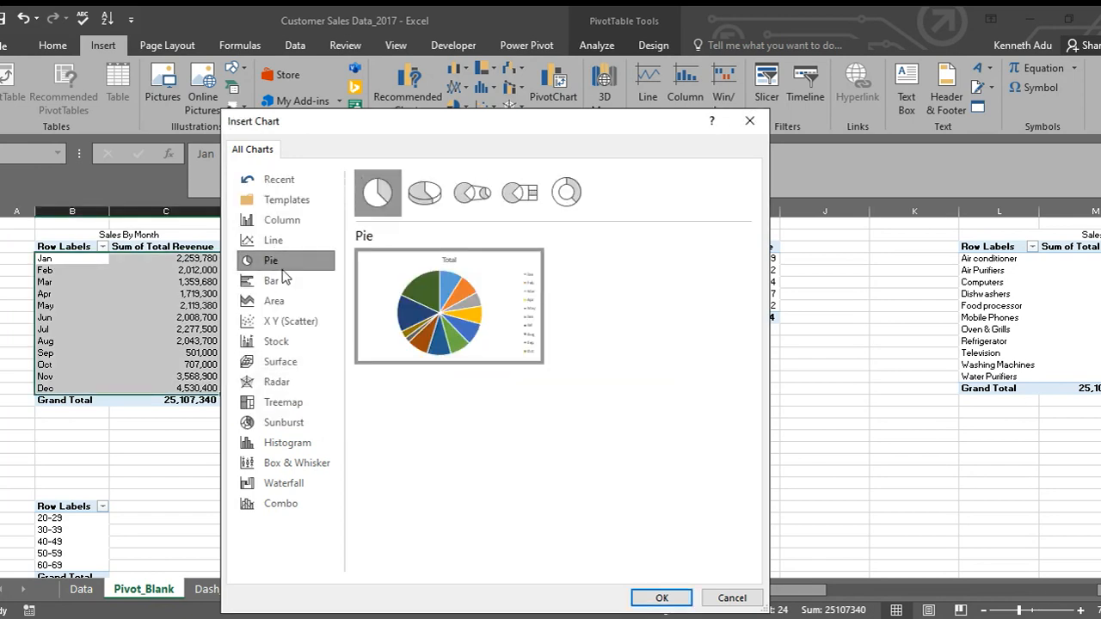
click(270, 281)
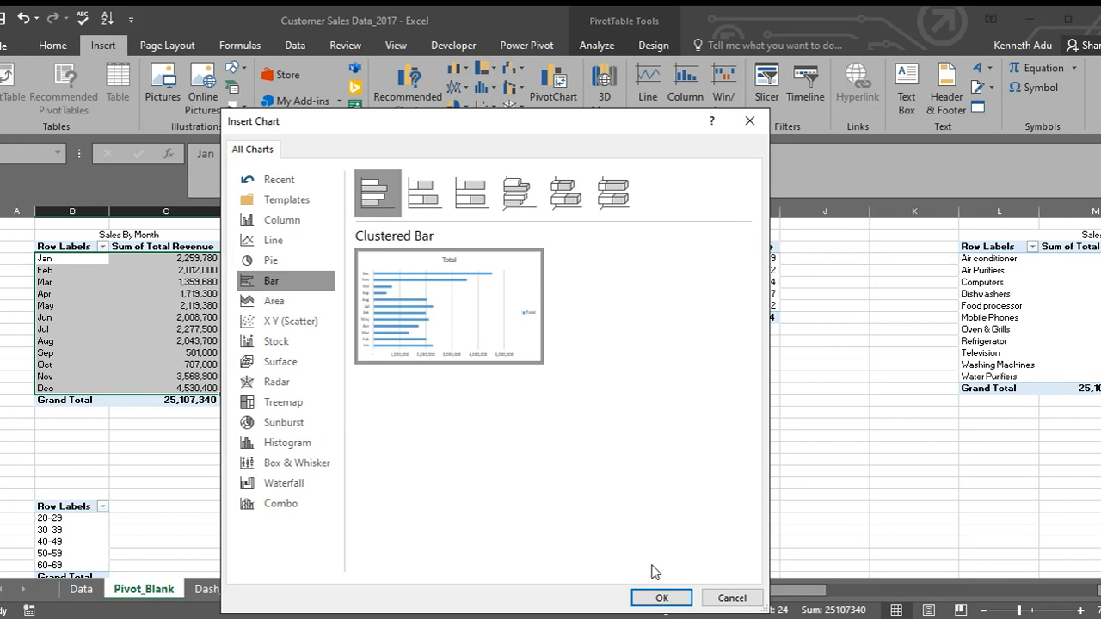
click(660, 597)
drag(635, 338, 453, 446)
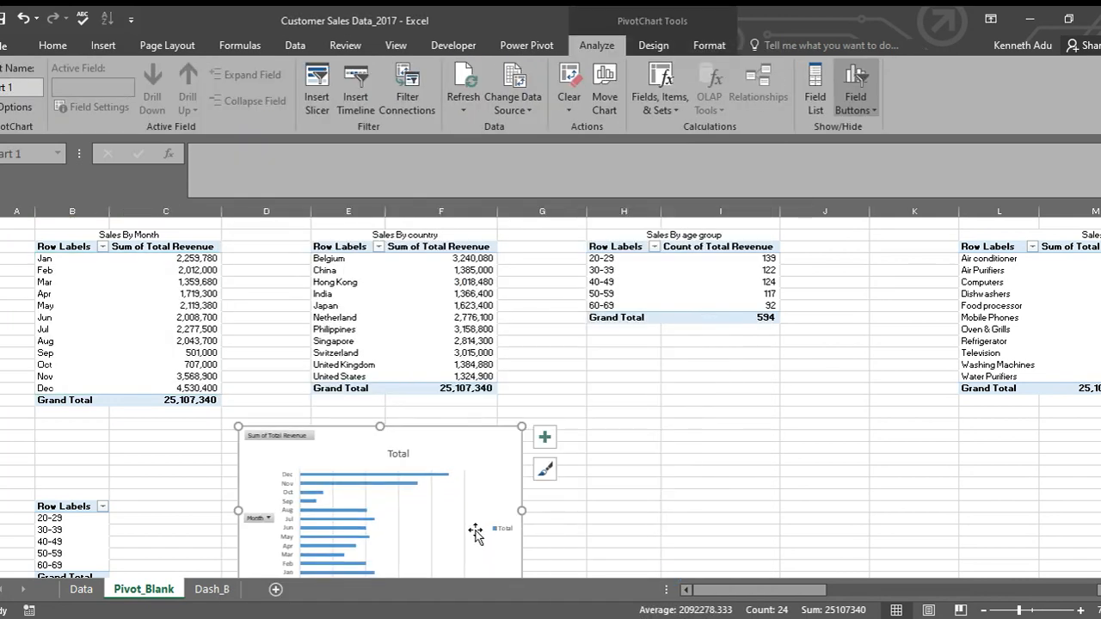
Step: Remove the legend, the gridlines and all field buttons from the monthly bar chart
click(502, 525)
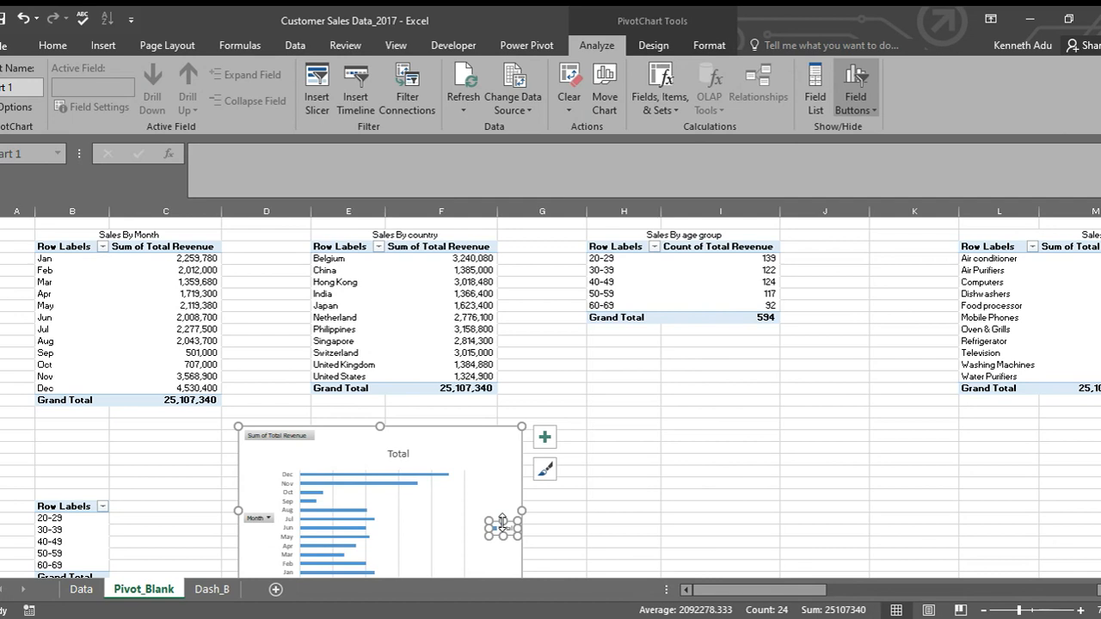
key(Delete)
click(458, 529)
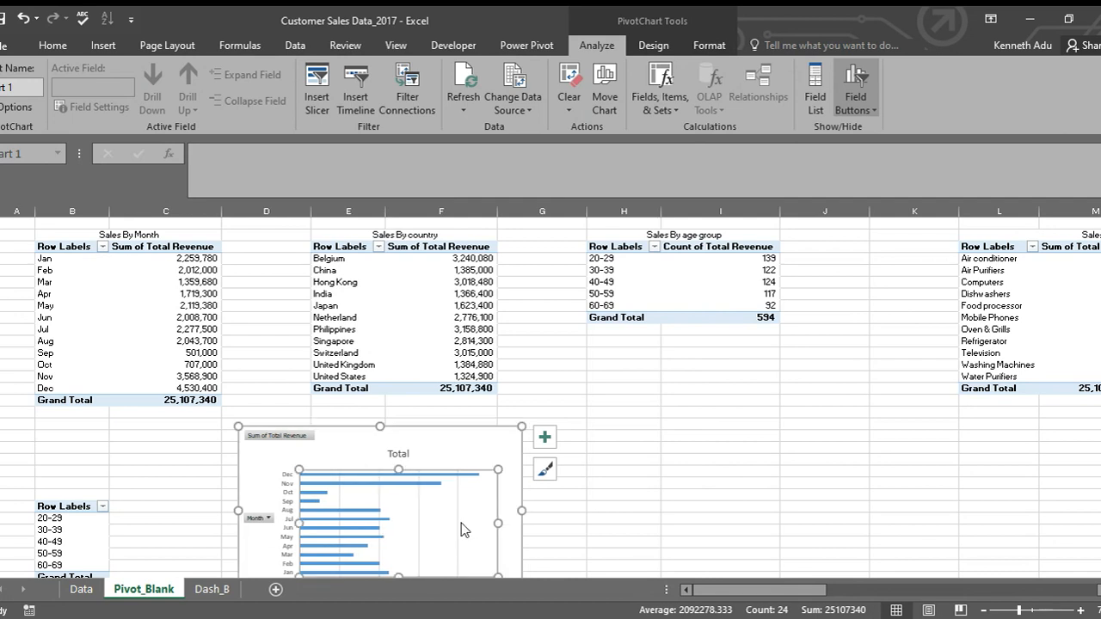
key(Delete)
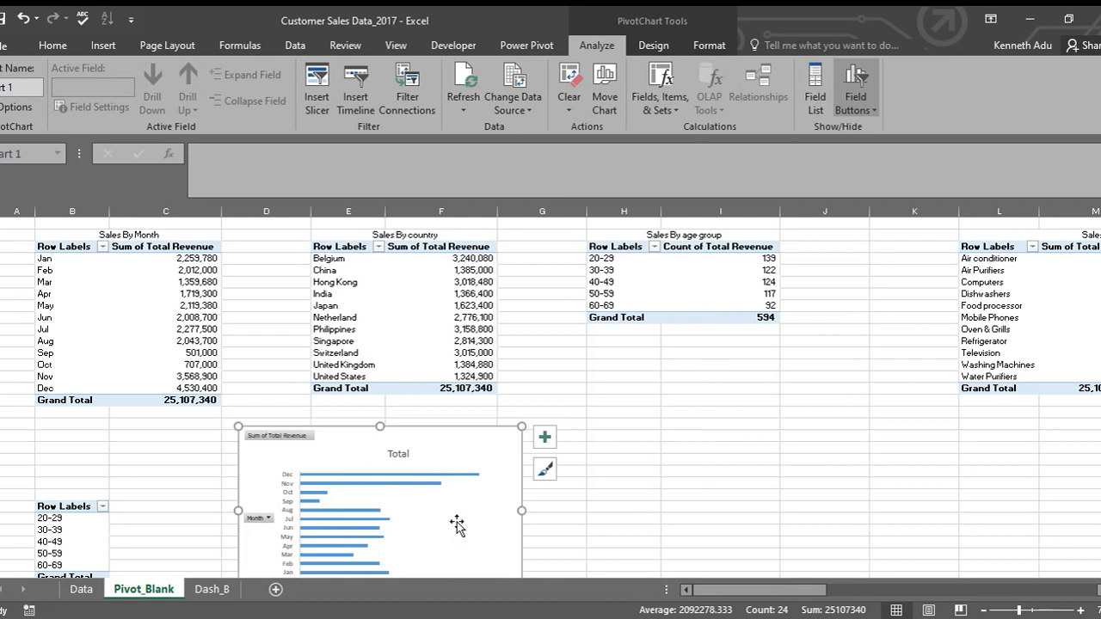
click(867, 110)
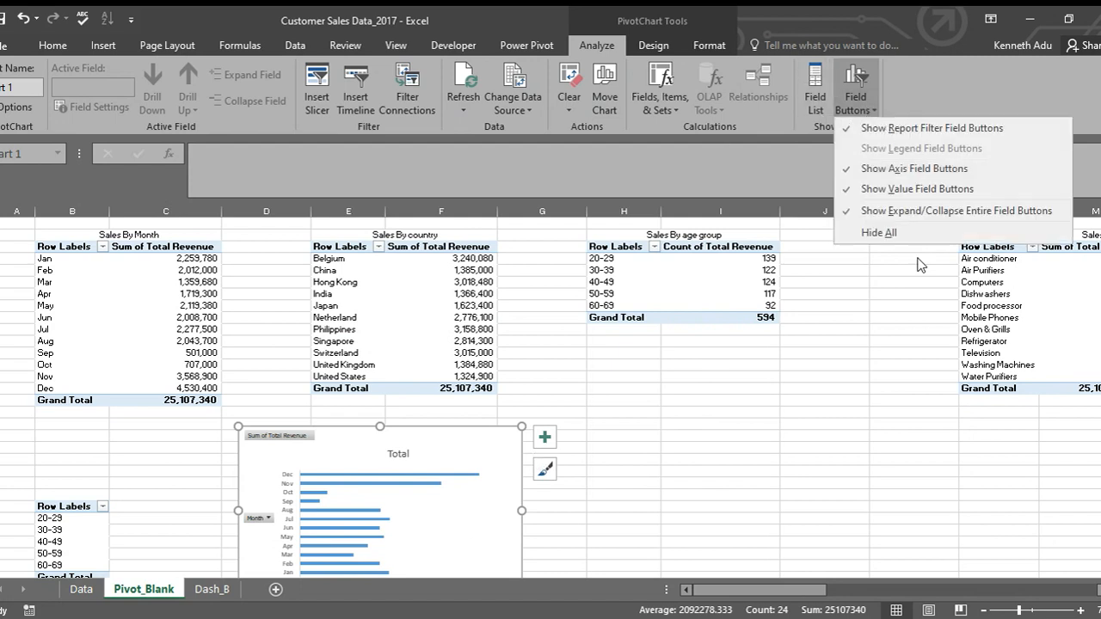
click(879, 232)
Step: Change the monthly bar chart's title to "Sales By Month"
scroll(608, 442, down, 3)
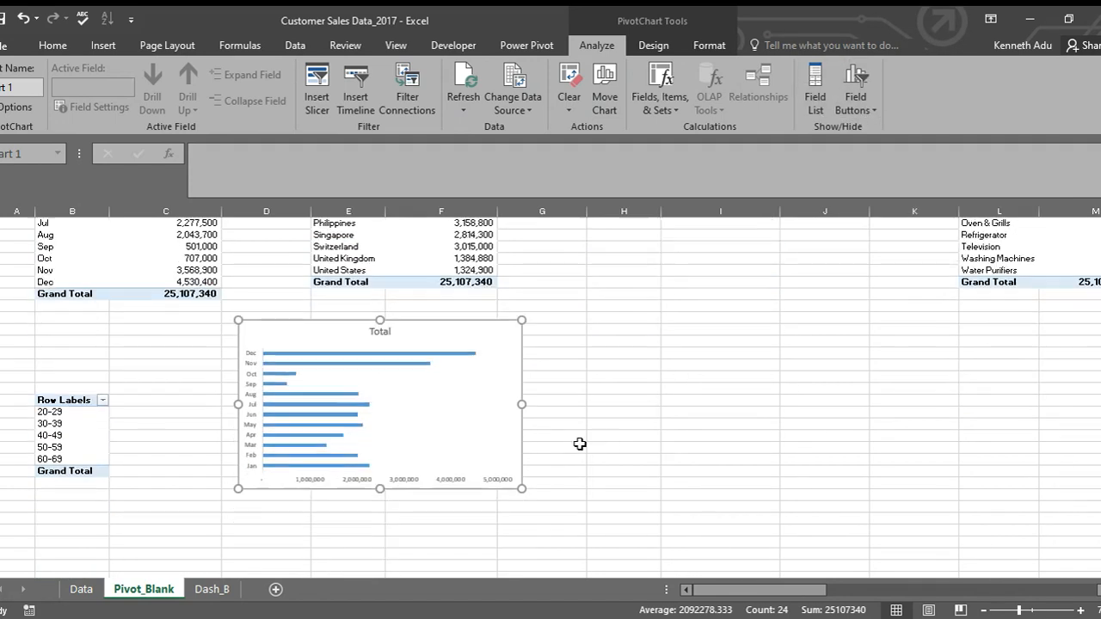
click(381, 331)
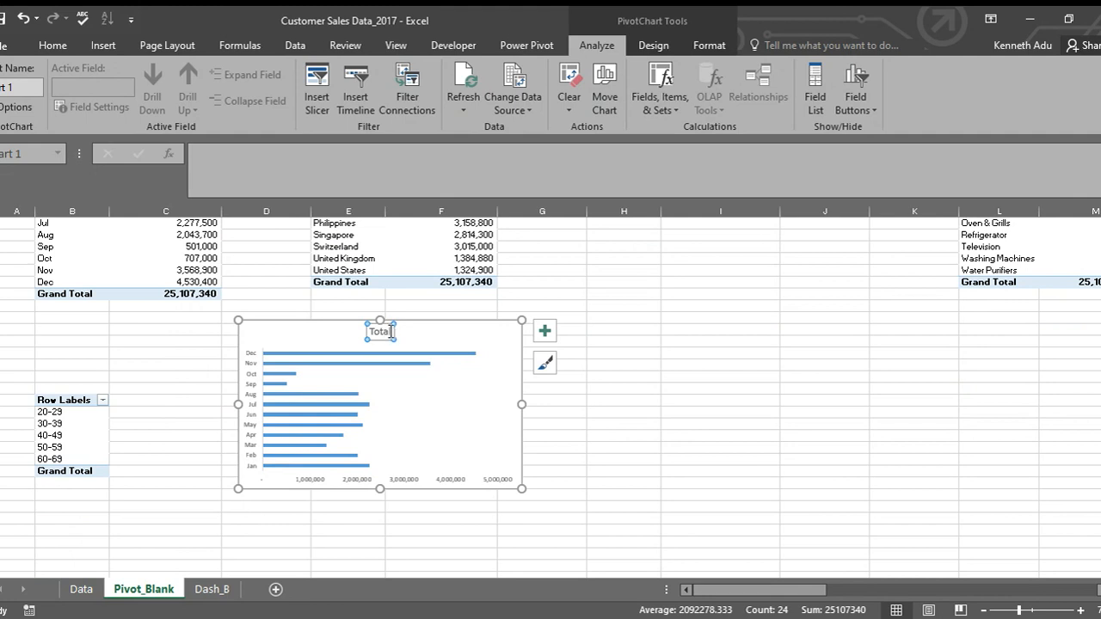
key(BackSpace)
key(BackSpace)
key(BackSpace)
key(BackSpace)
key(BackSpace)
text(Sales By Month)
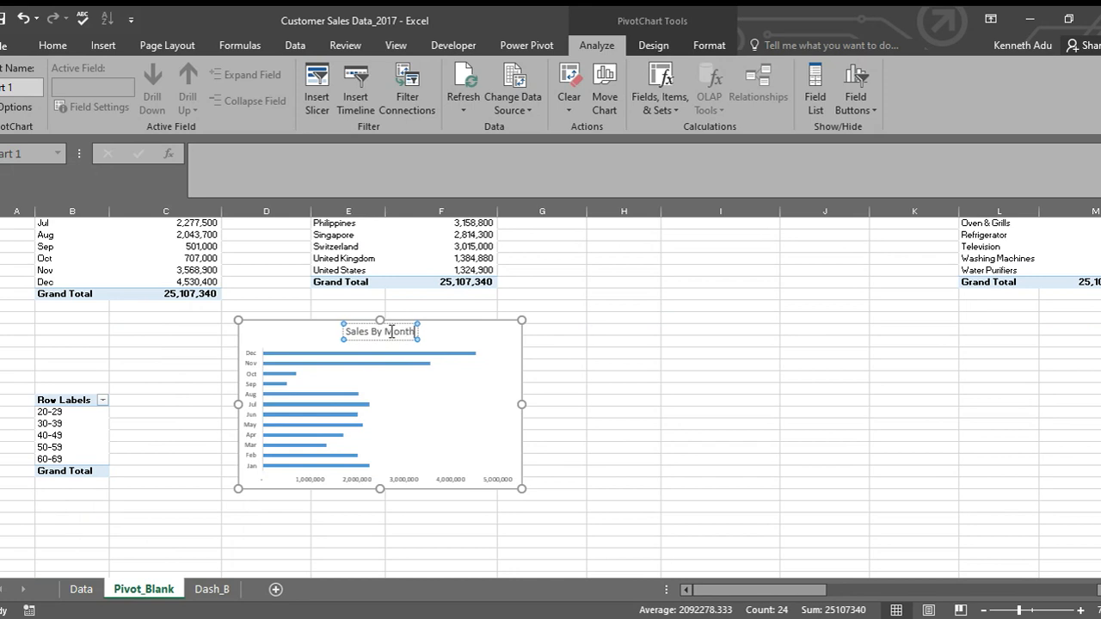
key(Return)
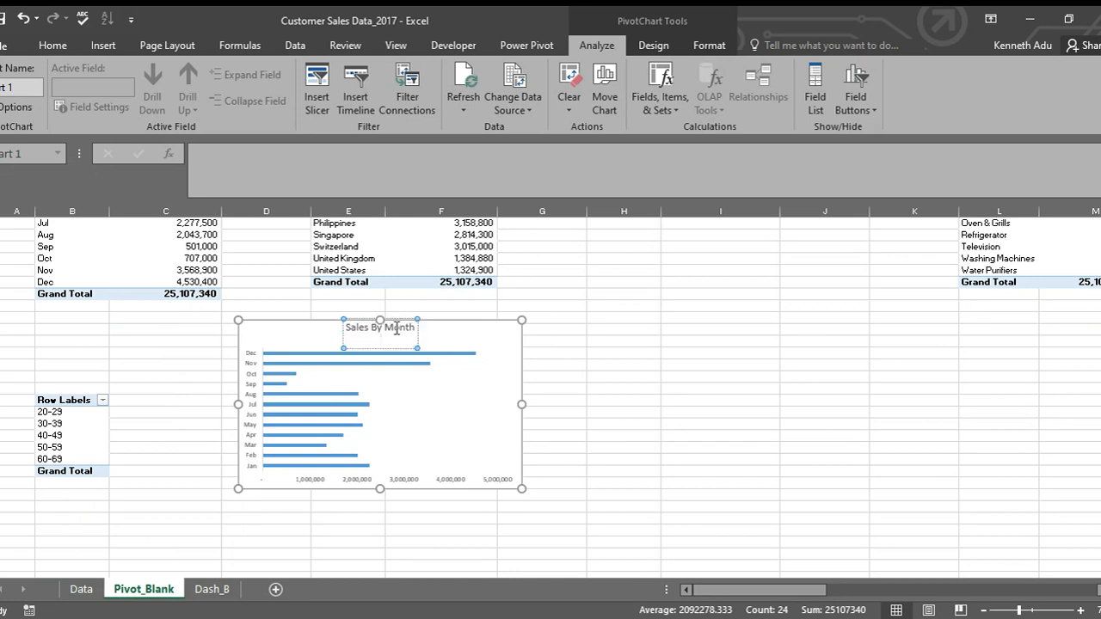
click(632, 329)
Step: Move the Sales By Month chart down beside the lower age-group pivot table and delete its horizontal value axis
drag(459, 336, 439, 408)
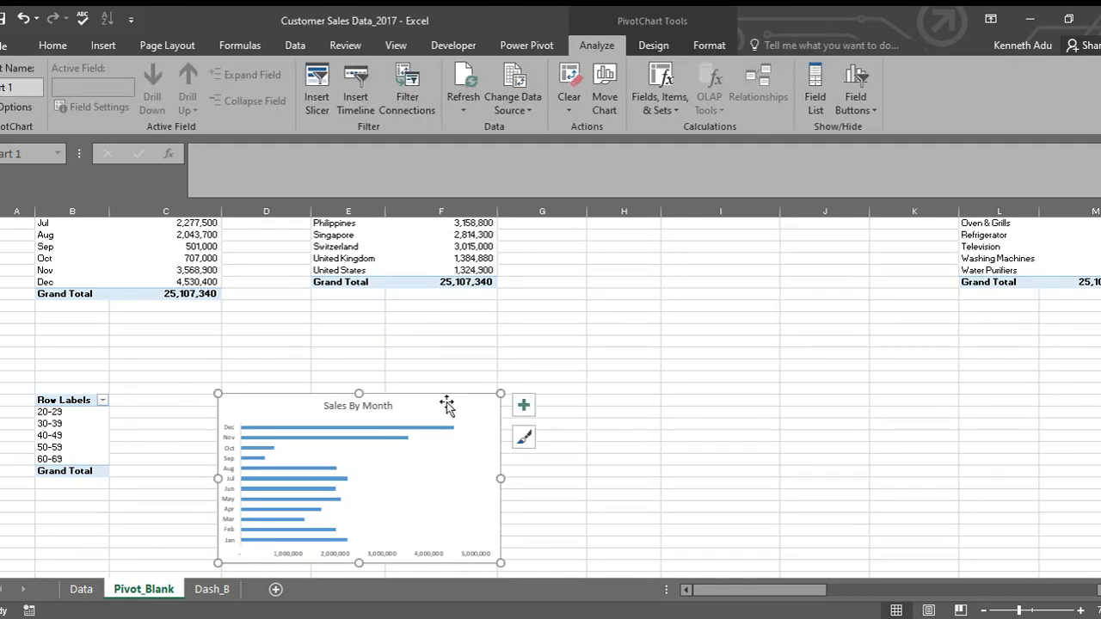
click(396, 552)
key(Delete)
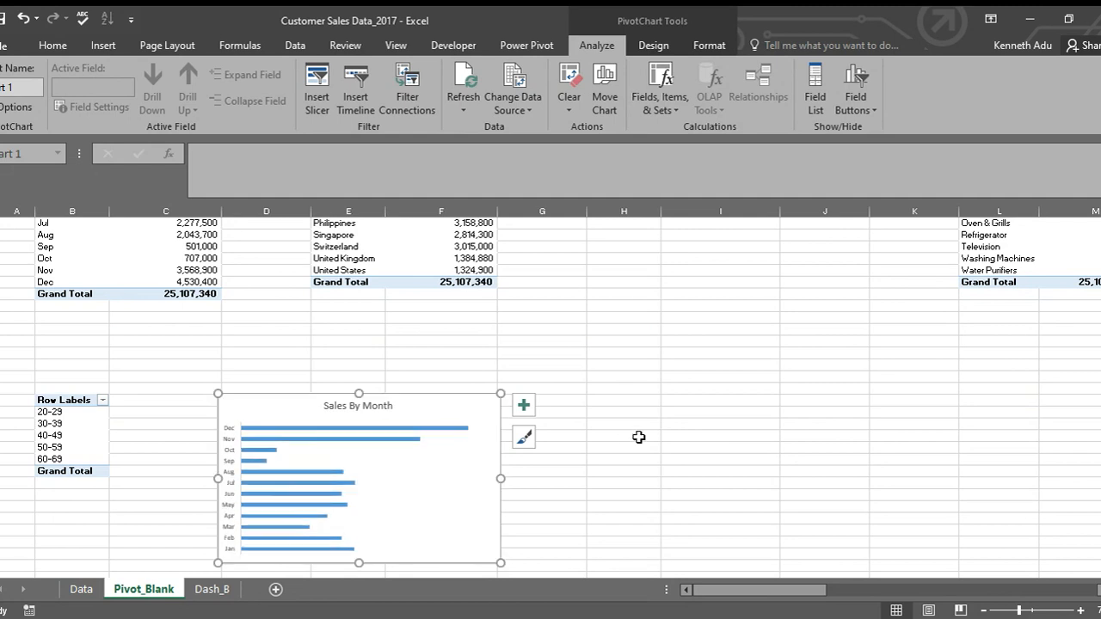
Step: Insert an Area PivotChart from the Sales By country names and revenues, Belgium through United States
scroll(552, 366, up, 3)
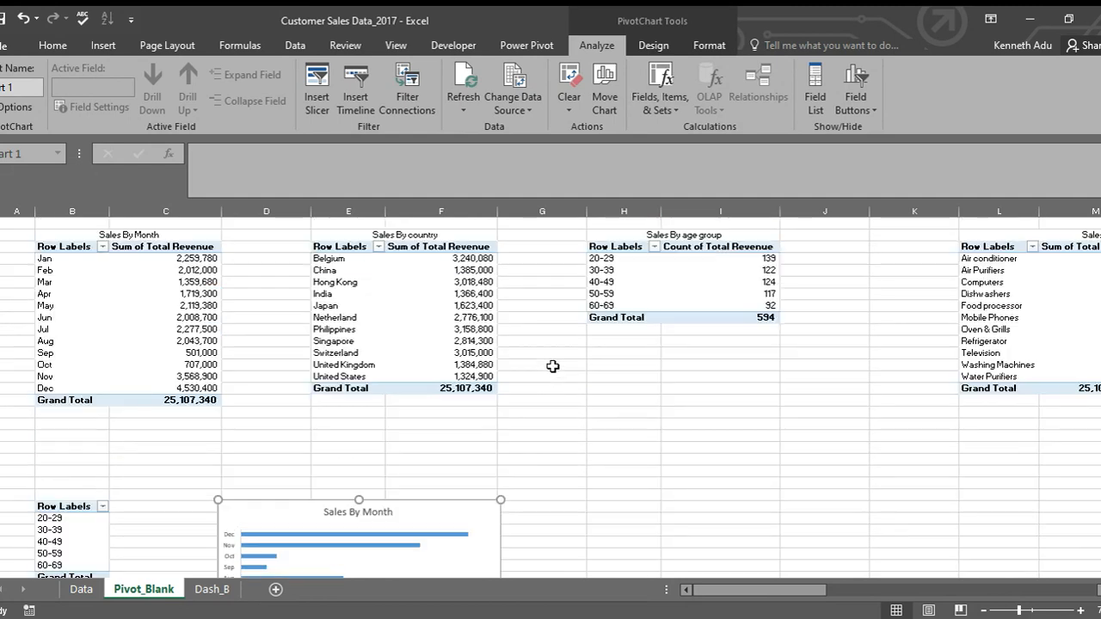
click(569, 370)
click(569, 368)
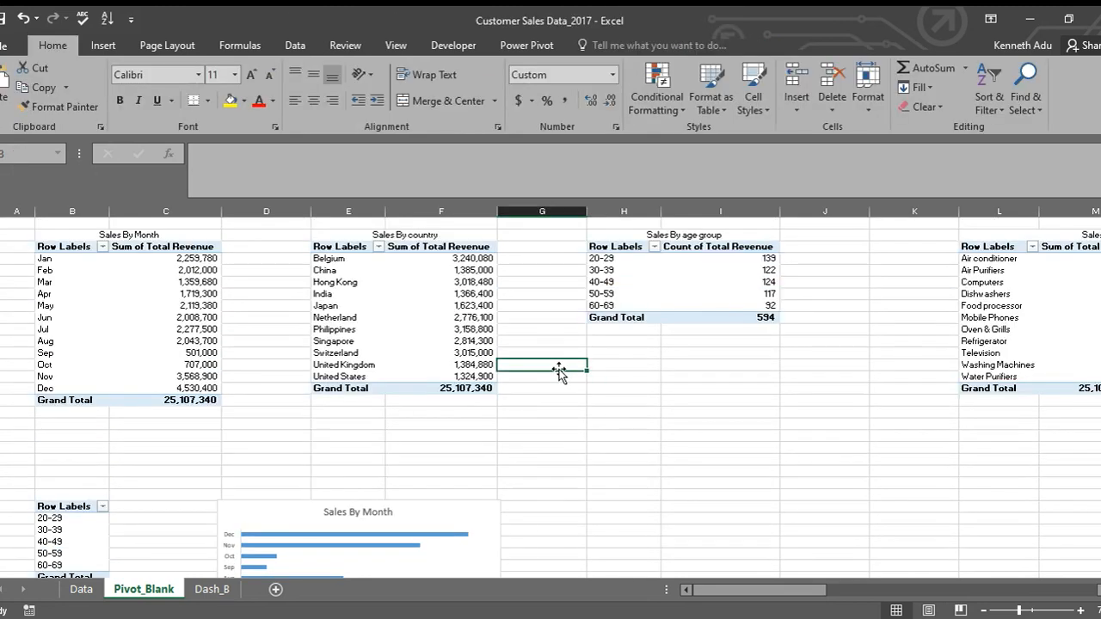
drag(325, 258, 343, 377)
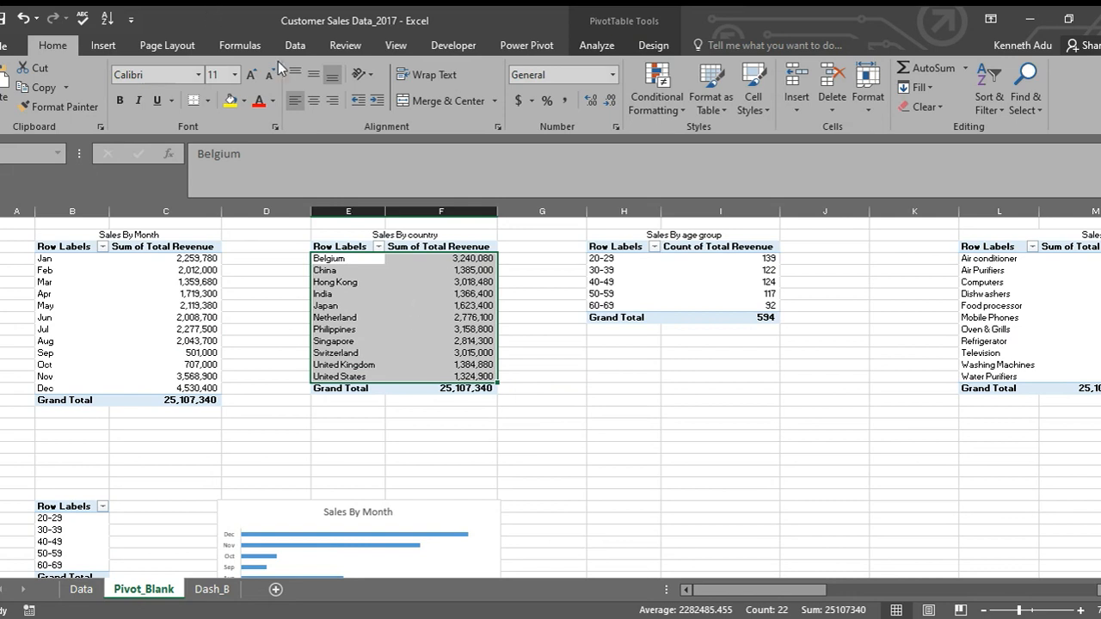
click(103, 45)
click(551, 100)
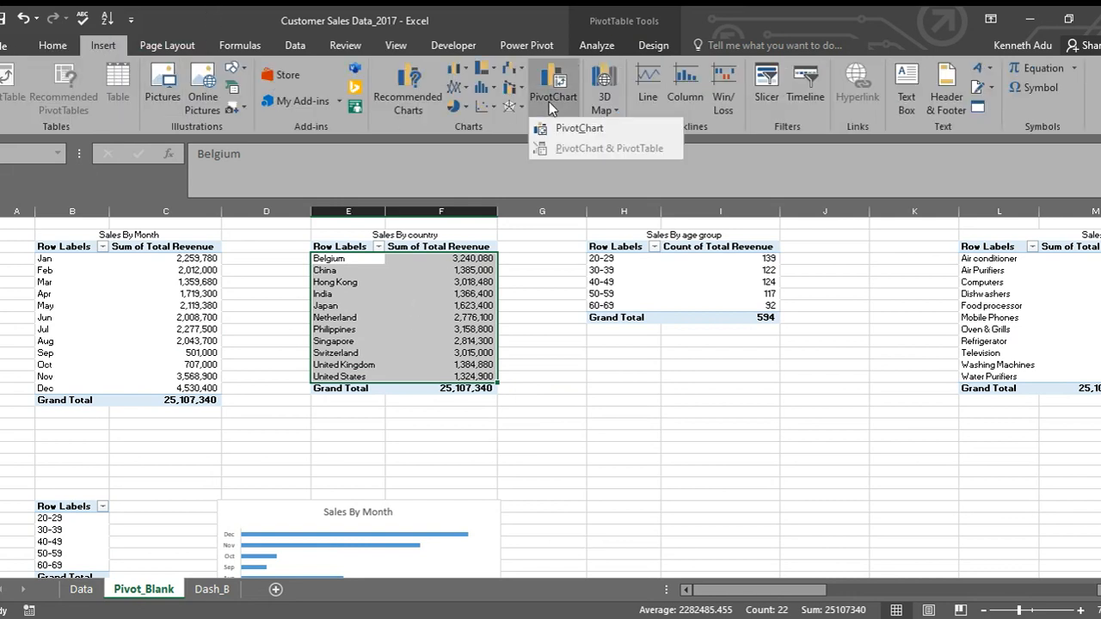
click(581, 129)
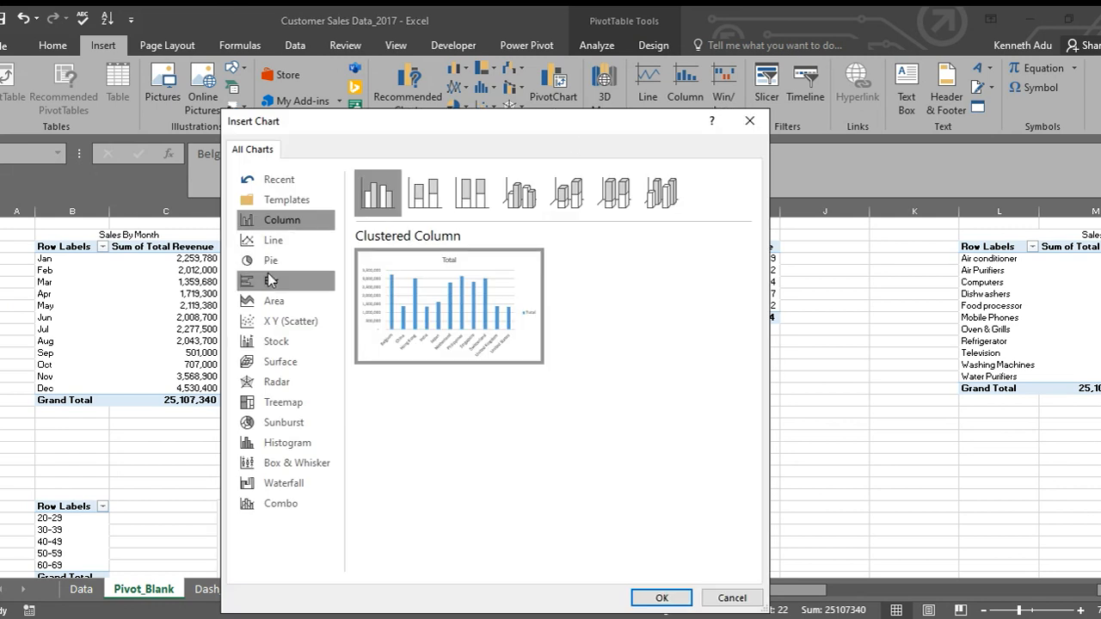
click(275, 299)
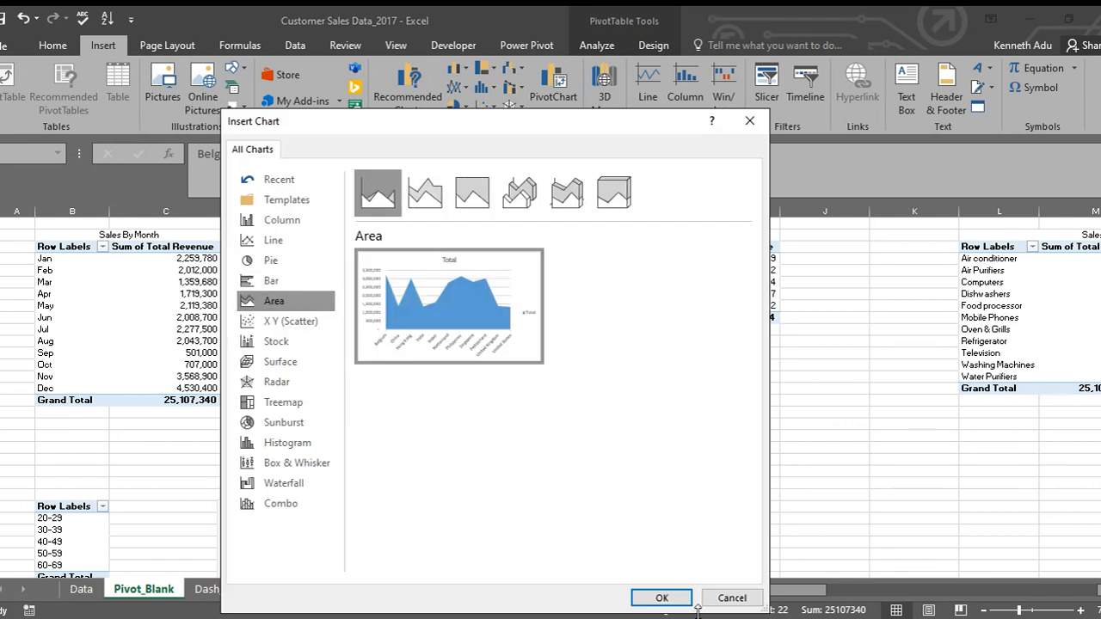
click(659, 598)
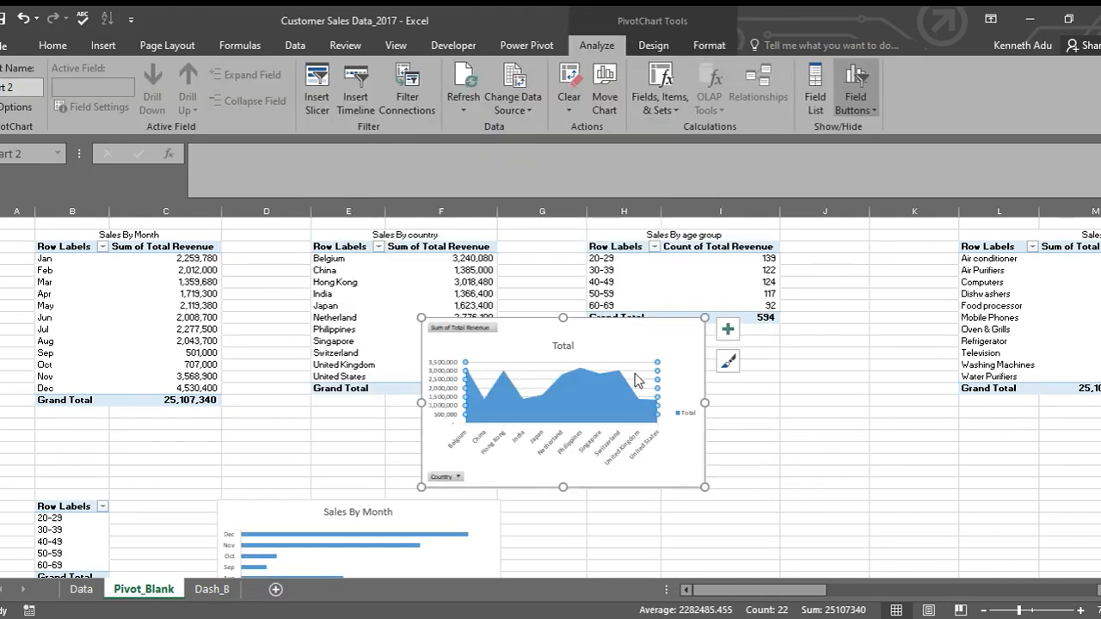
Step: Hide all field buttons on the country area chart and delete its gridlines
click(878, 101)
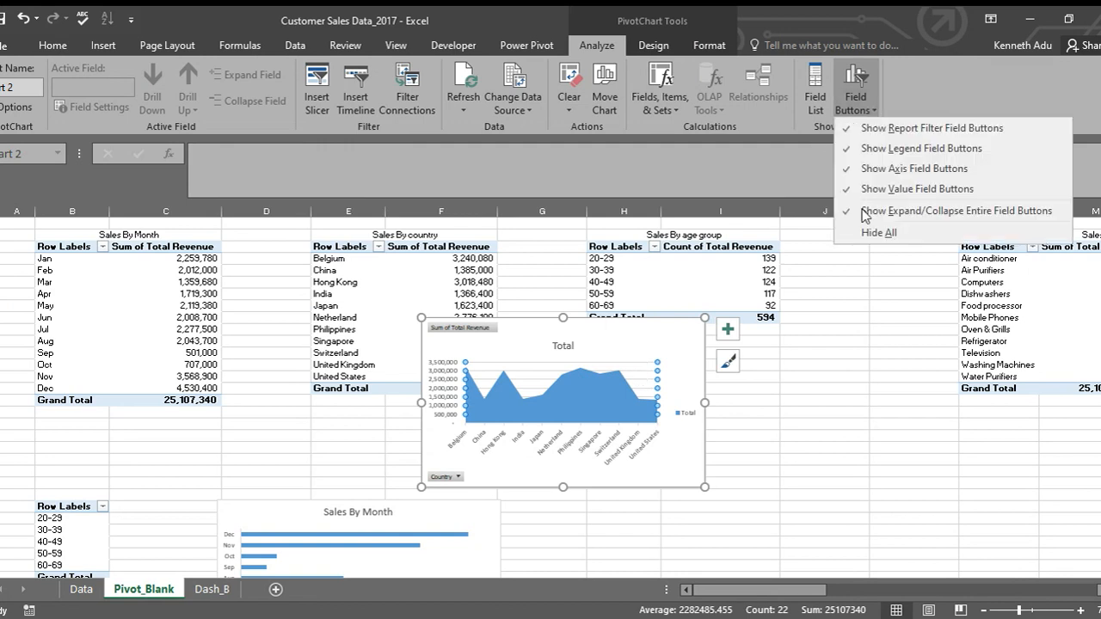
click(872, 233)
click(629, 360)
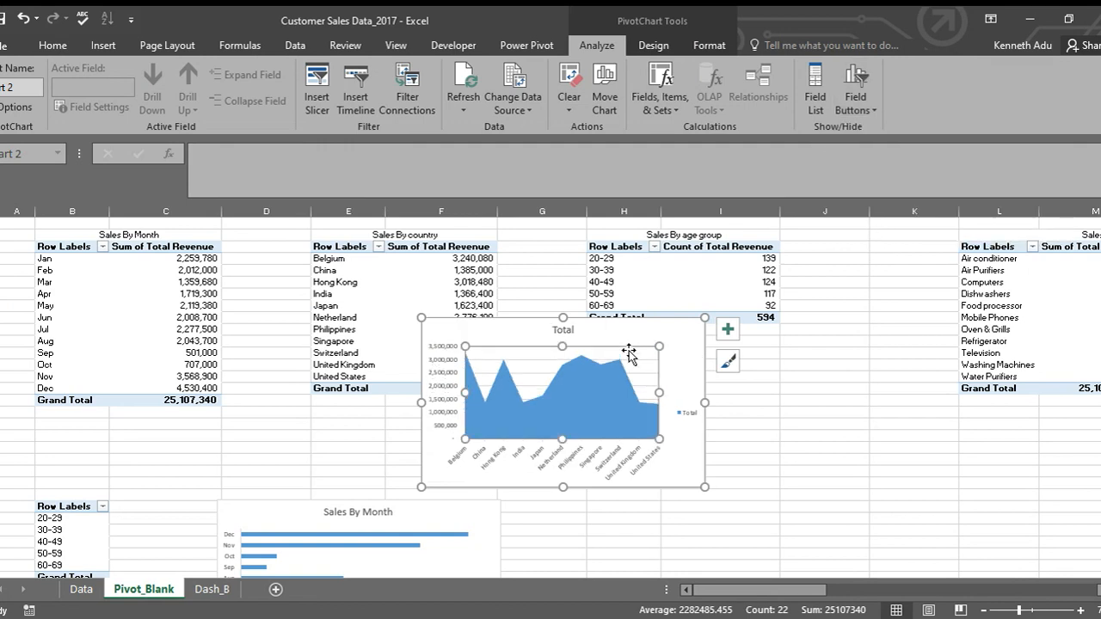
click(647, 381)
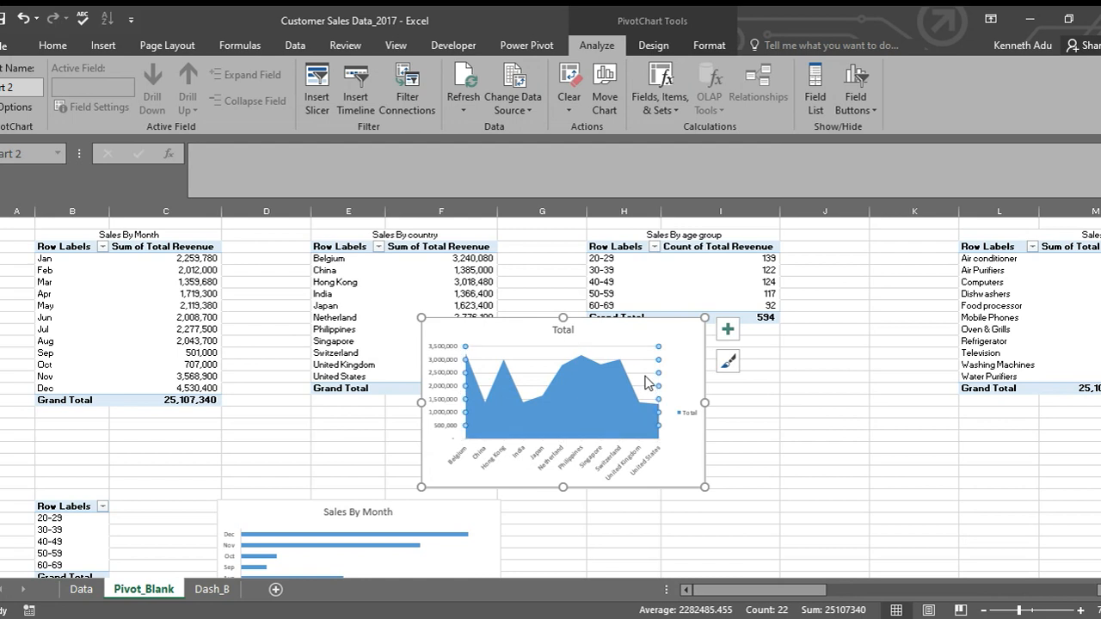
Step: Delete the vertical value axis and the legend from the country area chart
click(437, 368)
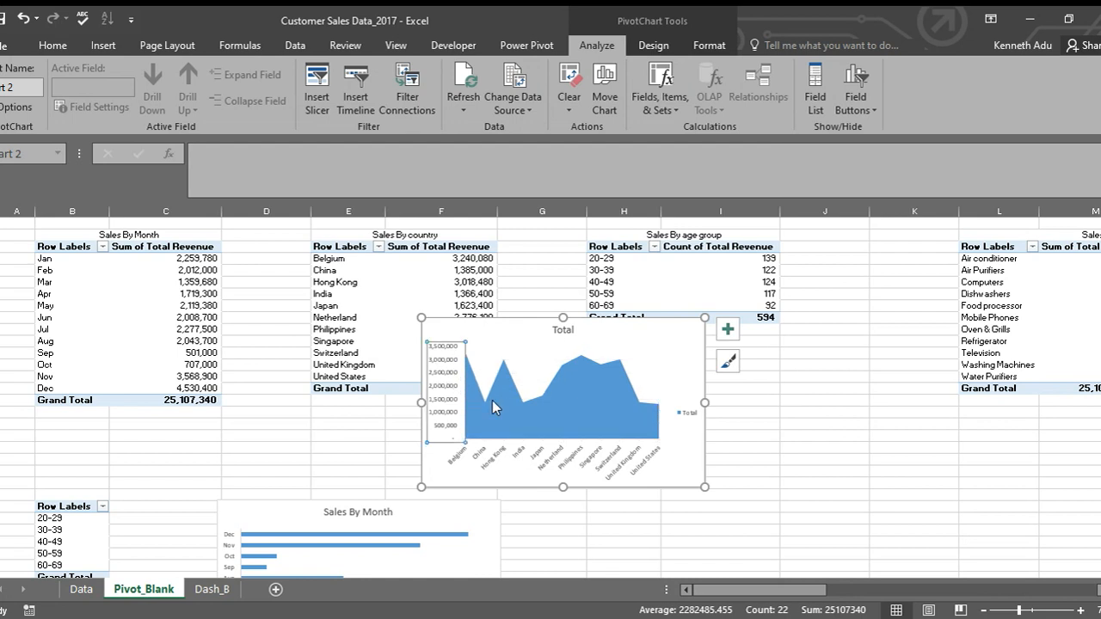
key(Delete)
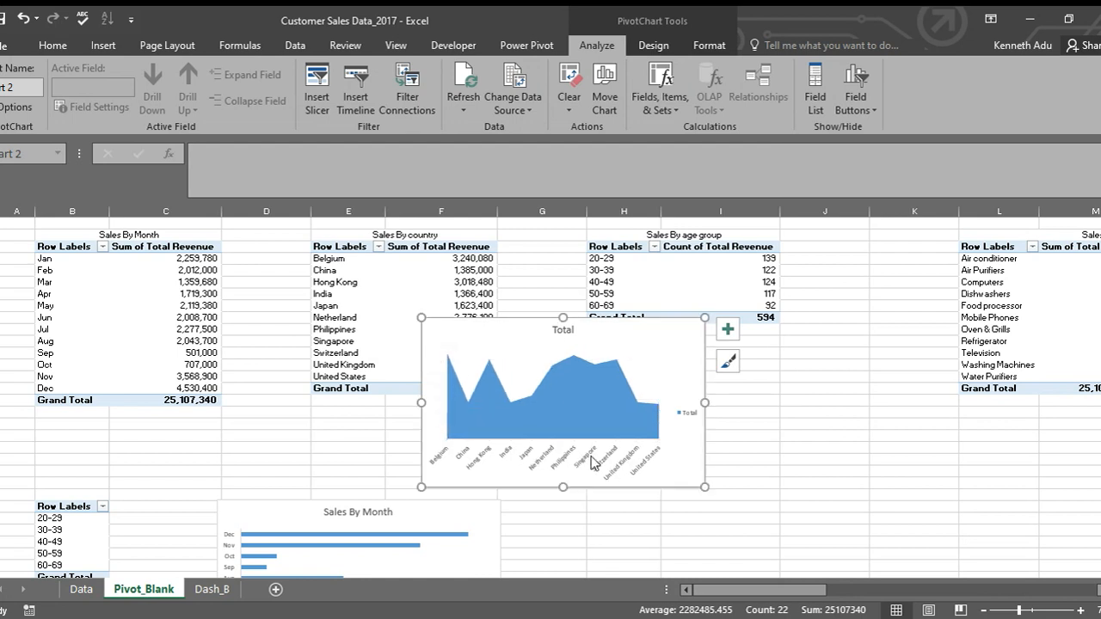
click(688, 411)
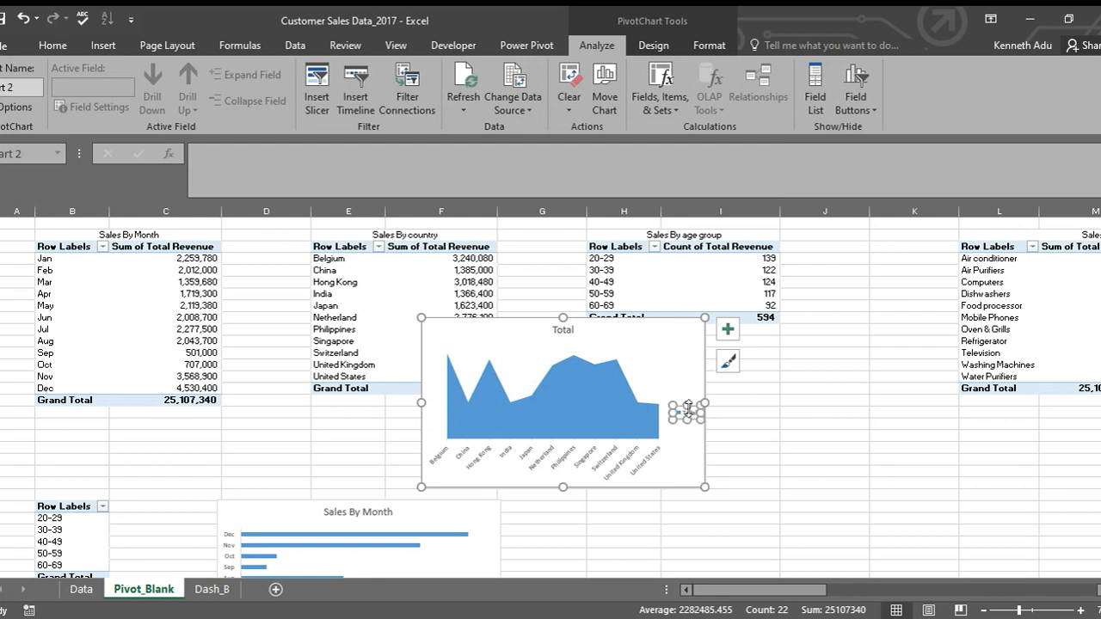
key(Delete)
Step: Change the country area chart's title to "Sales By country"
click(574, 331)
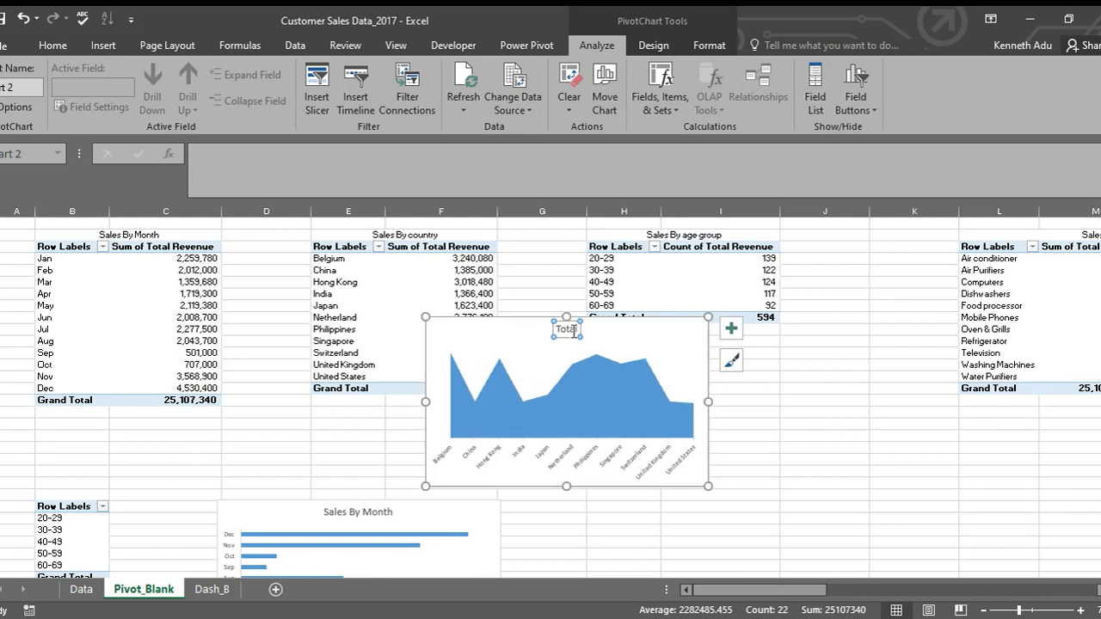
key(Up)
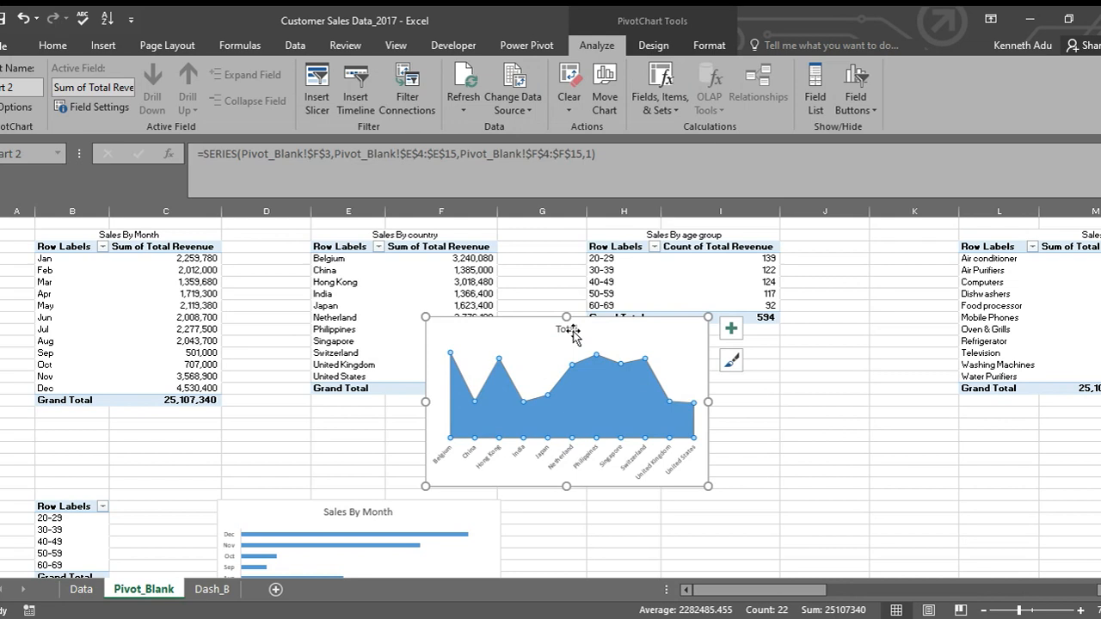
double_click(574, 331)
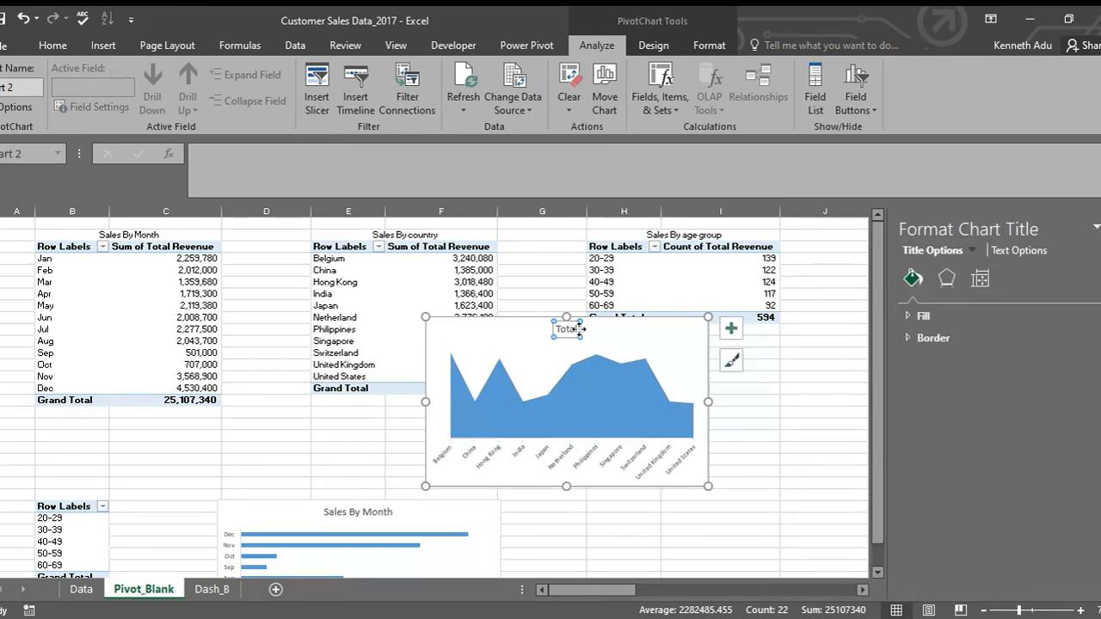
click(576, 329)
key(BackSpace)
key(BackSpace)
key(BackSpace)
key(BackSpace)
key(BackSpace)
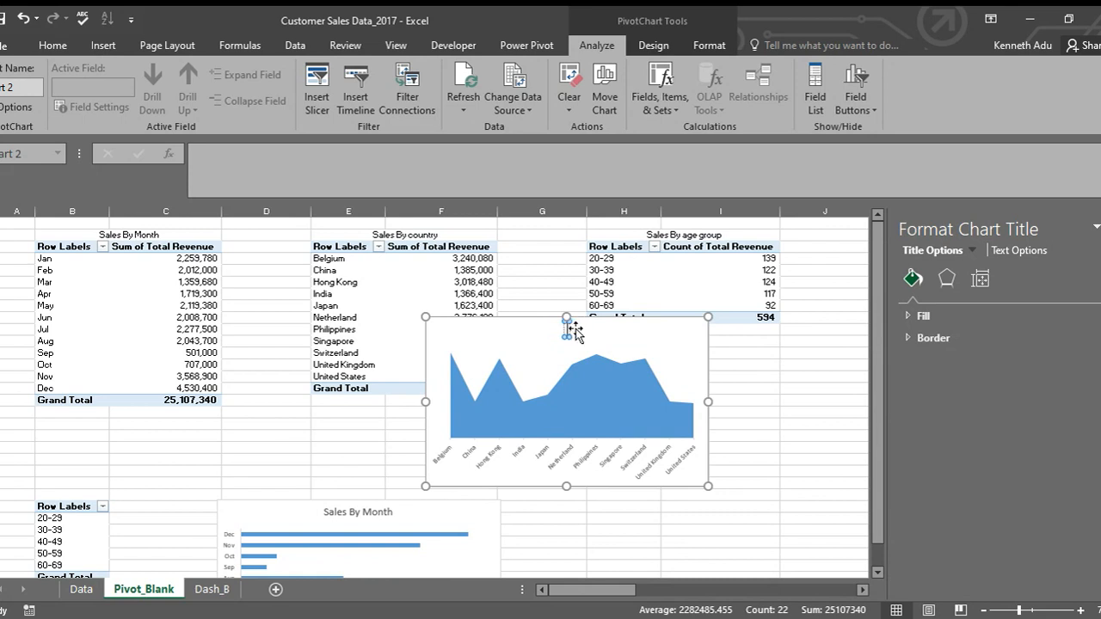
text(Sales By country)
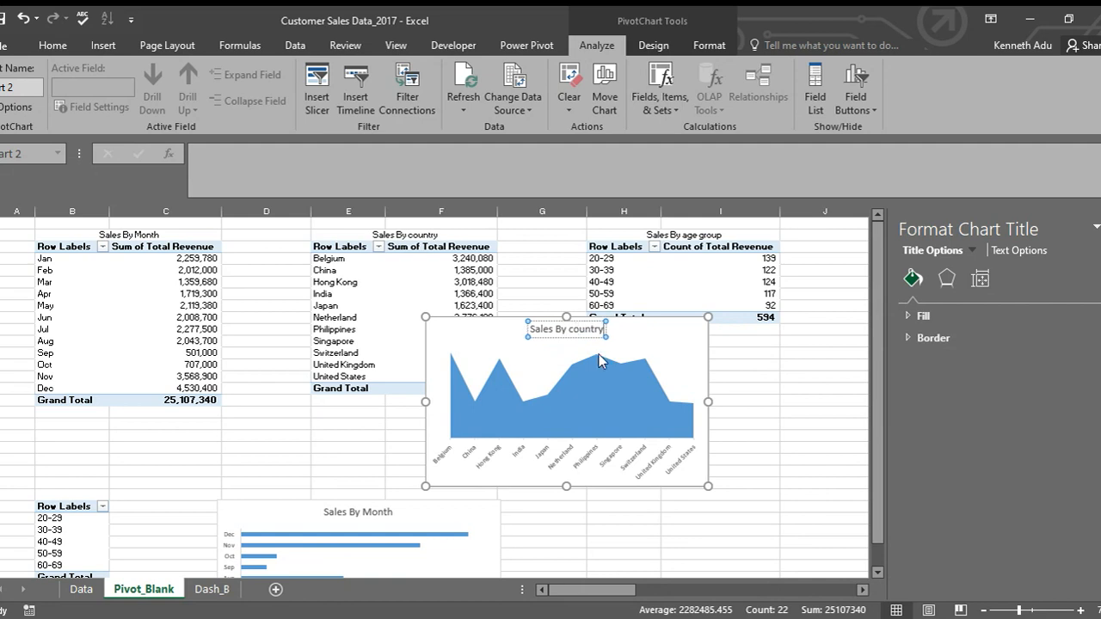
Step: Move the Sales By country chart down beside the Sales By Month chart
click(762, 368)
drag(650, 356, 659, 467)
scroll(710, 430, up, 1)
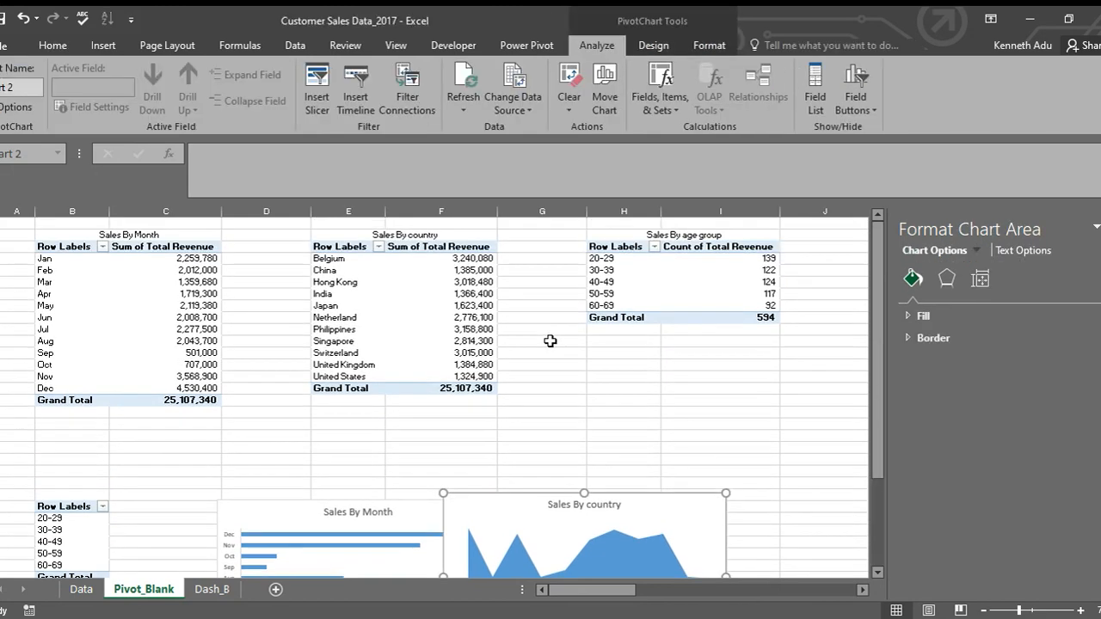
click(550, 350)
Step: Insert a Doughnut PivotChart from the Sales By age group rows, 20-29 through 60-69, and place it just below that pivot table
drag(596, 257, 761, 306)
click(104, 46)
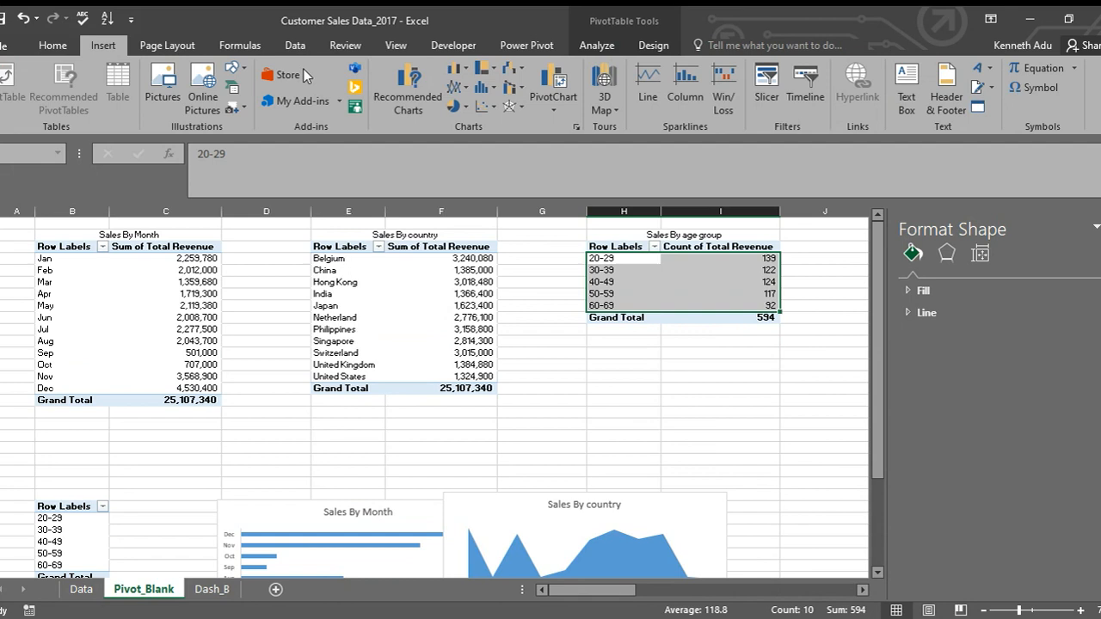
click(551, 112)
click(575, 130)
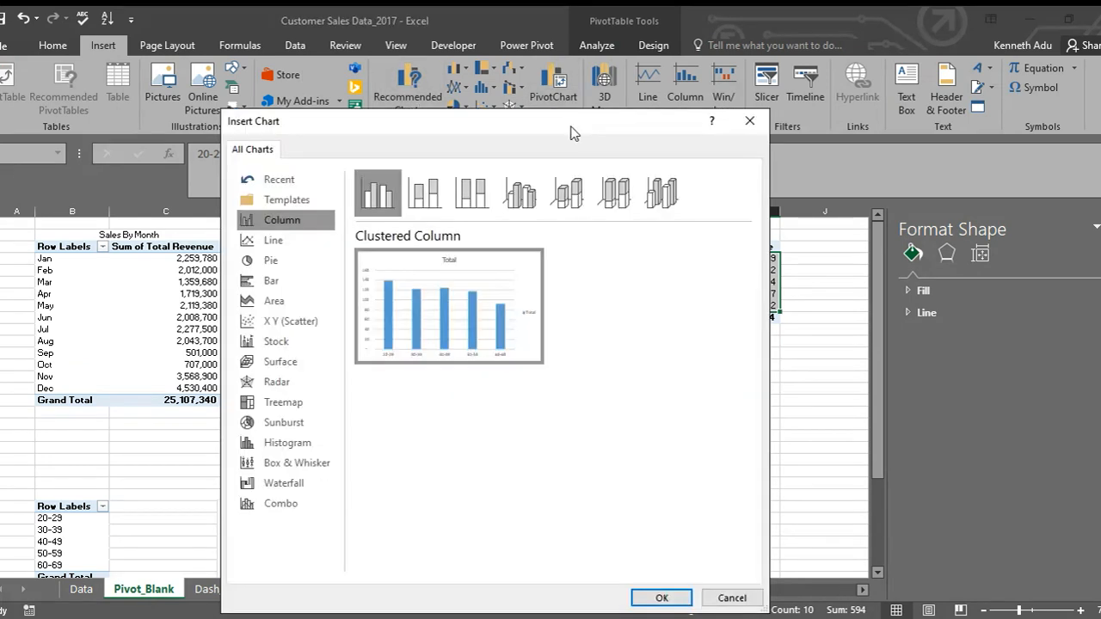
click(292, 256)
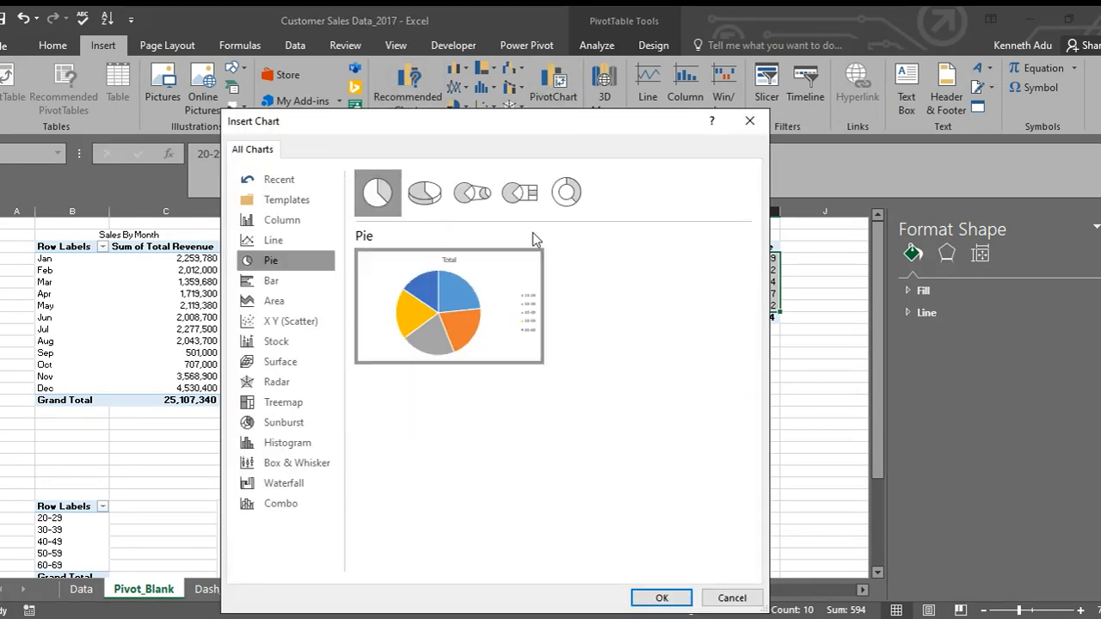
click(566, 193)
click(660, 596)
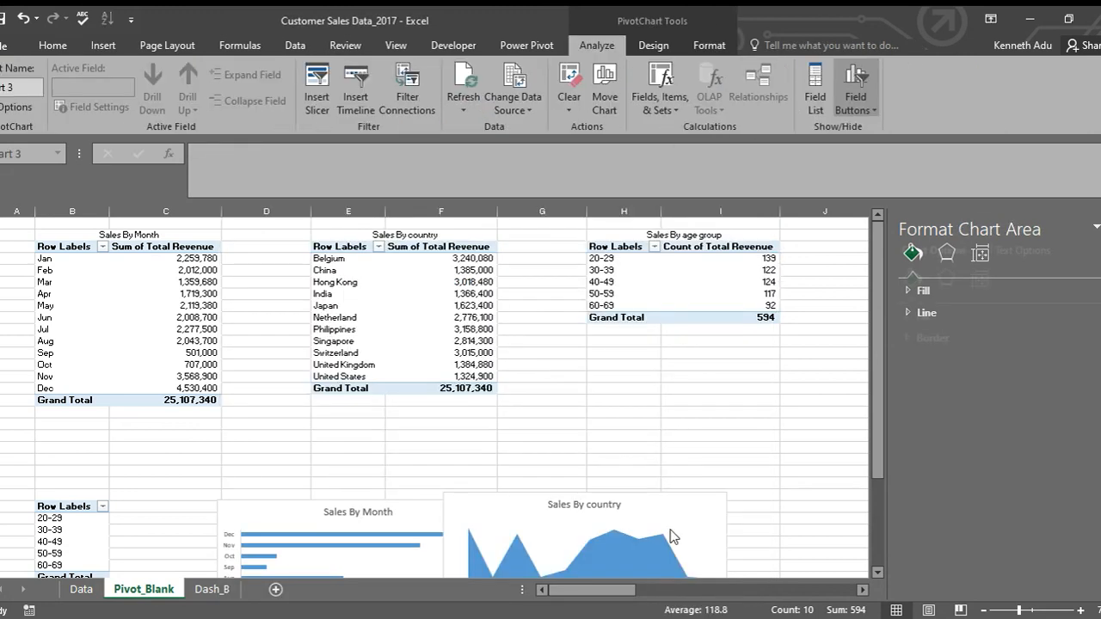
drag(502, 344, 770, 351)
Step: Hide all field buttons on the age-group doughnut chart and delete its legend
click(877, 107)
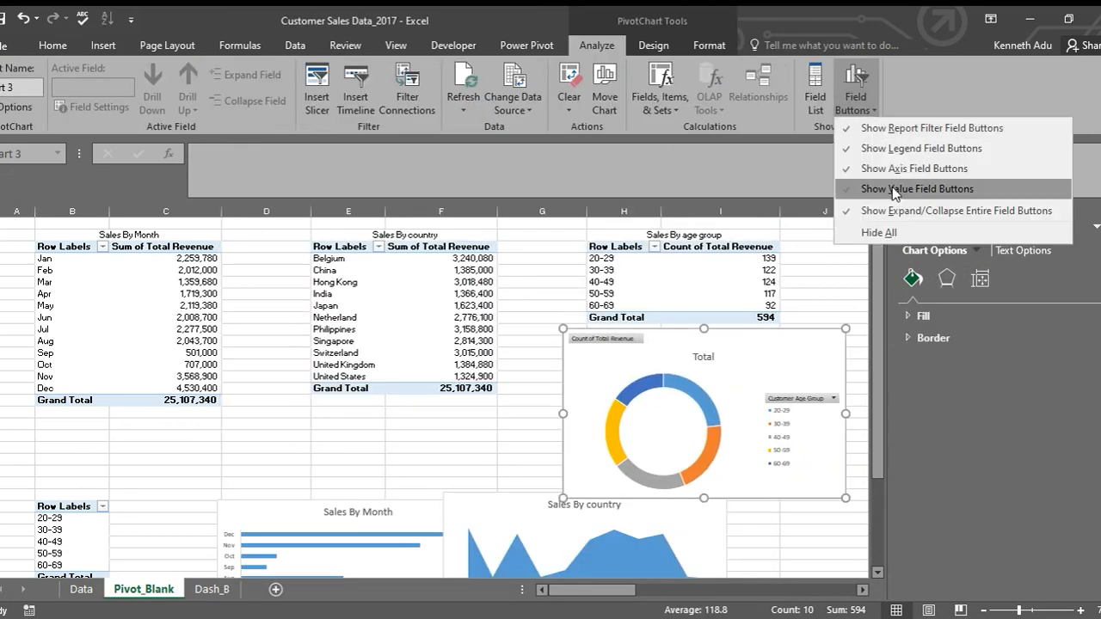
click(866, 239)
click(813, 430)
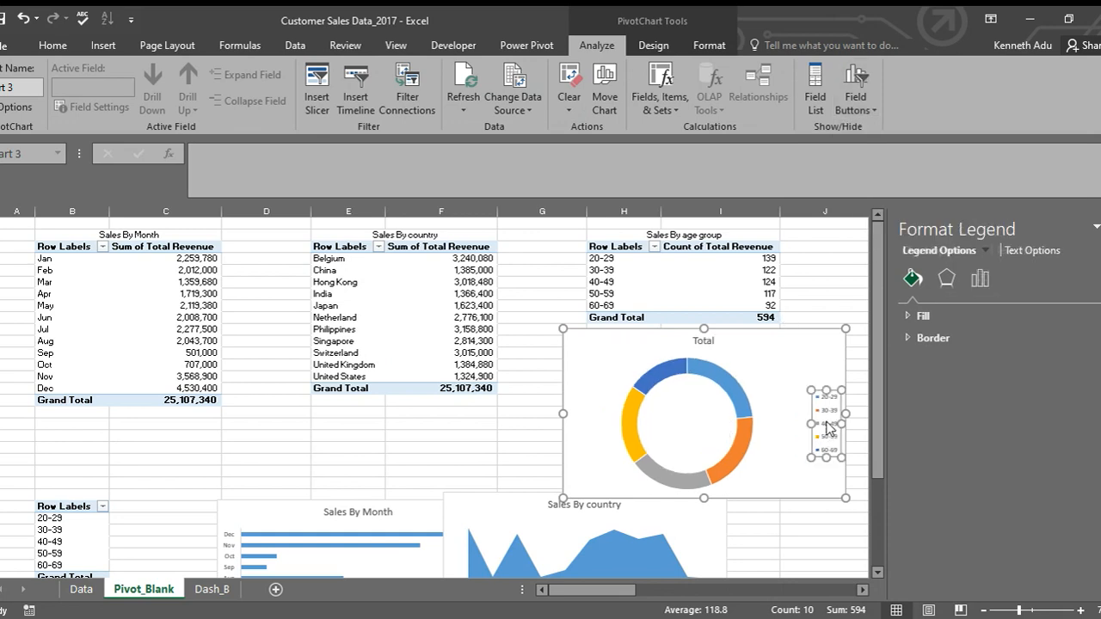
key(Delete)
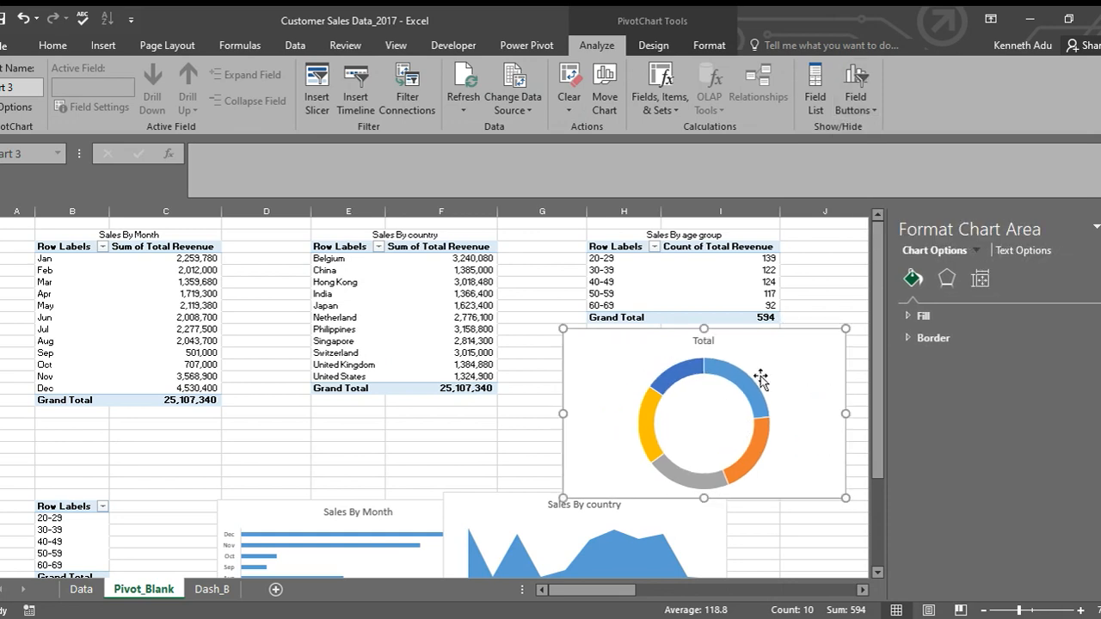
Step: Change the doughnut chart's title to "Sales by Age group"
click(711, 342)
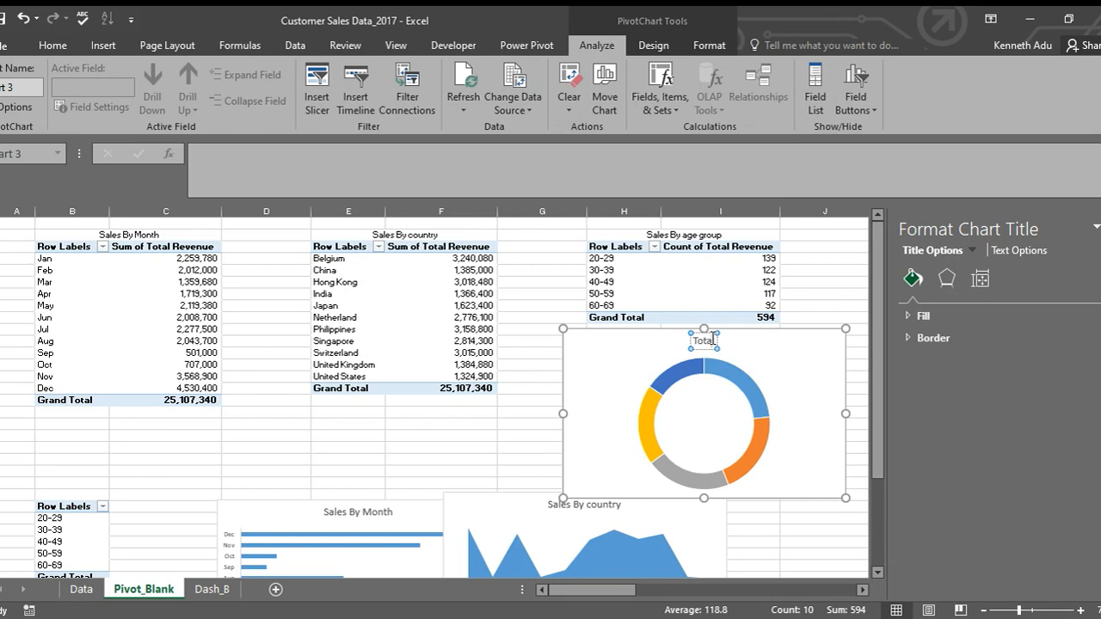
double_click(711, 341)
key(BackSpace)
text(Sales By)
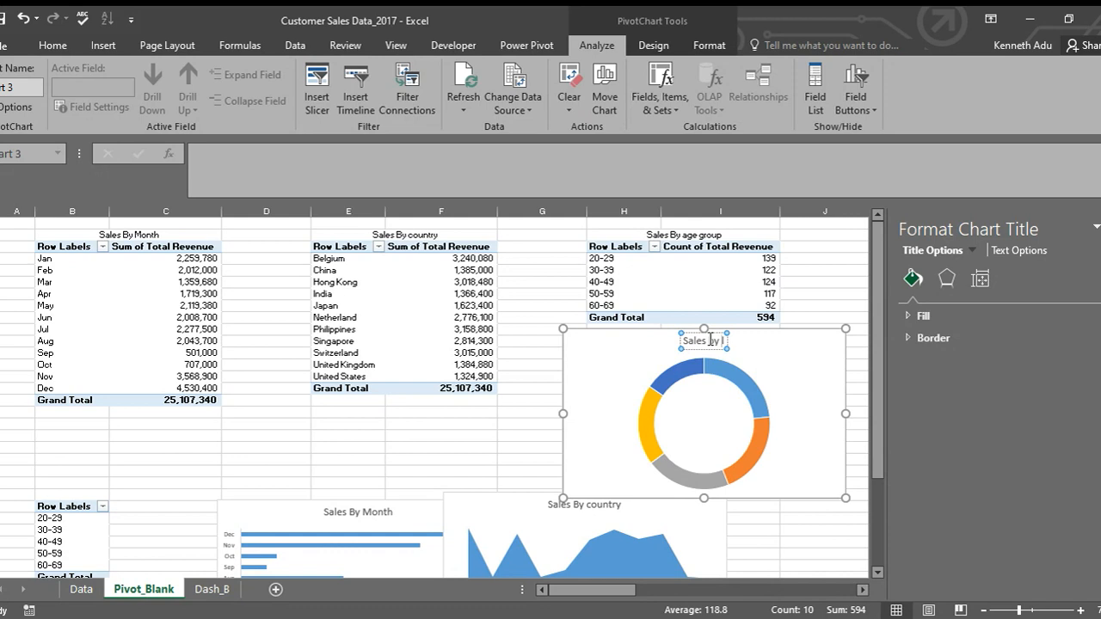
text(Age)
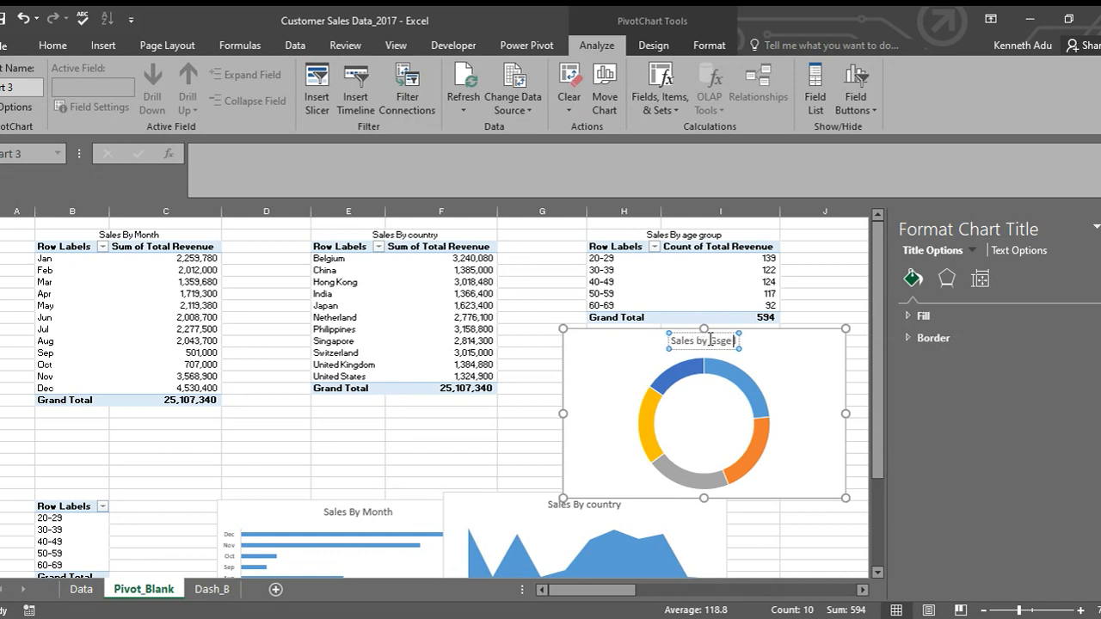
key(BackSpace)
key(BackSpace)
text(A)
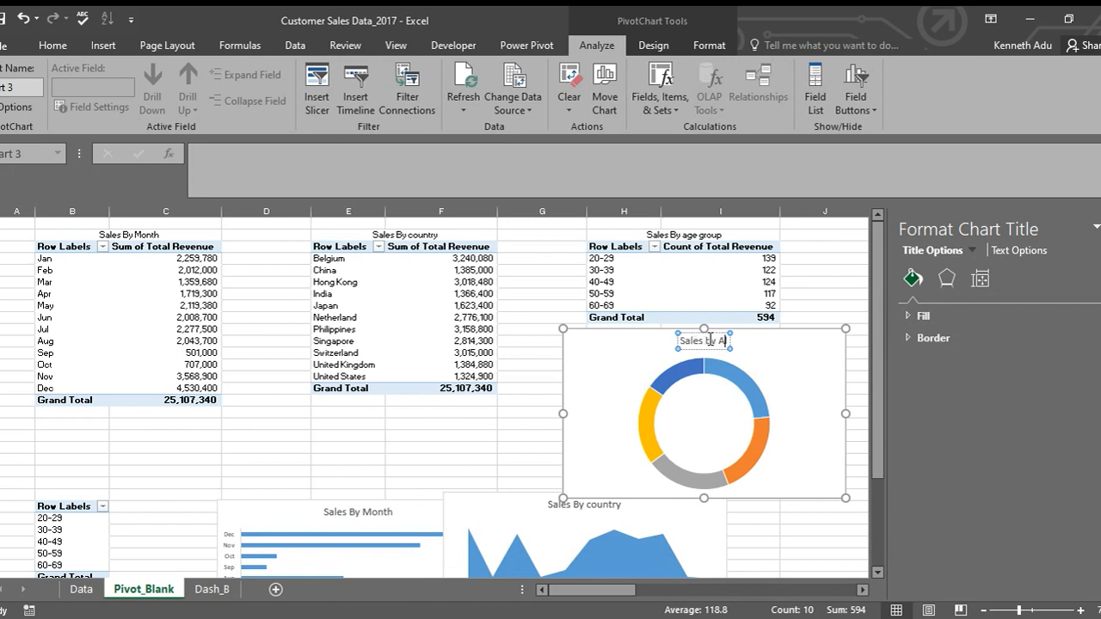
text(ge gr)
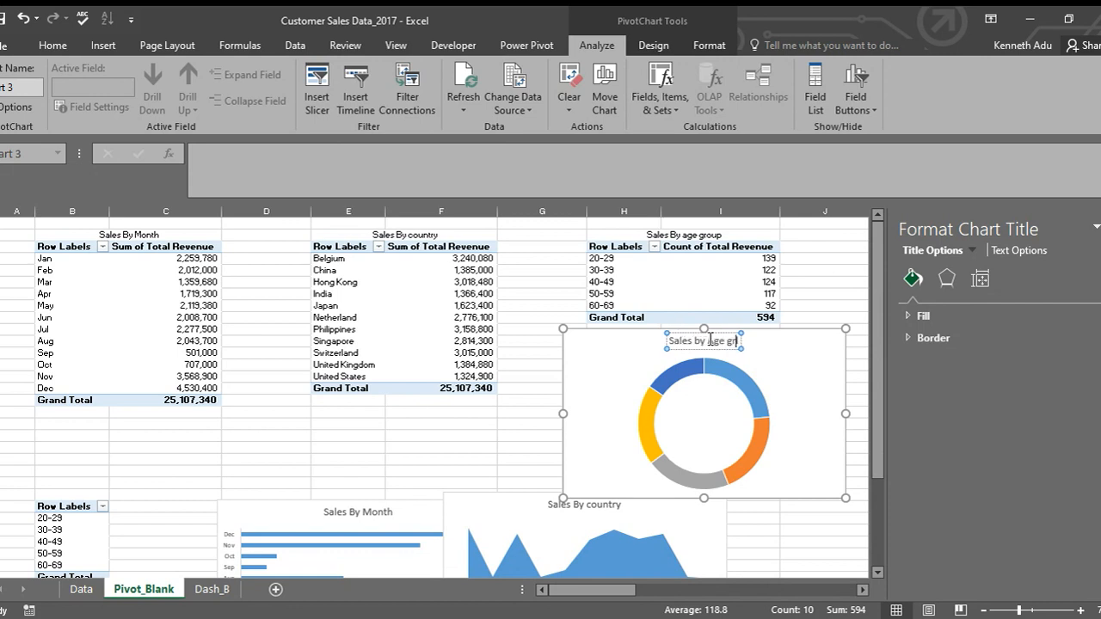
text(oup)
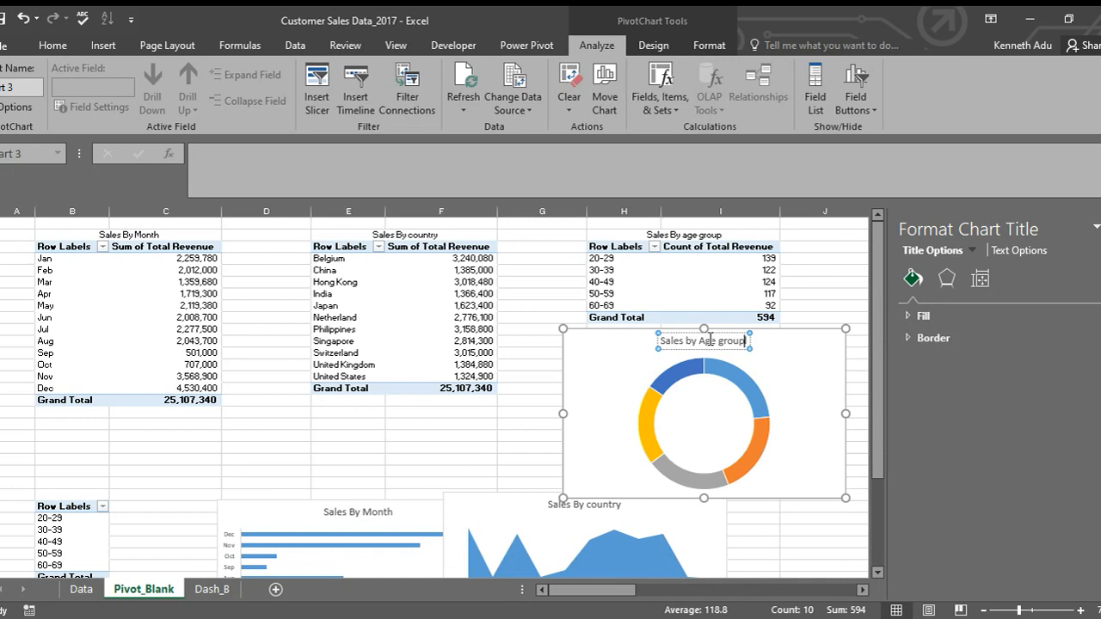
Step: Move the age-group doughnut chart slightly down and left so that it sits lower beneath its pivot table
click(786, 373)
mouse_move(800, 358)
mouse_down()
mouse_move(776, 508)
mouse_move(791, 489)
mouse_move(730, 419)
mouse_move(730, 401)
mouse_up()
scroll(730, 401, down, 3)
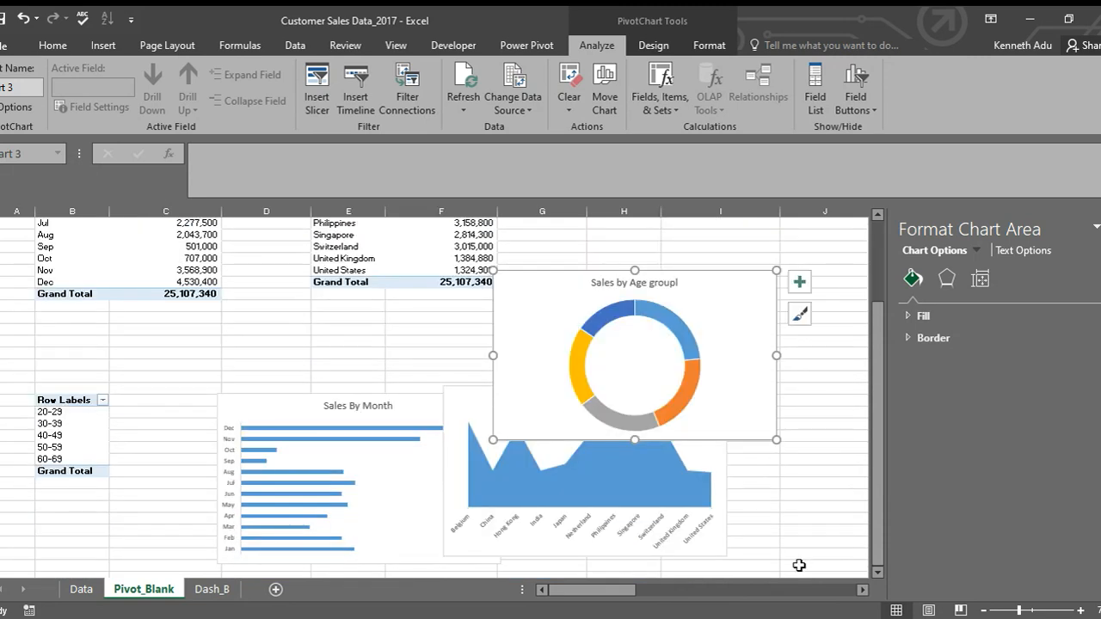
scroll(714, 560, up, 3)
Step: Insert a Line with Markers PivotChart from the Sales By product rows, Air conditioner through Water Purifiers, including both revenue columns
drag(625, 594, 634, 519)
click(602, 470)
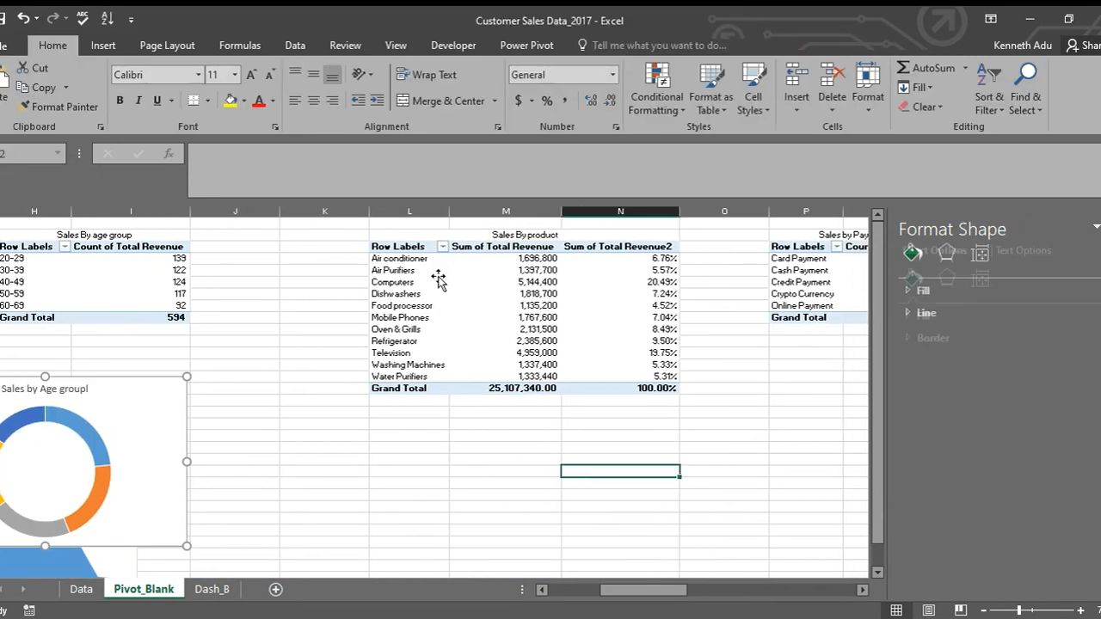
click(393, 258)
drag(375, 258, 418, 372)
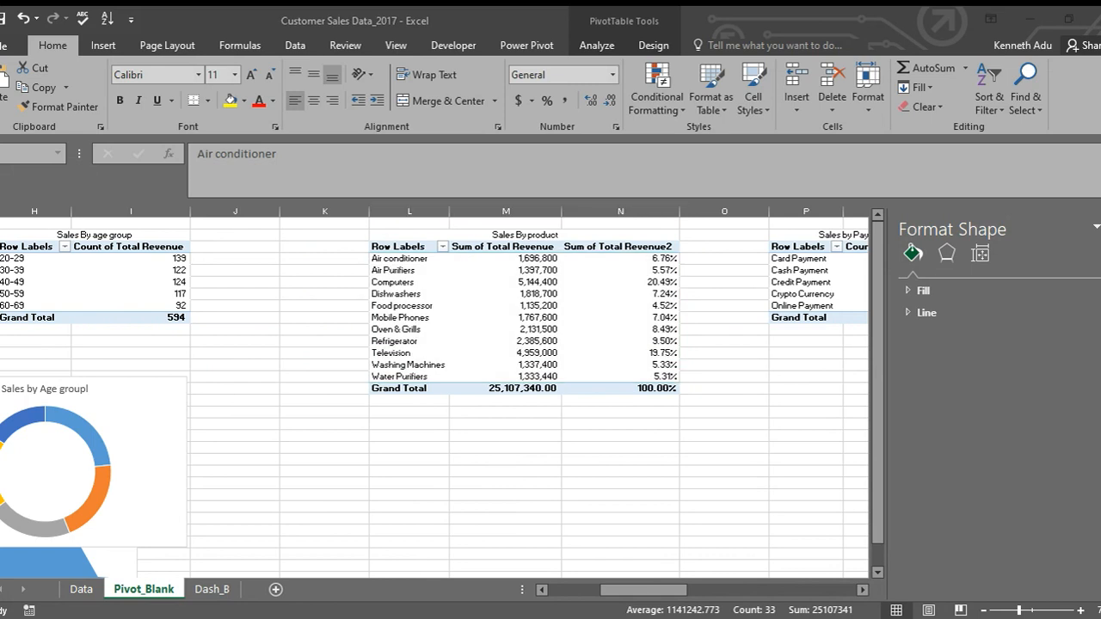
click(581, 617)
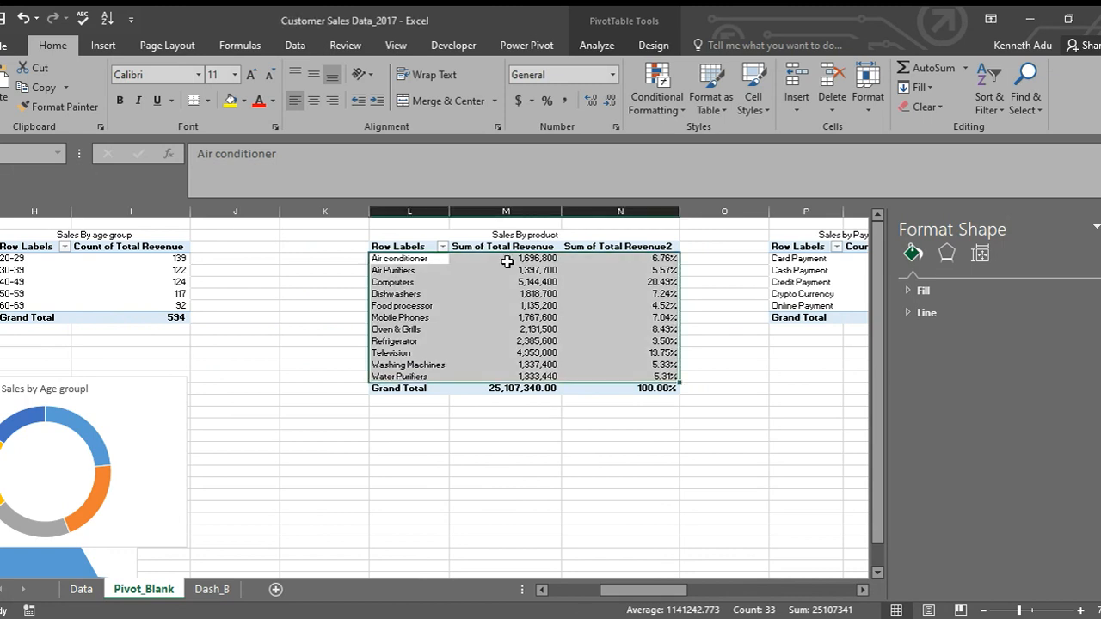
click(118, 51)
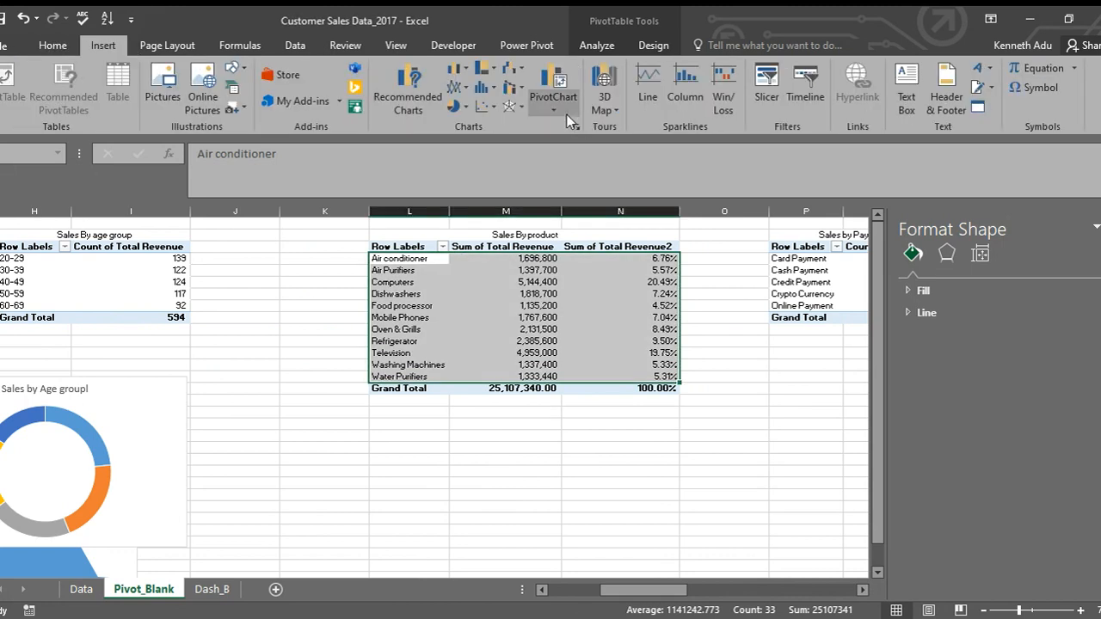
click(552, 108)
click(574, 129)
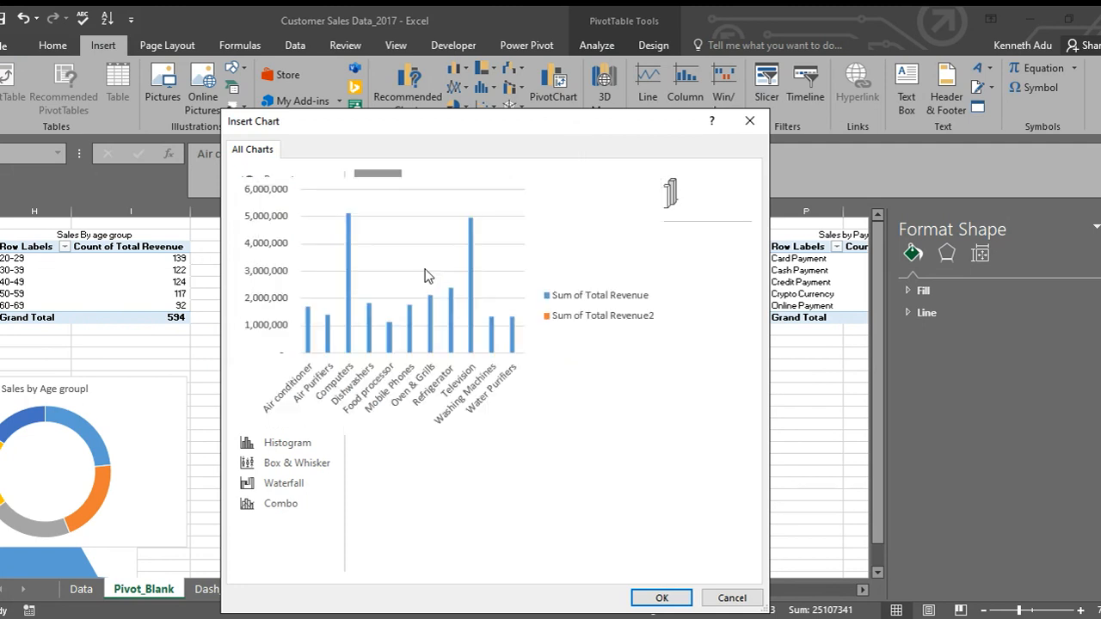
click(281, 241)
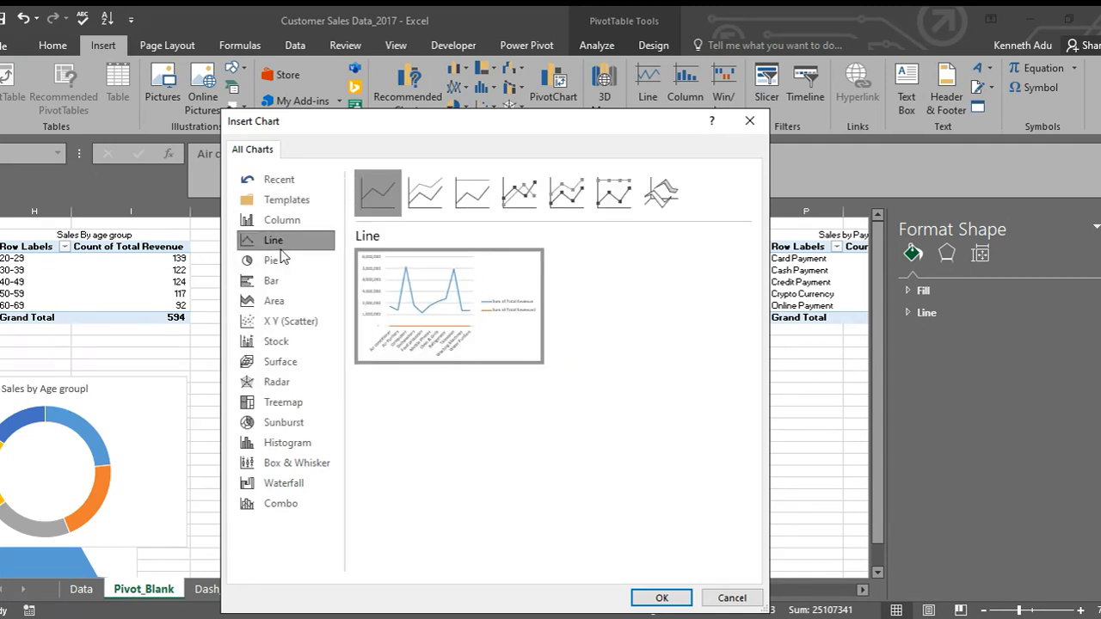
click(515, 210)
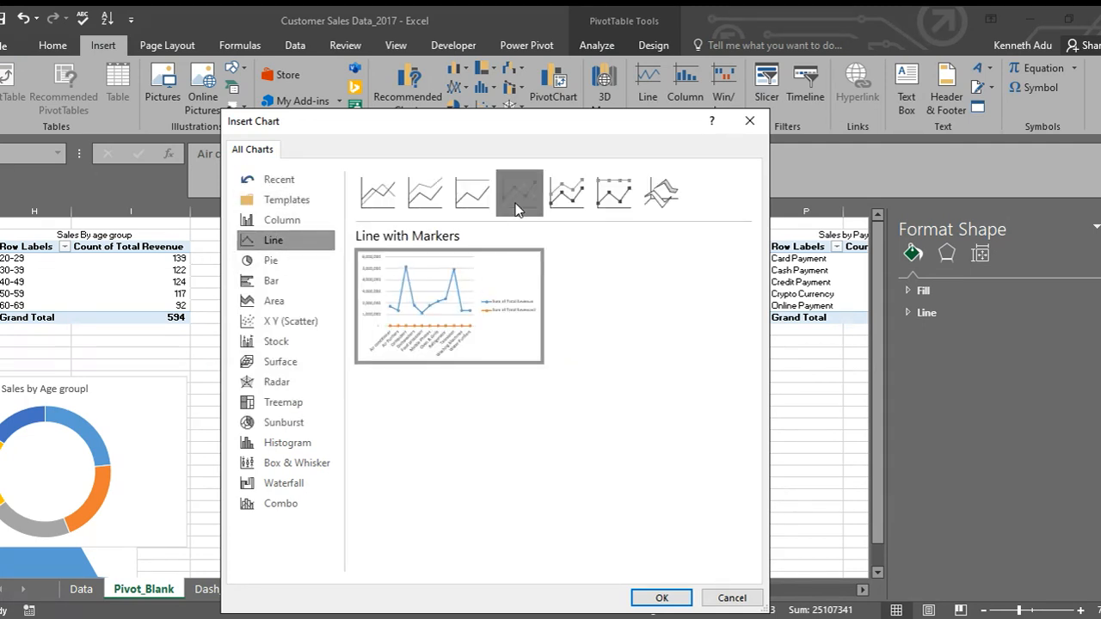
click(659, 597)
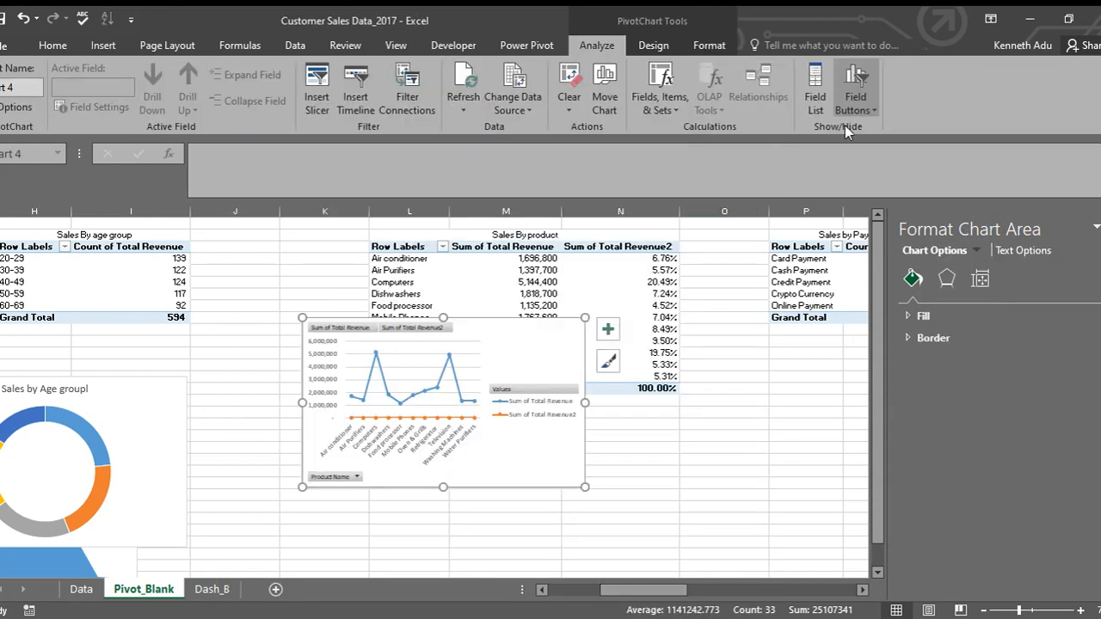
Step: Hide all field buttons on the product line chart and delete its legend
click(879, 100)
click(877, 238)
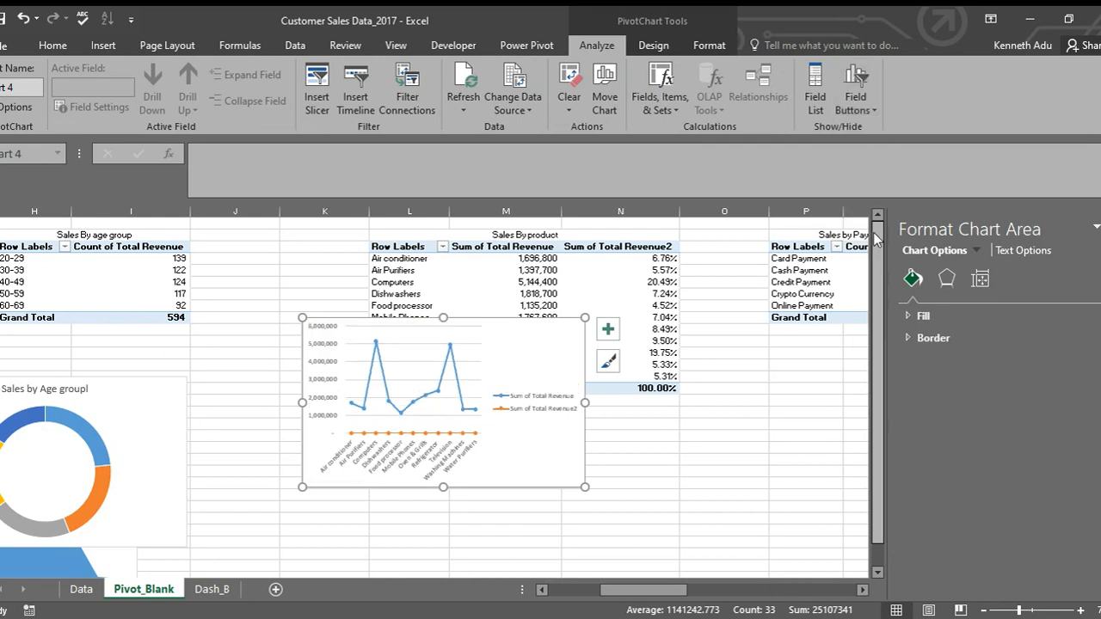
click(520, 399)
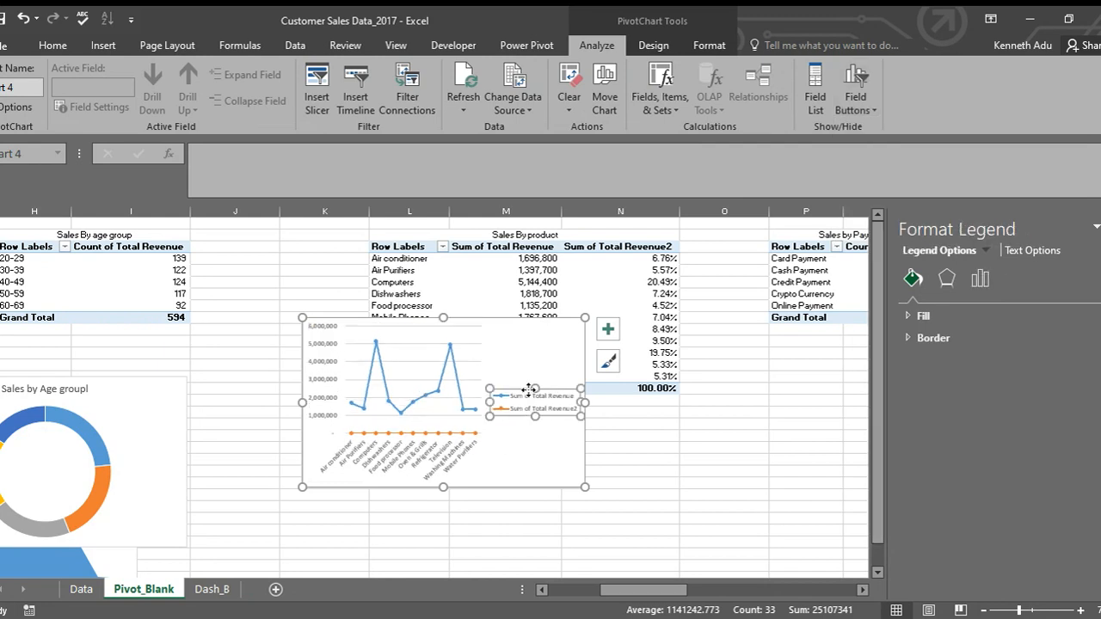
key(Delete)
Step: Delete the vertical value axis and the gridlines from the product line chart
click(319, 379)
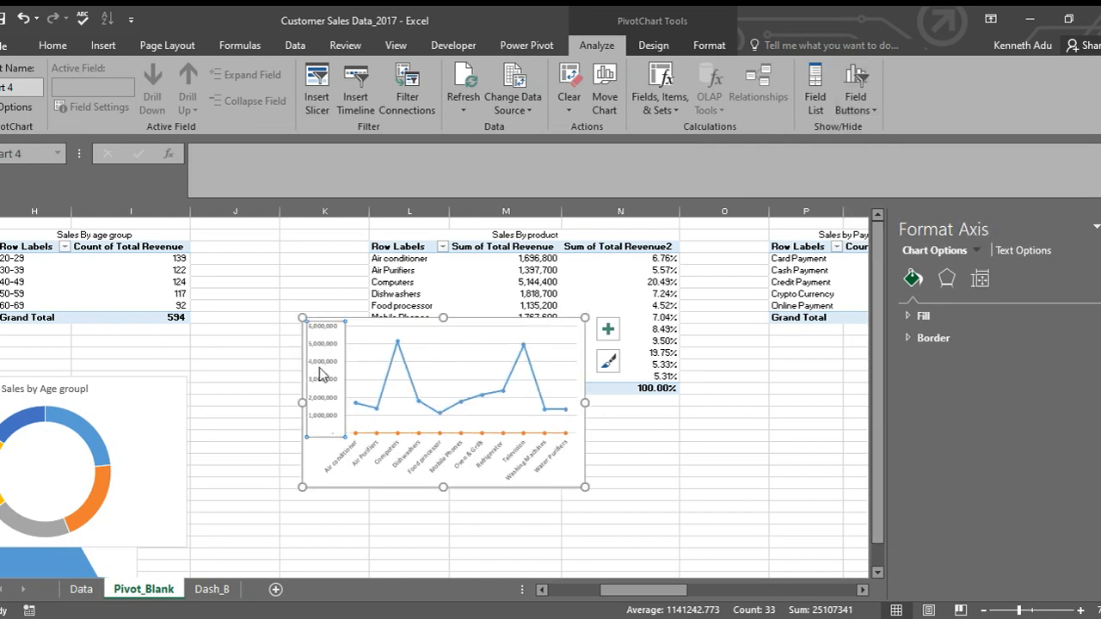
key(Delete)
click(456, 368)
click(456, 368)
key(Delete)
Step: Add the title "Sales By Product" to the product line chart and move the chart down below its pivot table
click(608, 329)
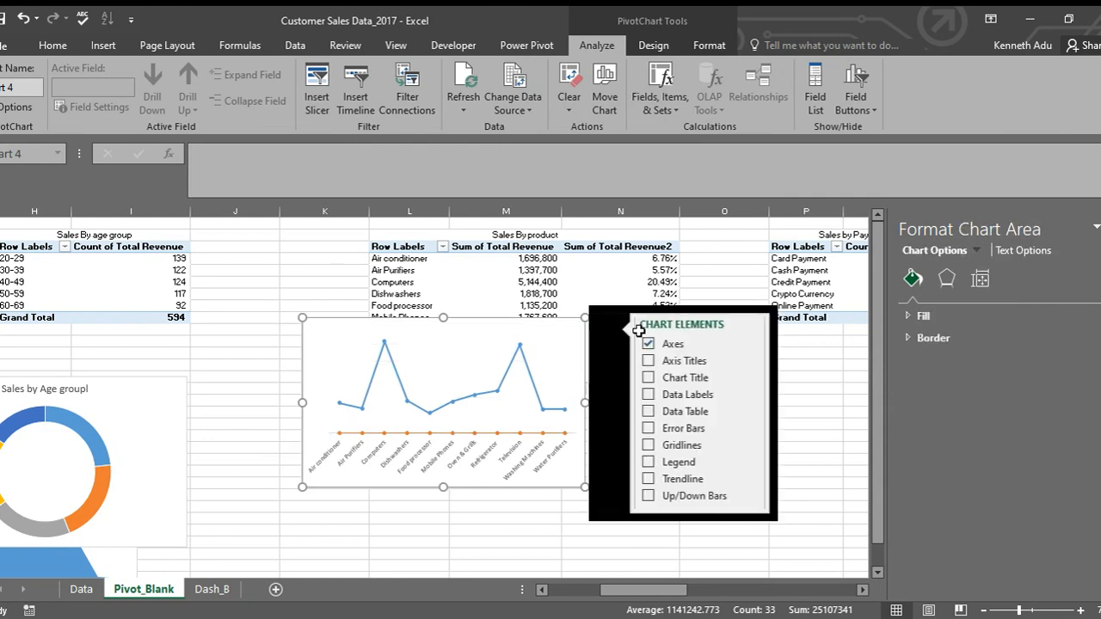
click(699, 384)
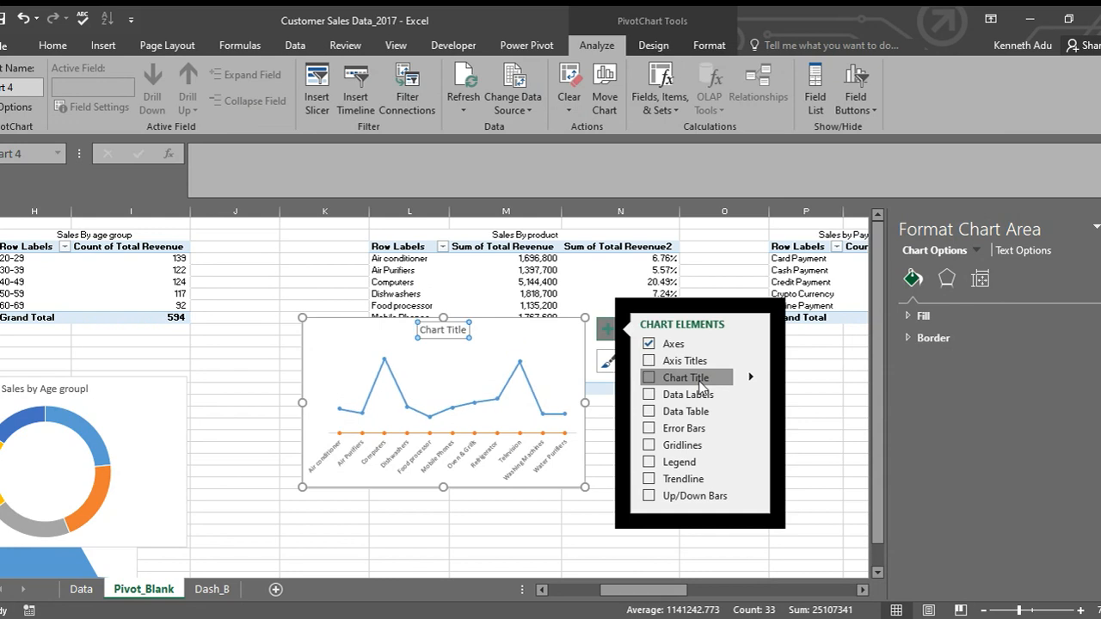
click(466, 329)
key(BackSpace)
key(BackSpace)
key(BackSpace)
key(BackSpace)
key(BackSpace)
key(BackSpace)
key(BackSpace)
key(BackSpace)
key(BackSpace)
key(BackSpace)
key(BackSpace)
text(Sales)
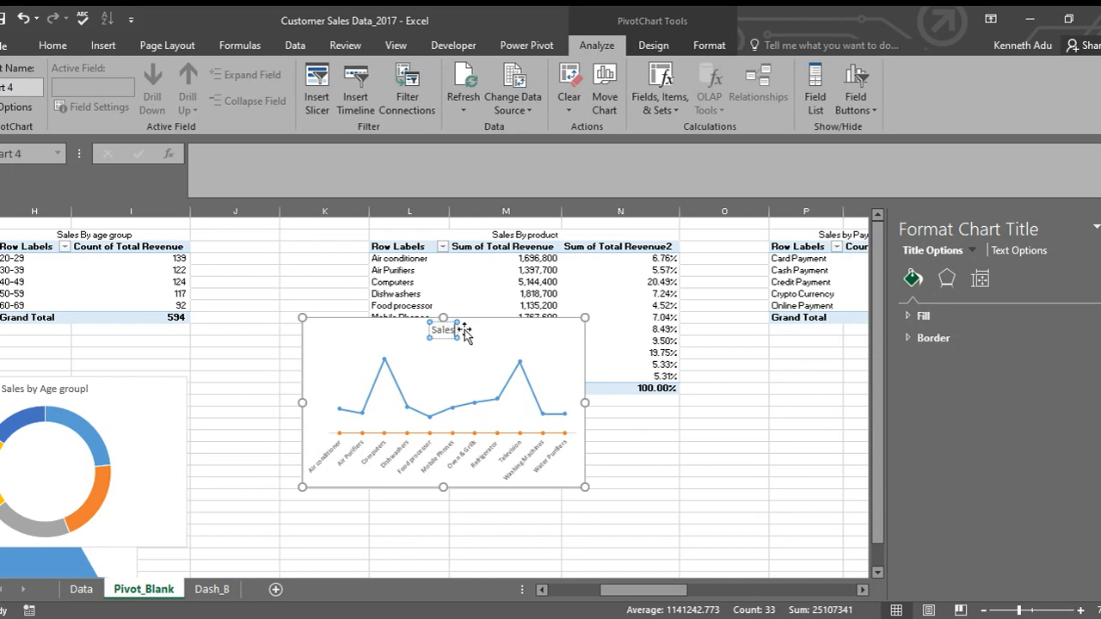
text( By Product)
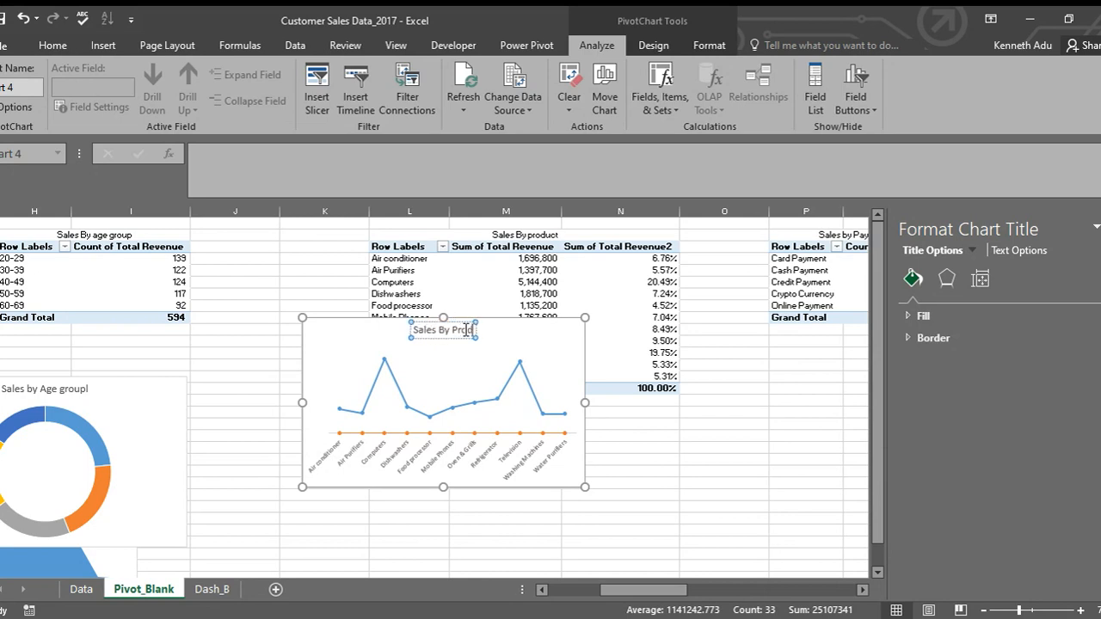
click(619, 419)
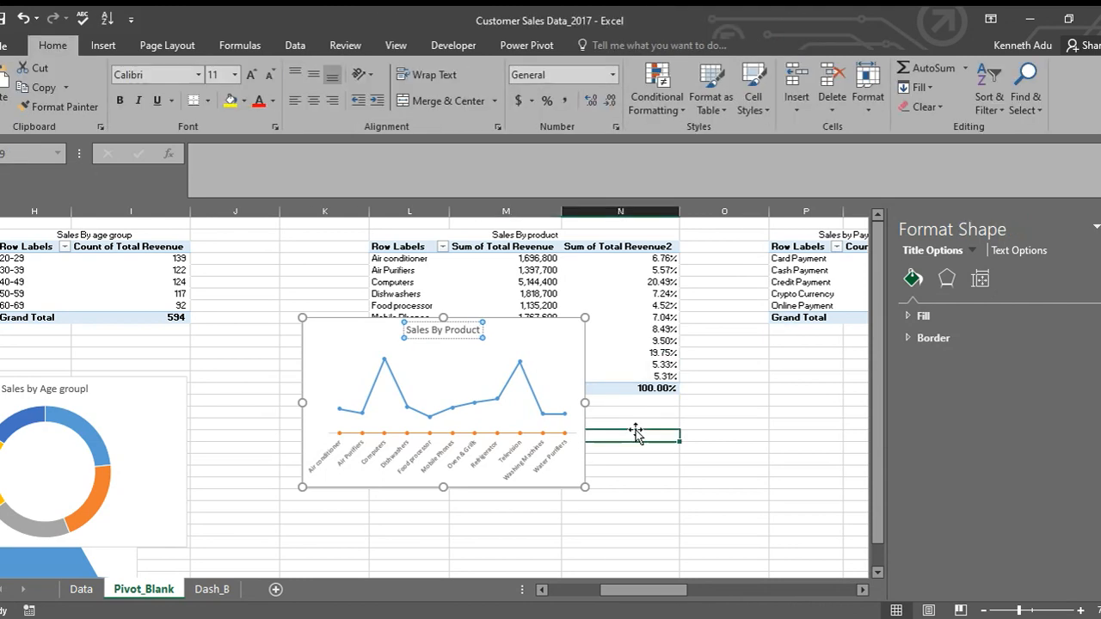
drag(533, 332, 486, 464)
click(487, 464)
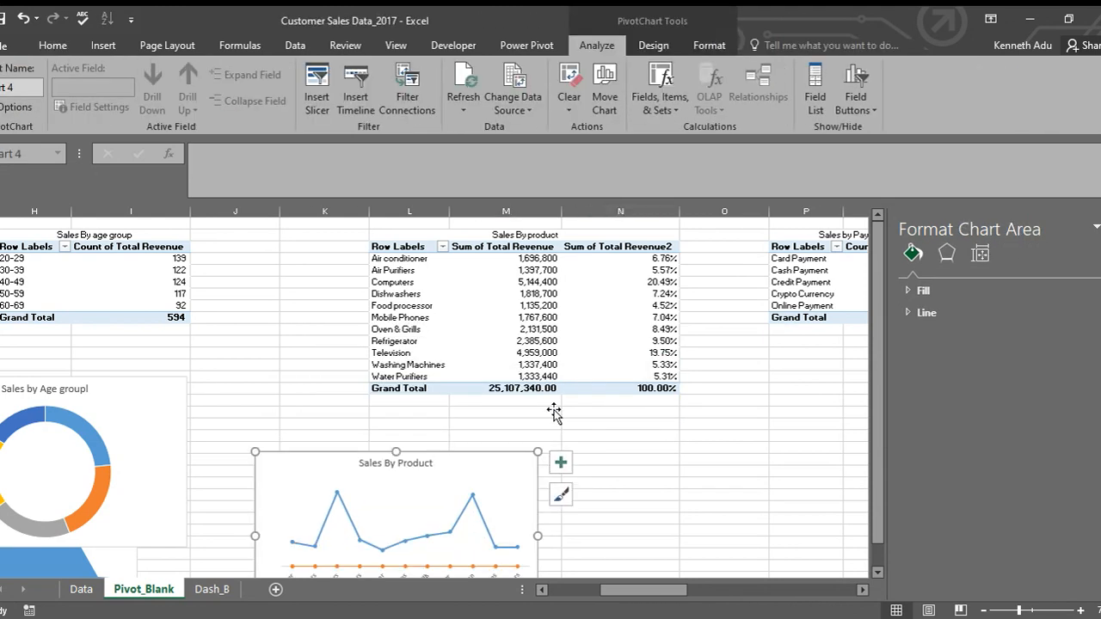
Step: Insert a Clustered Bar PivotChart from the Sales by Payment method rows, Card Payment through Online Payment, with their counts
drag(662, 589, 698, 589)
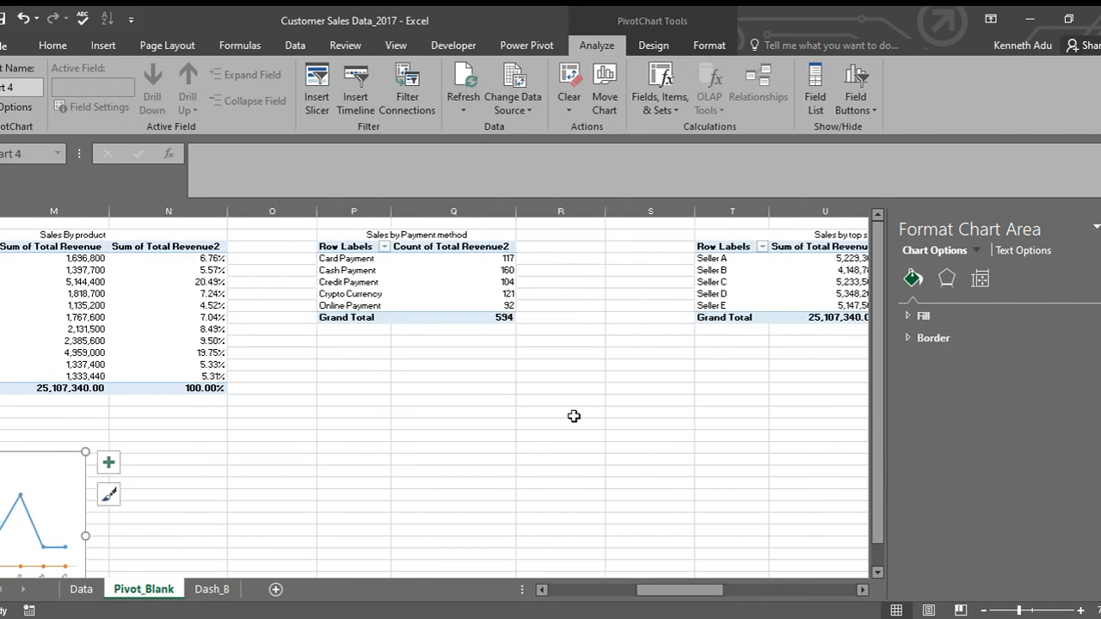
click(572, 416)
click(343, 258)
drag(343, 258, 347, 301)
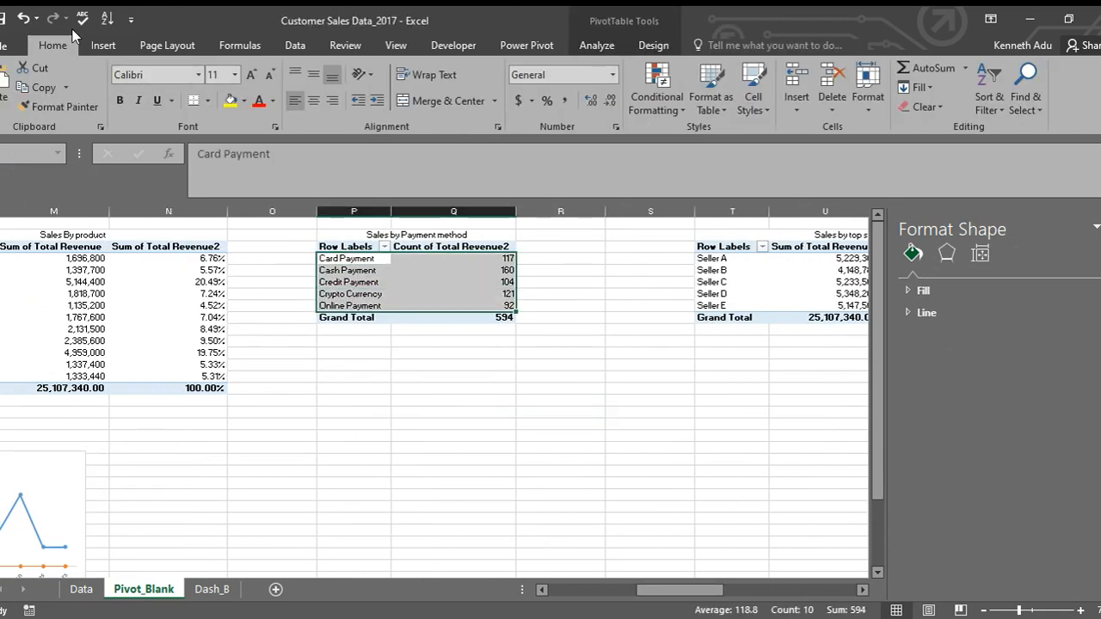
click(105, 48)
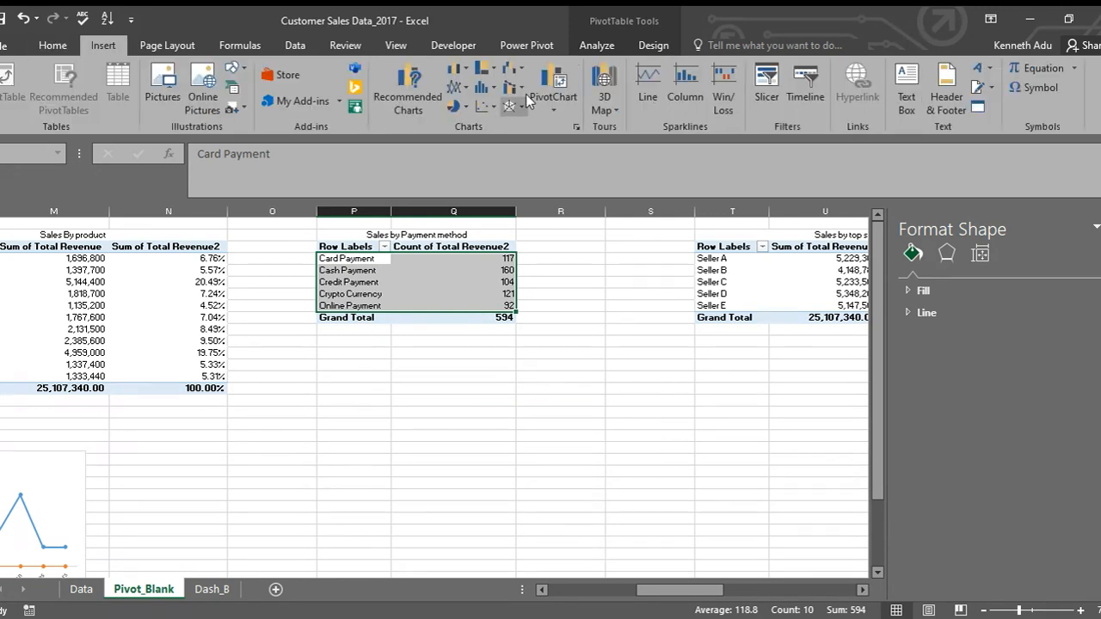
click(552, 104)
click(568, 128)
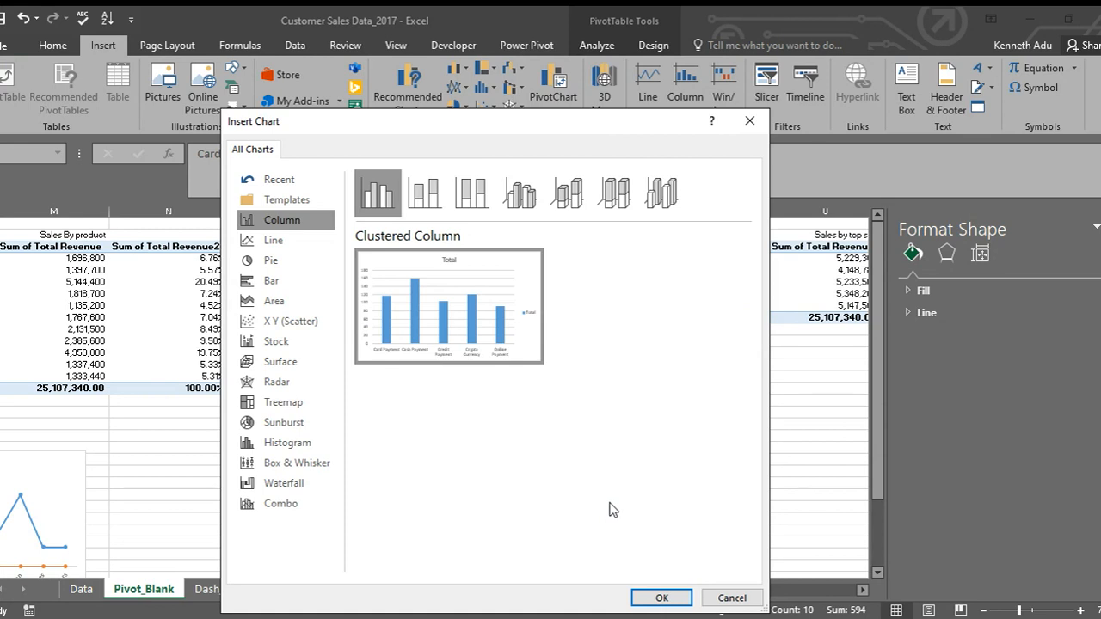
click(271, 280)
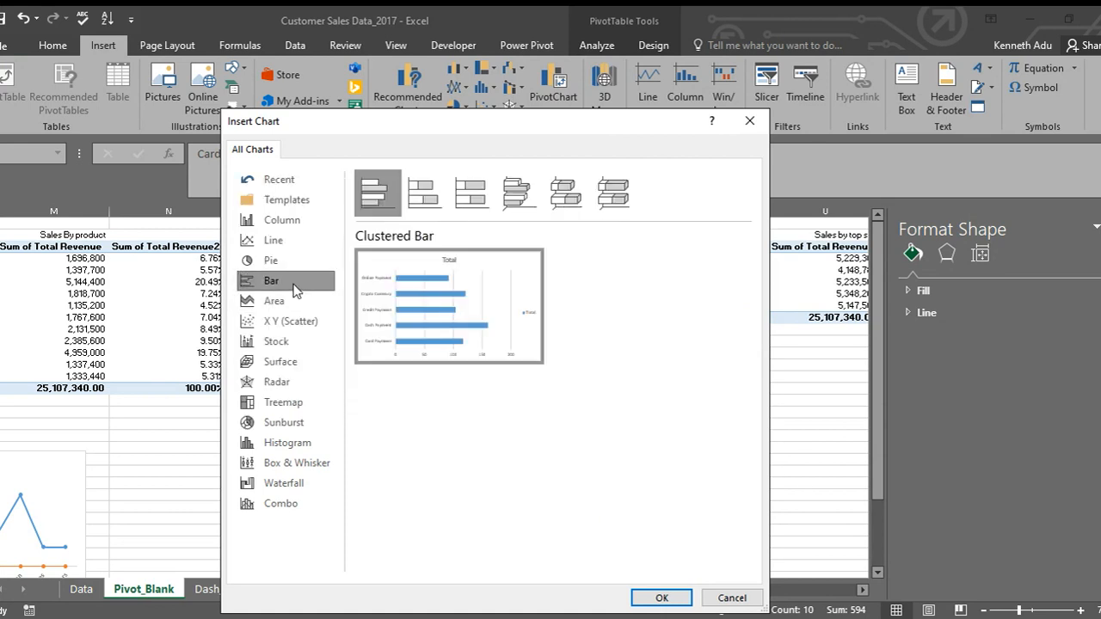
click(661, 598)
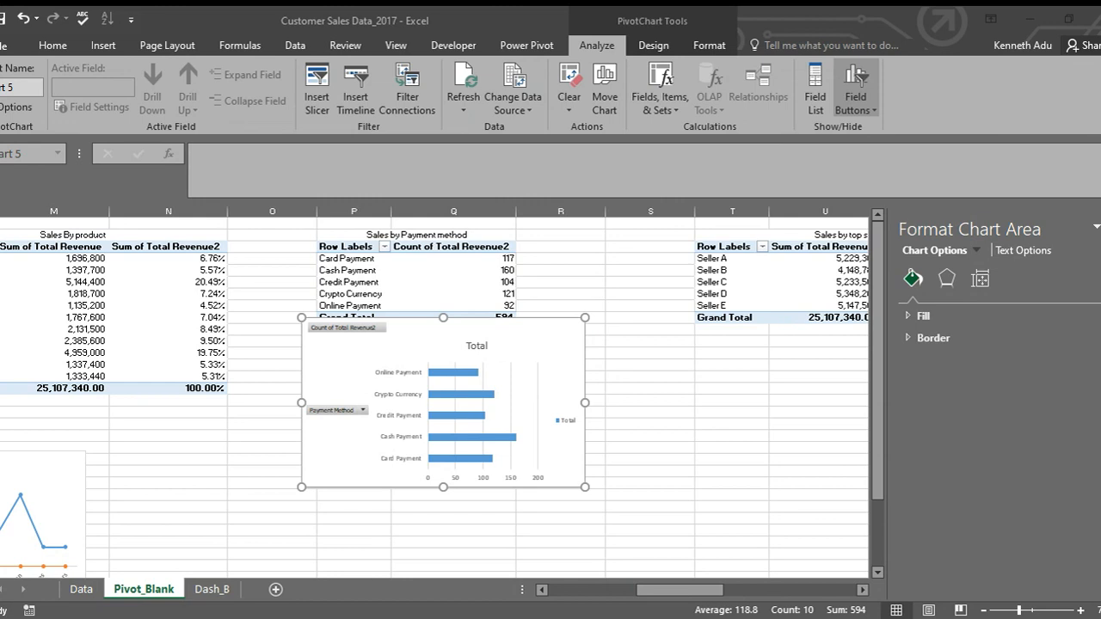
Step: Hide all field buttons on the payment method bar chart
click(534, 386)
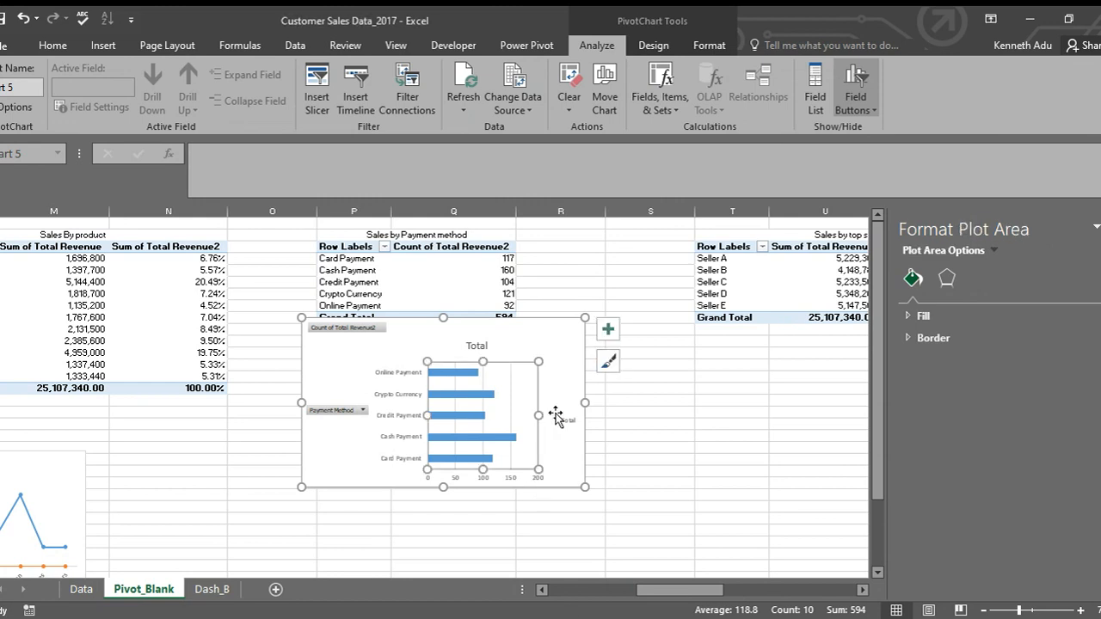
click(869, 102)
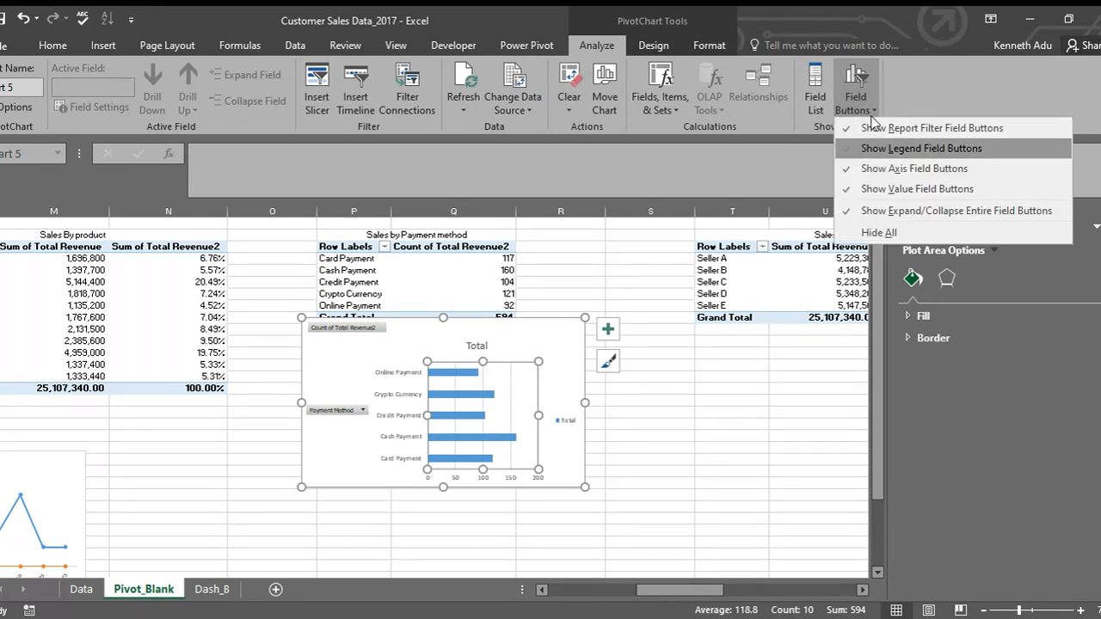
click(899, 243)
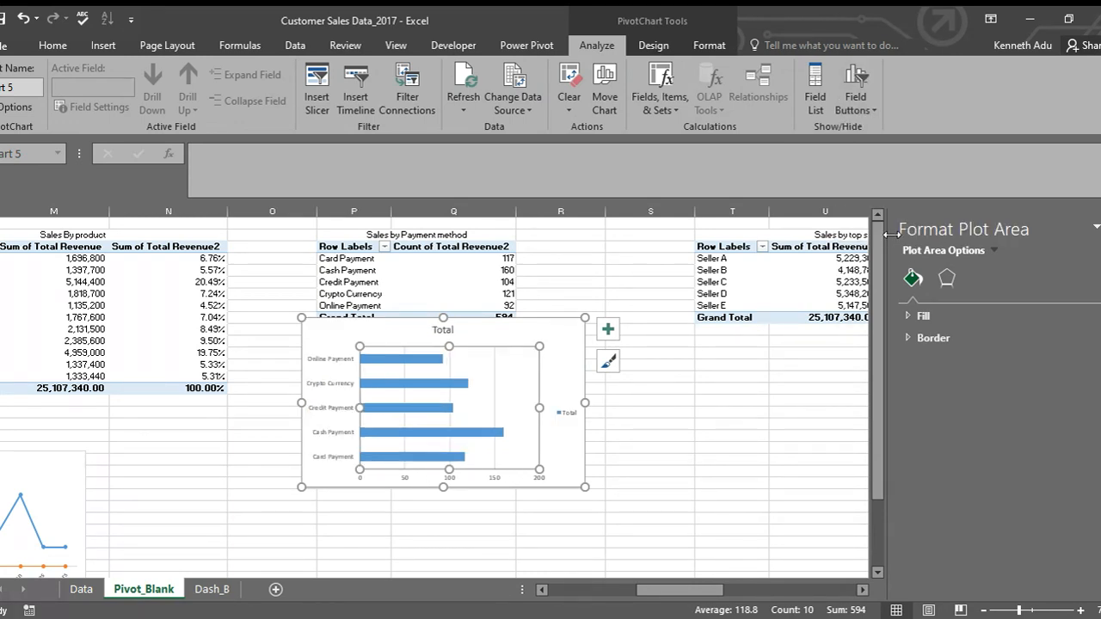
Step: Delete the vertical gridlines and the legend from the payment method bar chart
click(495, 400)
click(494, 398)
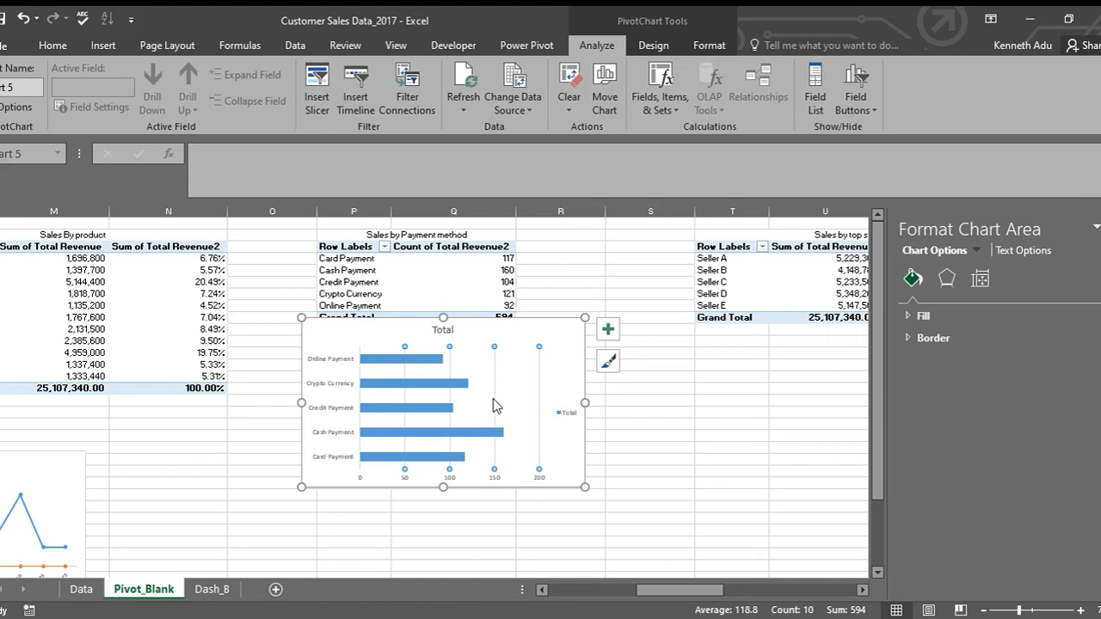
click(566, 412)
key(Delete)
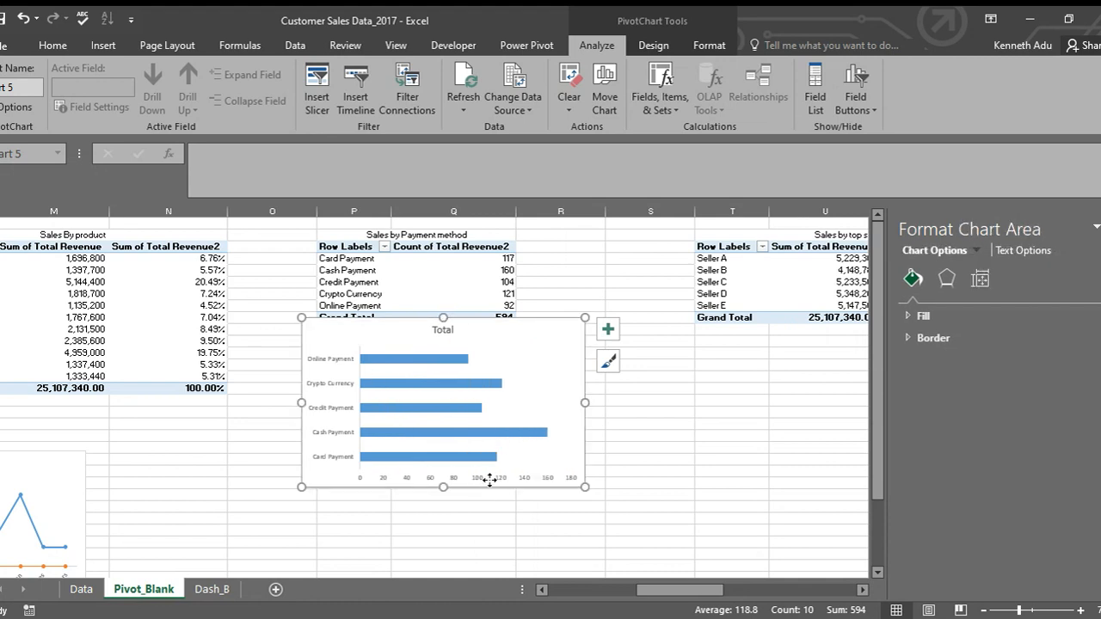
Step: Replace the payment method chart's title with "Sales By Payment method"
click(451, 332)
click(454, 331)
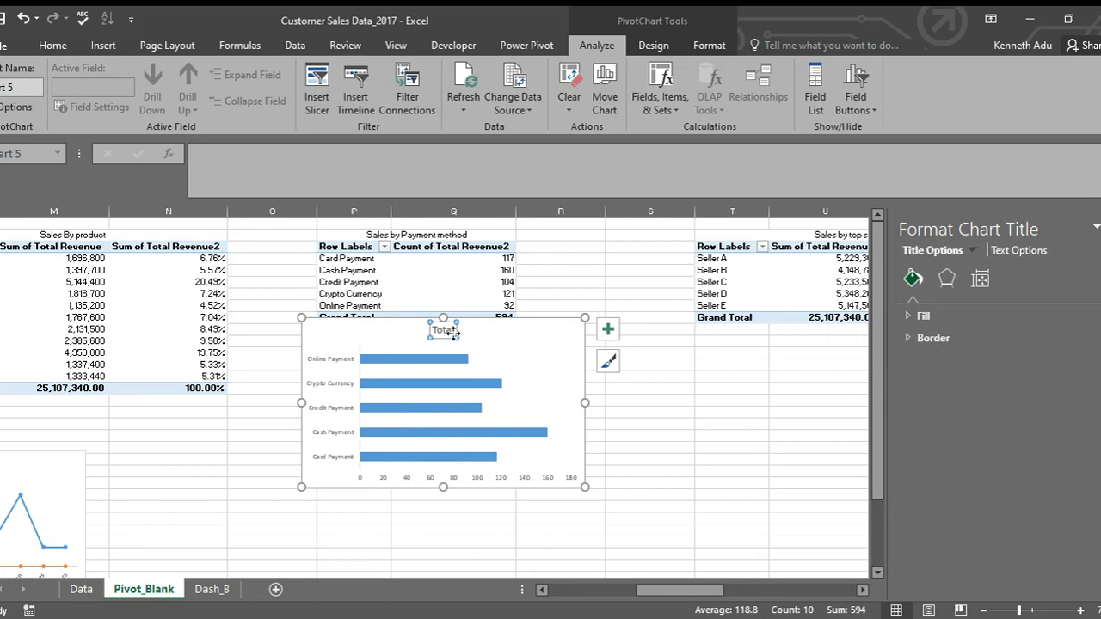
key(BackSpace)
key(BackSpace)
key(BackSpace)
key(BackSpace)
key(BackSpace)
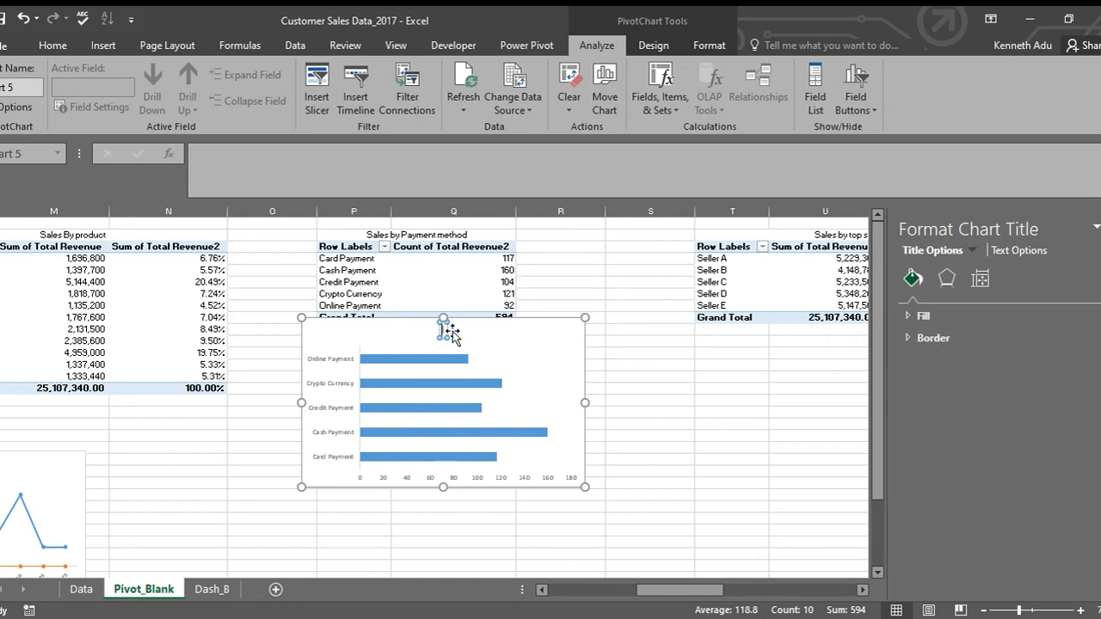
text(Sales )
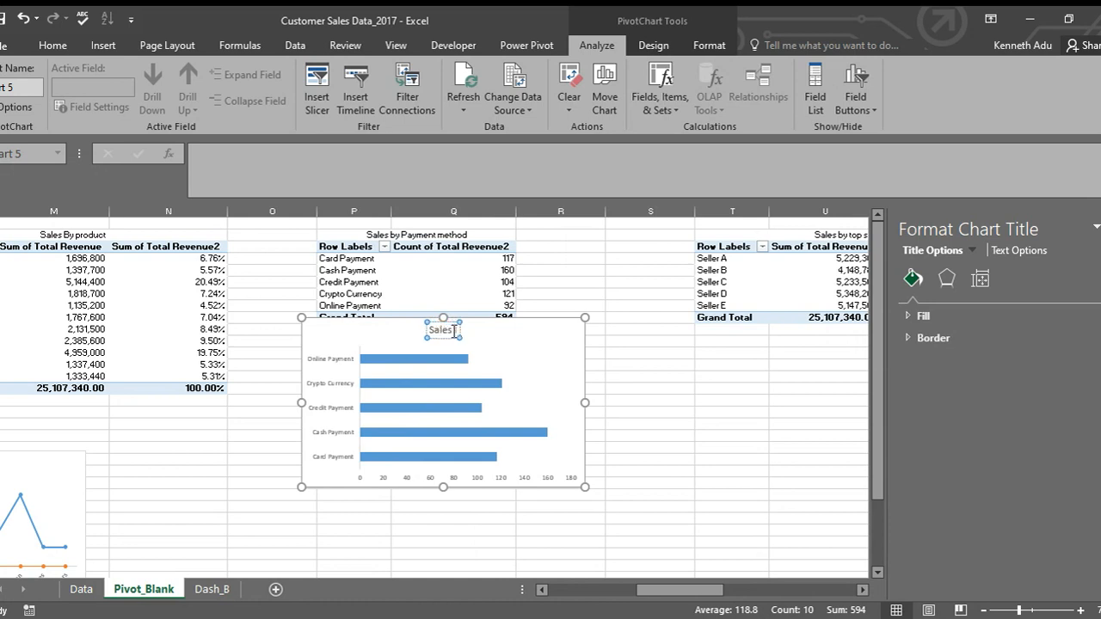
text(By Pa)
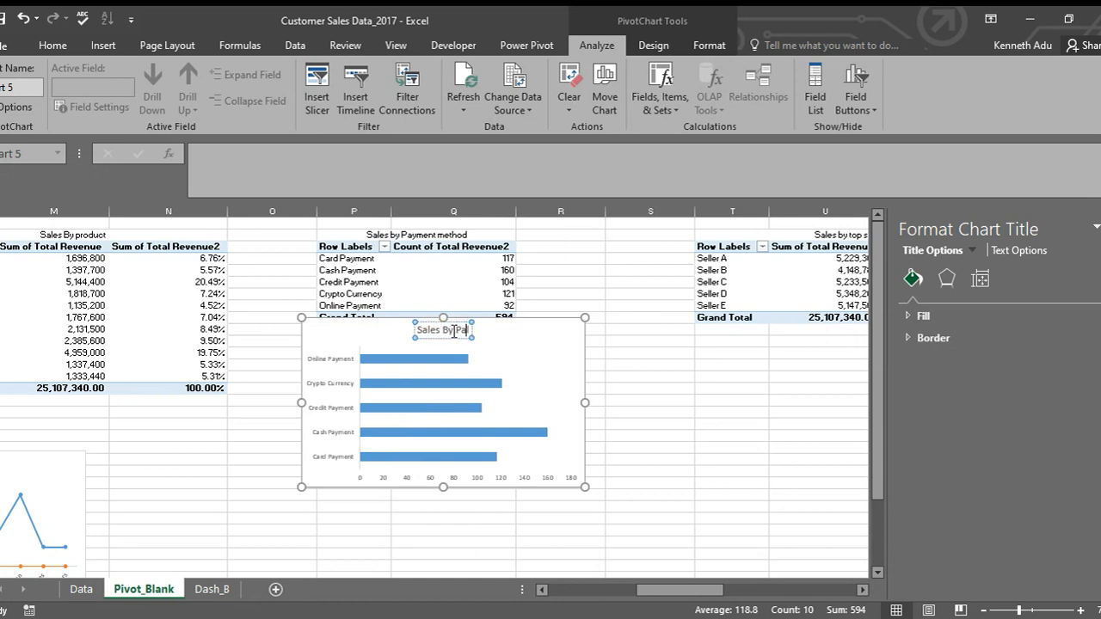
text(yment mathod)
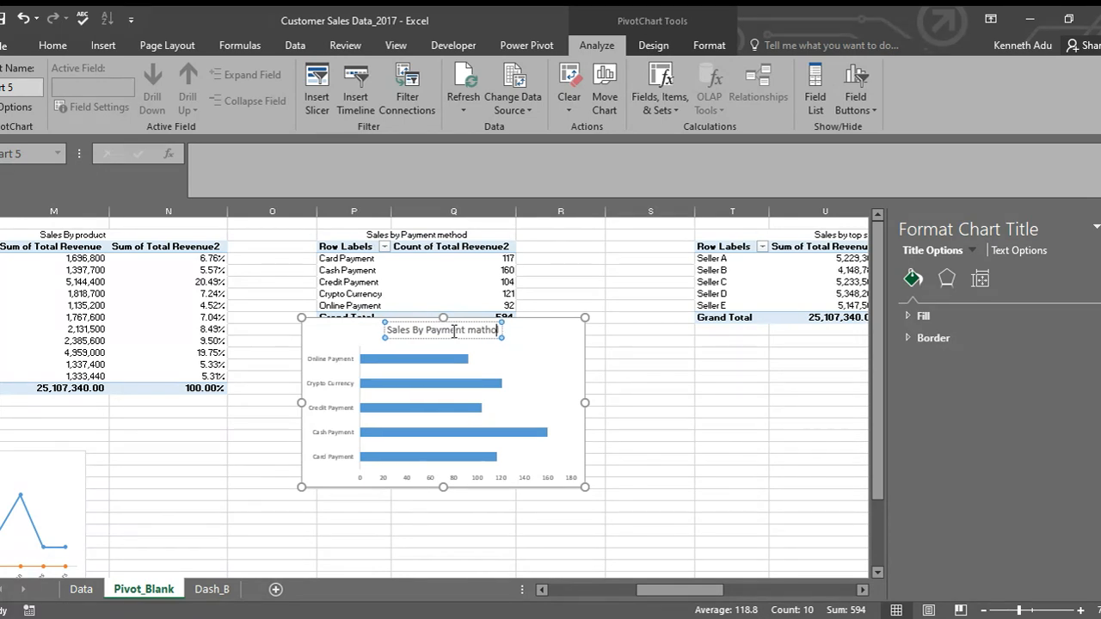
key(BackSpace)
key(BackSpace)
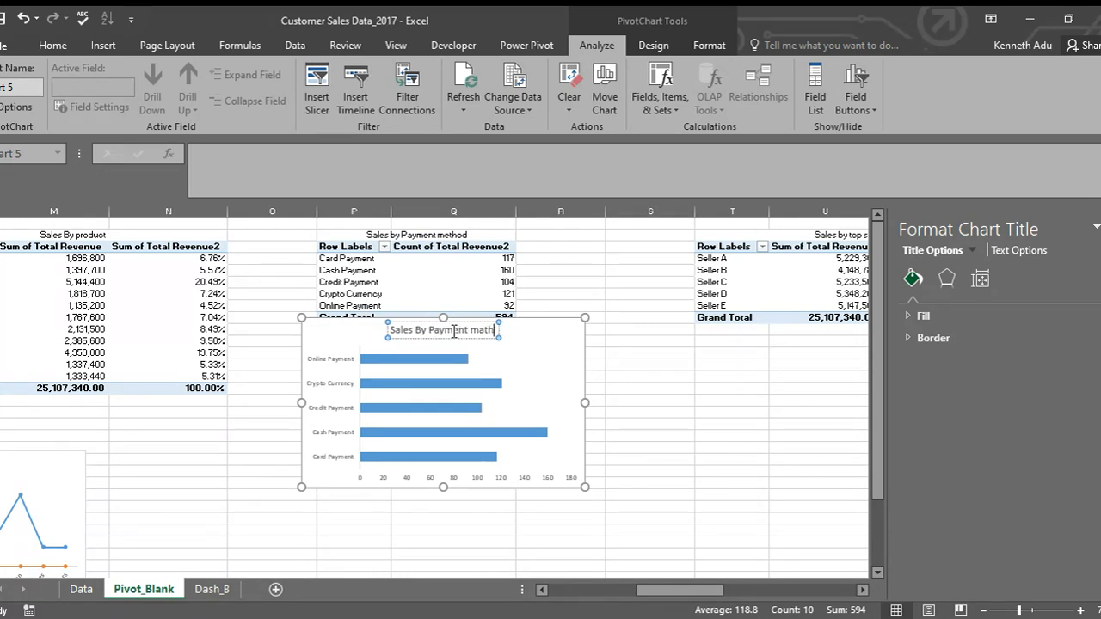
text(od)
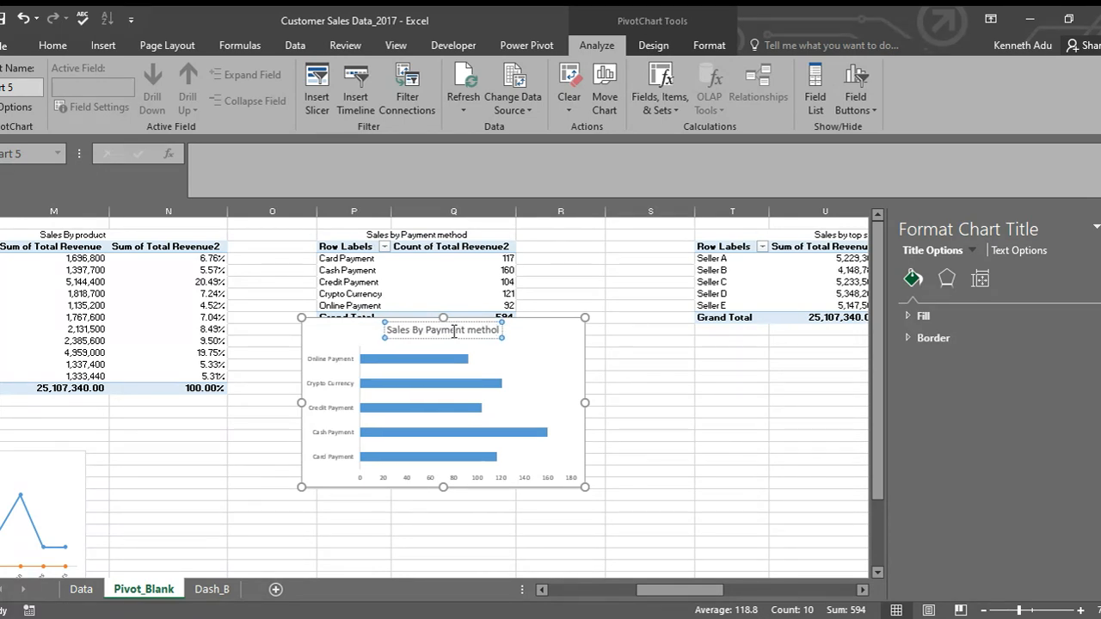
click(688, 423)
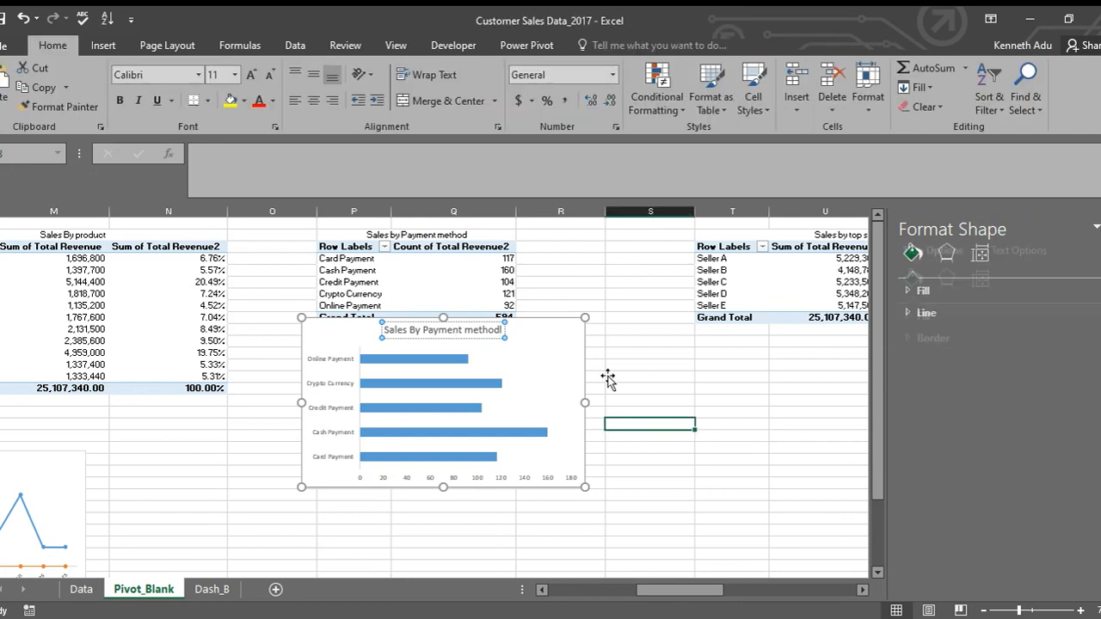
Step: Move the payment method bar chart down so that it sits below its pivot table
click(562, 344)
drag(562, 344, 549, 477)
click(688, 365)
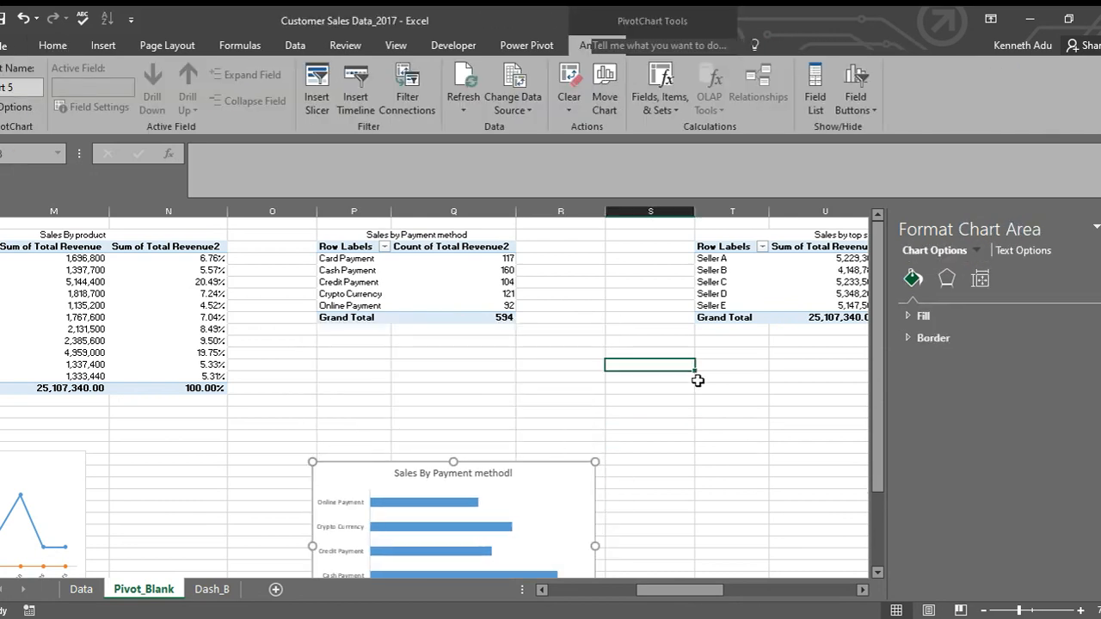
Step: Insert a Clustered Bar PivotChart from the top sellers rows, Seller A through Seller E with both revenue columns, and place it beneath the pivot table
drag(695, 590, 733, 592)
click(563, 388)
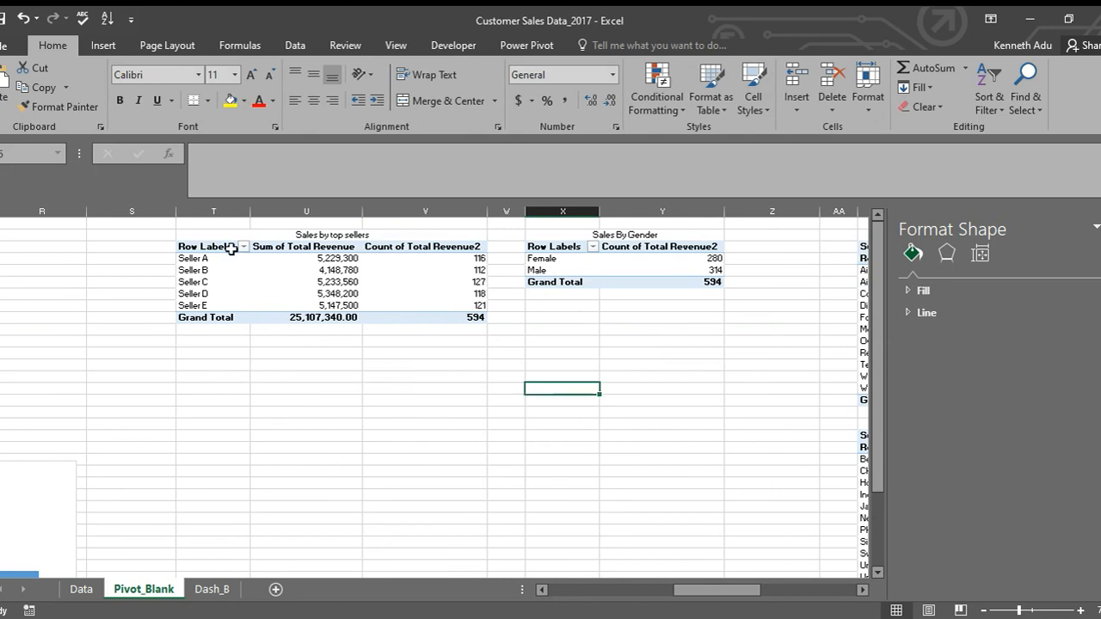
click(205, 264)
key(Right)
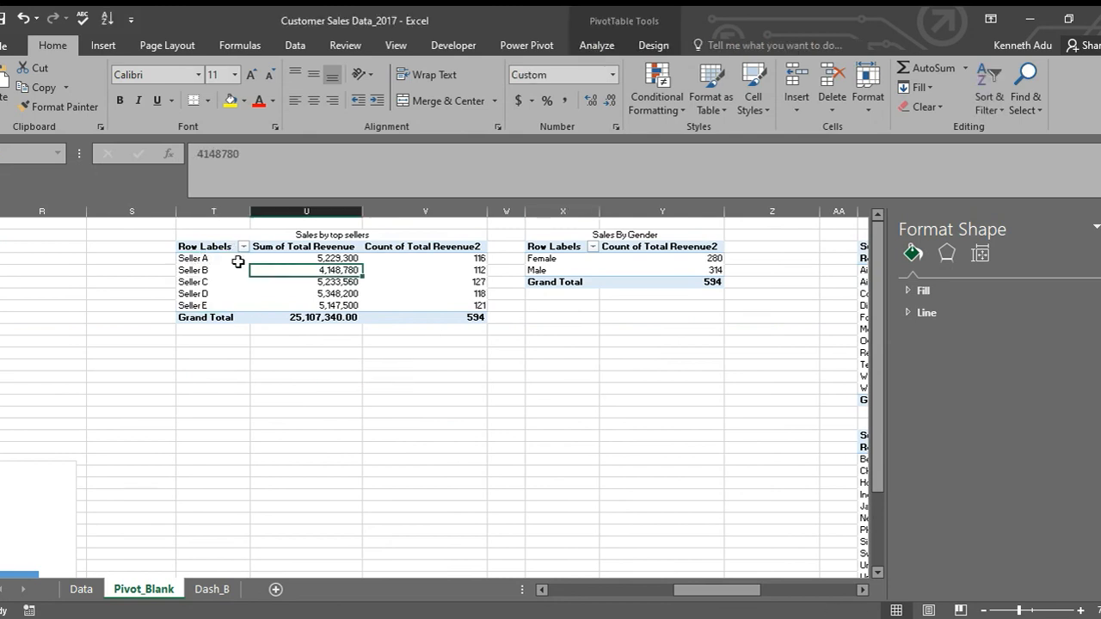
drag(194, 258, 209, 305)
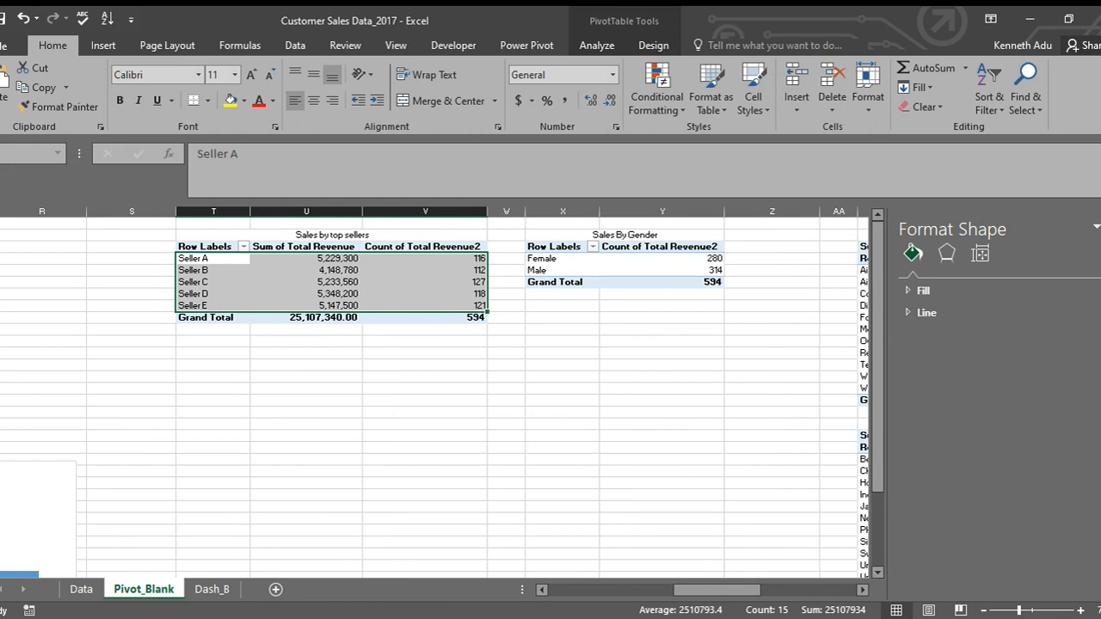
click(727, 617)
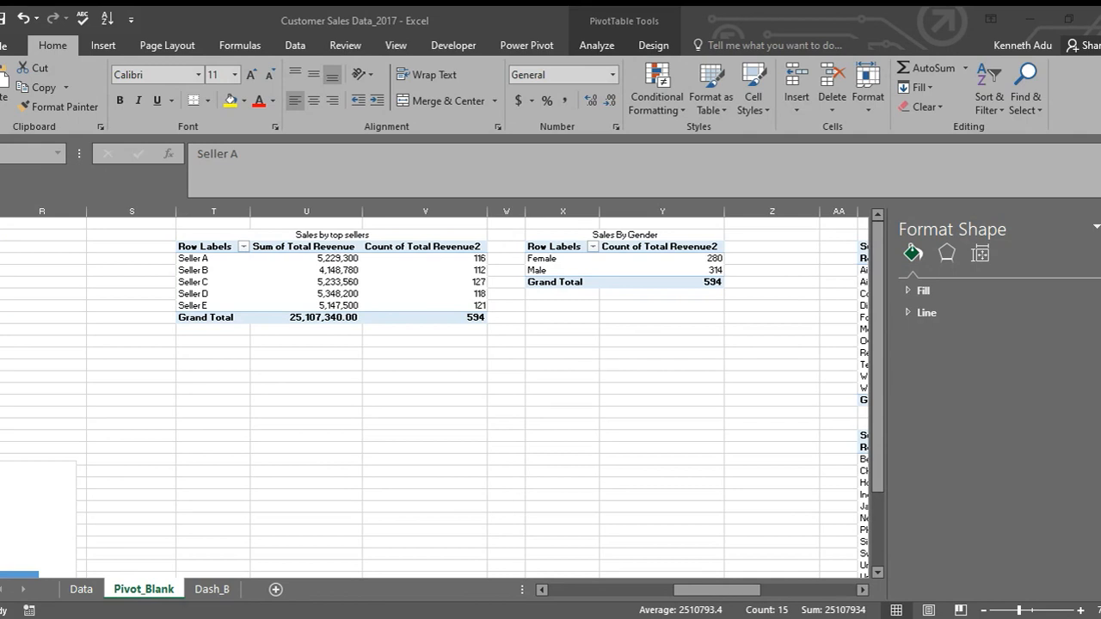
key(alt+Tab)
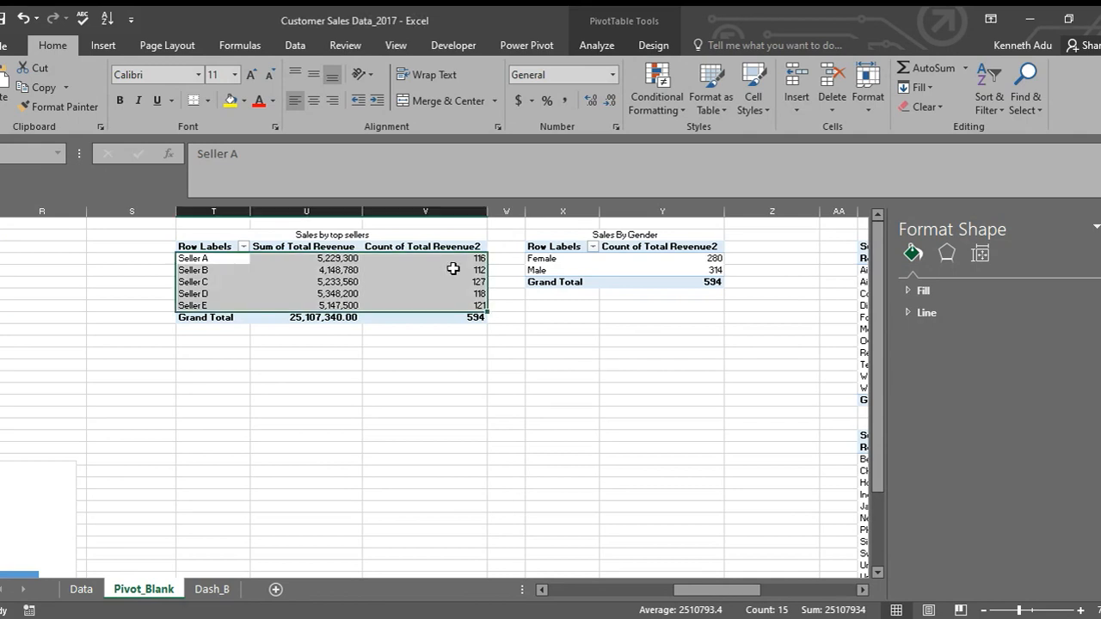
click(110, 46)
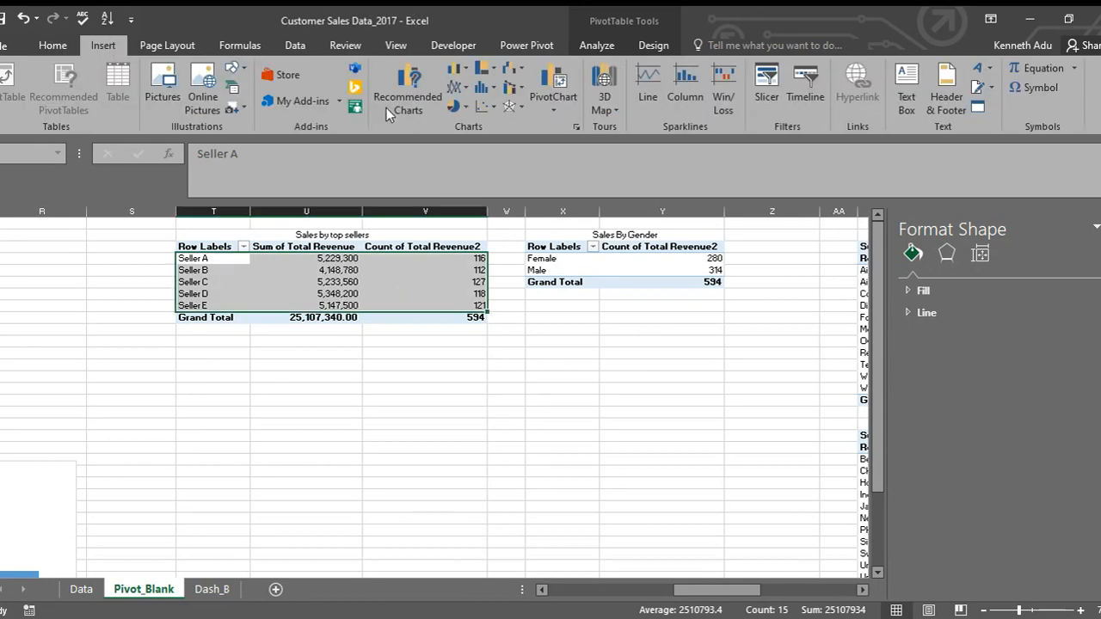
click(551, 106)
click(568, 140)
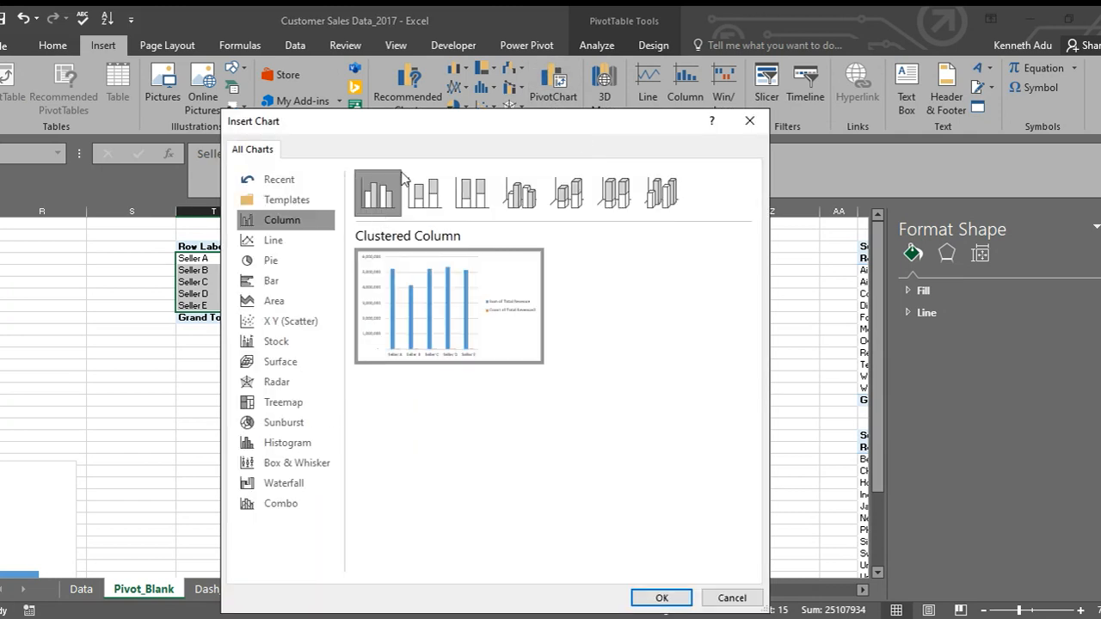
click(284, 291)
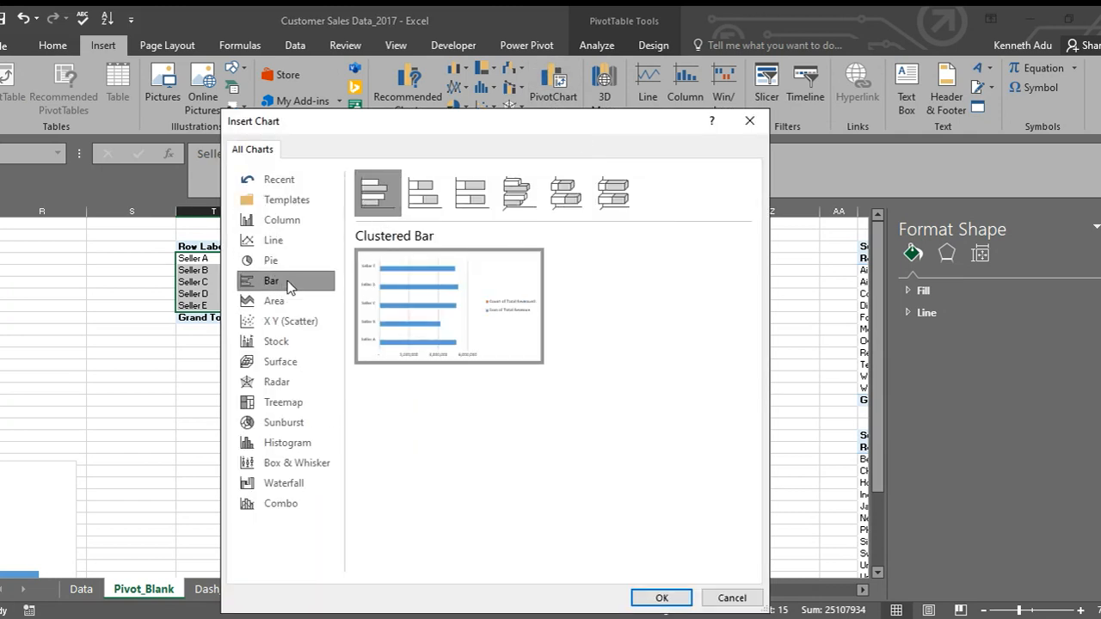
click(661, 596)
drag(499, 322, 441, 360)
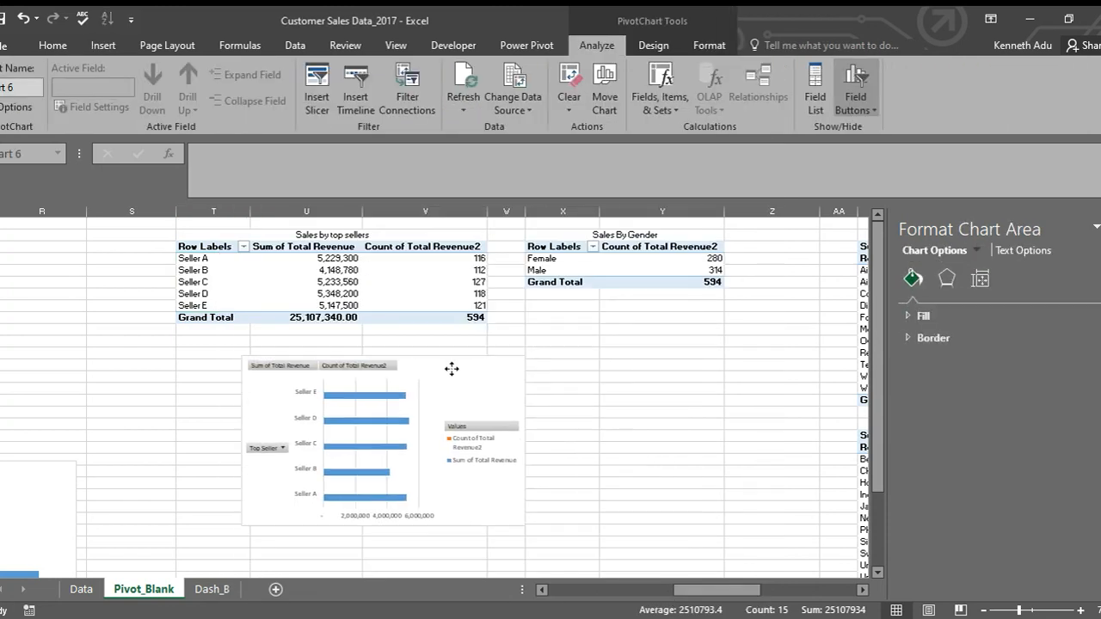
Step: Hide all field buttons on the top sellers bar chart and delete its legend
click(875, 115)
click(851, 234)
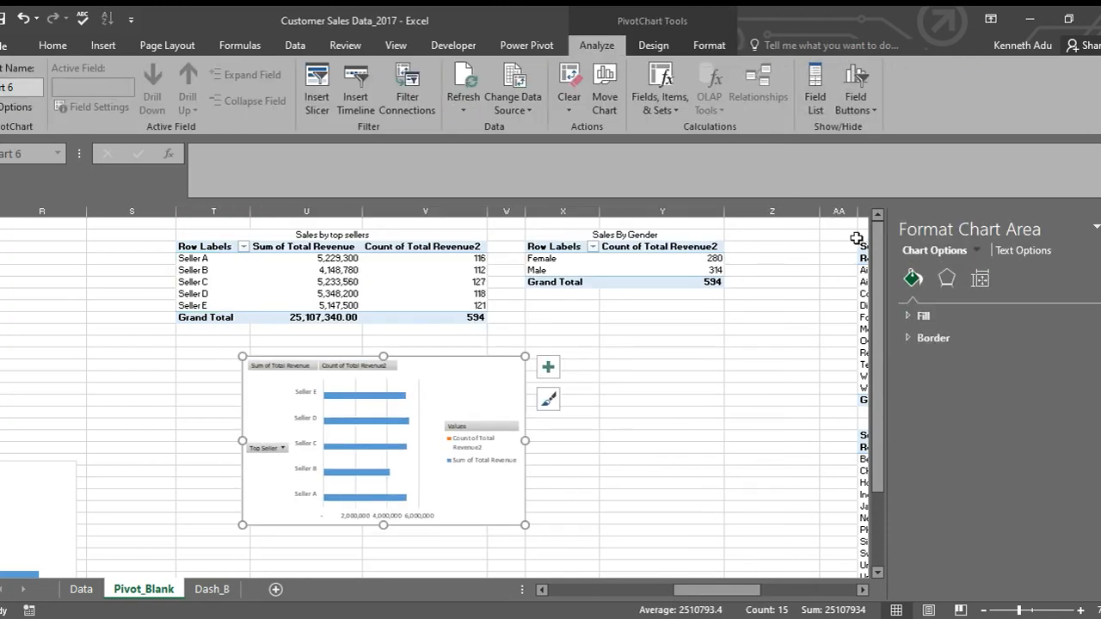
click(467, 444)
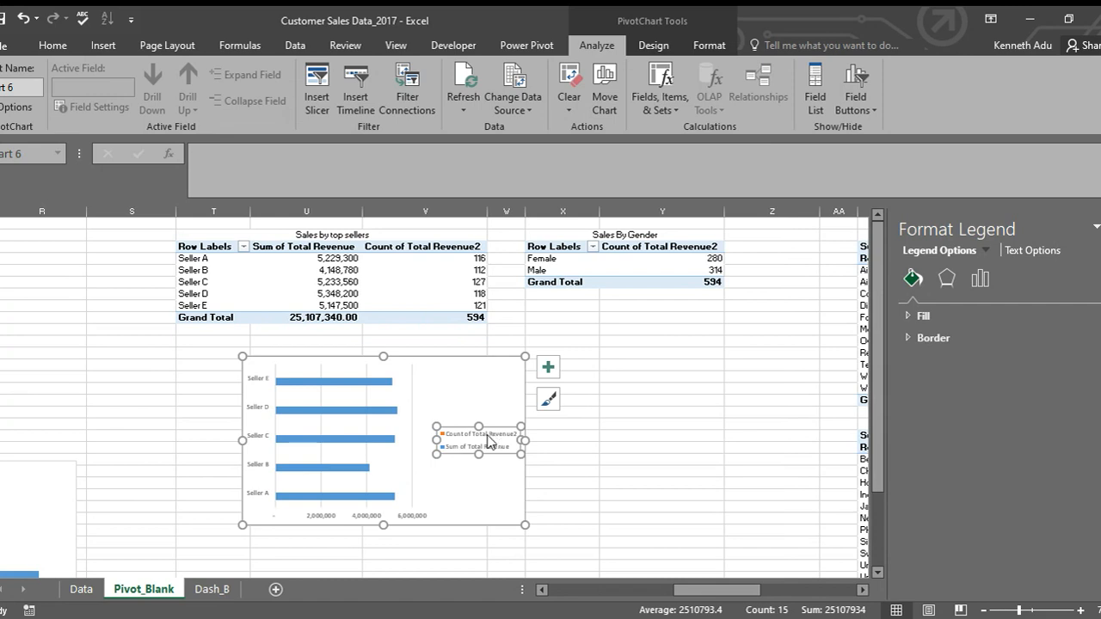
key(Delete)
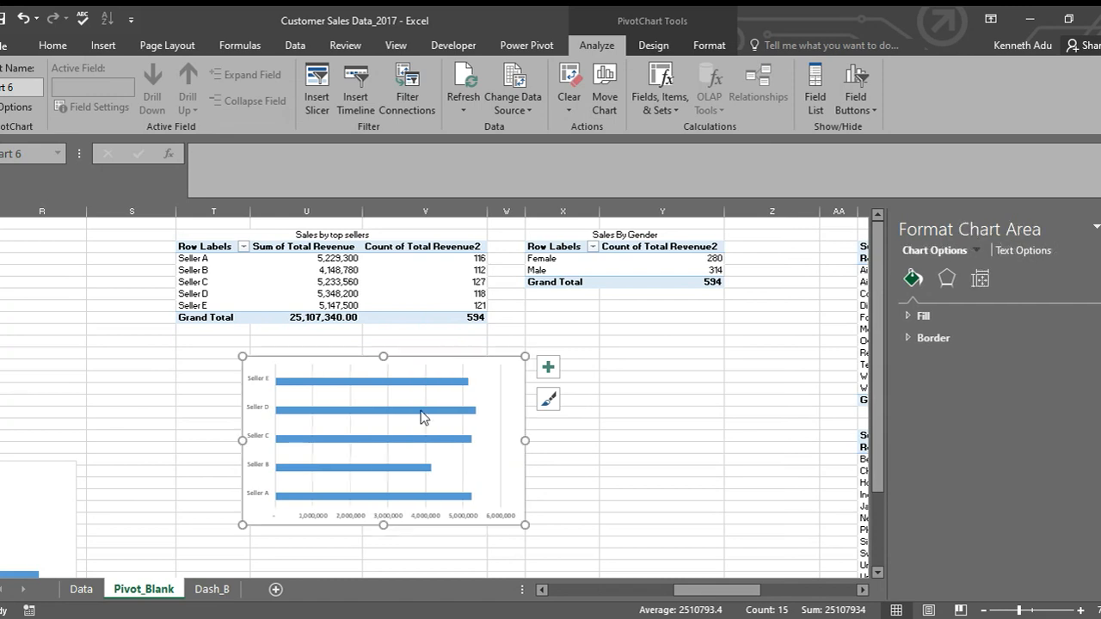
Step: Delete the vertical gridlines and the horizontal value axis from the top sellers bar chart
click(424, 425)
click(459, 427)
key(Delete)
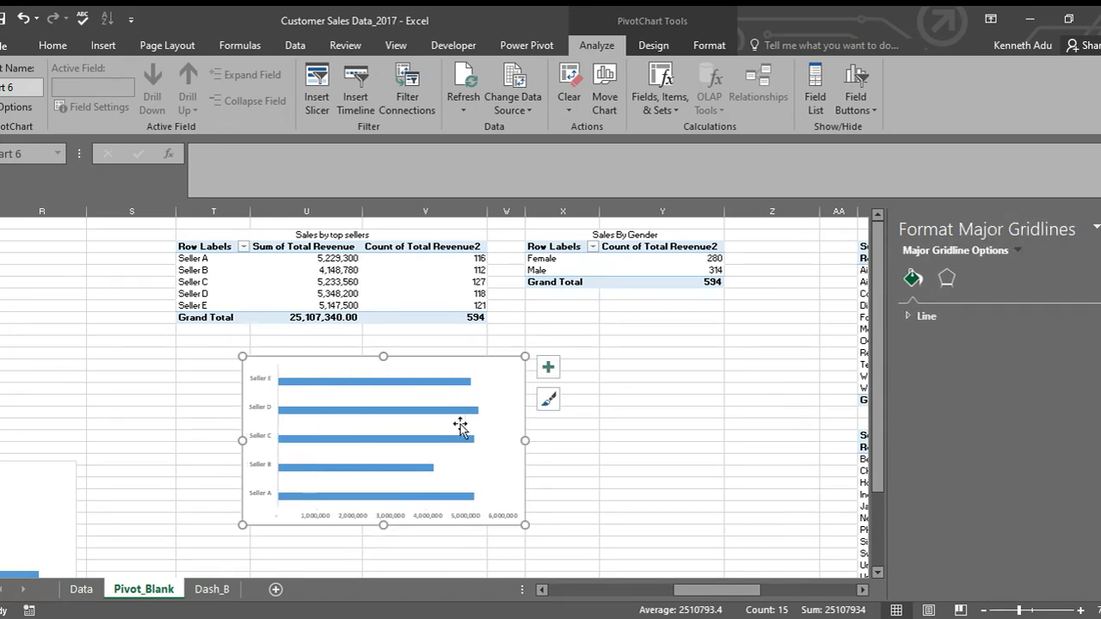
click(417, 518)
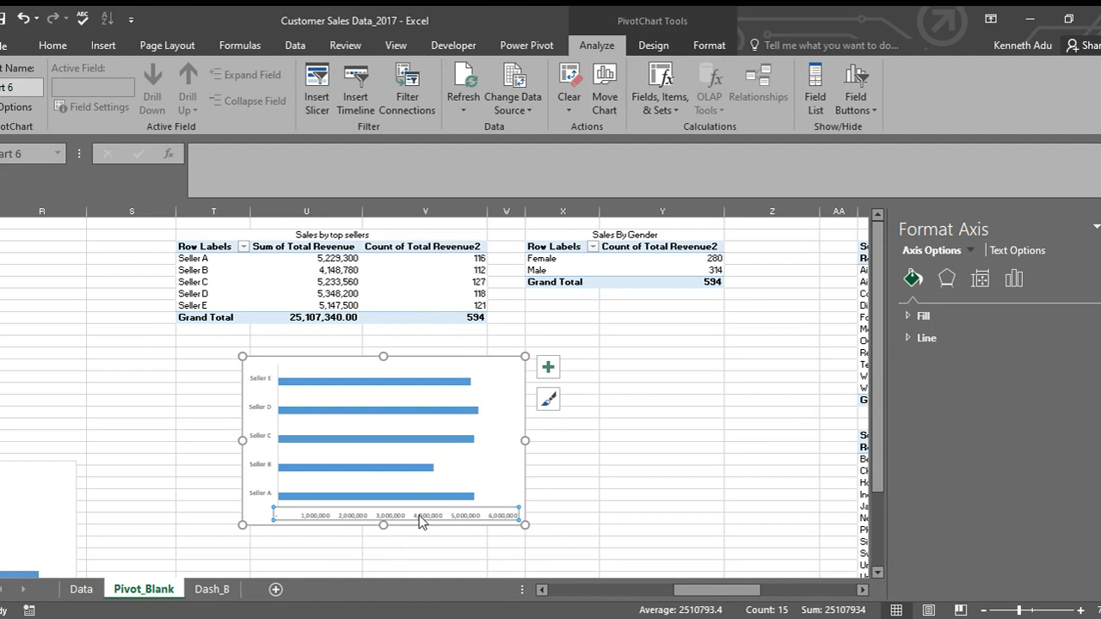
click(419, 520)
Step: Add a chart title to the top sellers bar chart
click(439, 370)
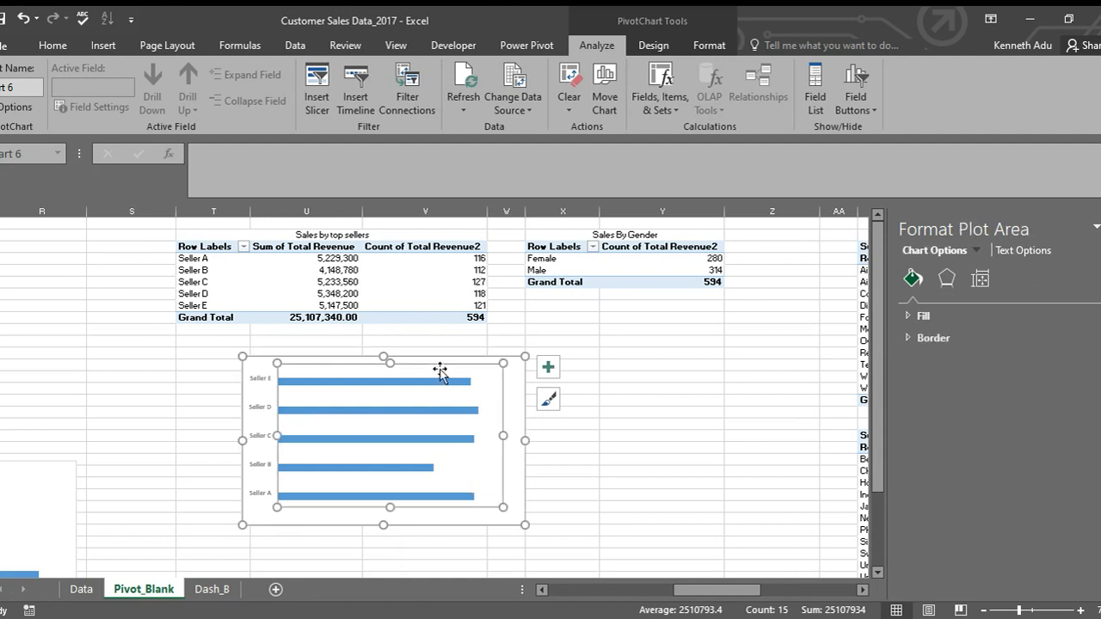
click(548, 367)
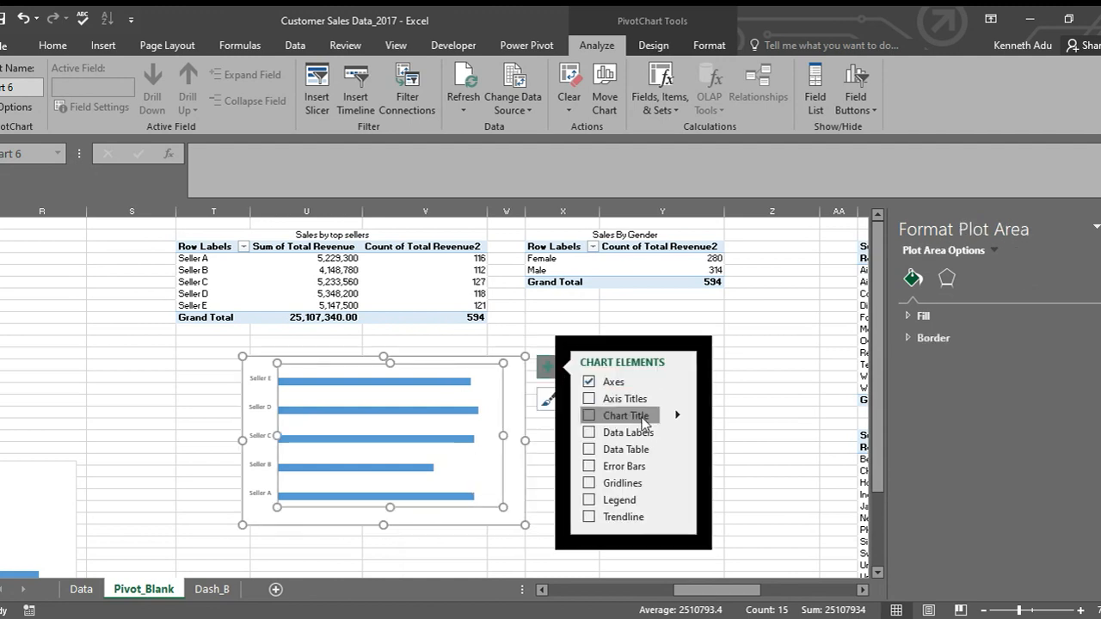
click(677, 416)
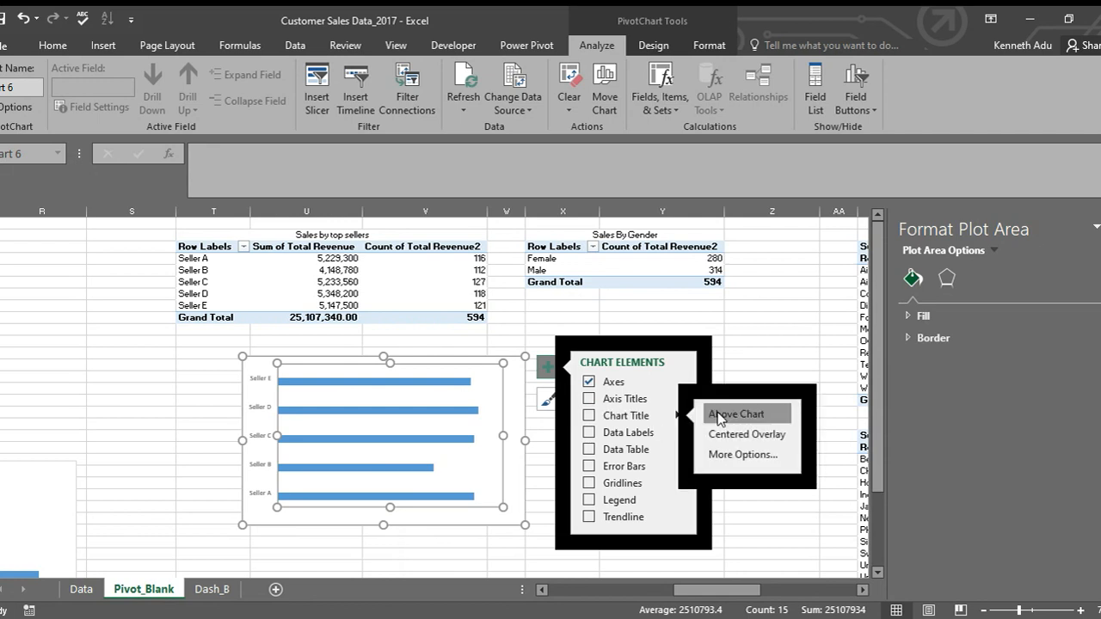
click(618, 415)
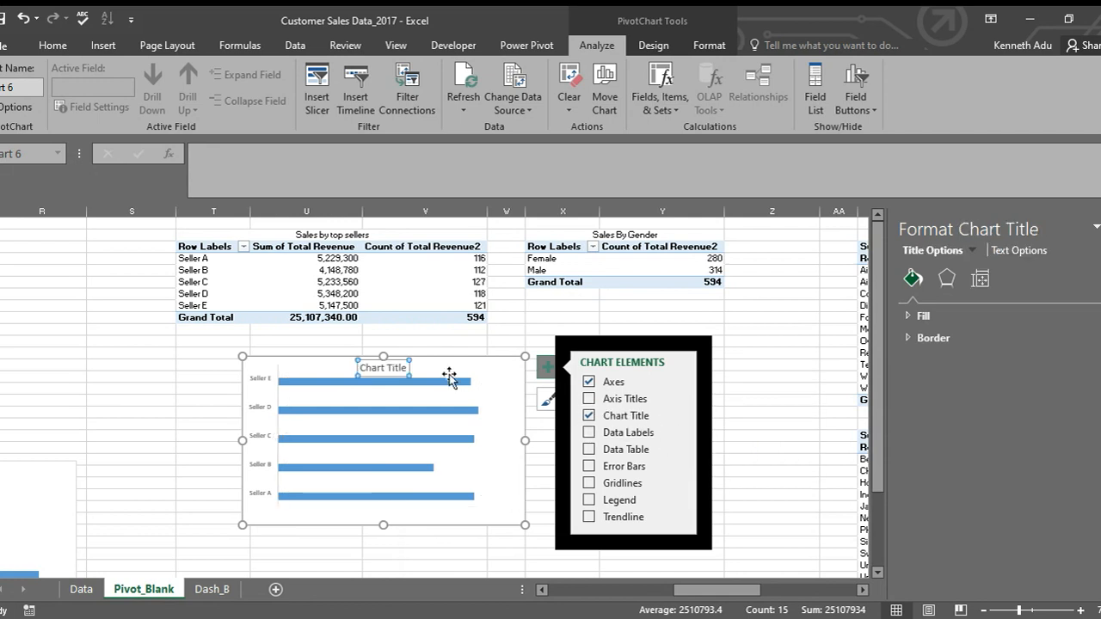
Step: Replace the top sellers chart's placeholder title with "Sales By Top sellers"
click(406, 368)
key(BackSpace)
key(BackSpace)
key(BackSpace)
key(BackSpace)
key(BackSpace)
key(BackSpace)
key(BackSpace)
key(BackSpace)
key(BackSpace)
key(BackSpace)
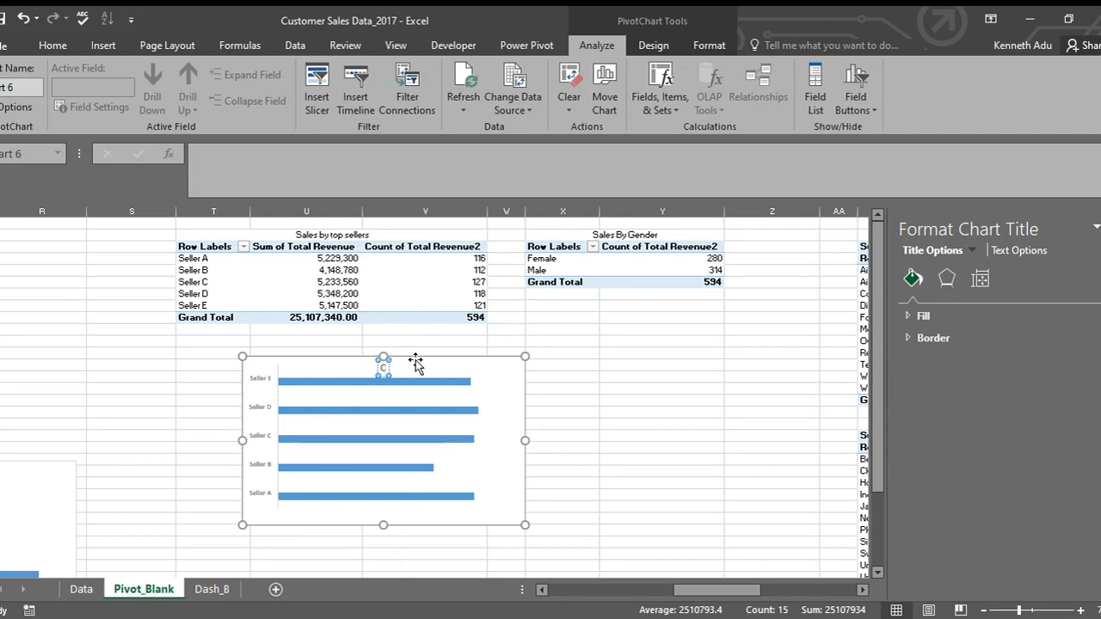
key(BackSpace)
text(Sales By)
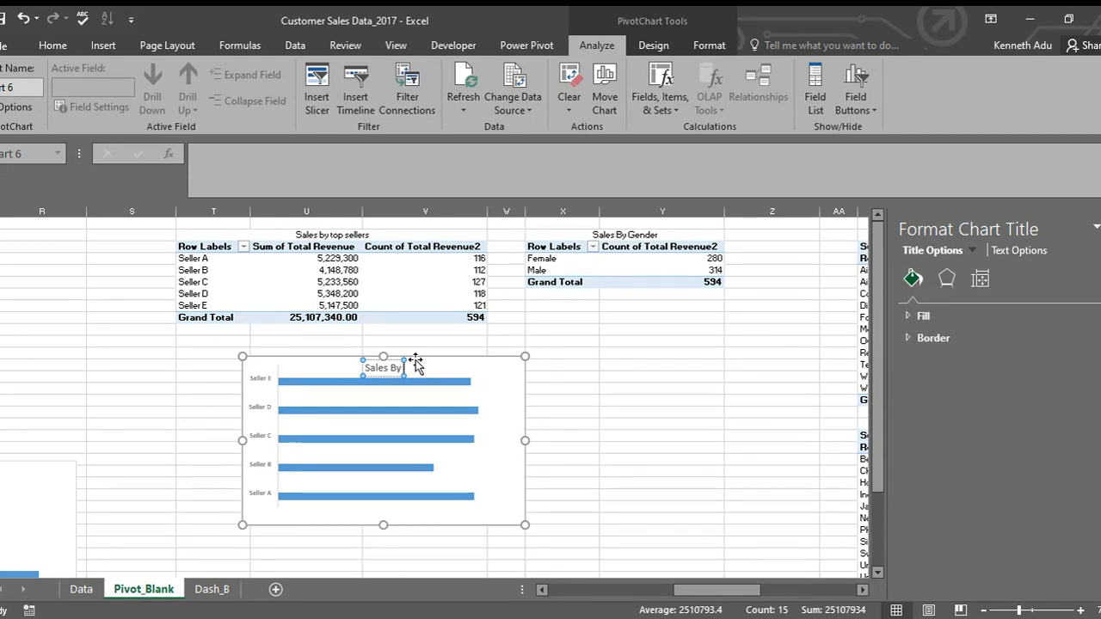
text( Top)
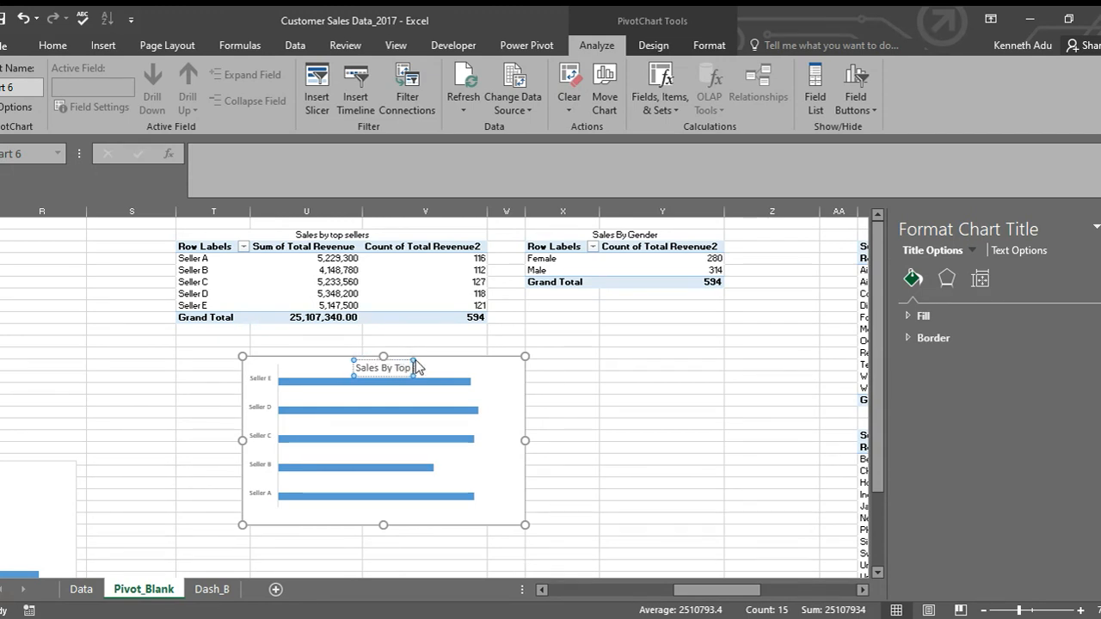
text( sellers)
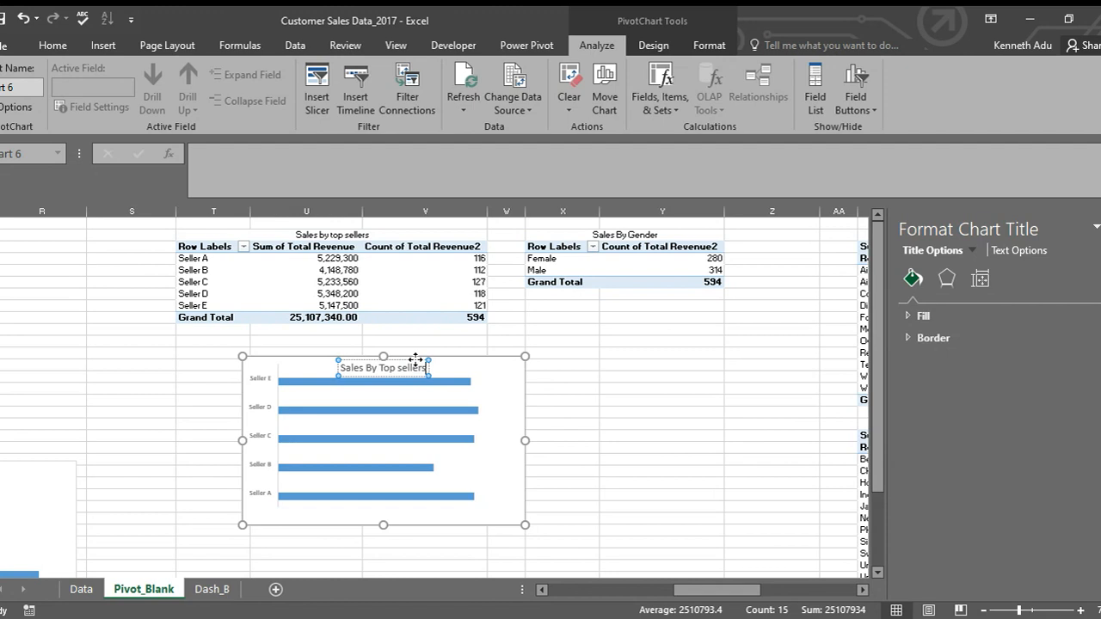
click(602, 412)
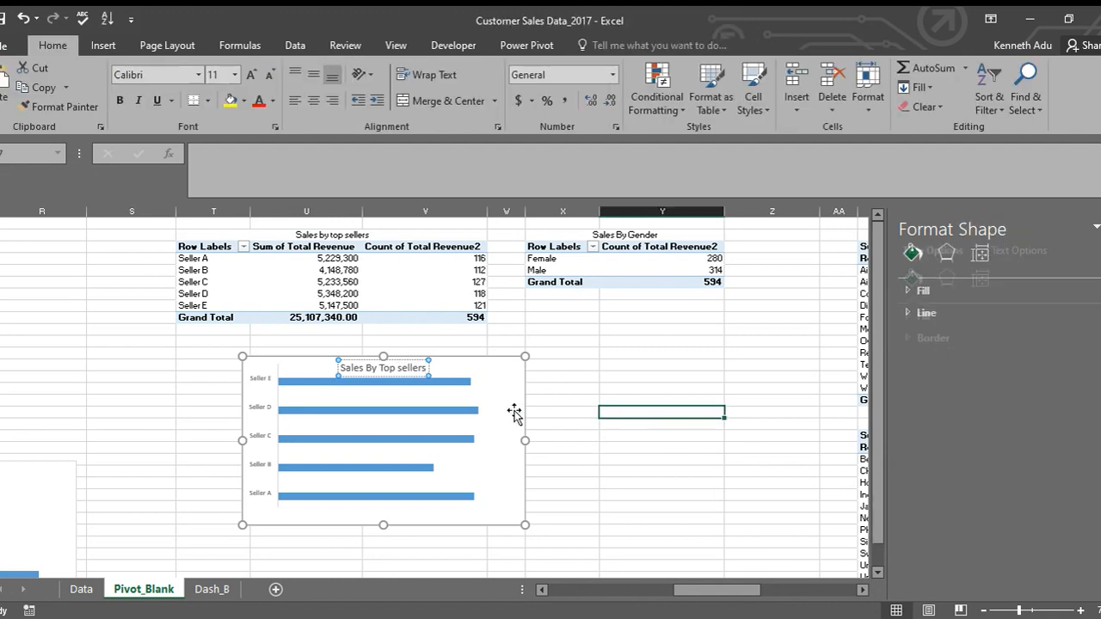
Step: Shift the plot area of the top sellers chart slightly down so the bars clear the title
click(472, 368)
click(480, 372)
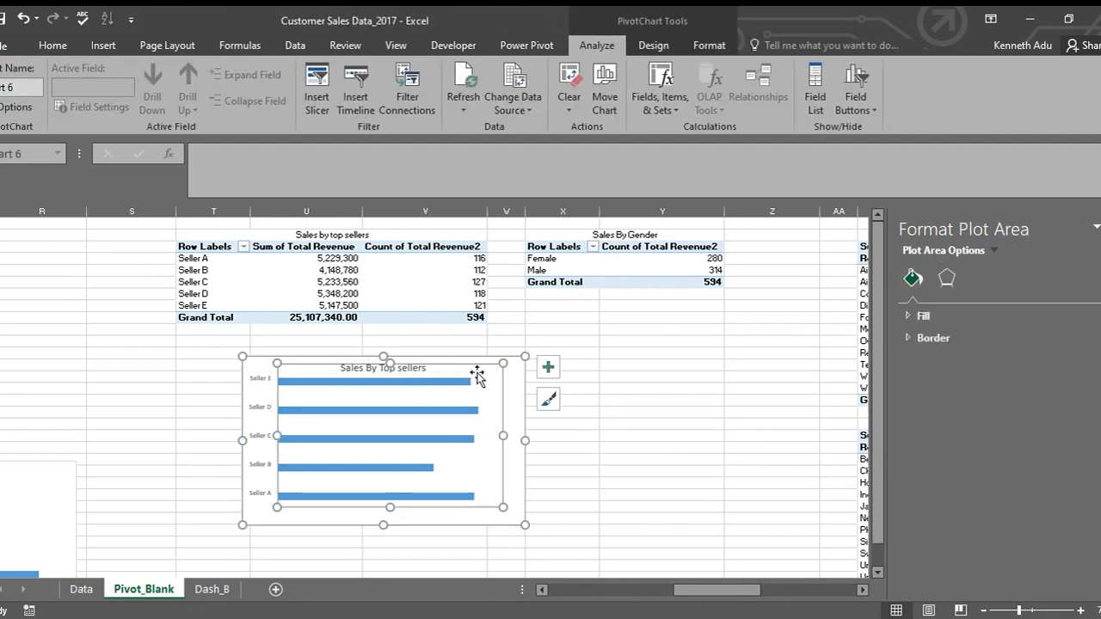
click(610, 396)
click(494, 369)
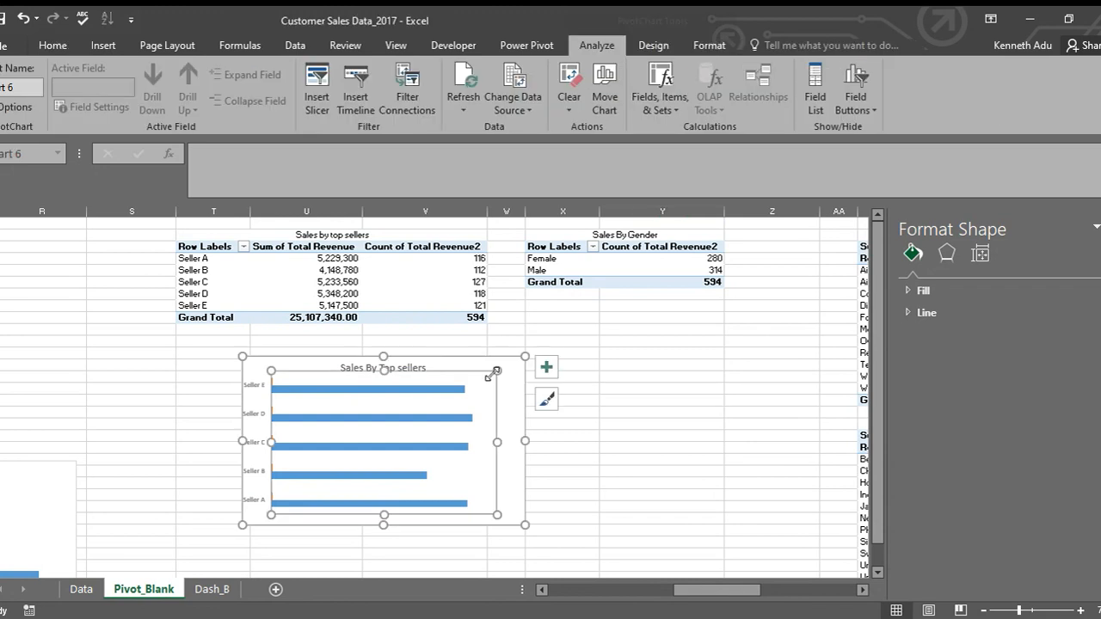
click(639, 375)
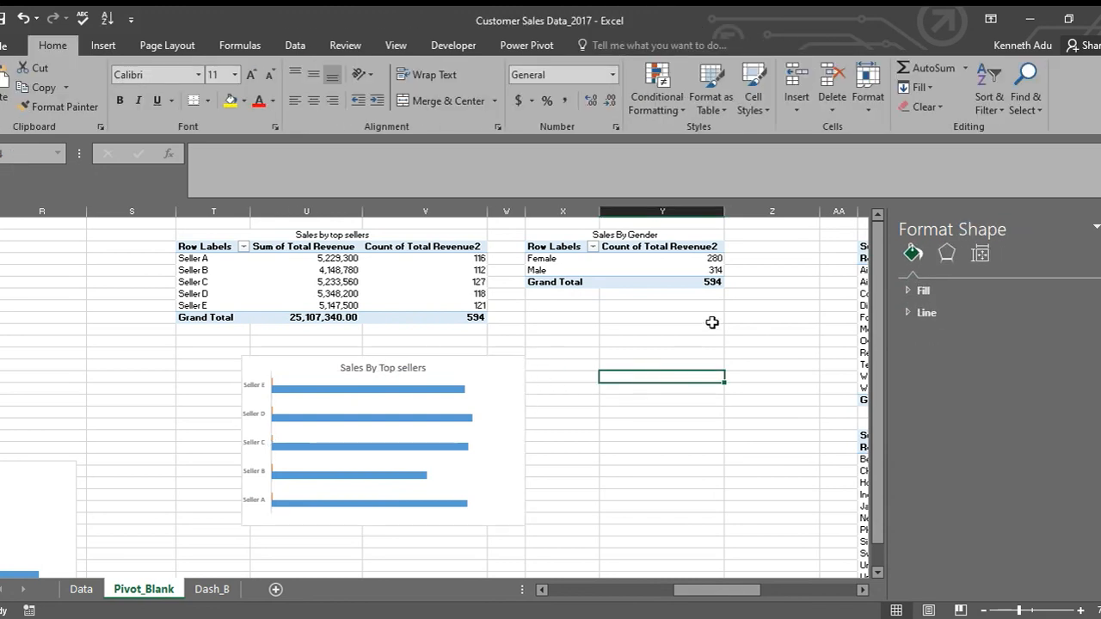
Step: Insert a Doughnut PivotChart from the Female and Male rows of the gender pivot table and place it beneath that table
click(648, 328)
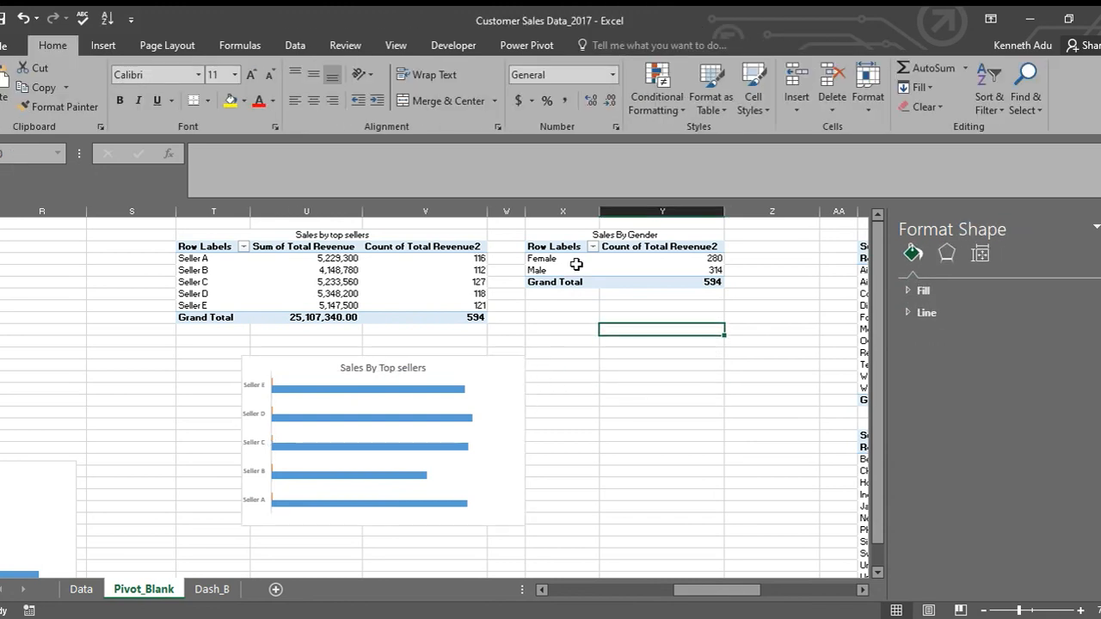
drag(537, 258, 543, 270)
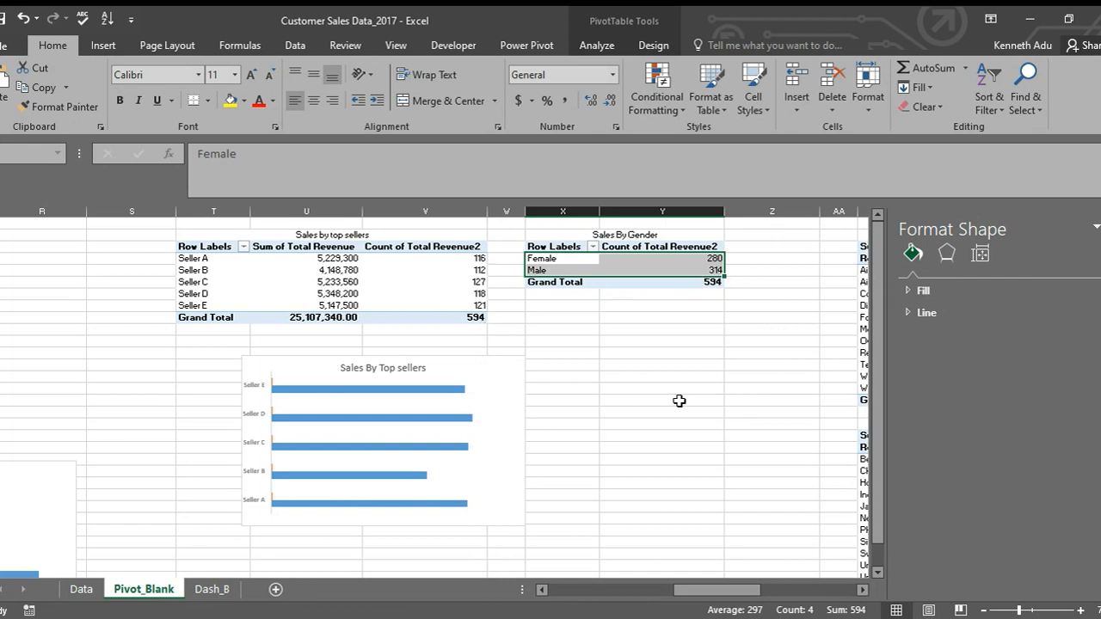
click(103, 46)
click(551, 105)
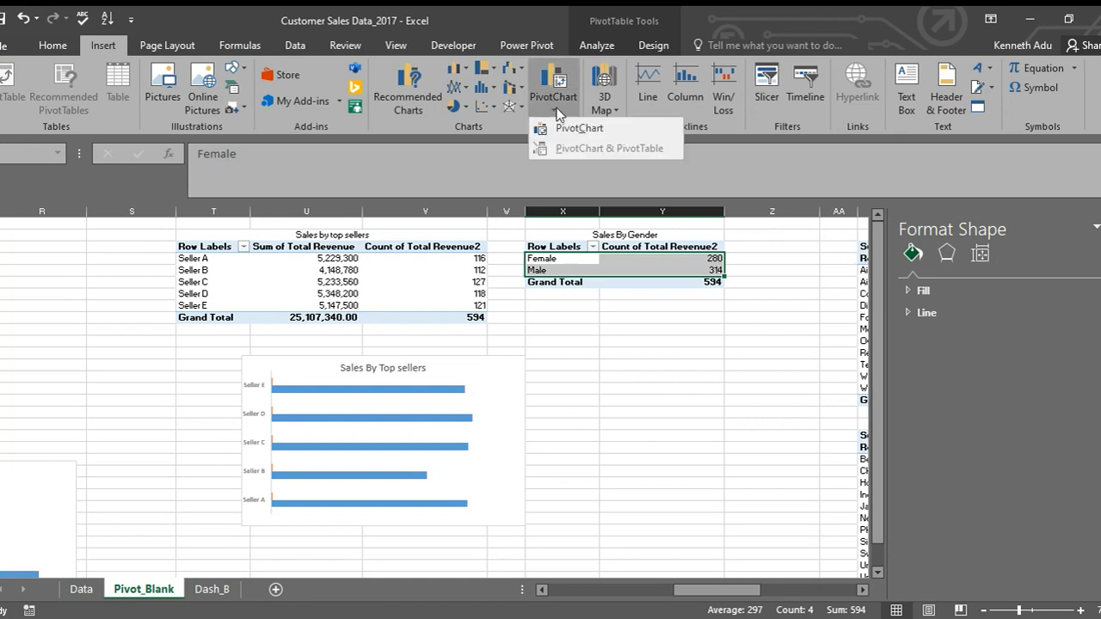
click(582, 127)
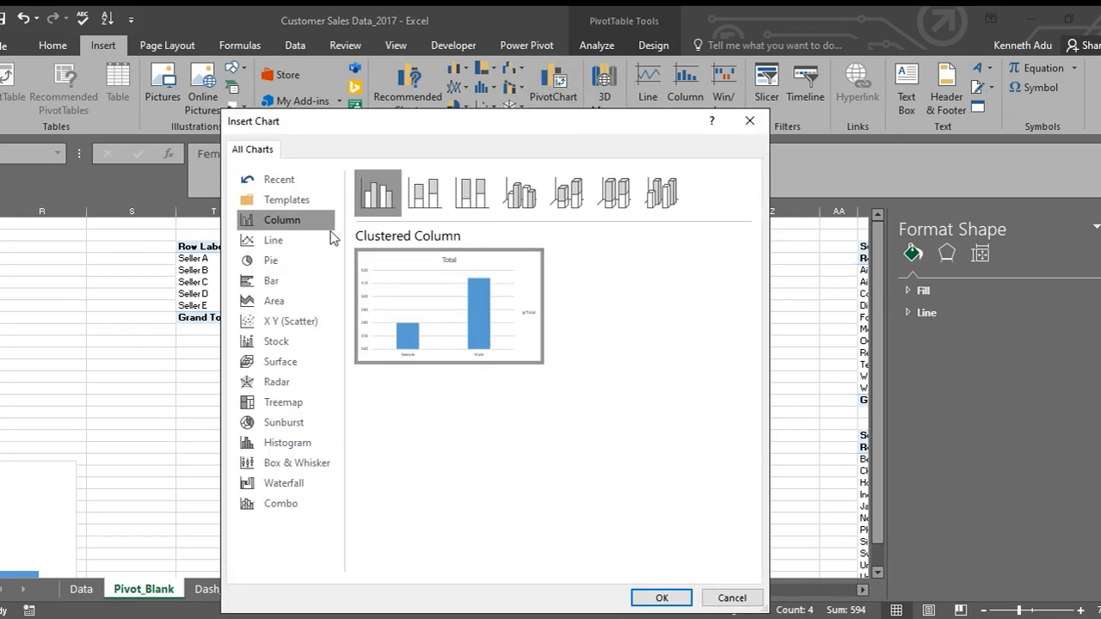
click(311, 264)
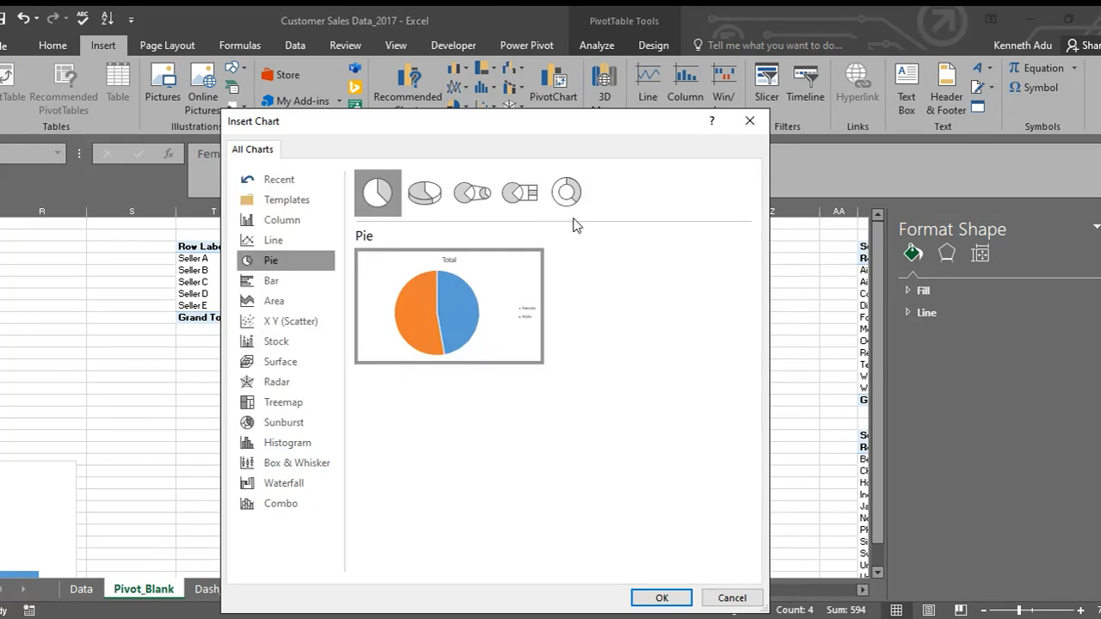
click(565, 193)
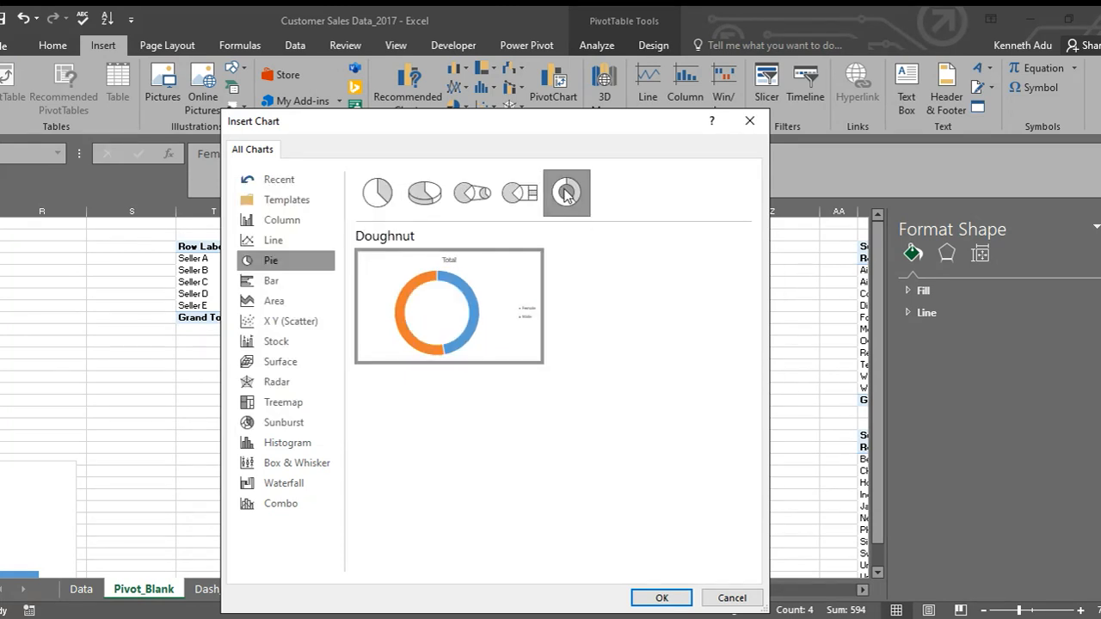
click(675, 596)
drag(529, 348, 622, 411)
mouse_move(693, 392)
mouse_down()
mouse_move(730, 376)
mouse_move(712, 388)
mouse_up()
Step: Hide all field buttons on the gender doughnut chart and delete its legend
click(847, 120)
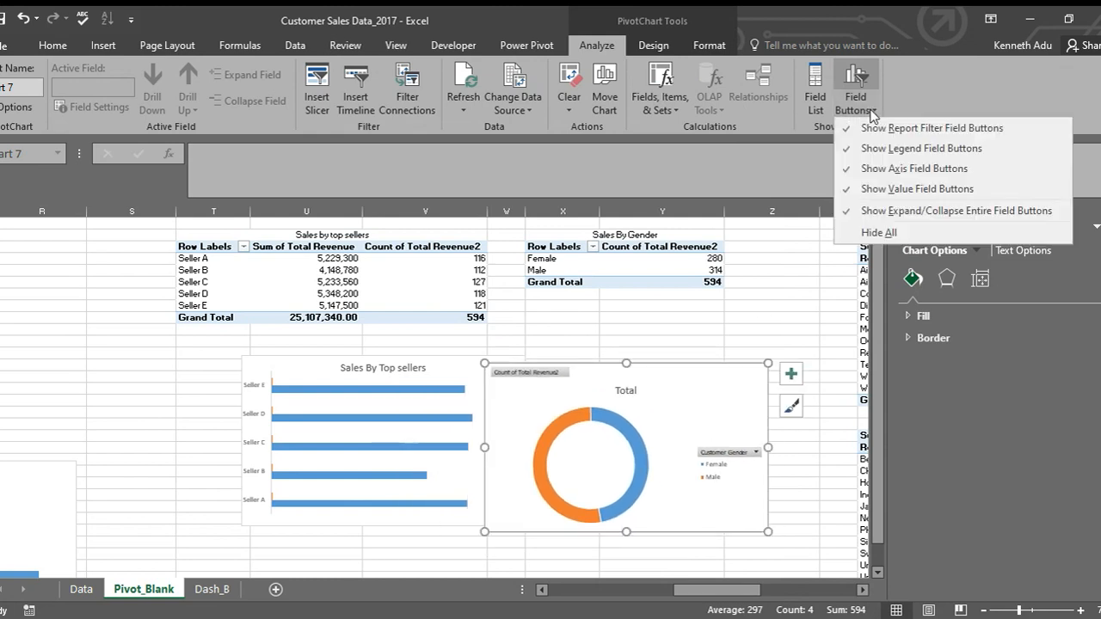
click(888, 234)
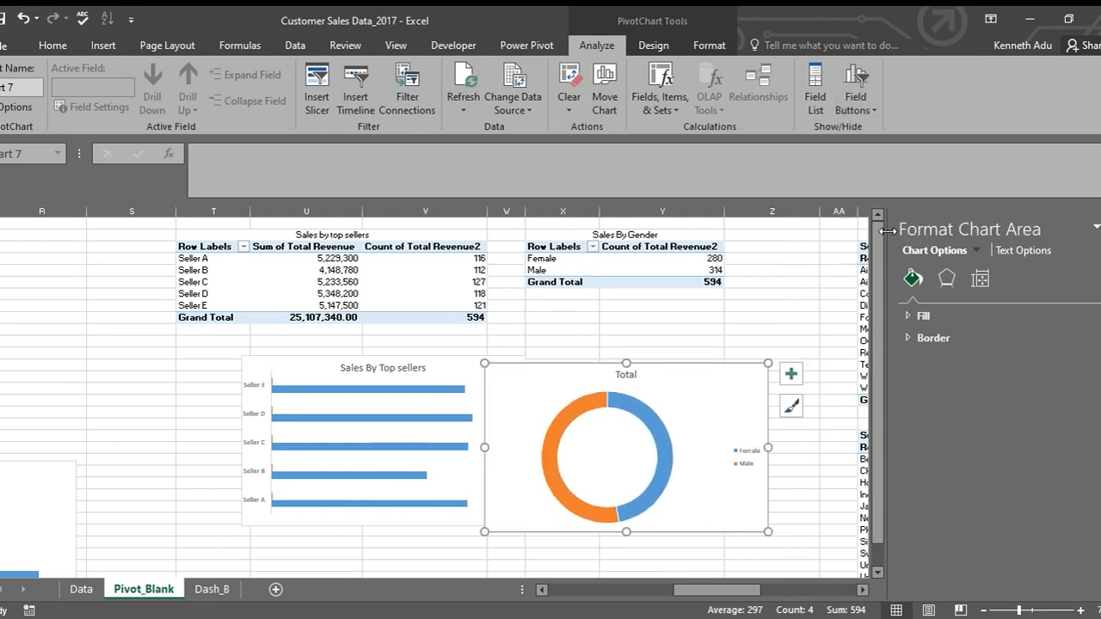
click(746, 453)
key(Delete)
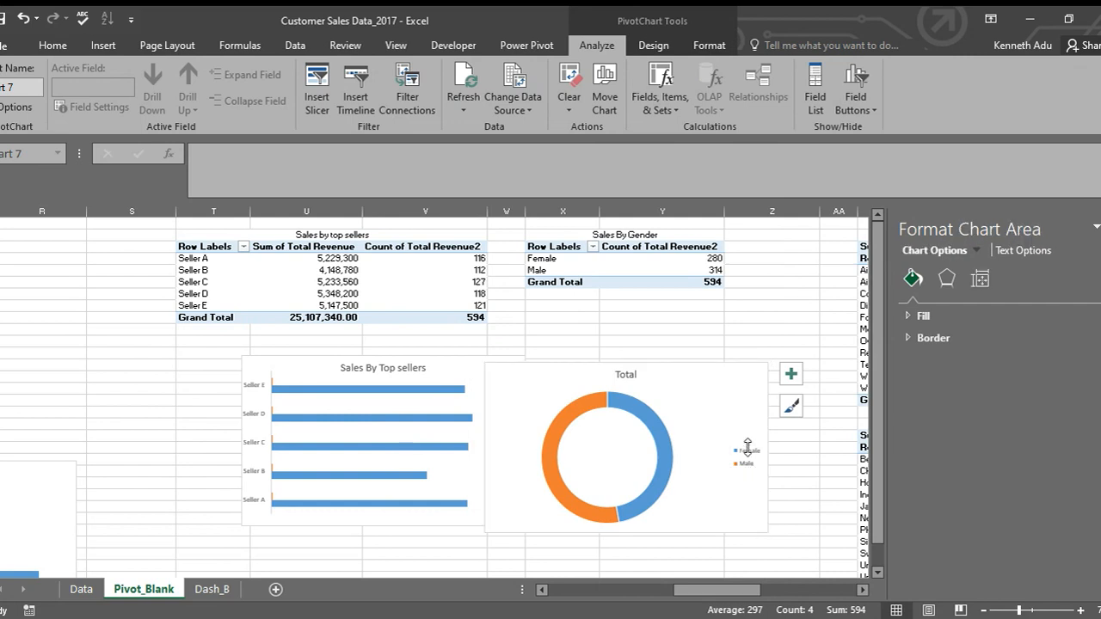
Step: Replace the gender doughnut chart's title with "Sales By Gender"
click(639, 375)
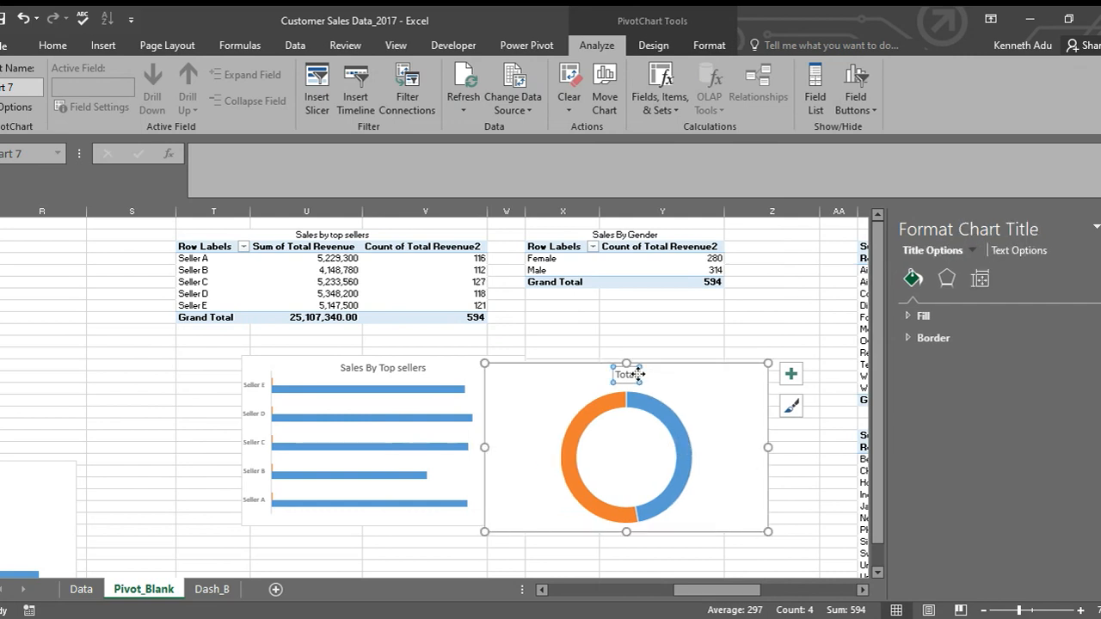
double_click(638, 375)
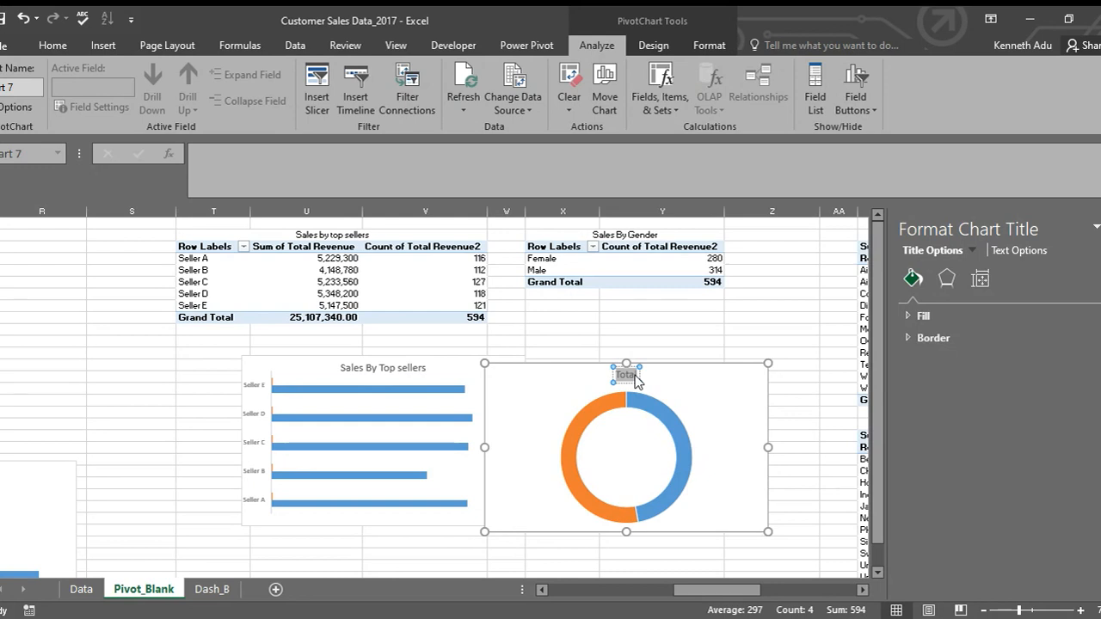
text(Sales By)
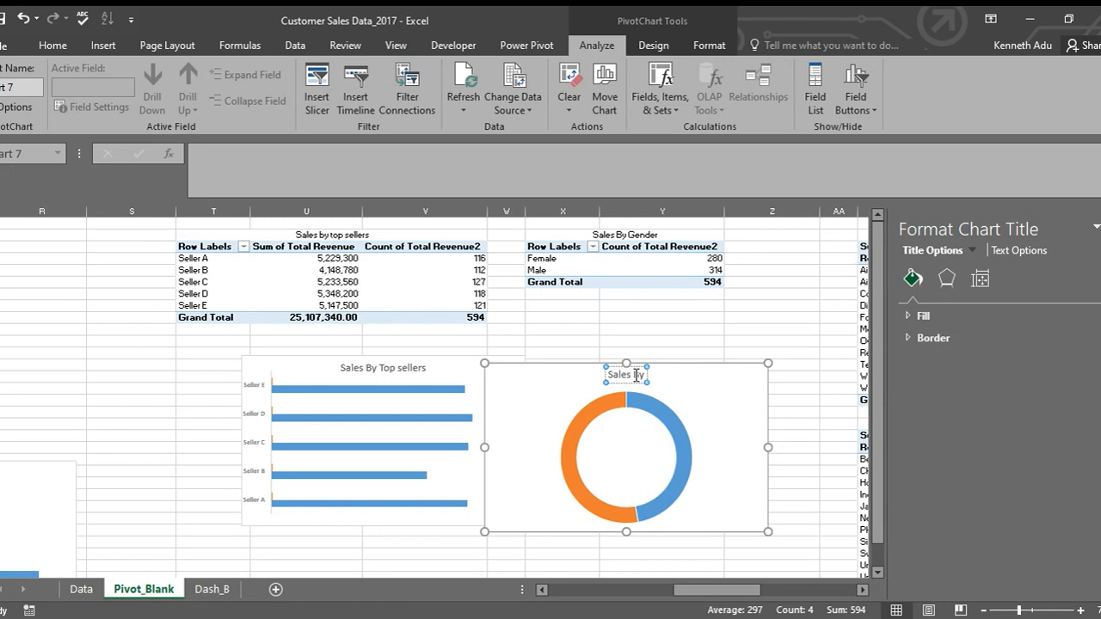
text(Gender)
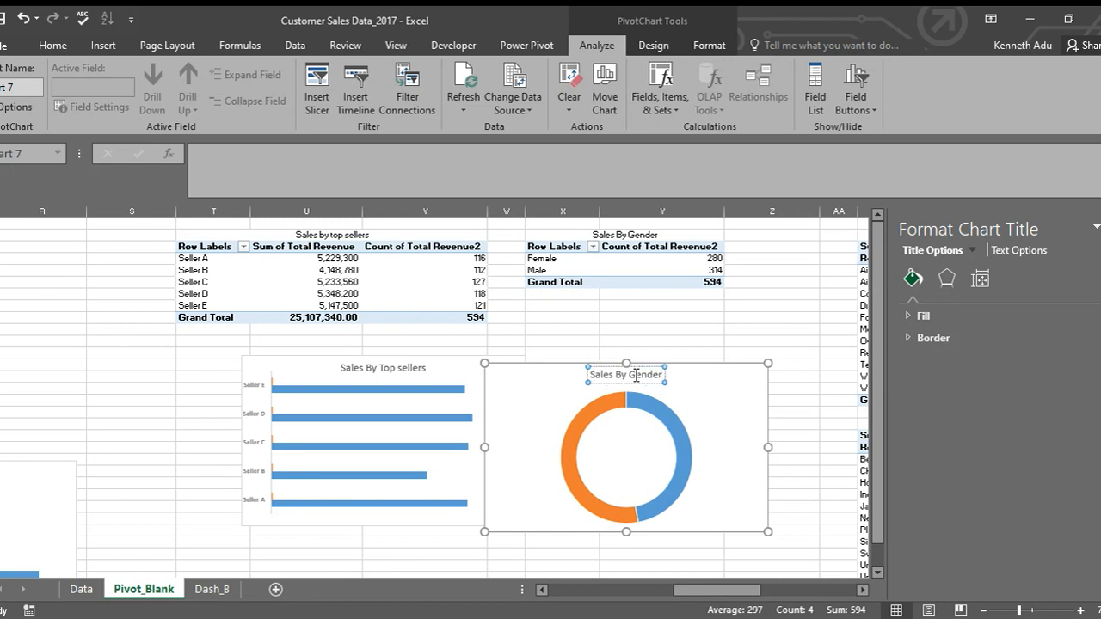
click(768, 306)
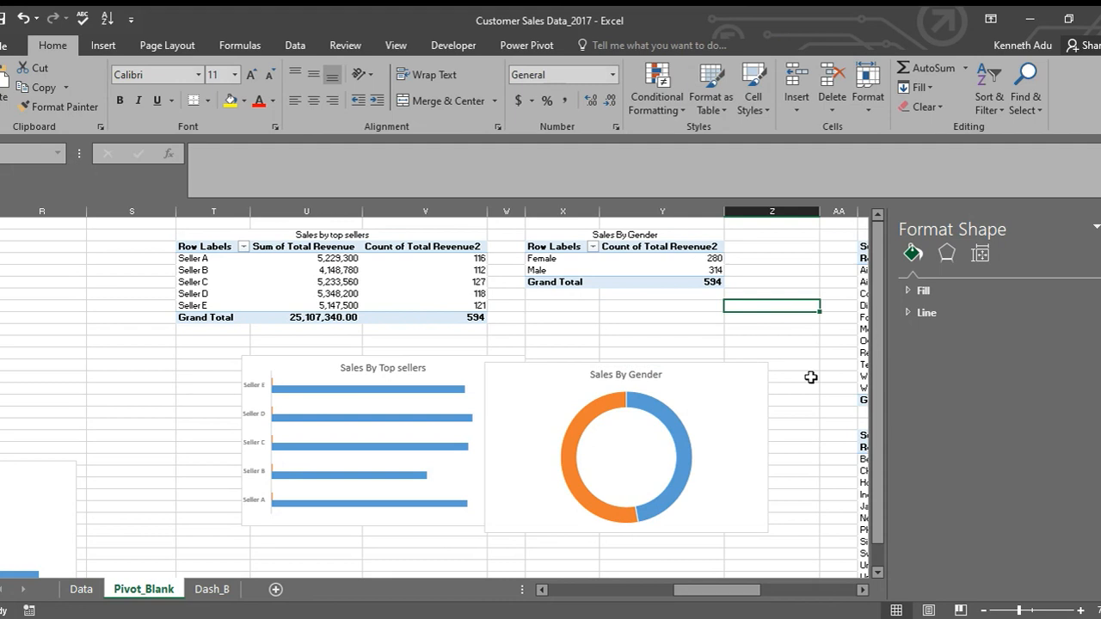
Step: Review the month, country and age group pivot tables and their charts at the start of the Pivot_Blank sheet
drag(731, 590, 571, 609)
click(537, 329)
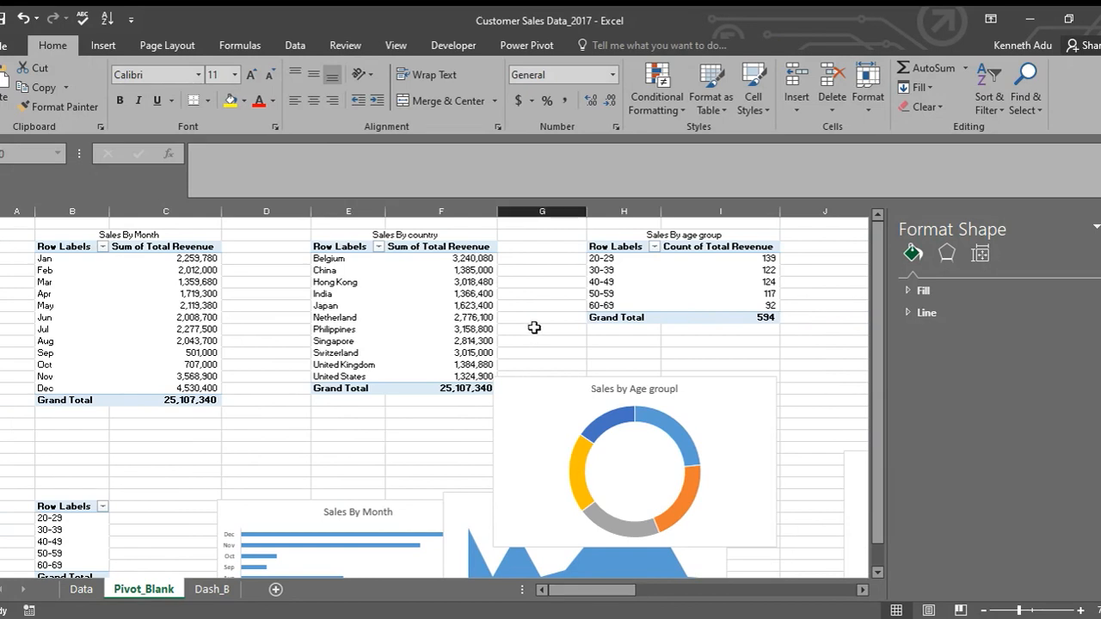
click(782, 390)
click(810, 364)
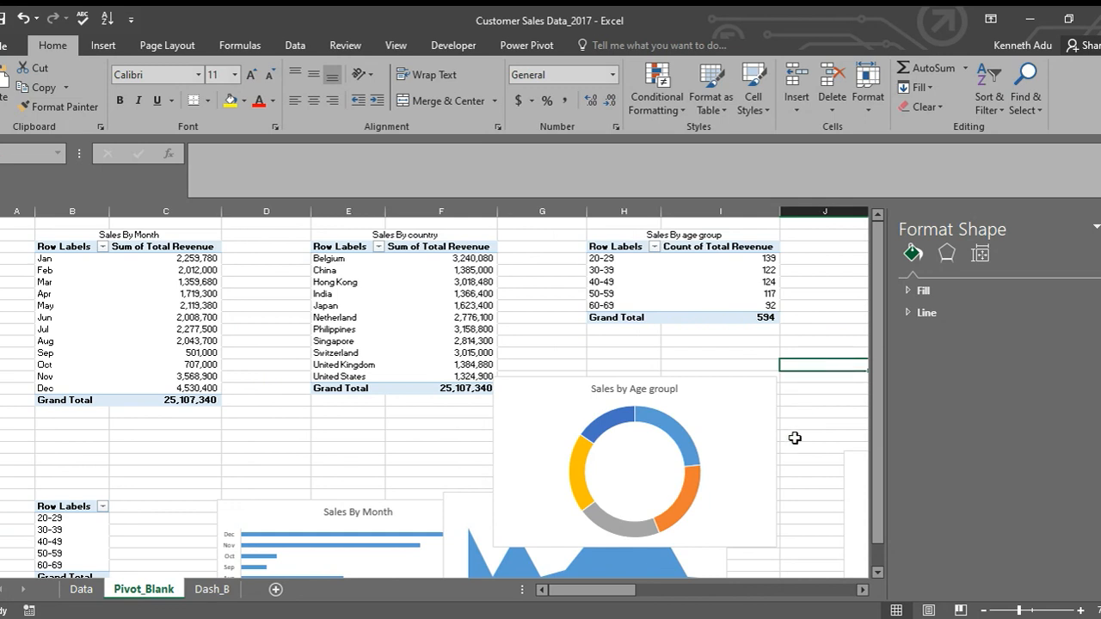
scroll(307, 373, down, 4)
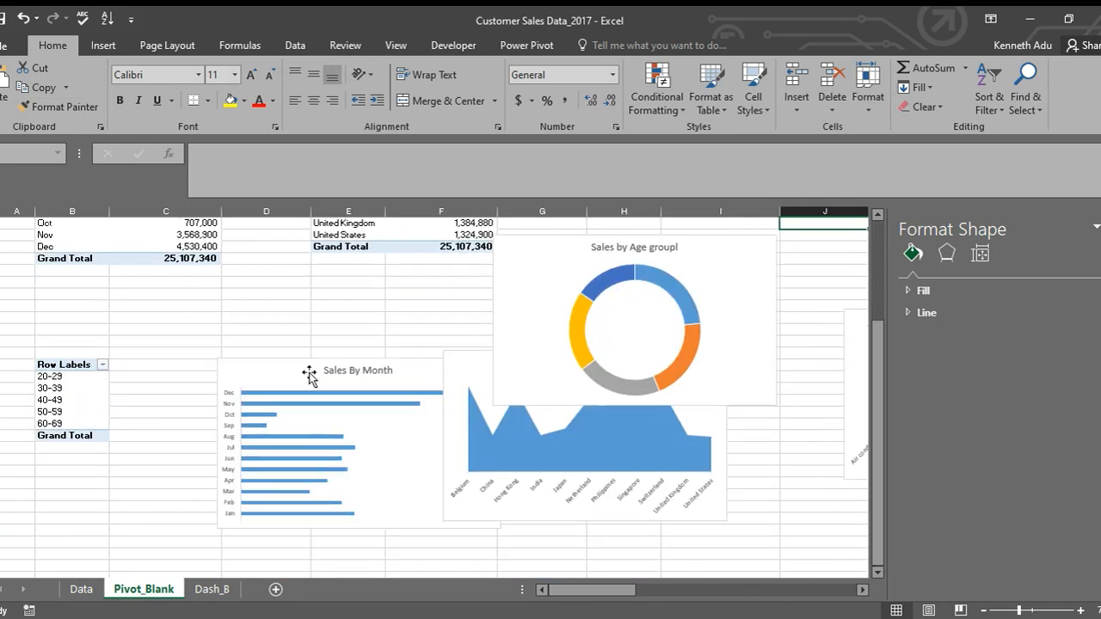
scroll(307, 373, up, 3)
scroll(319, 369, down, 4)
scroll(361, 396, up, 5)
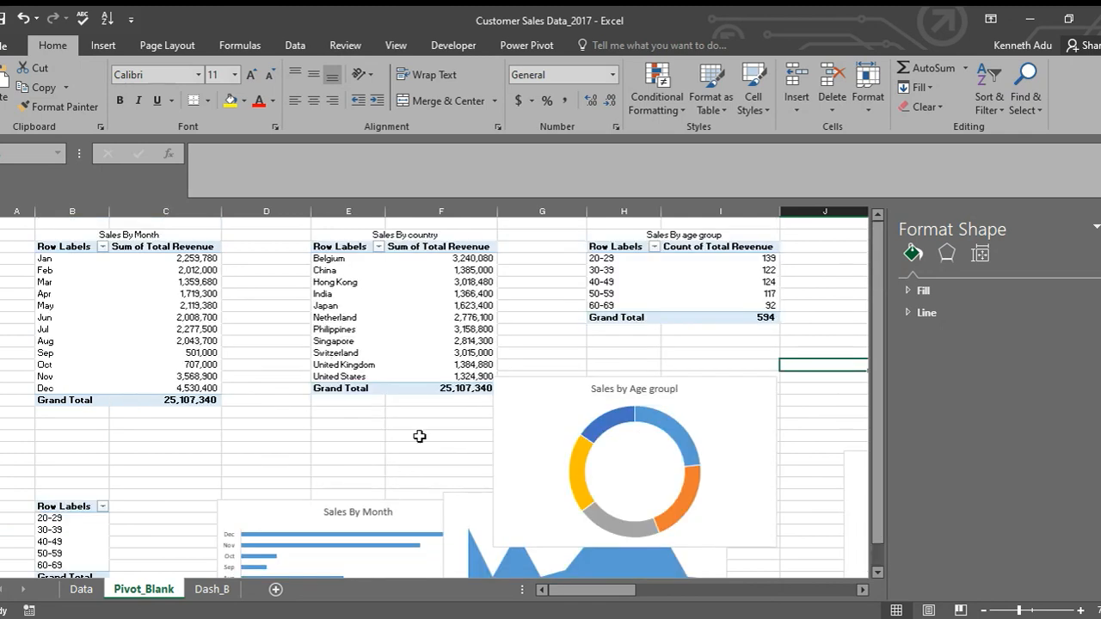
Step: Spread out the Sales By Month, Sales By country and Sales by Age group charts on Pivot_Blank, placing them side by side beneath the pivot tables
scroll(401, 413, down, 3)
click(325, 398)
drag(325, 399, 247, 388)
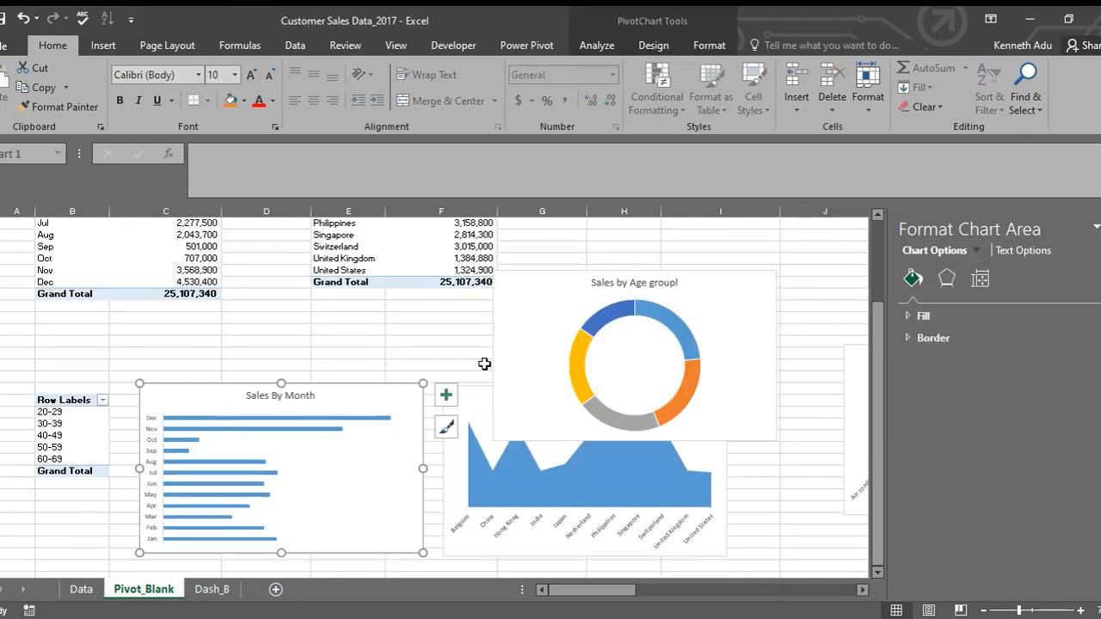
drag(727, 292, 831, 357)
click(508, 405)
drag(508, 405, 493, 379)
click(386, 401)
click(488, 383)
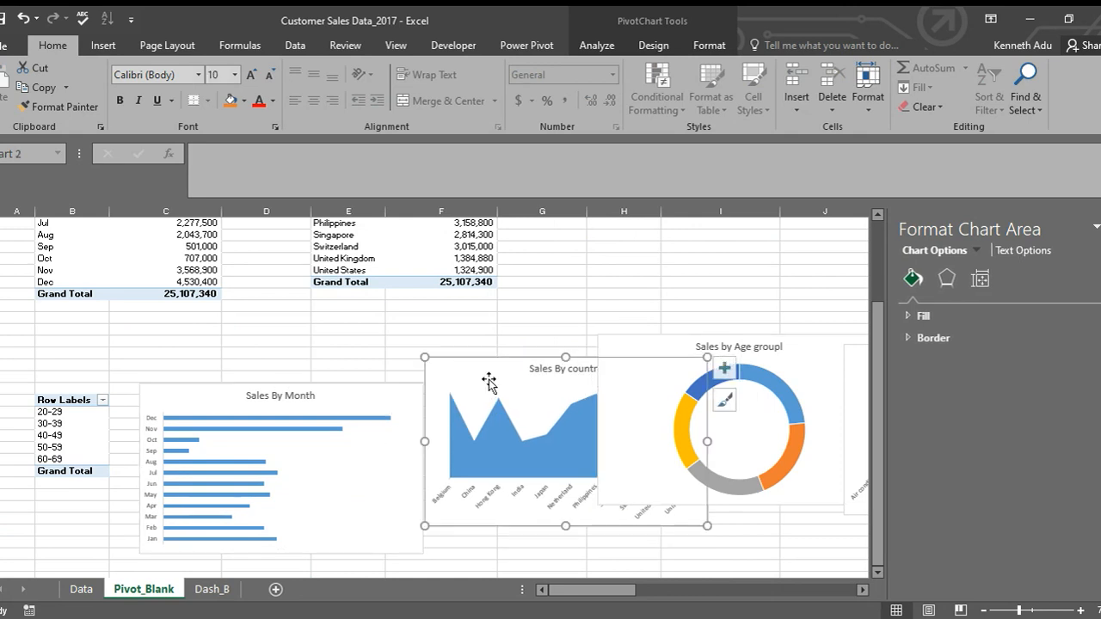
click(816, 363)
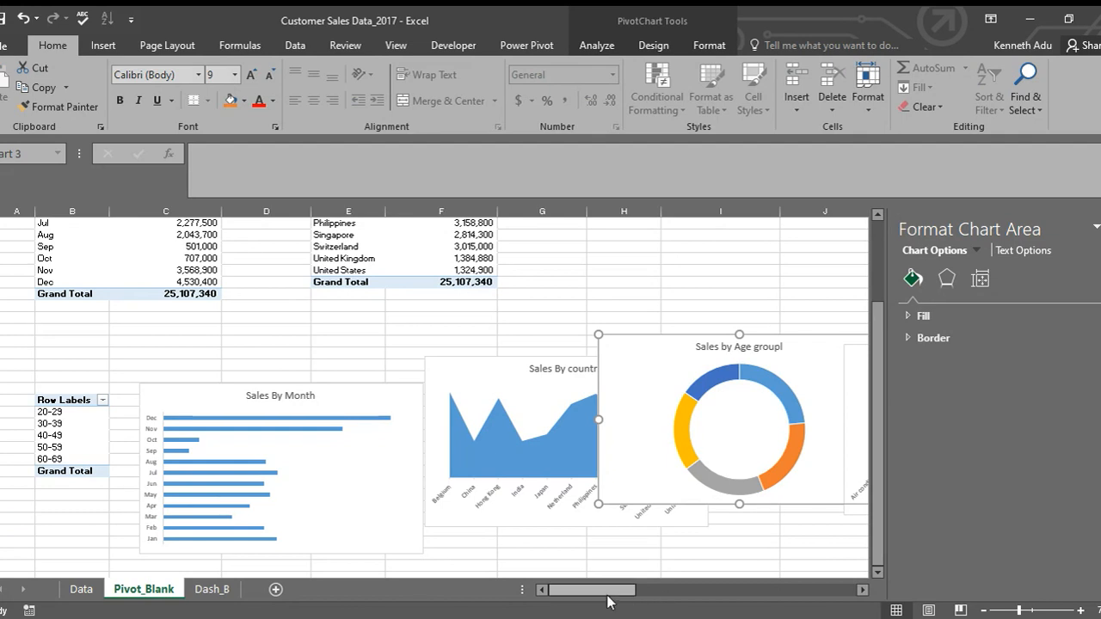
click(624, 572)
Step: Examine the monthly product and country pivot tables on Pivot_Blank, and look over the Data and Dash_B sheets
drag(615, 599, 256, 521)
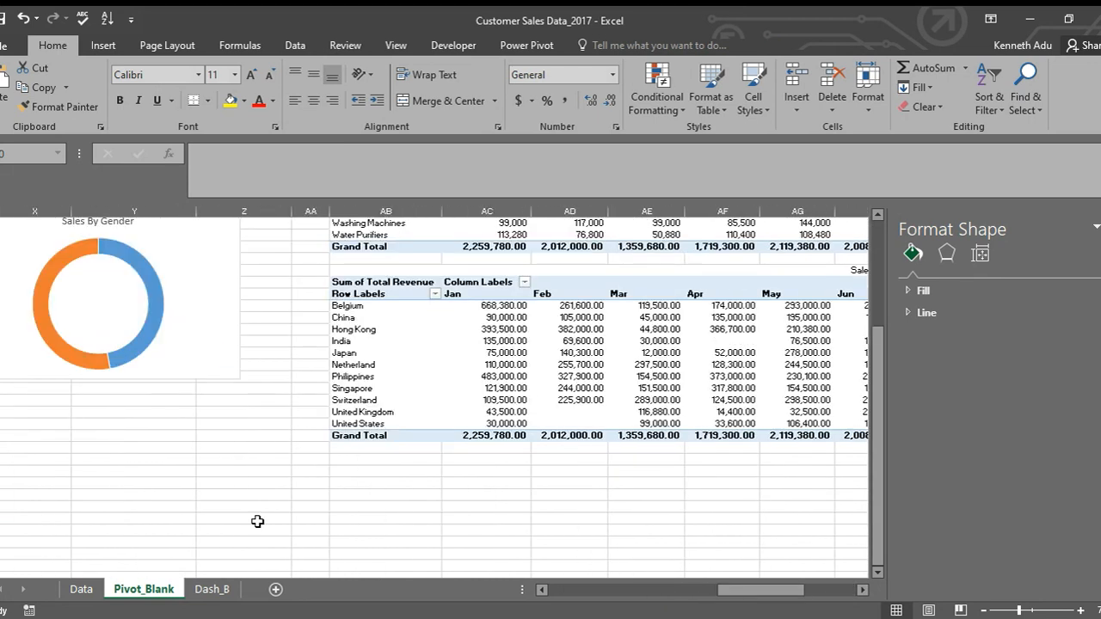
click(215, 590)
click(342, 335)
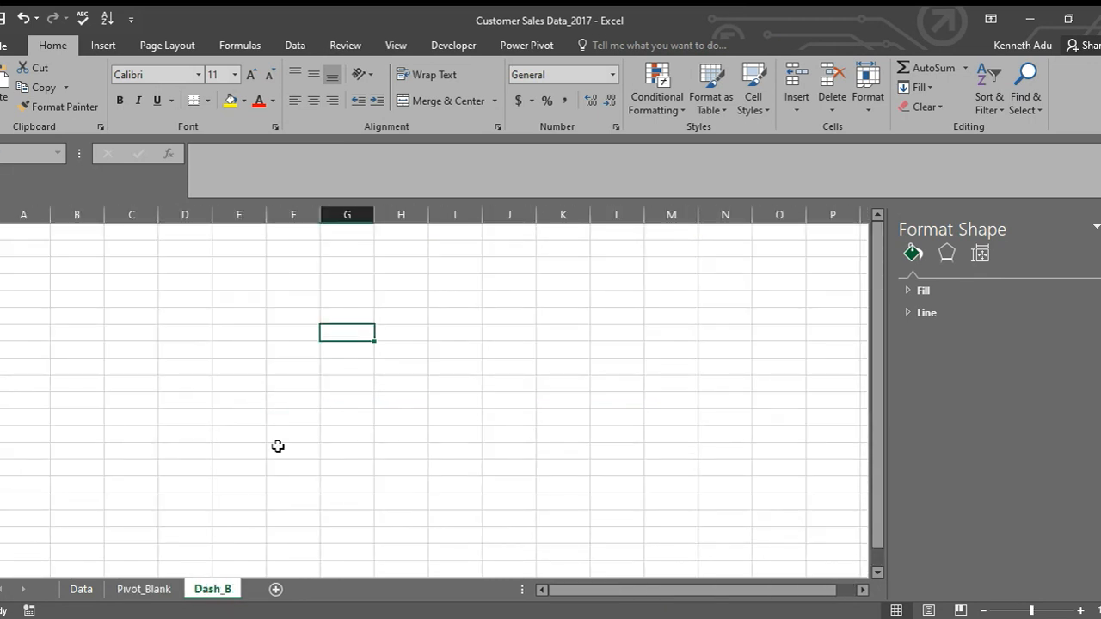
click(143, 590)
click(83, 590)
click(213, 591)
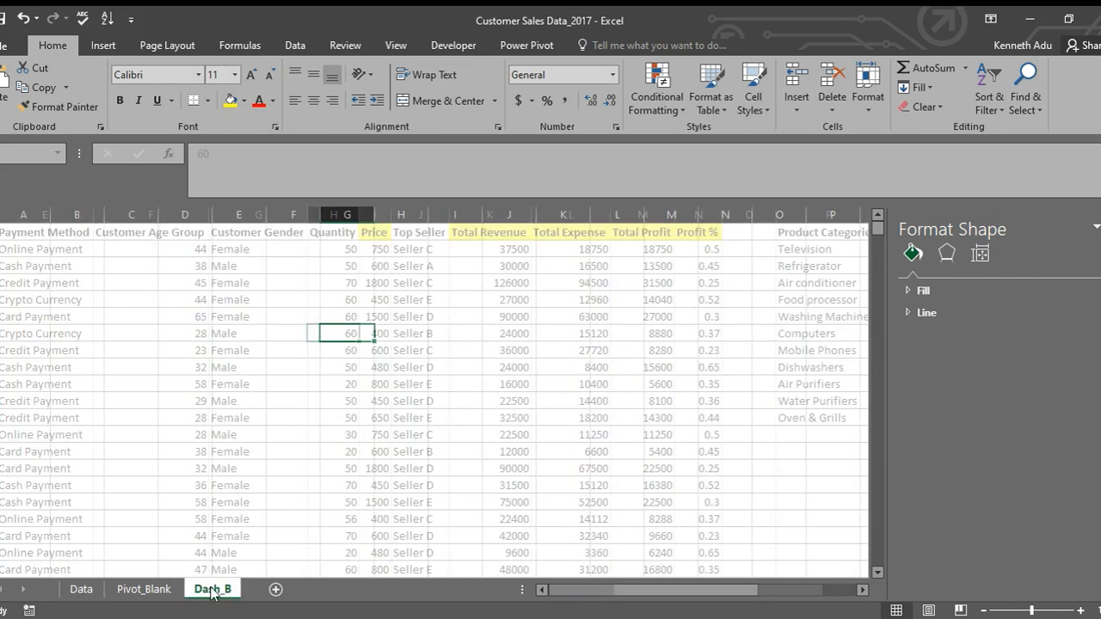
click(41, 260)
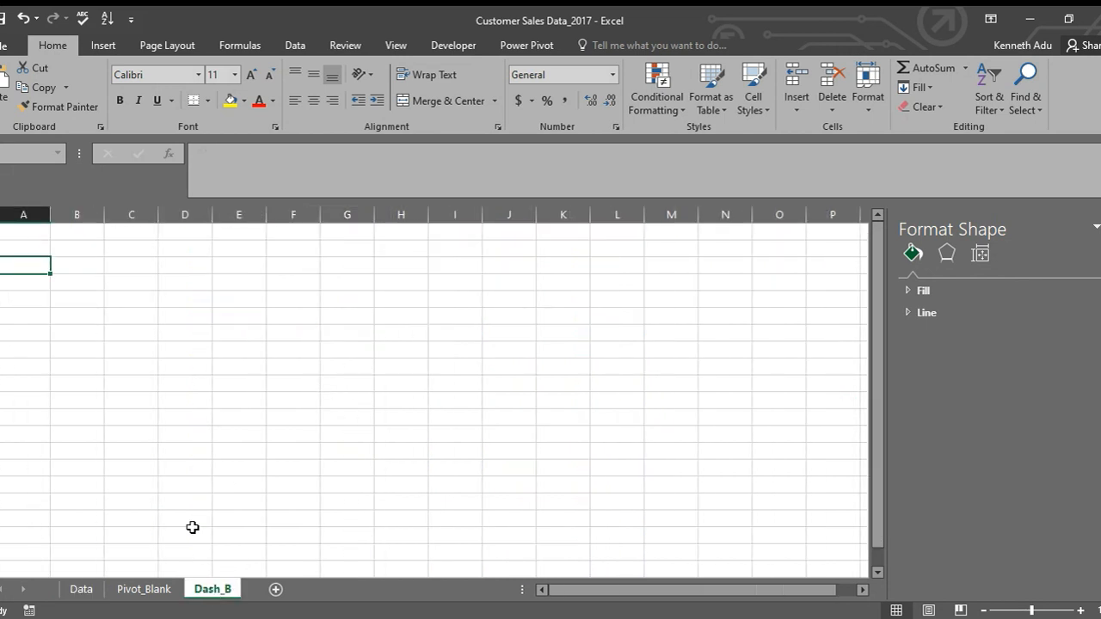
click(156, 590)
scroll(517, 364, up, 4)
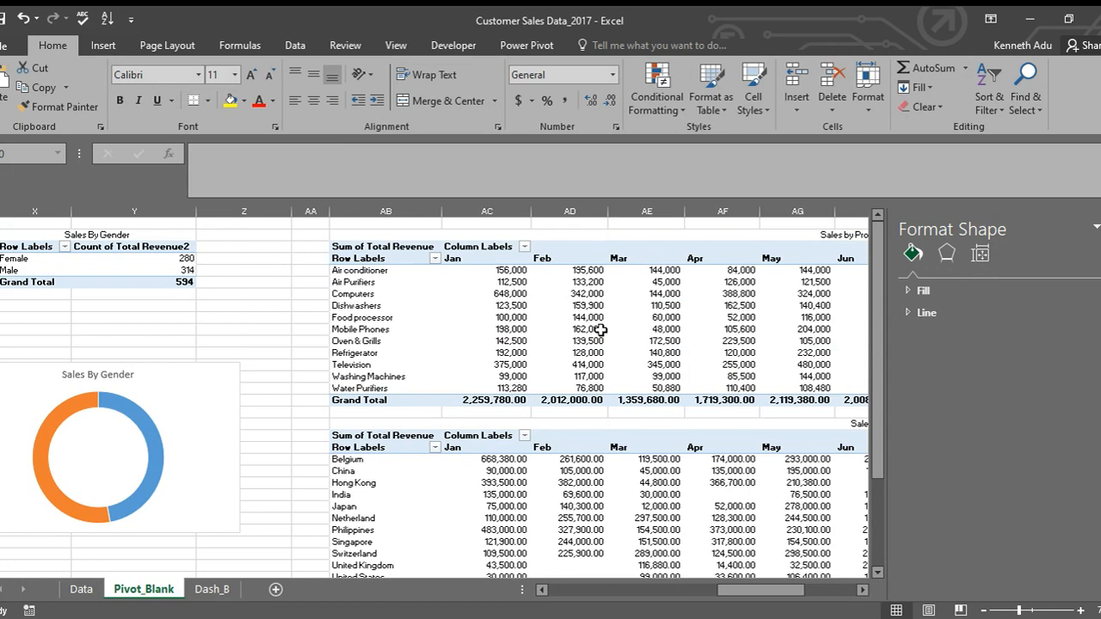
click(220, 592)
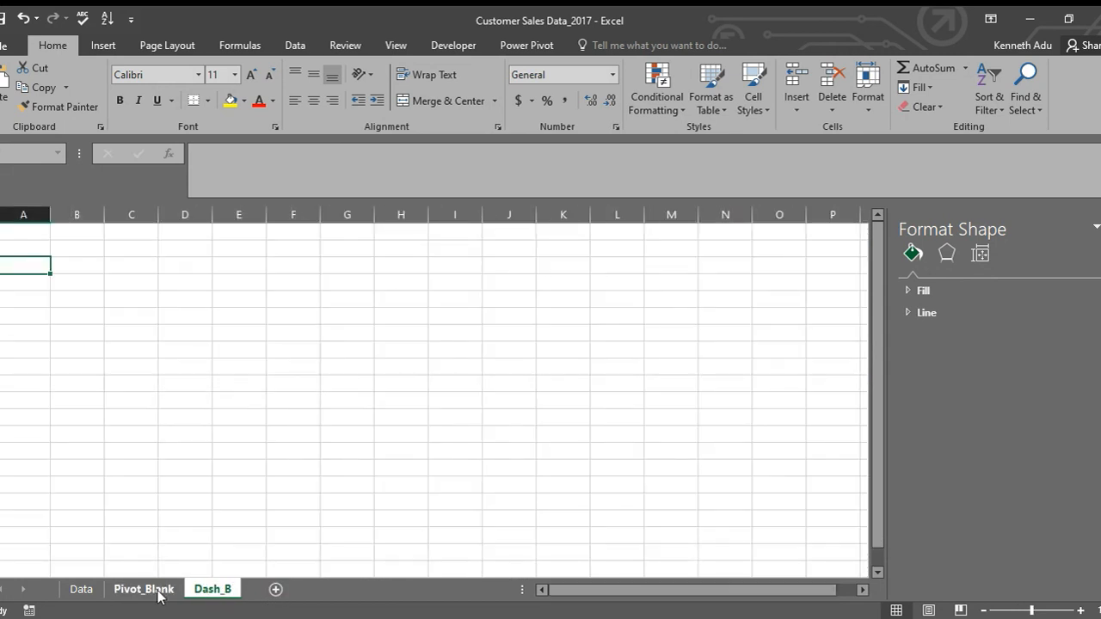
click(158, 592)
click(534, 284)
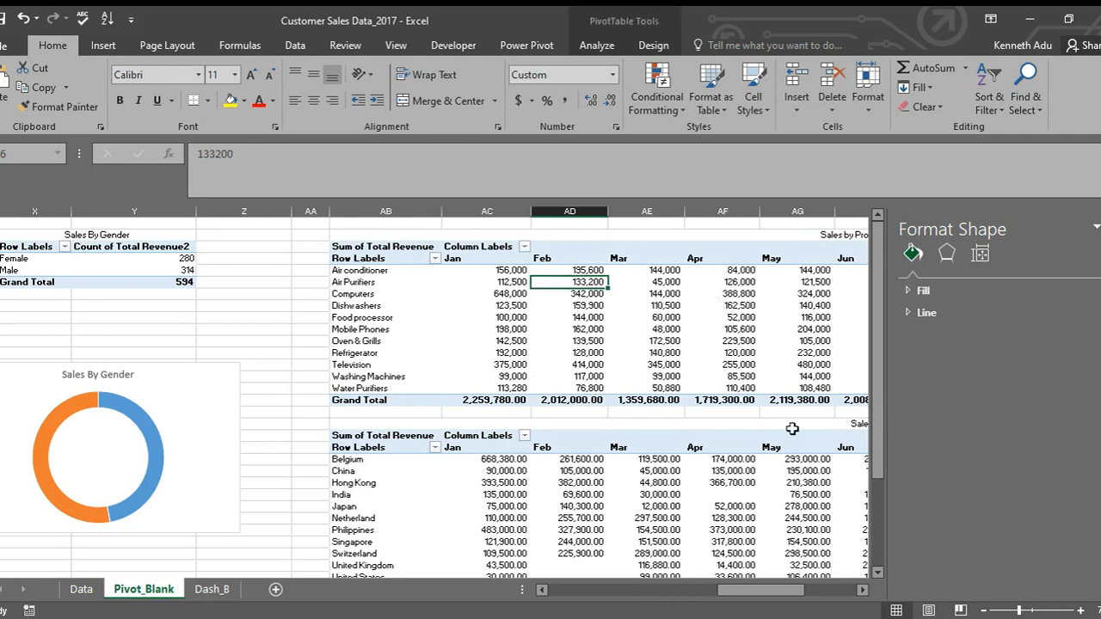
mouse_move(766, 590)
mouse_down()
mouse_move(791, 582)
mouse_move(757, 581)
mouse_move(796, 581)
mouse_move(750, 588)
mouse_move(771, 588)
mouse_up()
click(212, 589)
click(157, 590)
click(213, 589)
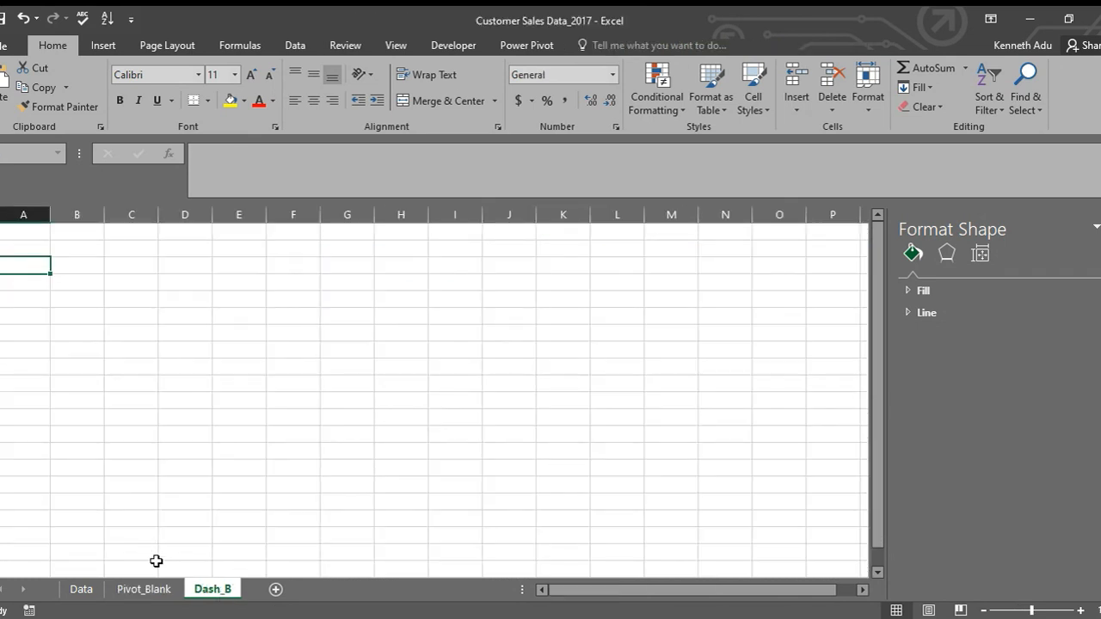
Step: Copy the product names from Air conditioner to Washing Machines on Pivot_Blank into Dash_B from cell A1 and autofit column A
click(145, 588)
click(372, 270)
drag(373, 273, 374, 388)
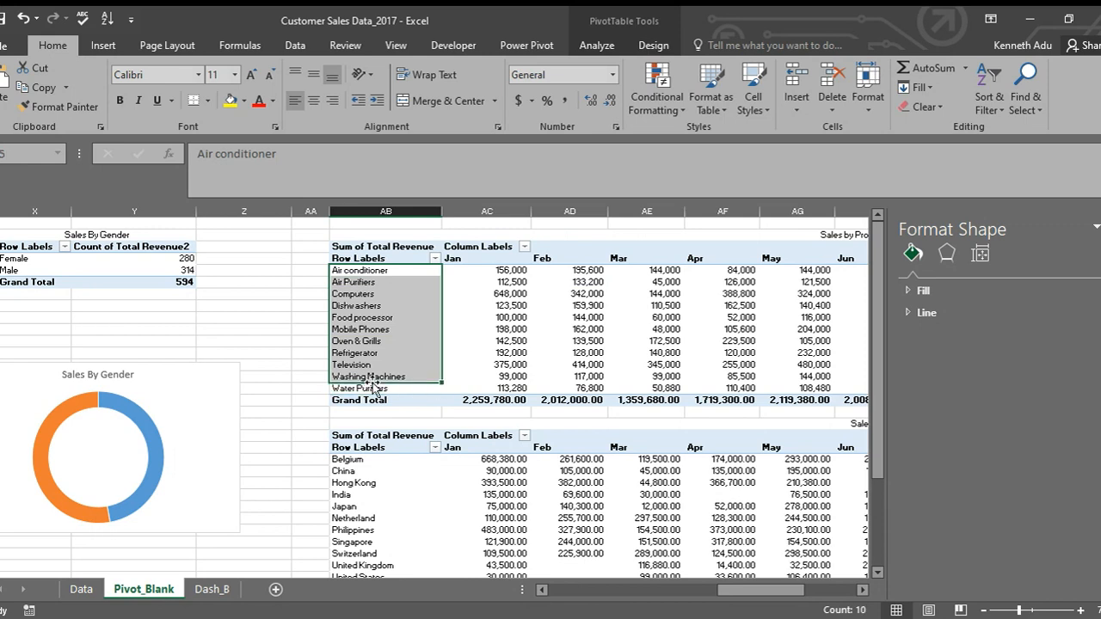
key(ctrl+c)
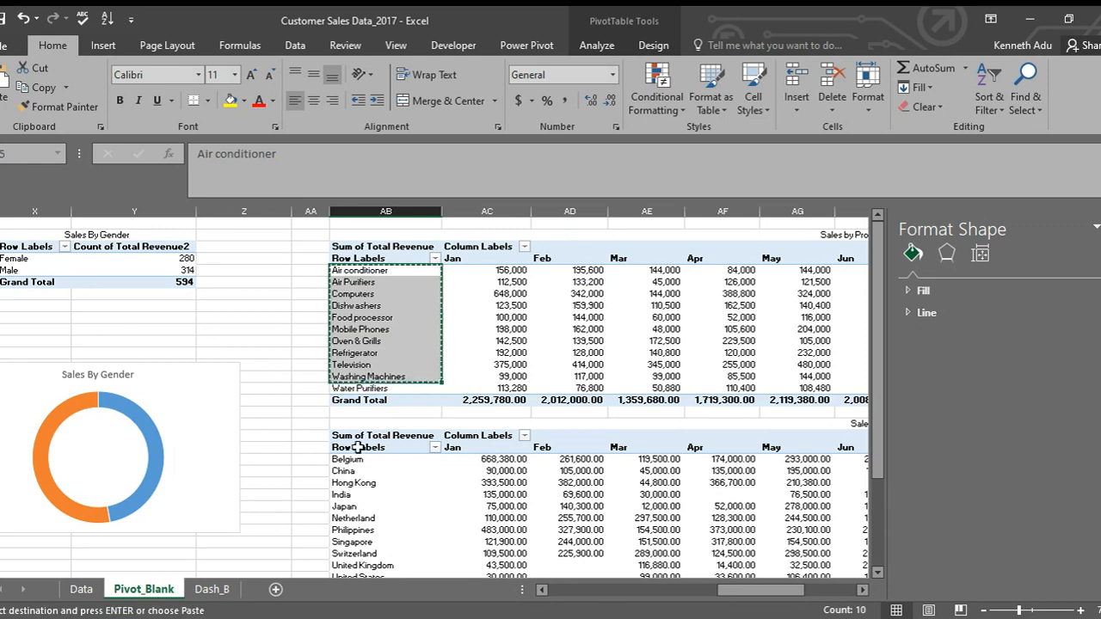
click(213, 589)
click(24, 236)
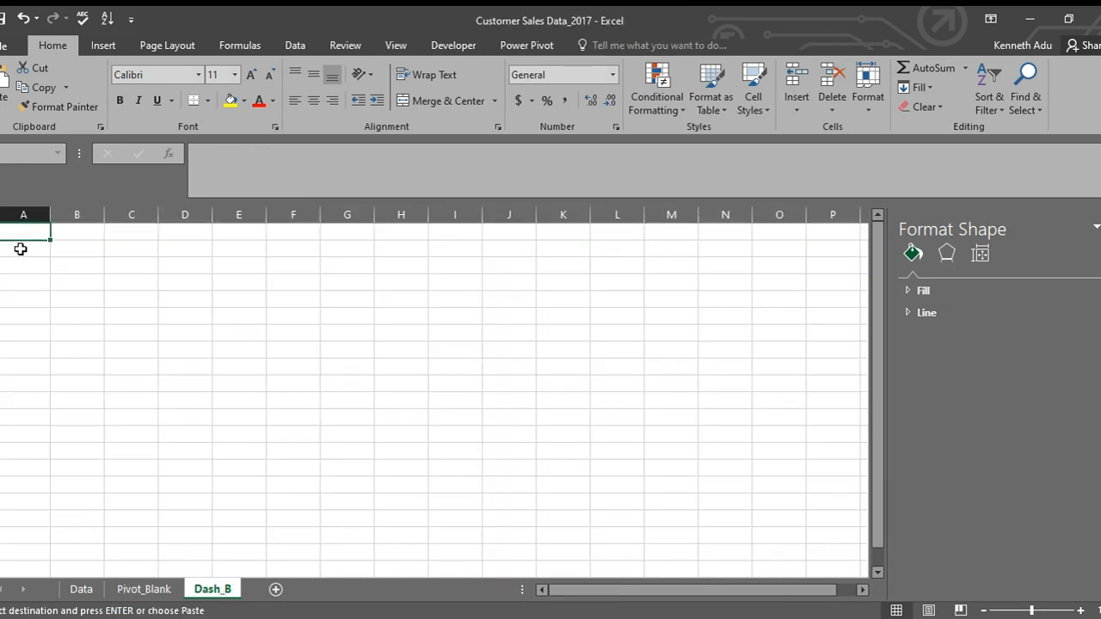
key(ctrl+v)
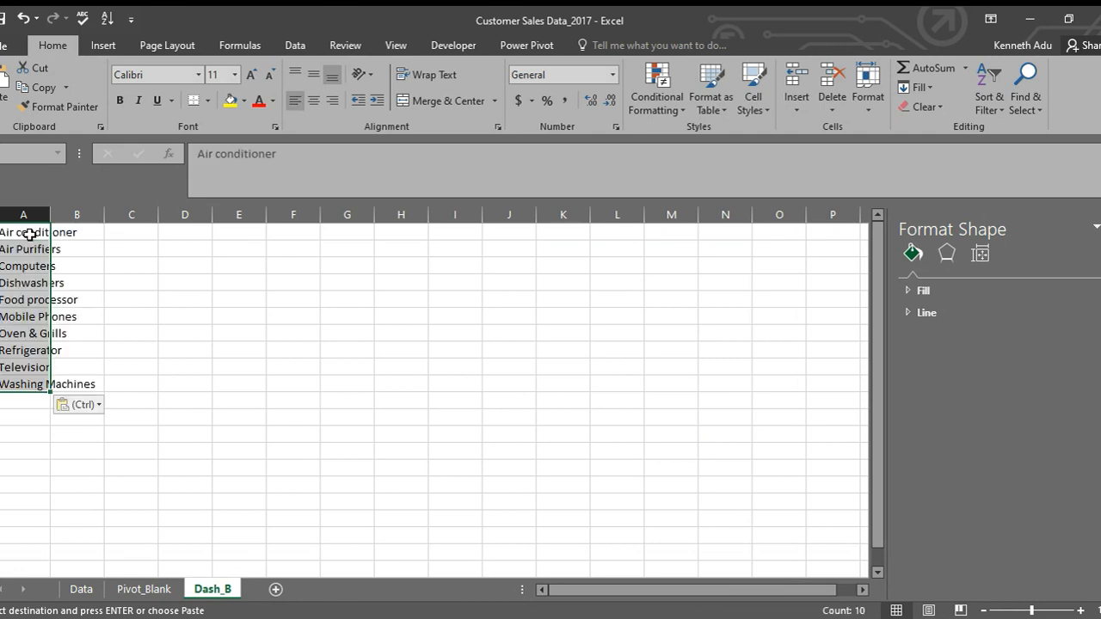
double_click(50, 214)
click(103, 275)
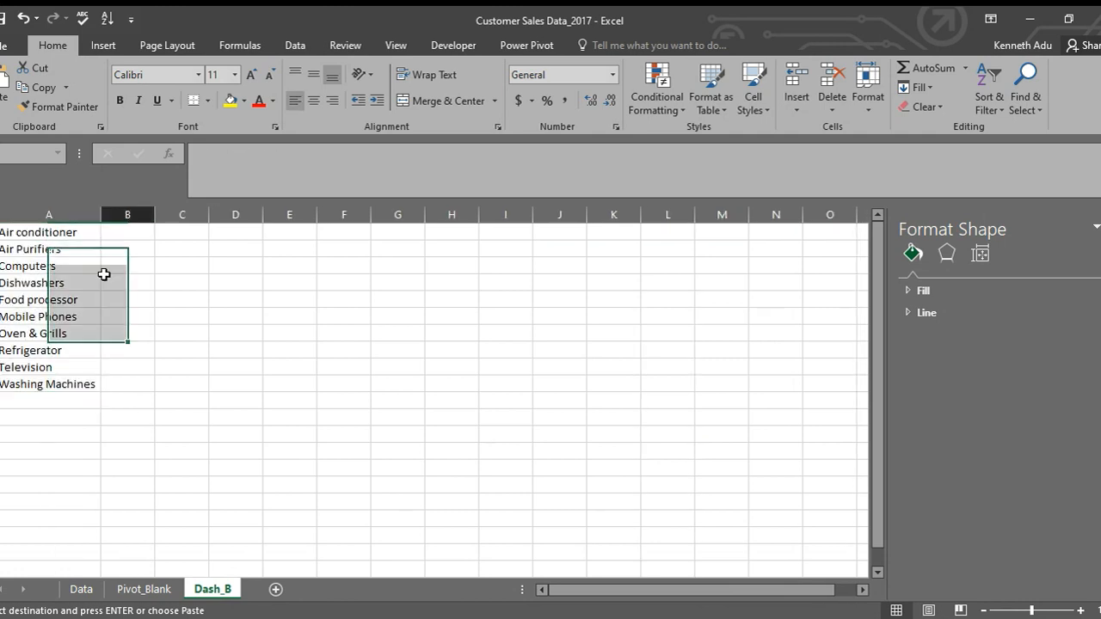
Step: Insert a row above the product names on Dash_B and enter the header "Product Type" in A1
right_click(2, 230)
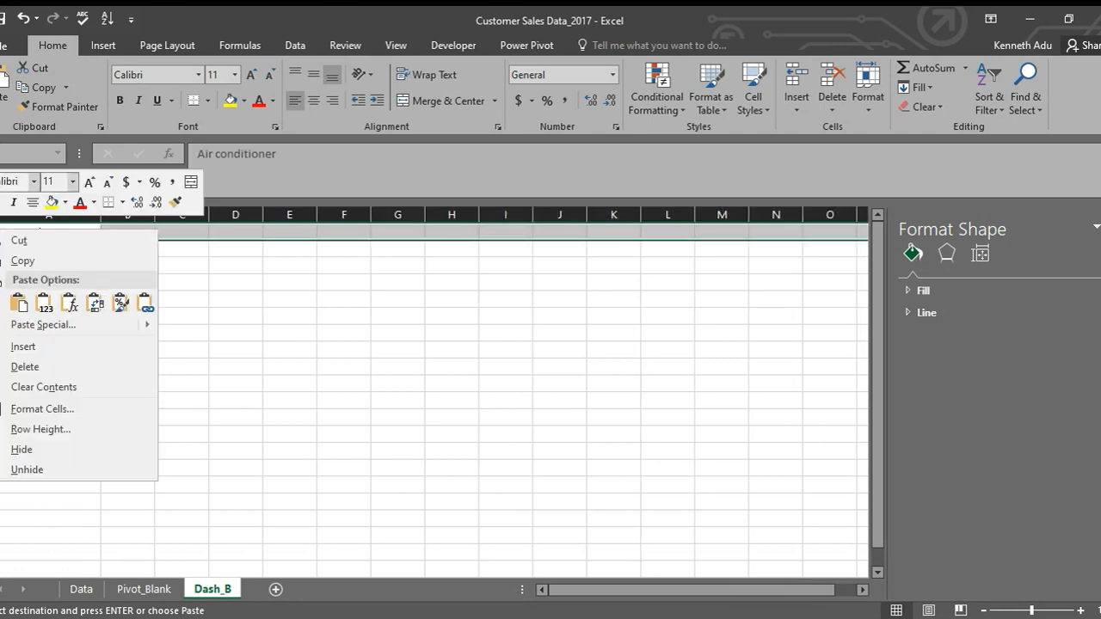
click(39, 348)
click(81, 229)
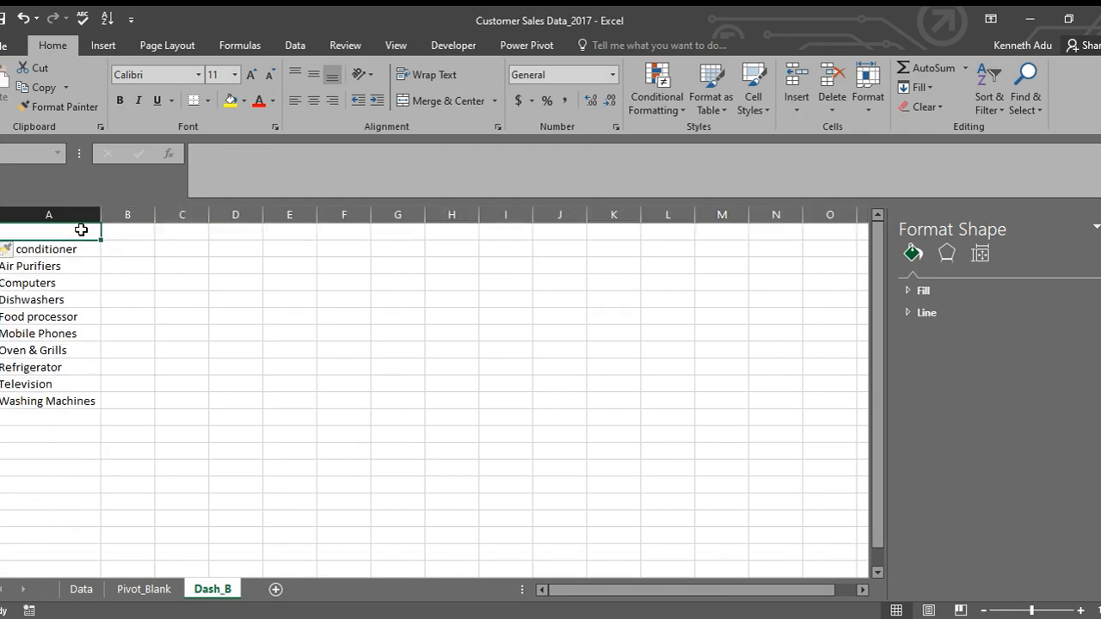
text(Product Type)
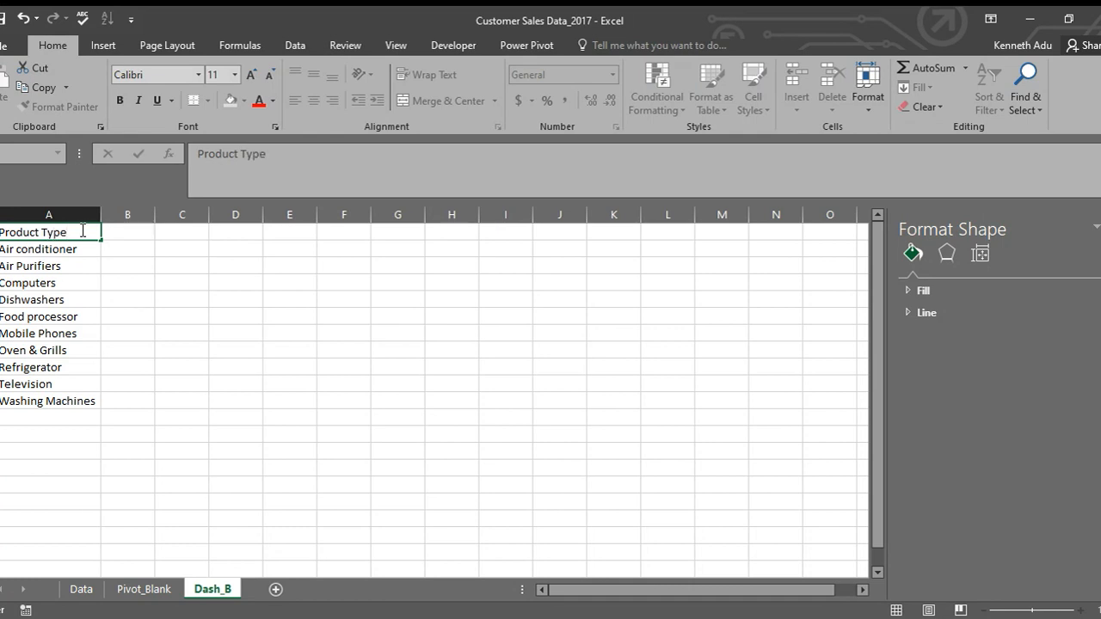
click(95, 263)
Step: Enter the header "Montly sales" in cell B1 and autofit column B
click(131, 227)
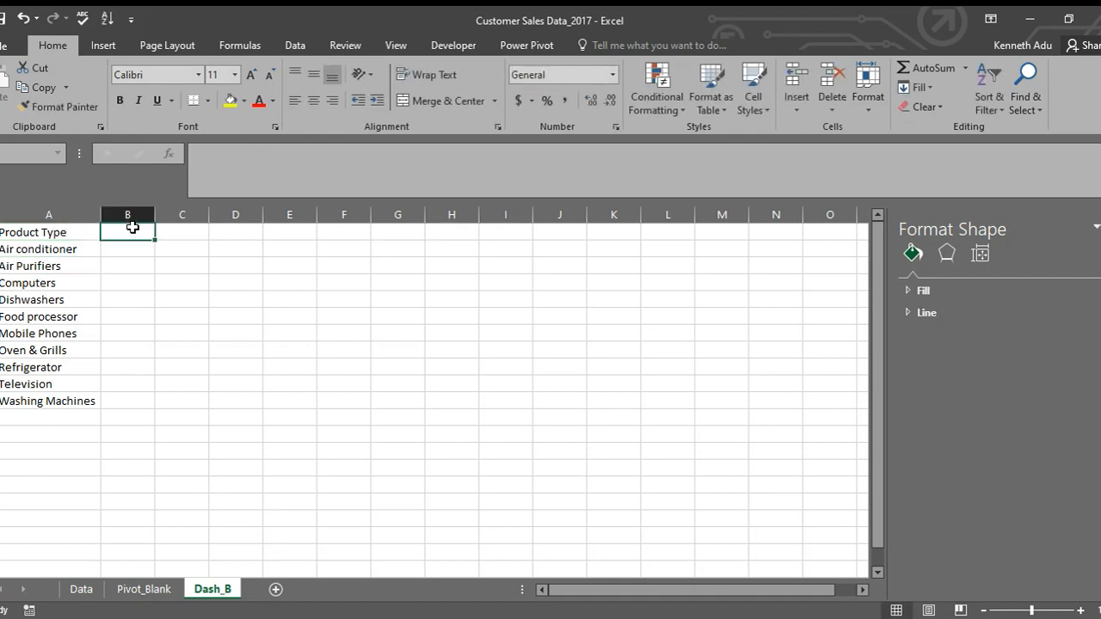
text(Montly)
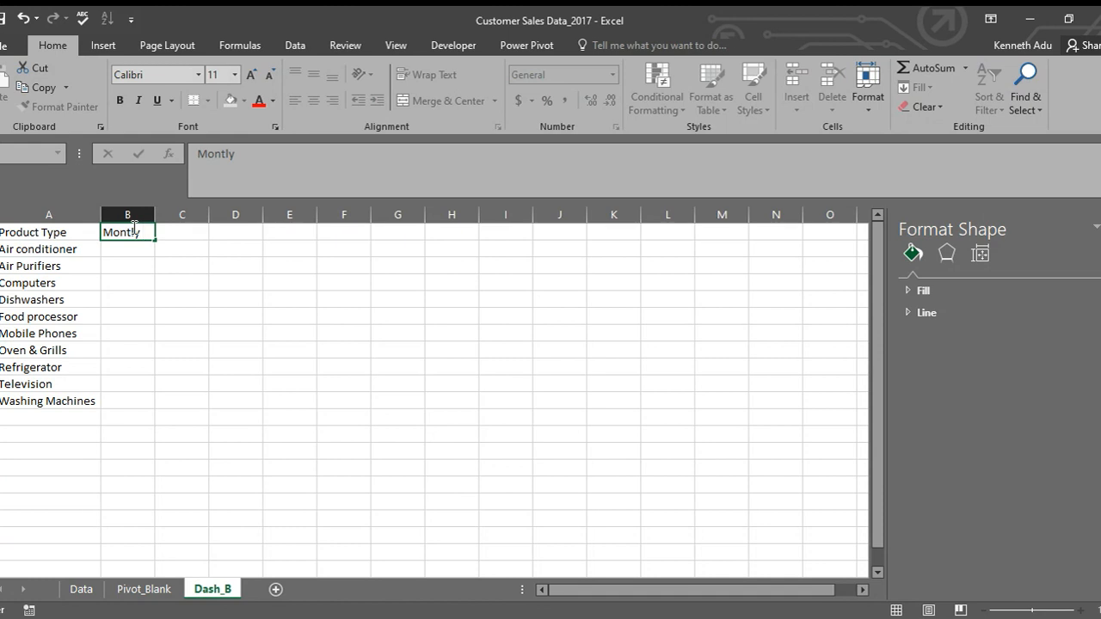
text( sales)
click(246, 292)
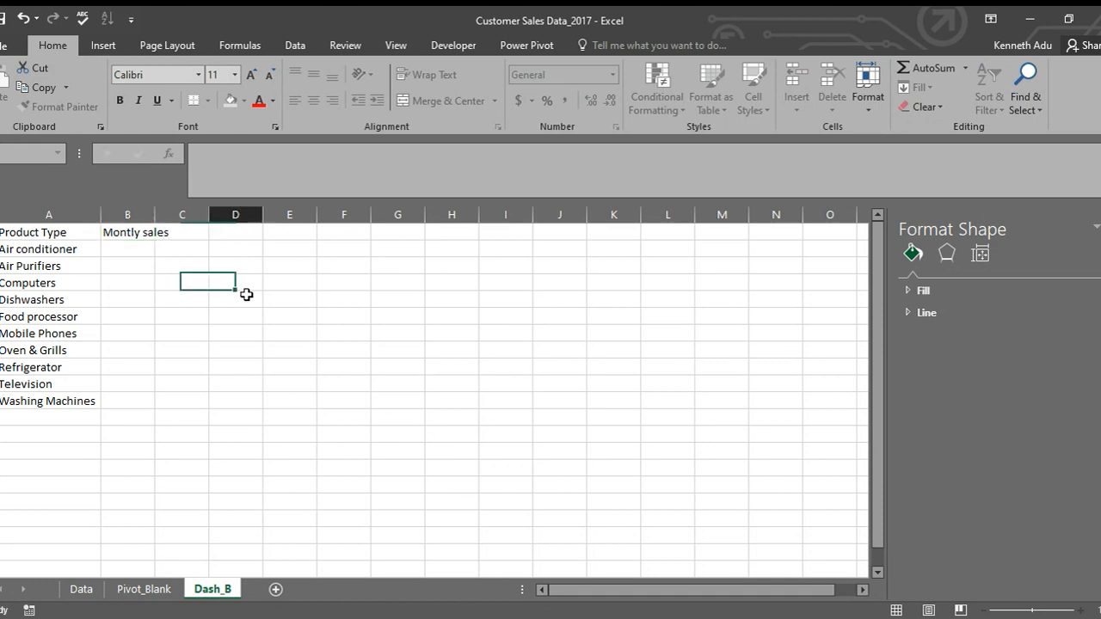
double_click(155, 214)
click(191, 251)
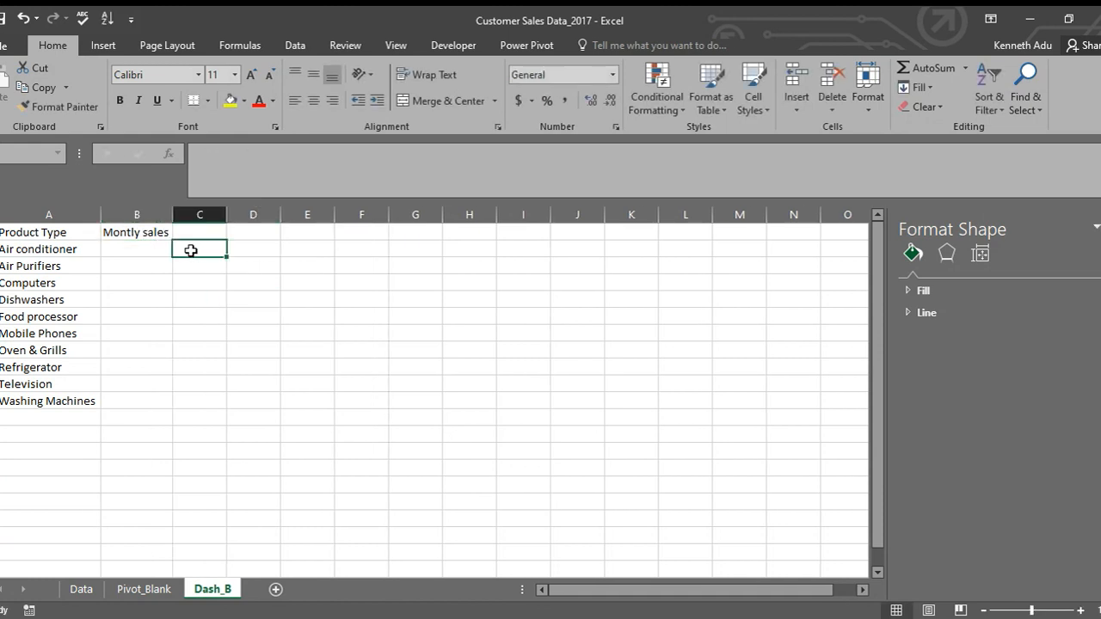
Step: Fill the "Product Type" header cell A1 with yellow
click(206, 231)
click(54, 237)
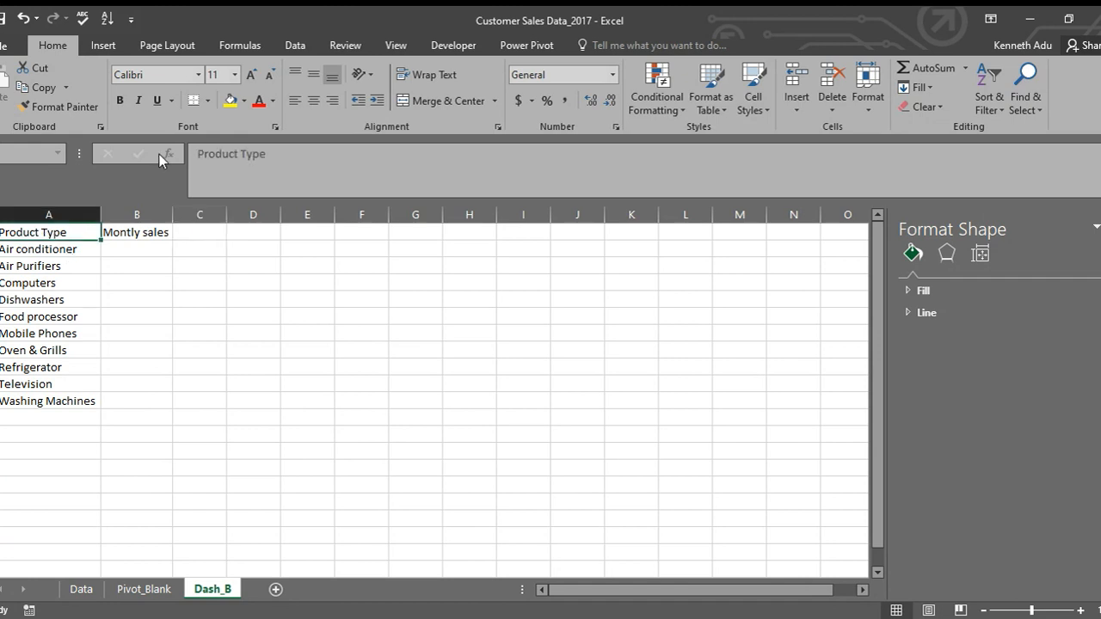
click(231, 101)
click(200, 332)
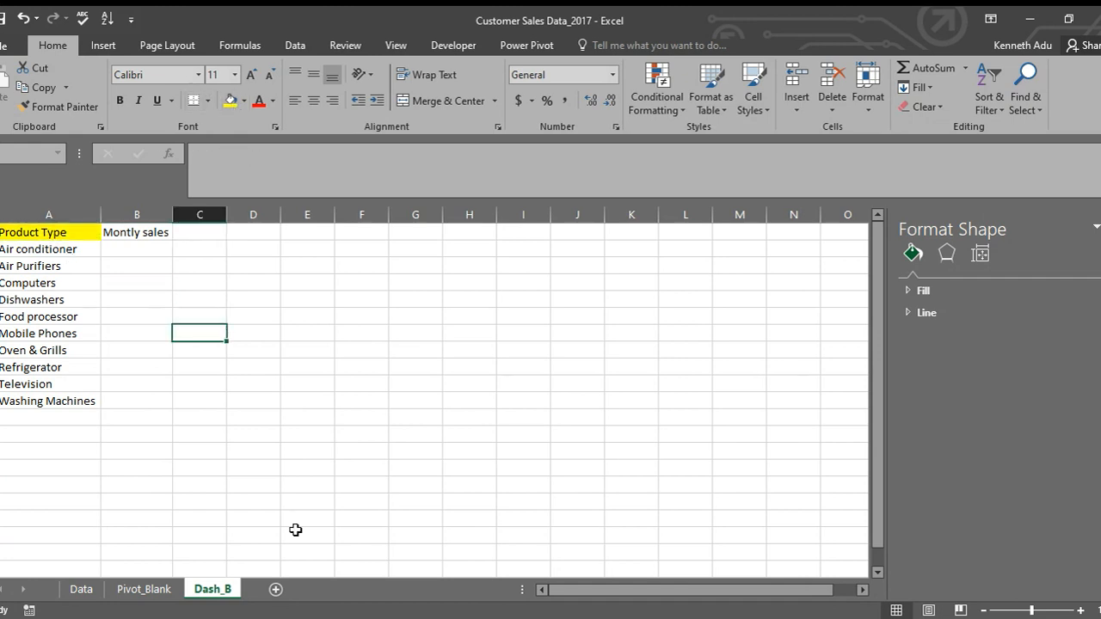
Step: Copy the country names from Belgium to United States on Pivot_Blank into Dash_B from cell C2 and autofit column C
click(143, 589)
scroll(365, 430, down, 1)
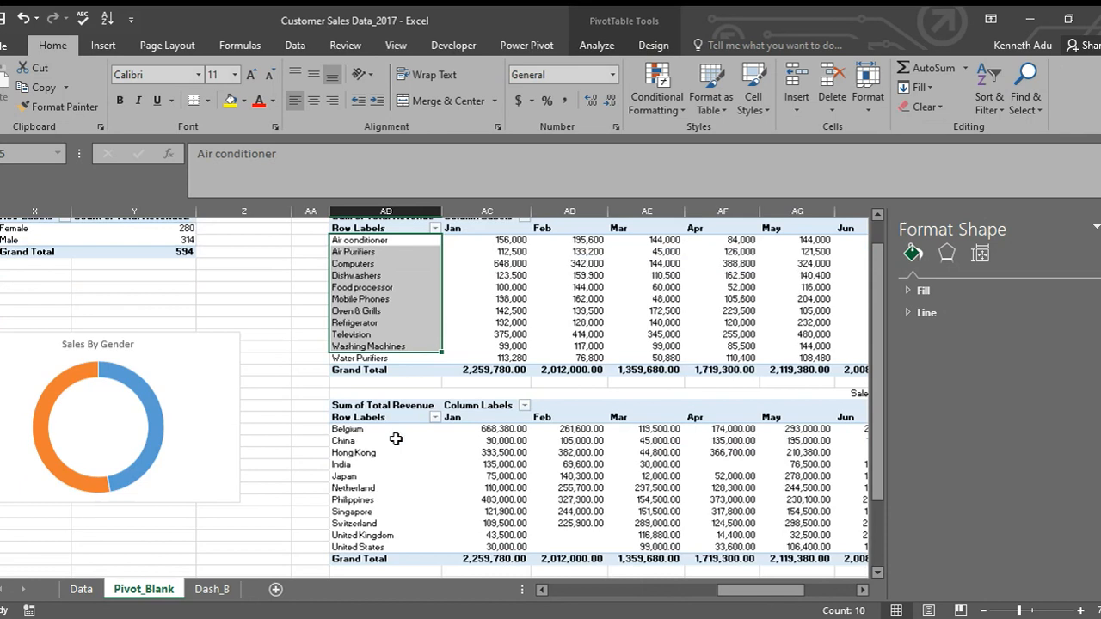
drag(365, 429, 370, 535)
key(ctrl+c)
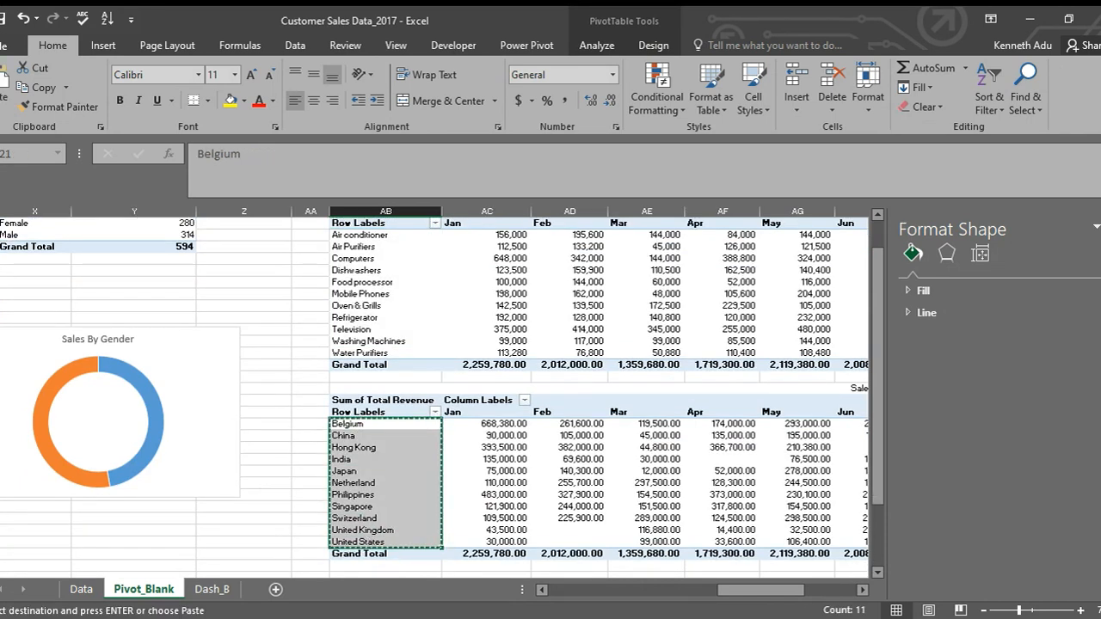
click(212, 589)
click(209, 230)
click(195, 250)
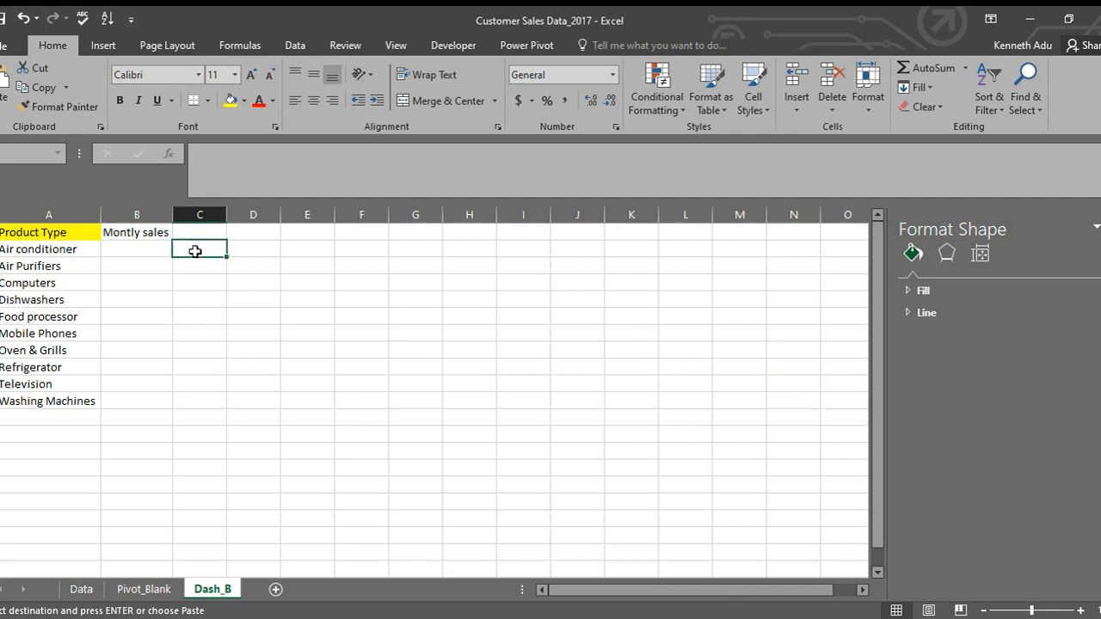
key(ctrl+v)
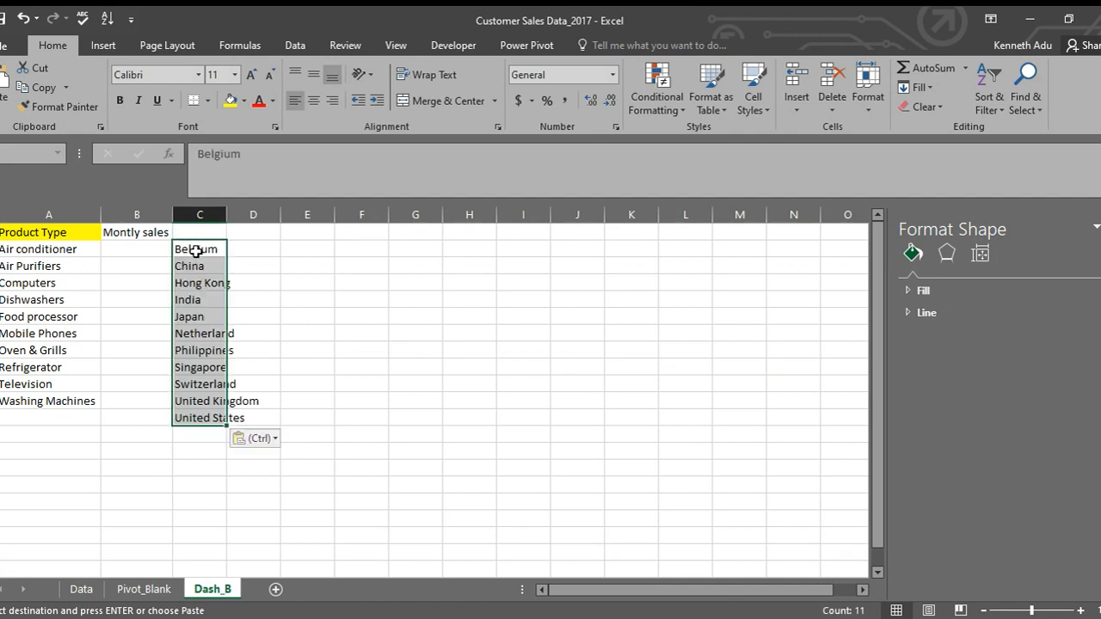
double_click(228, 214)
Step: Enter the header "Country" in cell C1 above the country names
click(213, 231)
text(Country)
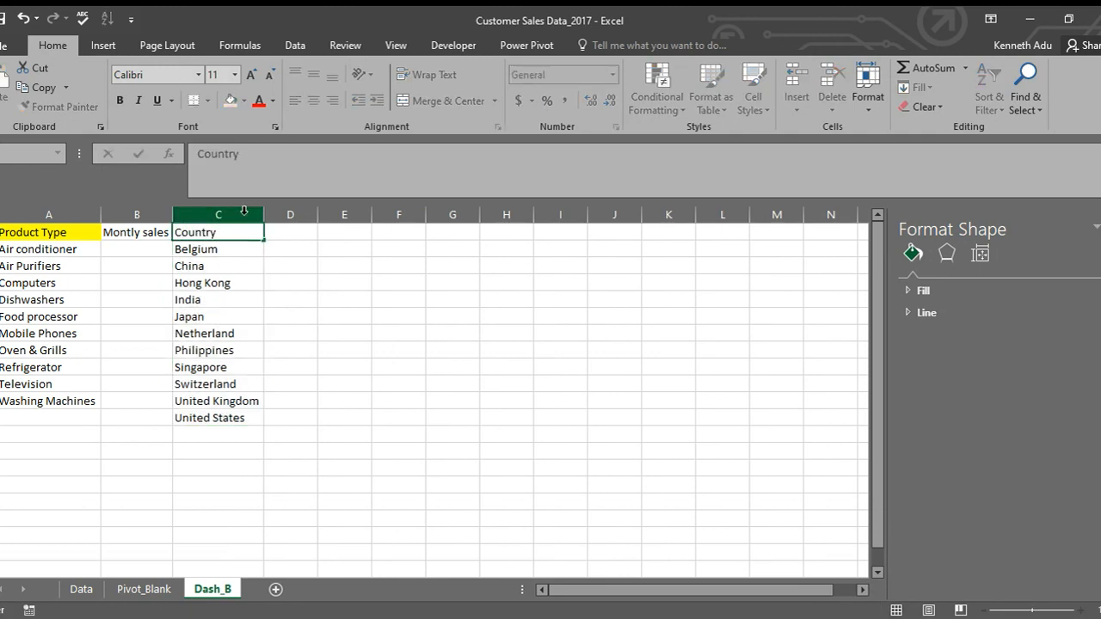
click(329, 280)
Step: Copy the "Montly sales" header from B1 to D1 and autofit column D
click(295, 229)
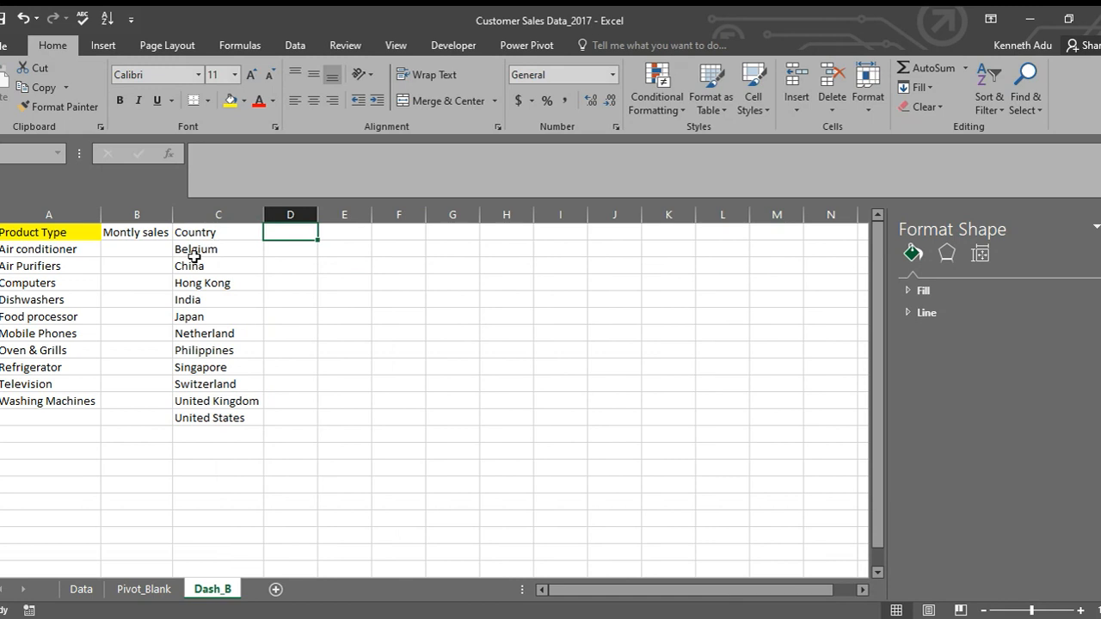
click(152, 238)
key(ctrl+c)
click(274, 229)
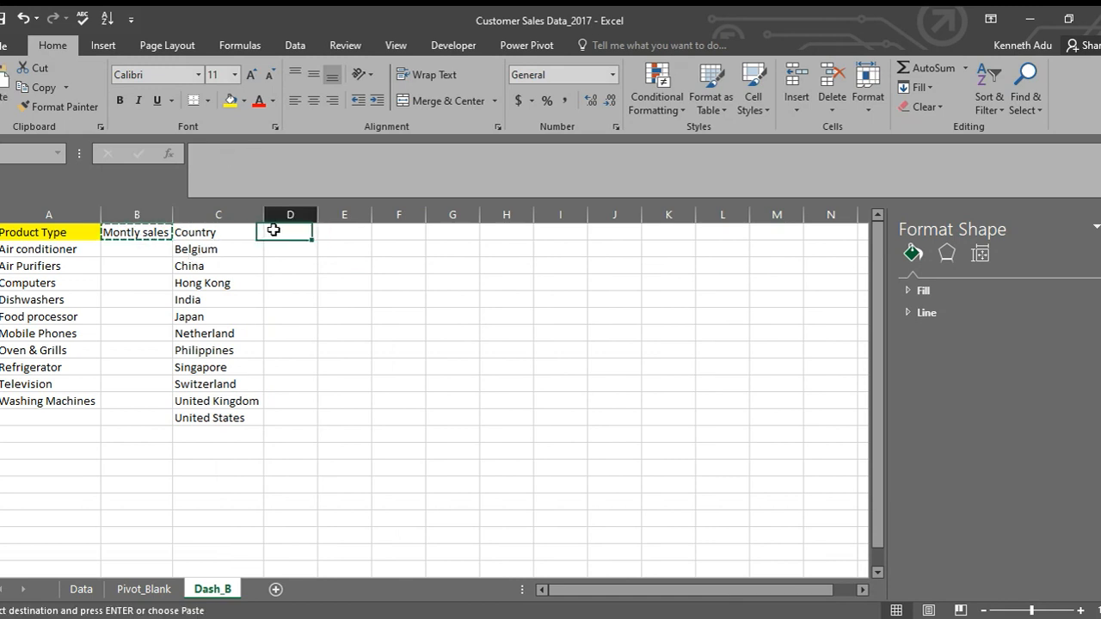
key(ctrl+v)
click(332, 297)
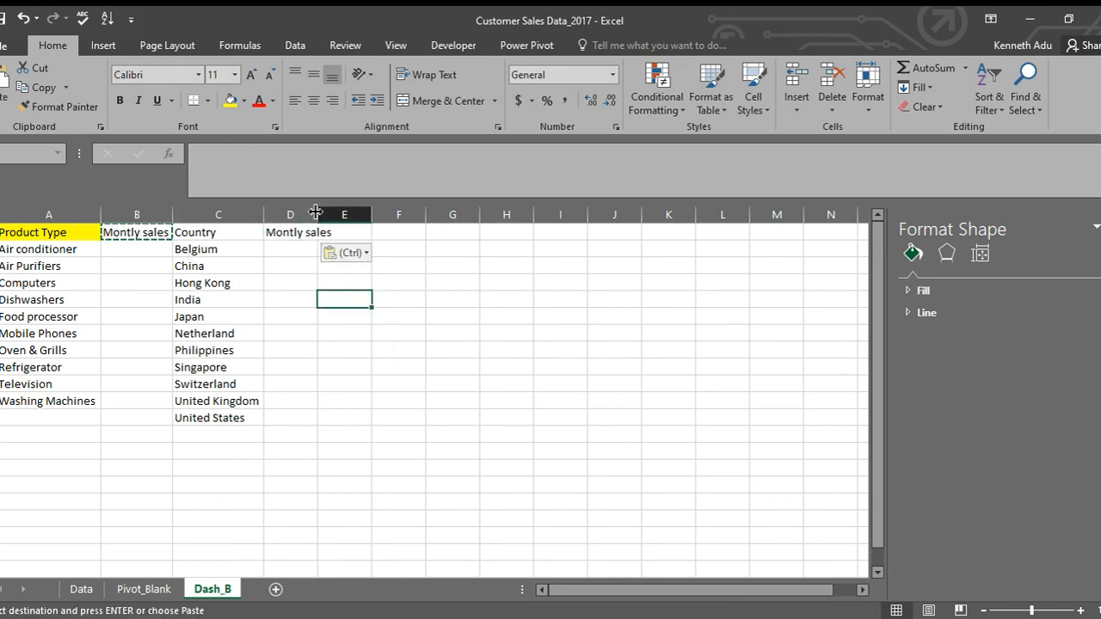
double_click(318, 215)
click(301, 249)
Step: Format the "Montly sales" header in B1 with a dark gray fill and white font
click(144, 230)
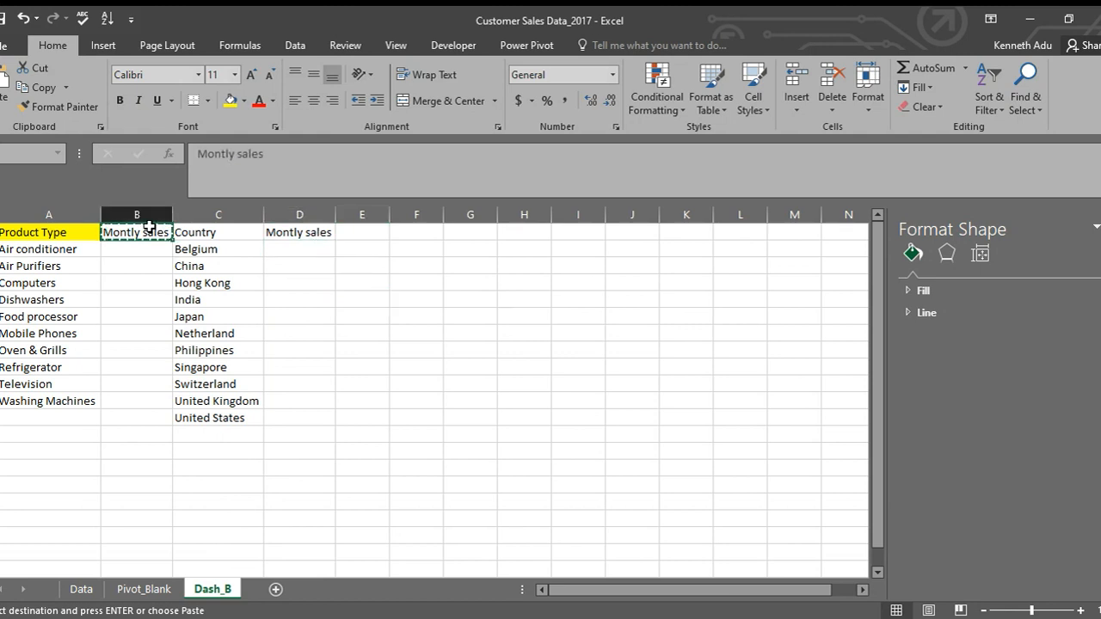
click(244, 100)
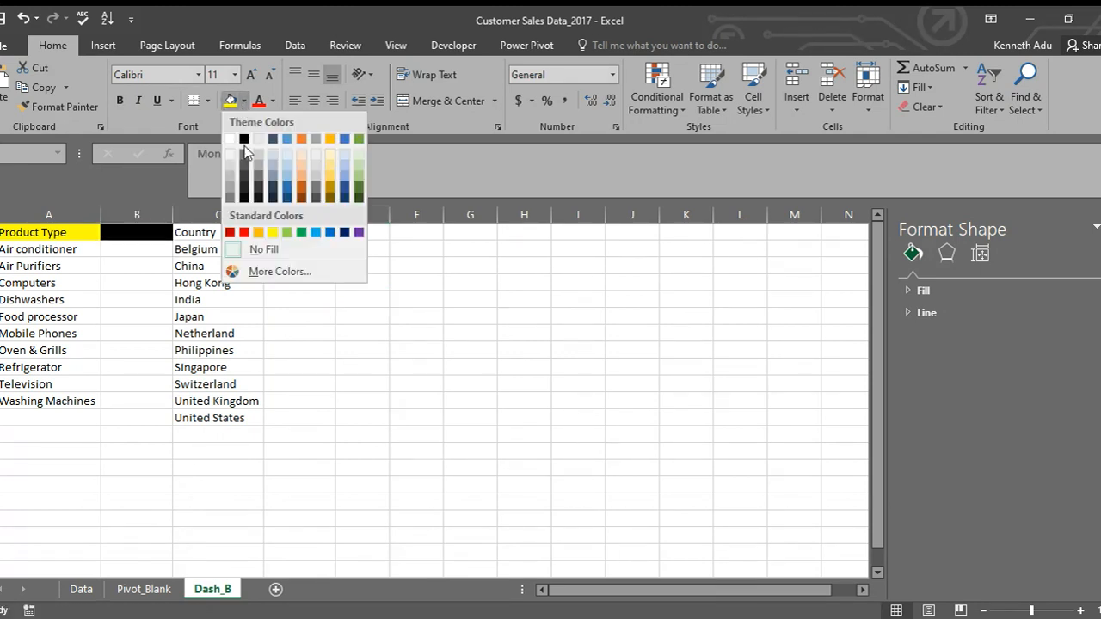
click(246, 154)
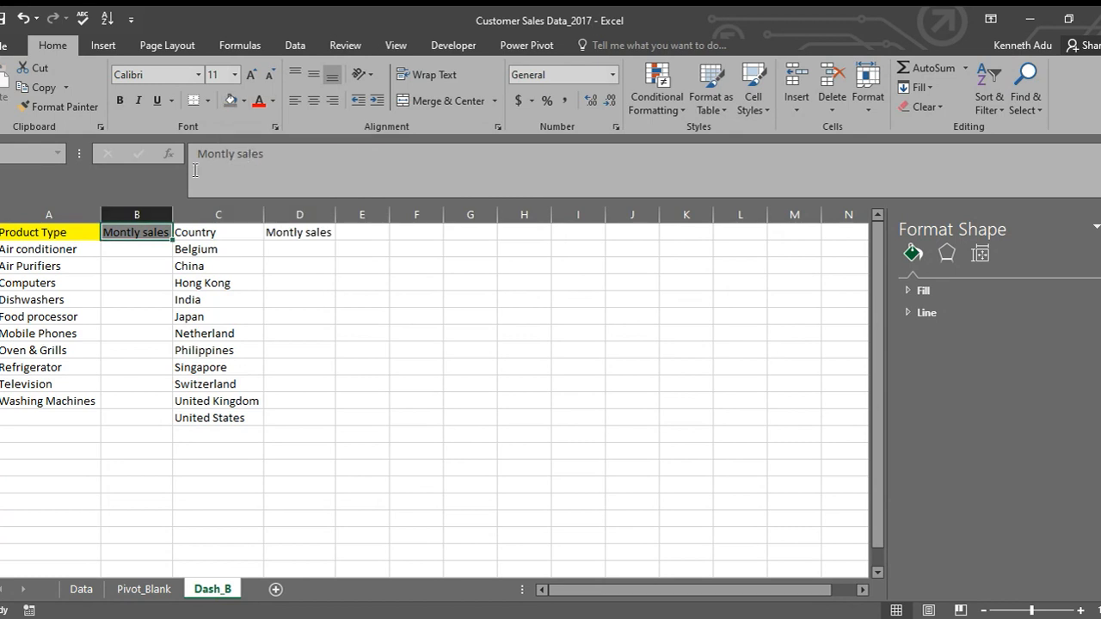
click(272, 100)
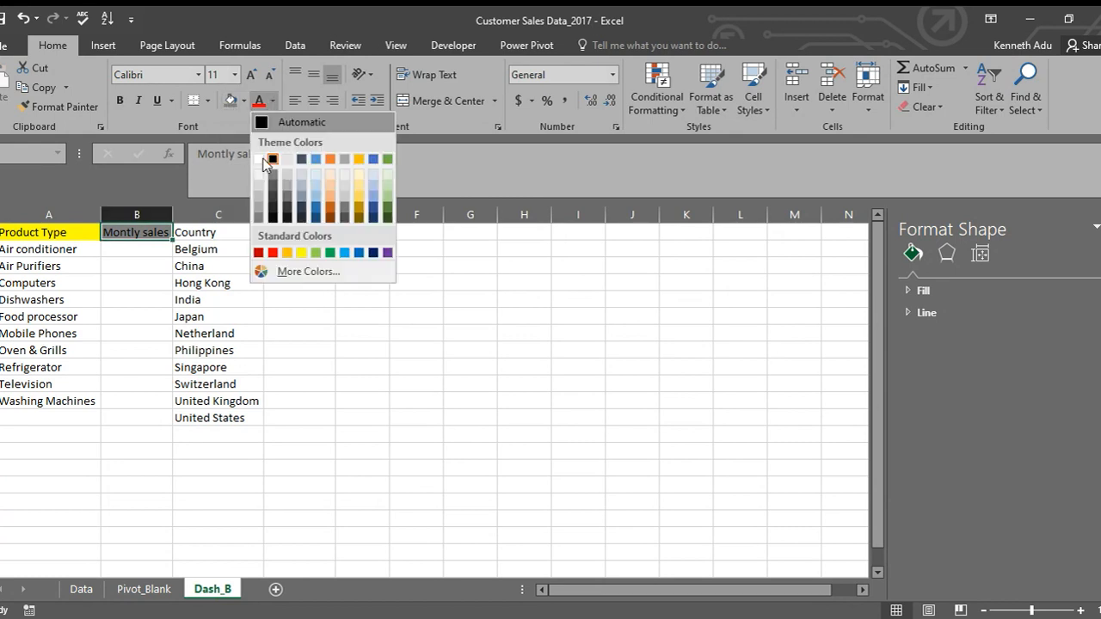
click(260, 158)
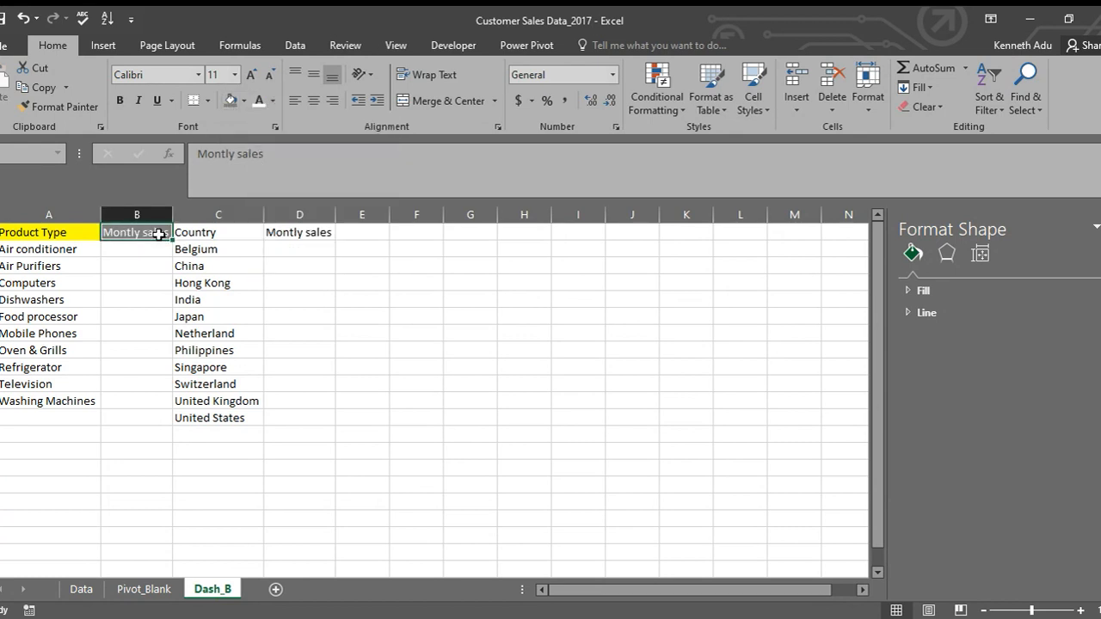
Step: Copy the formatting of header B1 to D1 and of header A1 to the "Country" header in C1
click(61, 107)
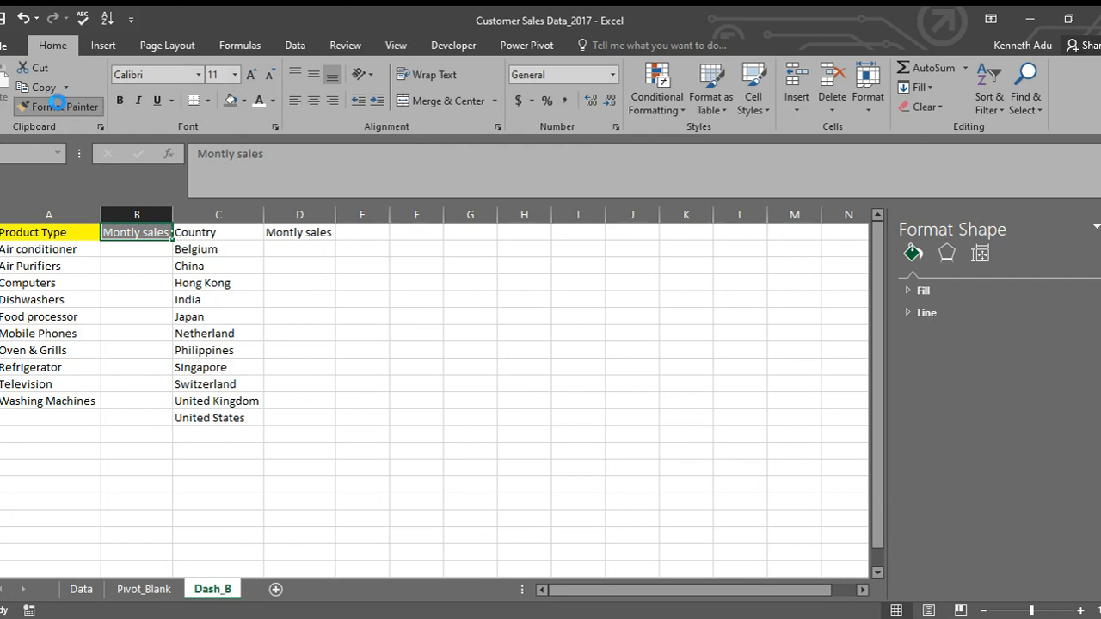
click(297, 234)
click(80, 232)
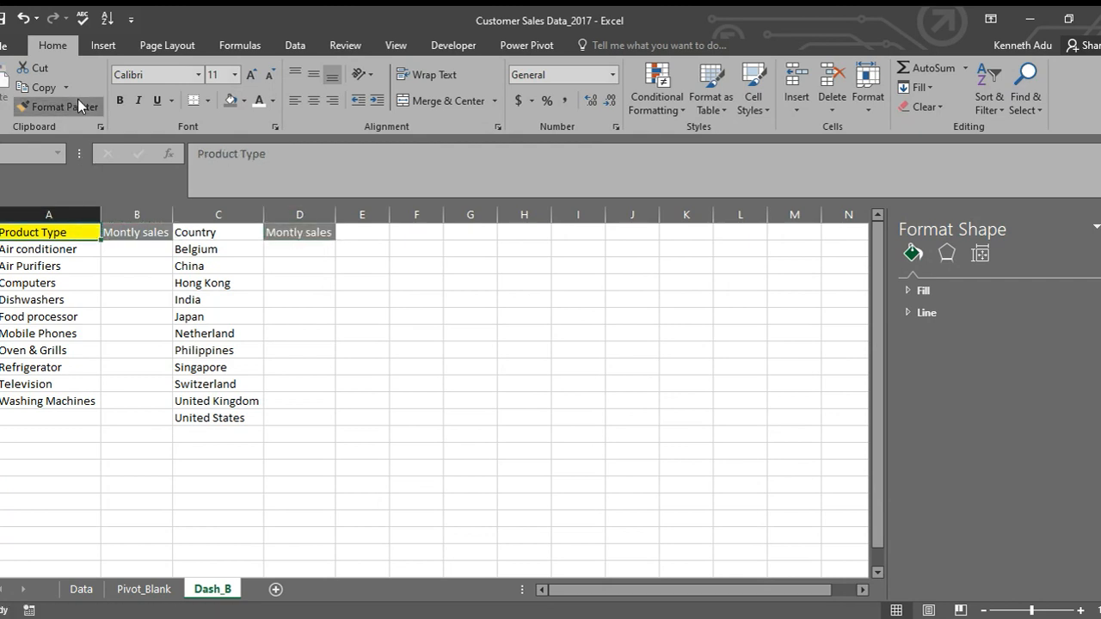
click(78, 102)
click(184, 231)
click(297, 318)
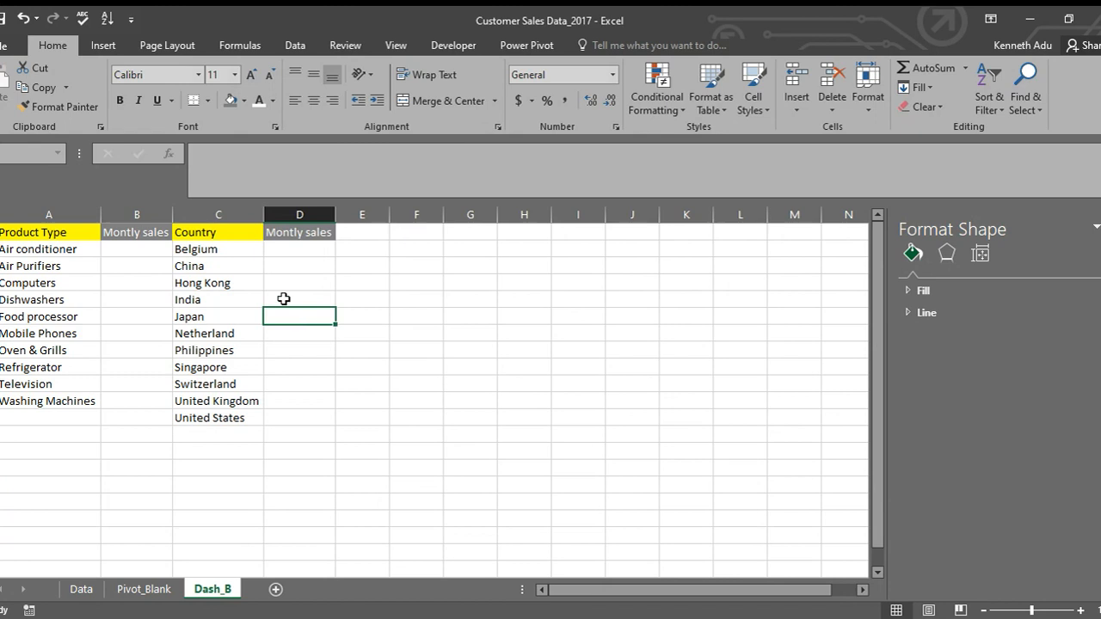
click(303, 248)
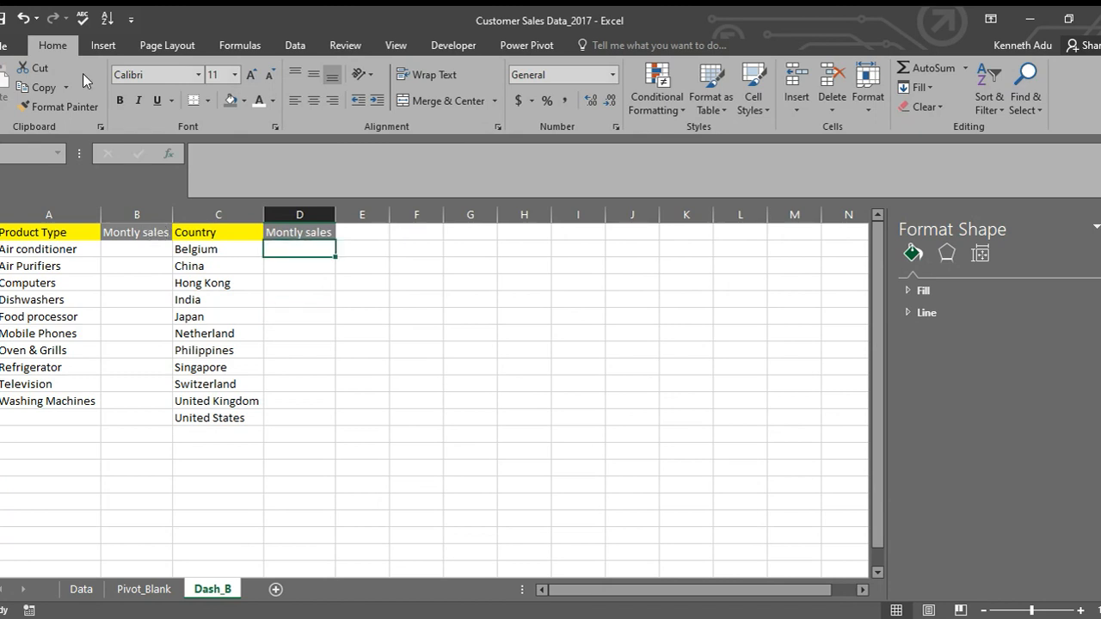
click(365, 350)
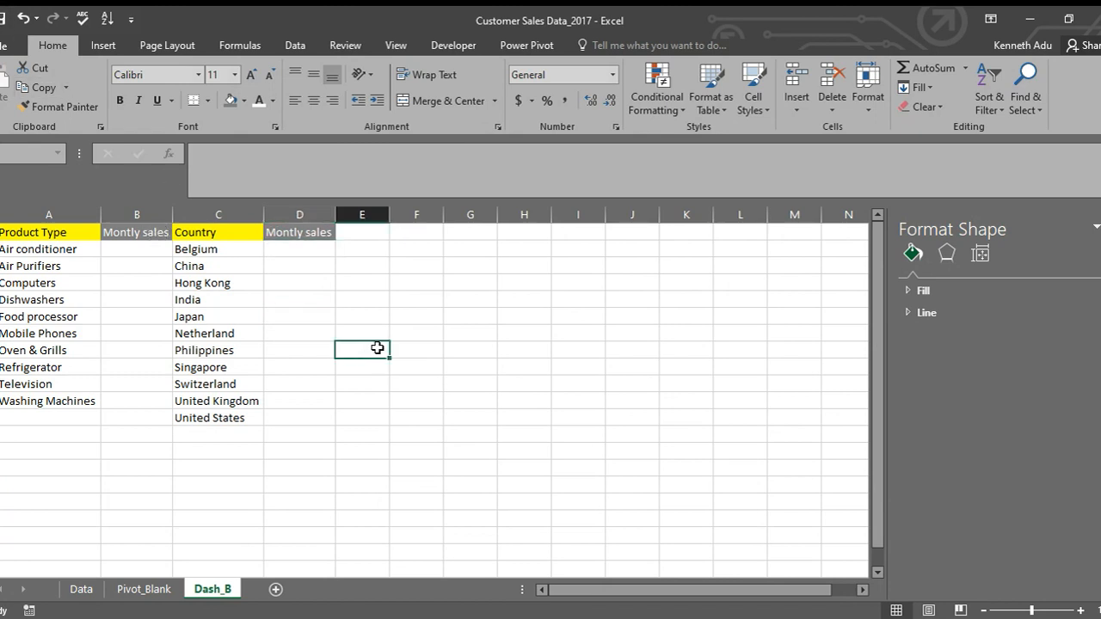
click(473, 379)
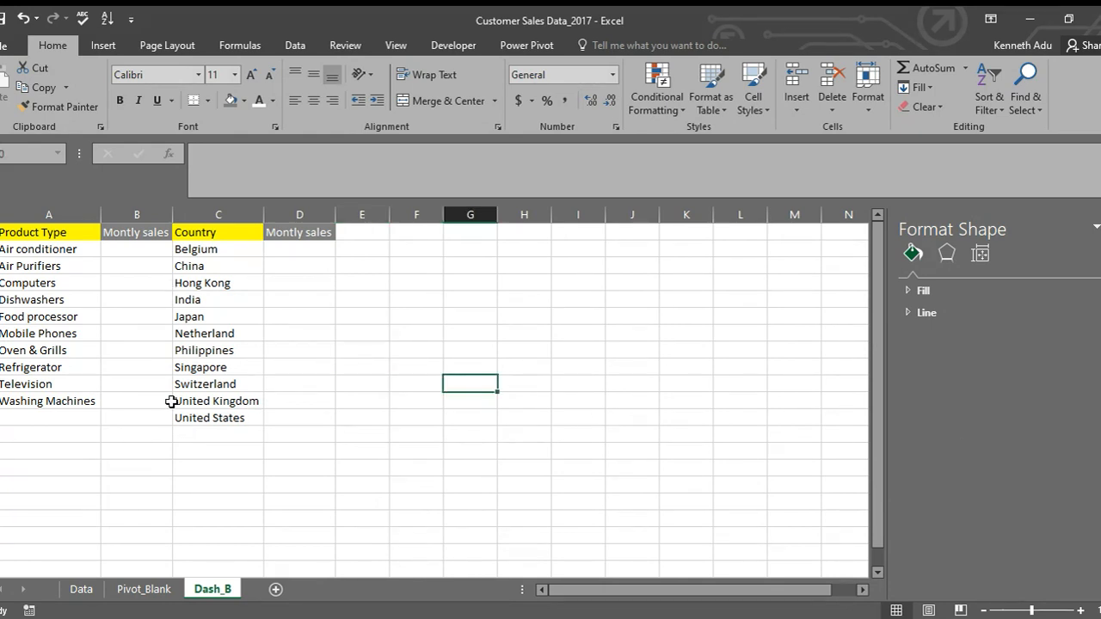
click(229, 417)
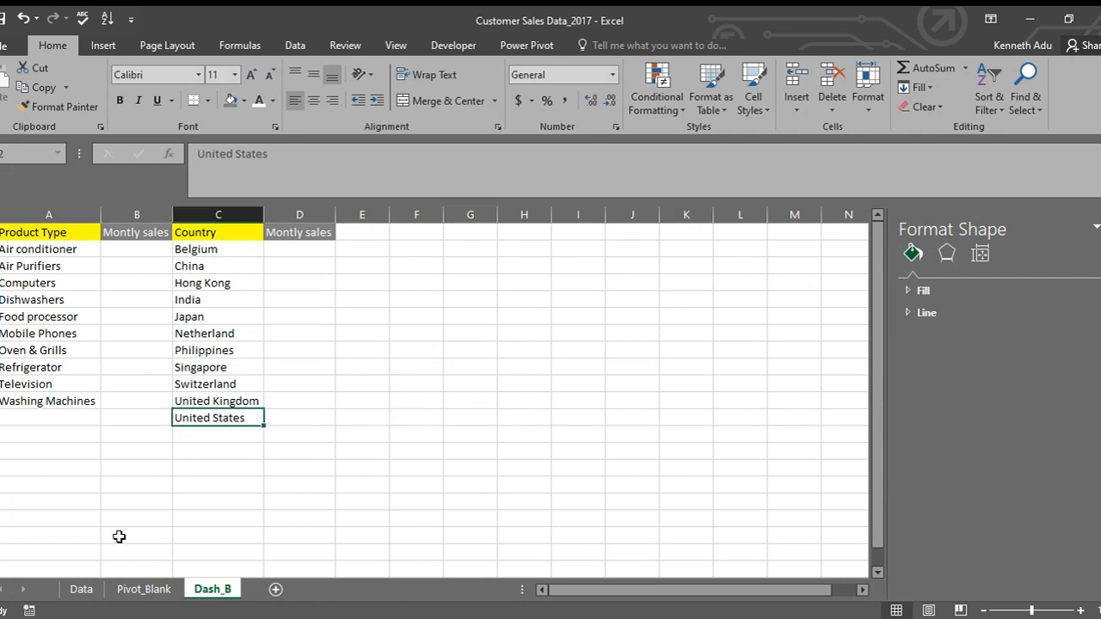
Step: Clear the product names in A2:A11 and the country names in C2:C12, keeping the headers
drag(73, 247, 78, 401)
key(Delete)
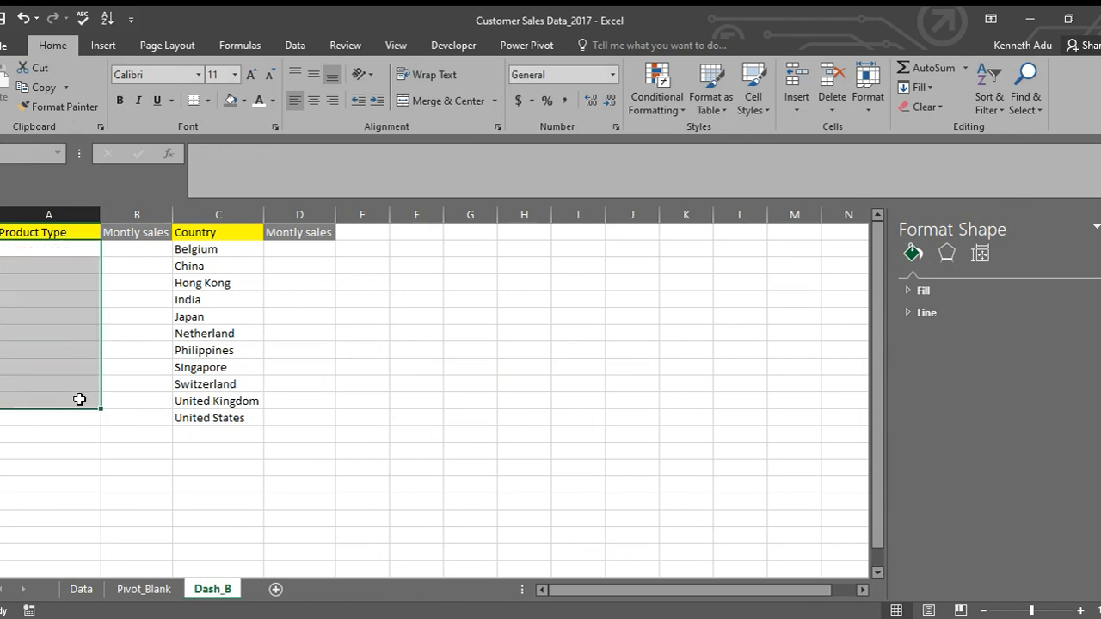
click(172, 286)
drag(214, 248, 221, 418)
key(Delete)
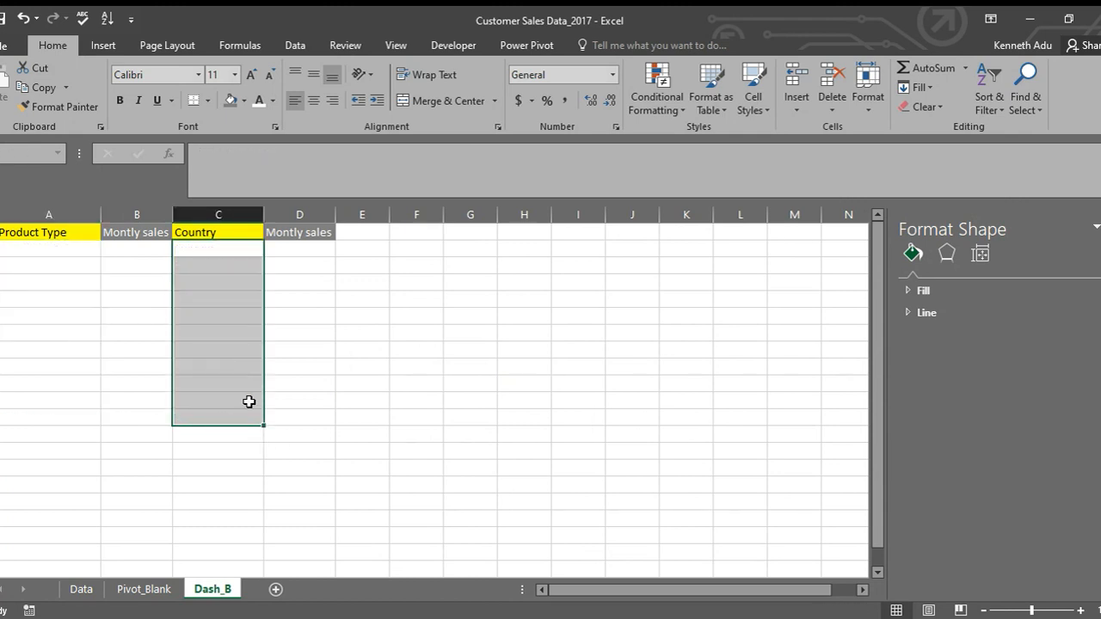
Step: Copy the product names from Air conditioner to Water Purifiers on Pivot_Blank into Dash_B from cell A2
click(77, 248)
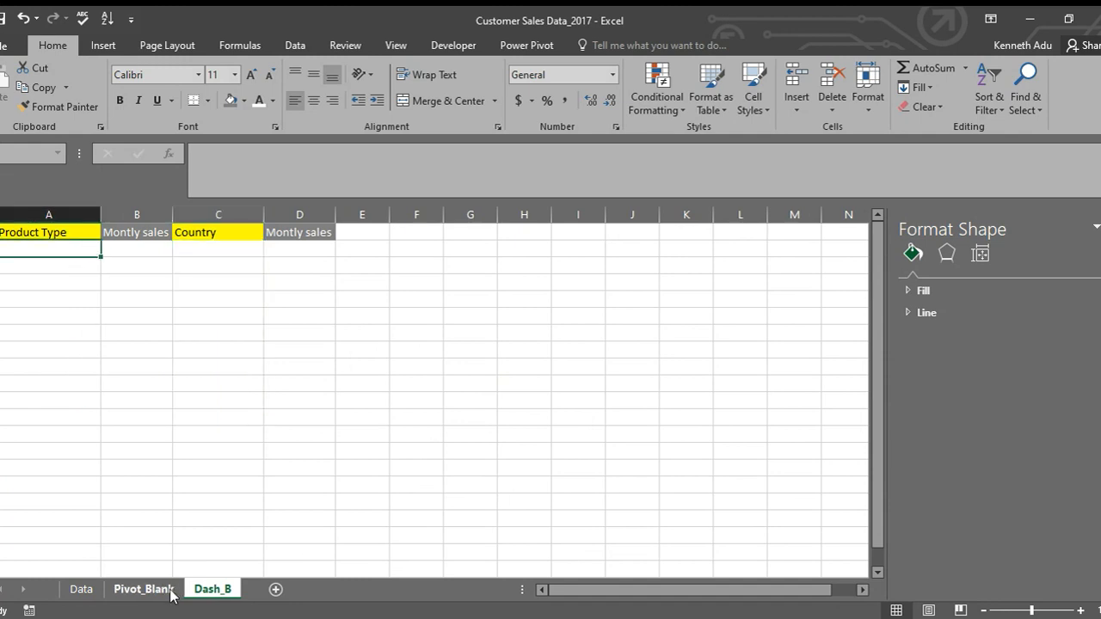
click(164, 590)
scroll(308, 380, up, 1)
click(375, 344)
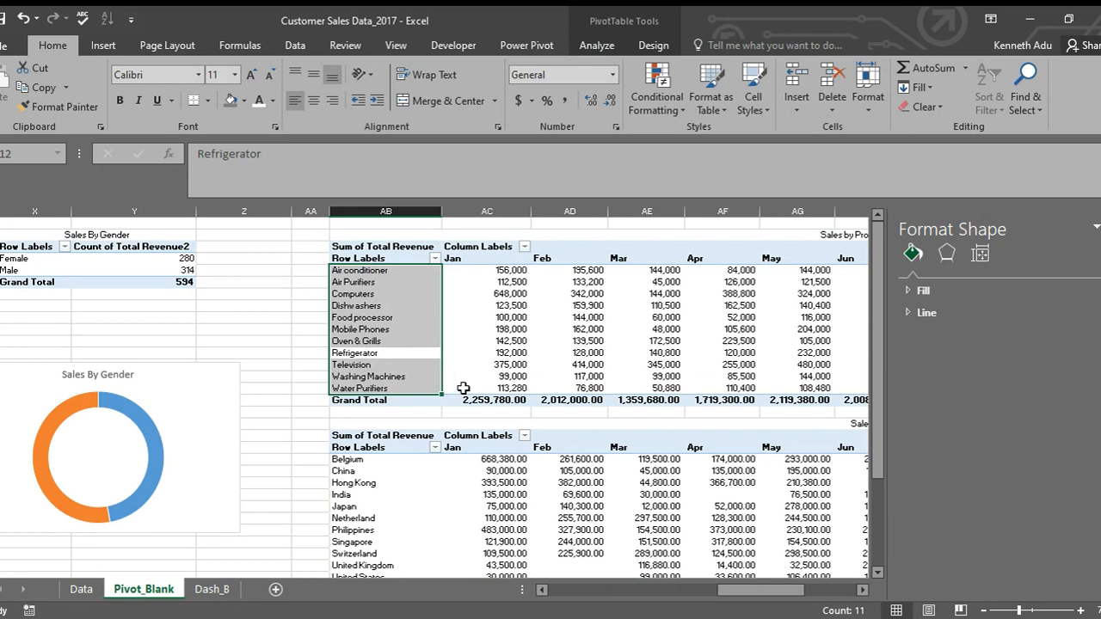
key(ctrl+c)
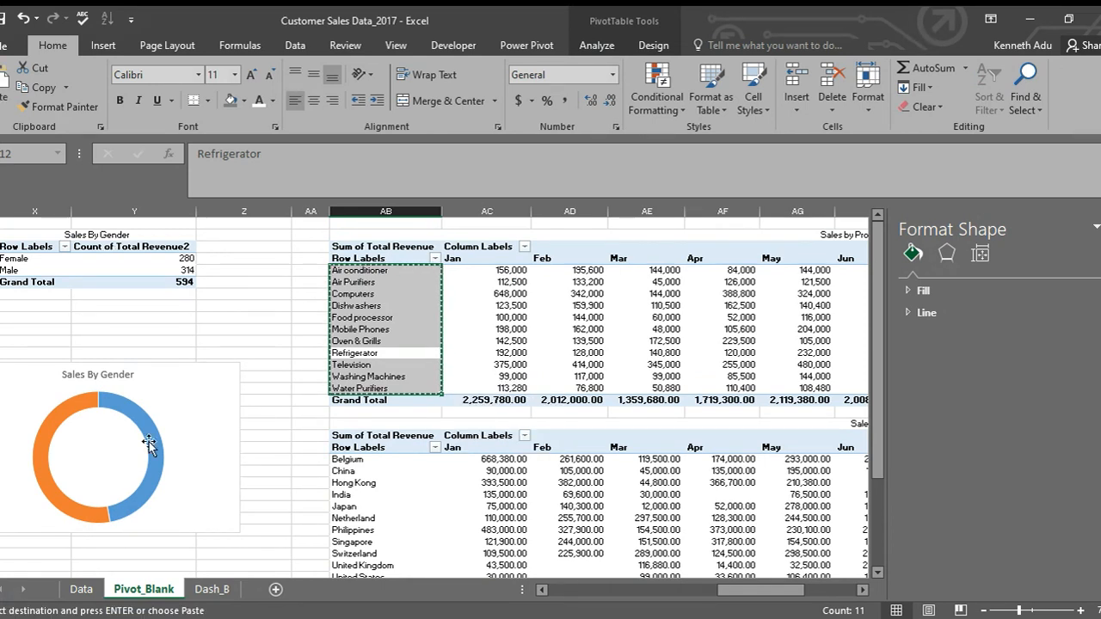
click(211, 589)
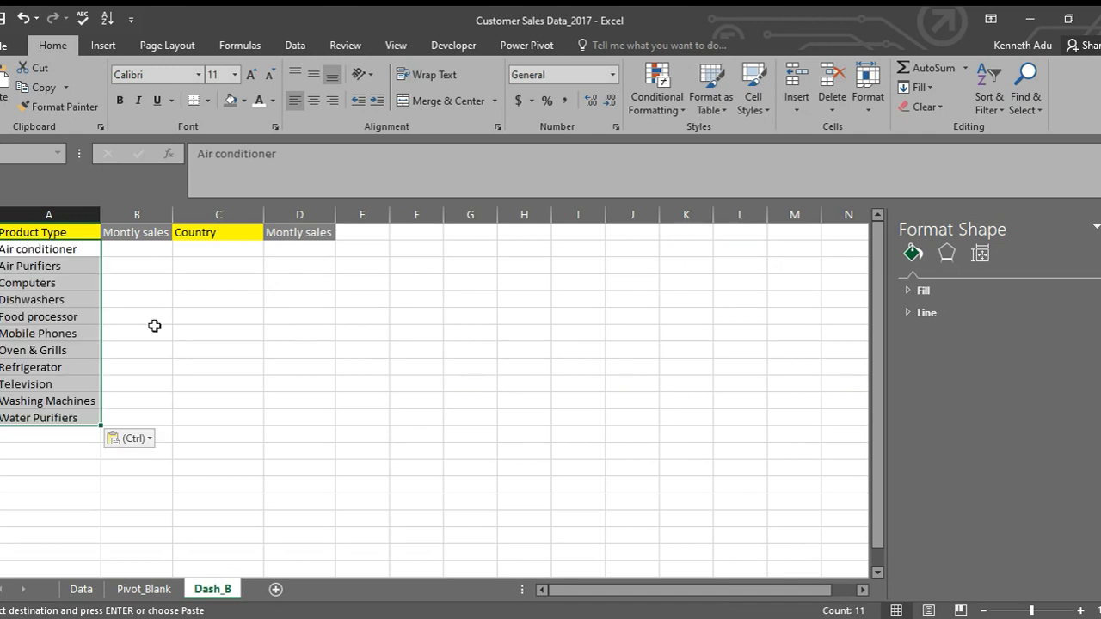
Step: Paste the Belgium to United States row labels from Pivot_Blank under the "Country" header on Dash_B, starting at C2
click(144, 589)
click(303, 397)
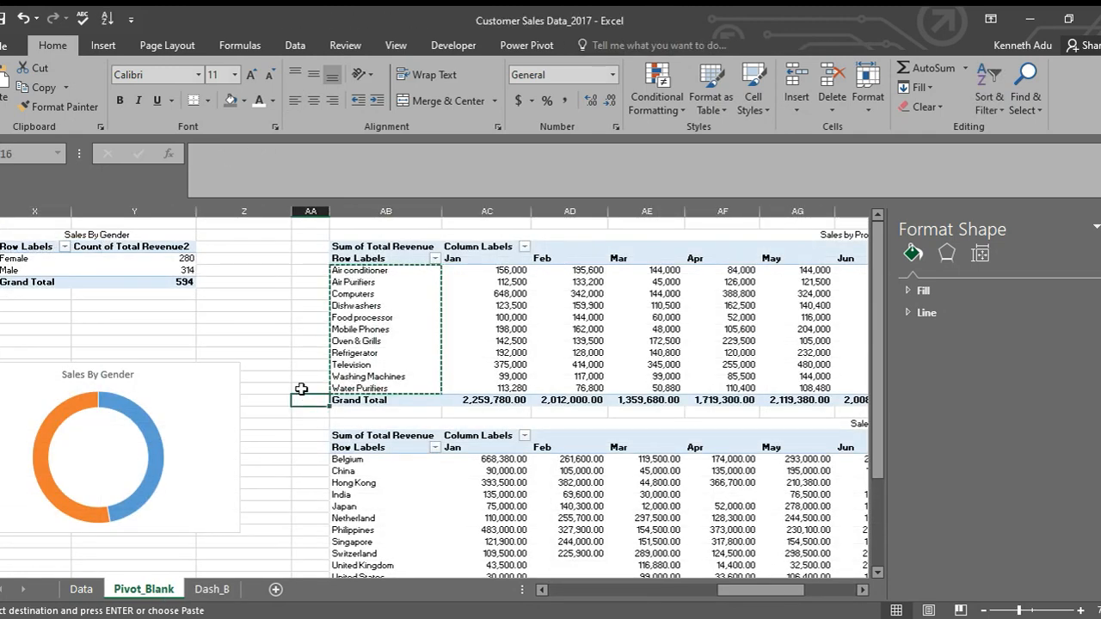
key(Escape)
scroll(403, 420, down, 1)
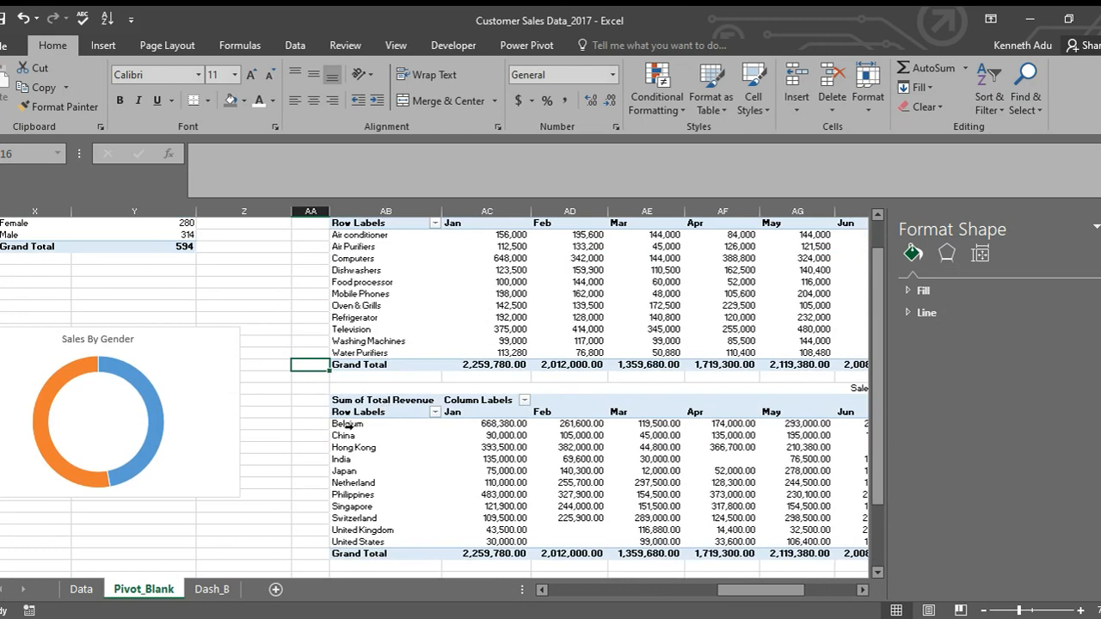
click(355, 424)
drag(355, 425, 361, 543)
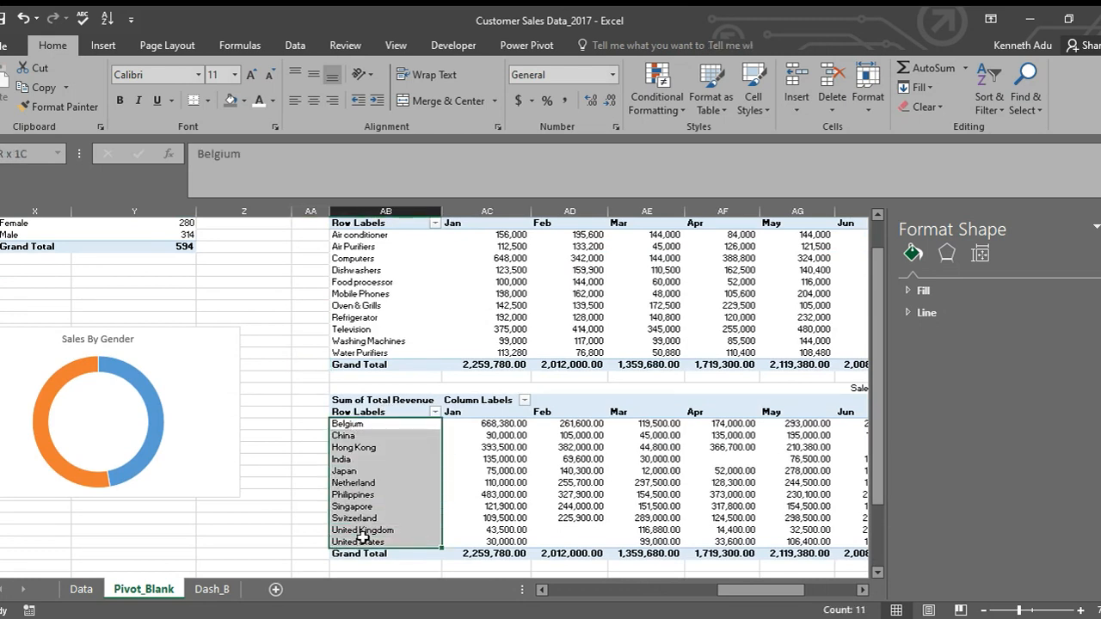
key(ctrl+c)
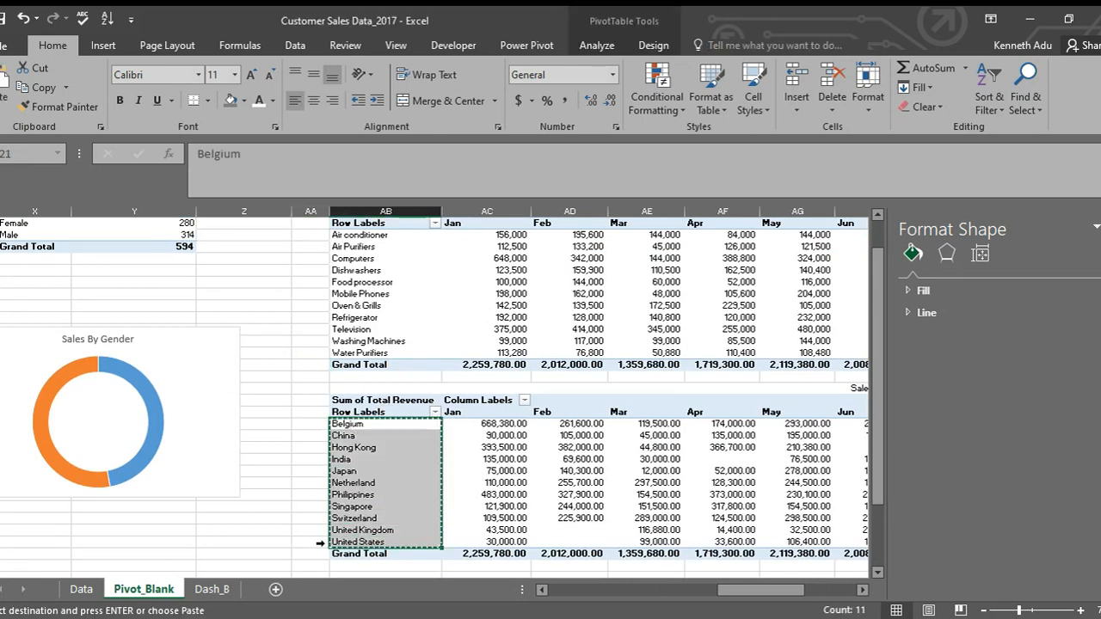
click(212, 589)
click(219, 253)
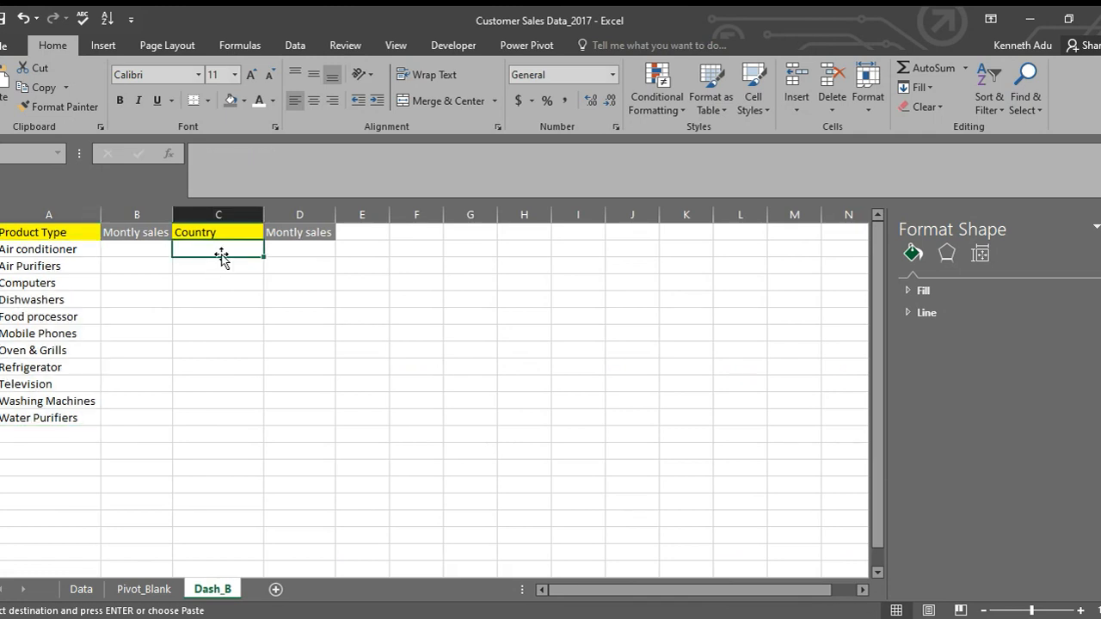
key(ctrl+v)
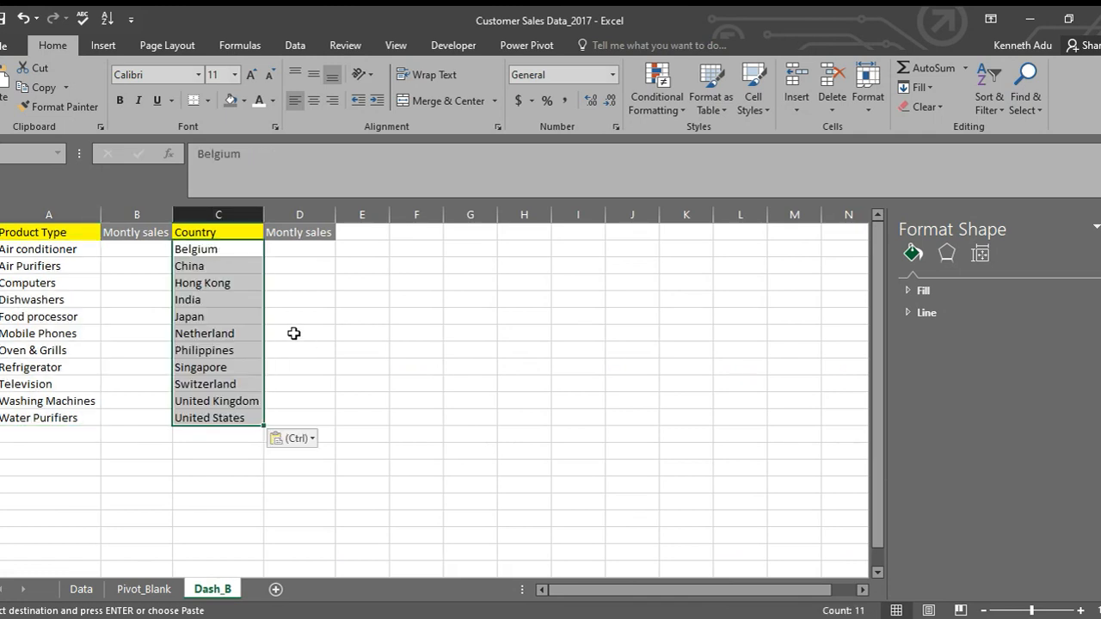
click(325, 366)
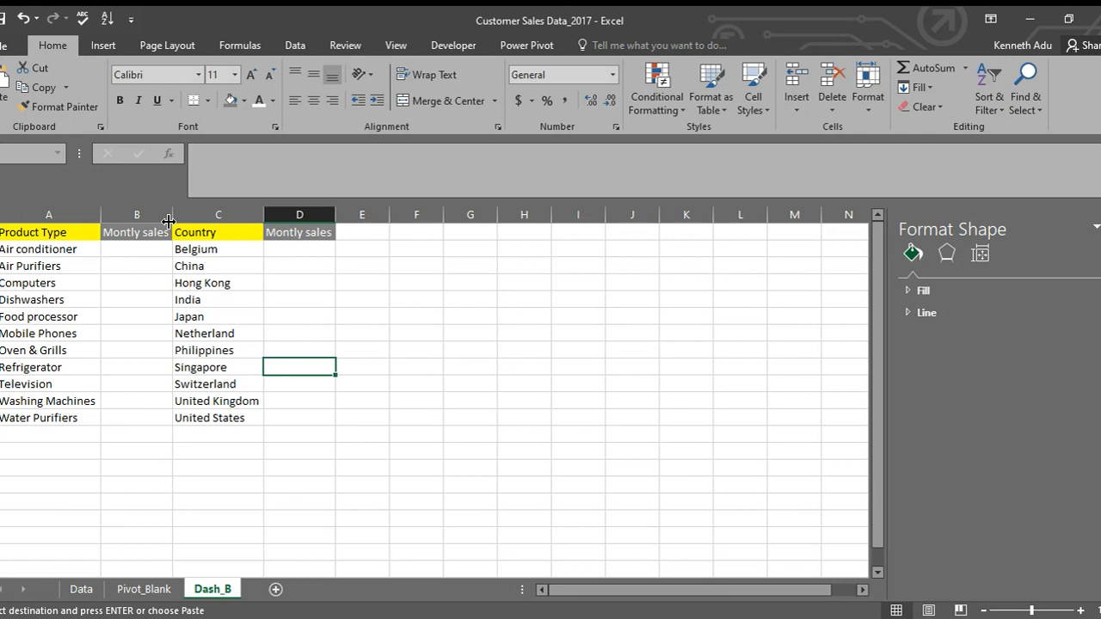
Step: Start a Line sparkline for B2 and use the Air conditioner sales from Jan to Dec on Pivot_Blank as its data range
click(163, 265)
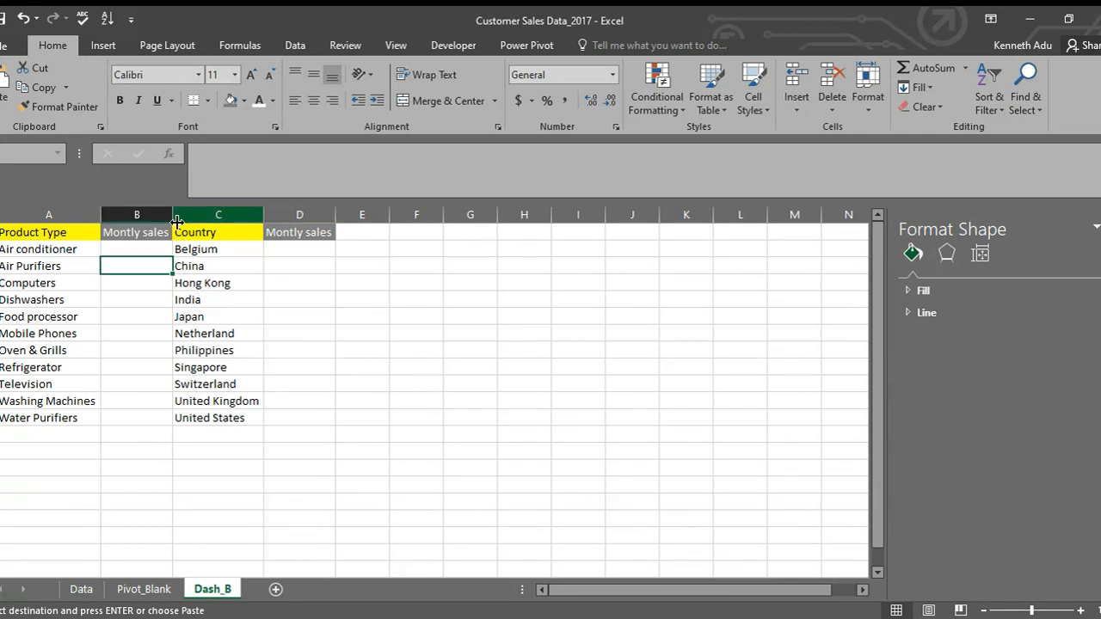
click(128, 246)
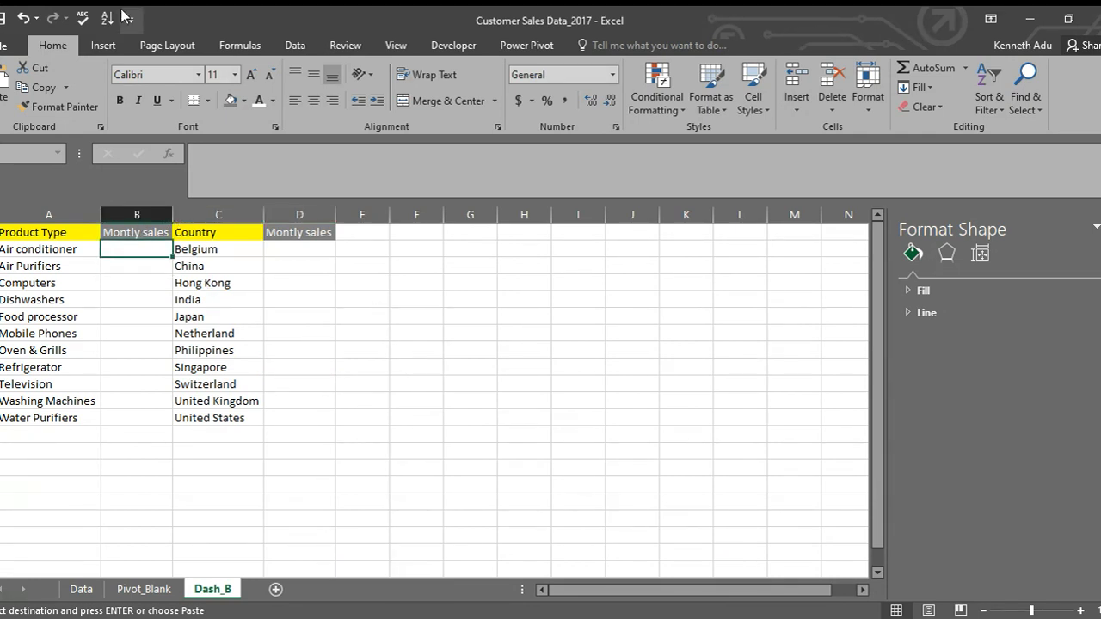
click(103, 45)
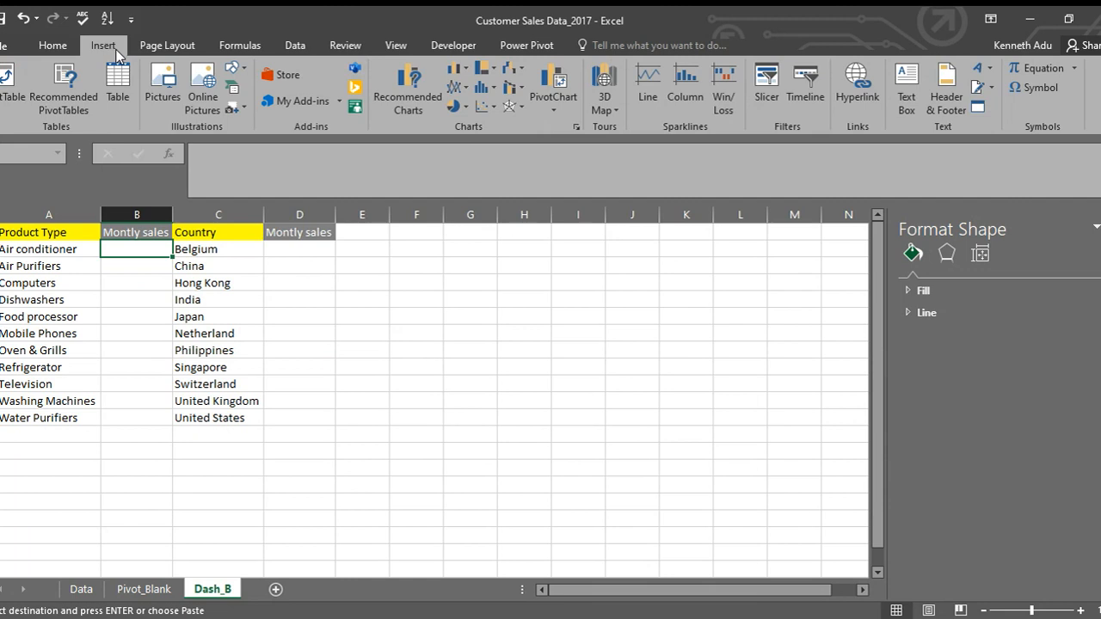
click(652, 89)
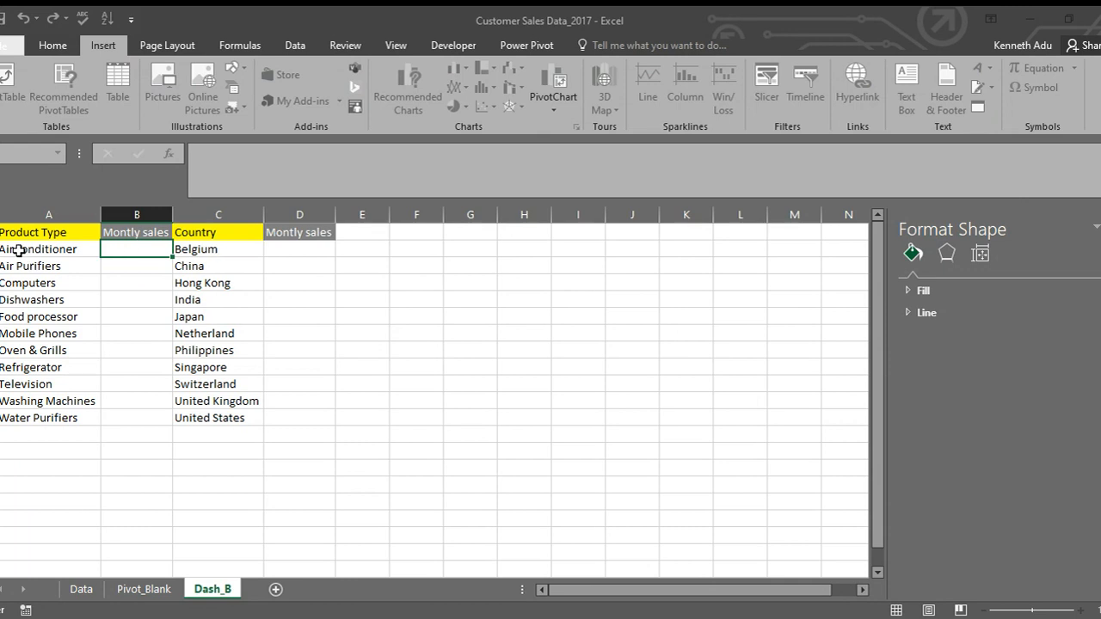
click(147, 589)
scroll(784, 514, up, 1)
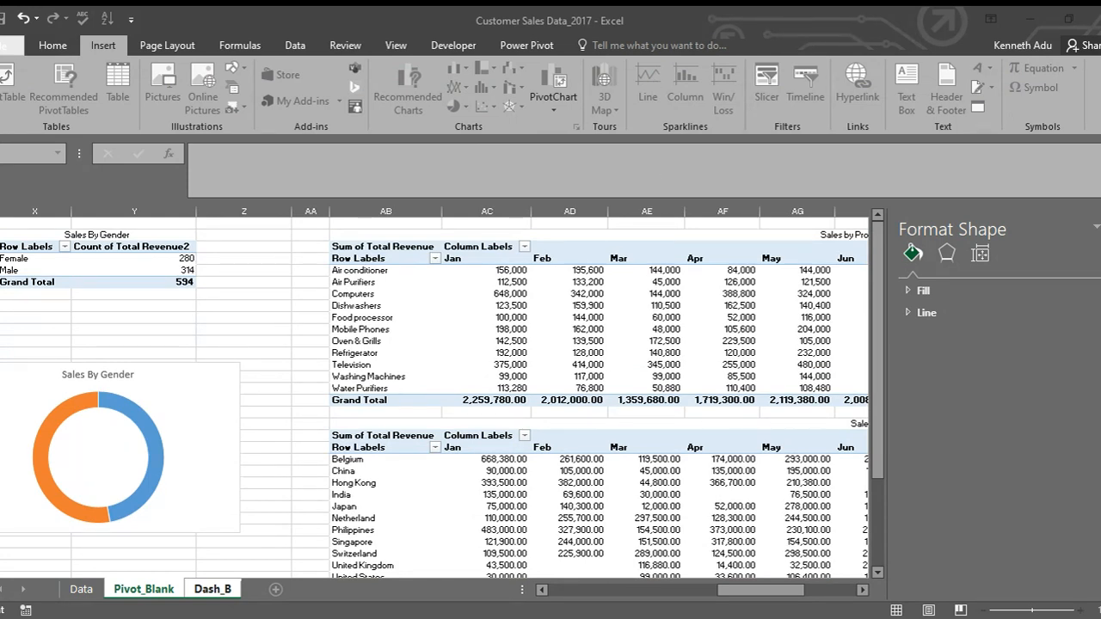
click(508, 271)
key(ctrl+c)
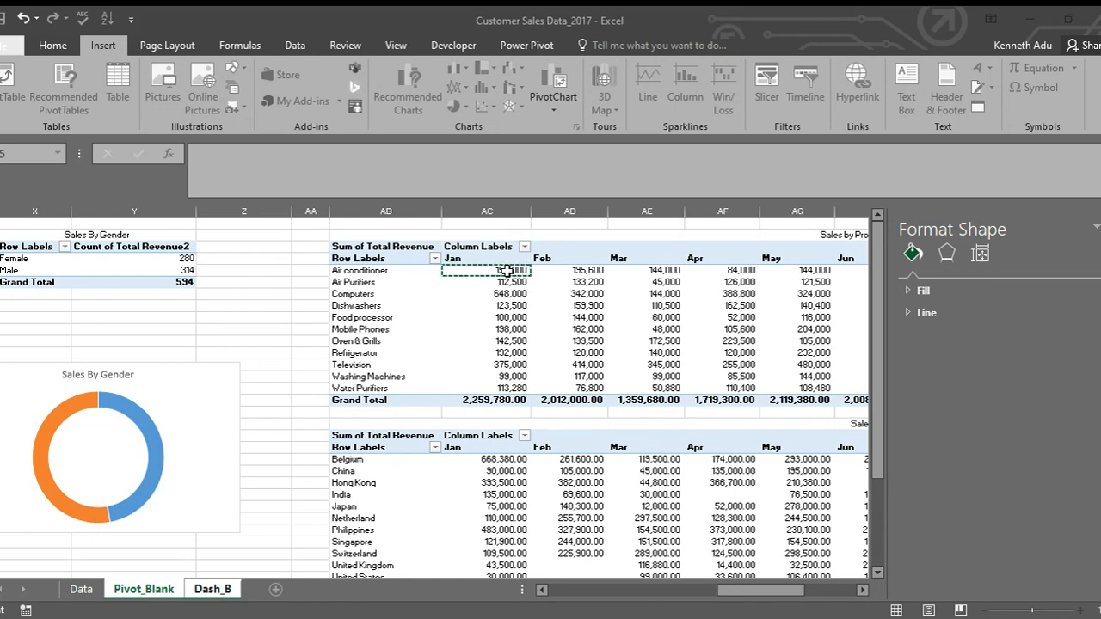
key(ctrl+shift+Right)
key(ctrl+c)
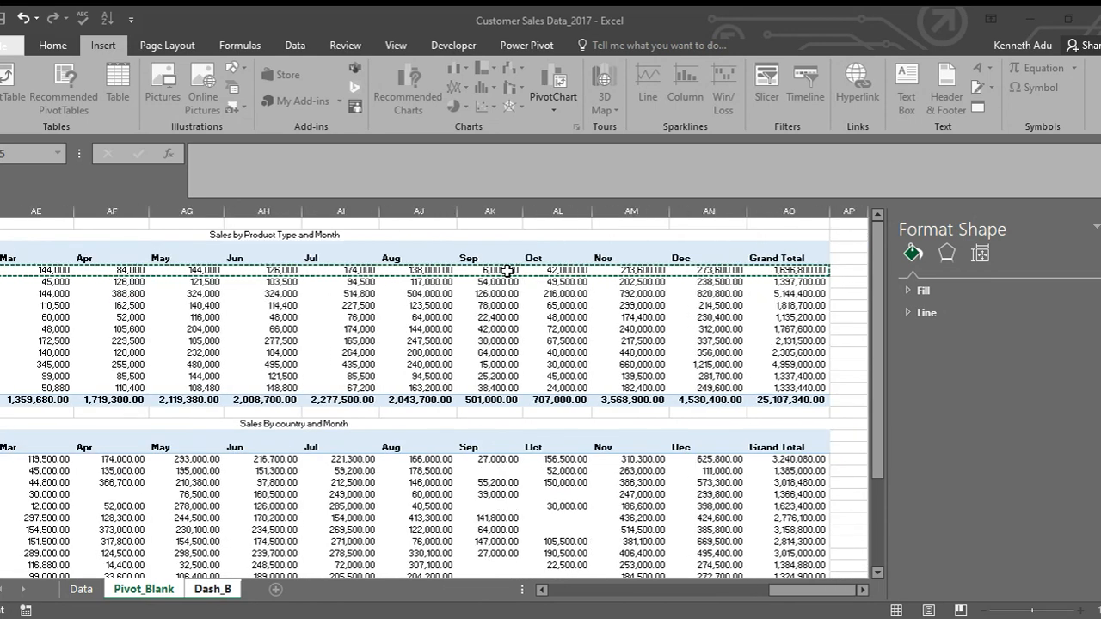
key(shift+Left)
key(ctrl+c)
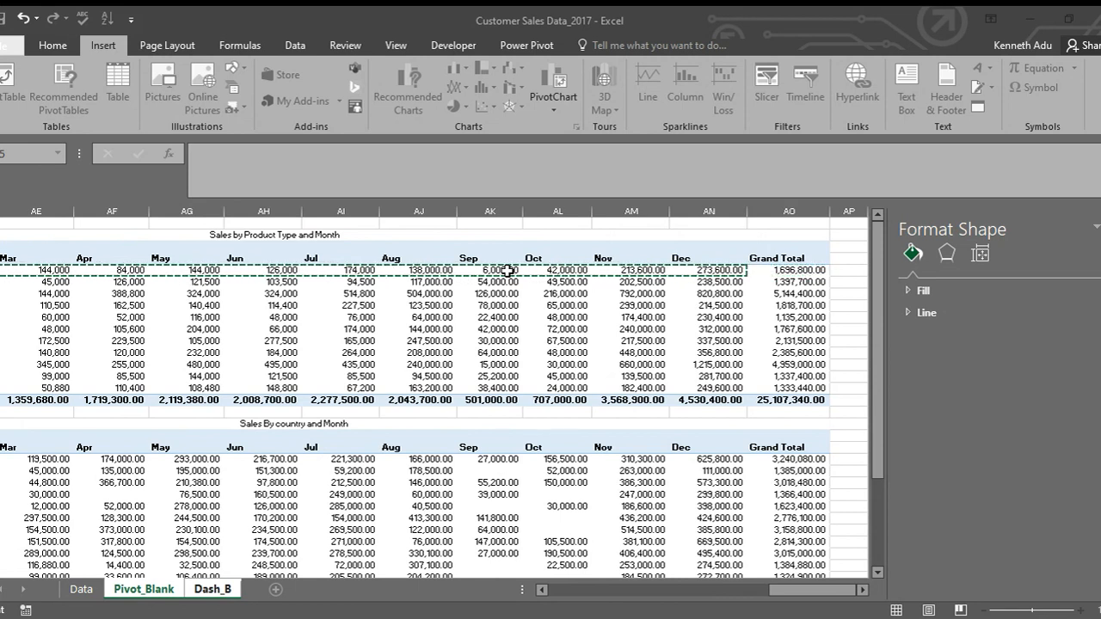
Step: Set B2 on Dash_B as the sparkline's location and create it beside Air conditioner
click(811, 323)
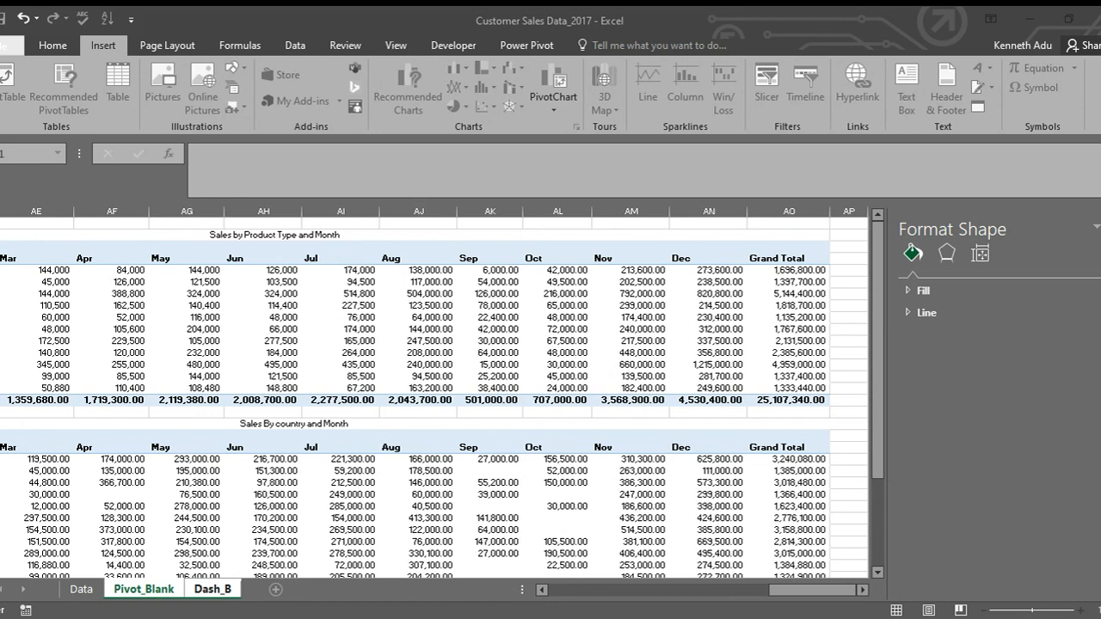
key(Tab)
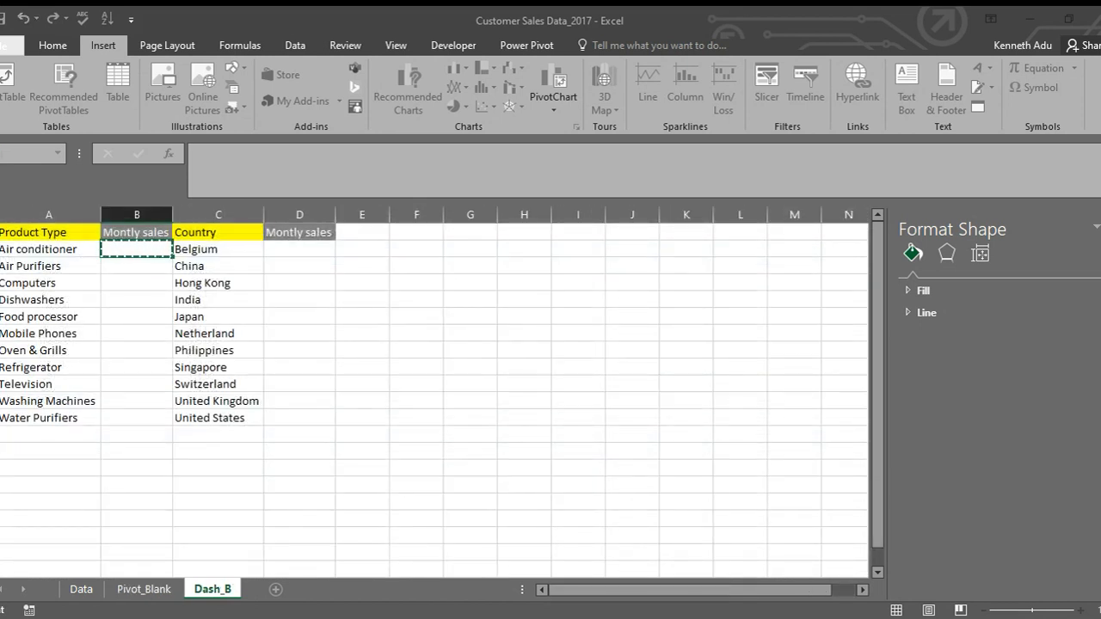
key(BackSpace)
click(146, 244)
key(Return)
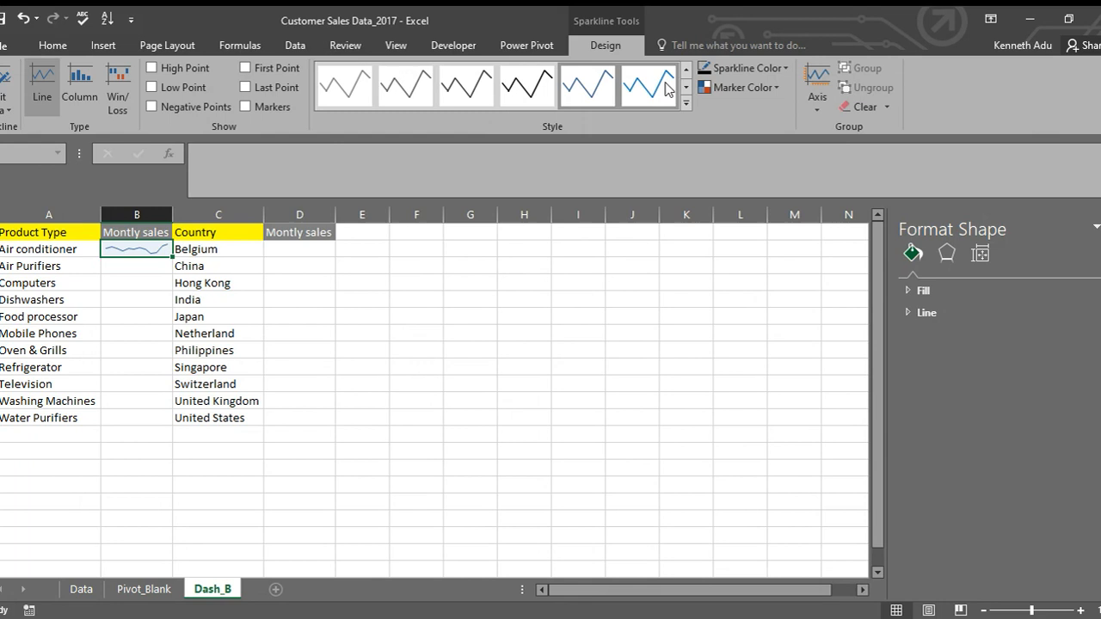
Step: Apply a bright blue line style to the B2 sparkline, and try light green and theme blue as its line color
click(685, 103)
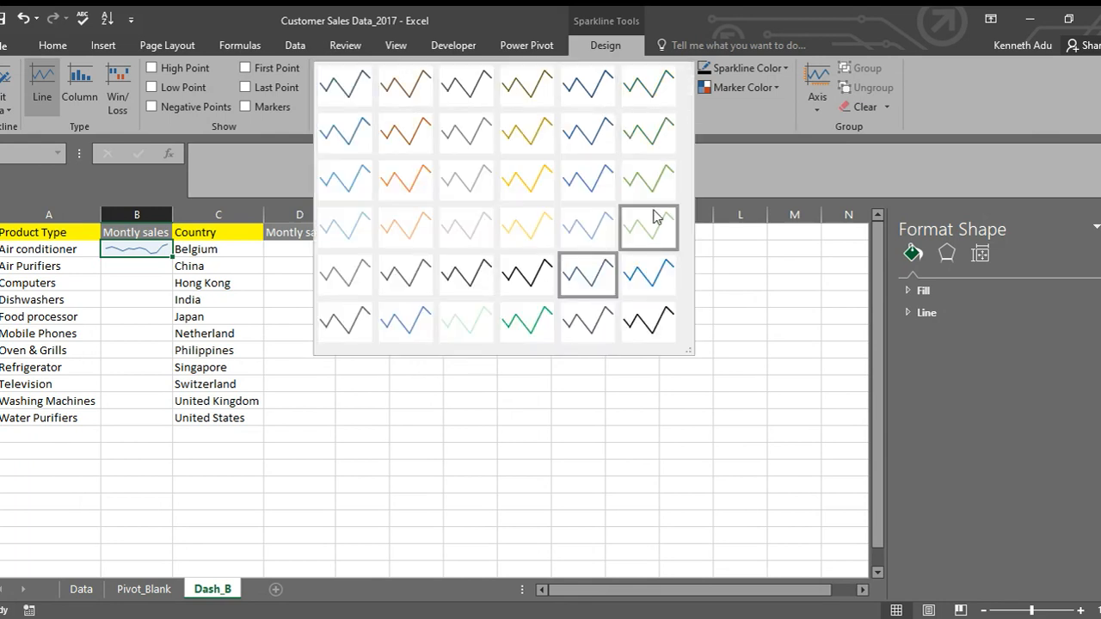
click(651, 274)
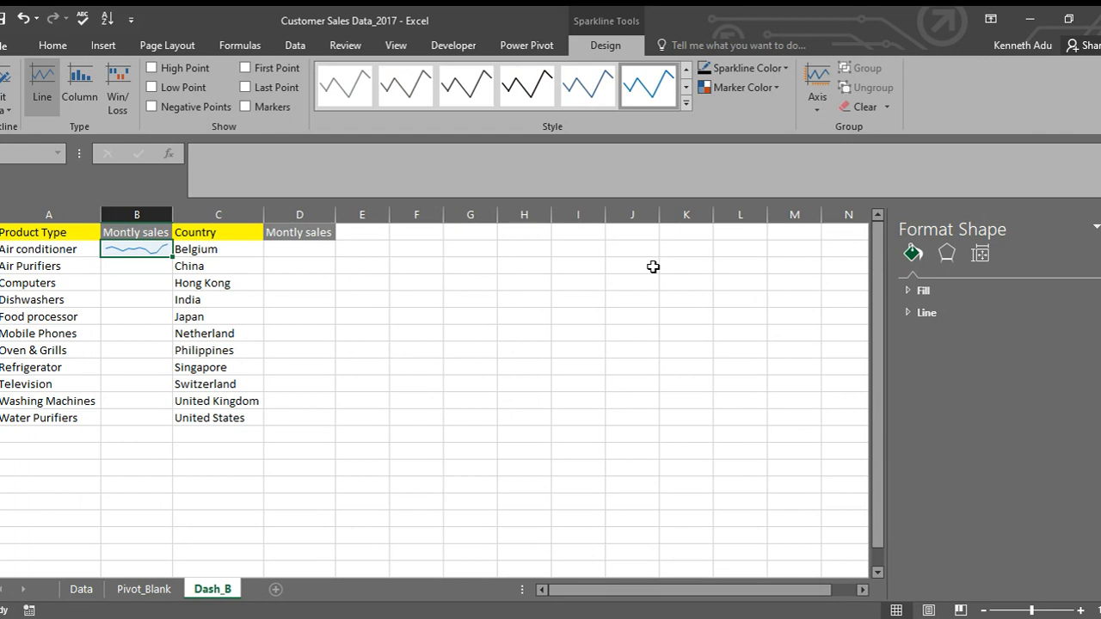
click(786, 69)
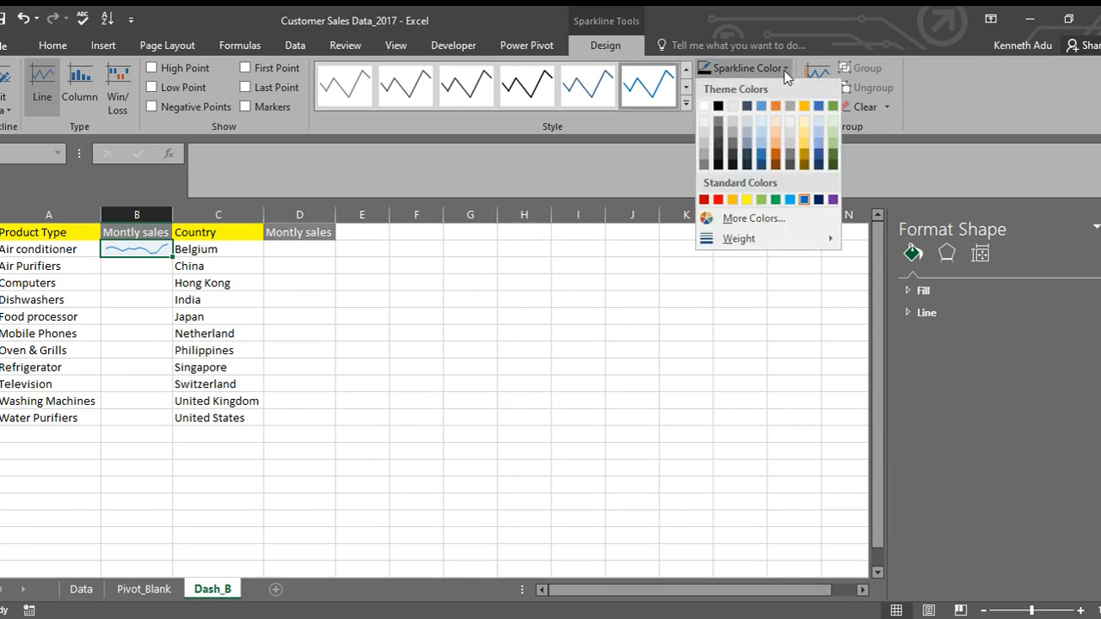
click(762, 201)
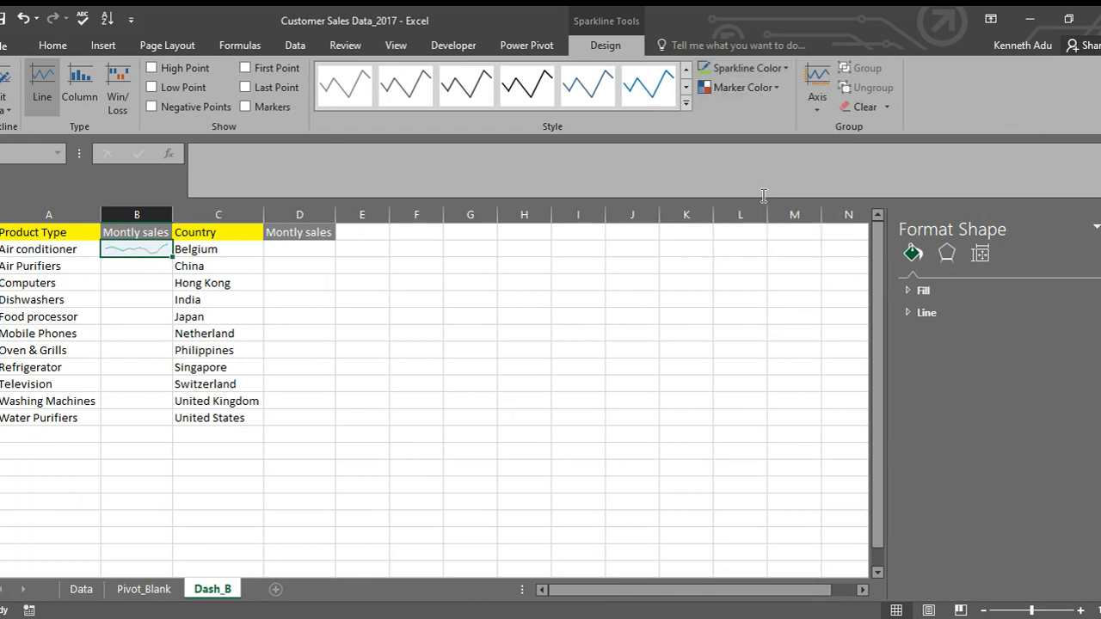
click(782, 69)
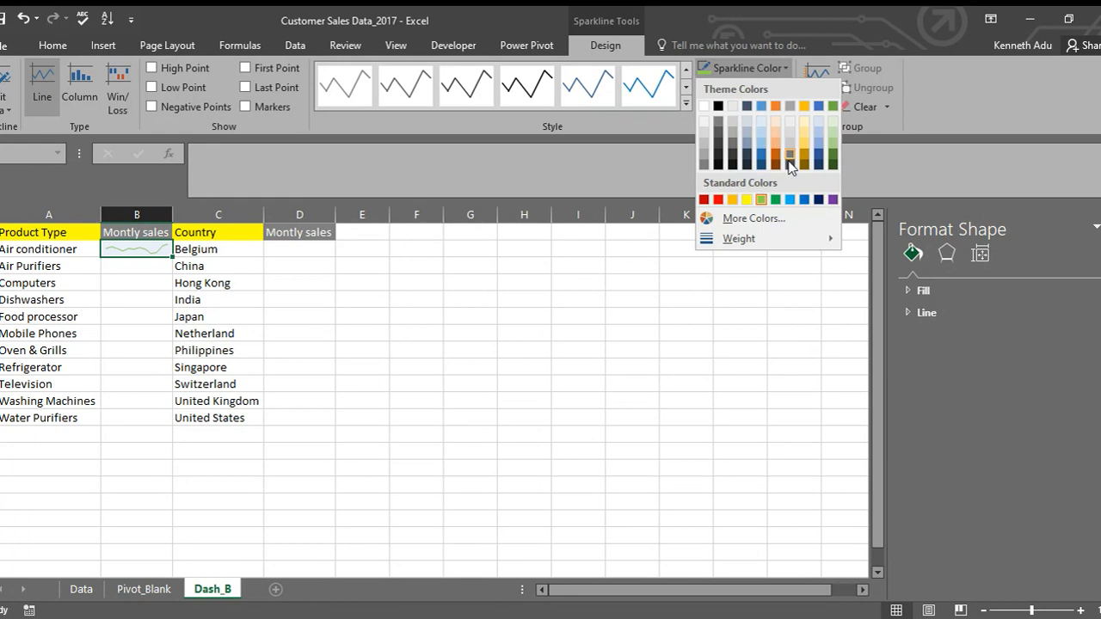
click(763, 106)
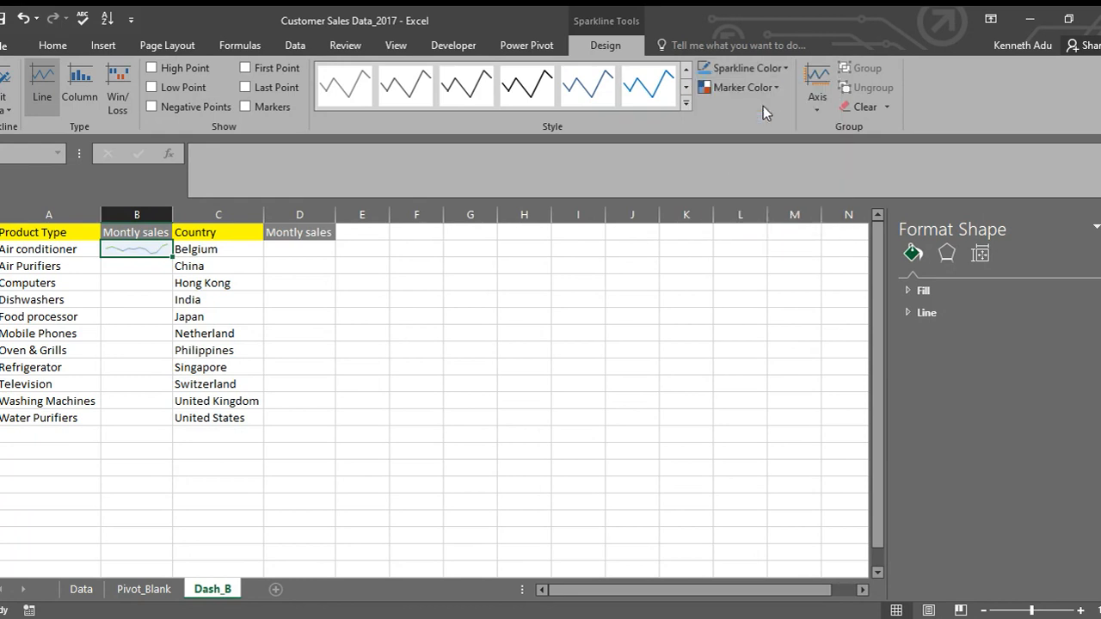
Step: Mark the high point and the low point of the B2 sparkline in red
click(778, 88)
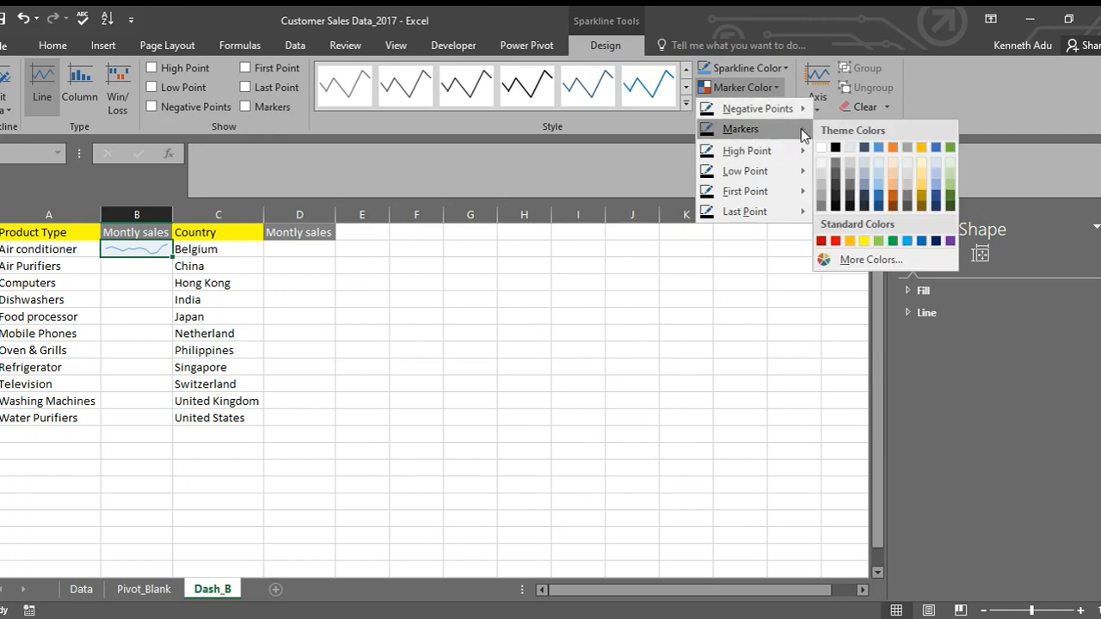
mouse_move(800, 151)
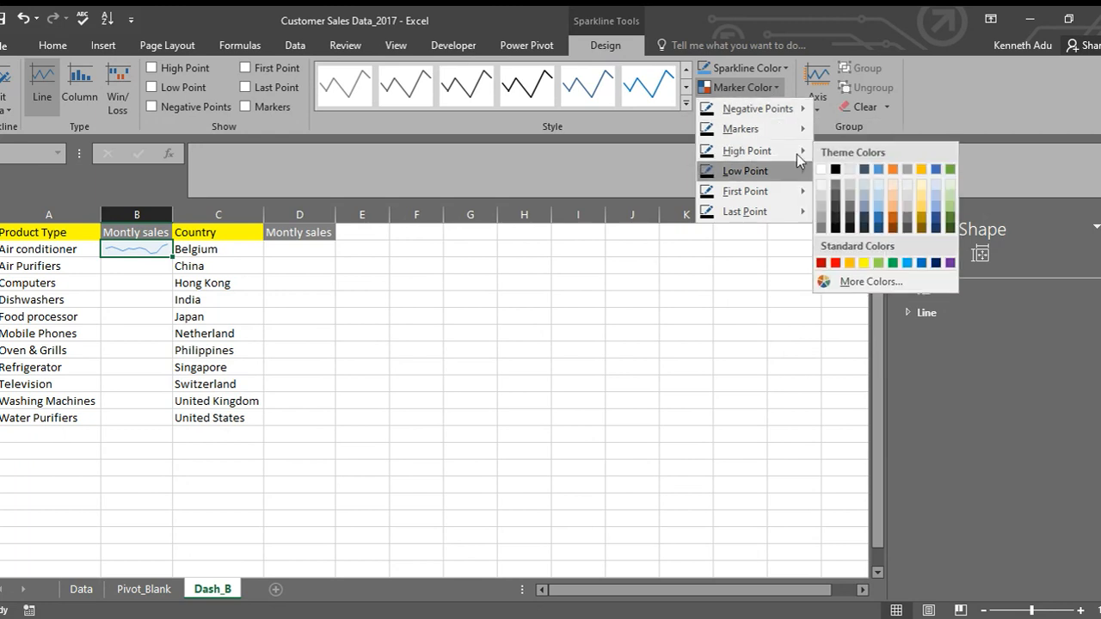
click(835, 263)
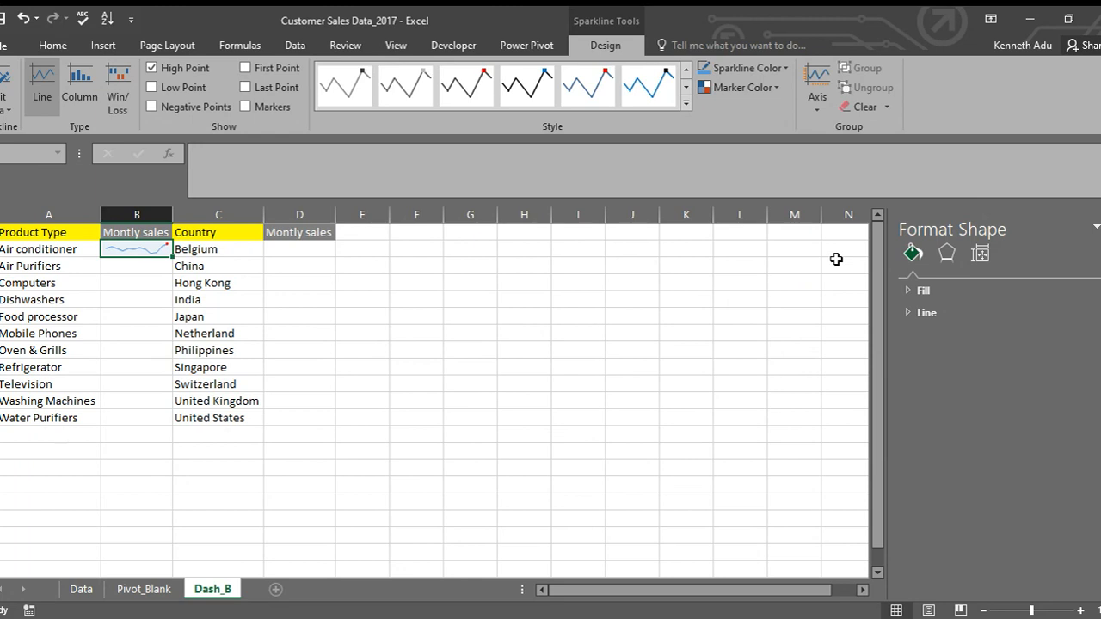
click(766, 89)
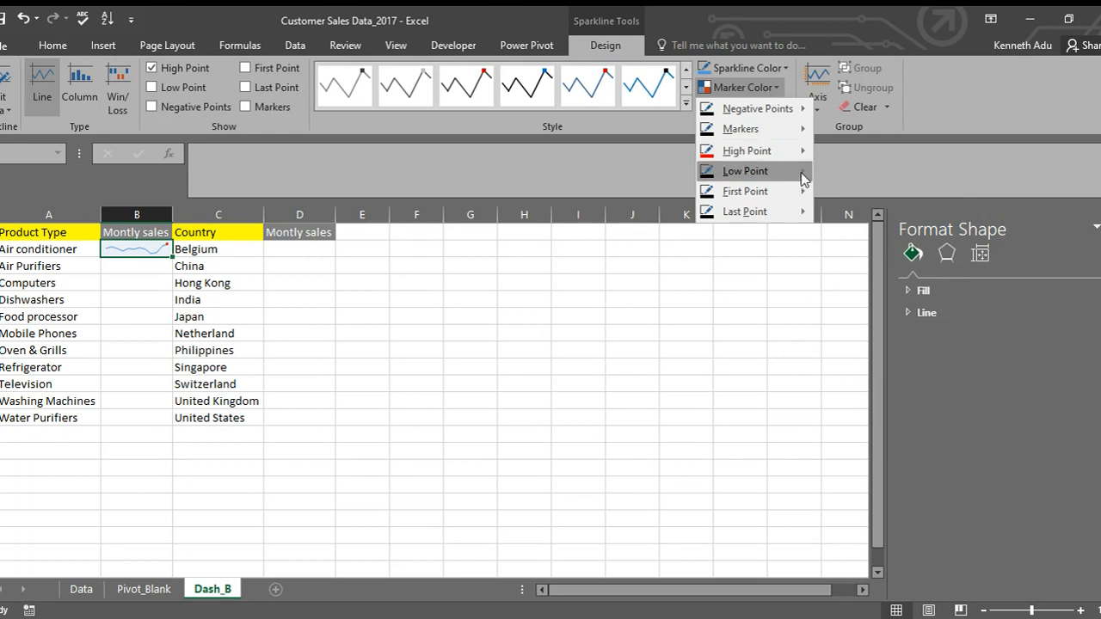
mouse_move(801, 176)
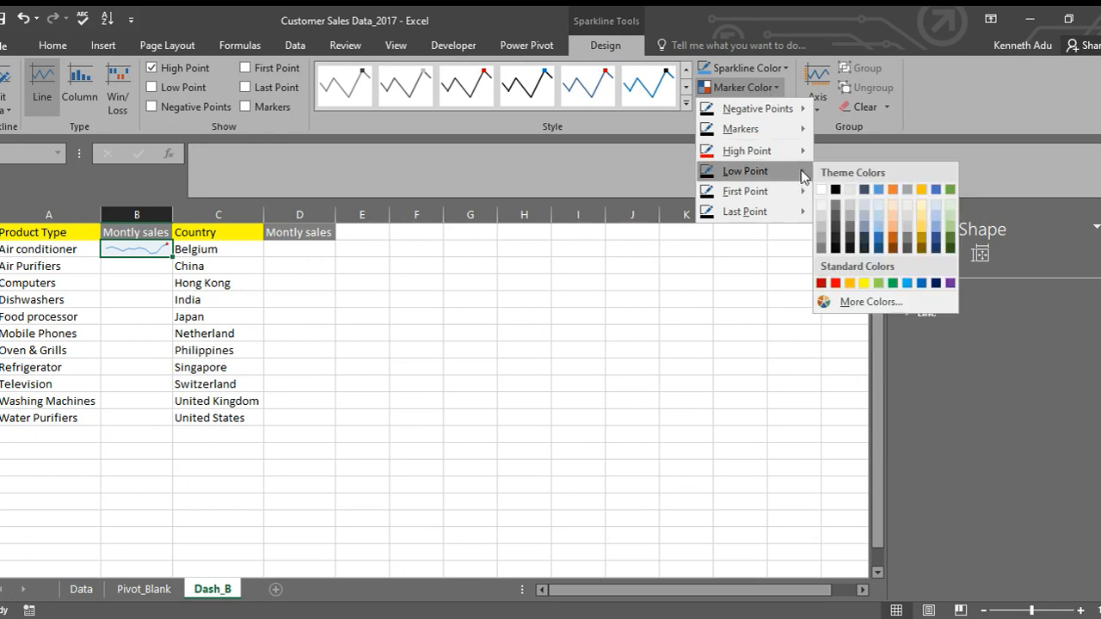
click(835, 283)
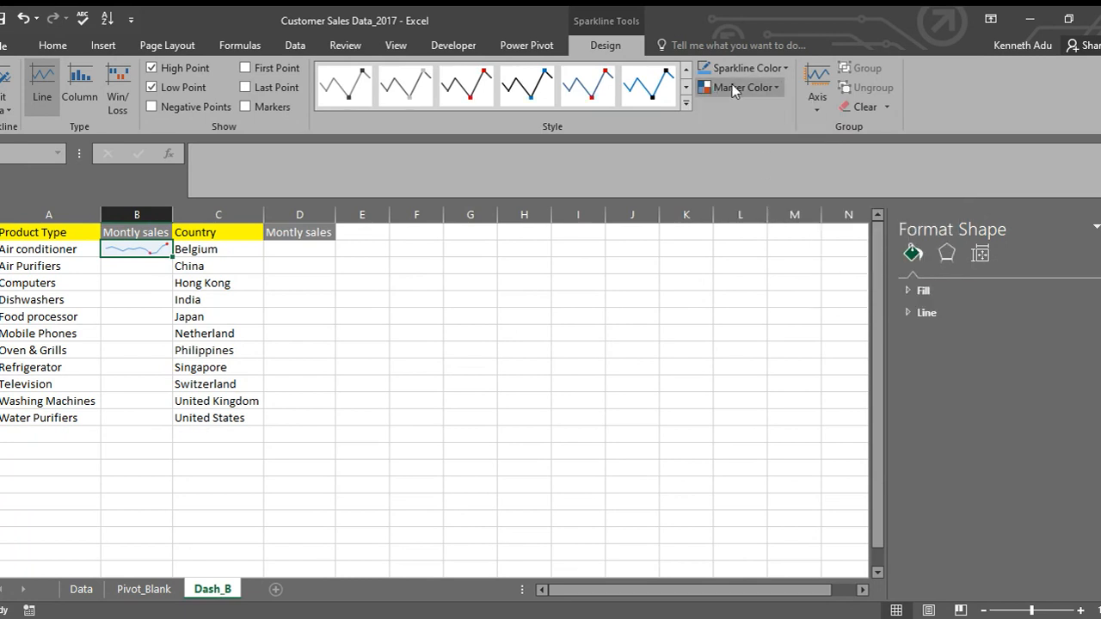
Step: Change the high point marker of the B2 sparkline to light green
click(777, 89)
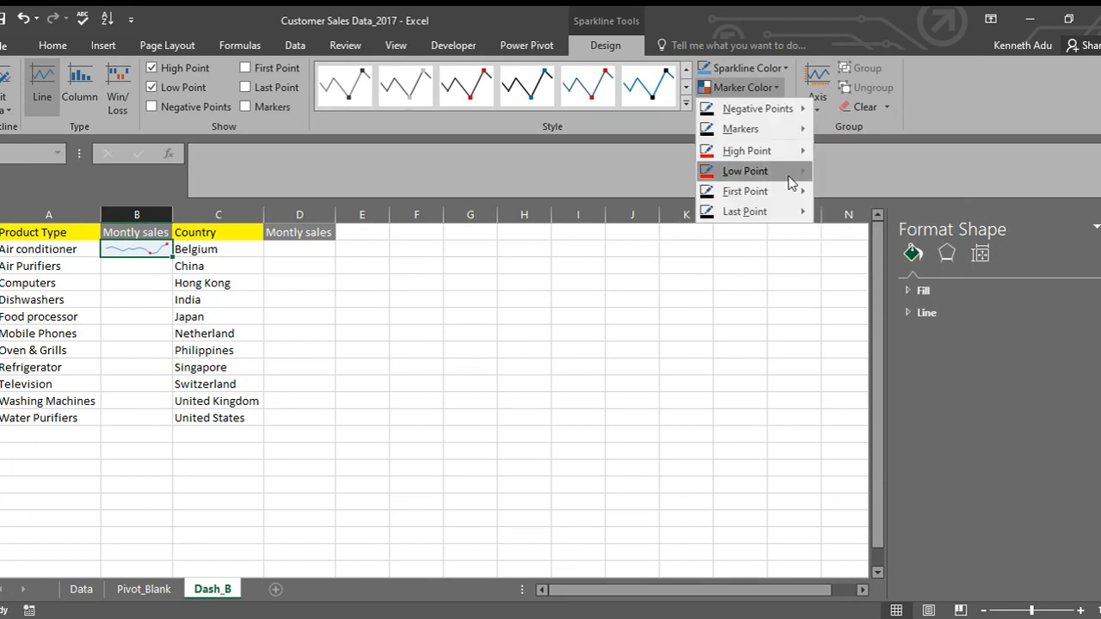
mouse_move(804, 151)
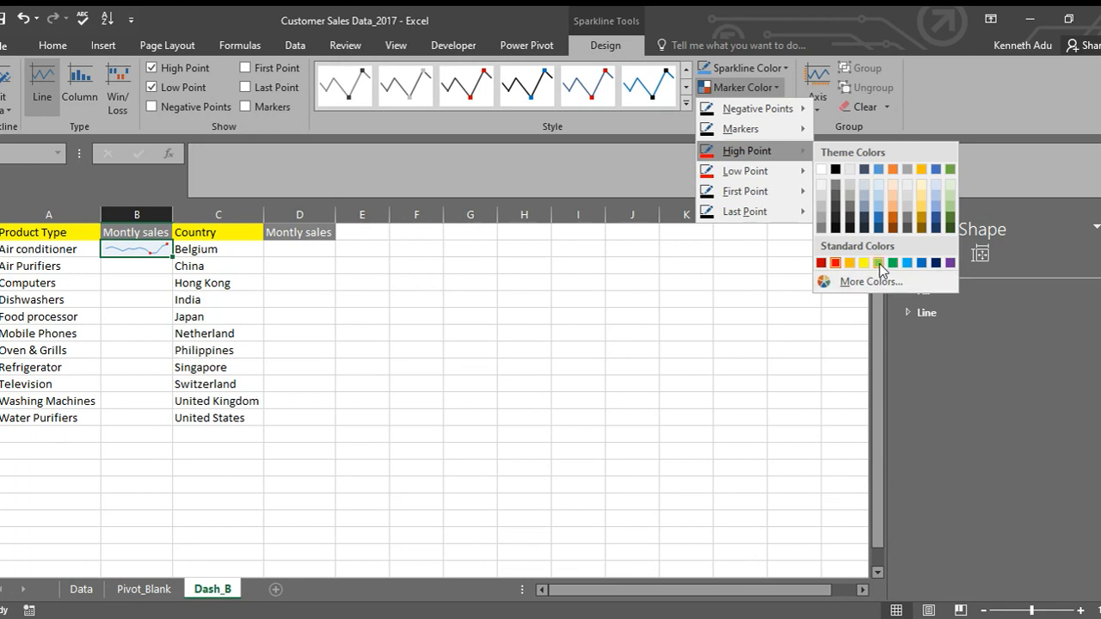
click(878, 263)
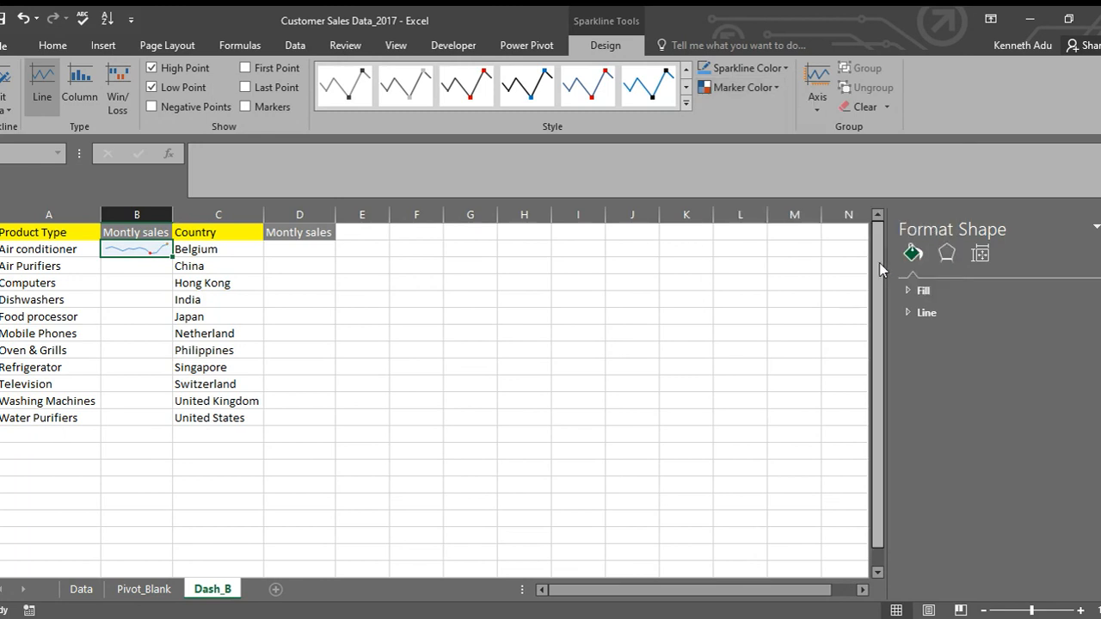
Step: Show markers on the B2 sparkline in a dark gold theme color
click(775, 87)
mouse_move(776, 131)
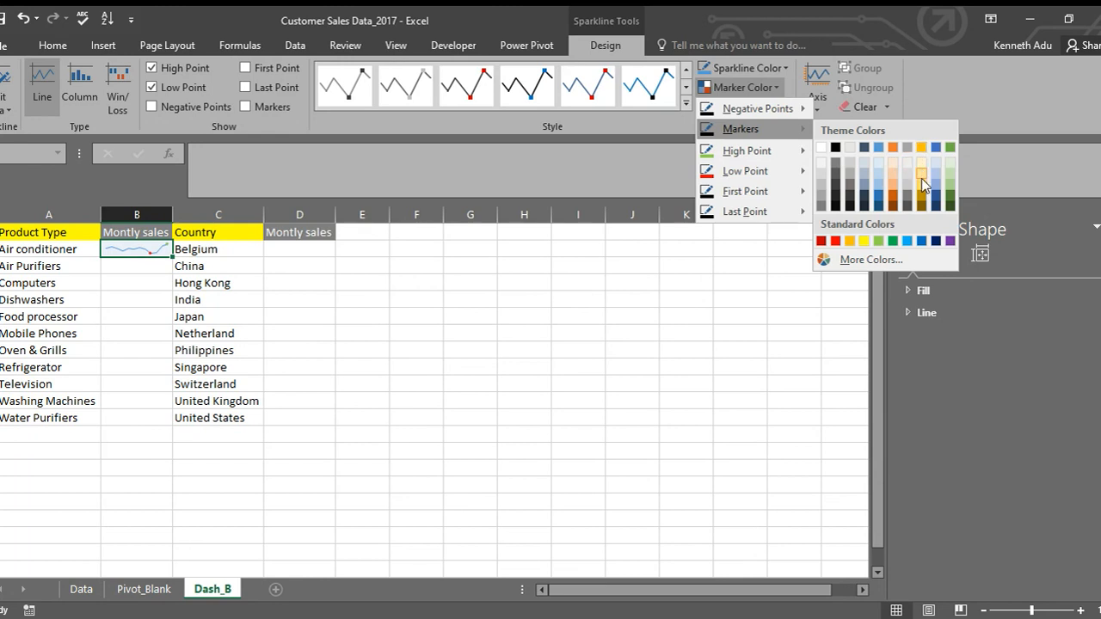
click(921, 196)
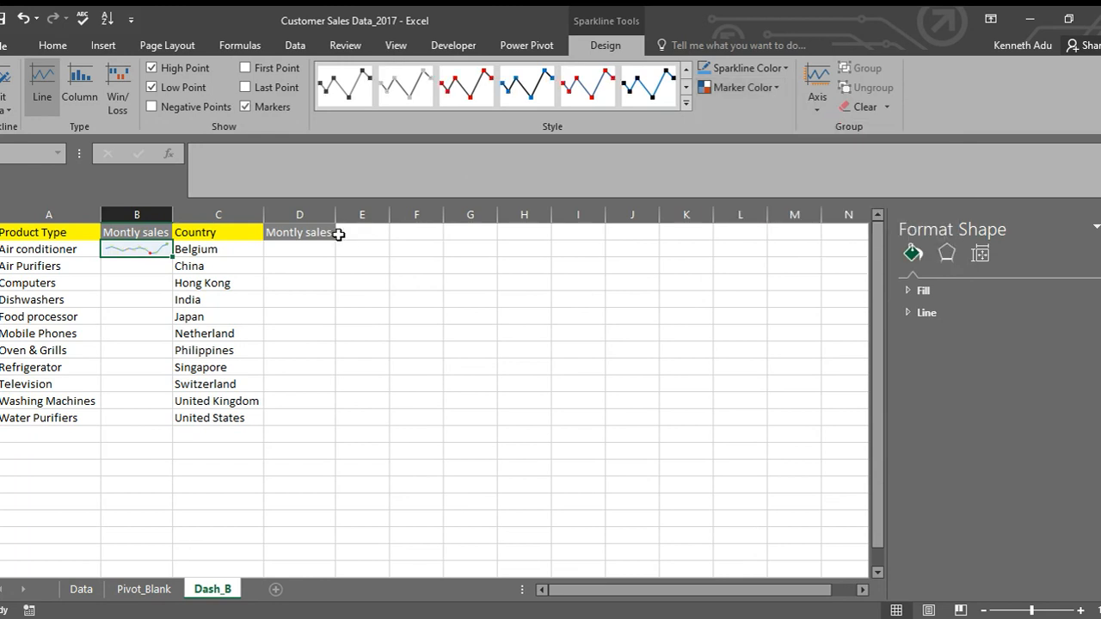
click(315, 302)
click(137, 248)
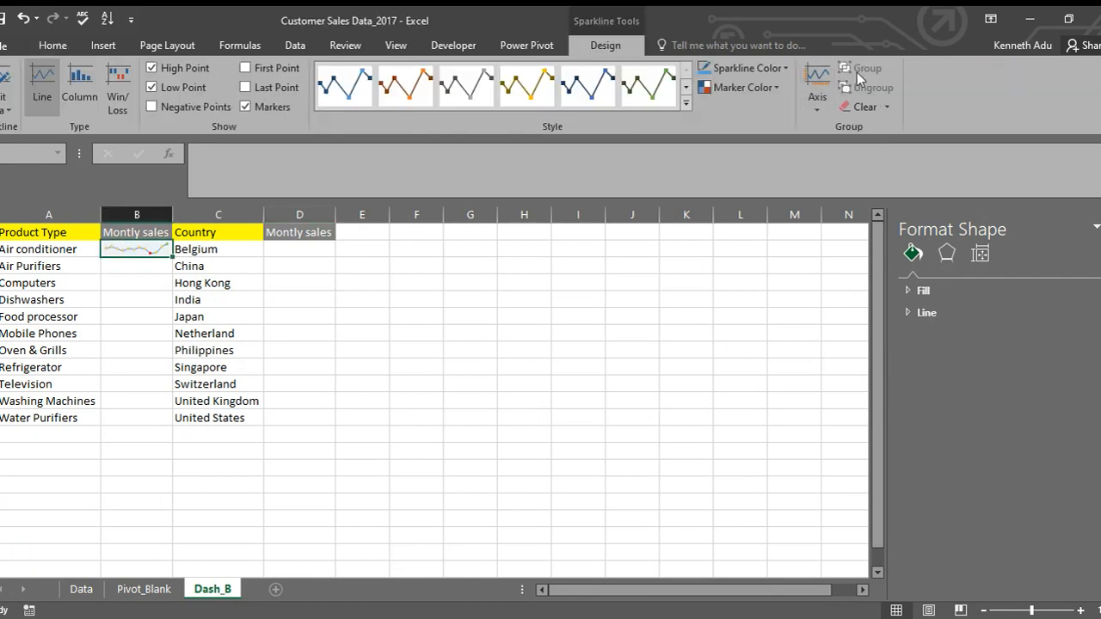
Step: Set the line color of the B2 sparkline to the standard blue
click(785, 69)
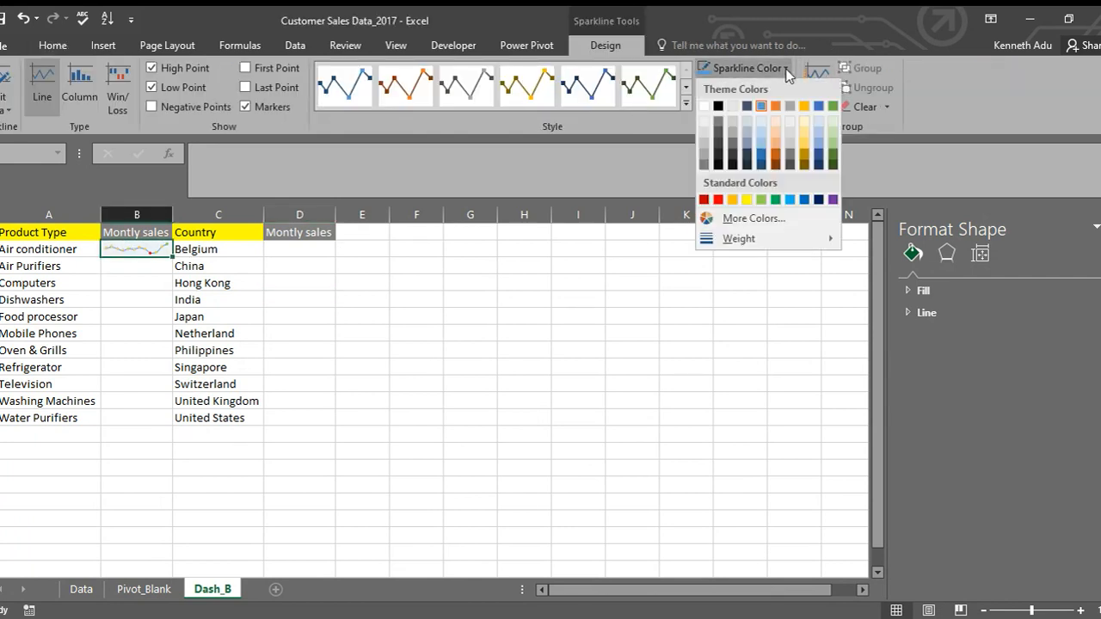
click(803, 201)
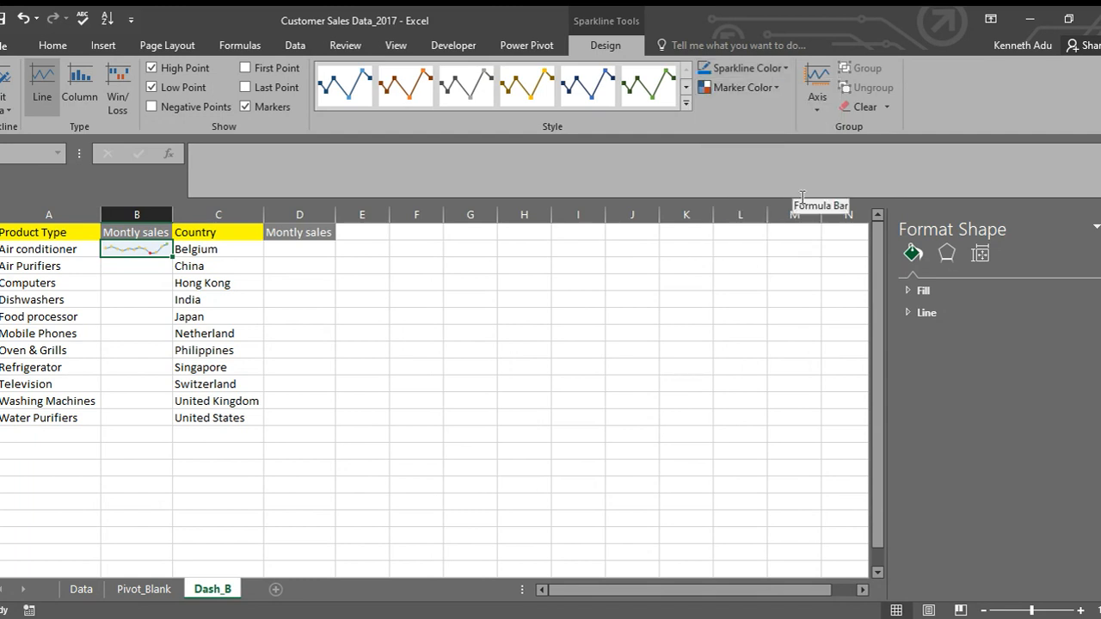
click(367, 315)
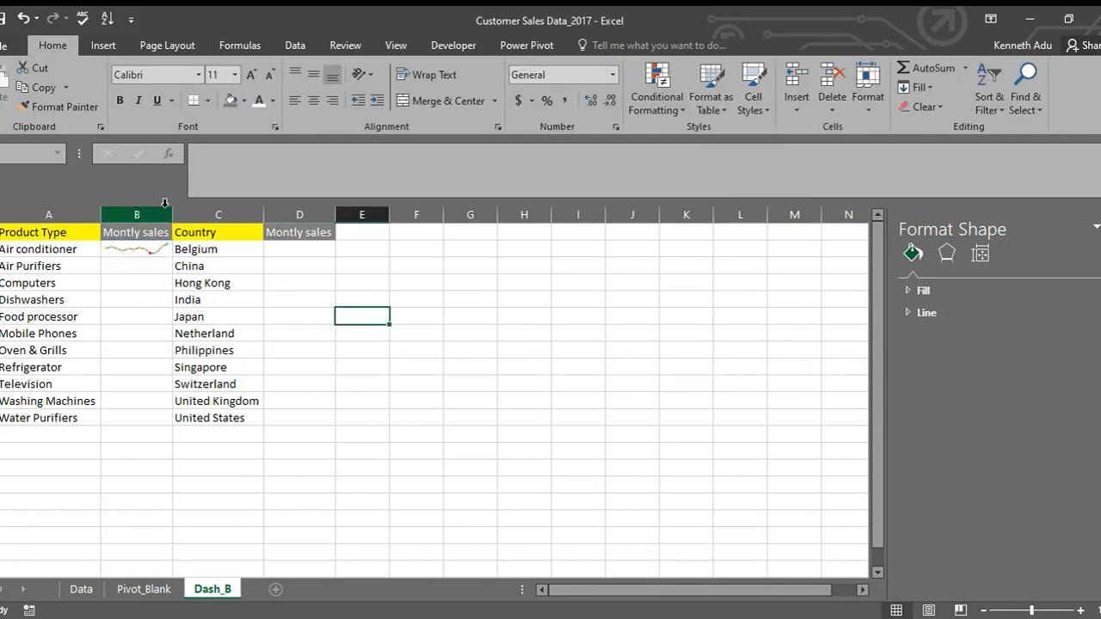
Step: Widen column B by about half and fill the B2 sparkline down to B12 beside Water Purifiers
drag(173, 214, 204, 213)
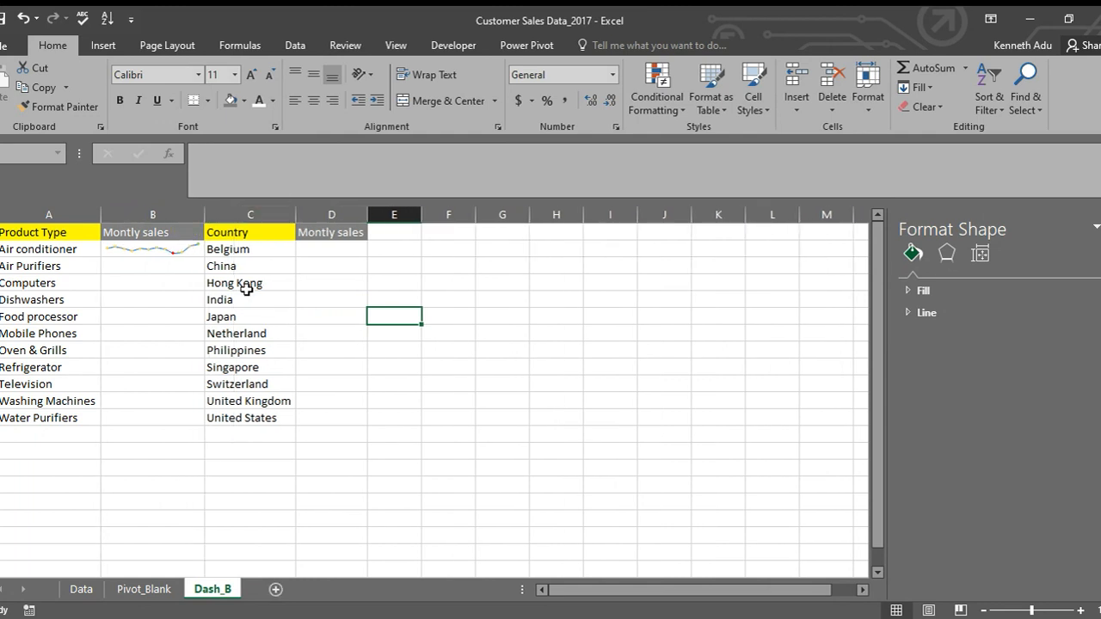
click(179, 246)
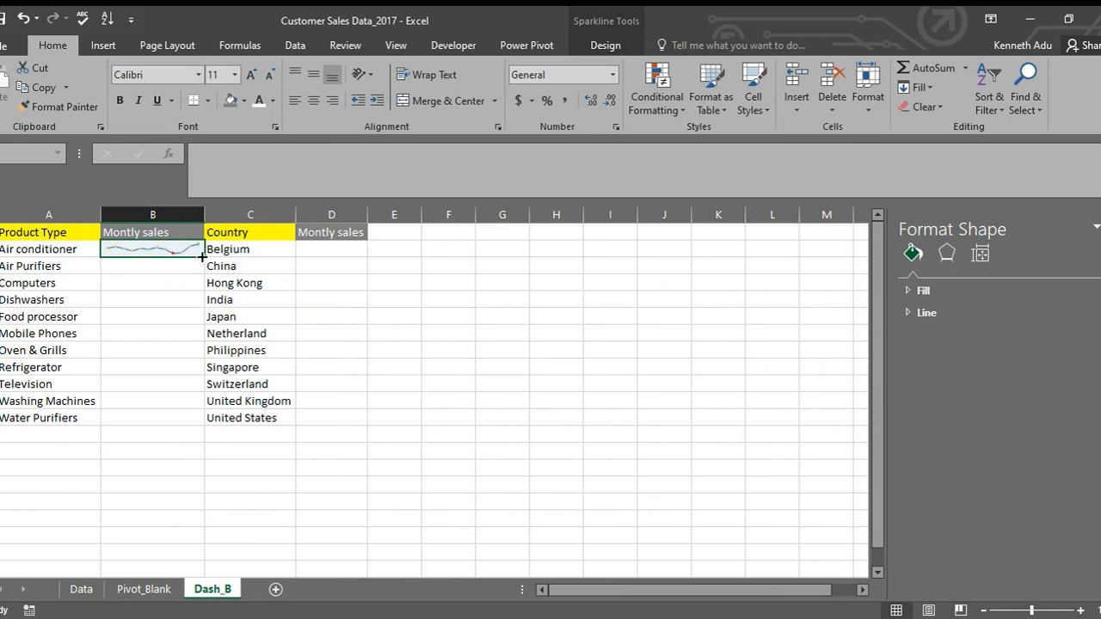
drag(202, 256, 243, 432)
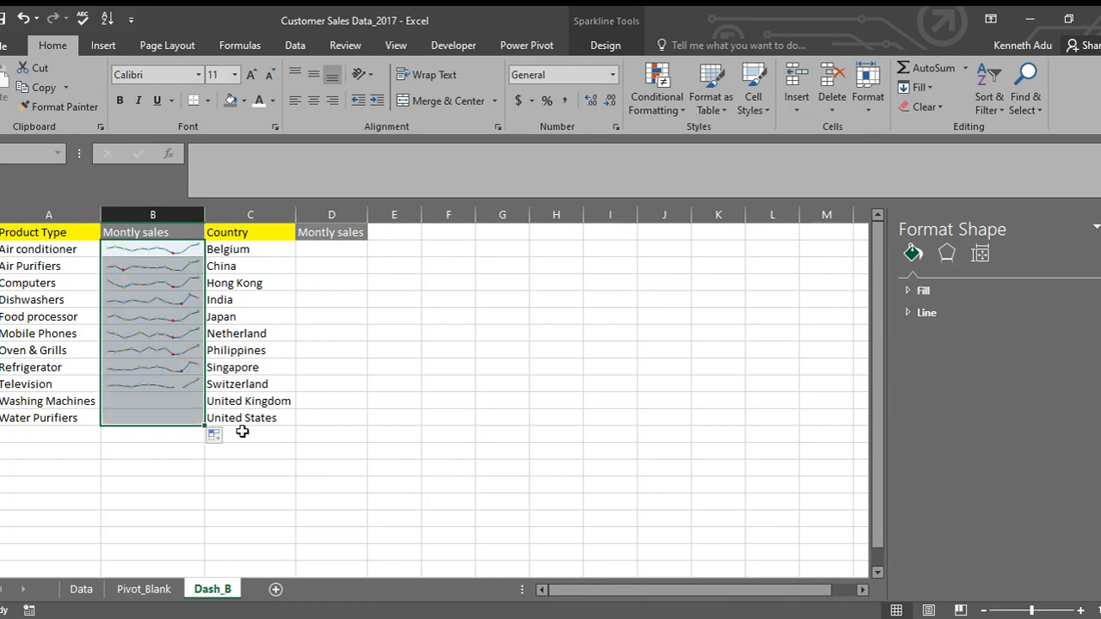
Step: Apply the sparkline style with a blue line and red markers to the product sparklines in B2:B12
click(477, 367)
click(135, 287)
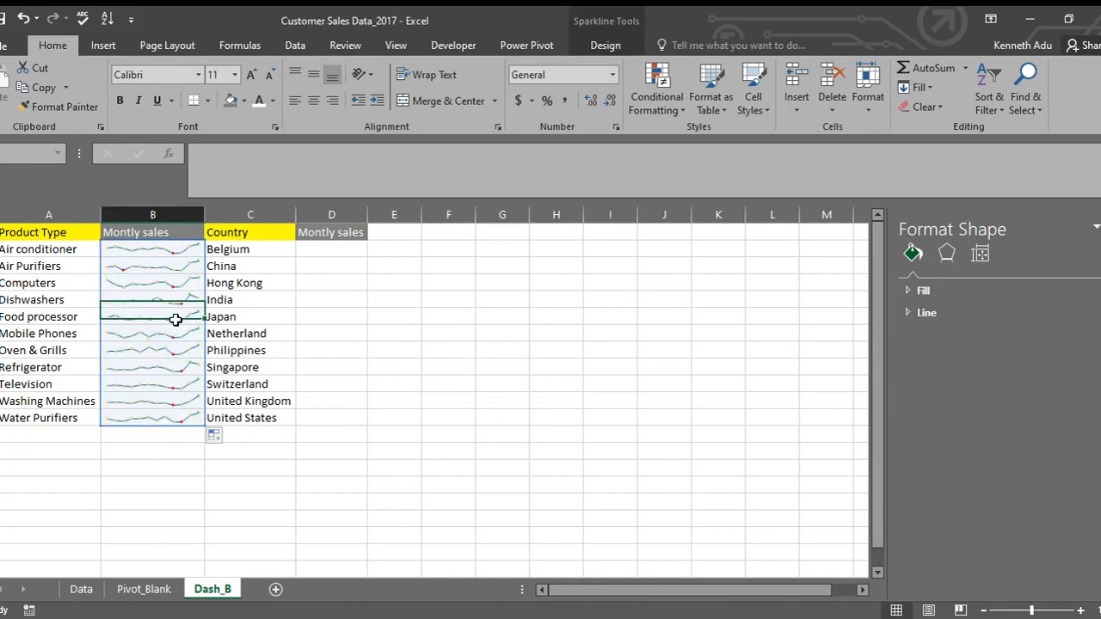
click(162, 254)
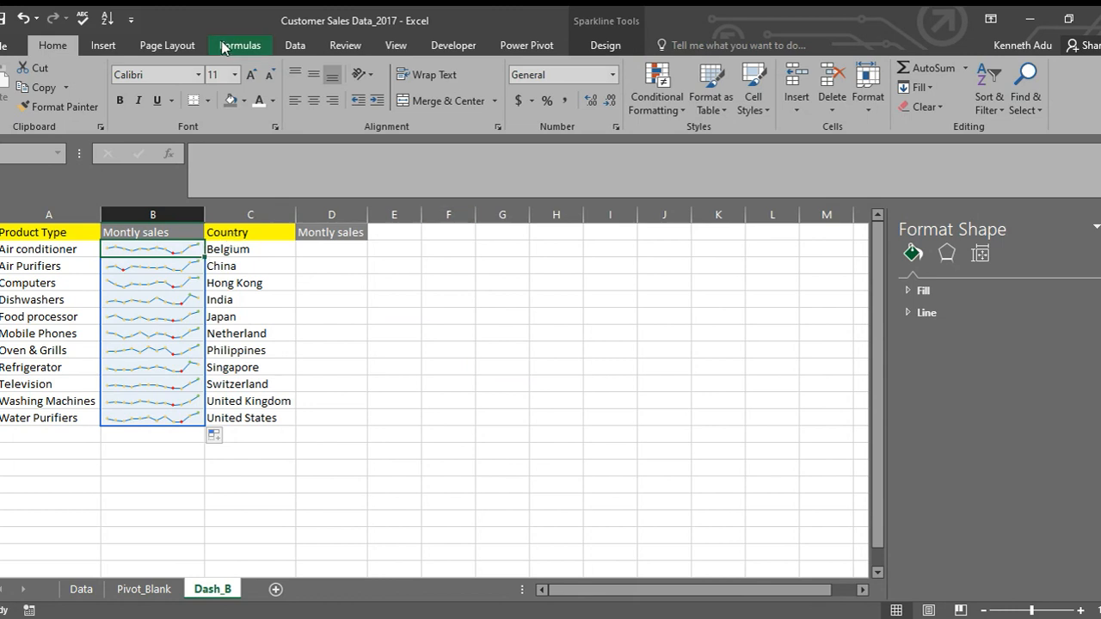
click(131, 236)
click(144, 251)
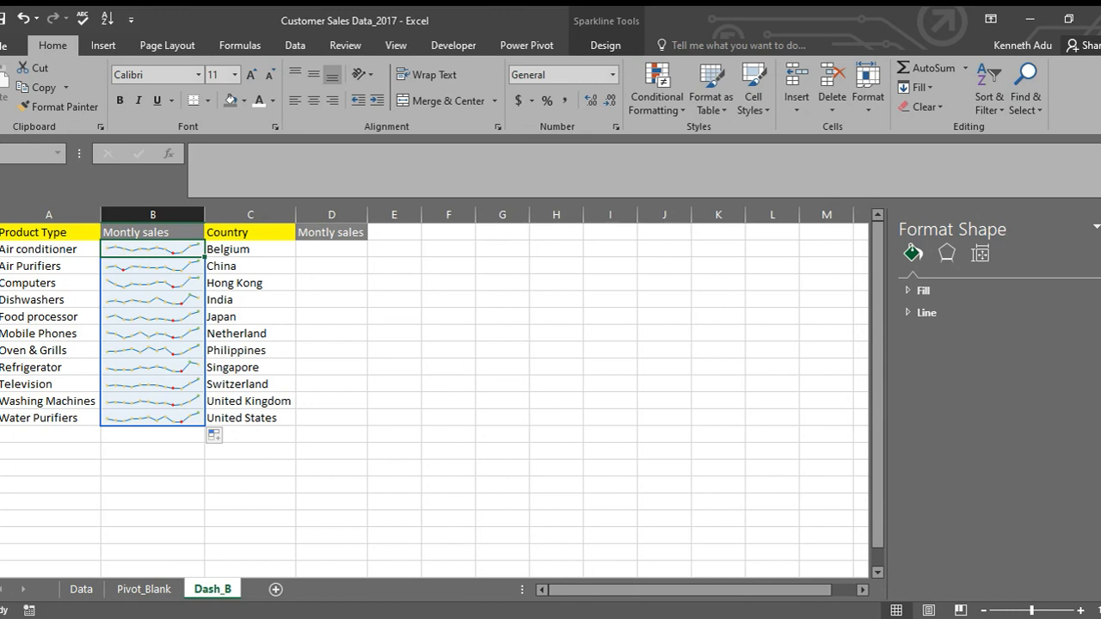
click(605, 45)
click(686, 110)
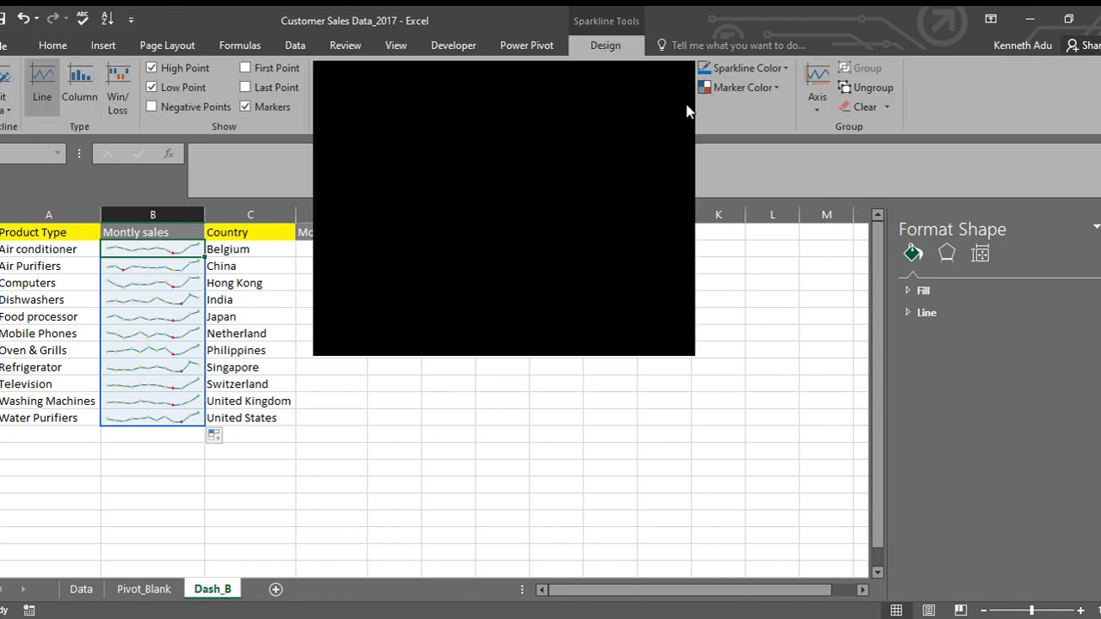
click(589, 267)
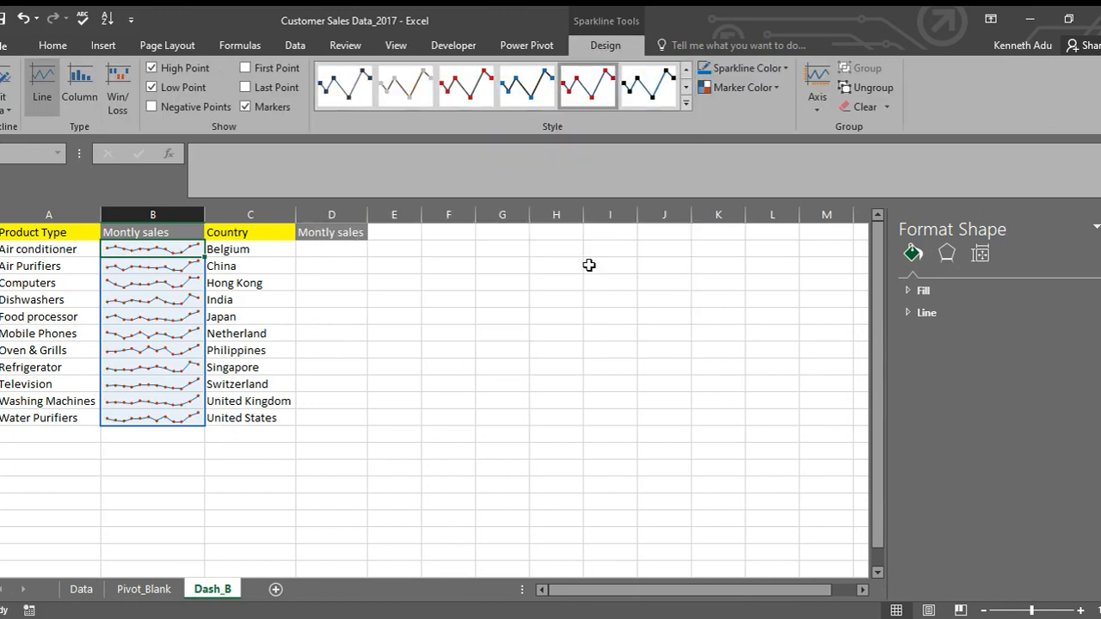
click(509, 264)
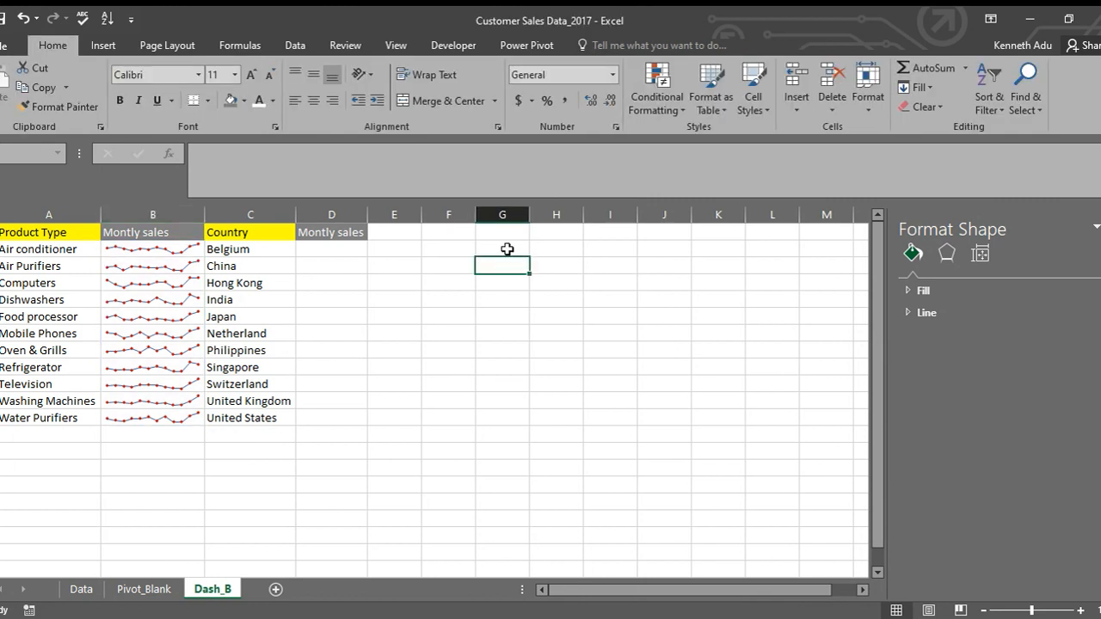
click(165, 294)
click(392, 347)
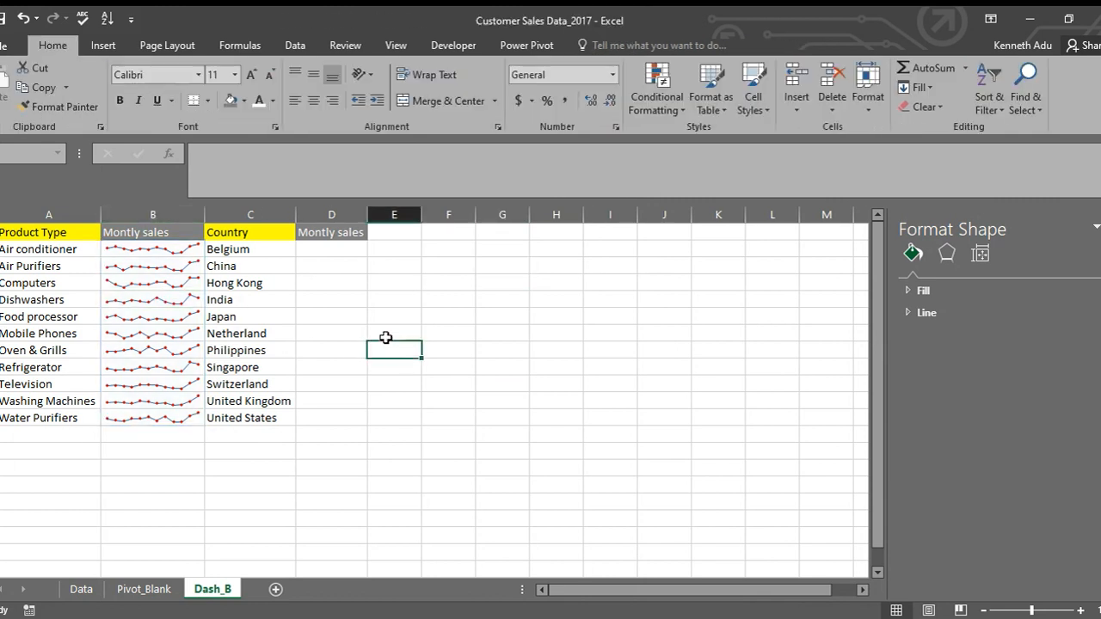
Step: Insert a column sparkline in D2 from Belgium's Jan to Dec values in the Sales By country and Month pivot on Pivot_Blank
click(340, 247)
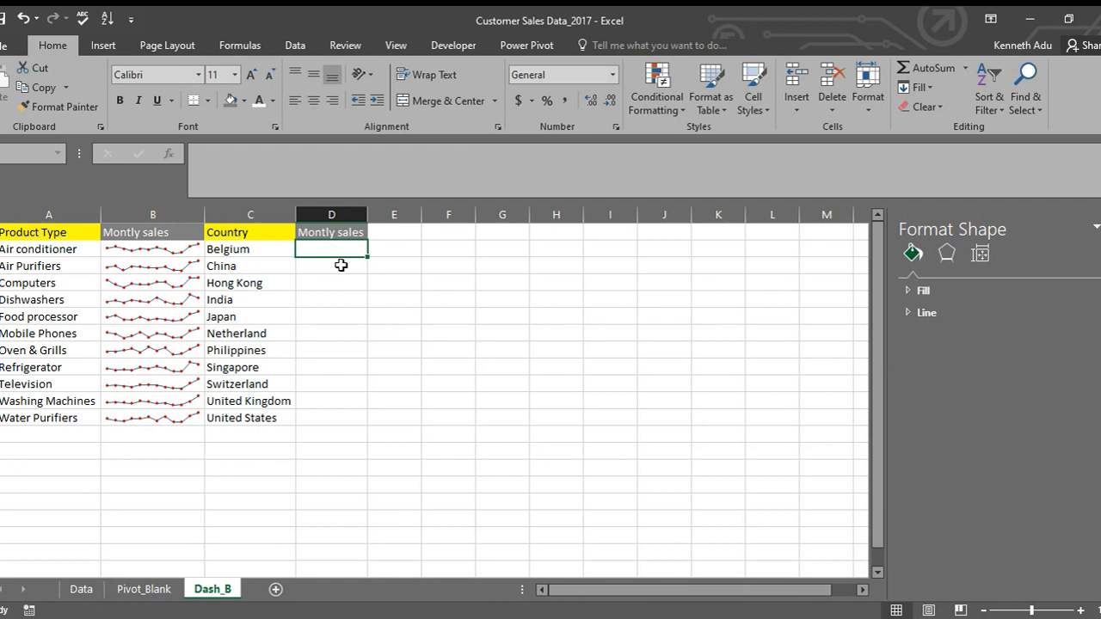
click(102, 45)
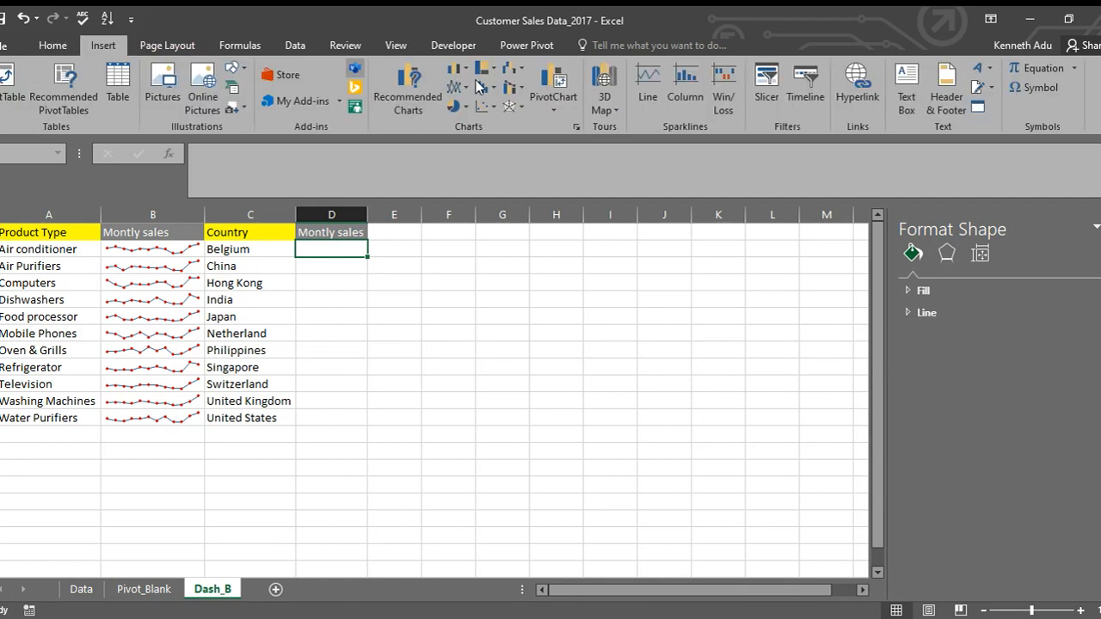
click(678, 104)
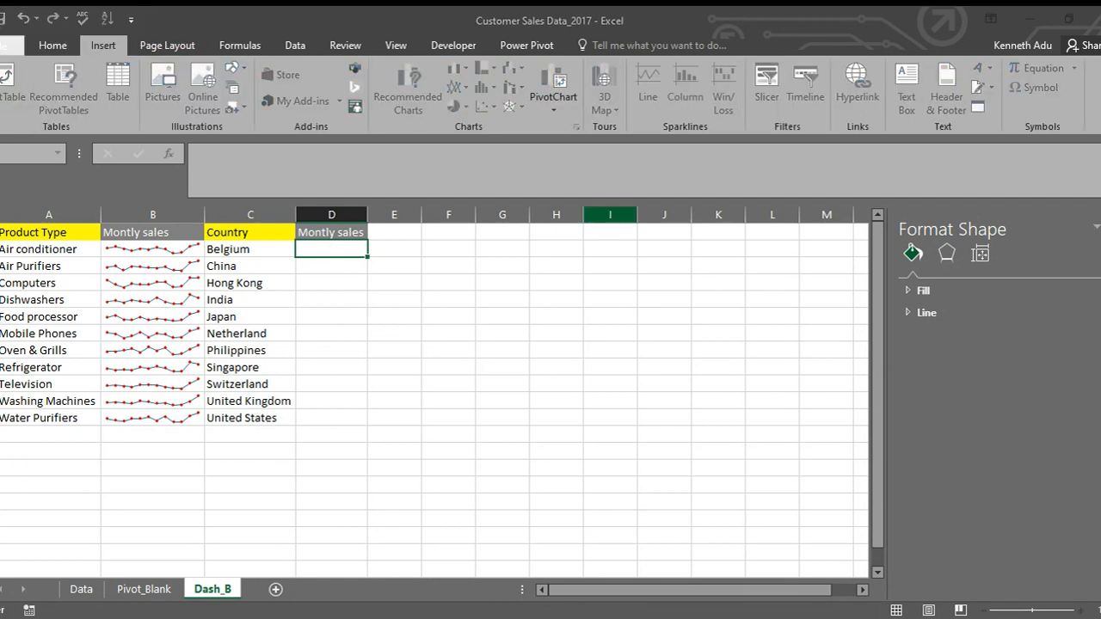
click(143, 589)
scroll(455, 473, down, 1)
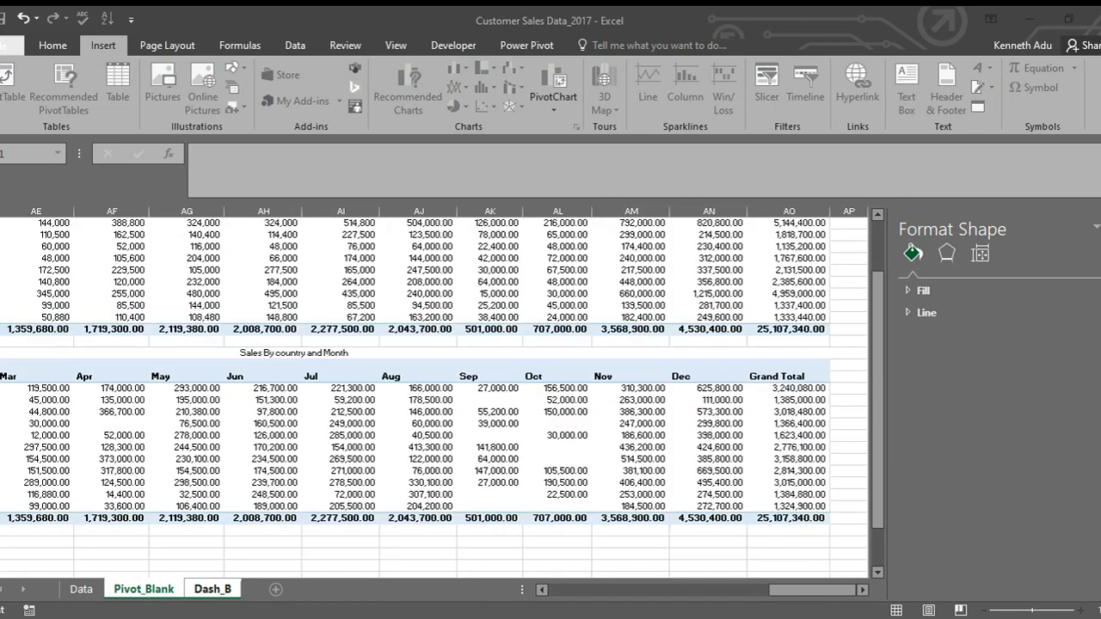
drag(774, 591, 737, 591)
click(296, 387)
key(ctrl+c)
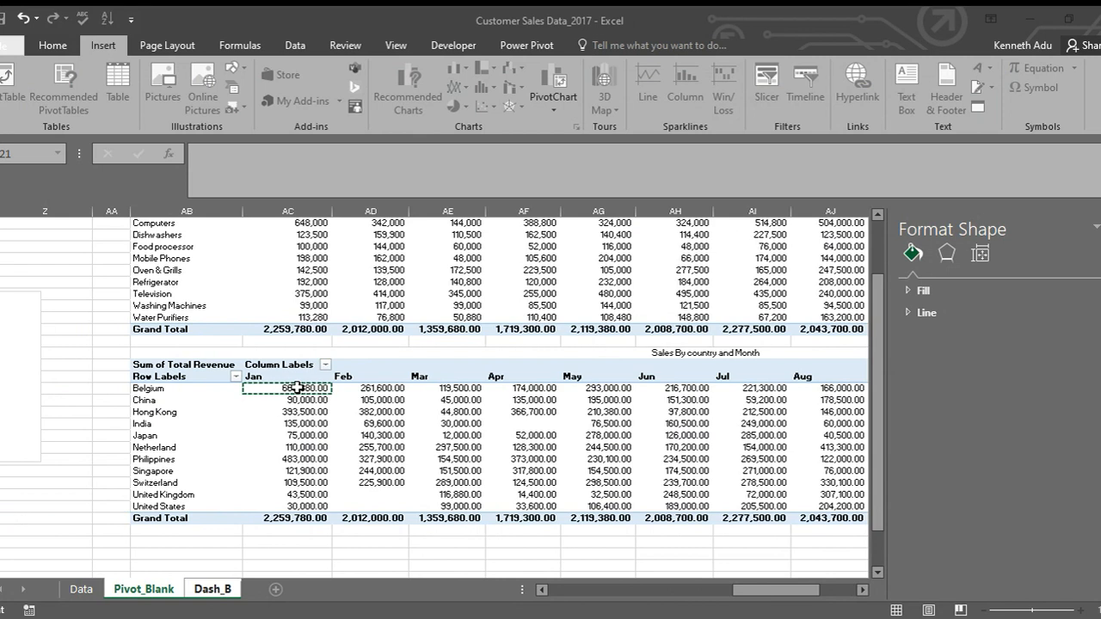
key(ctrl+shift+Right)
key(ctrl+c)
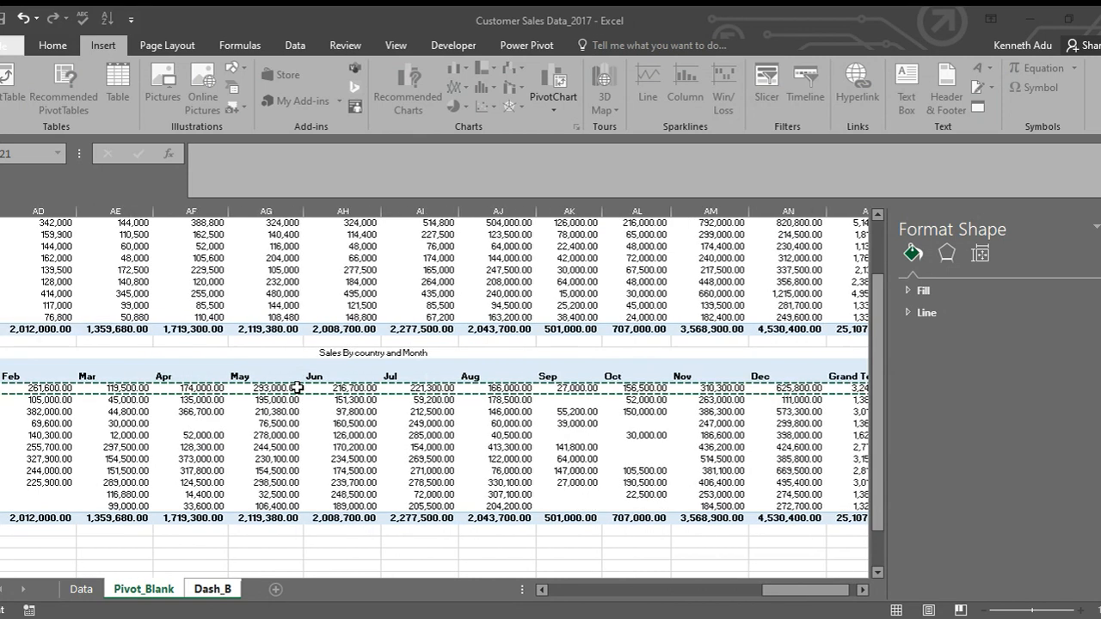
key(shift+Left)
key(ctrl+c)
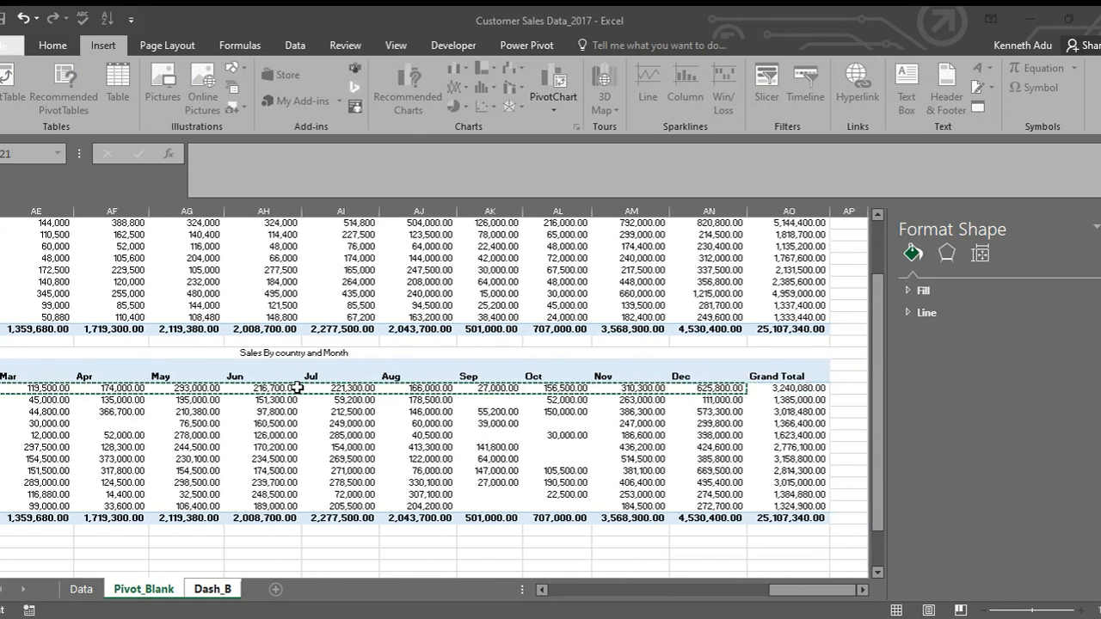
key(ctrl+Page_Down)
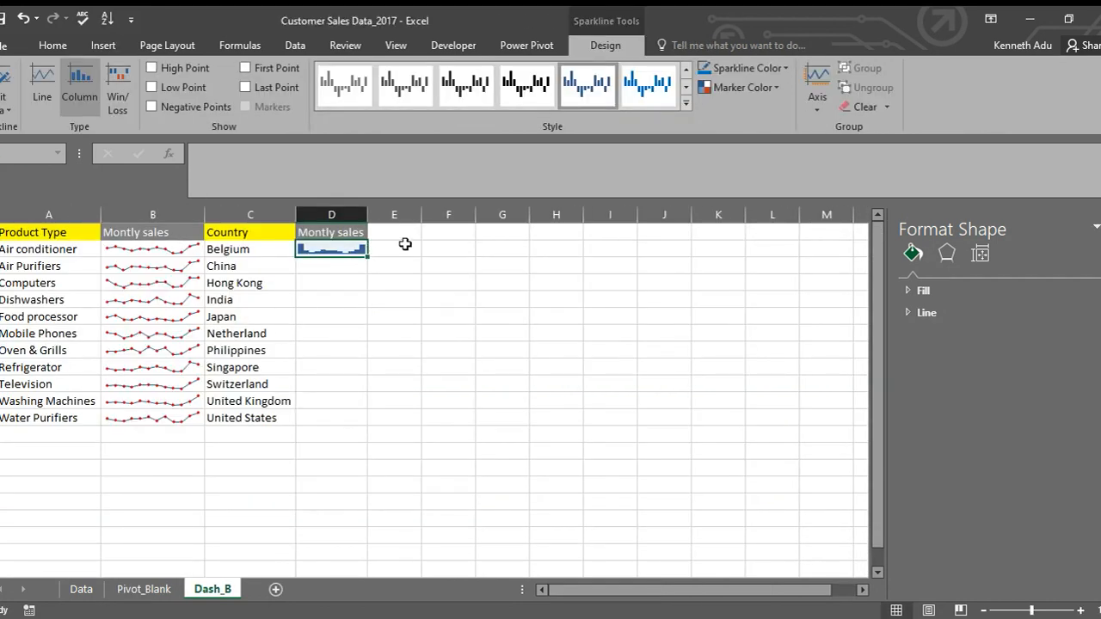
Step: Highlight the D2 sparkline's high point in the theme green and its low point in standard red
click(787, 67)
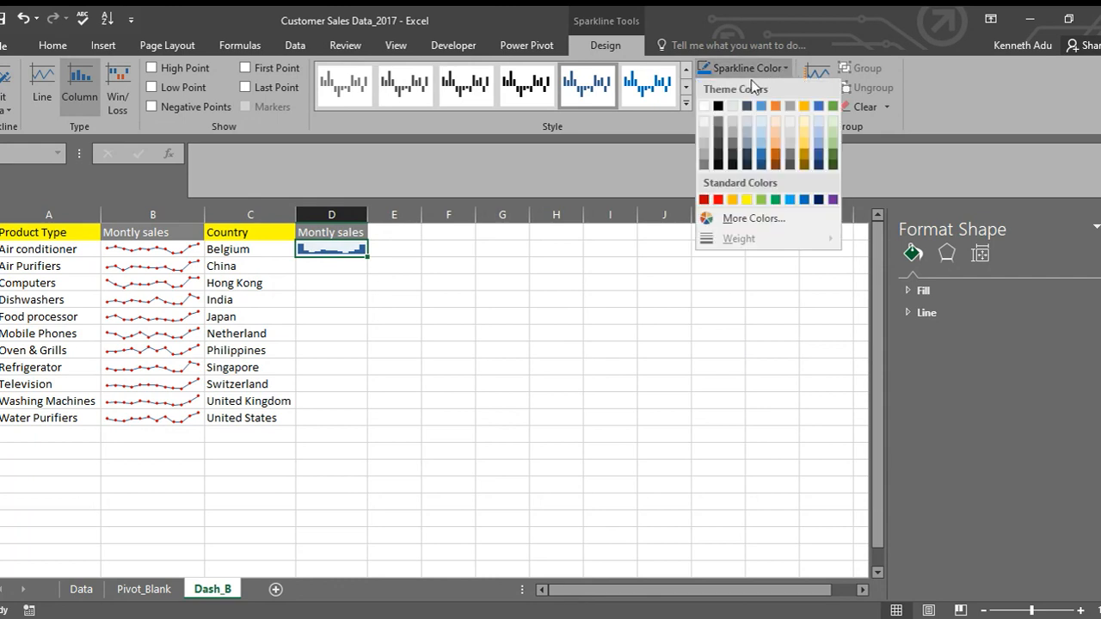
click(614, 240)
click(775, 87)
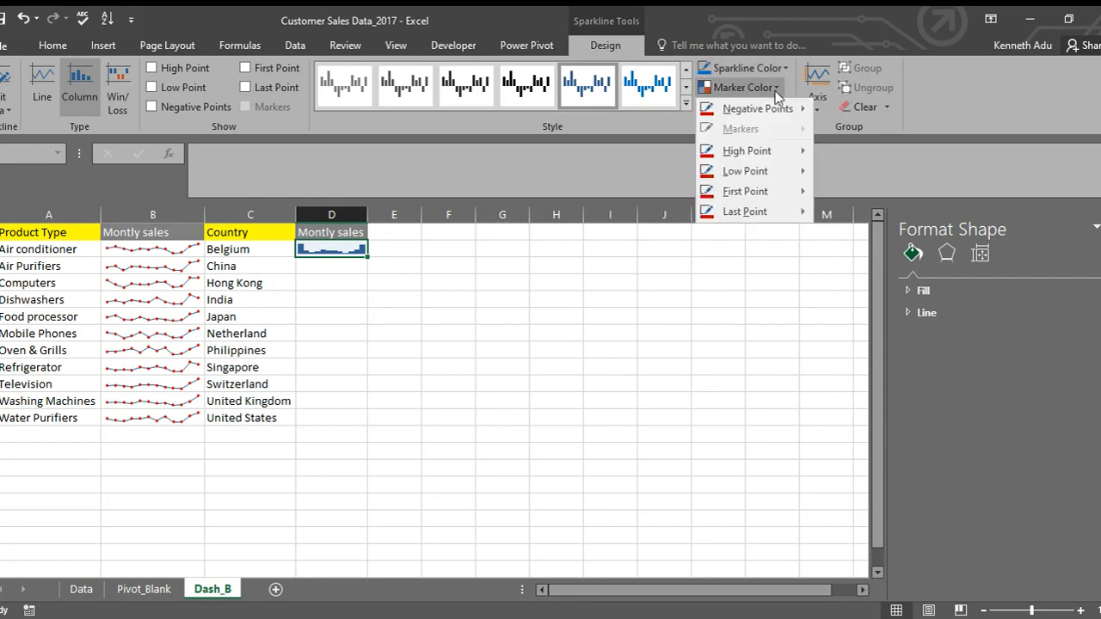
mouse_move(795, 151)
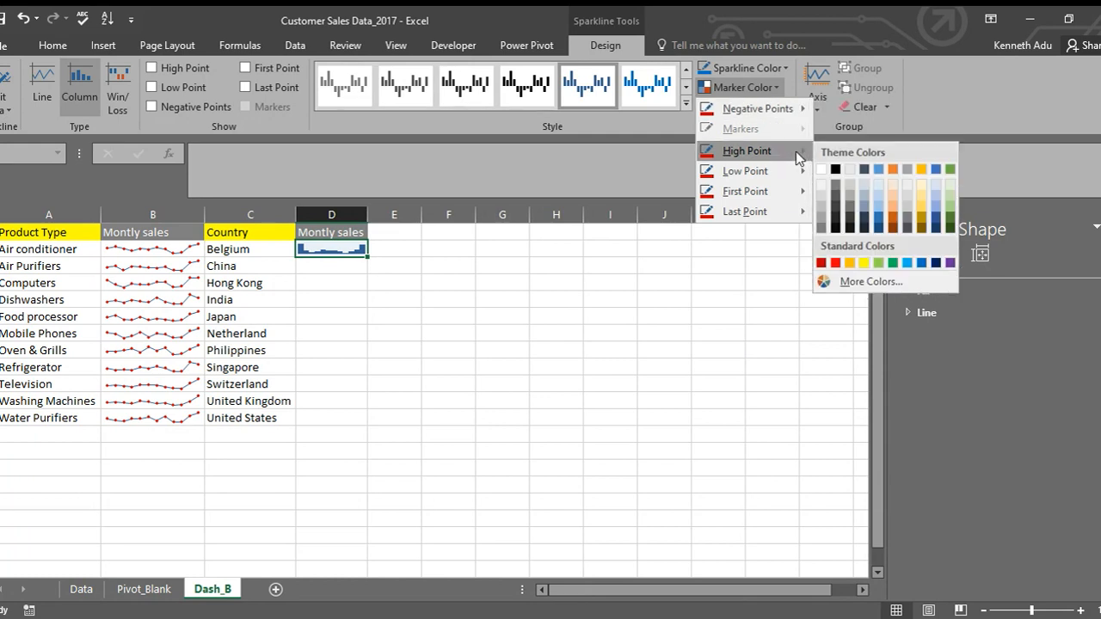
click(949, 167)
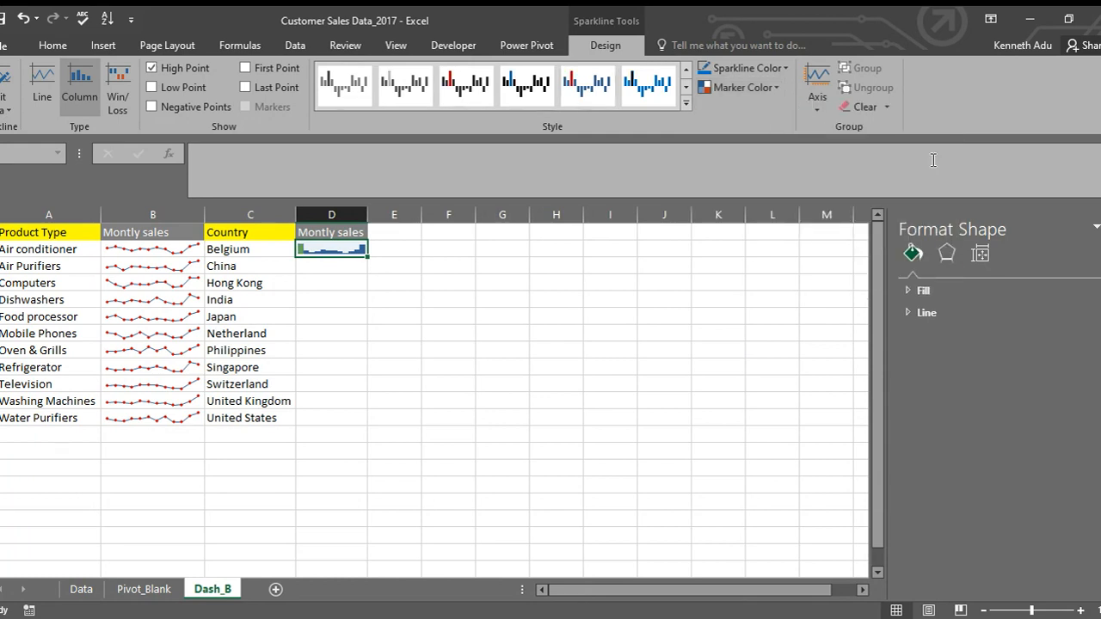
click(778, 89)
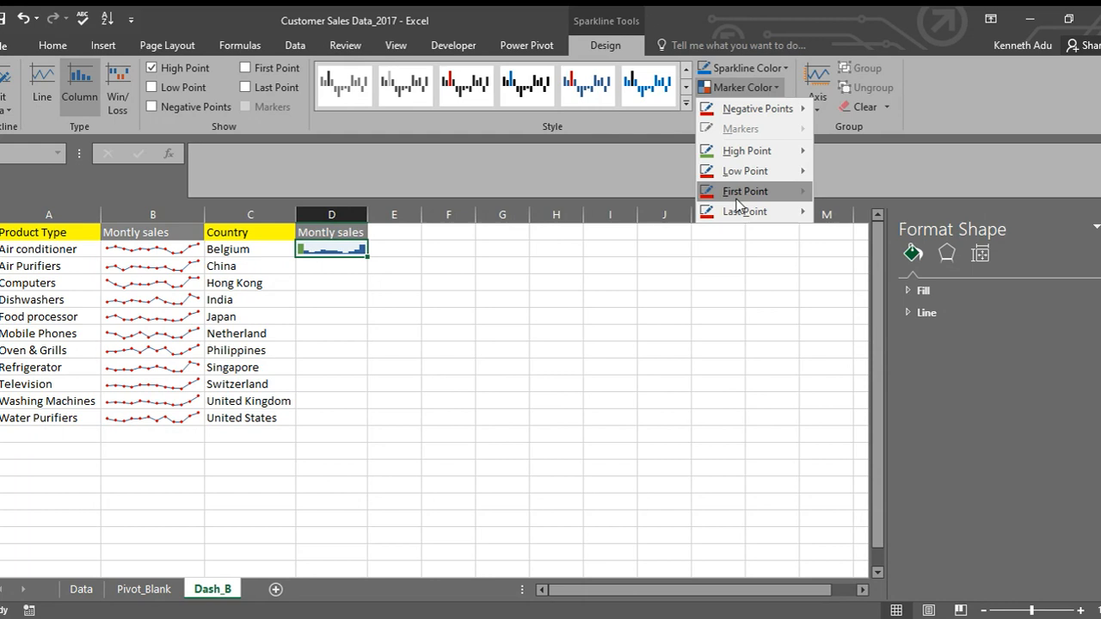
mouse_move(798, 177)
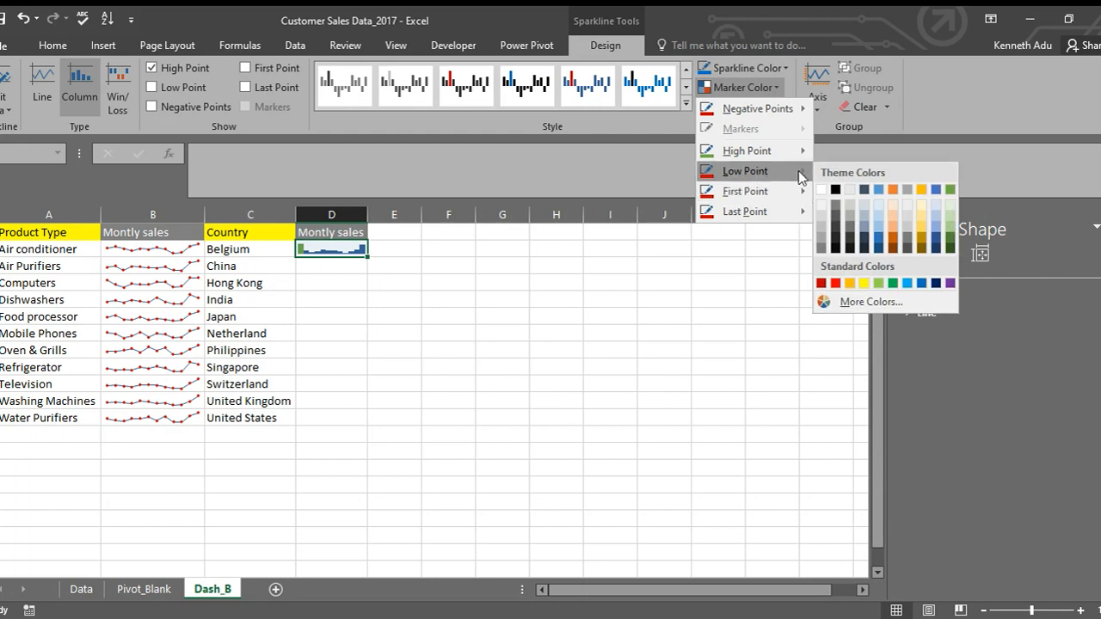
click(835, 283)
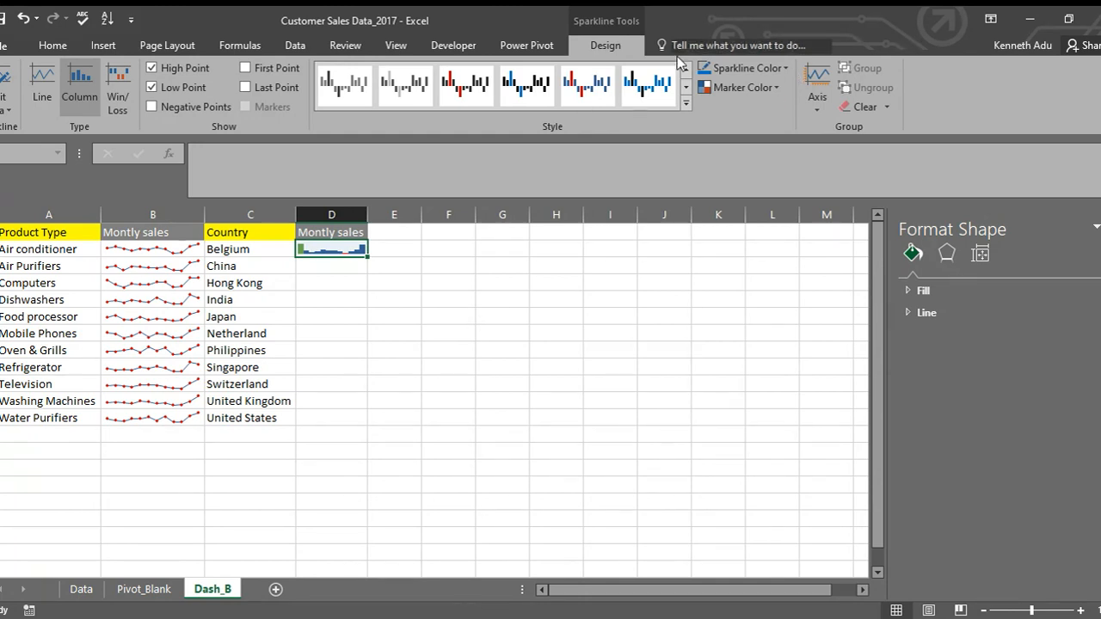
Step: Apply the sparkline style with blue columns, a green high point and a red low point to D2
click(685, 102)
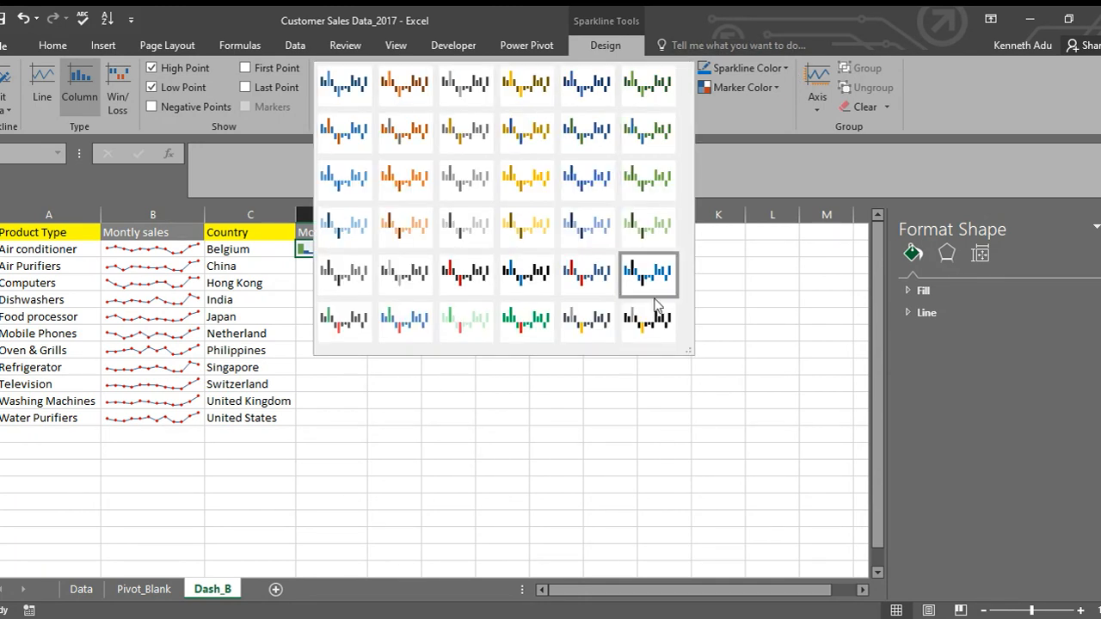
click(520, 318)
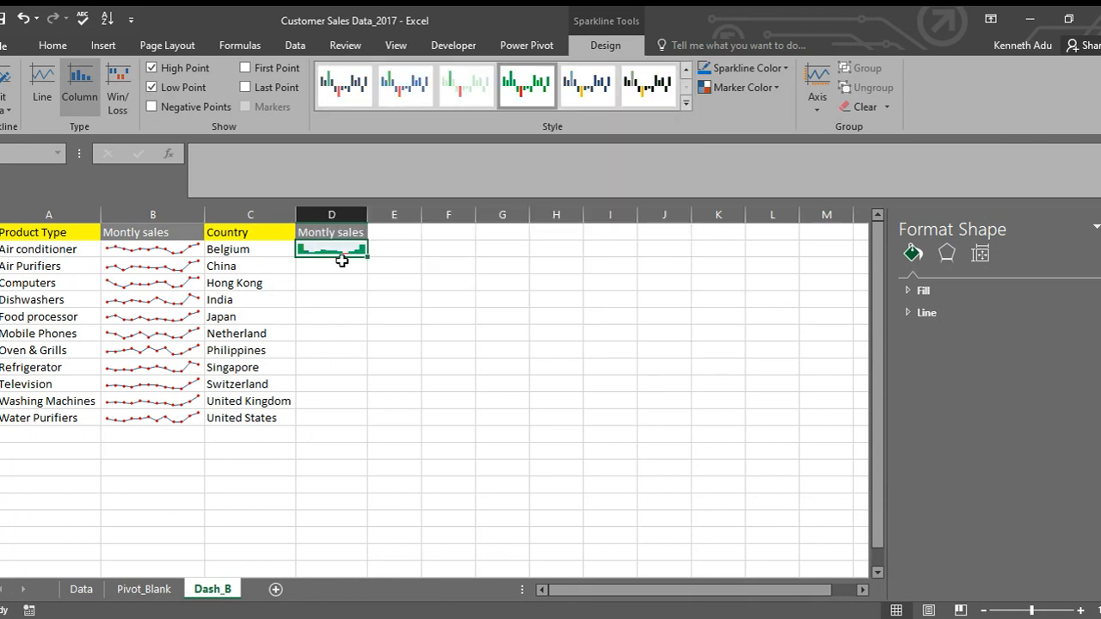
click(686, 102)
click(409, 318)
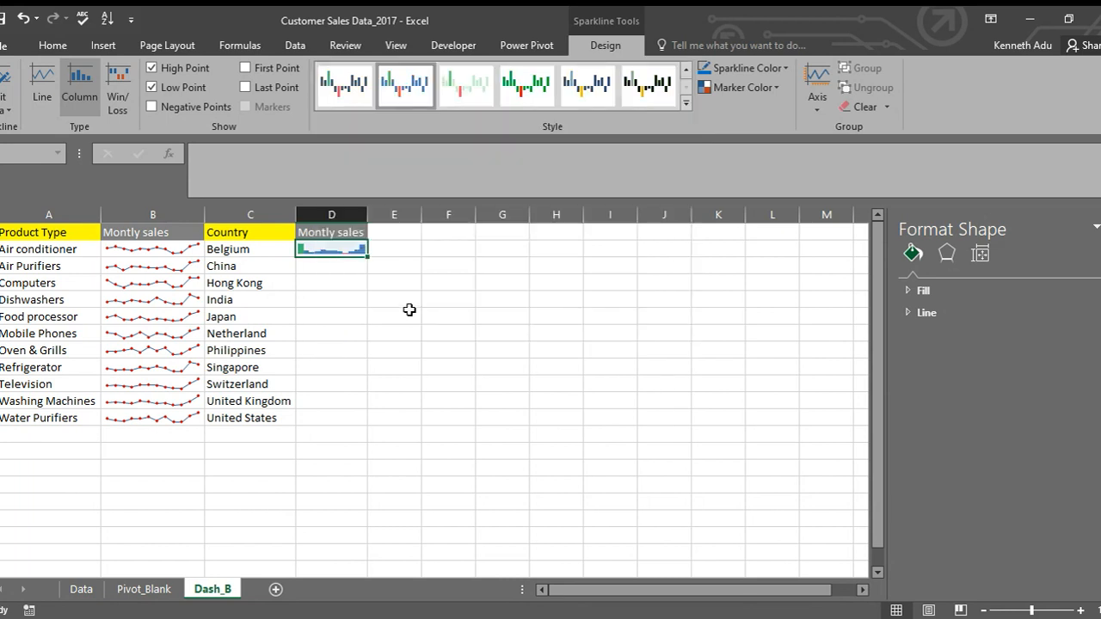
Step: Fill the D2 column sparkline down to D12 so every country through United States has one
click(447, 263)
click(344, 248)
drag(368, 257, 388, 411)
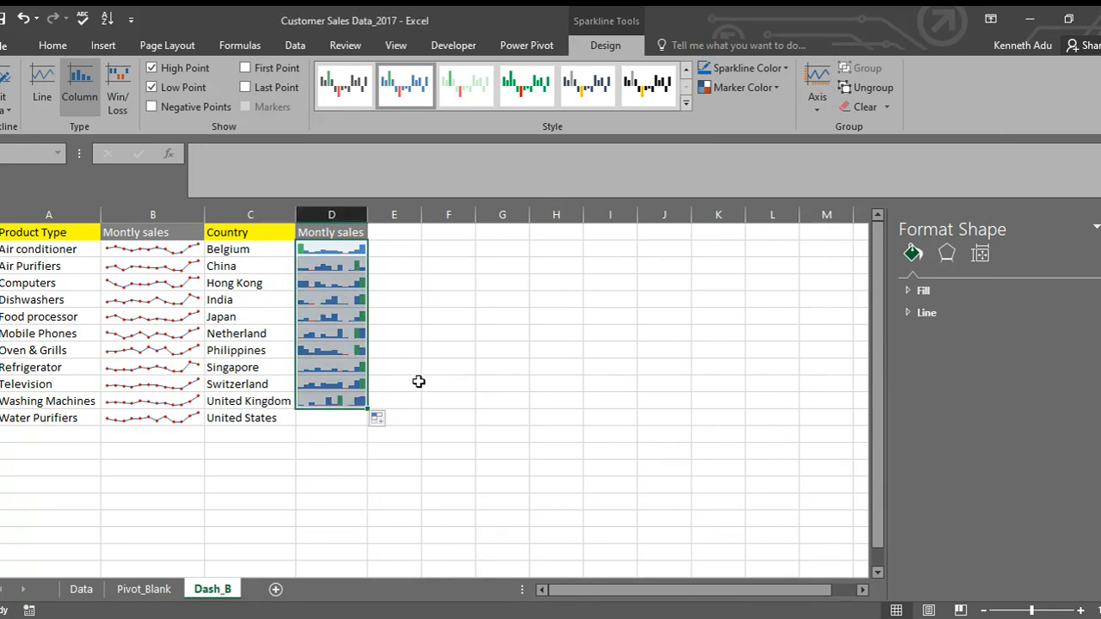
click(420, 349)
click(332, 400)
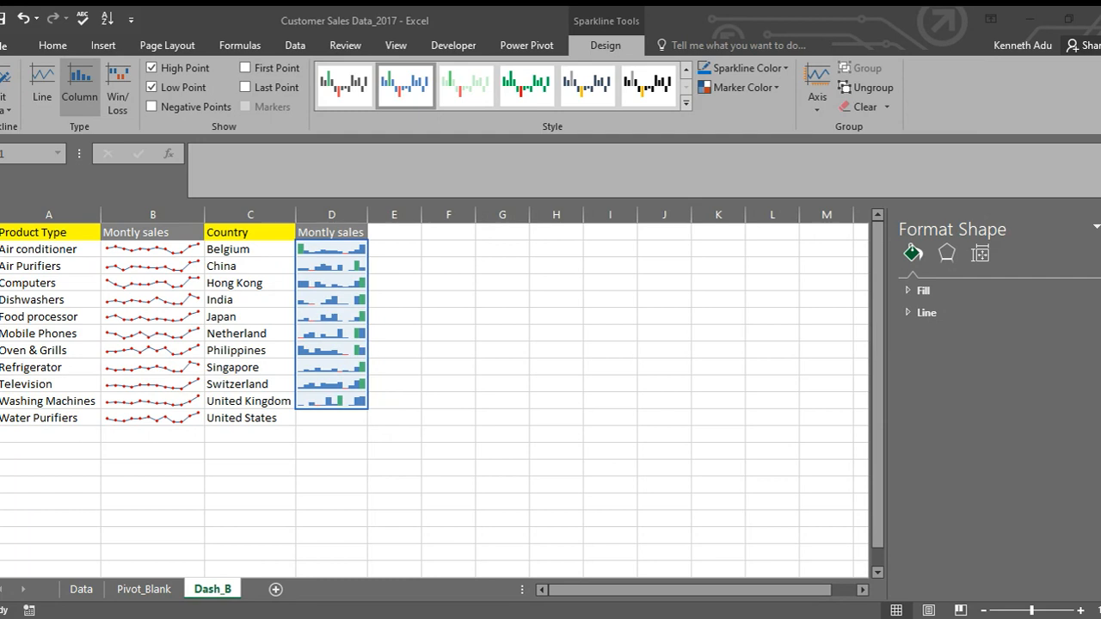
click(358, 389)
click(347, 403)
drag(367, 410, 370, 421)
click(435, 400)
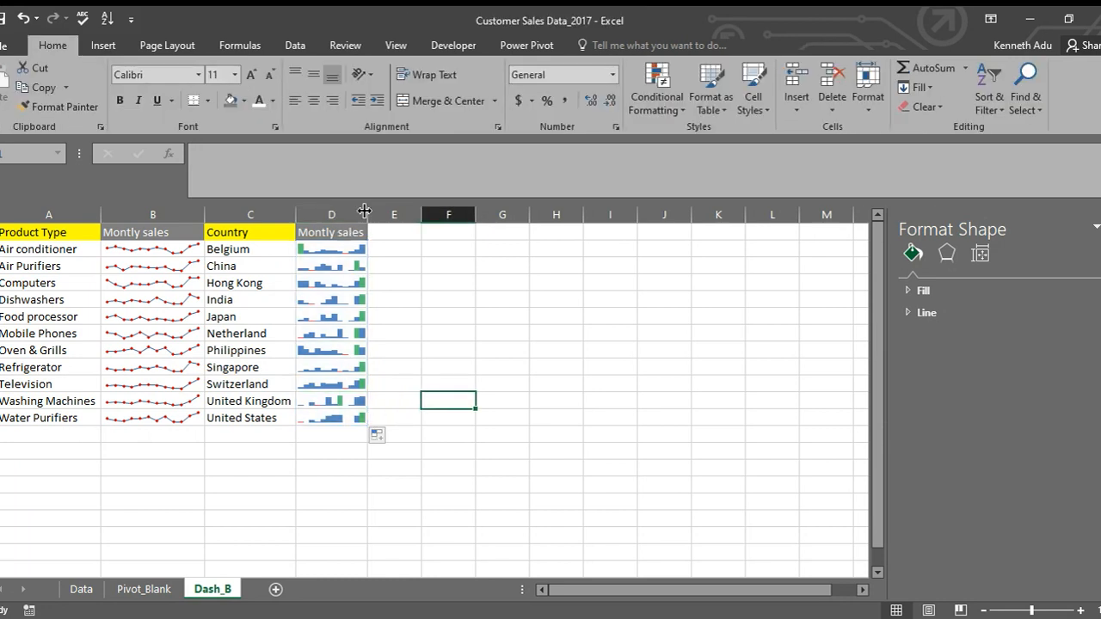
Step: Widen column D by about 40% and column B by about 10% to stretch the sparklines
drag(367, 213, 396, 214)
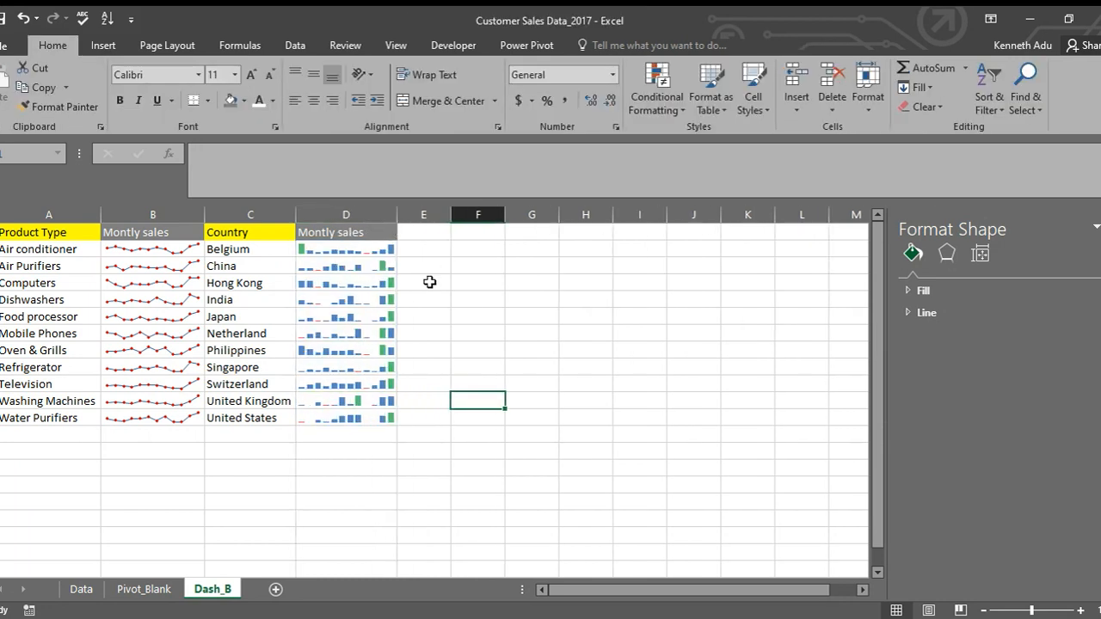
drag(204, 210, 215, 210)
click(471, 301)
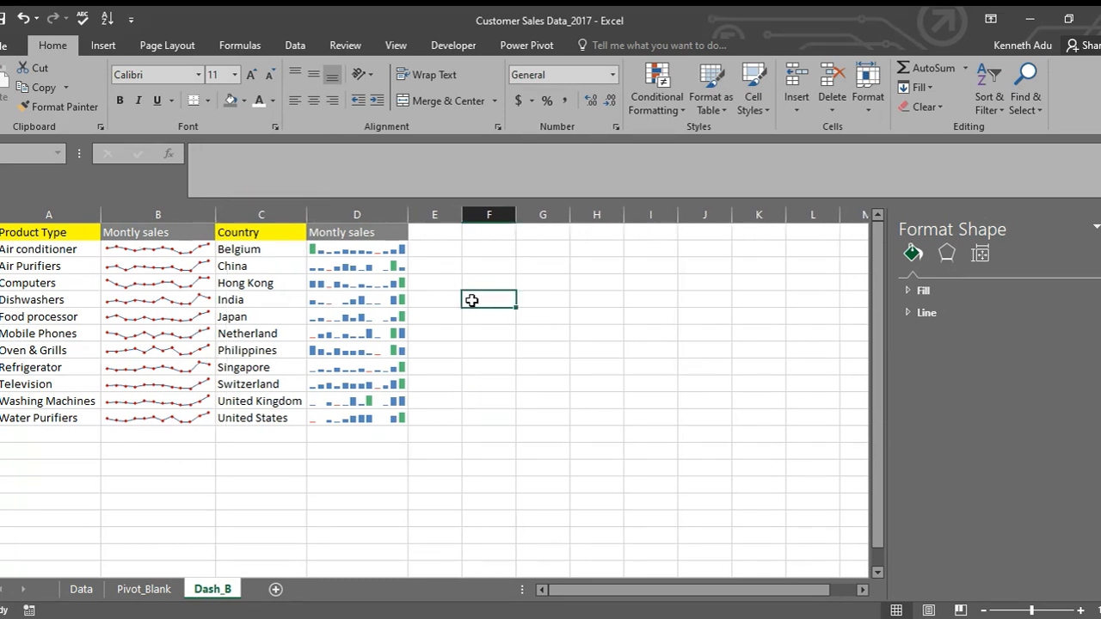
click(494, 398)
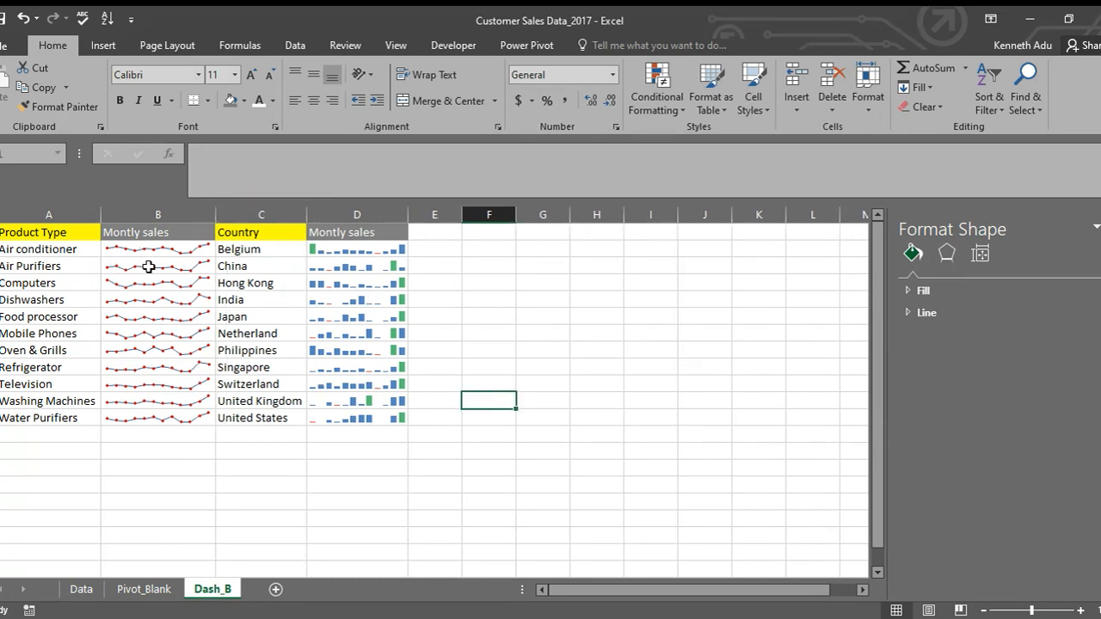
click(149, 266)
click(417, 332)
click(521, 313)
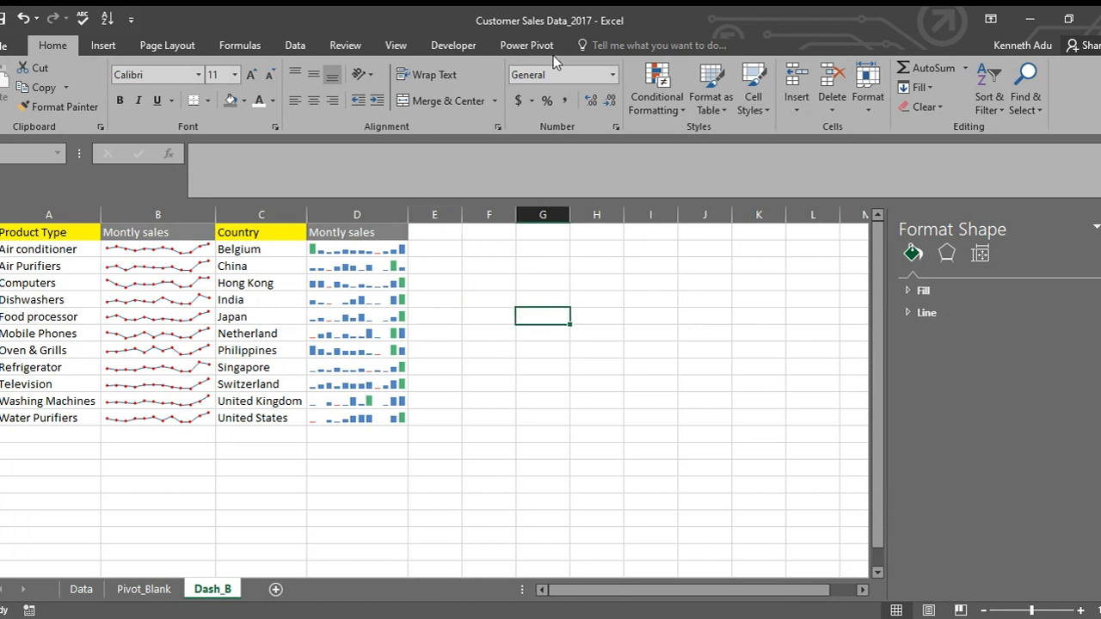
click(147, 299)
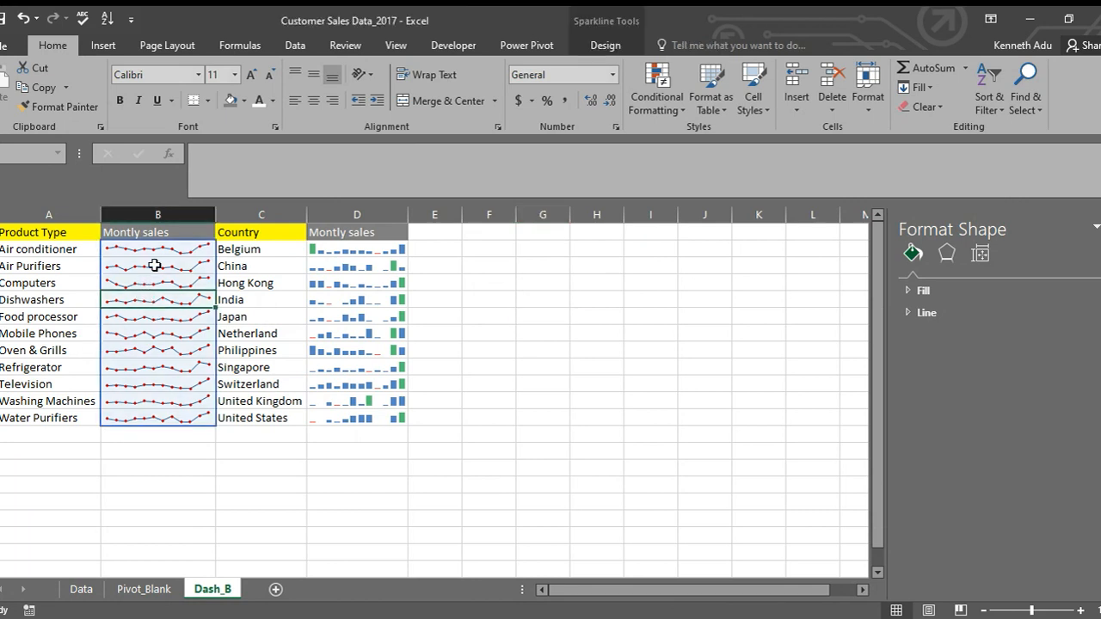
click(186, 250)
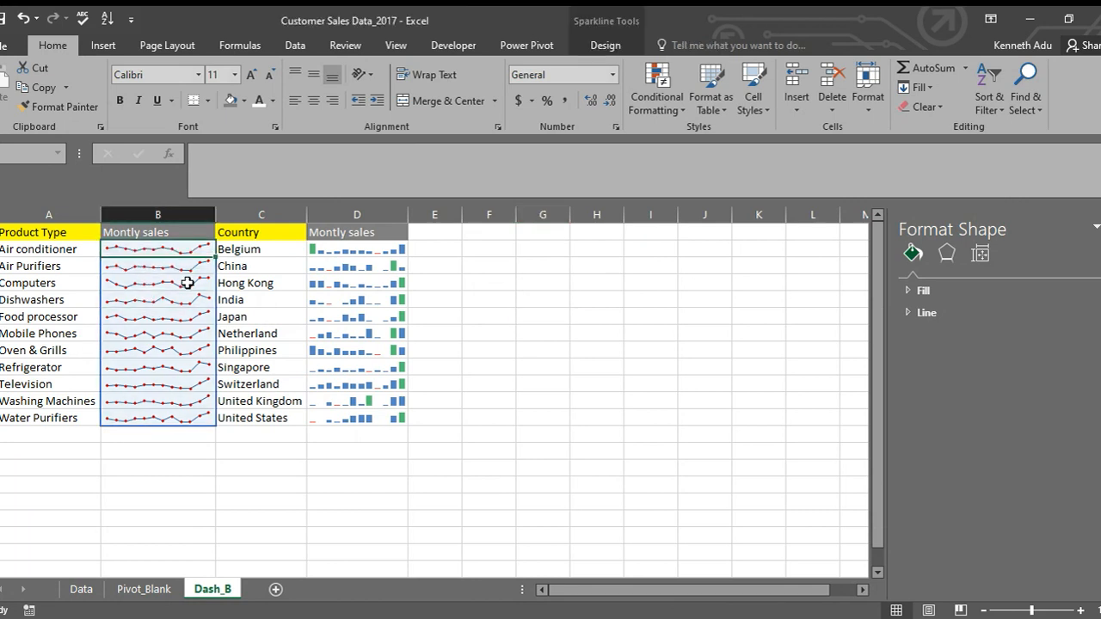
click(190, 283)
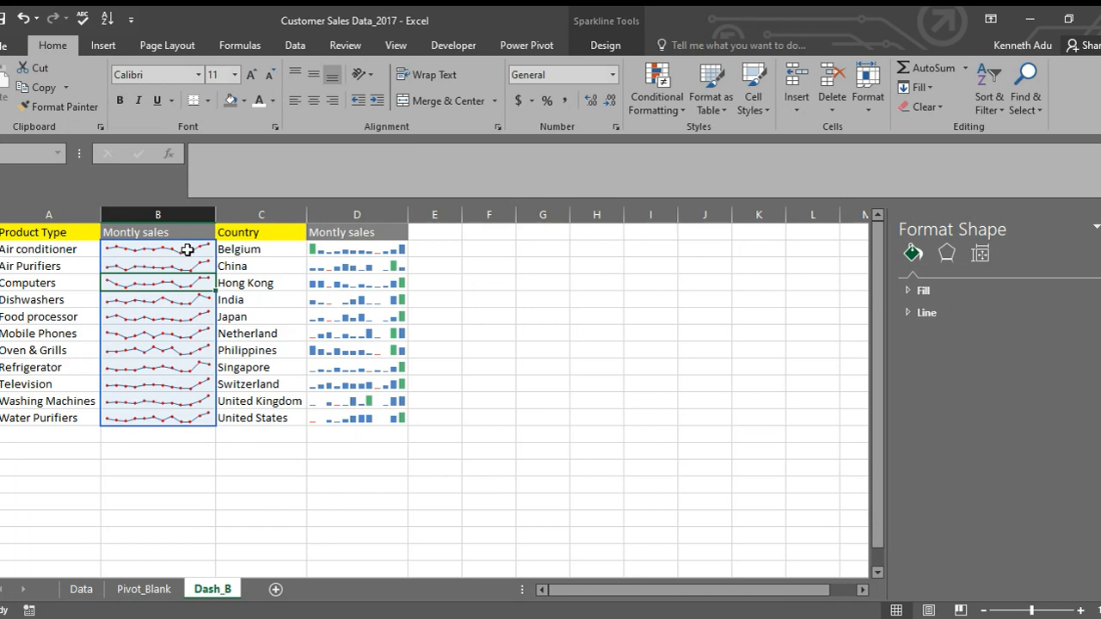
Step: Examine the monthly sales line sparklines for each product and the column sparklines for each country on Dash_B
click(168, 300)
click(163, 318)
click(155, 336)
click(41, 255)
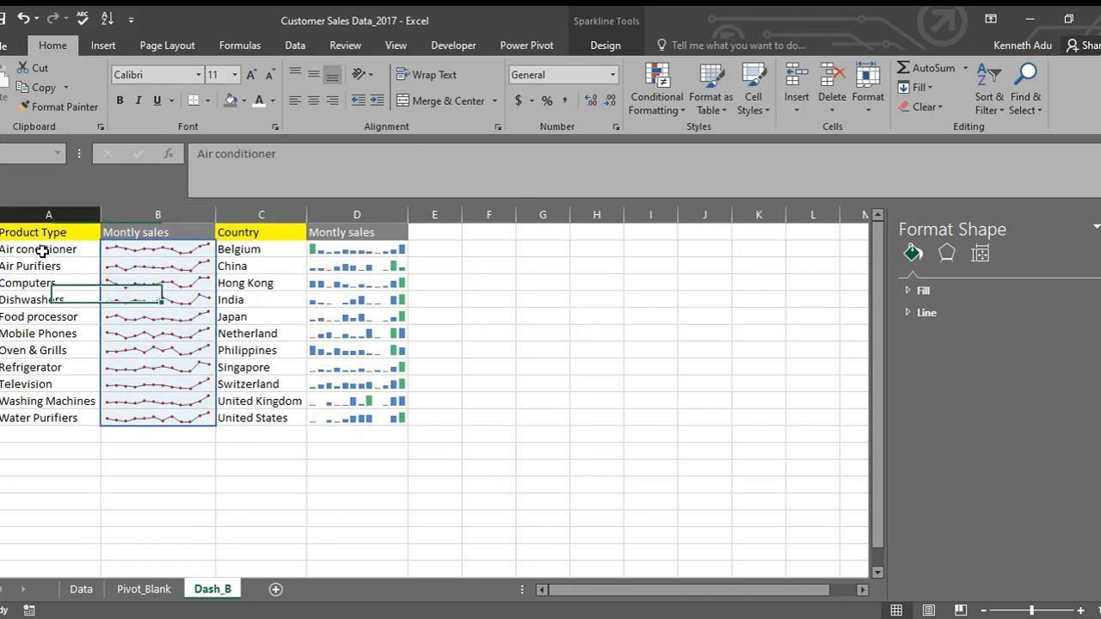
click(127, 254)
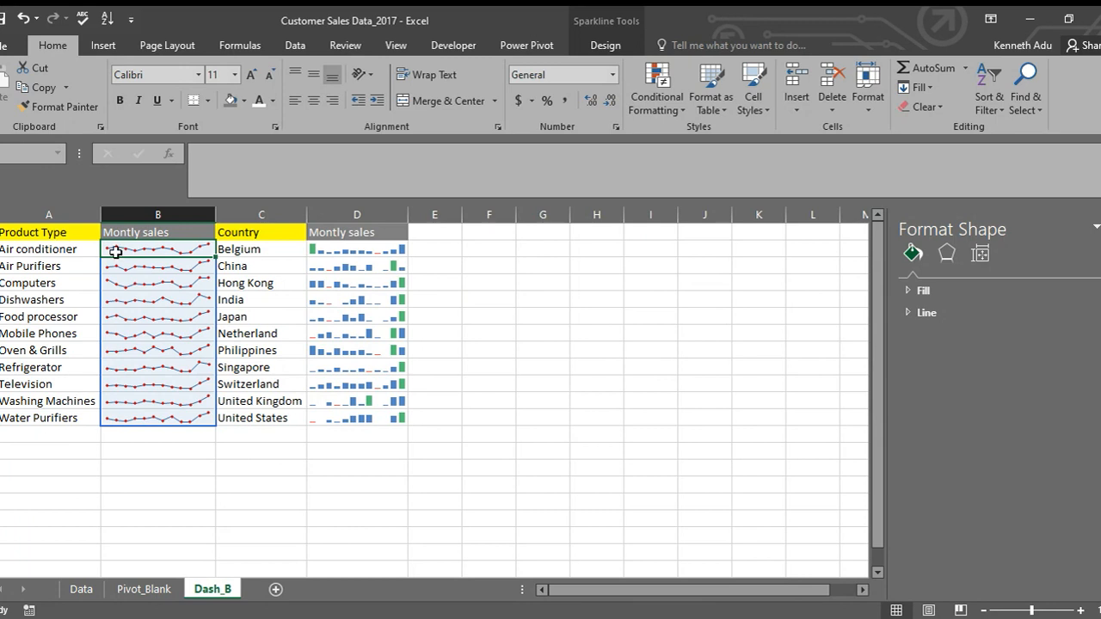
click(147, 278)
click(152, 284)
click(152, 301)
click(152, 319)
click(163, 337)
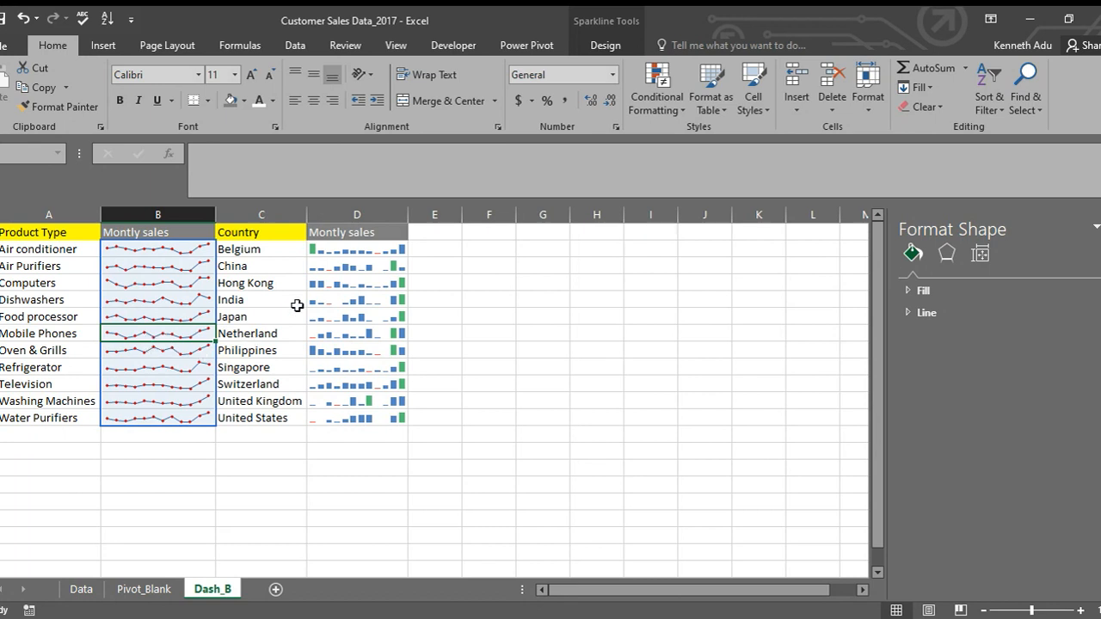
click(371, 286)
click(375, 345)
click(378, 313)
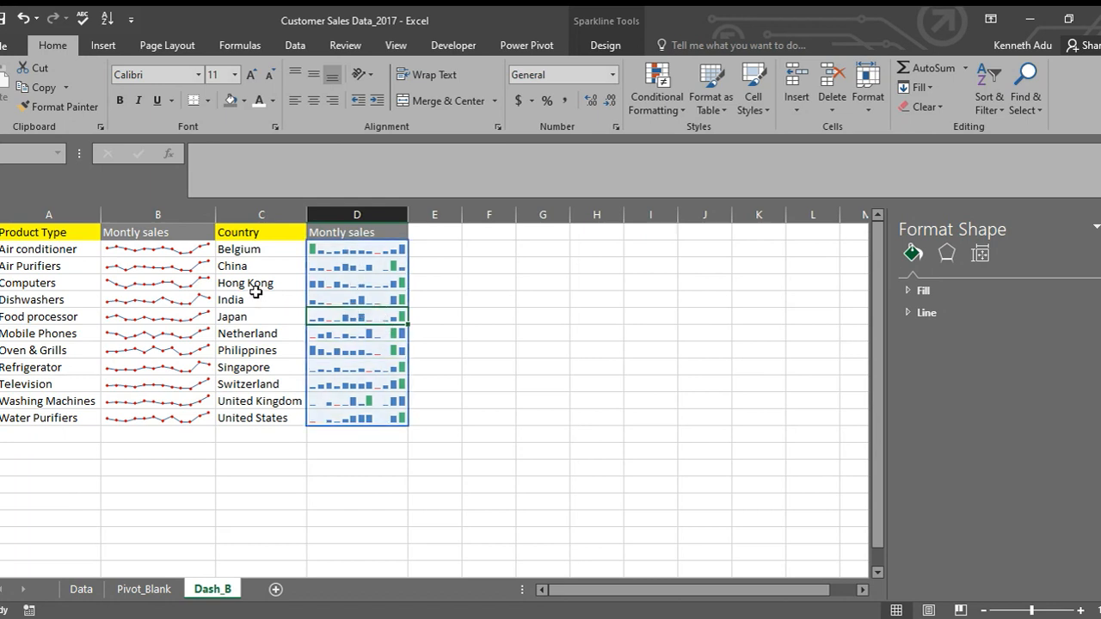
click(177, 350)
click(246, 332)
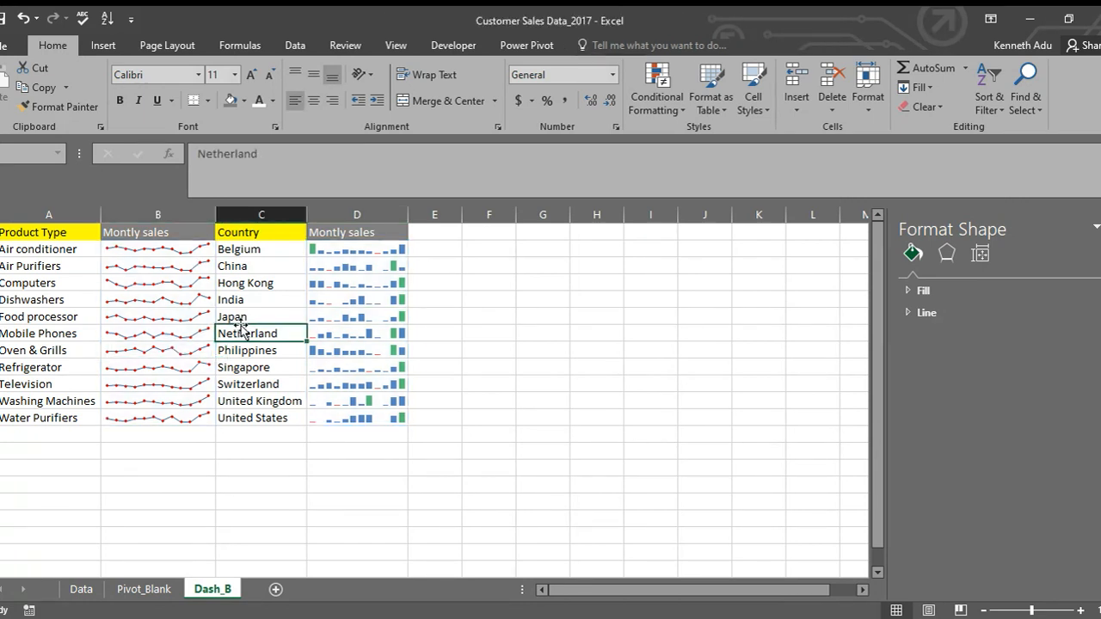
Step: Cut the month, country, age group, product, payment method, top sellers and gender PivotCharts together from the Pivot_Blank sheet
click(144, 589)
drag(800, 605, 503, 595)
scroll(575, 425, down, 5)
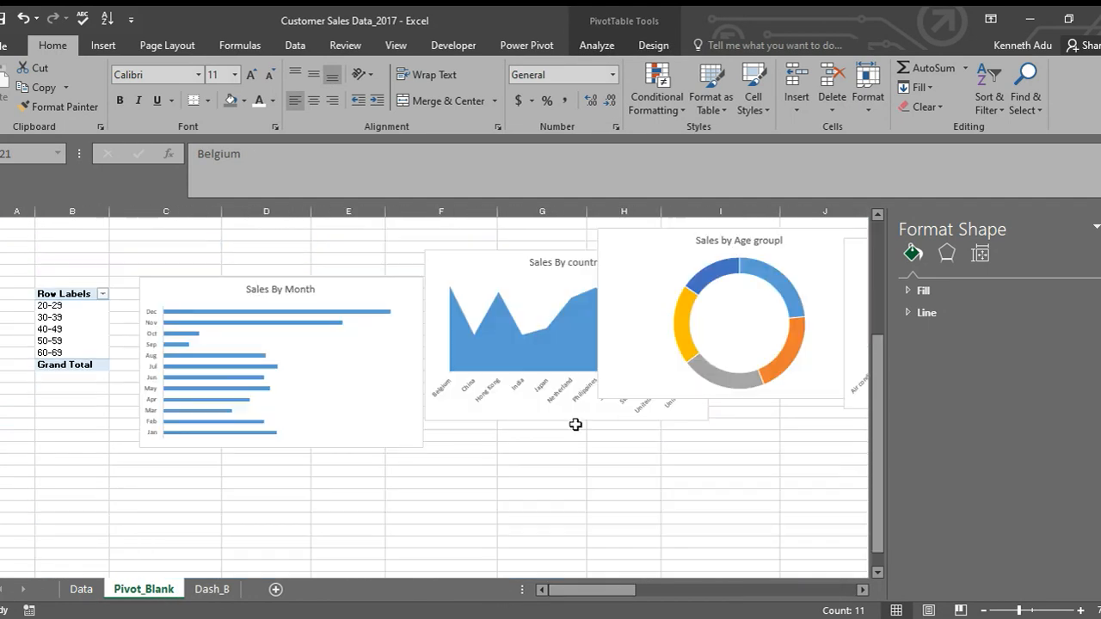
click(552, 469)
scroll(354, 354, up, 5)
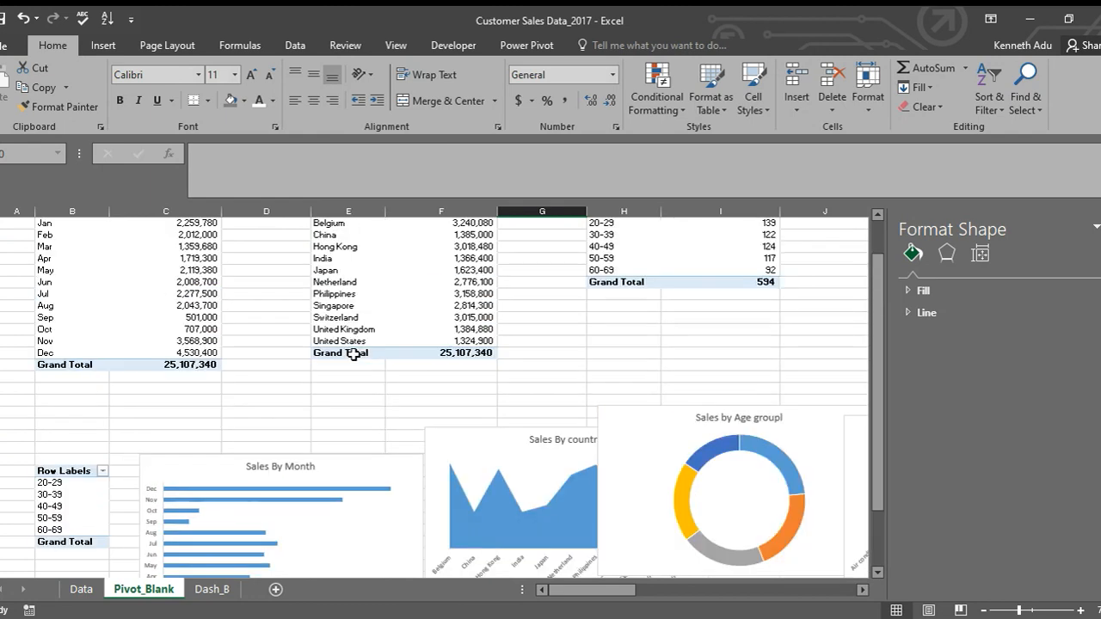
scroll(442, 370, down, 3)
click(413, 360)
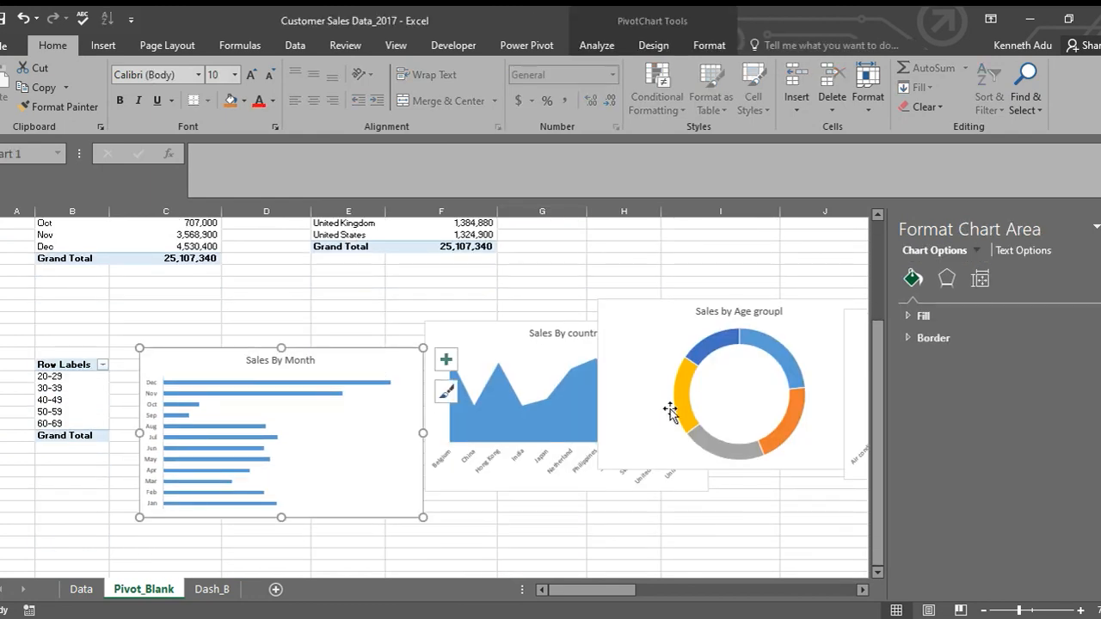
ctrl+click(507, 331)
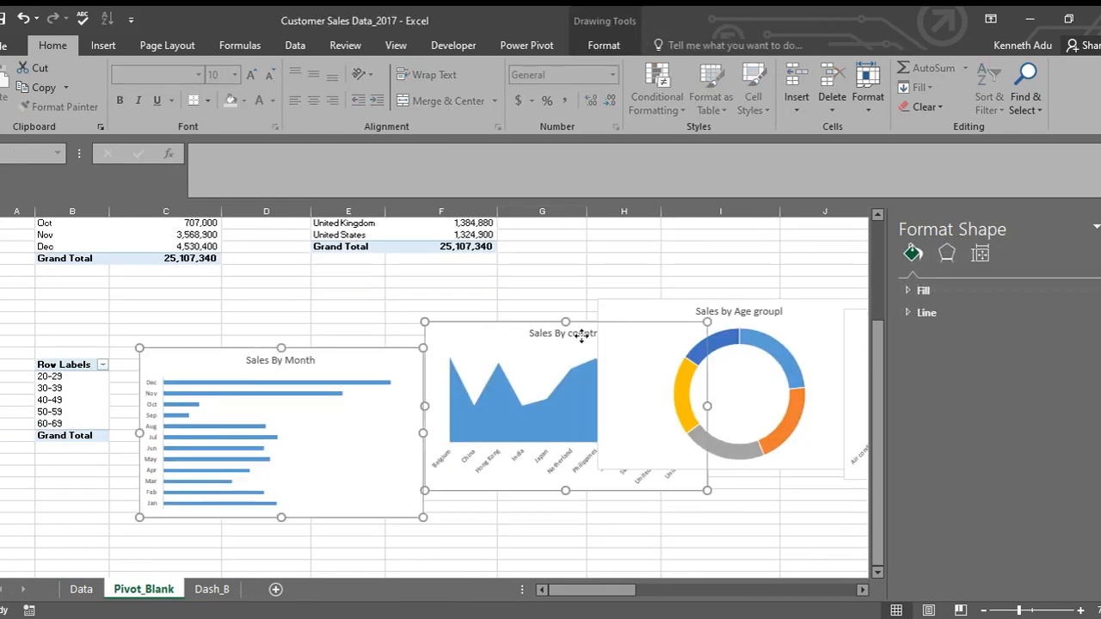
ctrl+click(776, 317)
drag(613, 590, 721, 591)
ctrl+click(581, 327)
click(469, 357)
ctrl+click(457, 233)
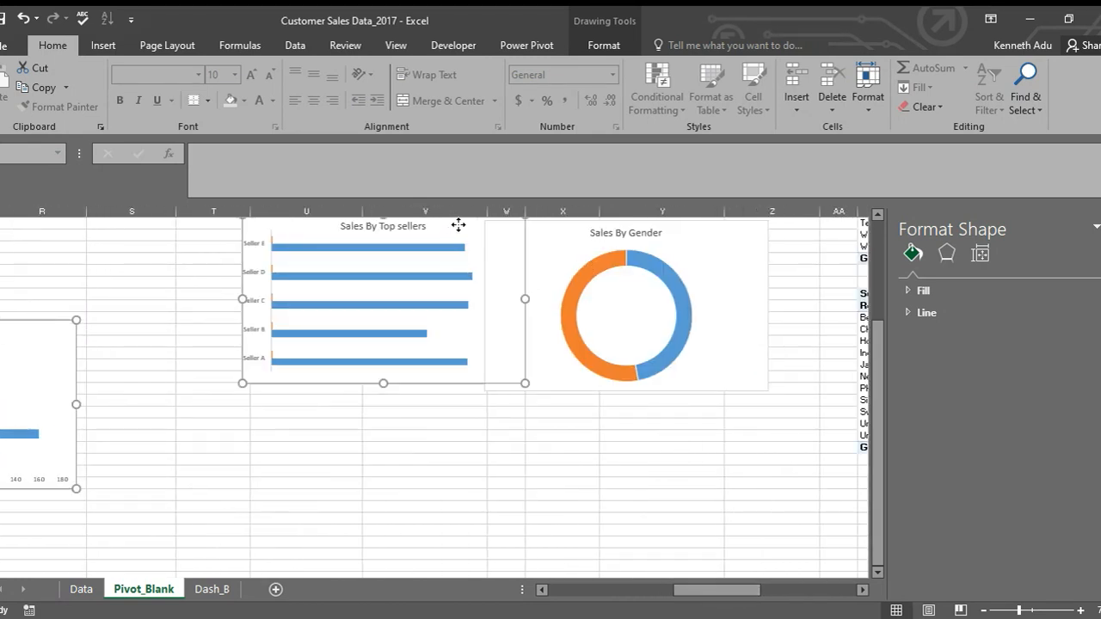
ctrl+click(733, 251)
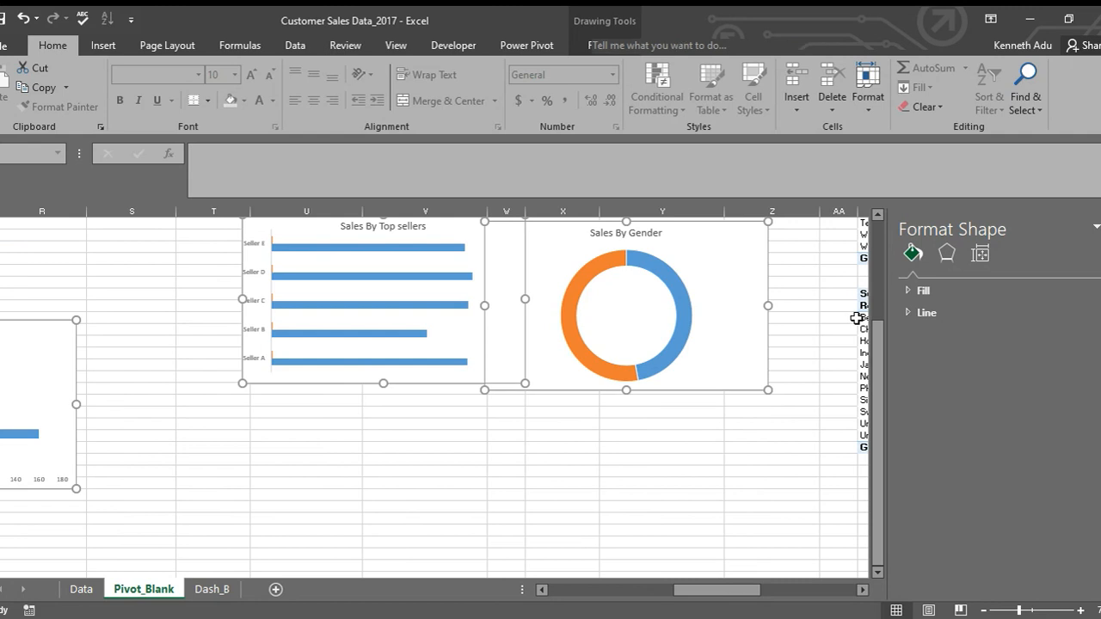
key(ctrl+x)
Step: Paste the cut PivotCharts onto the Dash_B sheet at cell E11
click(213, 590)
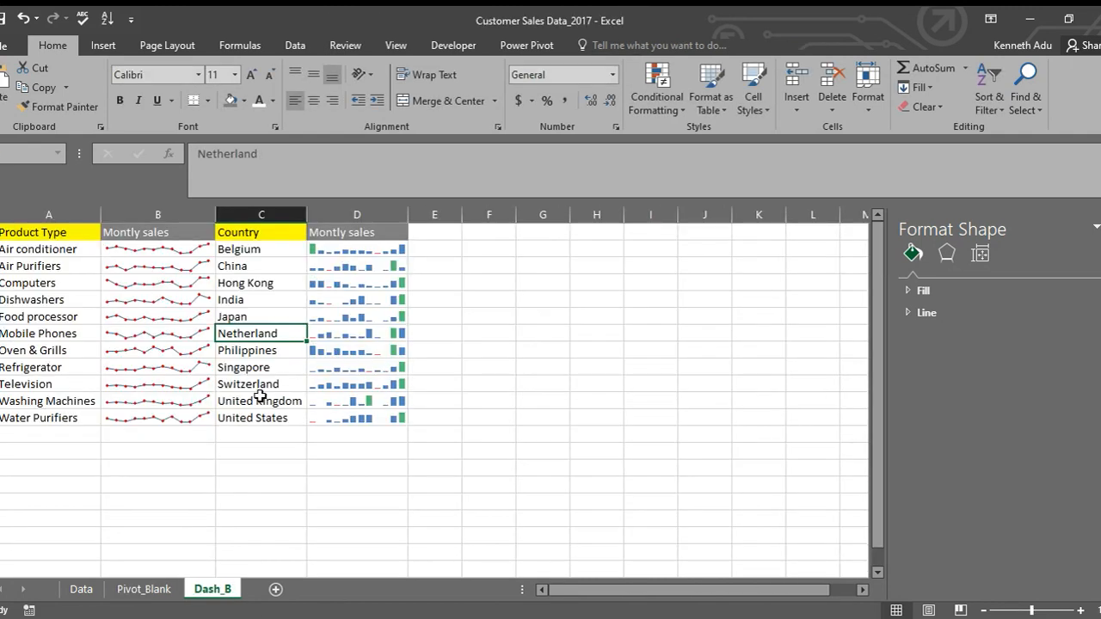
click(452, 394)
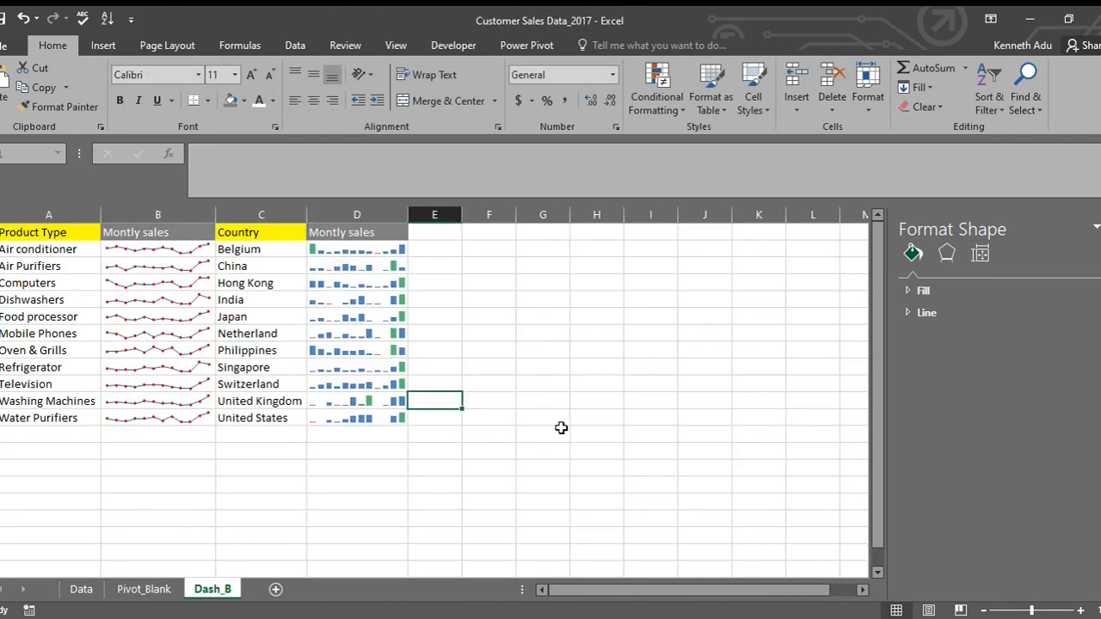
key(ctrl+v)
scroll(559, 435, down, 4)
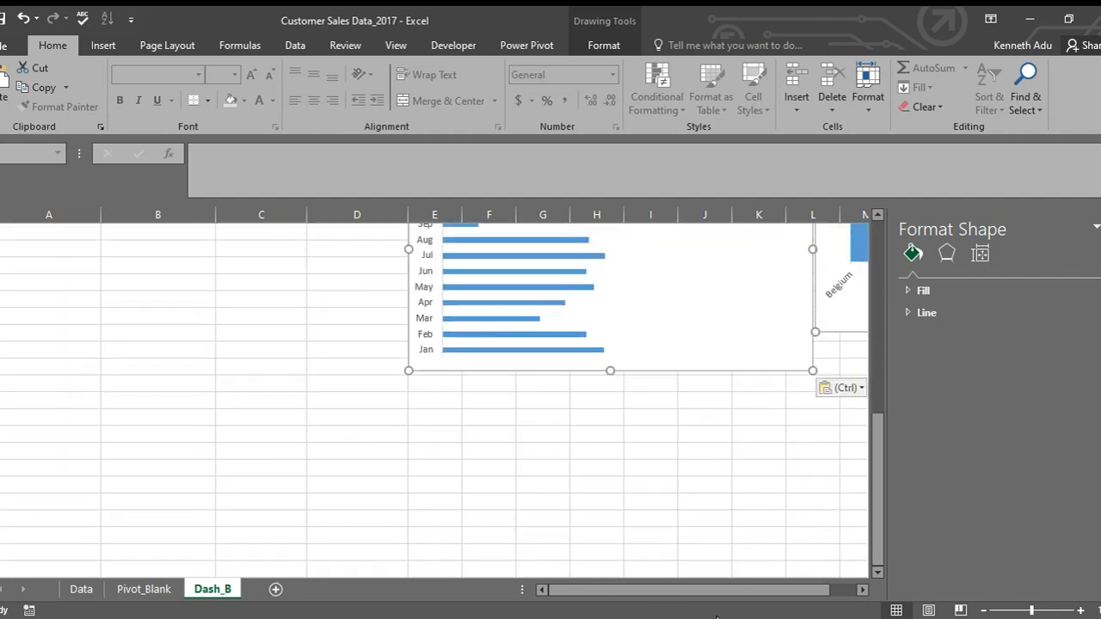
Step: Close the Format Shape pane and move all the pasted charts together up by about ten rows and slightly right
click(811, 590)
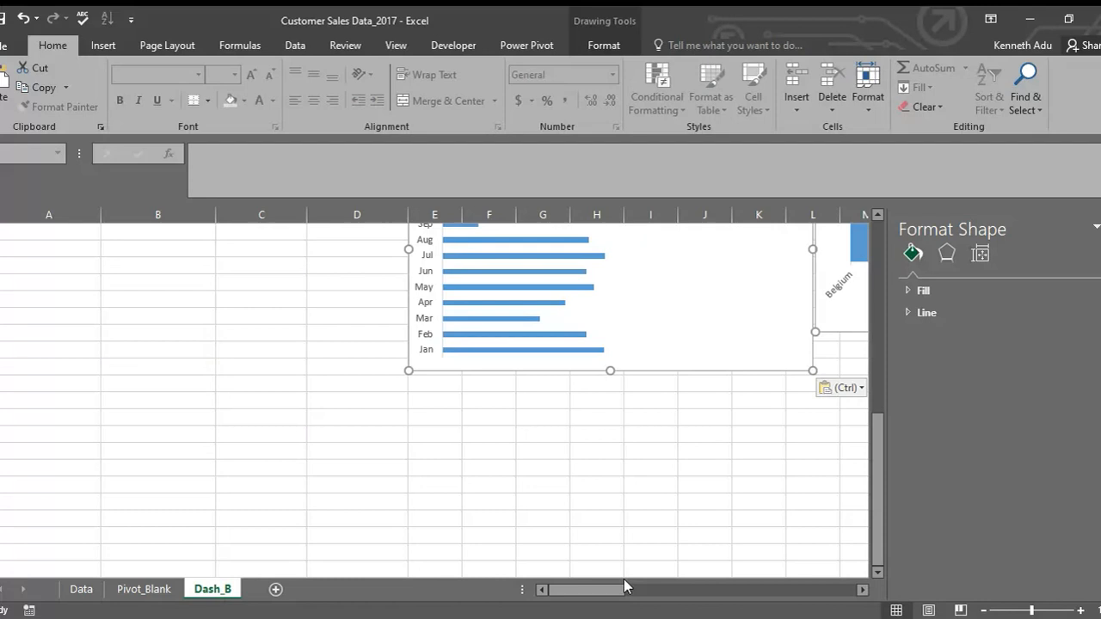
drag(581, 593, 606, 590)
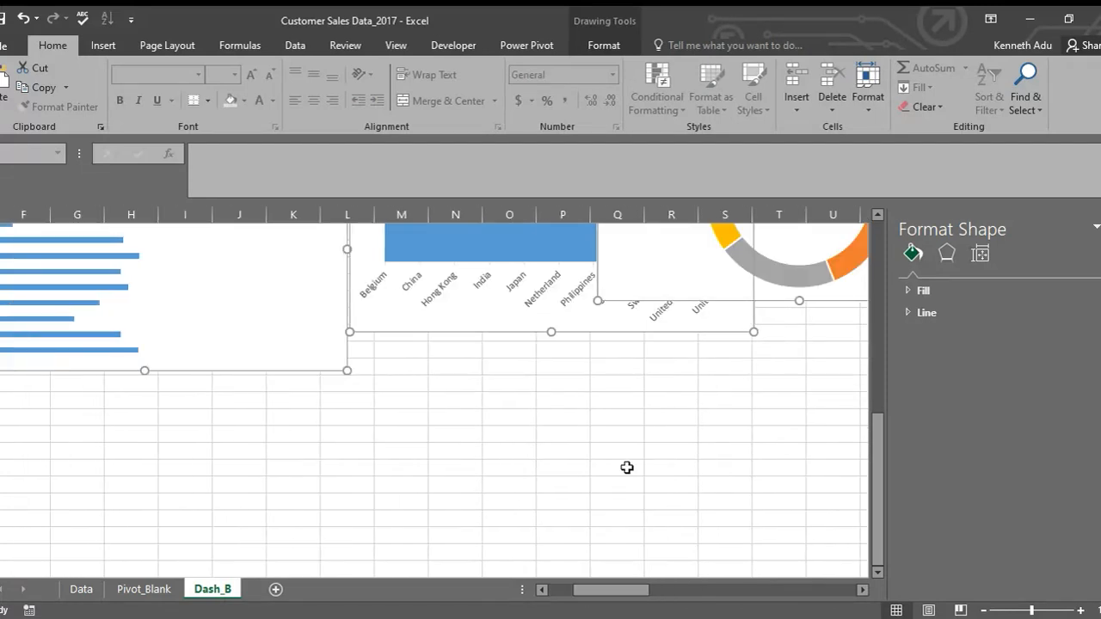
scroll(627, 467, up, 6)
scroll(627, 467, down, 5)
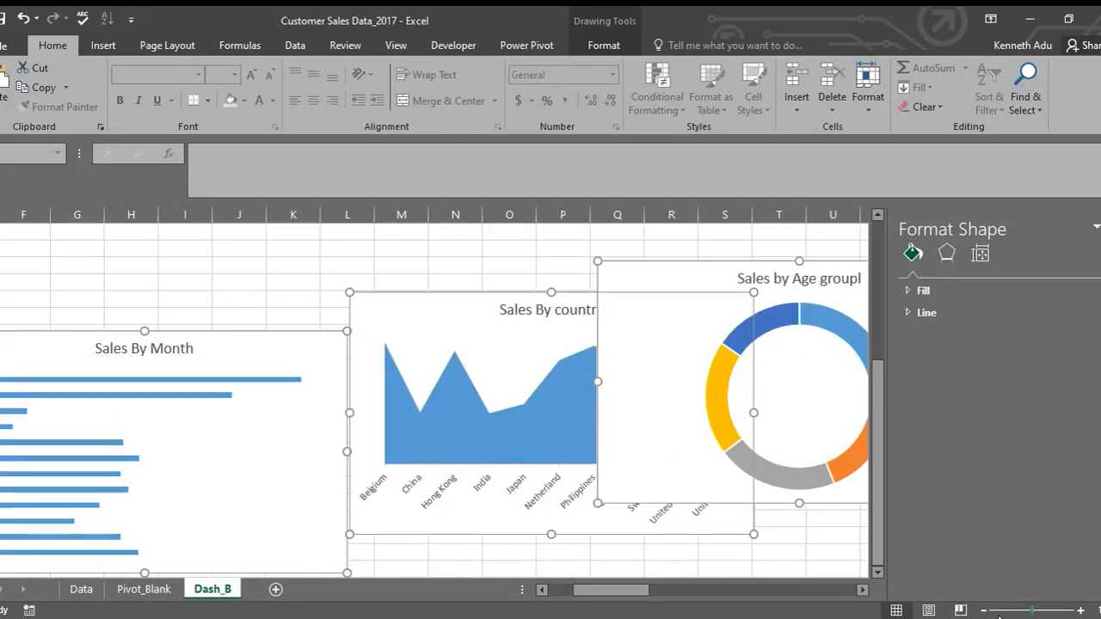
click(1100, 228)
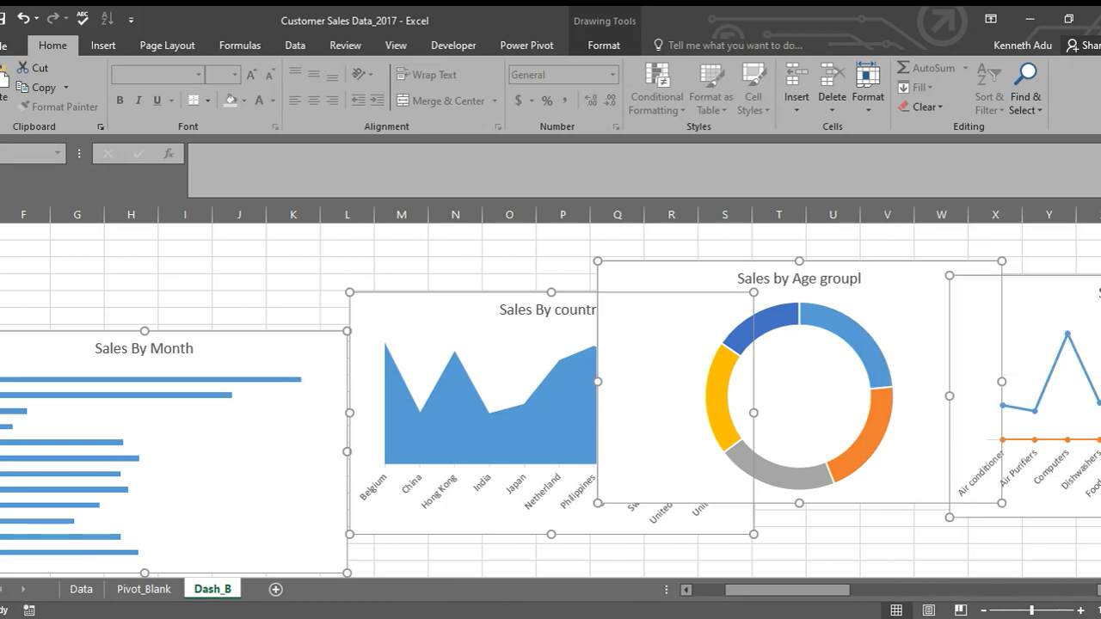
click(984, 610)
click(984, 611)
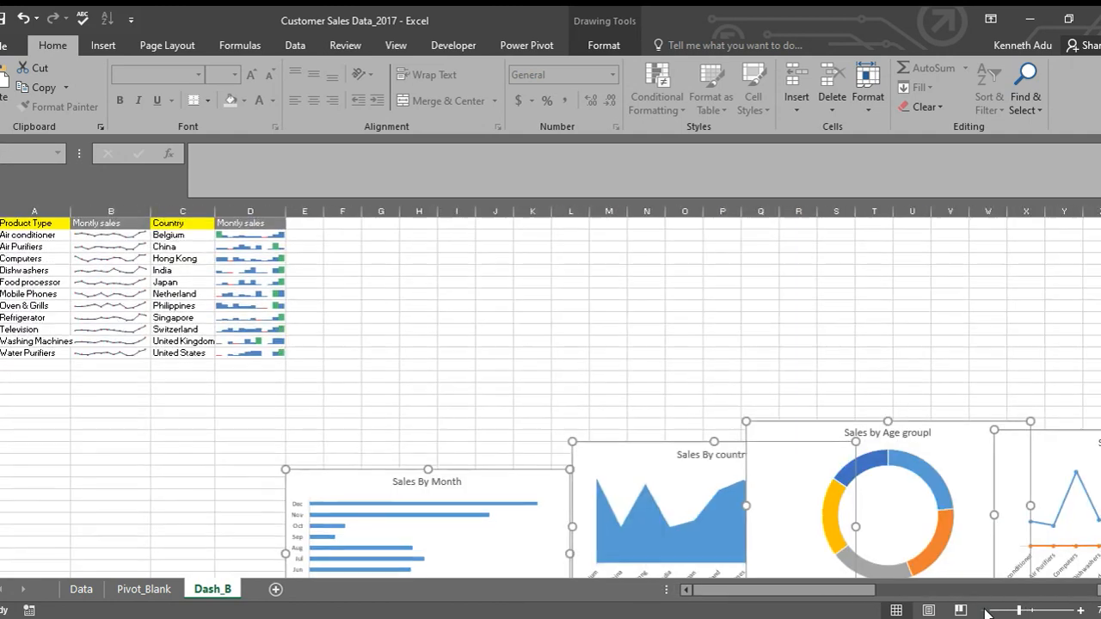
click(984, 611)
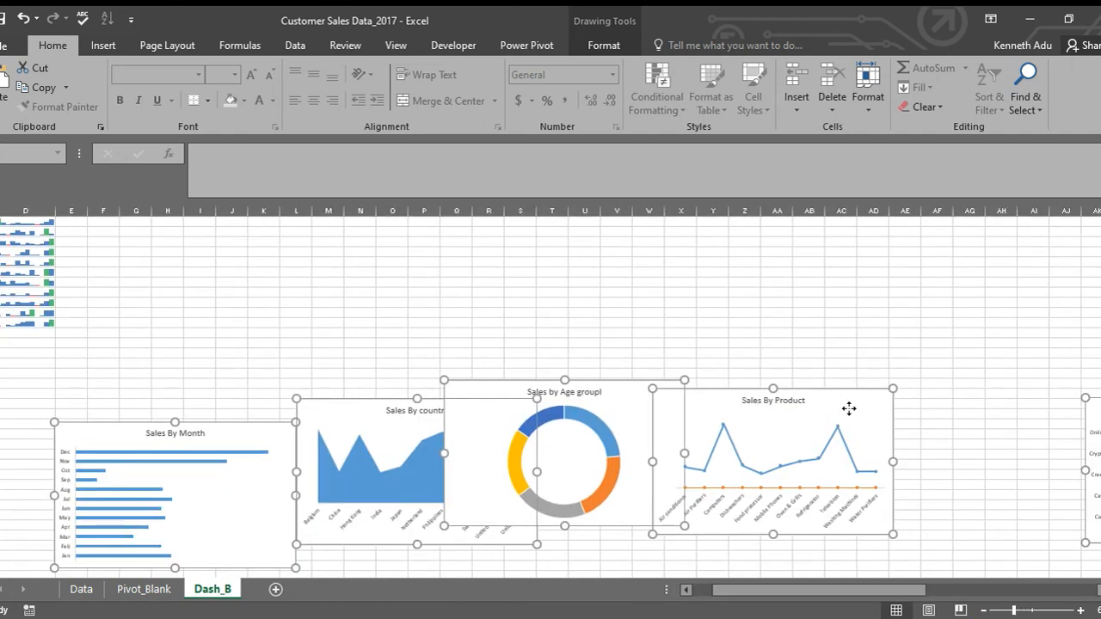
drag(848, 407, 869, 305)
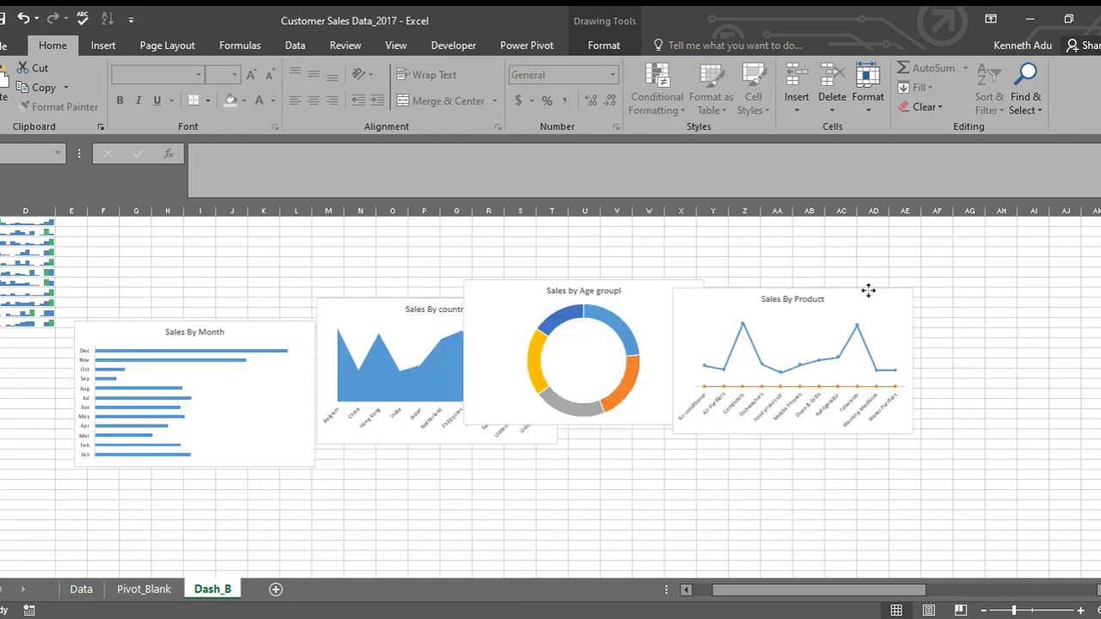
click(459, 240)
click(409, 323)
click(391, 272)
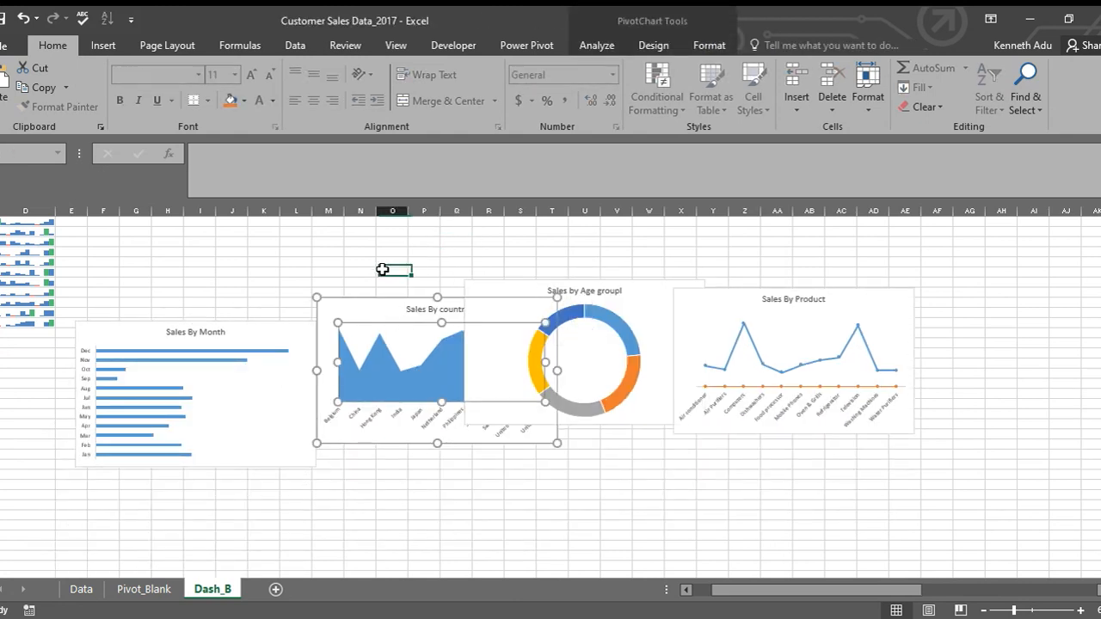
Step: Move the Sales By Product chart down about ten rows so it sits lower than the Sales by Age group chart
drag(774, 590, 756, 590)
click(578, 505)
scroll(578, 505, up, 1)
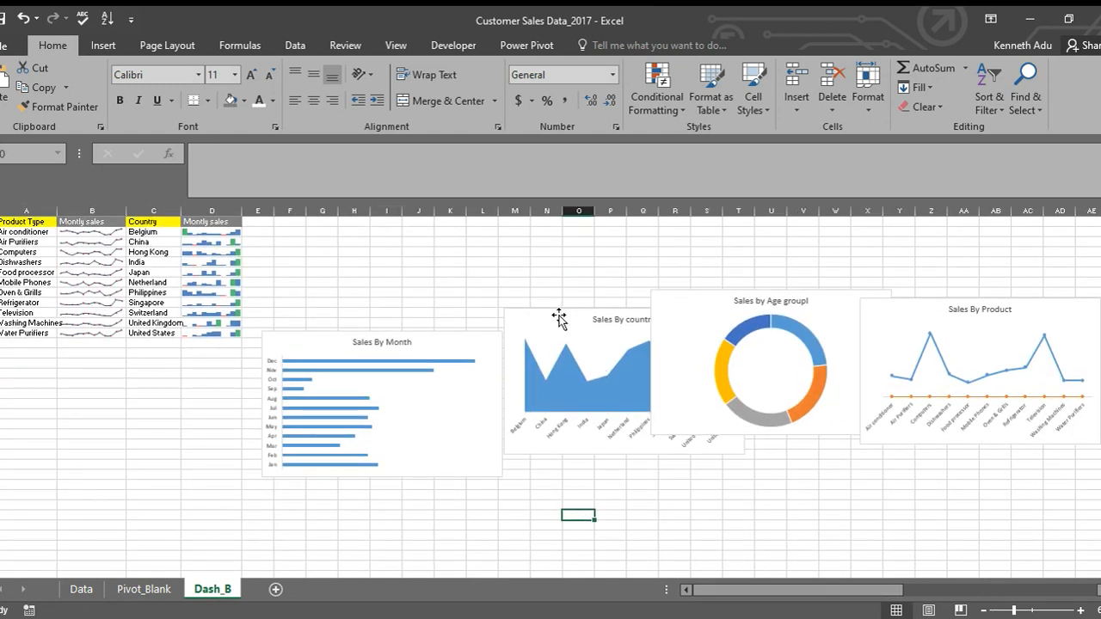
click(950, 340)
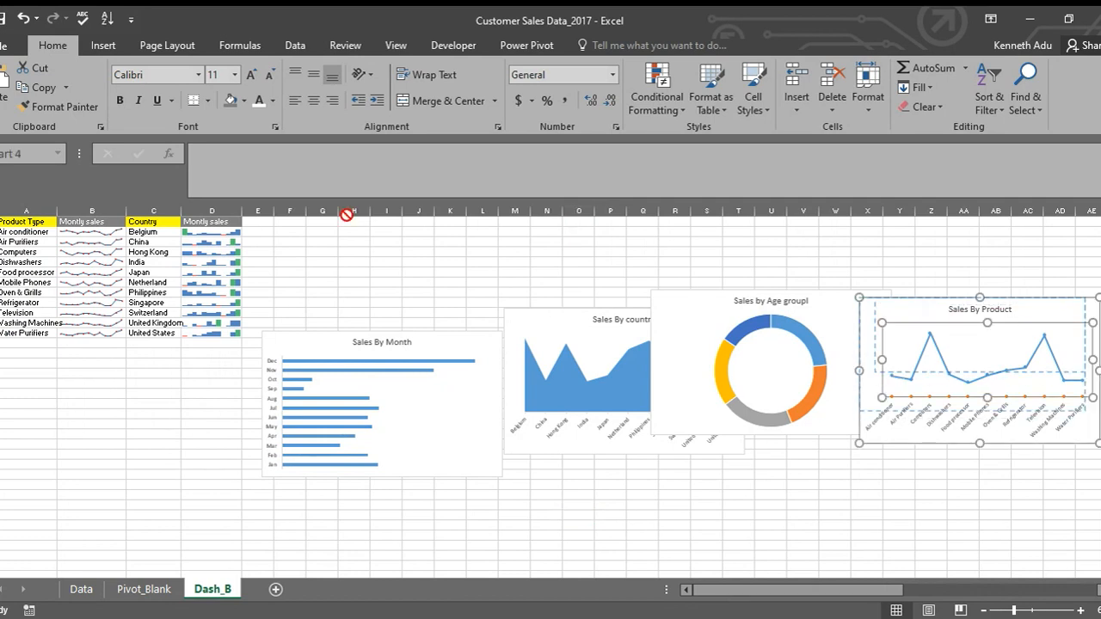
drag(926, 312, 604, 230)
drag(345, 181, 935, 416)
click(160, 230)
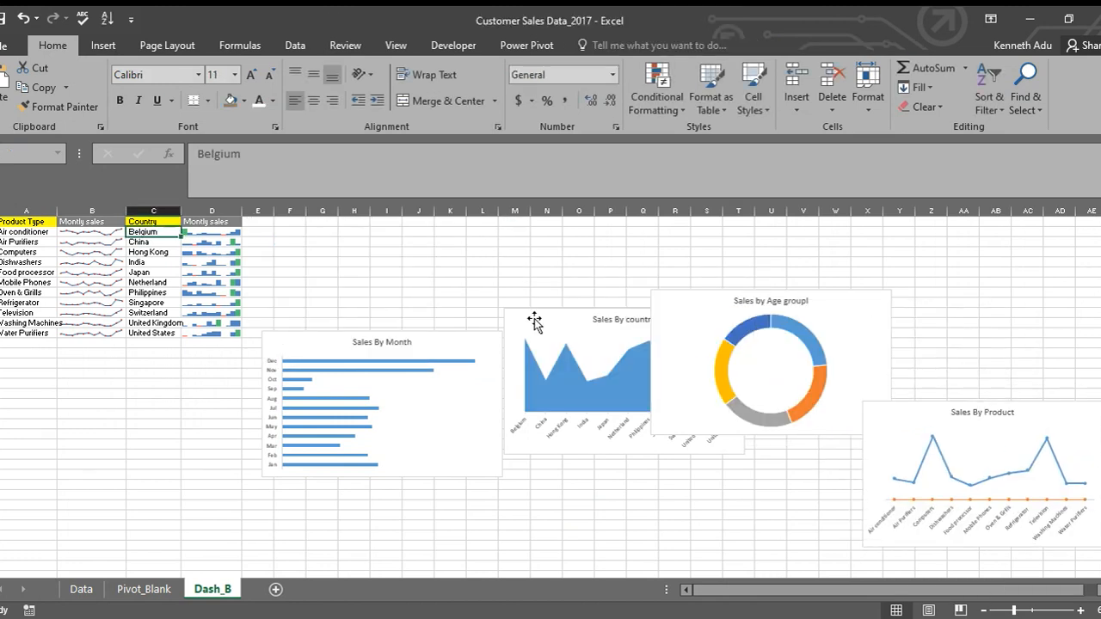
Step: Increase the height of row 2, Air conditioner and Belgium, to a little over twice its size to enlarge its sparklines
click(1079, 611)
click(1079, 611)
click(1079, 611)
click(1080, 612)
click(1079, 611)
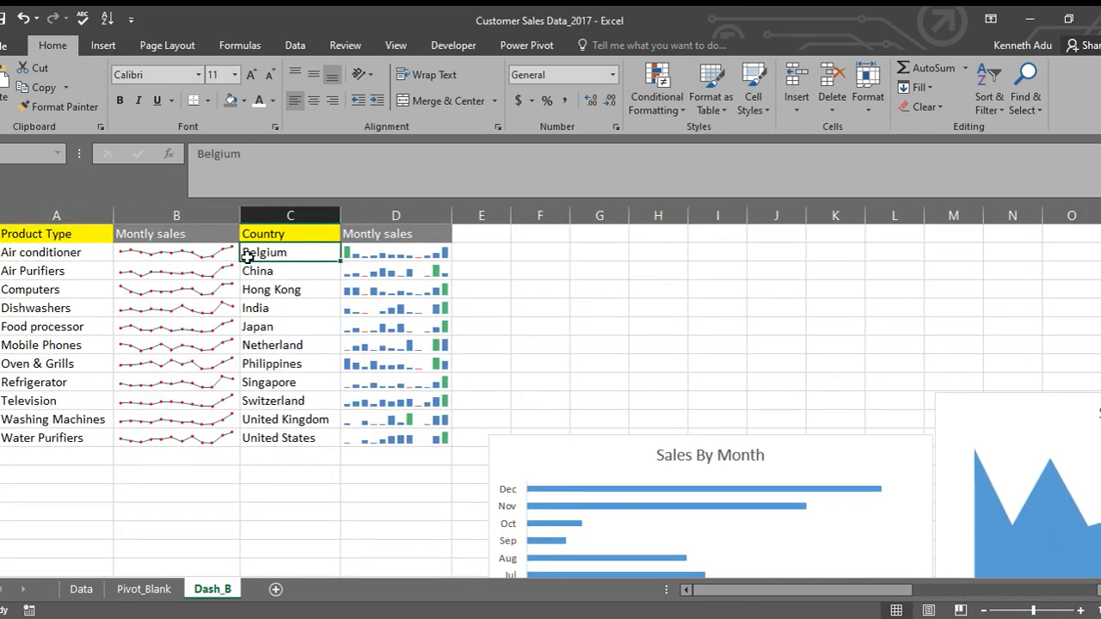
click(136, 252)
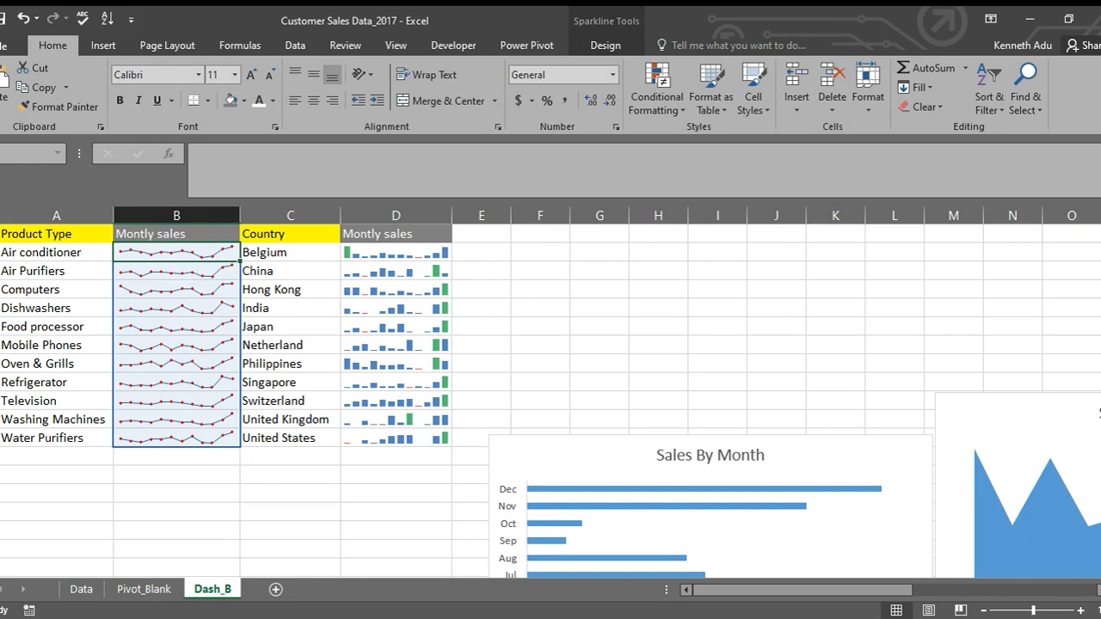
click(3, 252)
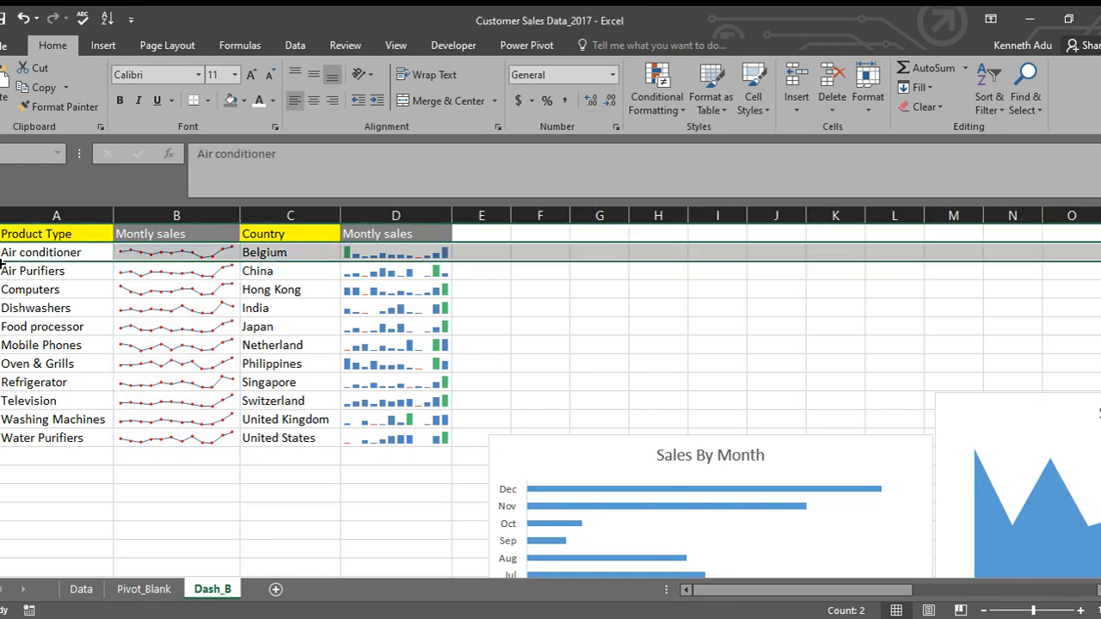
drag(3, 261, 2, 286)
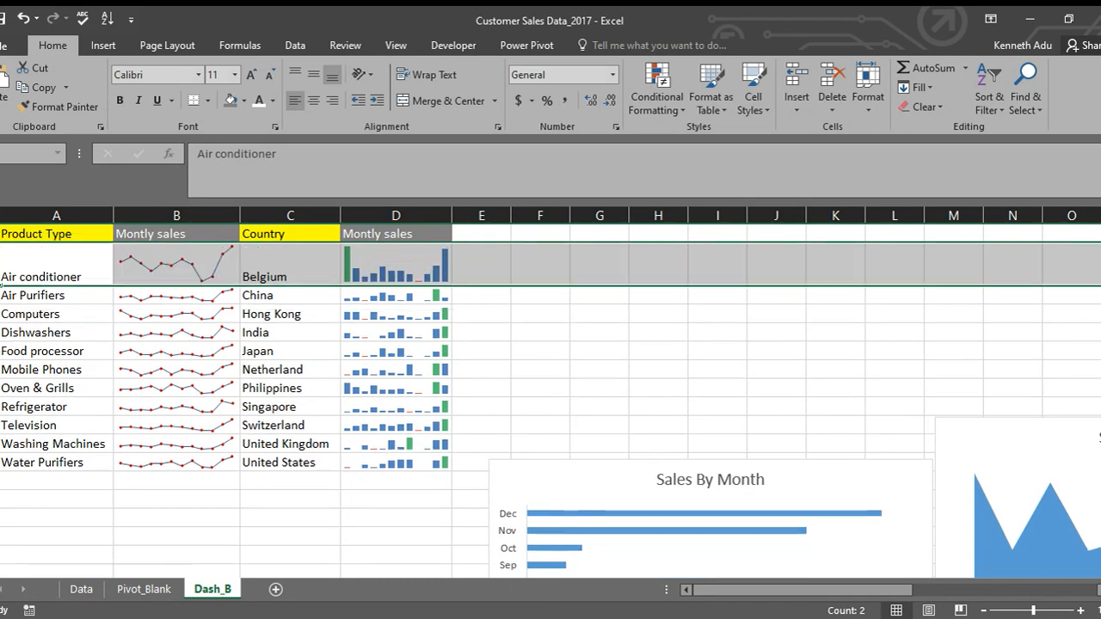
click(539, 317)
click(282, 281)
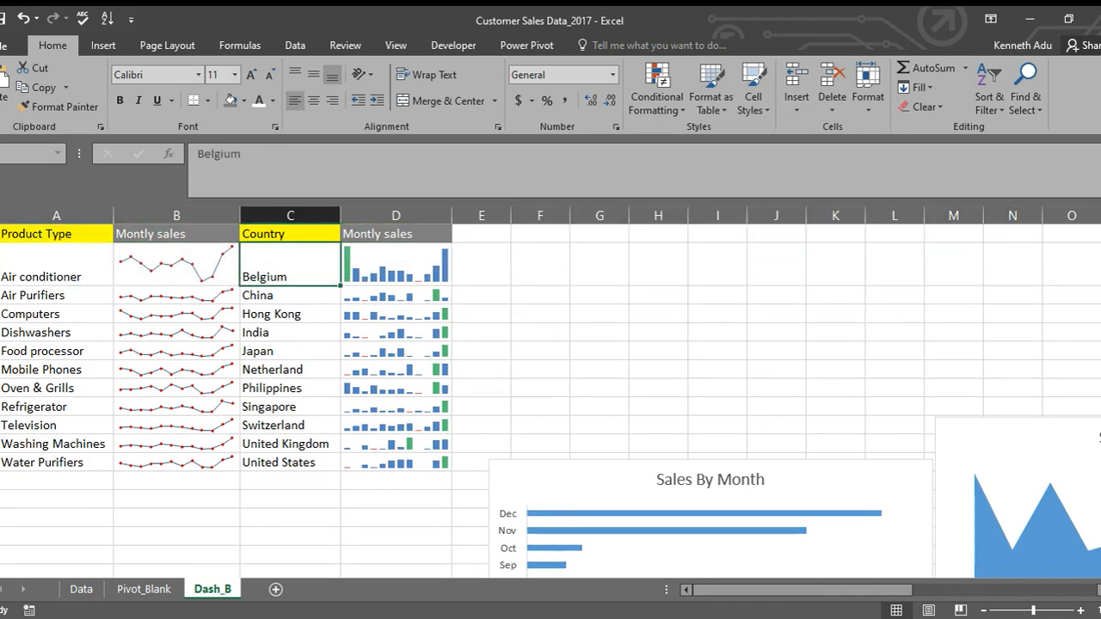
Step: Copy row 2's format and height with Format Painter to the rows from Air Purifiers through Water Purifiers
click(1, 267)
click(52, 108)
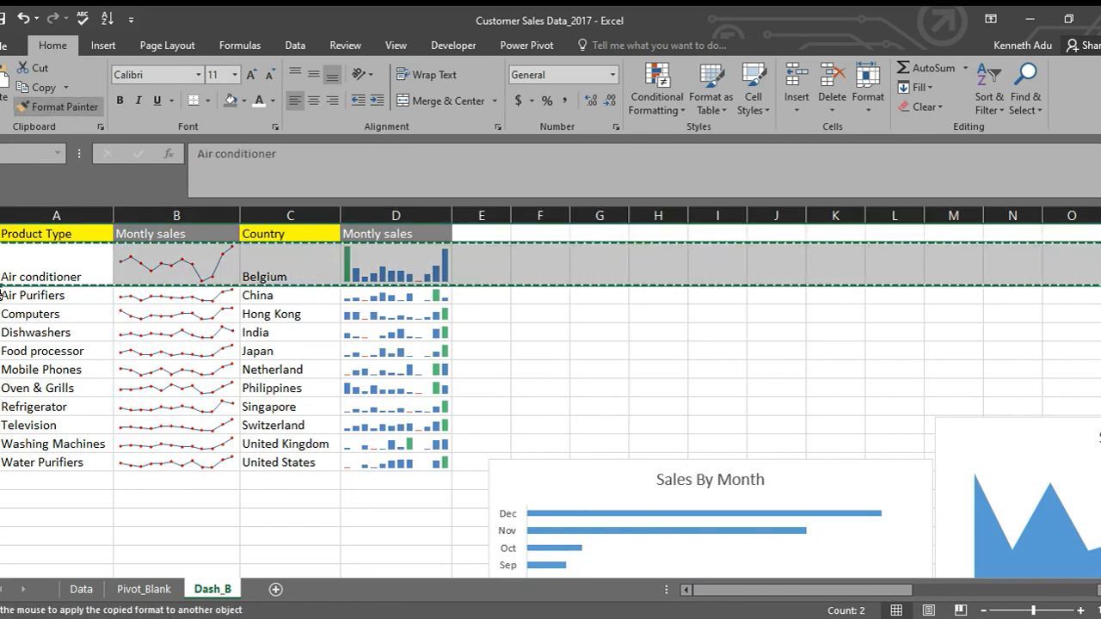
drag(2, 295, 13, 462)
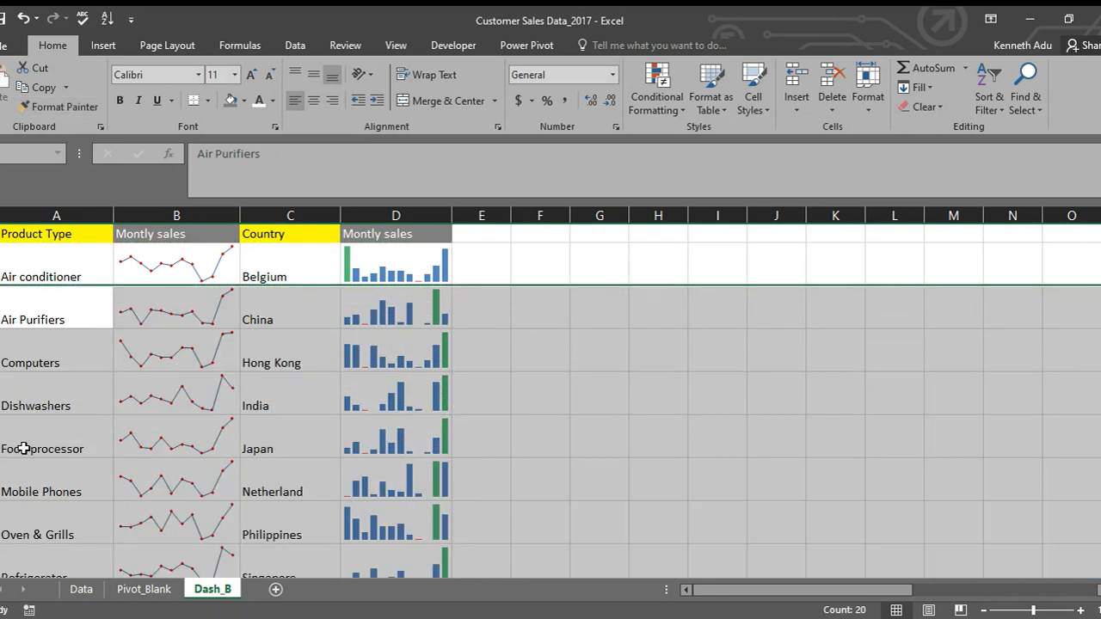
Step: Review the enlarged sparkline rows and the overall placement of the charts across Dash_B
scroll(577, 361, down, 4)
scroll(580, 362, up, 3)
scroll(593, 353, down, 1)
scroll(600, 347, up, 1)
scroll(600, 348, down, 3)
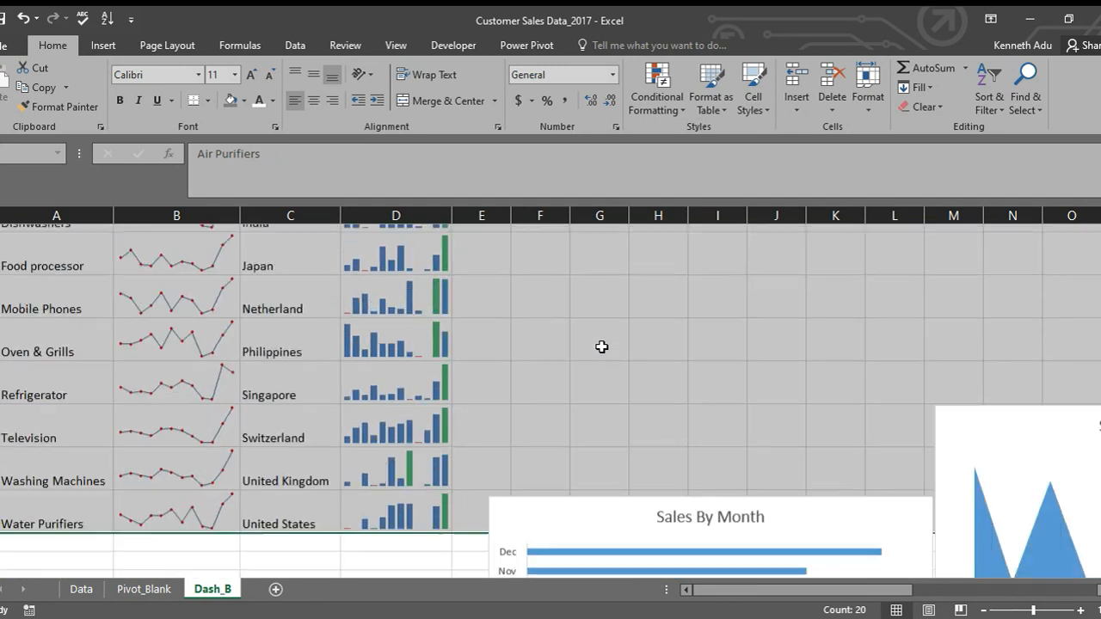
scroll(754, 349, up, 2)
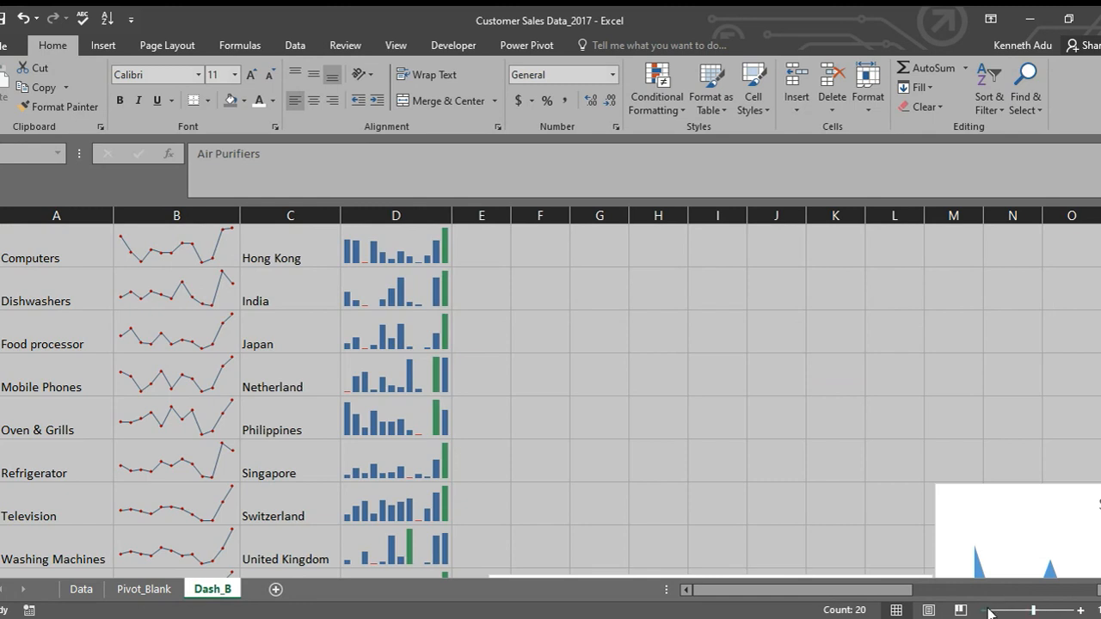
click(985, 612)
click(984, 613)
click(984, 612)
click(985, 613)
click(985, 613)
click(985, 613)
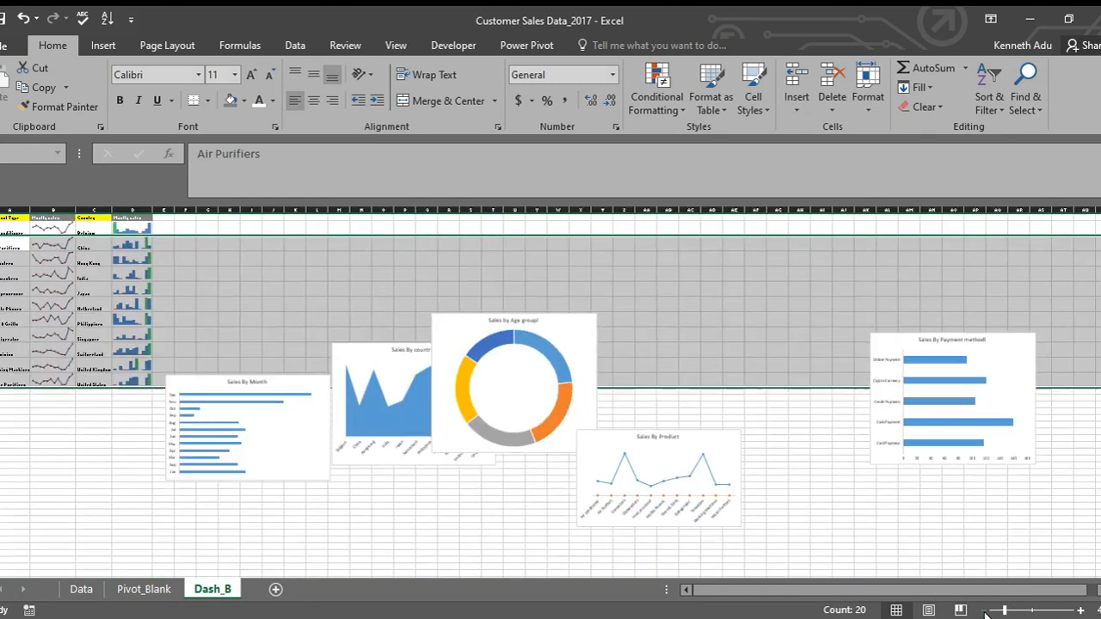
click(297, 263)
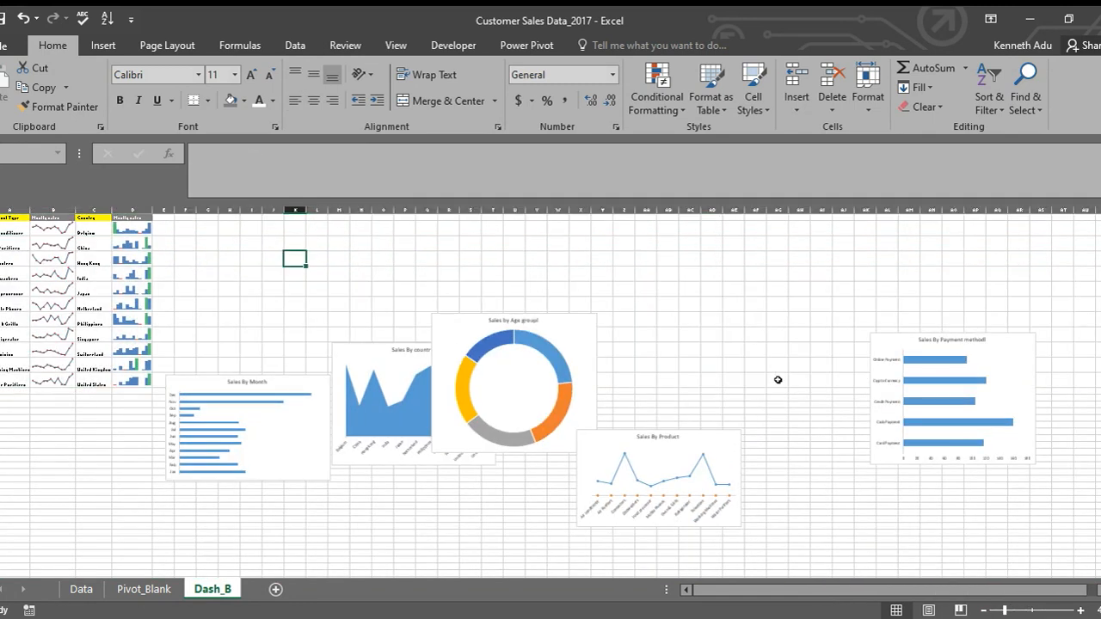
click(703, 445)
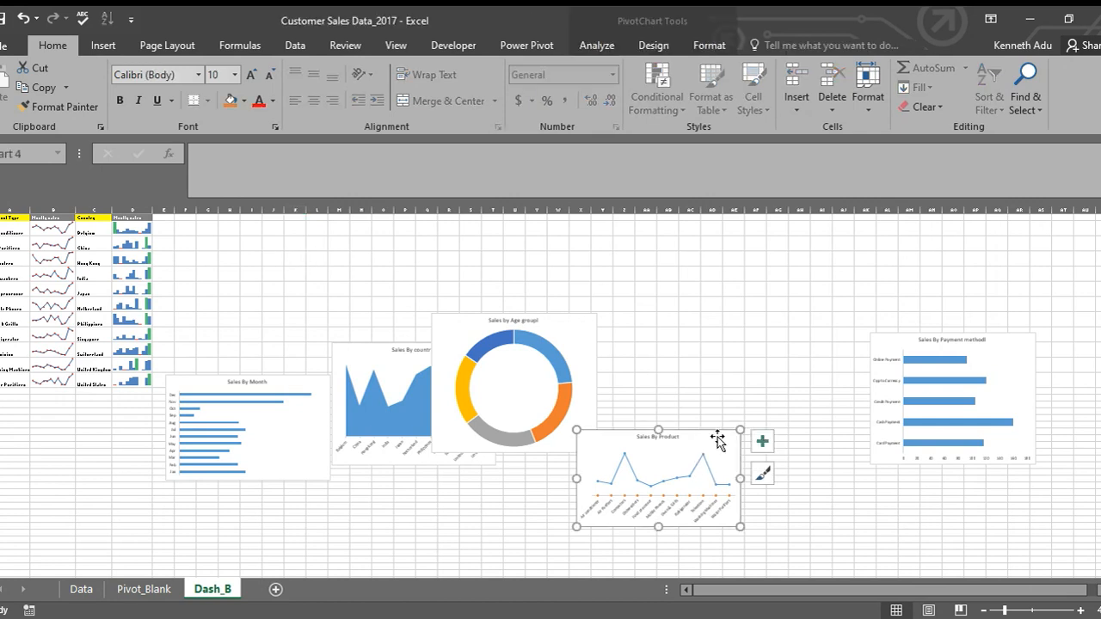
mouse_move(714, 435)
mouse_down()
mouse_move(396, 234)
mouse_move(611, 300)
mouse_up()
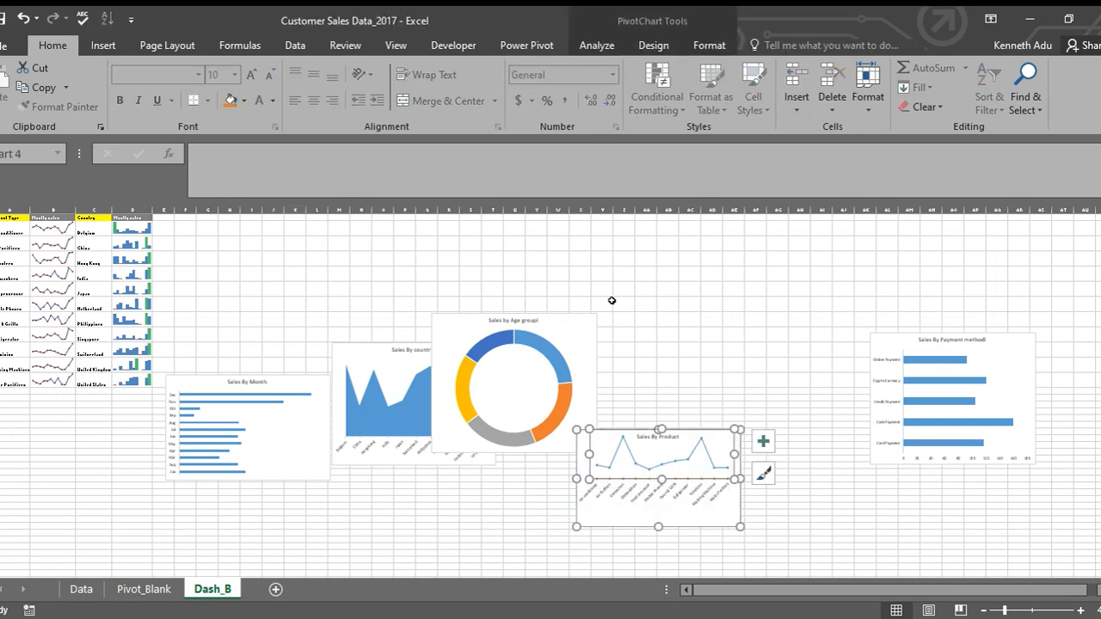
click(24, 17)
click(646, 335)
click(719, 465)
drag(719, 465, 327, 210)
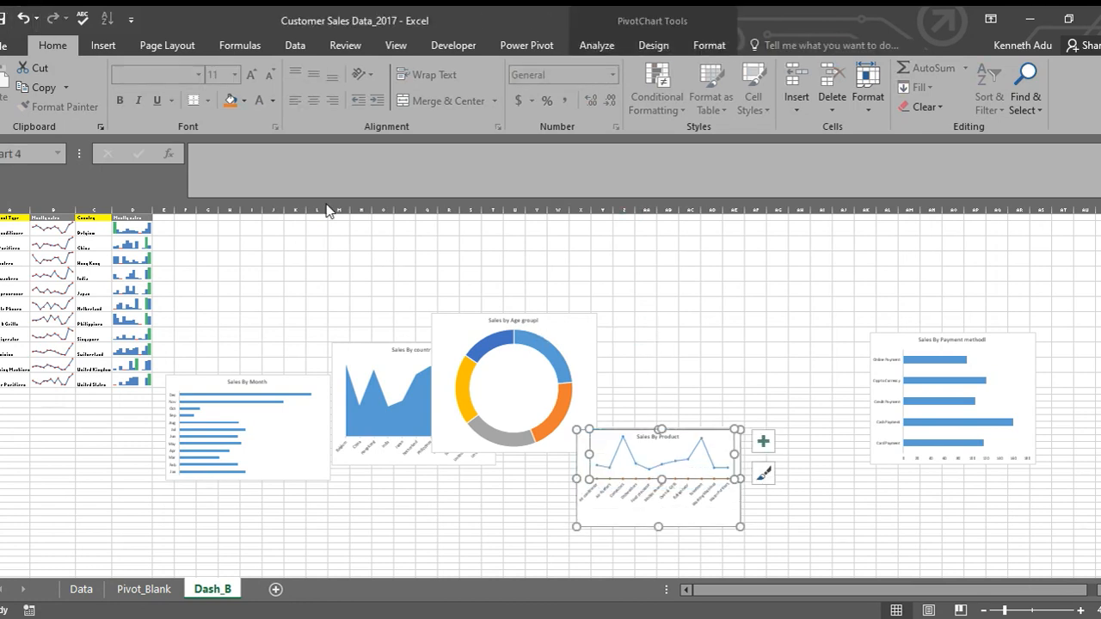
click(23, 17)
Step: Place the Sales By Product and Sales By country charts side by side along row 1 beside the sparklines, widening the country chart to about column W
click(705, 440)
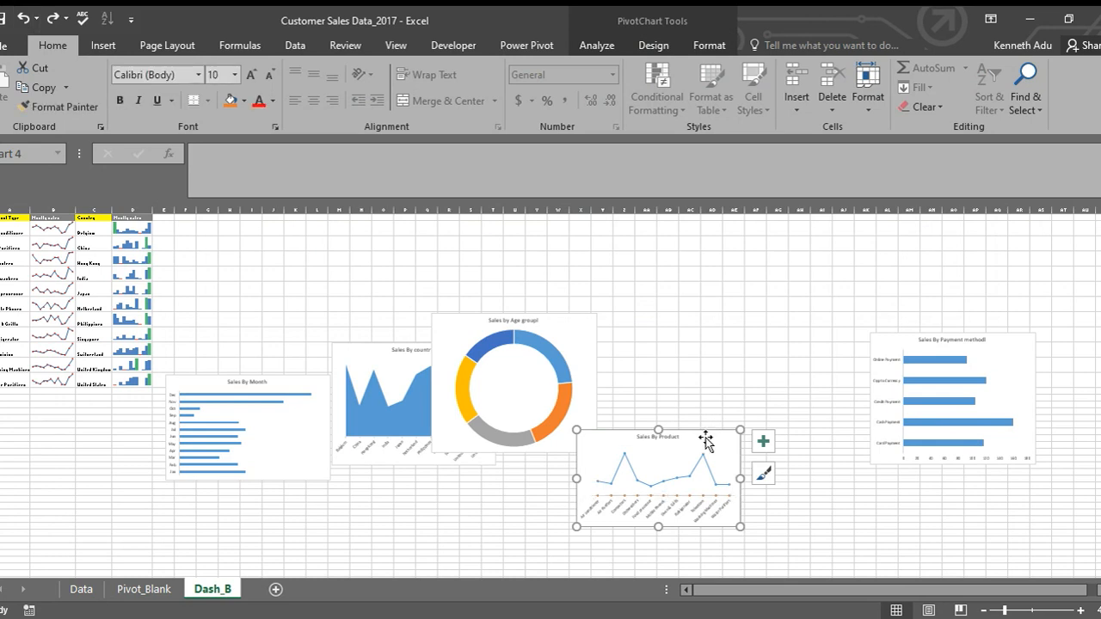
mouse_move(711, 437)
mouse_down()
mouse_move(278, 221)
mouse_move(315, 238)
mouse_move(292, 221)
mouse_up()
drag(378, 266, 374, 221)
drag(497, 274, 561, 264)
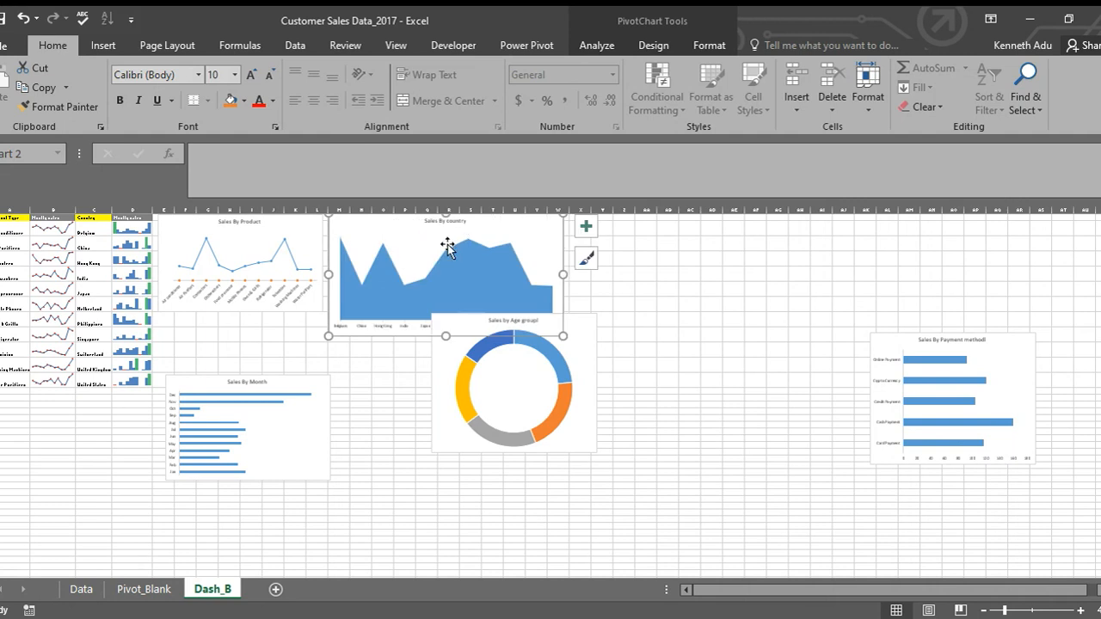
drag(533, 223, 537, 225)
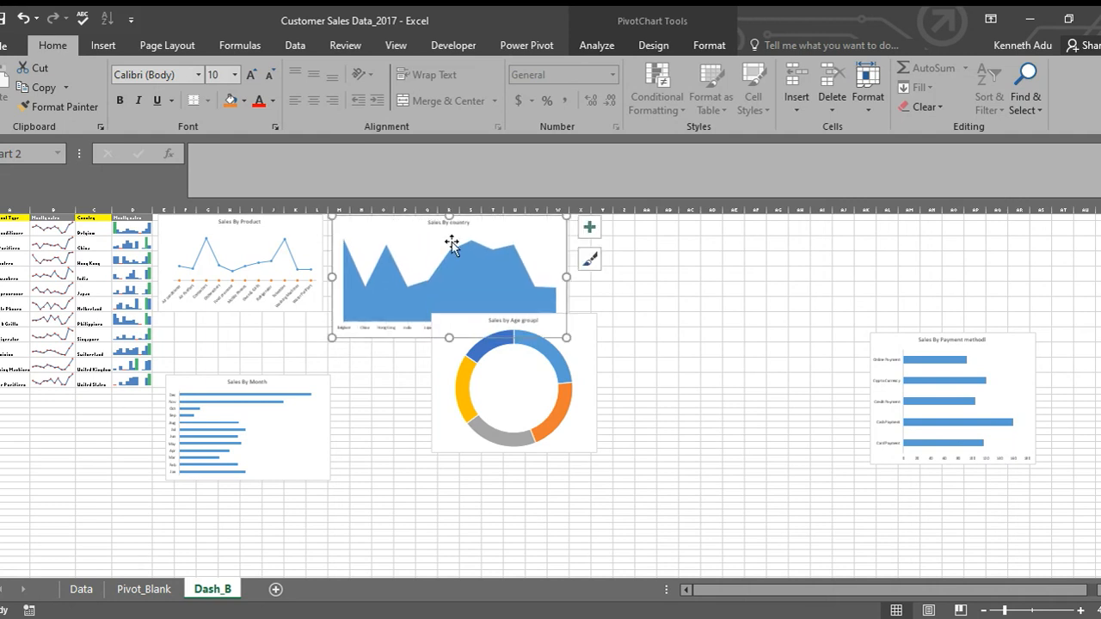
Step: Nudge the Sales By Product chart and stretch its edges so it meets the Sales By country chart with their upper edges aligned
click(298, 230)
drag(293, 220, 295, 225)
drag(323, 270, 330, 267)
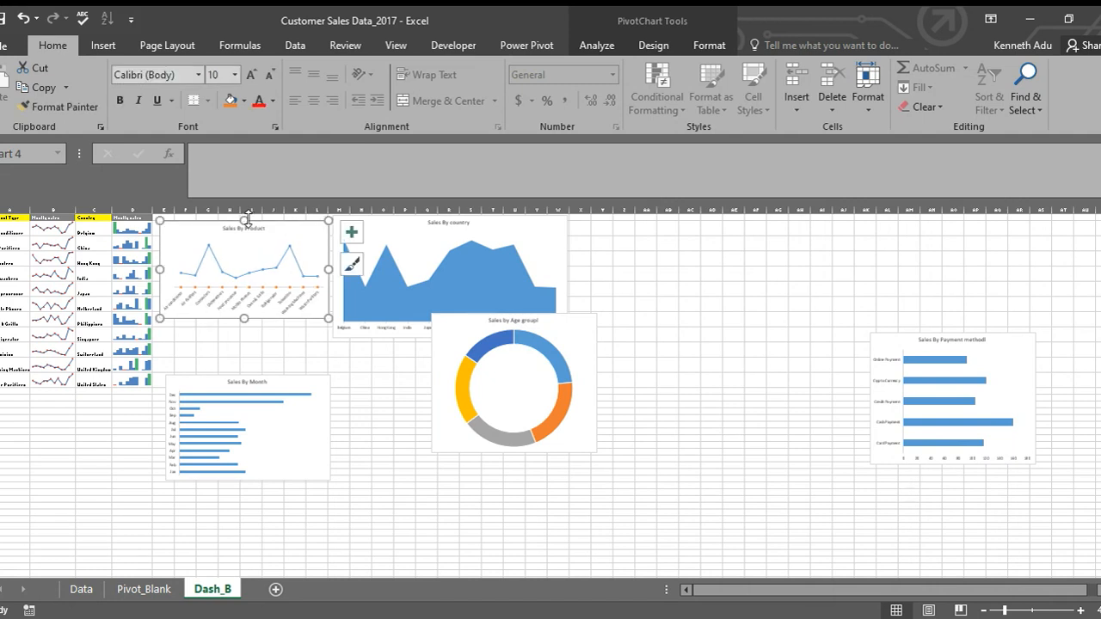
drag(246, 221, 245, 216)
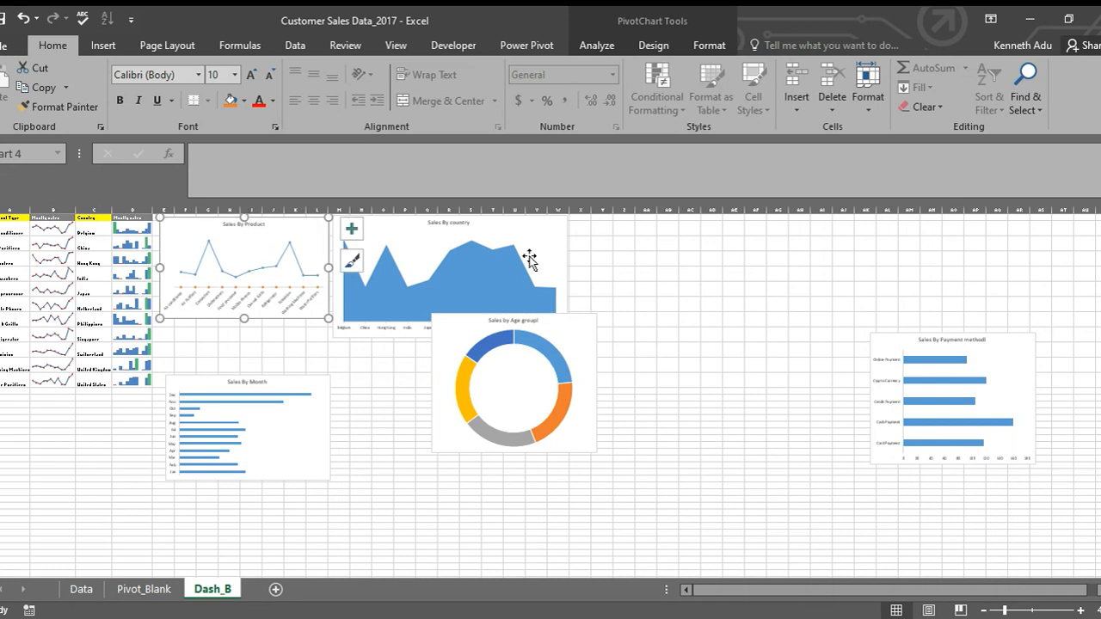
Step: Move the Sales By Month chart up beneath the Sales By Product chart and narrow it by a little over a quarter
click(606, 258)
drag(300, 379, 292, 354)
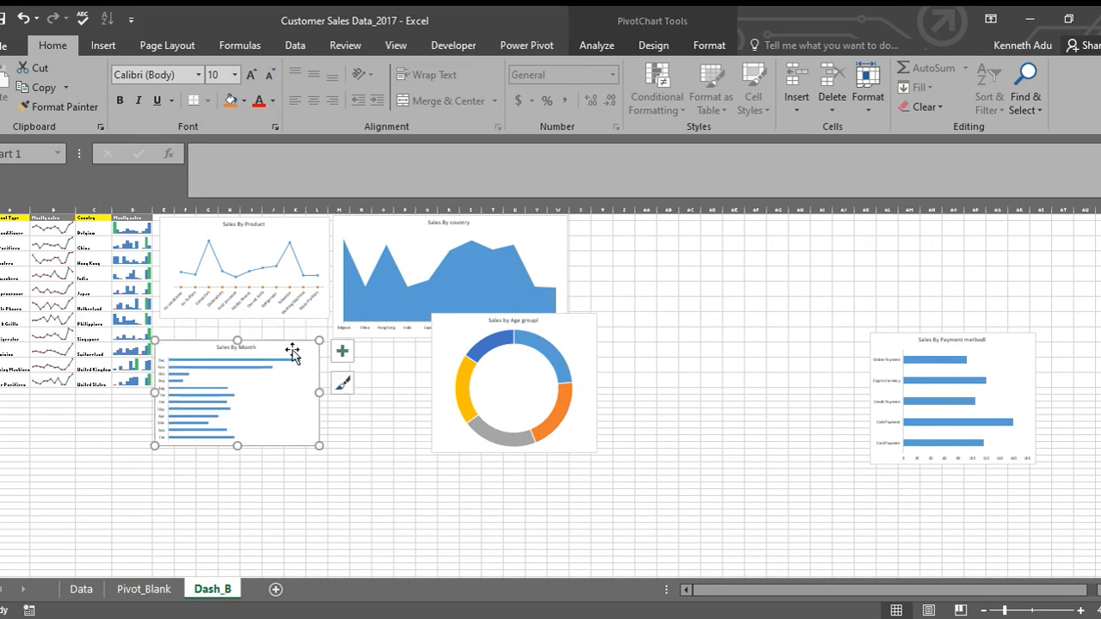
drag(319, 395, 273, 395)
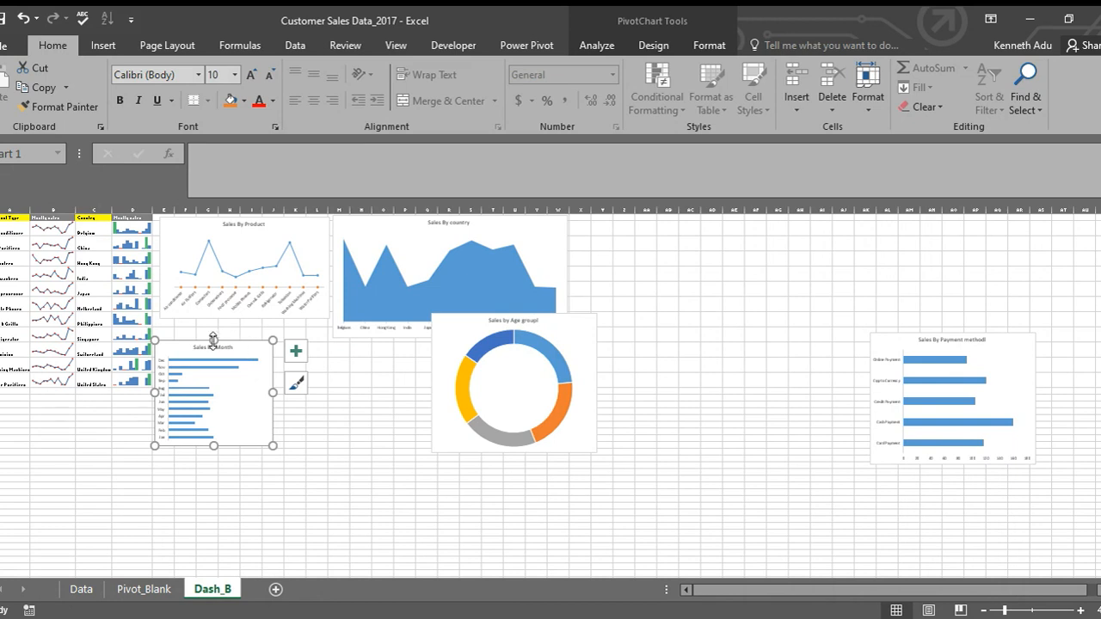
Step: Extend the Sales By Product chart downward and the Sales By Month chart upward to close the gap between them
click(246, 317)
drag(245, 320, 244, 333)
click(232, 344)
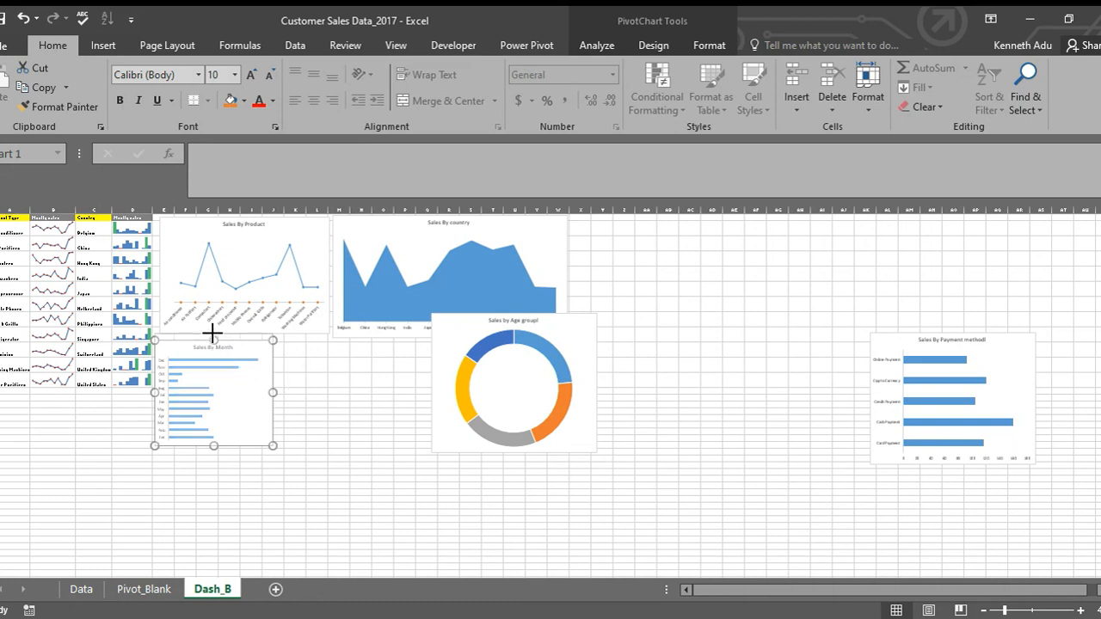
drag(213, 333, 213, 334)
click(318, 393)
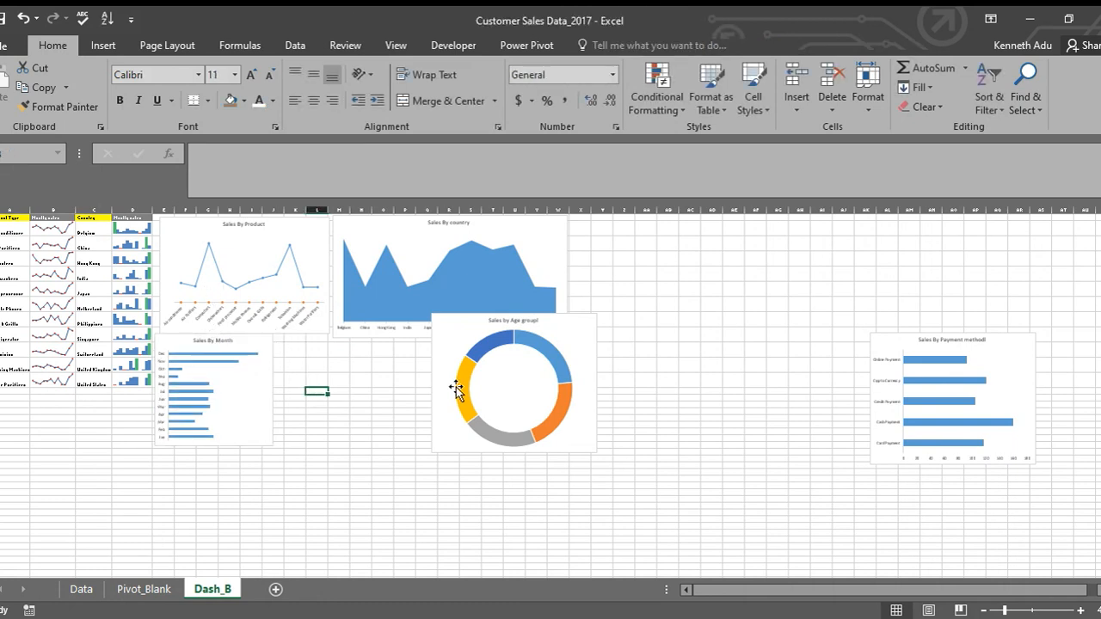
Step: Move the Sales By Payment method chart directly beside the Sales By Month chart, beneath the product and country charts
drag(896, 346, 300, 344)
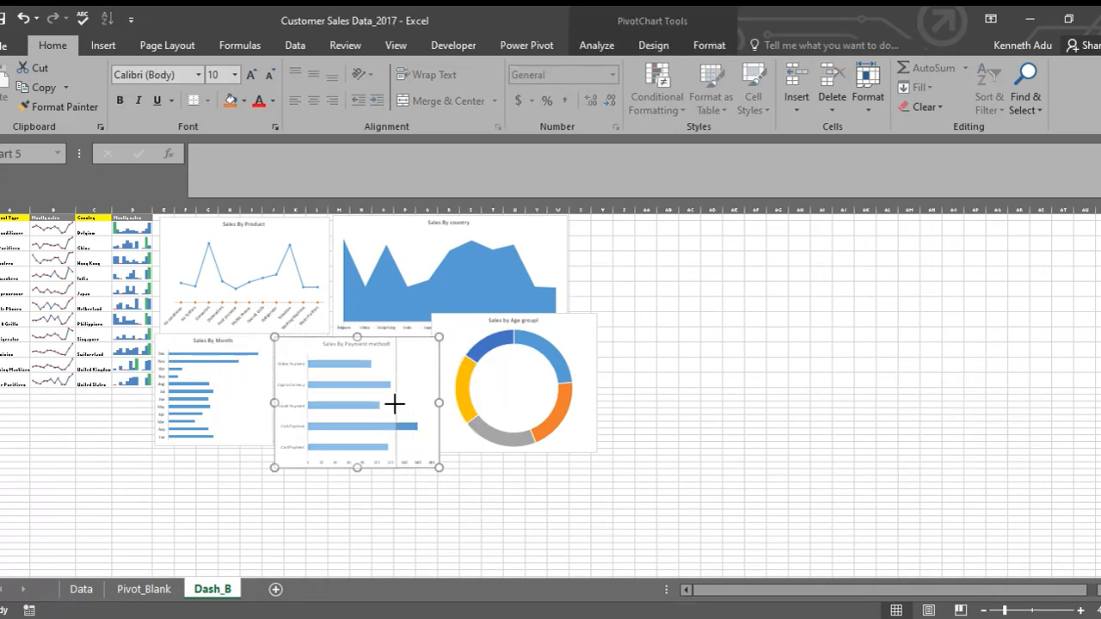
Step: Shrink the Sales By Payment method chart in width and height so its base lines up with the Sales By Month chart
drag(440, 402, 371, 404)
drag(324, 469, 326, 446)
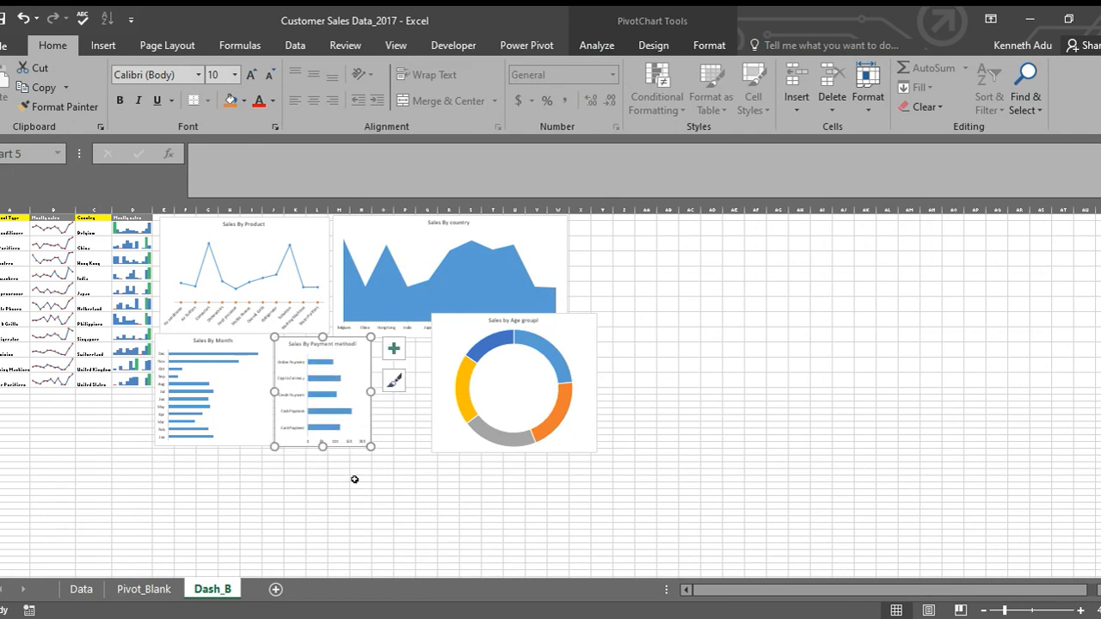
click(358, 479)
Step: Bring the distant Sales By Top sellers and Sales By Gender charts closer to the other charts on Dash_B
drag(781, 590, 929, 596)
scroll(943, 510, down, 1)
scroll(1033, 316, right, 6)
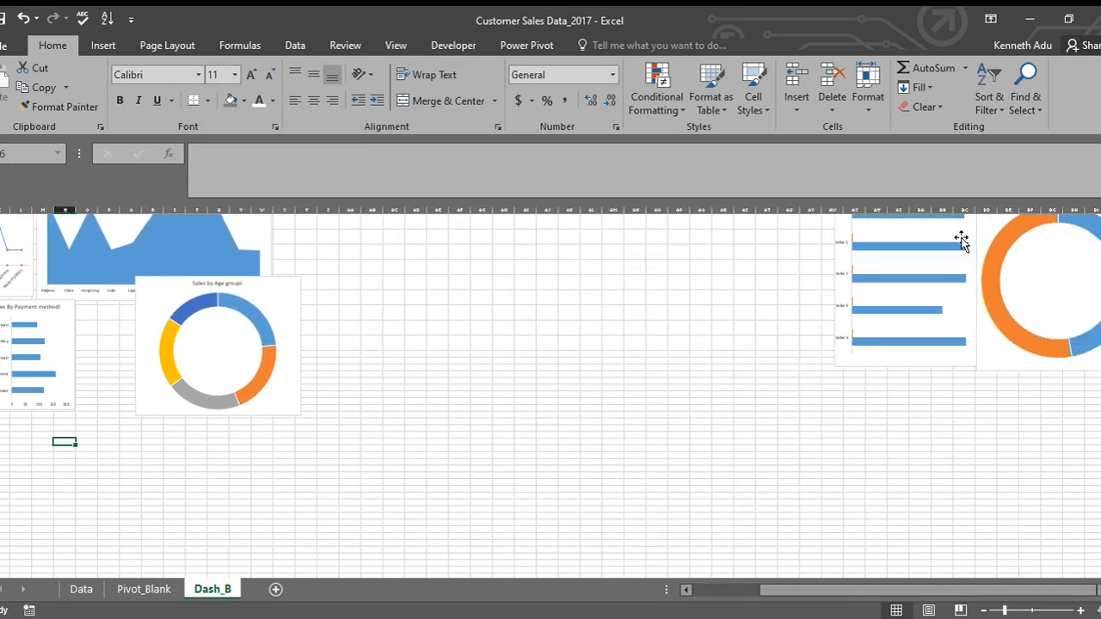
click(960, 242)
scroll(957, 233, up, 1)
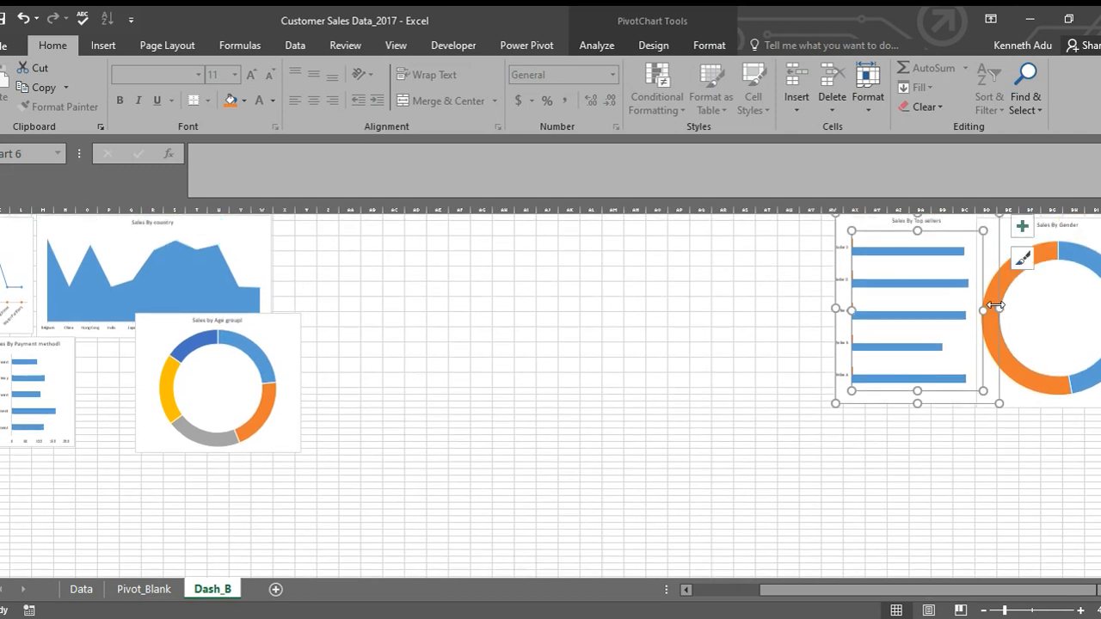
drag(956, 226, 466, 342)
drag(1010, 228, 638, 361)
drag(902, 594, 821, 606)
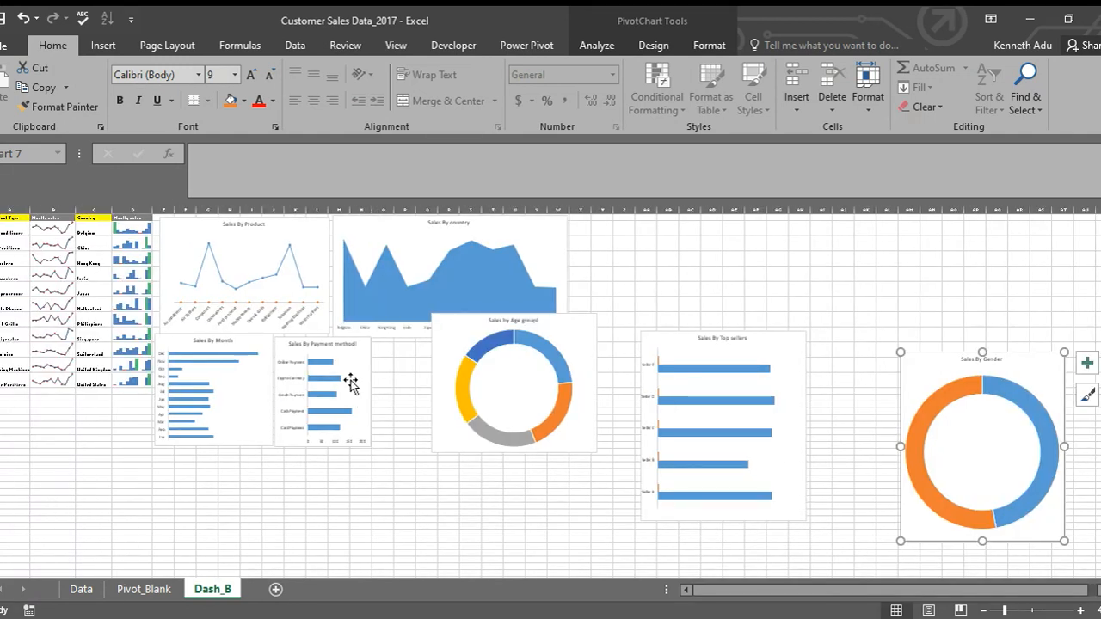
Step: Move the Sales by Age group chart aside into empty cells and place the Sales By Top sellers chart below the Sales By country chart
drag(580, 325, 912, 228)
click(663, 345)
drag(670, 340, 383, 350)
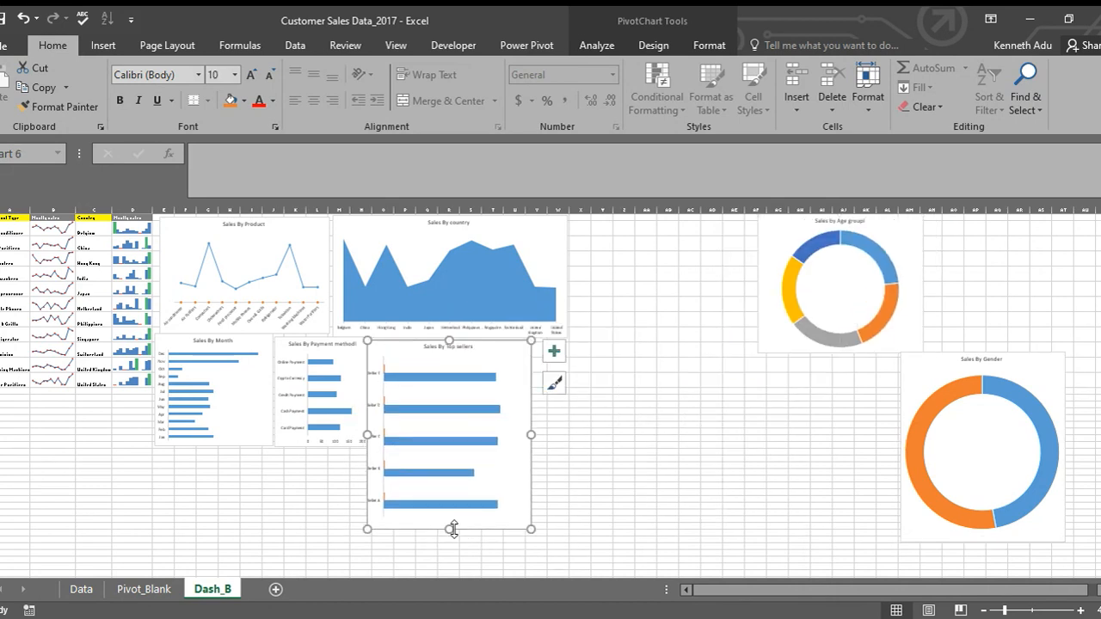
Step: Shorten the Sales By Top sellers chart to its neighbours' height, narrow it from both sides, and undo the accidental plot area shift
drag(450, 528, 449, 443)
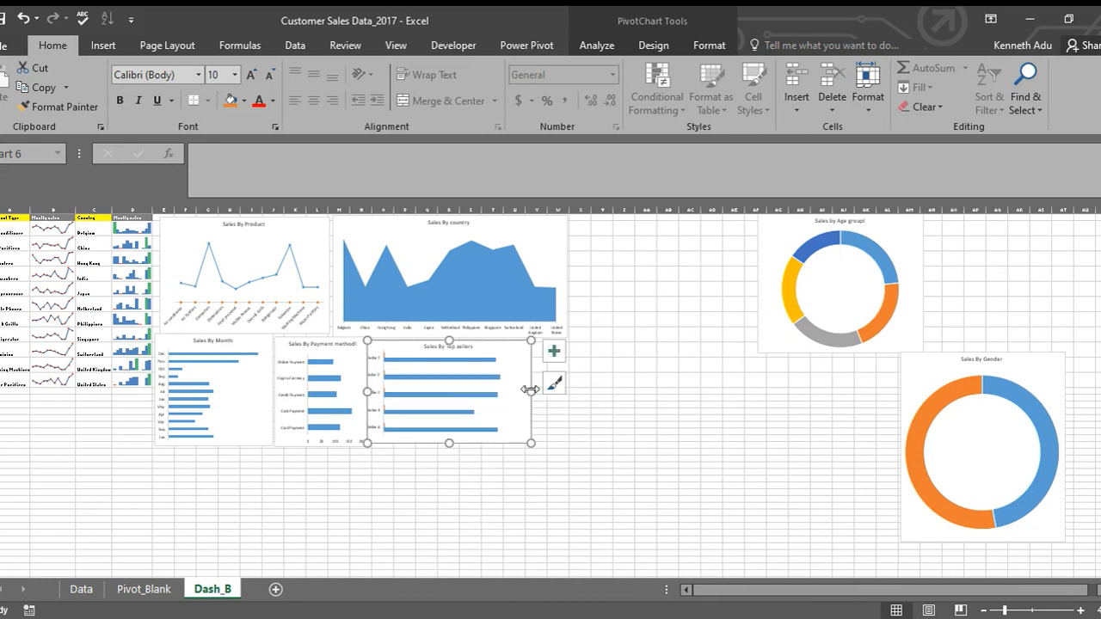
drag(528, 390, 507, 392)
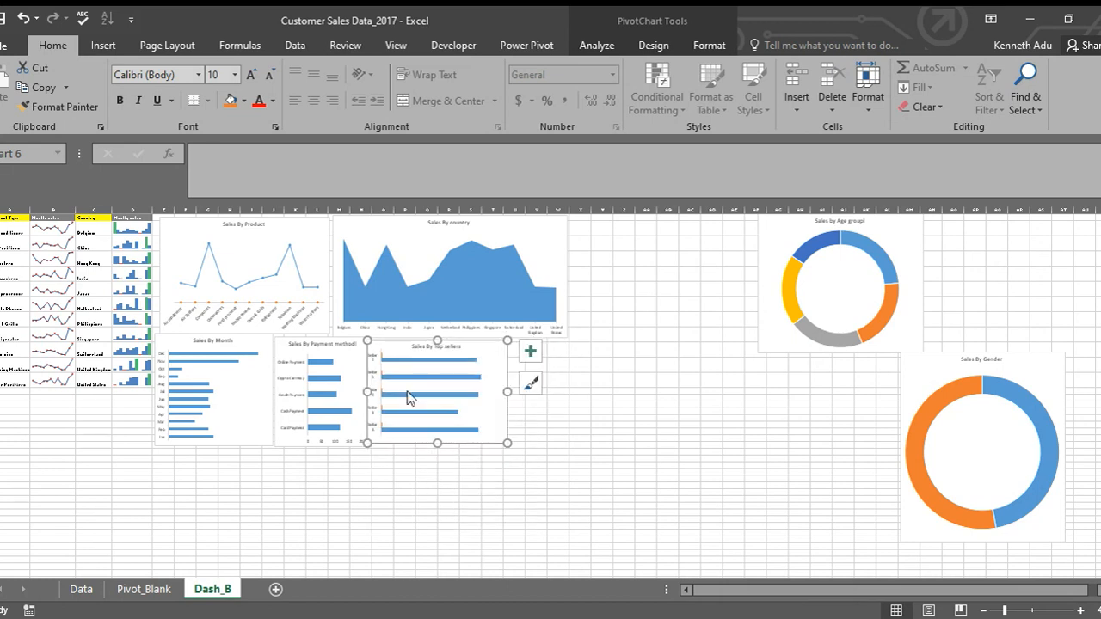
drag(368, 388, 398, 346)
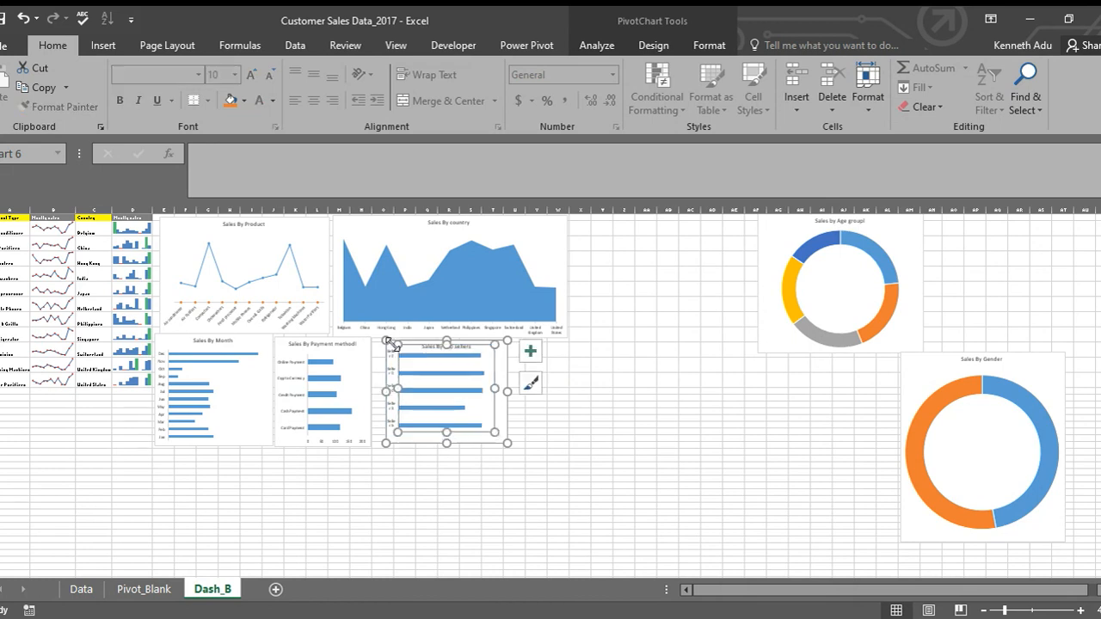
click(23, 26)
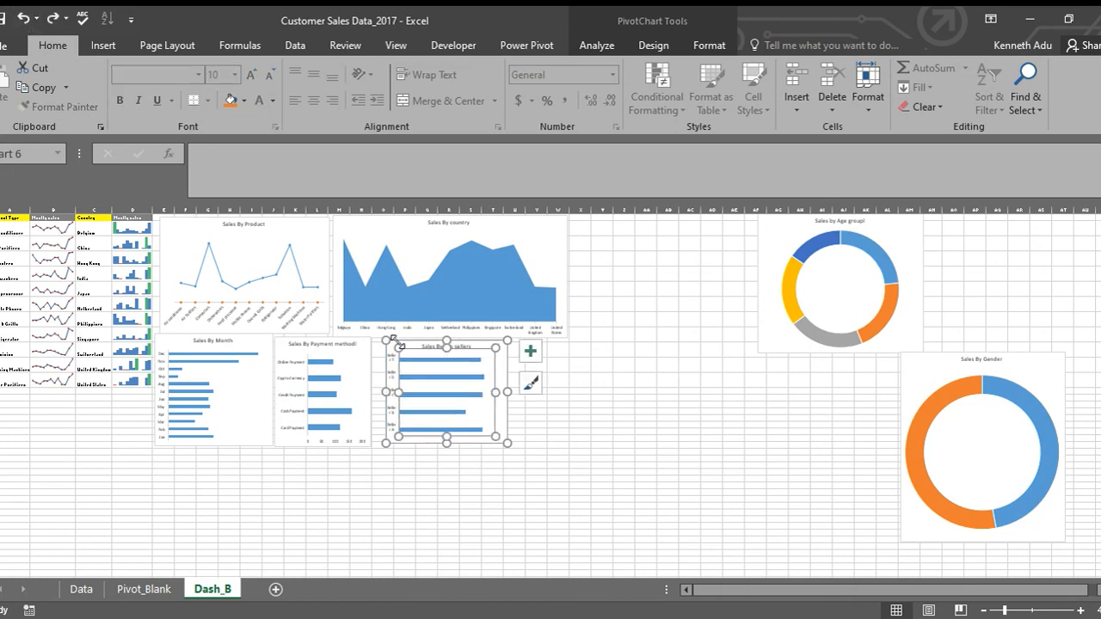
click(616, 394)
click(420, 341)
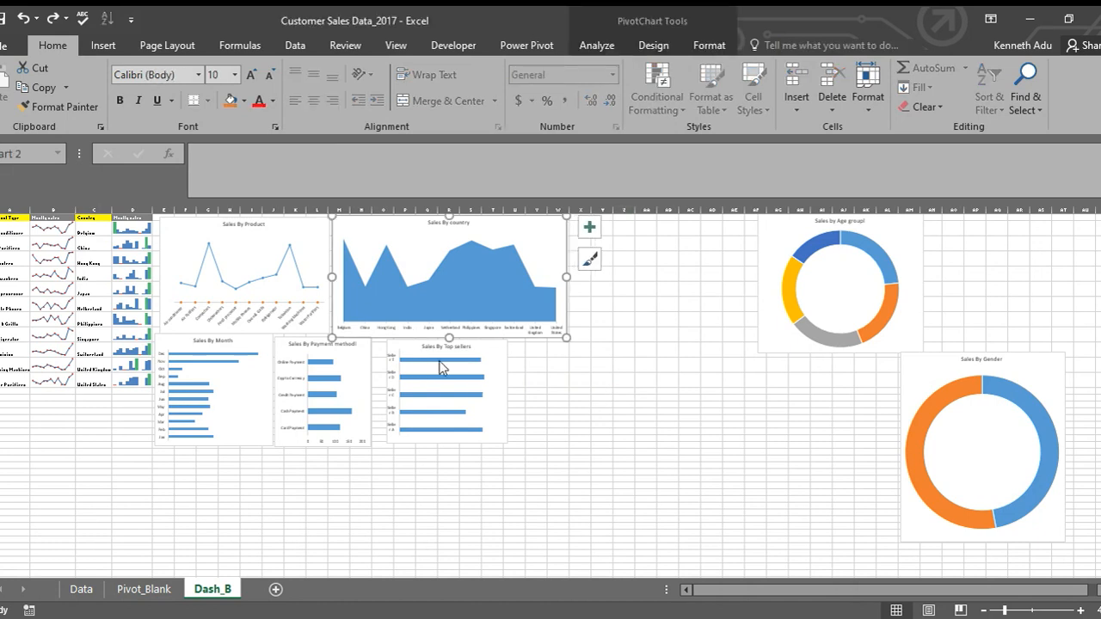
click(496, 383)
drag(489, 350, 483, 346)
click(24, 17)
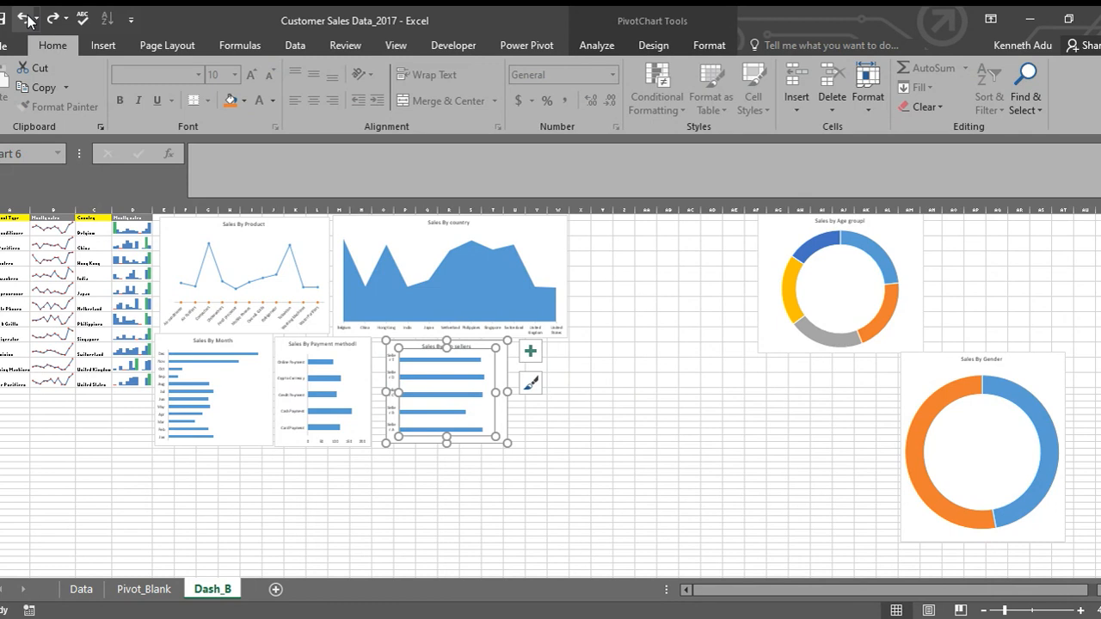
Step: Move the Sales By Top sellers chart right up against the Sales By Payment method chart
click(581, 445)
click(413, 345)
drag(404, 345, 391, 344)
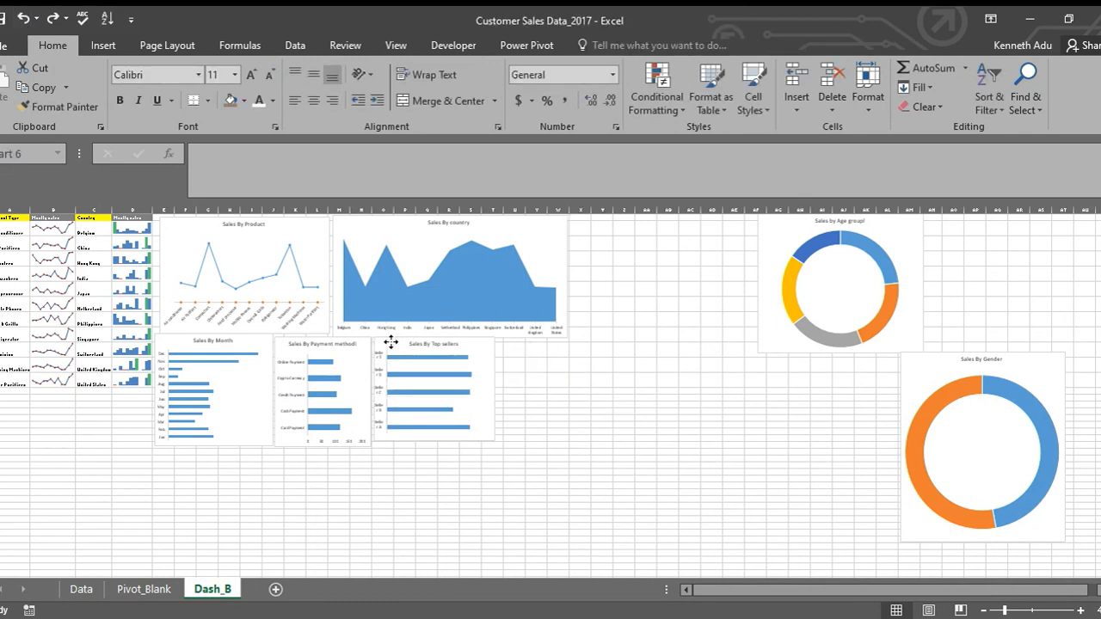
click(288, 327)
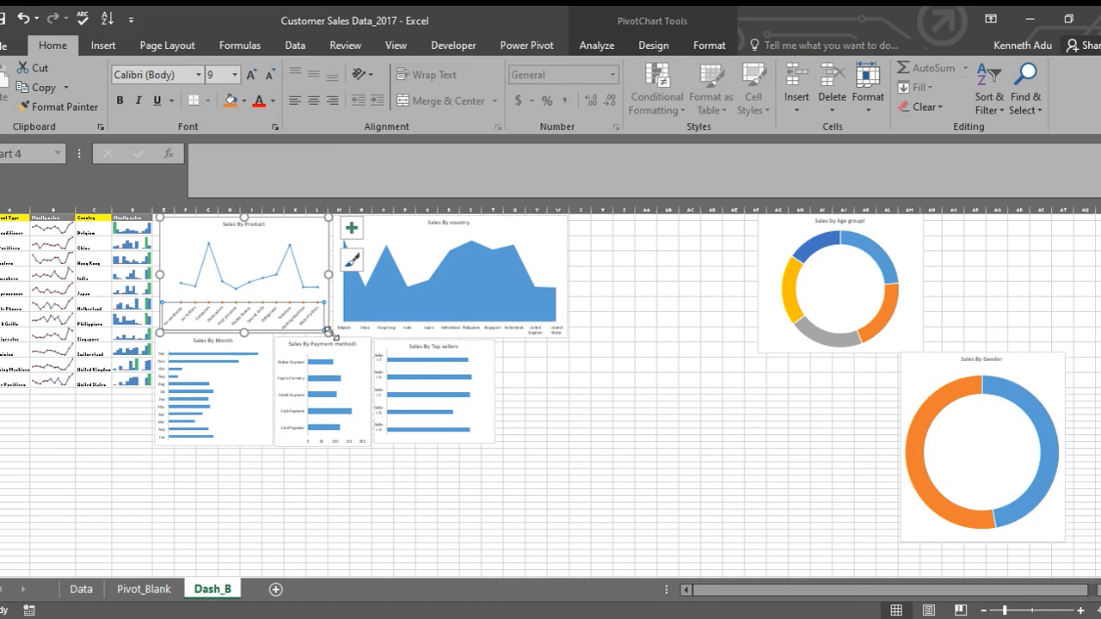
click(294, 540)
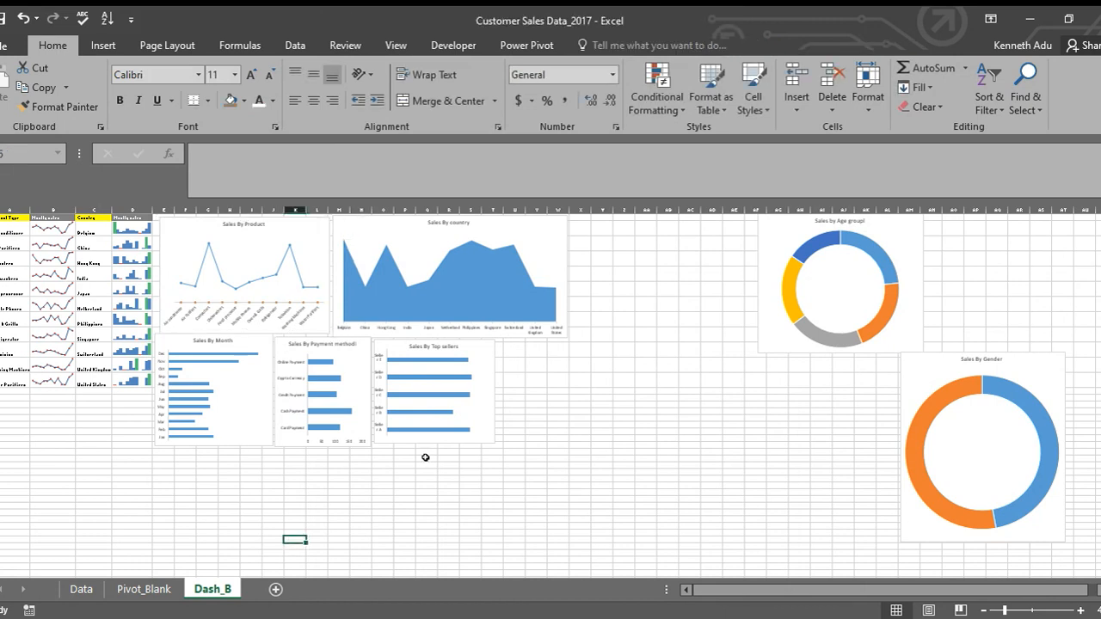
Step: Extend the Sales By Top sellers chart's bottom edge to its neighbours' base and pull in its right edge slightly
click(432, 440)
click(521, 460)
click(437, 442)
drag(437, 445, 437, 448)
click(536, 477)
click(491, 395)
drag(491, 395, 480, 394)
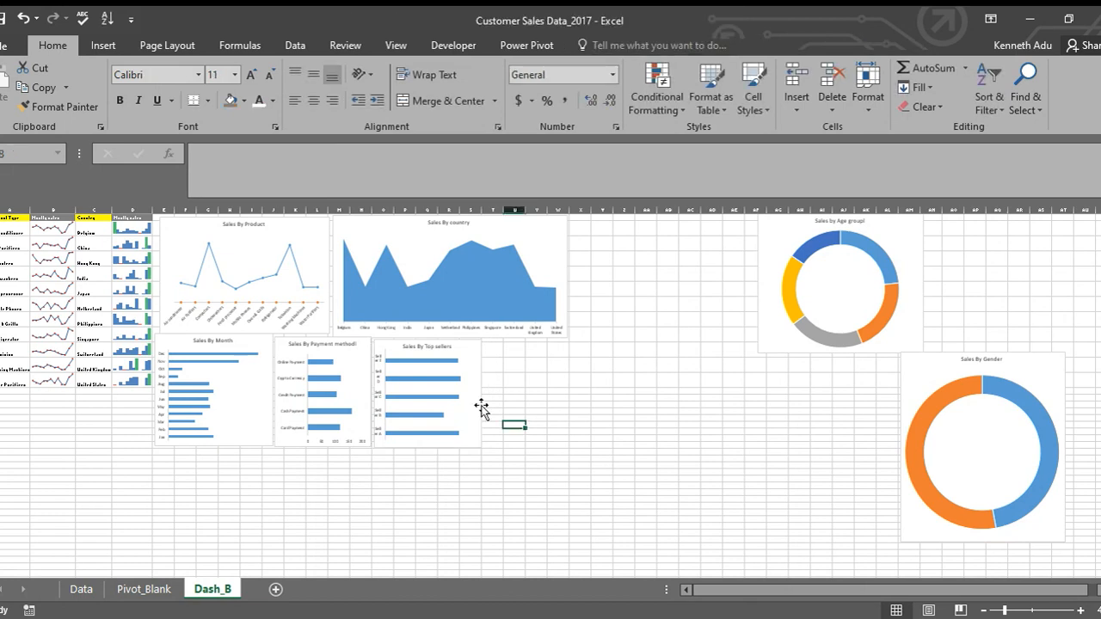
Step: Narrow the Sales By Top sellers chart further to about the width of the Sales By Payment method chart
click(476, 402)
click(508, 403)
click(478, 402)
click(512, 406)
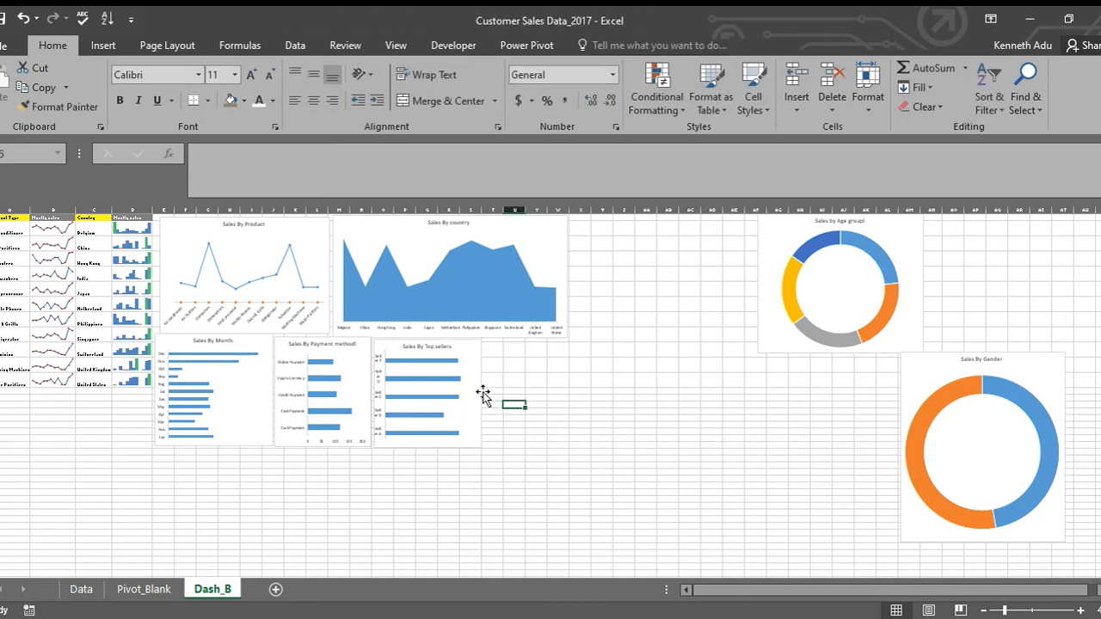
click(480, 393)
drag(482, 394, 468, 394)
click(528, 412)
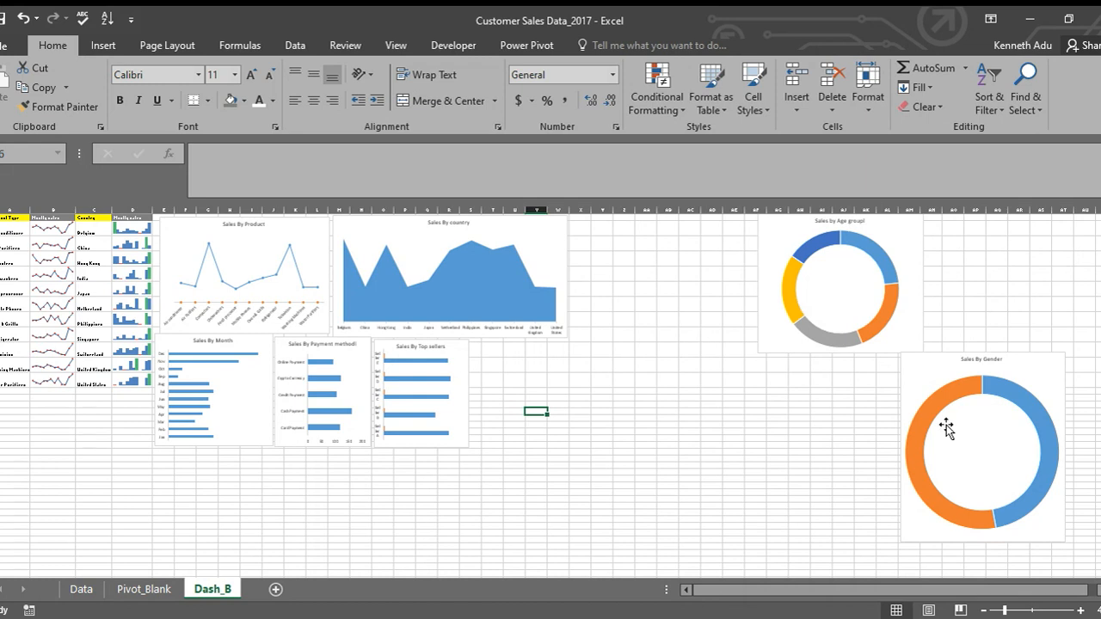
Step: Move the Sales by Age group chart next to the Sales By Top sellers chart, undoing the accidental shift of its plot area
click(902, 239)
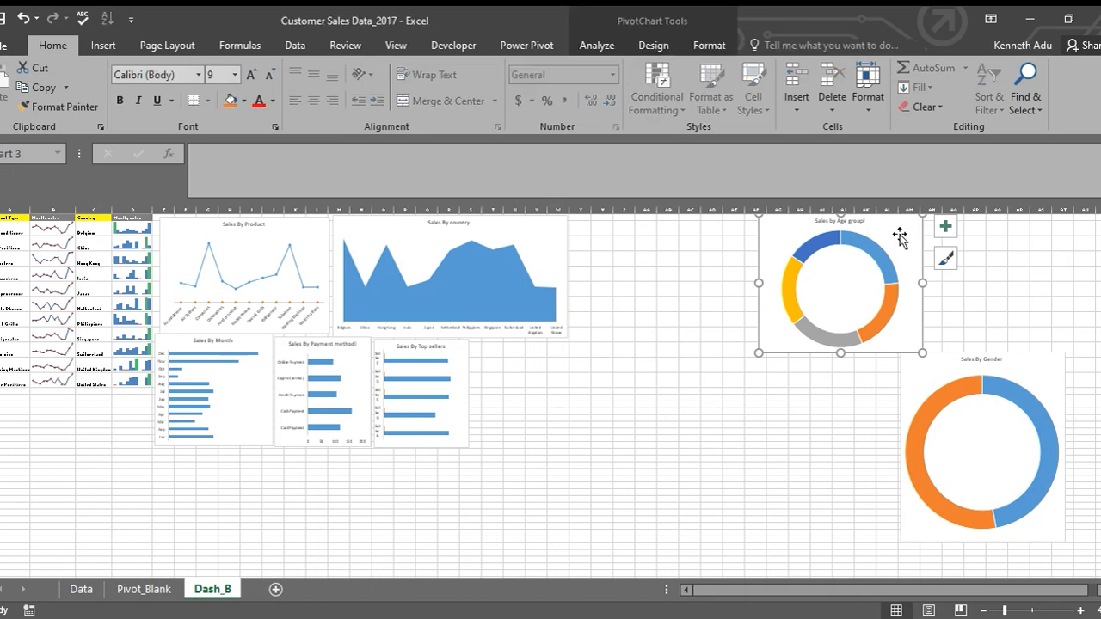
click(812, 344)
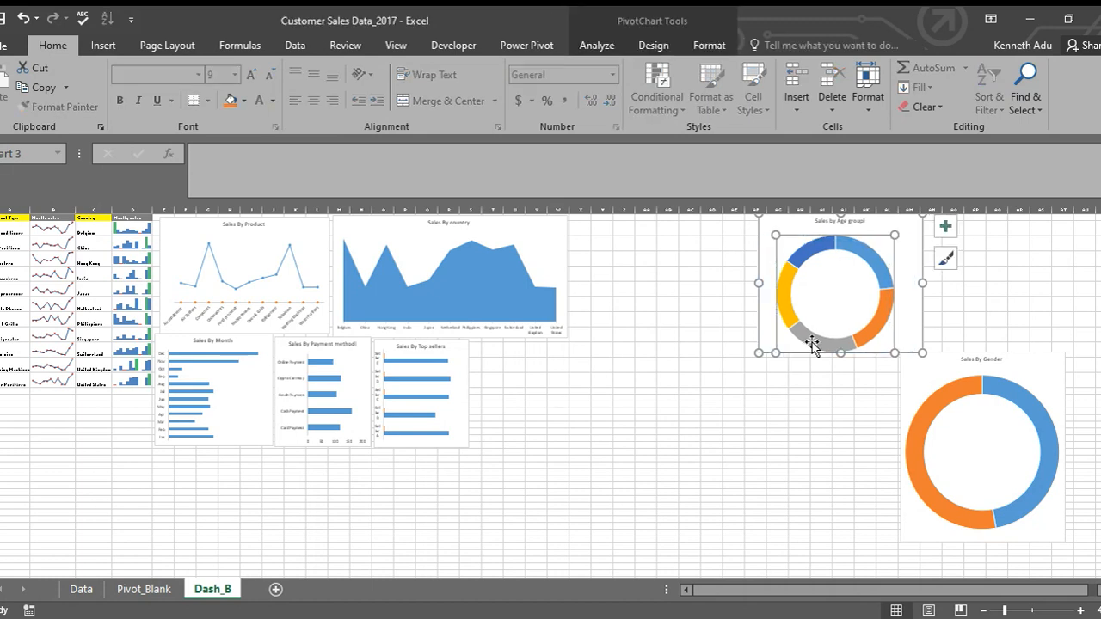
click(23, 18)
mouse_move(906, 236)
mouse_down()
mouse_move(909, 221)
mouse_move(826, 324)
mouse_move(599, 336)
mouse_move(618, 355)
mouse_up()
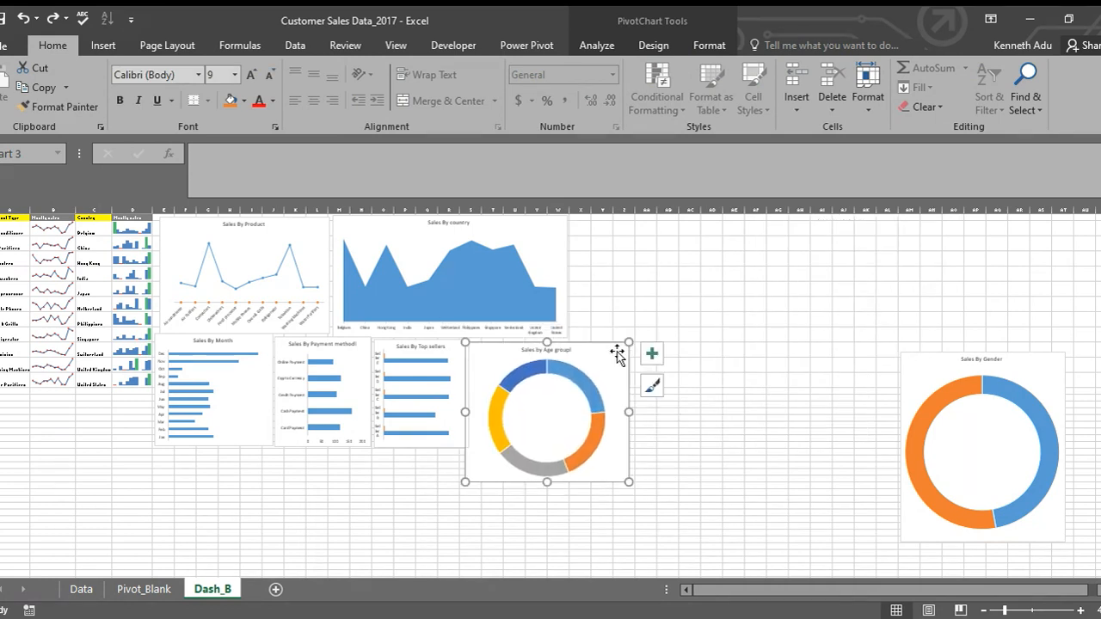
Step: Shrink the Sales by Age group chart to about half height and narrow it so it clears the Top sellers chart
drag(547, 482, 555, 409)
mouse_move(629, 373)
mouse_down()
mouse_move(579, 363)
mouse_move(579, 373)
mouse_up()
drag(467, 373, 478, 373)
click(688, 450)
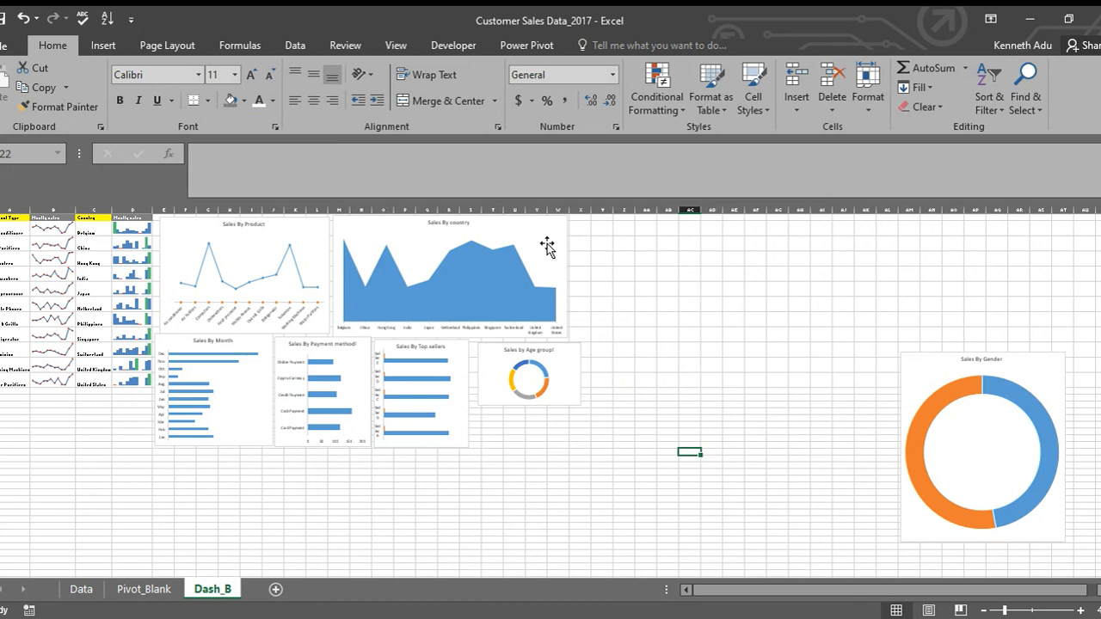
Step: Widen the Sales By country chart to the right and stretch the Sales by Age group chart toward the same right edge
click(547, 246)
click(709, 325)
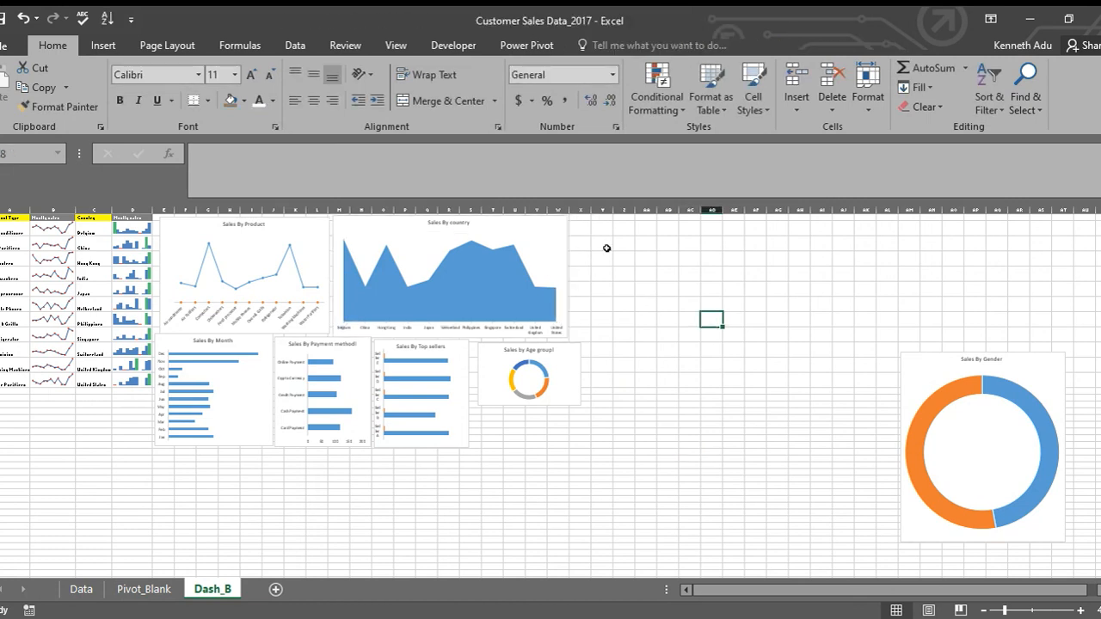
click(565, 263)
drag(568, 278, 609, 278)
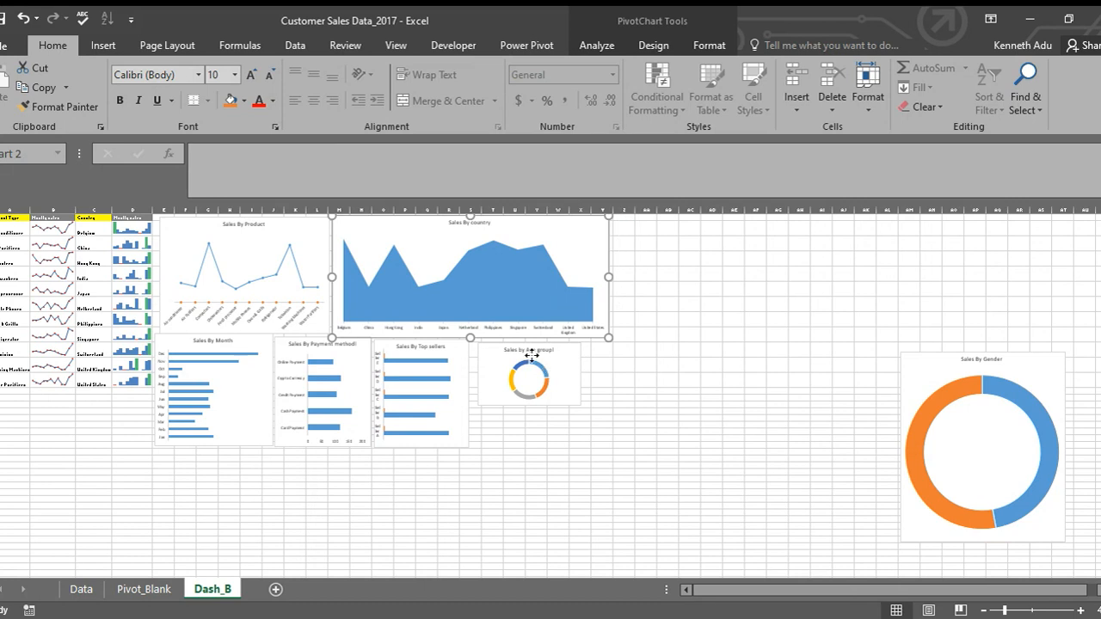
click(550, 371)
drag(581, 372, 599, 375)
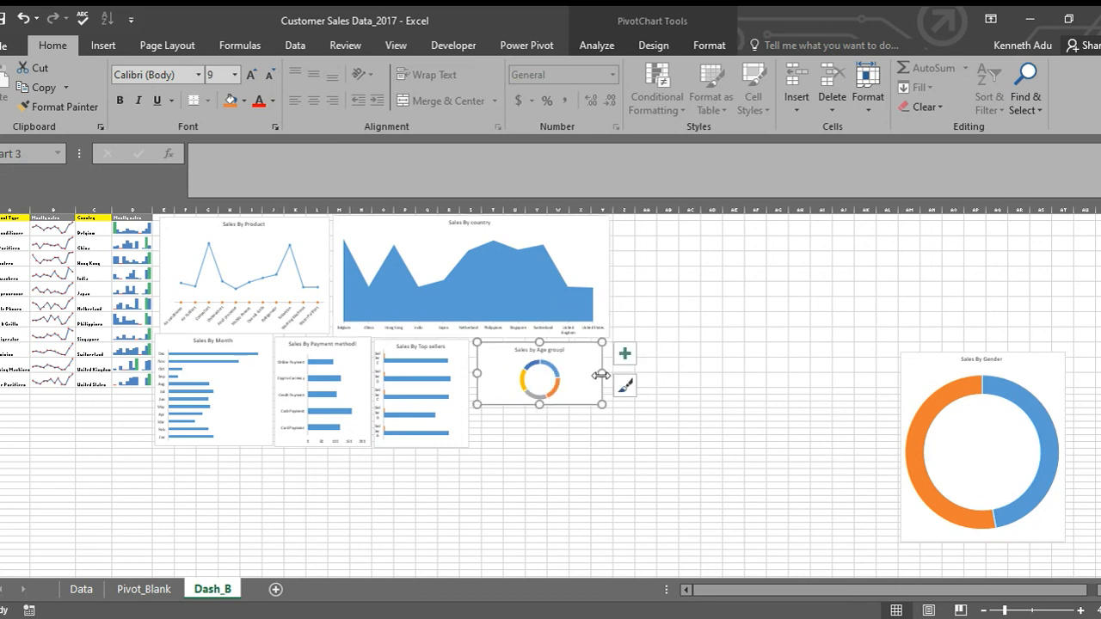
Step: Place the Sales By Gender chart directly below the Sales by Age group chart and shrink it to a similar size
click(940, 361)
drag(940, 361, 600, 463)
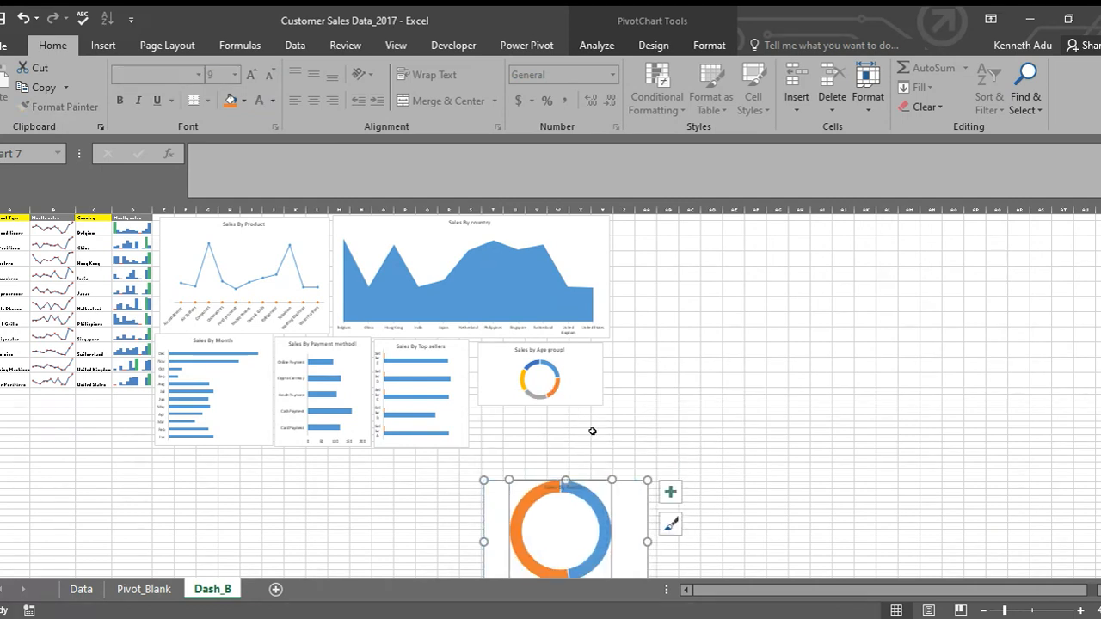
click(24, 18)
drag(629, 491, 614, 422)
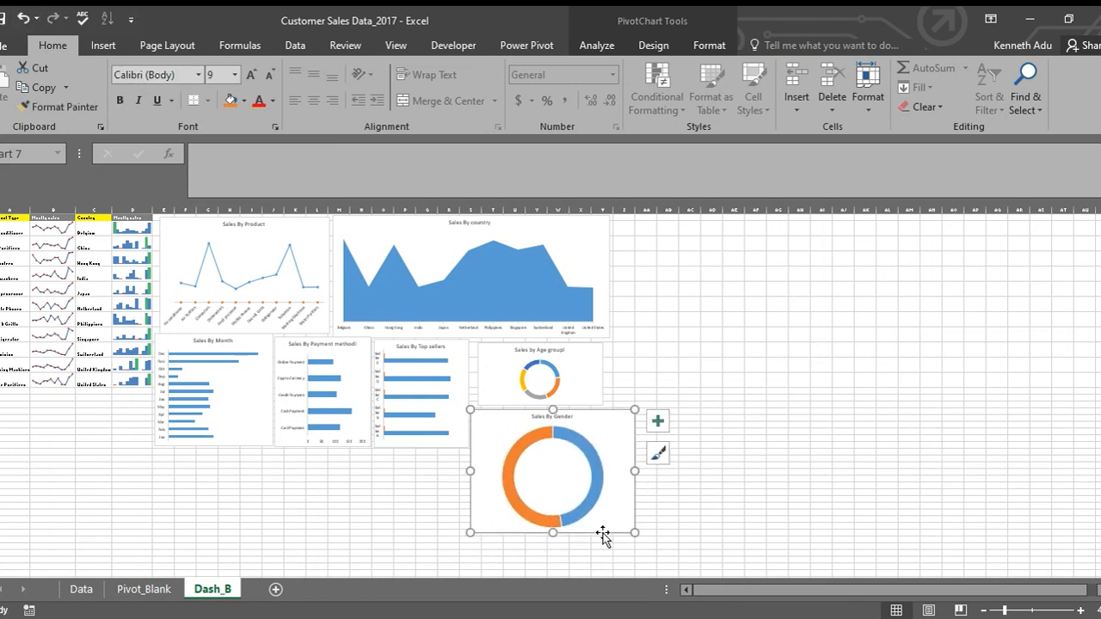
drag(554, 535, 568, 470)
drag(635, 439, 589, 422)
Step: Shift the Sales by Age group and Sales By Gender charts to align with the Sales By country chart's right edge
click(599, 397)
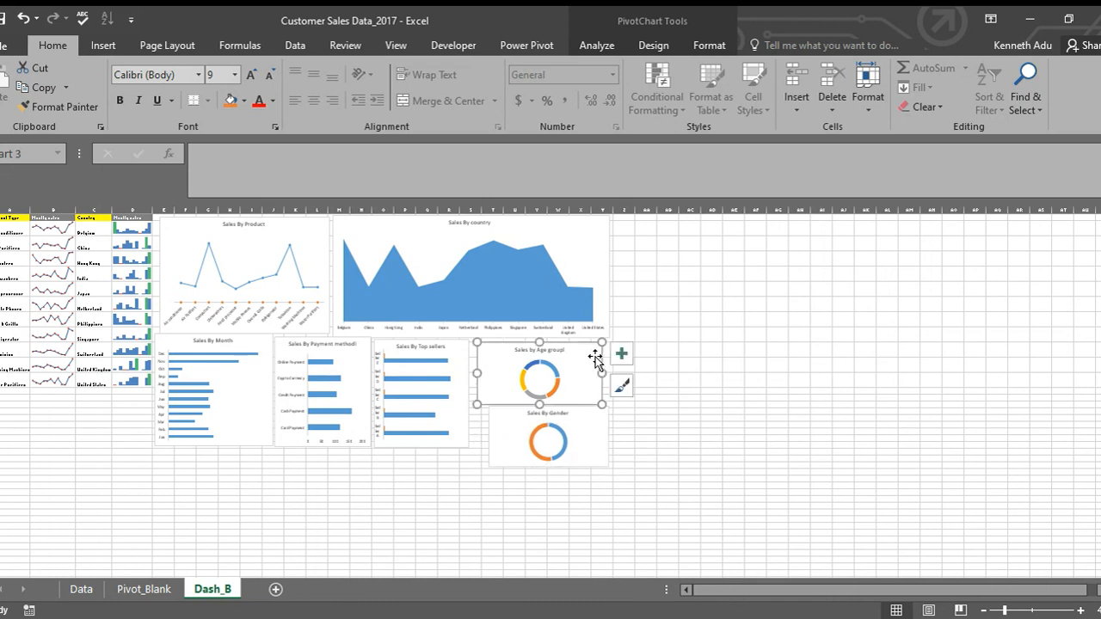
drag(591, 359, 596, 352)
click(597, 418)
drag(597, 418, 601, 417)
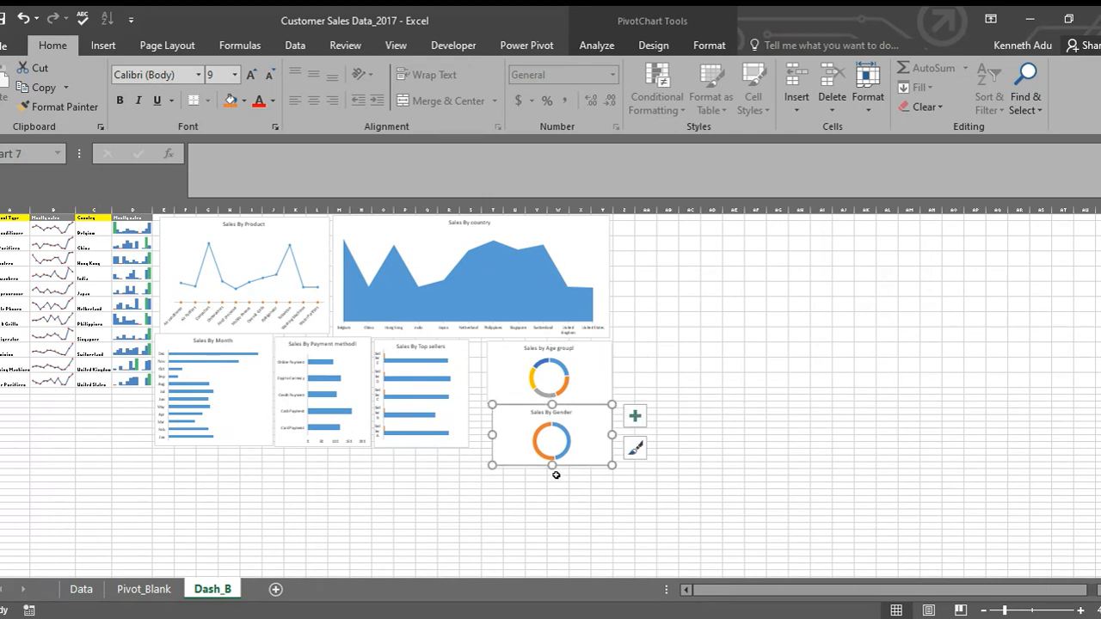
Step: Shorten the Sales By Gender chart to the base of the lower chart row and reduce the Sales by Age group chart's height
drag(553, 466, 558, 447)
click(682, 401)
click(576, 376)
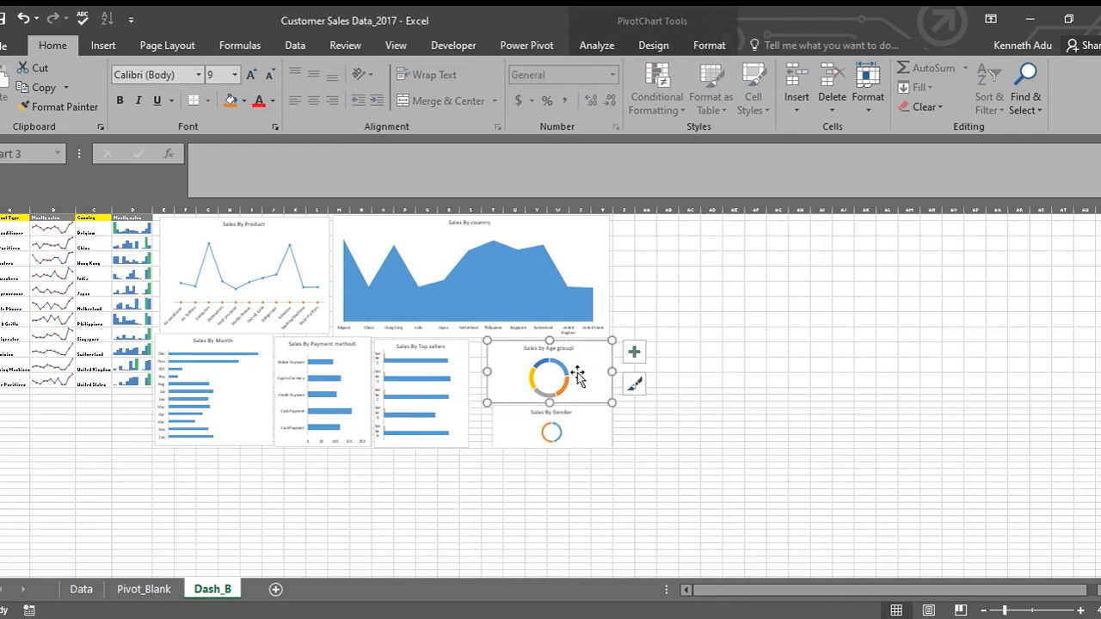
drag(549, 401, 548, 383)
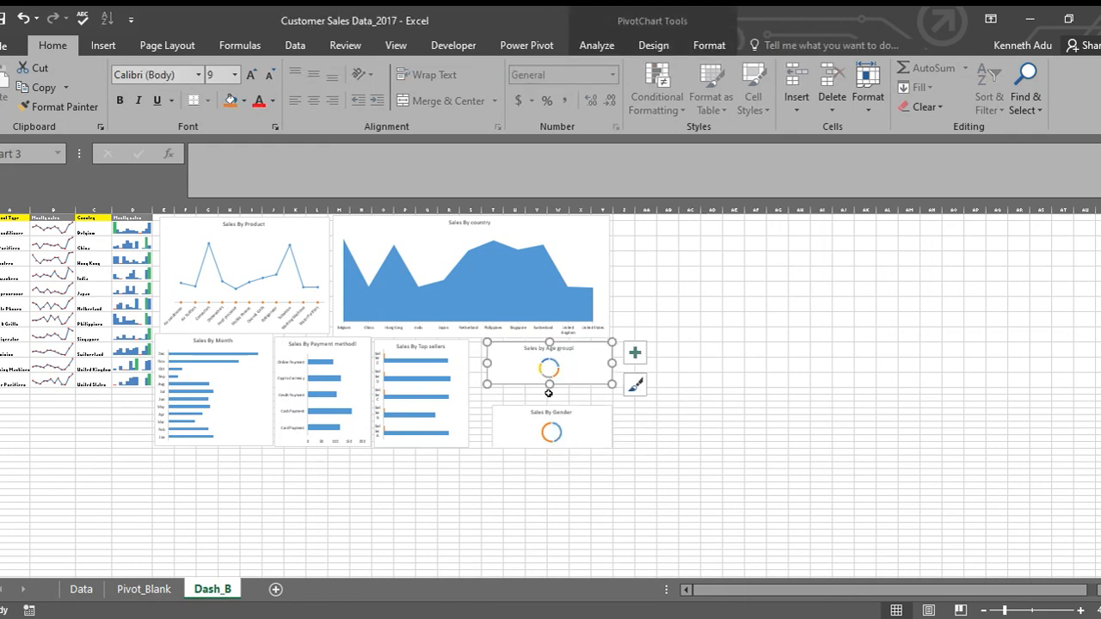
Step: Raise the Sales By Gender chart's top edge to make the chart slightly taller
click(552, 410)
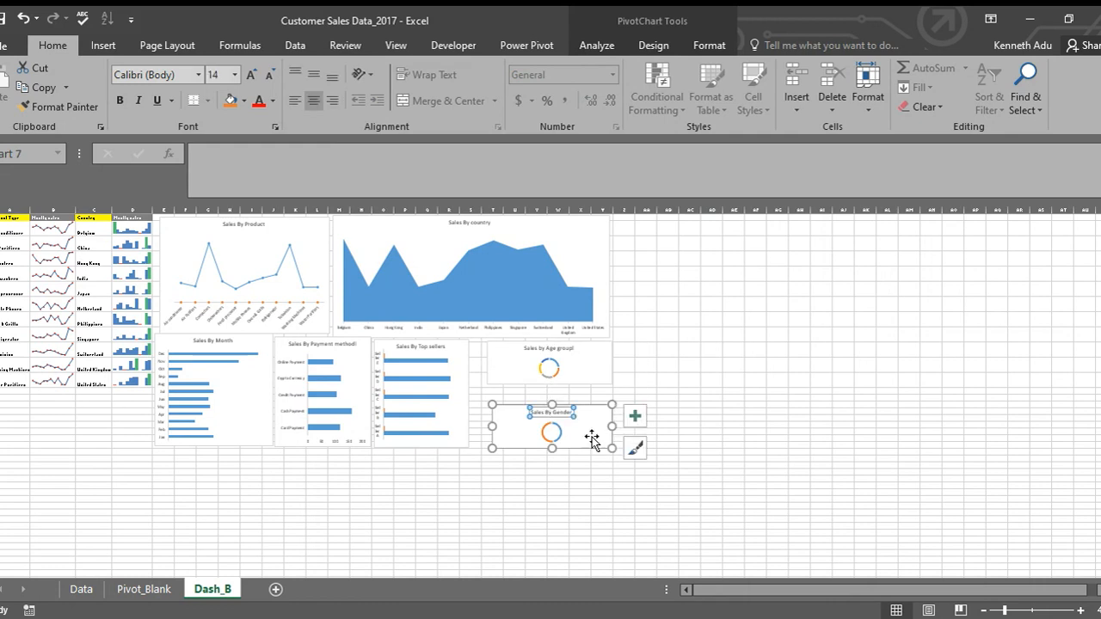
click(580, 430)
drag(552, 400, 552, 396)
click(644, 366)
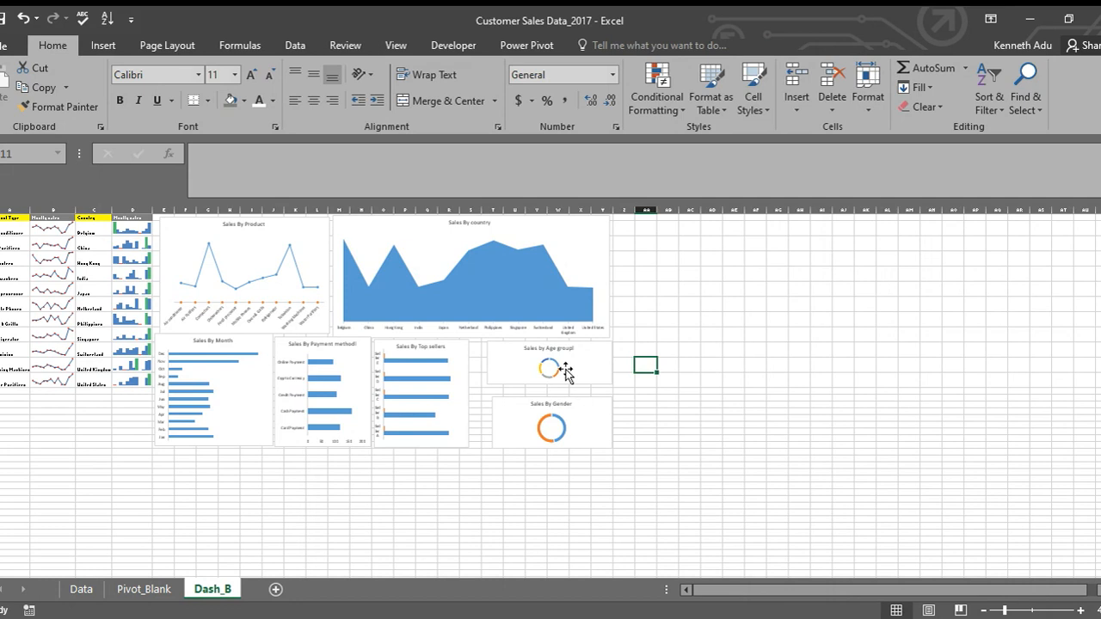
Step: Extend the Sales by Age group chart's bottom edge slightly and raise the Sales By Gender chart's top edge to meet it
click(561, 369)
click(605, 359)
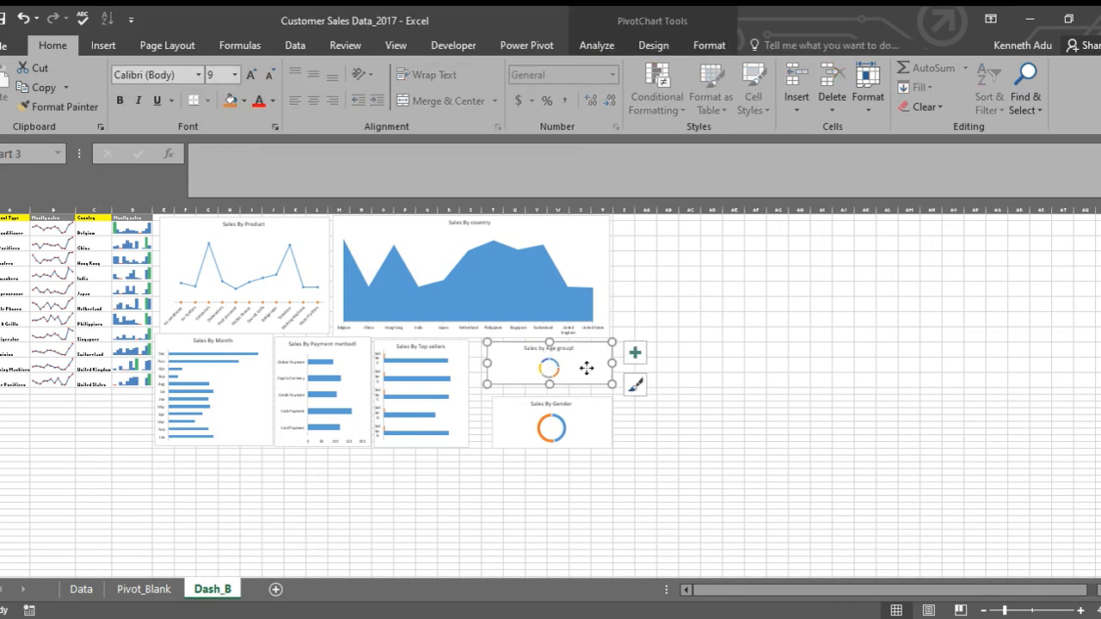
drag(545, 383, 550, 392)
click(658, 422)
click(551, 406)
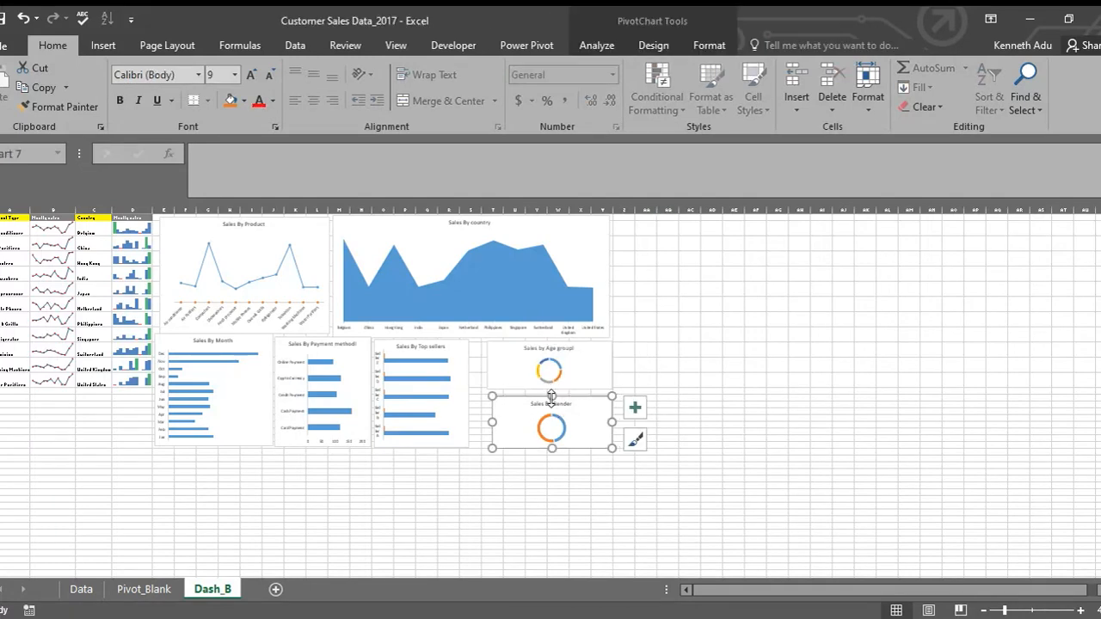
drag(549, 393, 550, 390)
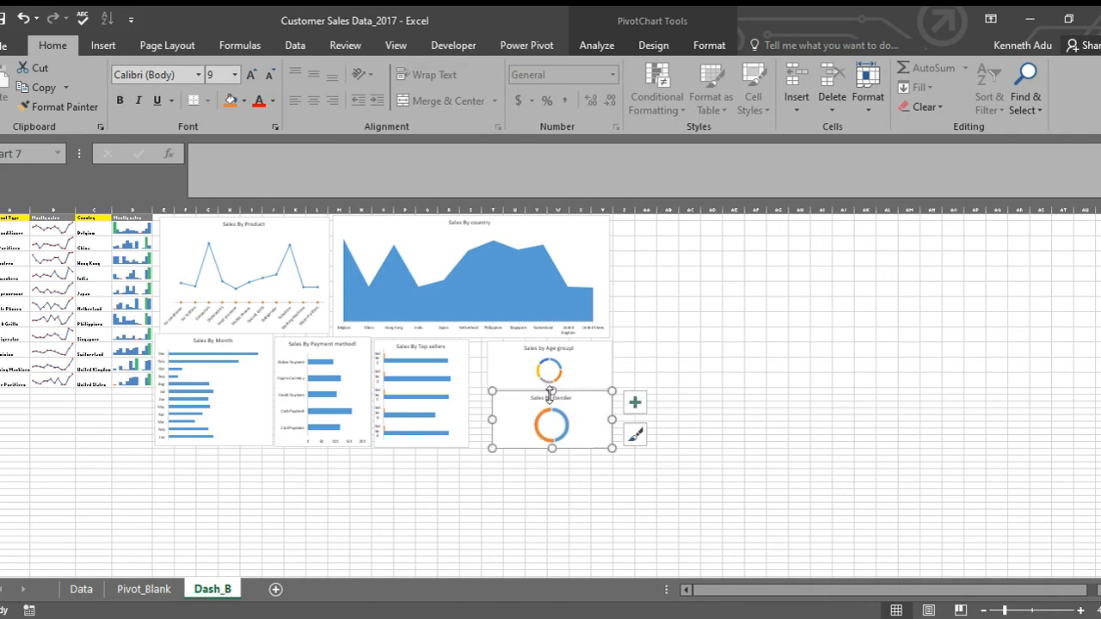
Step: Narrow the Sales by Age group chart so its left edge lines up with the Sales By Gender chart
click(667, 461)
click(509, 418)
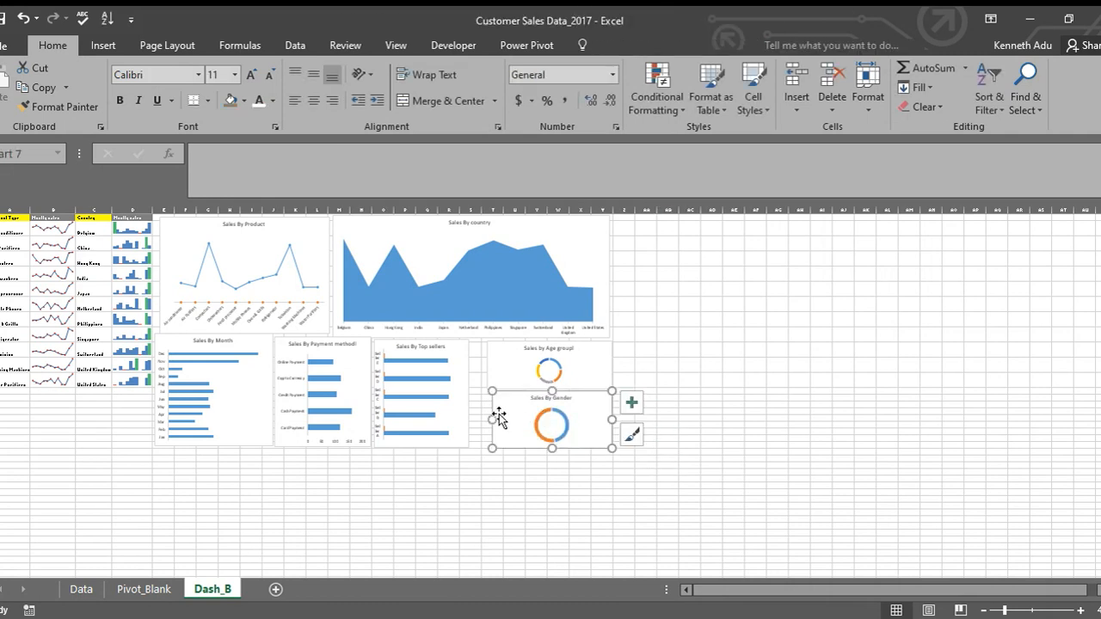
click(487, 364)
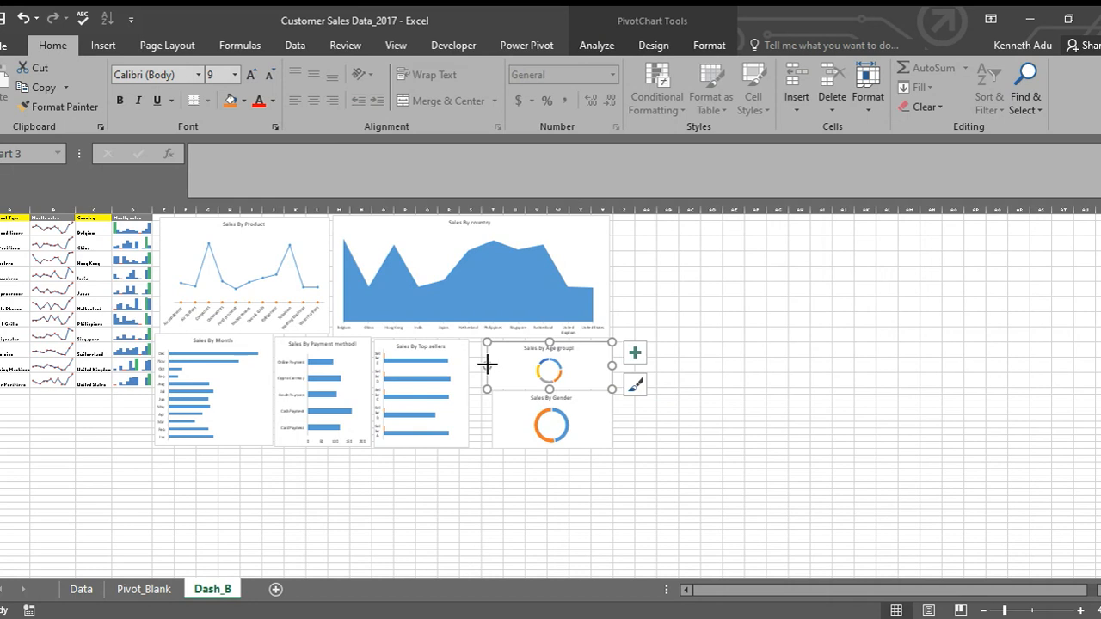
drag(488, 365, 492, 365)
click(662, 416)
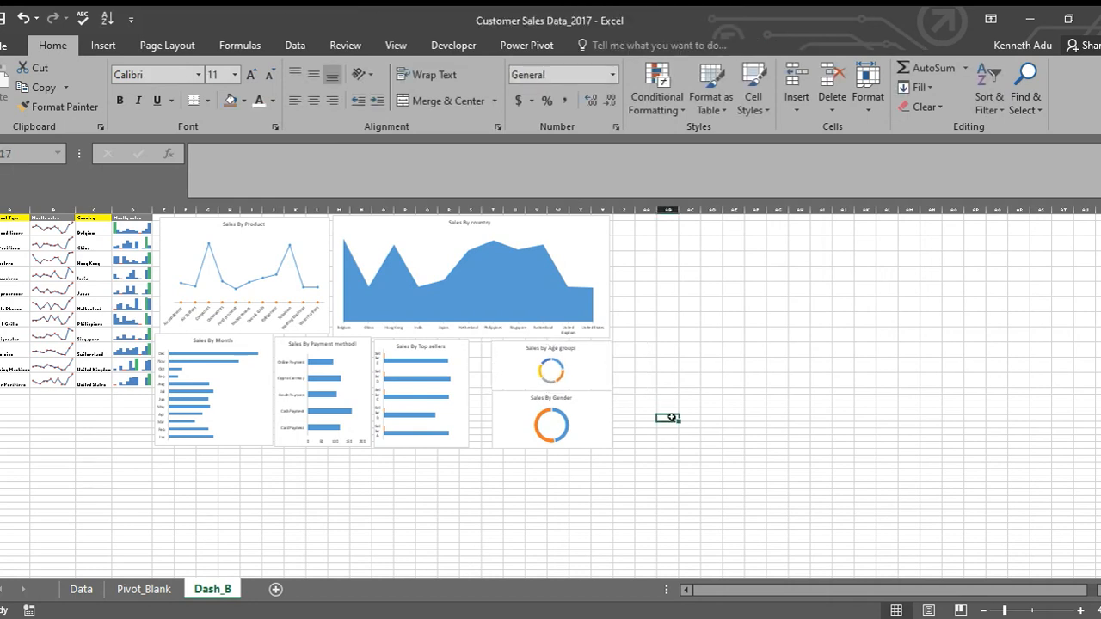
Step: Widen the Sales By Top sellers chart slightly toward the Sales By Gender chart
click(467, 371)
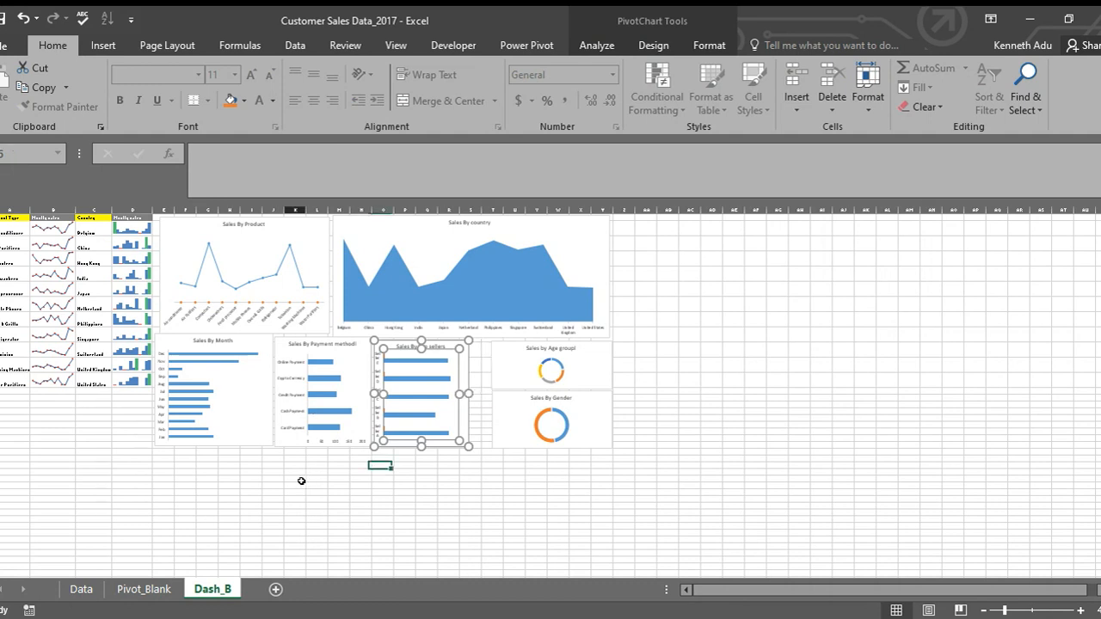
click(298, 479)
click(466, 386)
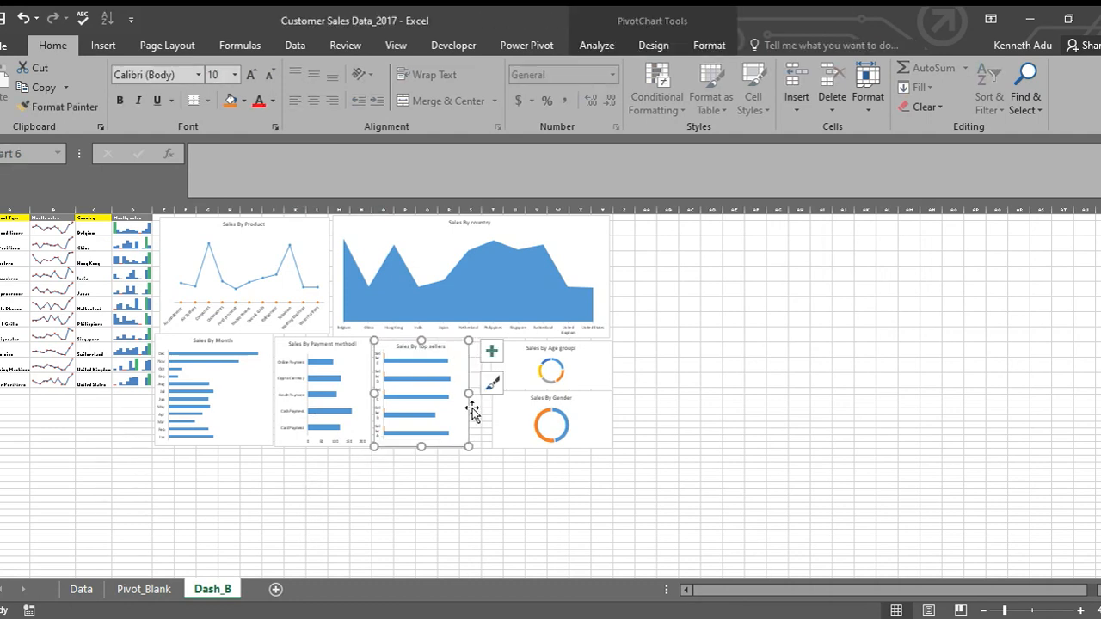
drag(470, 393, 479, 394)
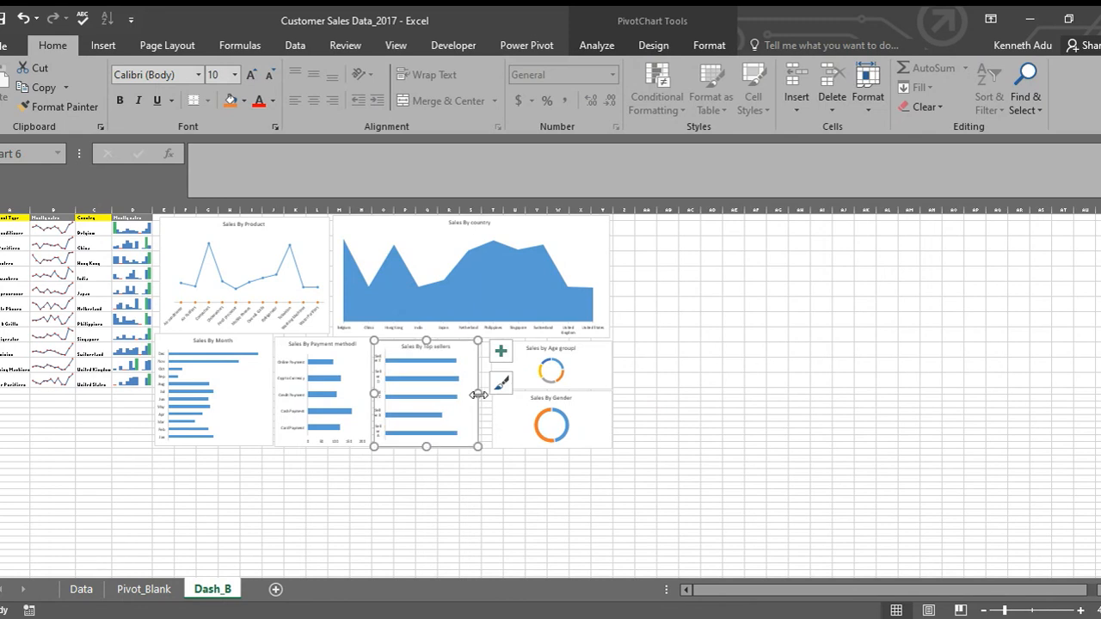
click(687, 423)
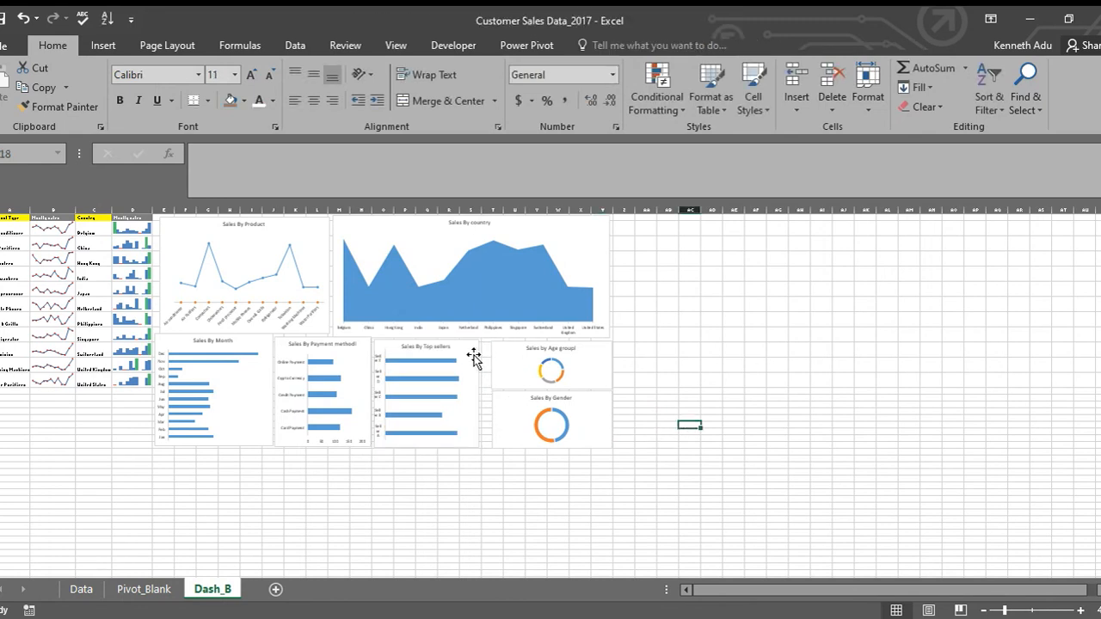
click(474, 353)
drag(473, 351, 474, 350)
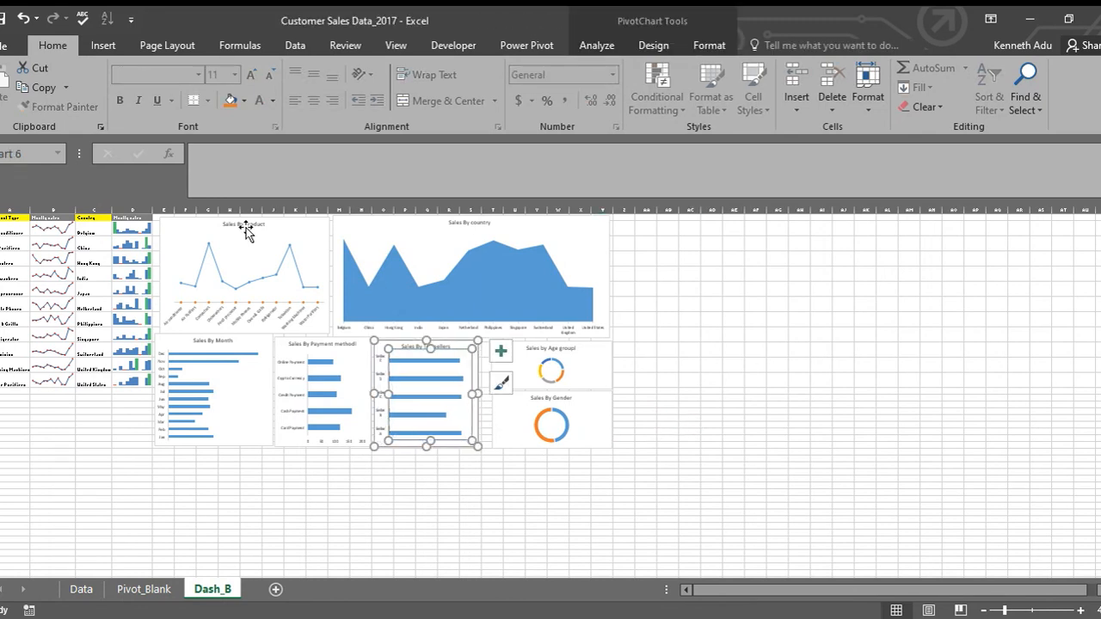
click(23, 18)
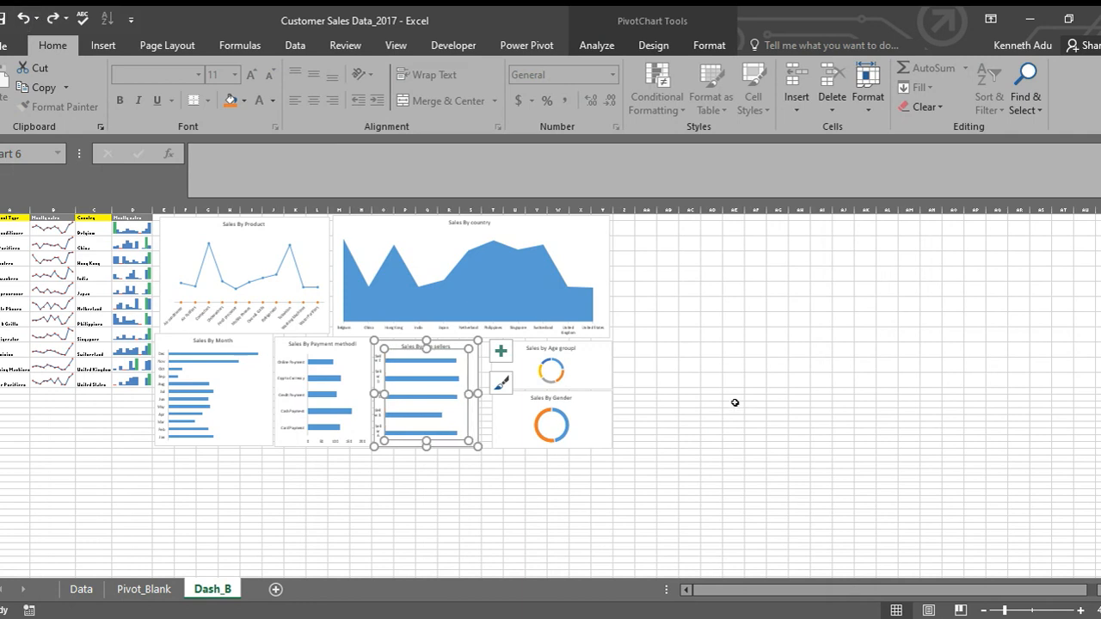
click(666, 381)
Step: Extend the Sales By country chart's right edge to line up with the doughnut charts below it
click(596, 260)
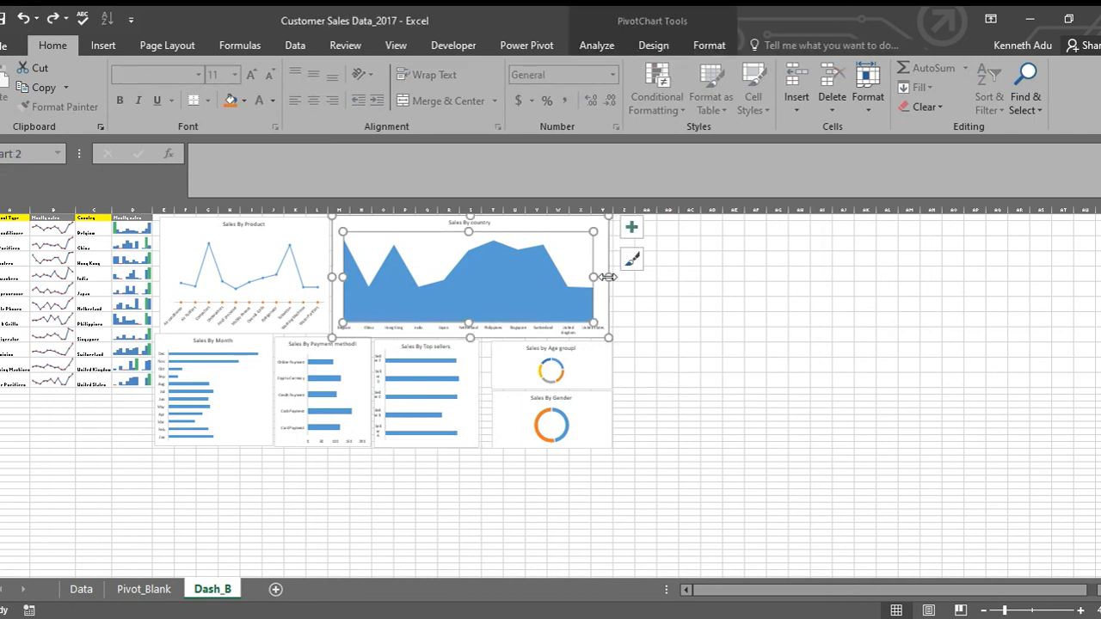
drag(608, 277, 611, 276)
click(664, 335)
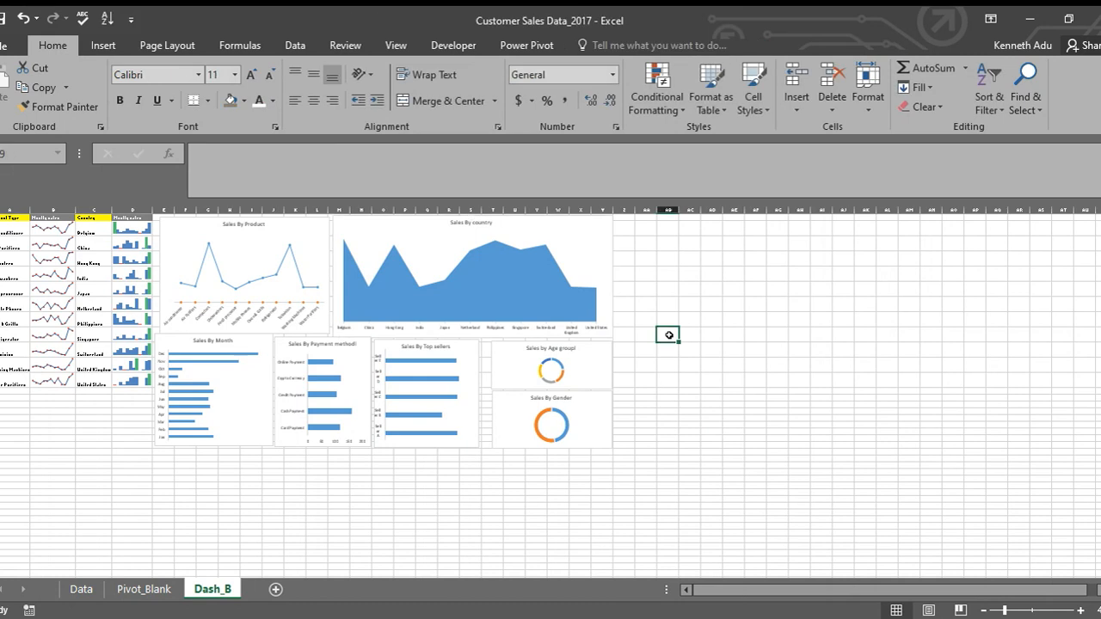
Step: Raise the Sales by Age group chart's top edge to close the gap below the Sales By country chart
click(514, 352)
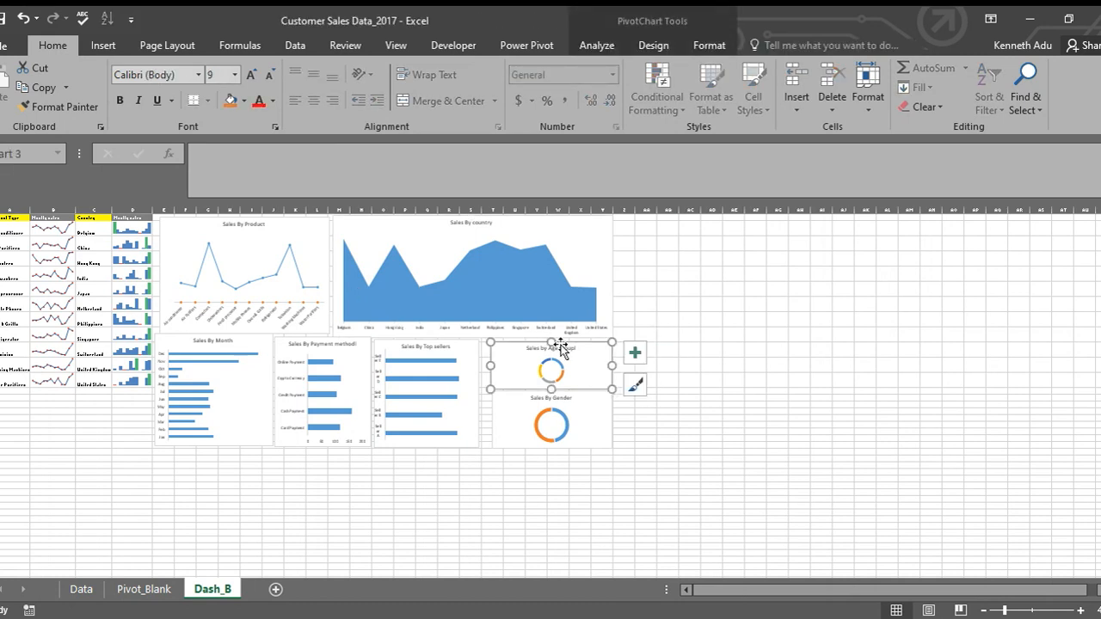
drag(550, 339, 549, 341)
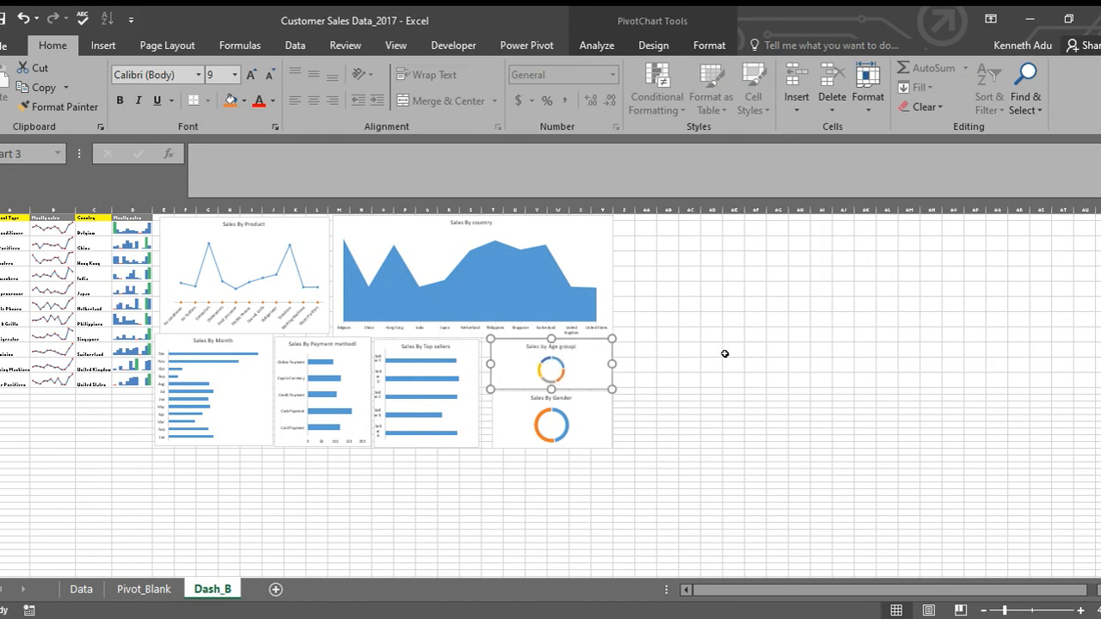
click(725, 351)
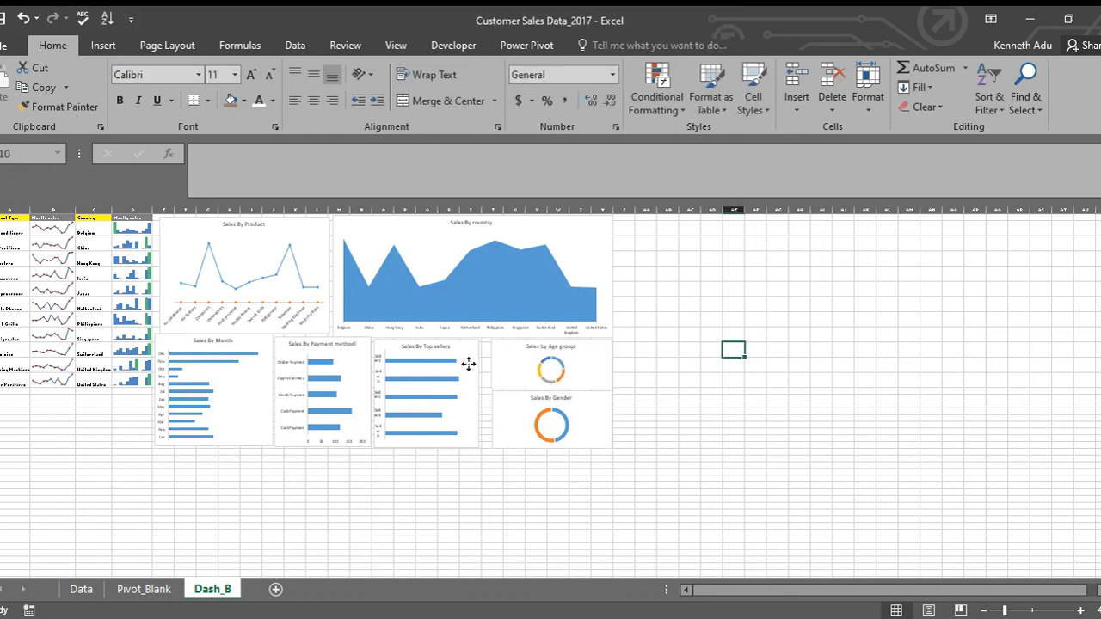
Step: Widen the Sales By Top sellers chart until its right edge meets the two doughnut charts
click(470, 370)
drag(478, 393, 491, 393)
click(667, 397)
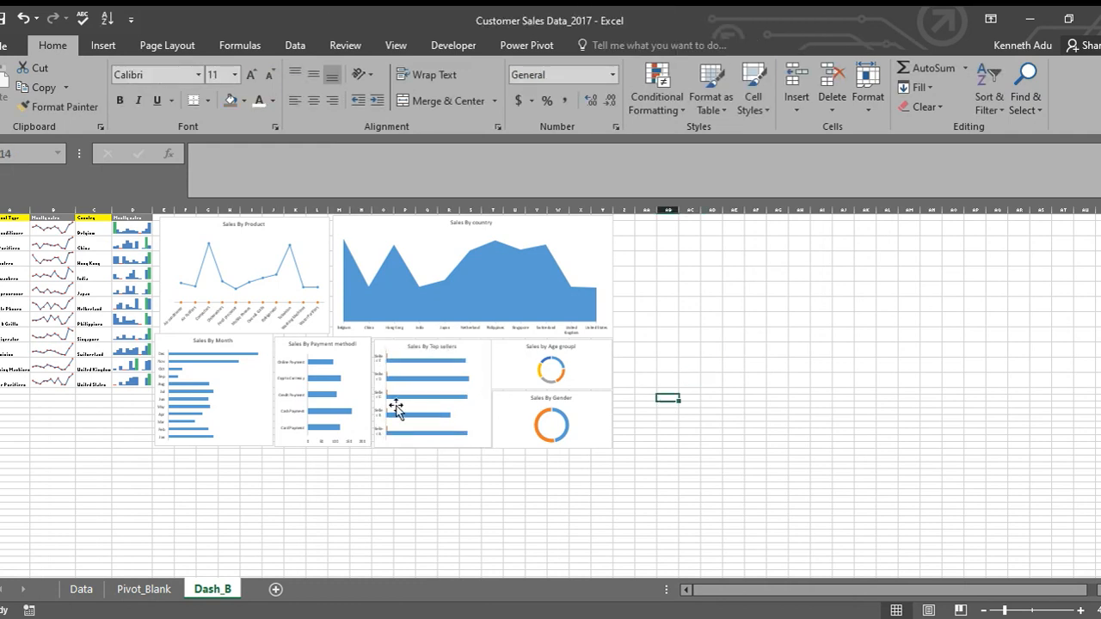
Step: Examine the arranged dashboard charts at a larger zoom, checking their alignment, axis labels and plotted series
click(344, 347)
click(230, 353)
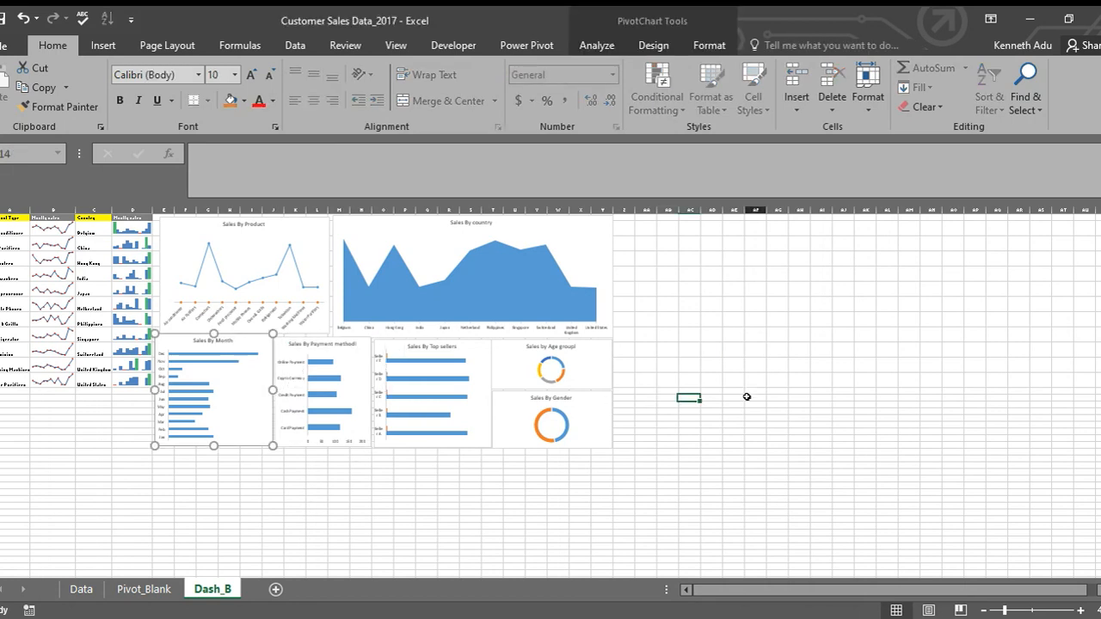
click(750, 397)
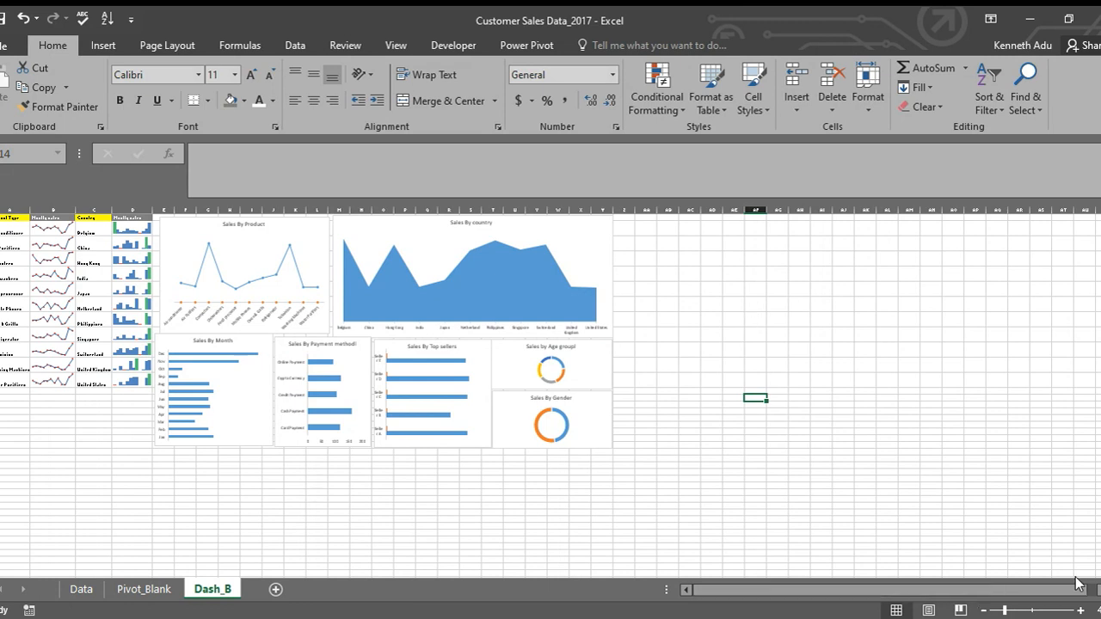
click(1080, 611)
scroll(1037, 456, down, 3)
scroll(1037, 456, up, 3)
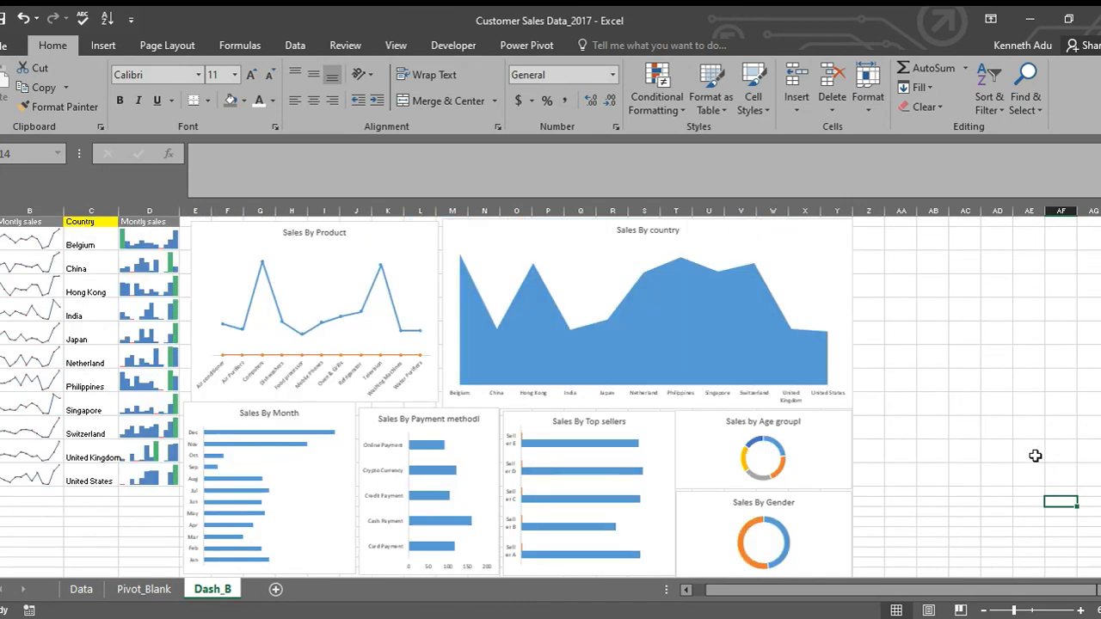
scroll(1033, 457, down, 1)
scroll(1034, 457, up, 1)
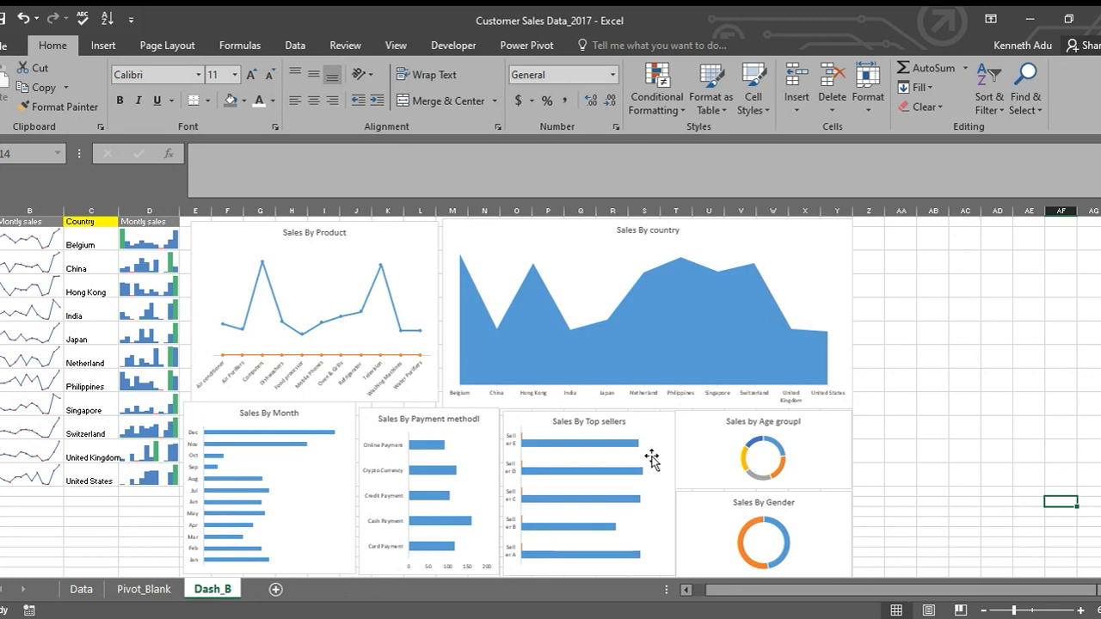
click(510, 482)
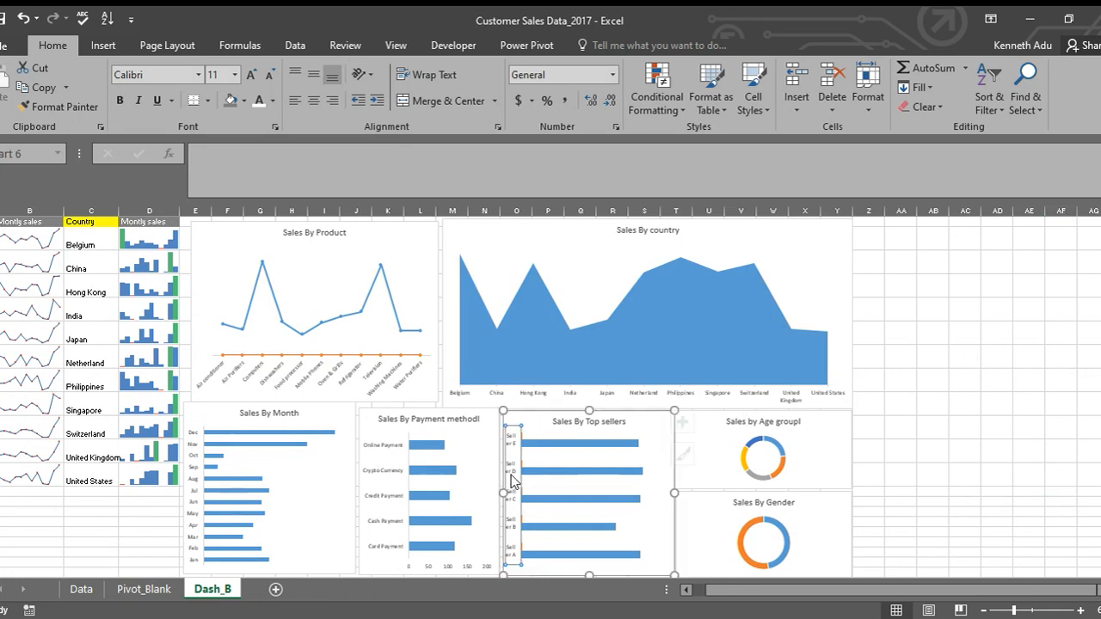
click(959, 363)
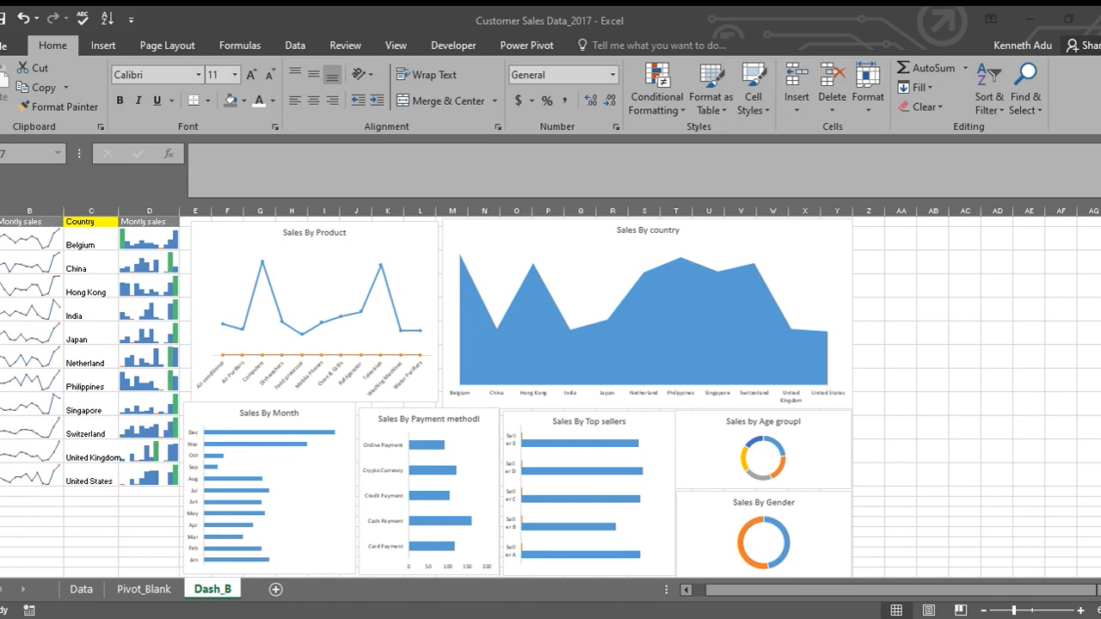
click(964, 357)
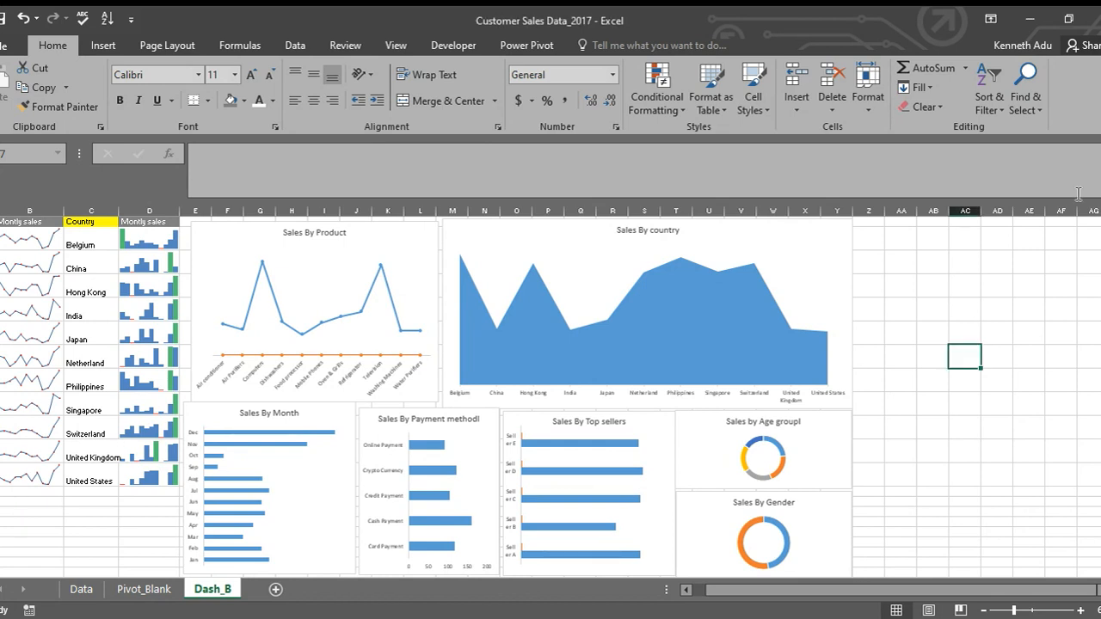
click(931, 289)
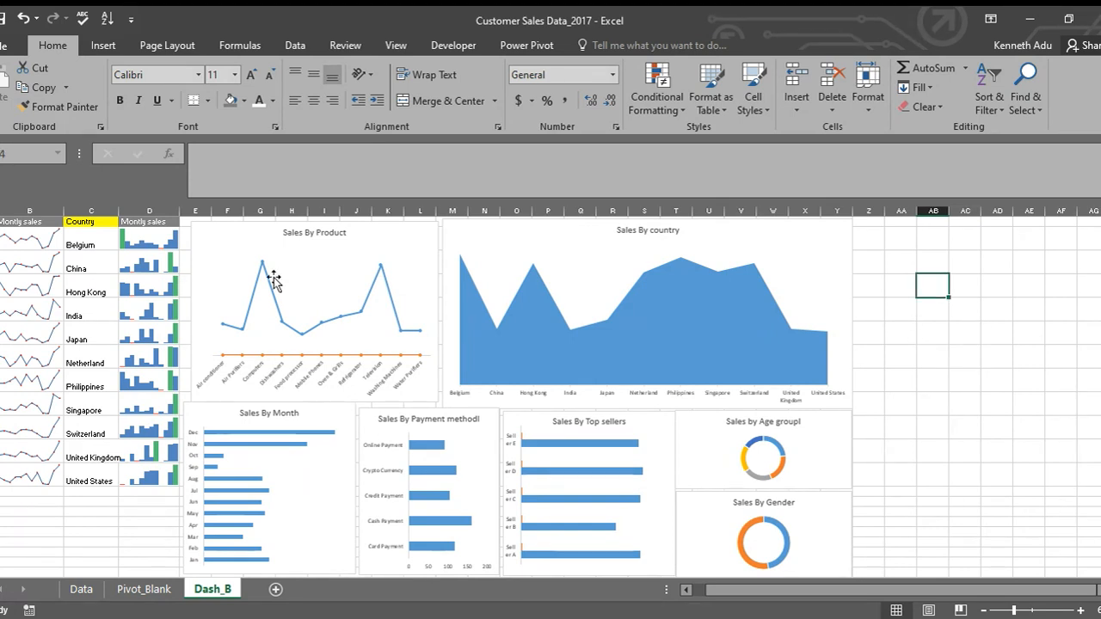
click(359, 318)
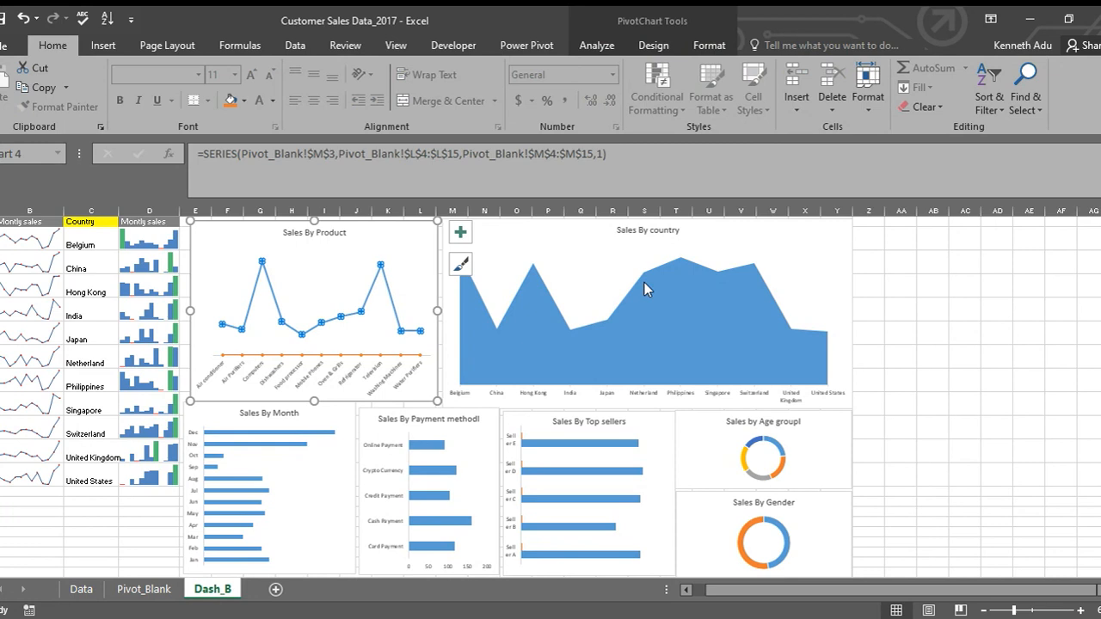
click(597, 270)
click(342, 295)
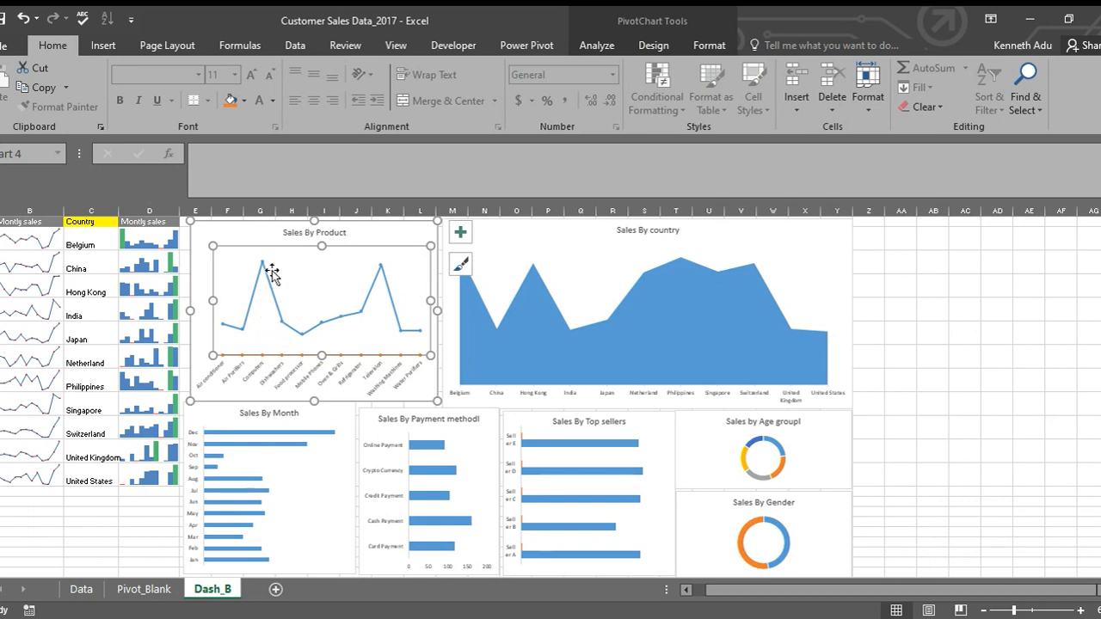
Step: Examine the revenue percentage column of the Sales By product pivot table on the Pivot_Blank sheet, then return to Dash_B
click(143, 589)
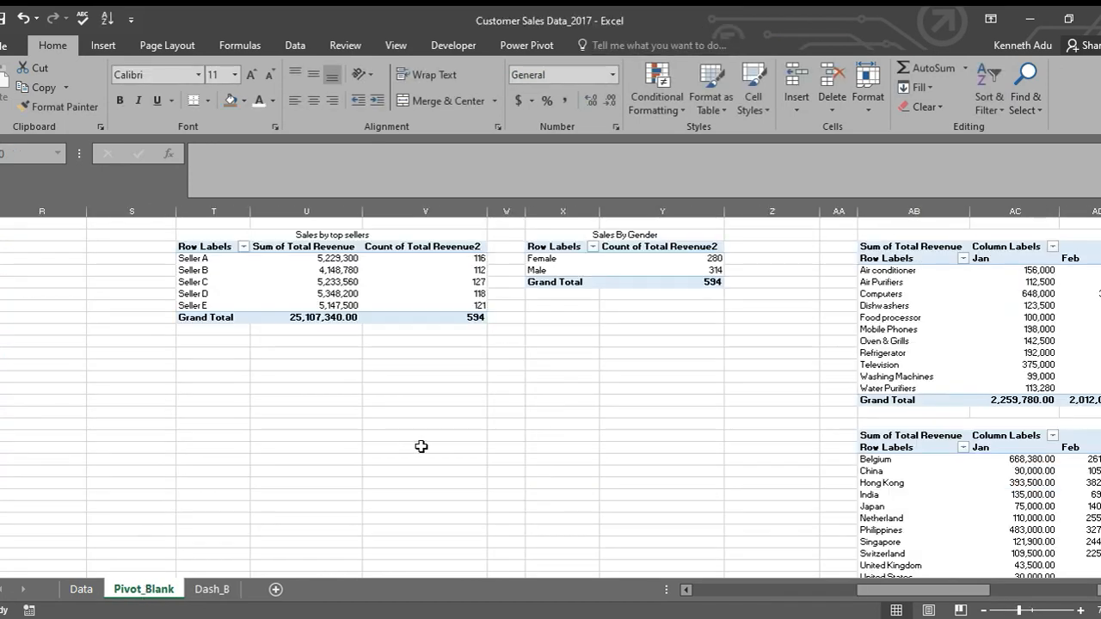
drag(957, 590, 834, 592)
drag(665, 258, 655, 377)
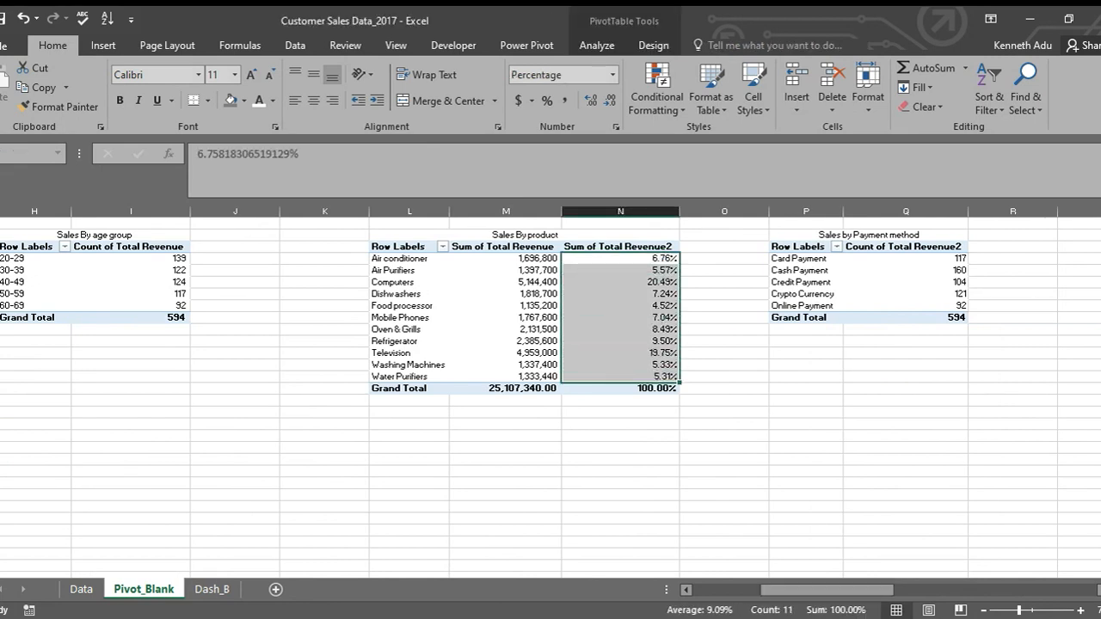
click(215, 589)
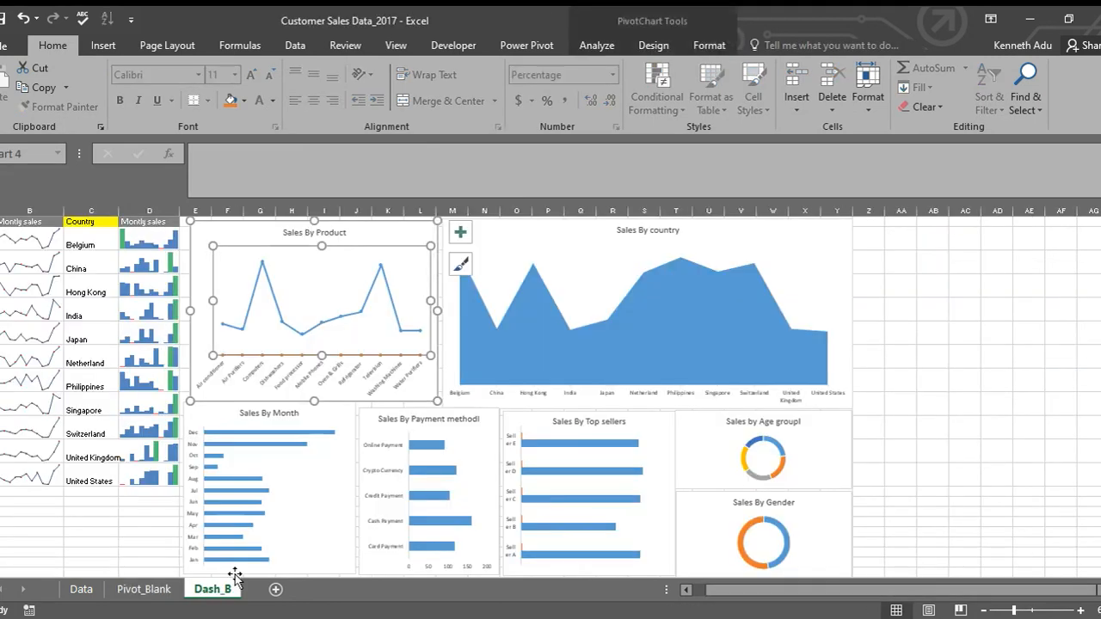
Step: Add data labels to the blue total revenue line in the Sales By Product chart
click(343, 314)
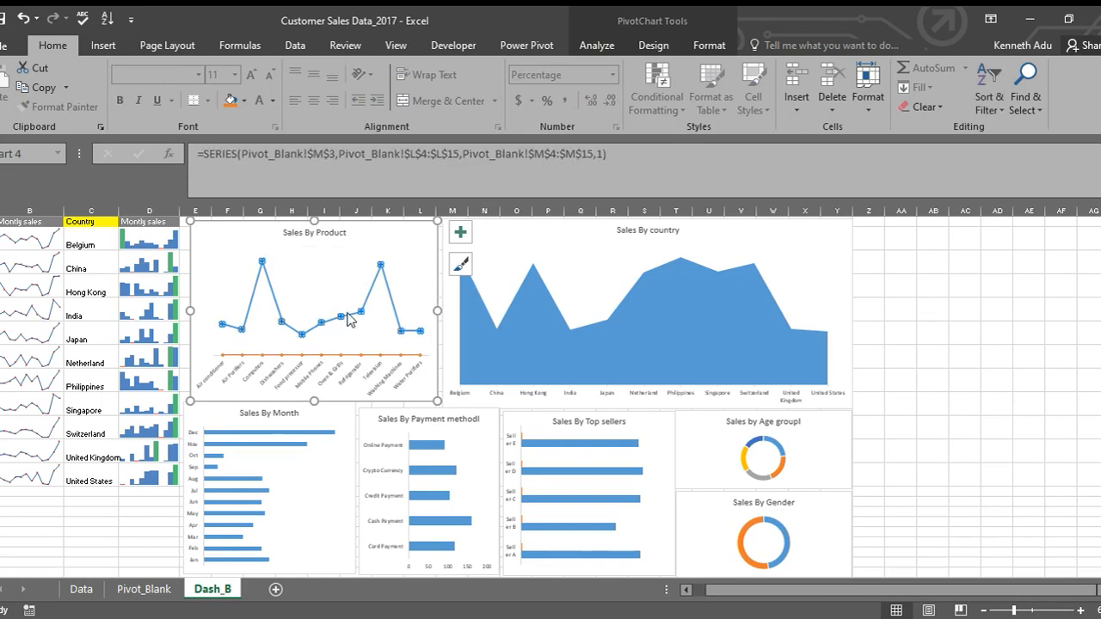
right_click(348, 316)
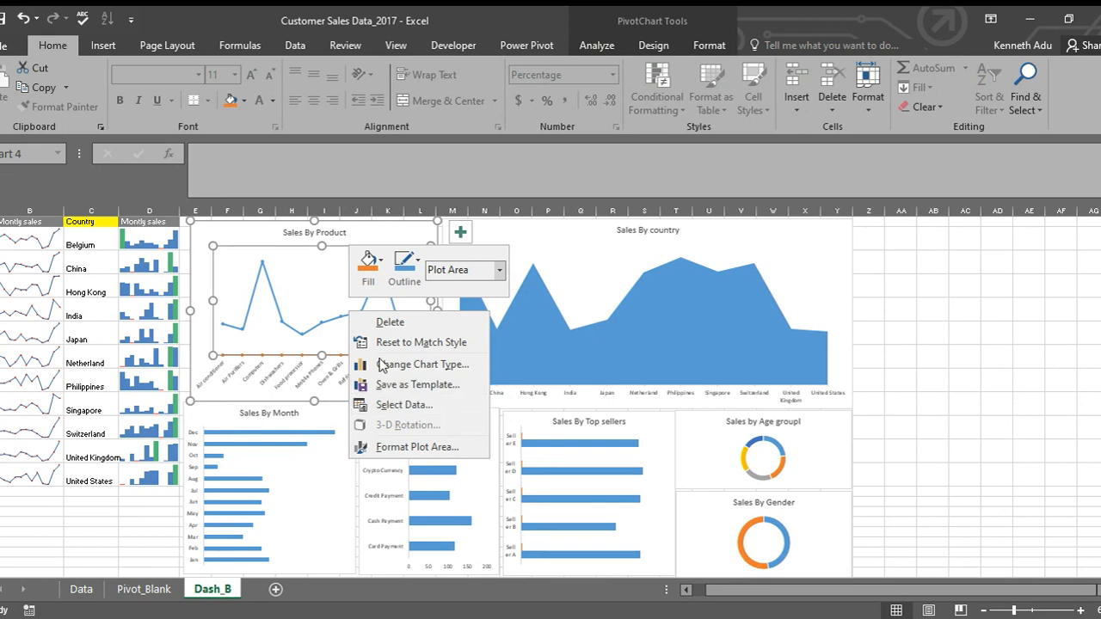
click(309, 335)
click(314, 329)
right_click(320, 324)
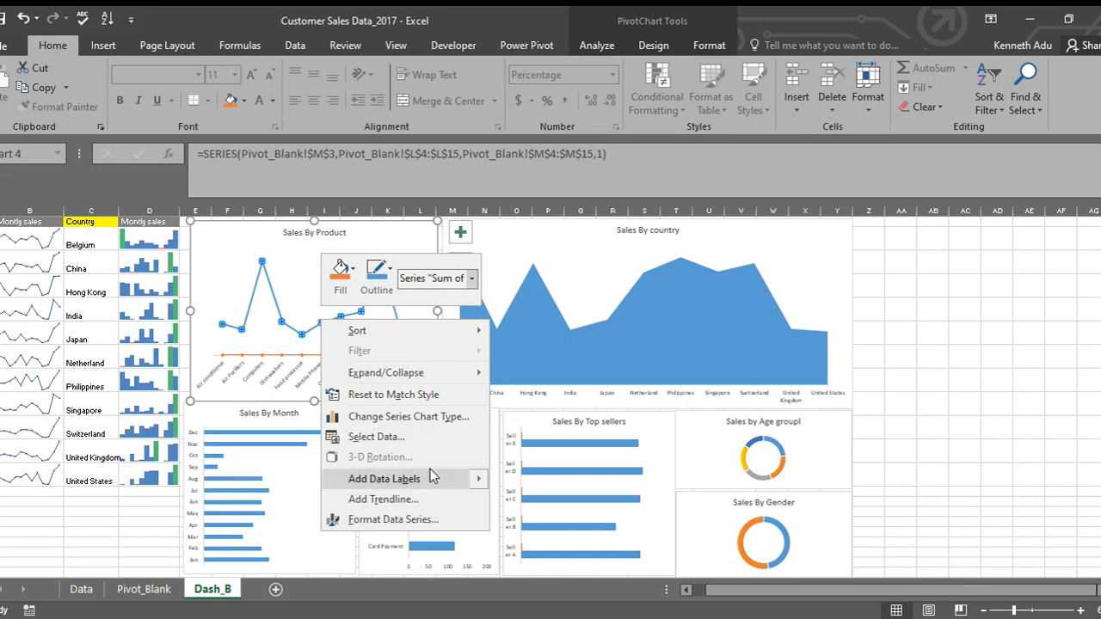
mouse_move(437, 478)
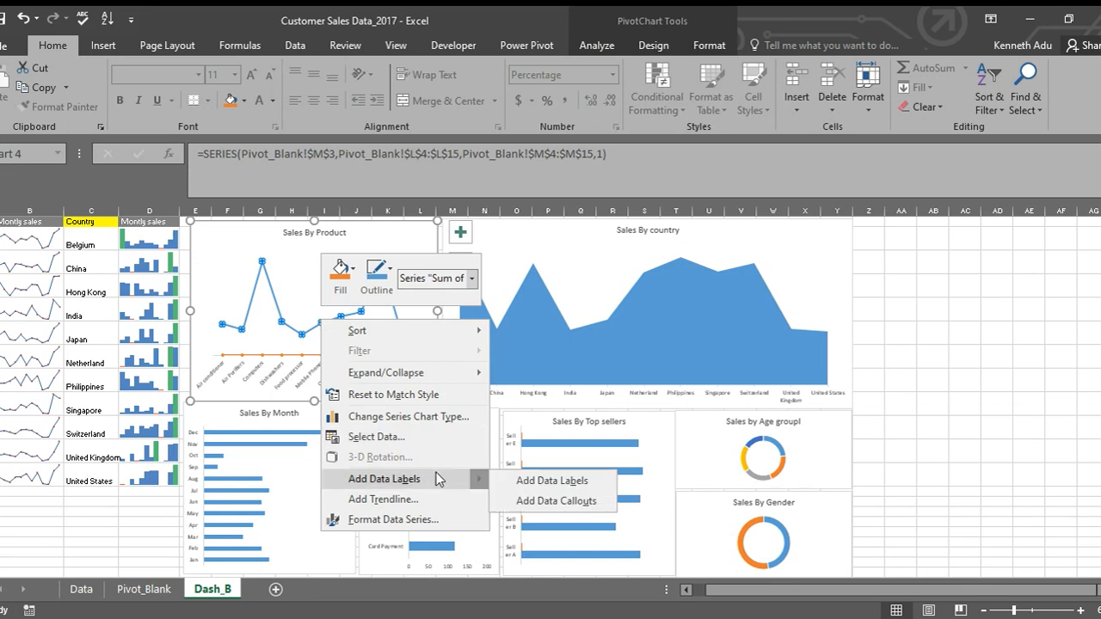
click(582, 482)
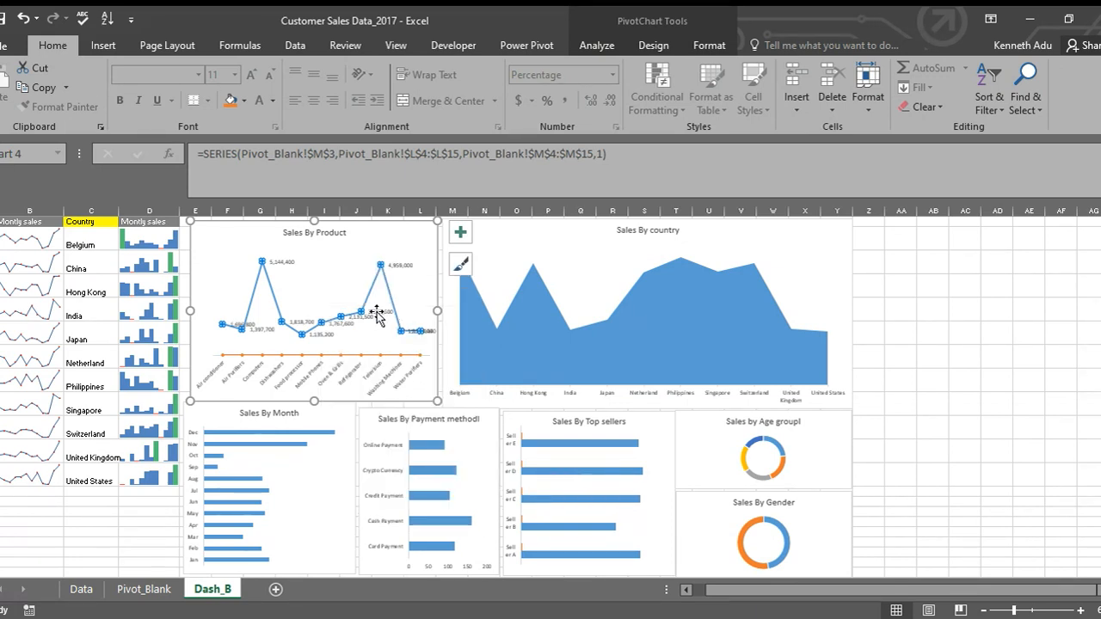
Step: Change the shape of the Sales By Product chart's data labels to Rounded Rectangle
click(376, 311)
right_click(376, 311)
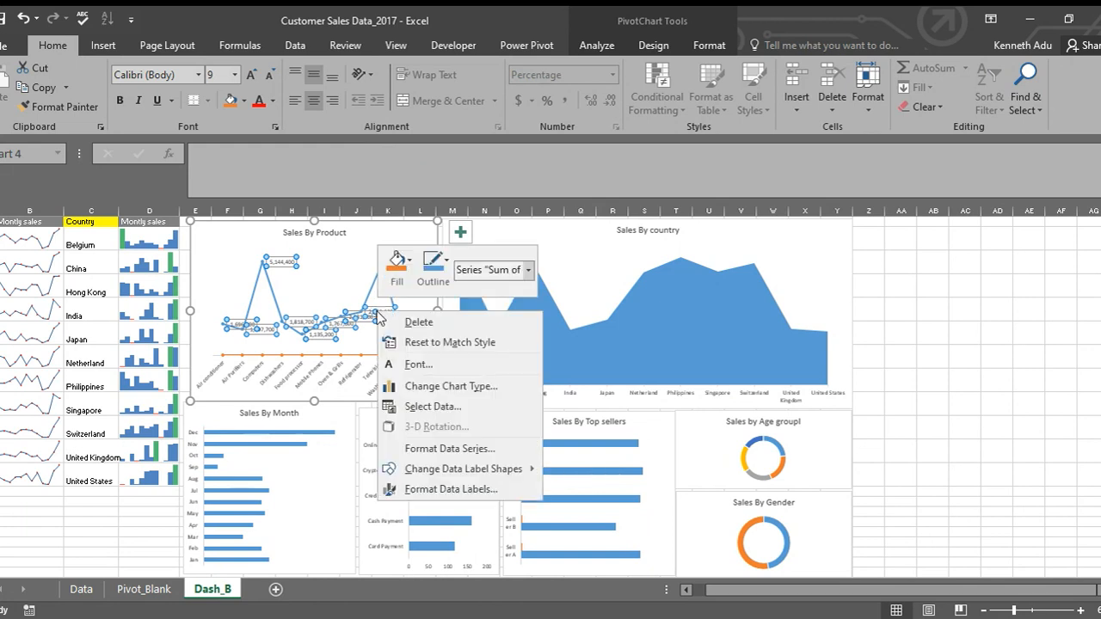
mouse_move(496, 473)
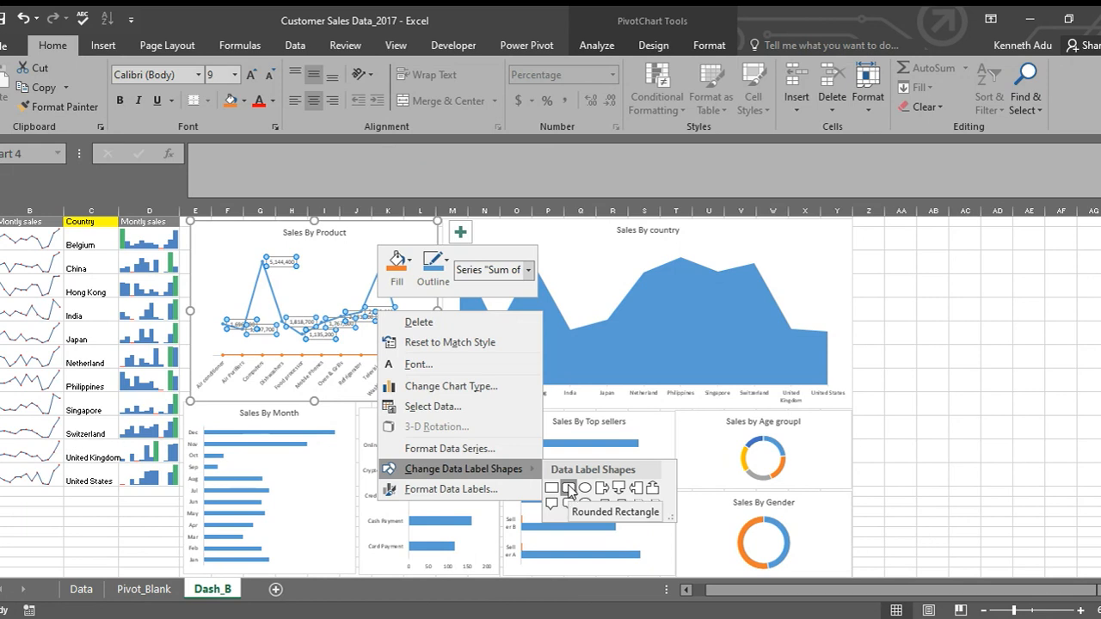
click(568, 488)
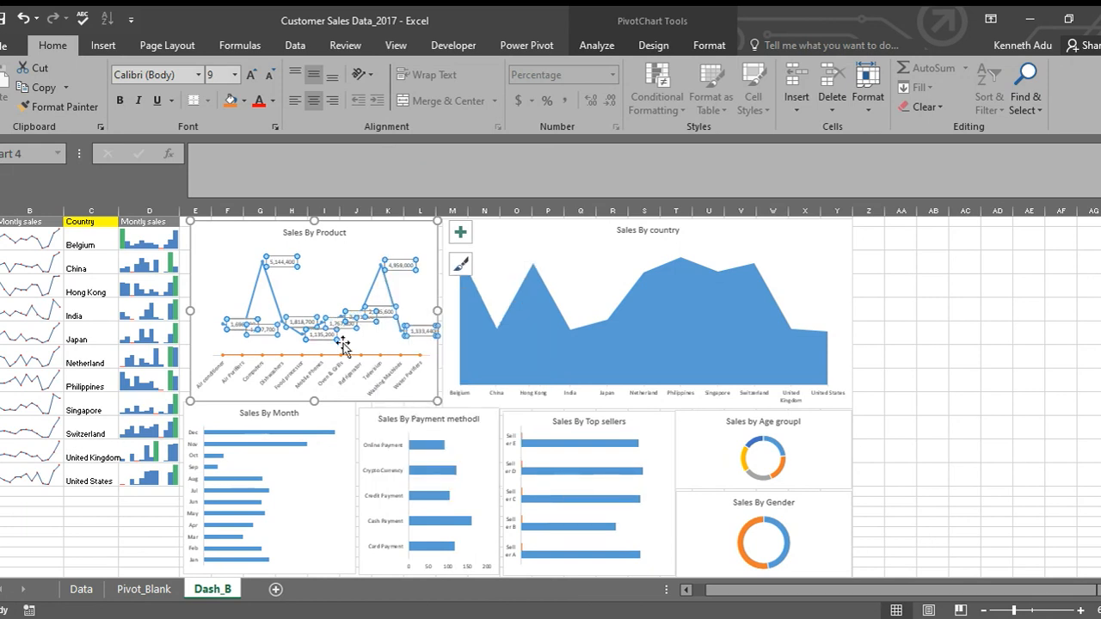
right_click(336, 322)
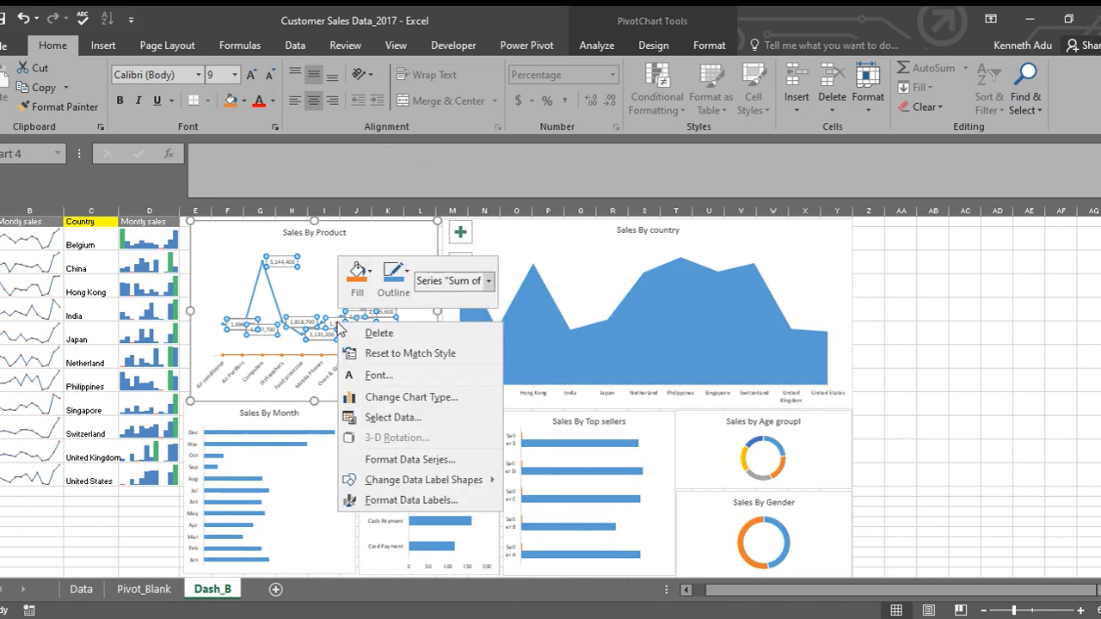
click(409, 459)
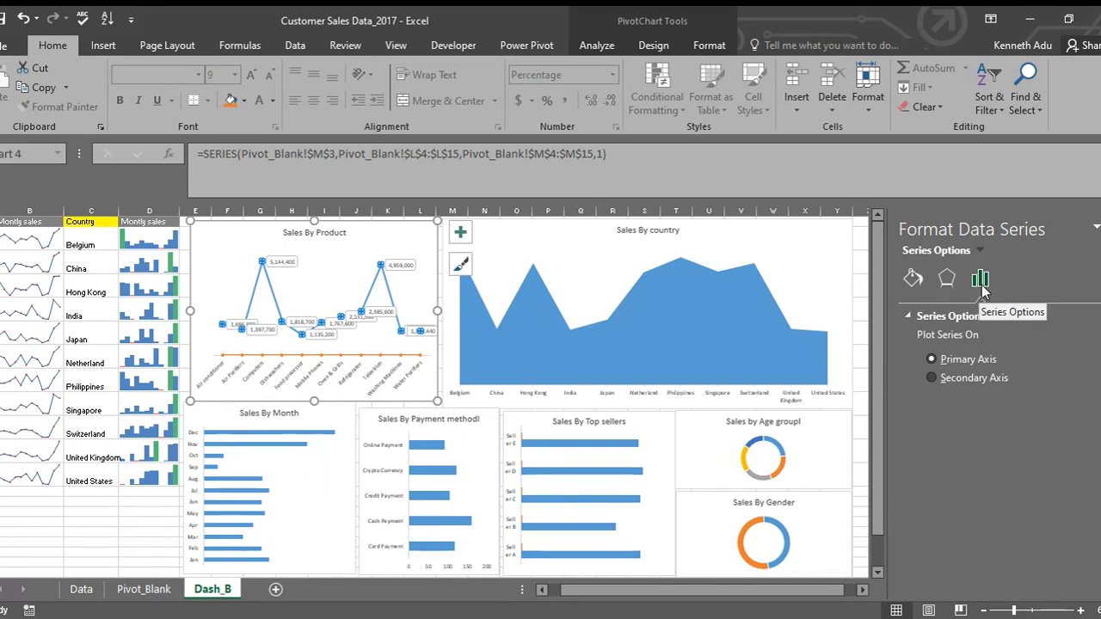
click(945, 278)
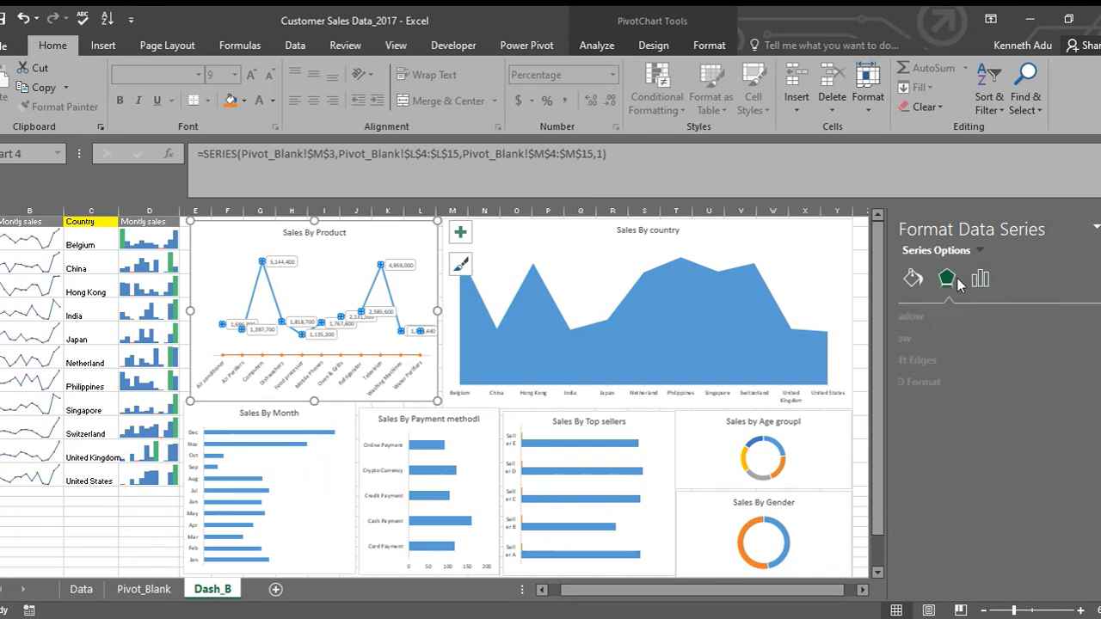
click(913, 282)
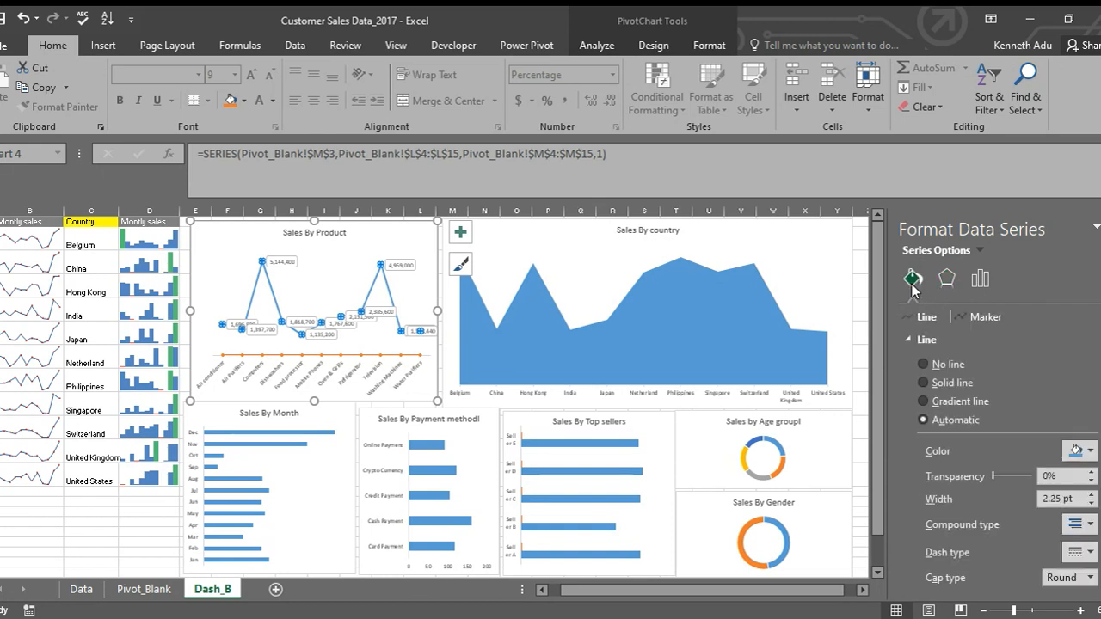
click(333, 327)
right_click(334, 329)
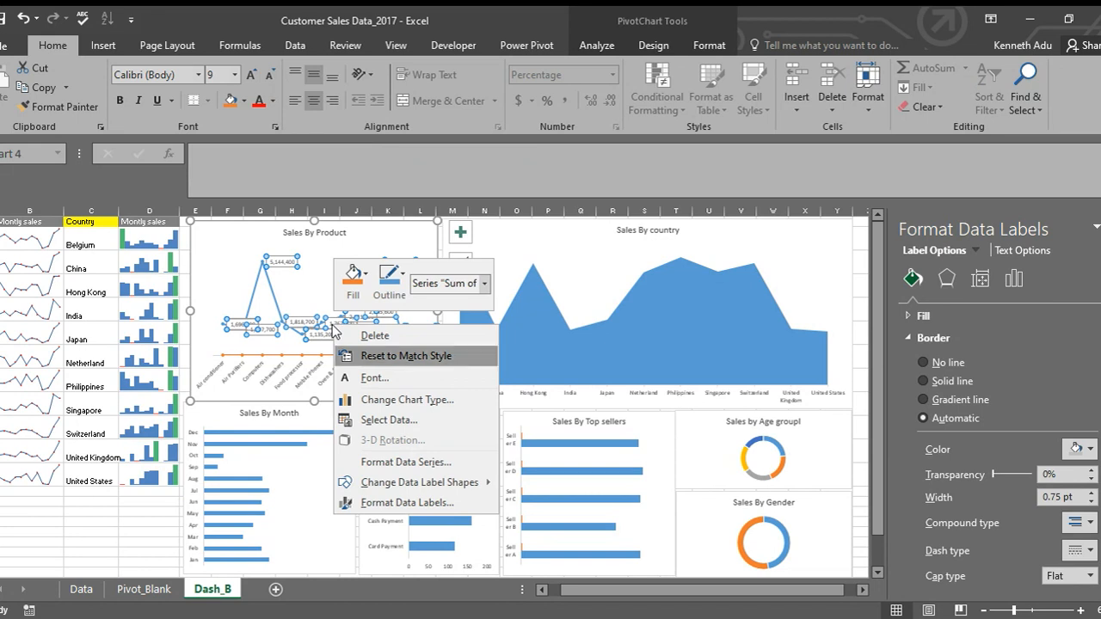
click(408, 460)
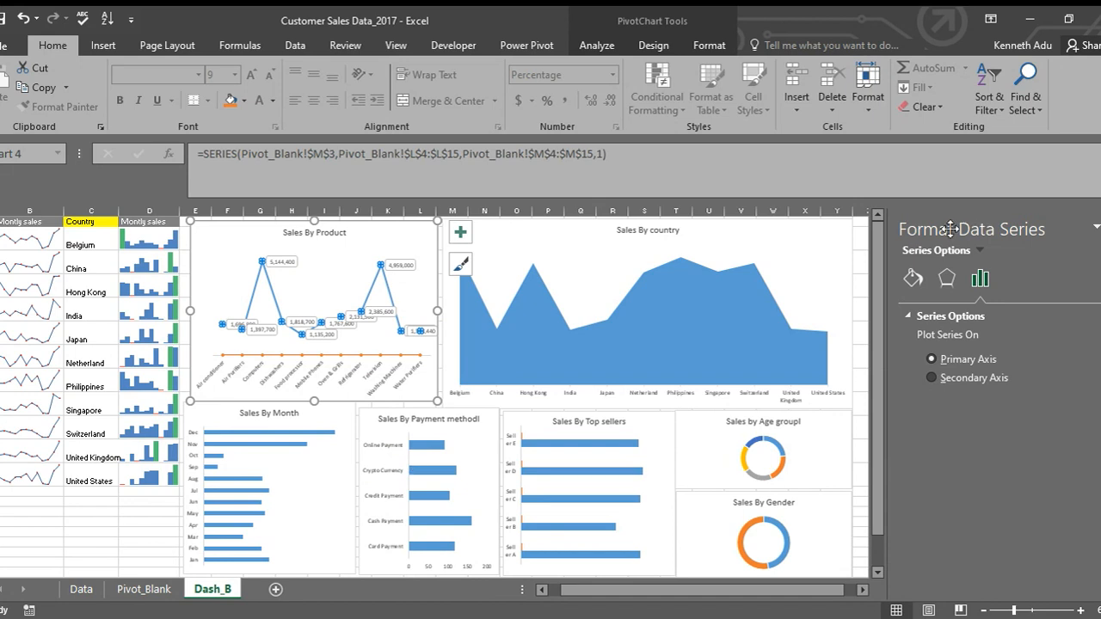
click(946, 278)
click(424, 299)
Step: Replace the values in the Sales By Product data labels with cell values from Pivot_Blank's Sum of Total Revenue2 column, Air conditioner through Water Purifiers
click(380, 315)
right_click(381, 317)
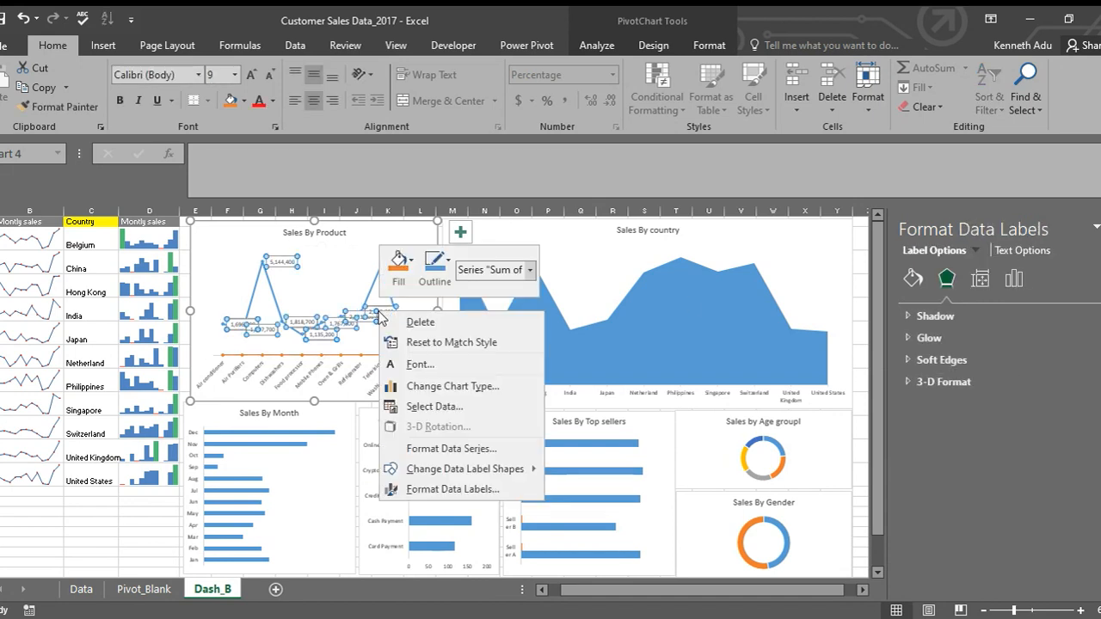
click(1013, 278)
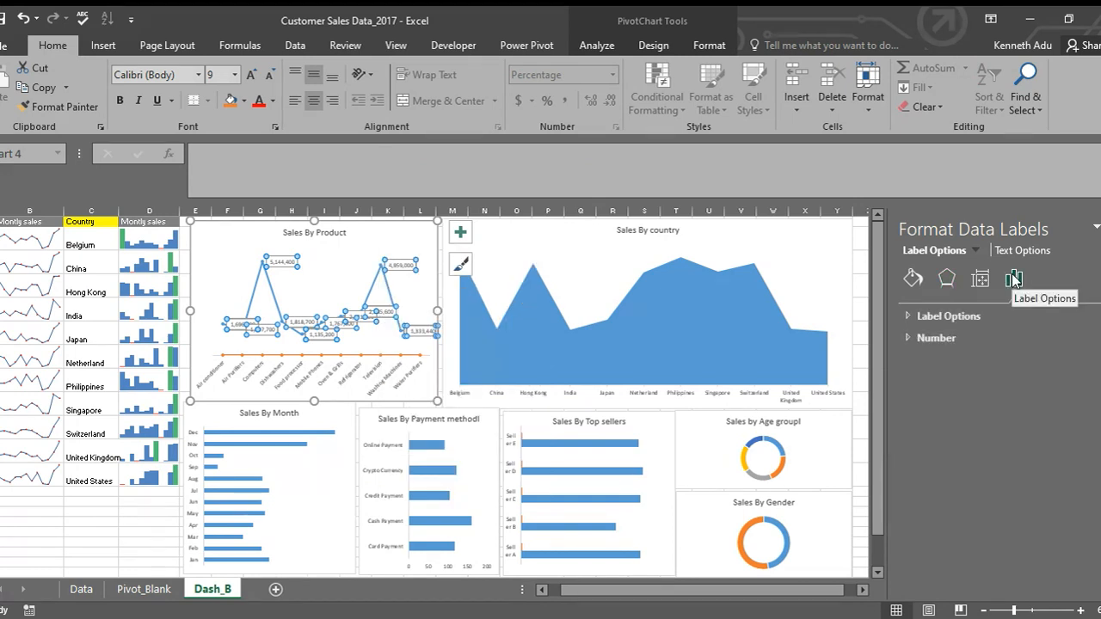
click(910, 317)
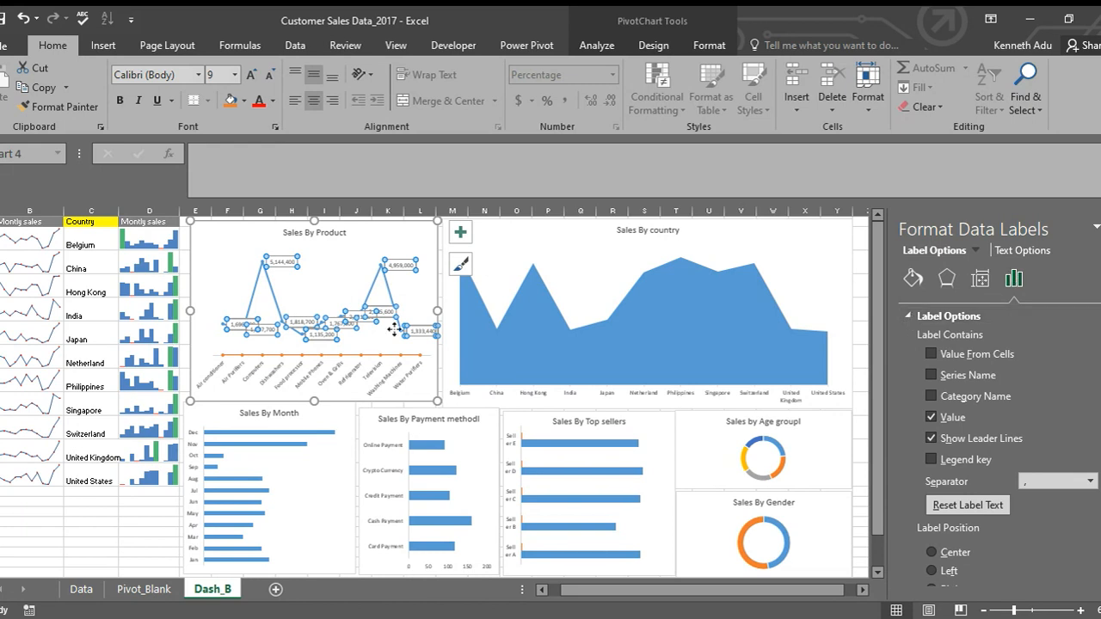
click(930, 418)
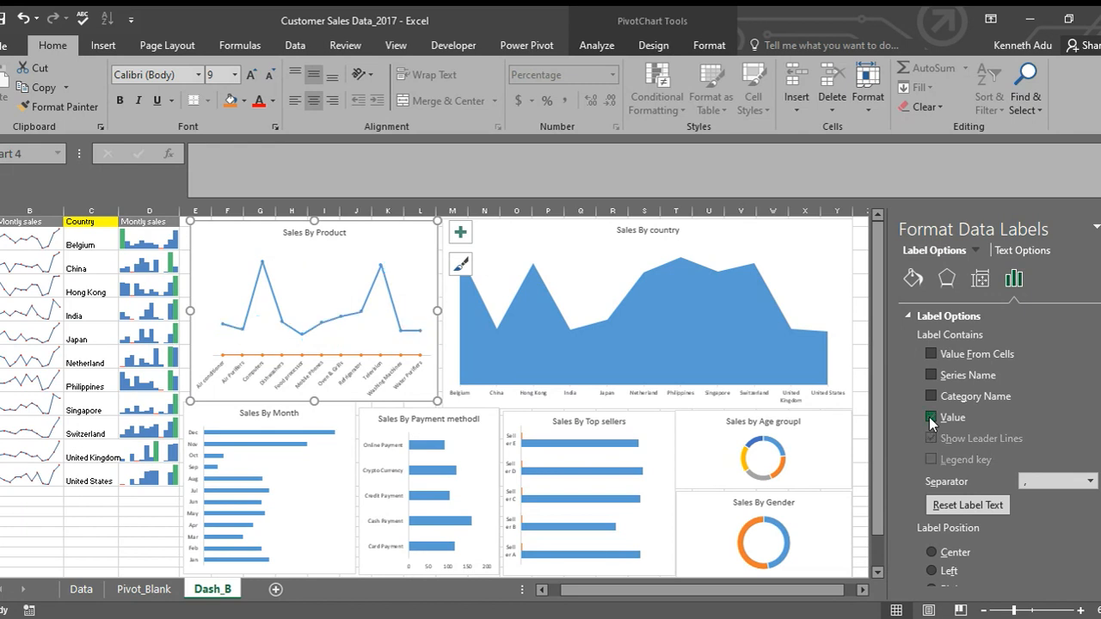
click(932, 354)
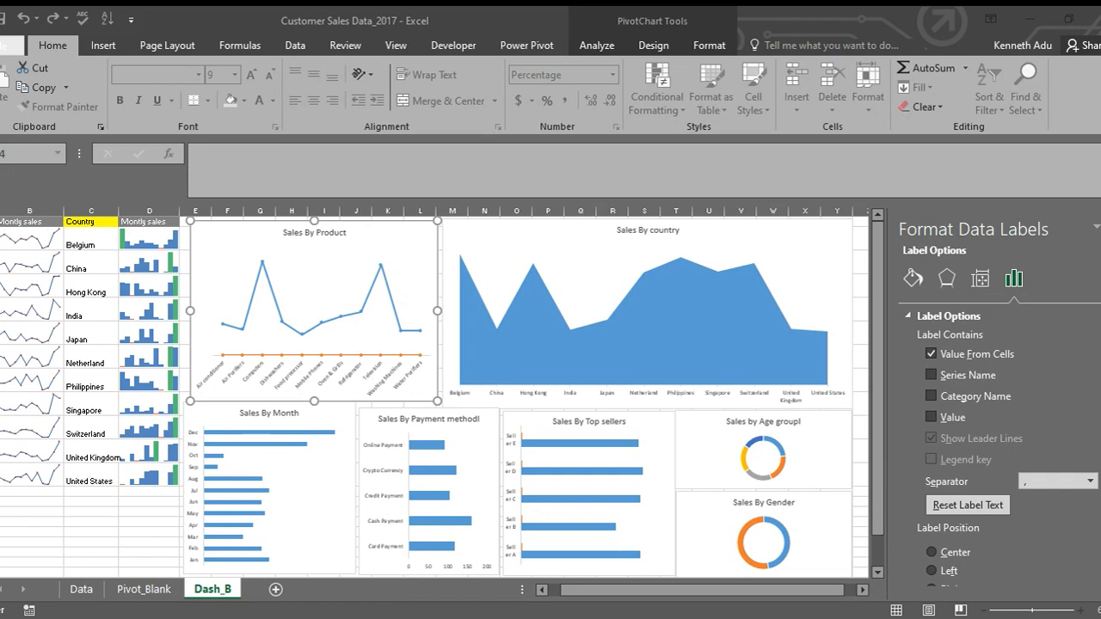
click(139, 590)
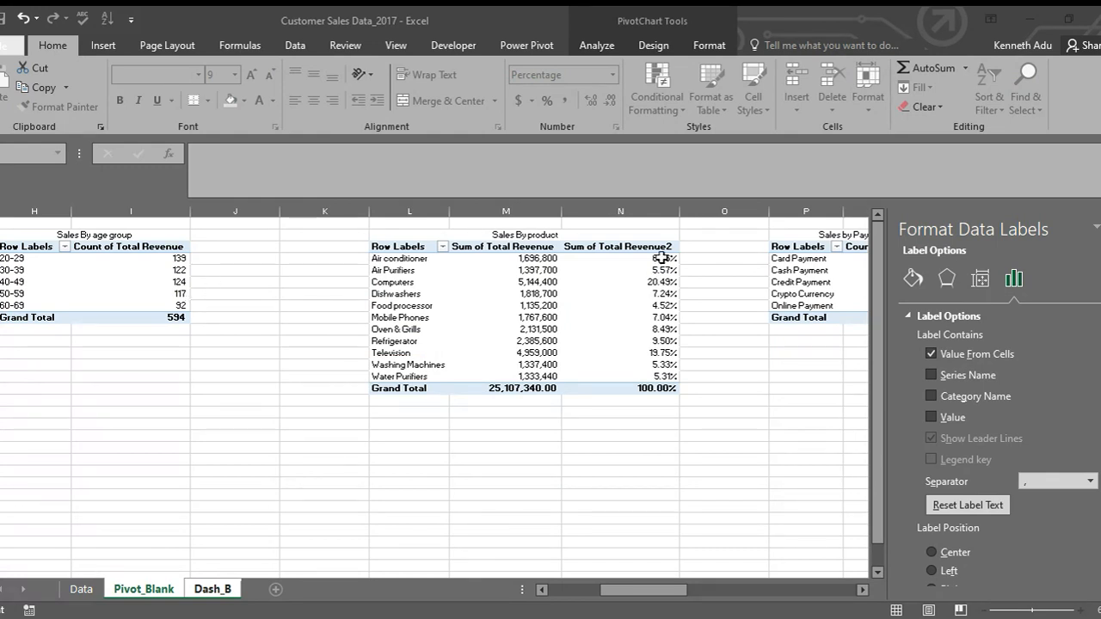
drag(659, 257, 658, 378)
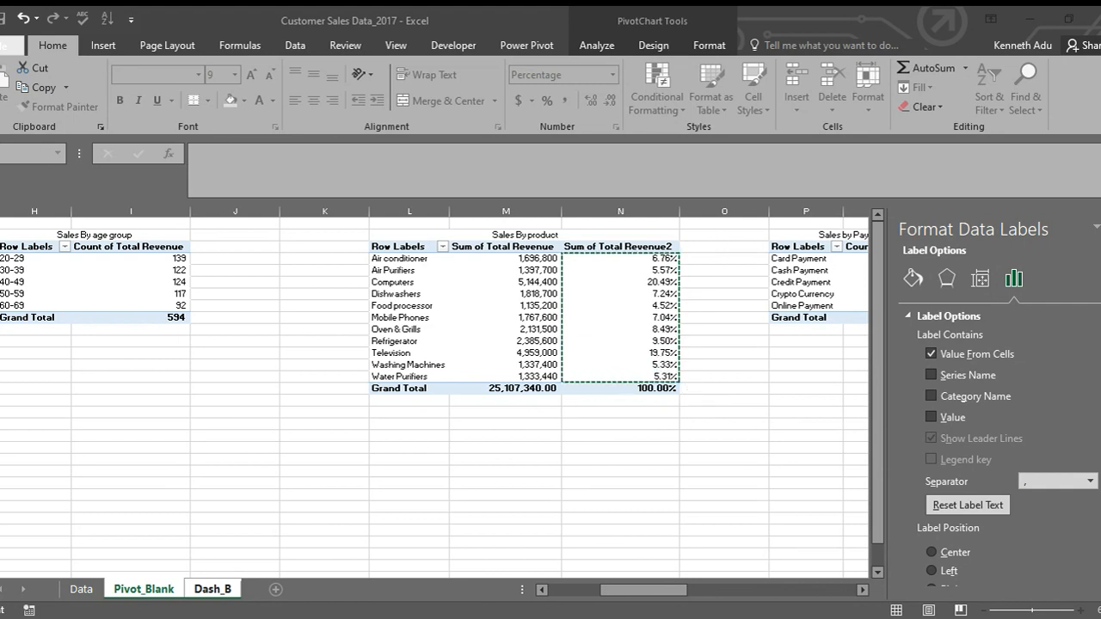
key(Return)
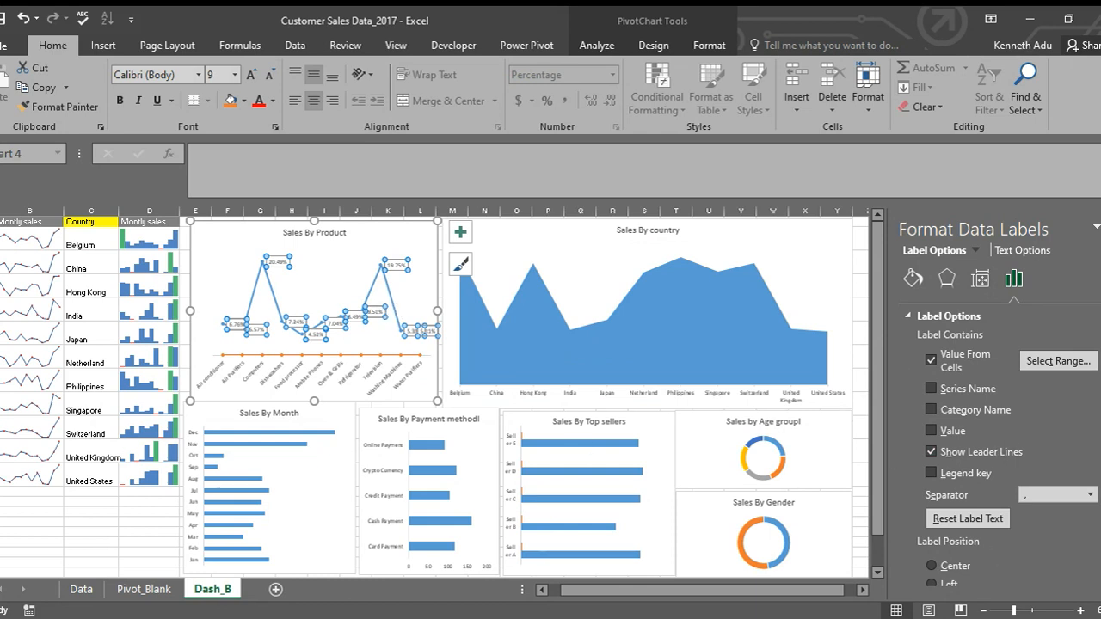
Step: Compare the Above, Center, Below, Right and Left positions for the Sales By Product data labels and settle on Center
scroll(998, 447, down, 3)
scroll(998, 447, up, 3)
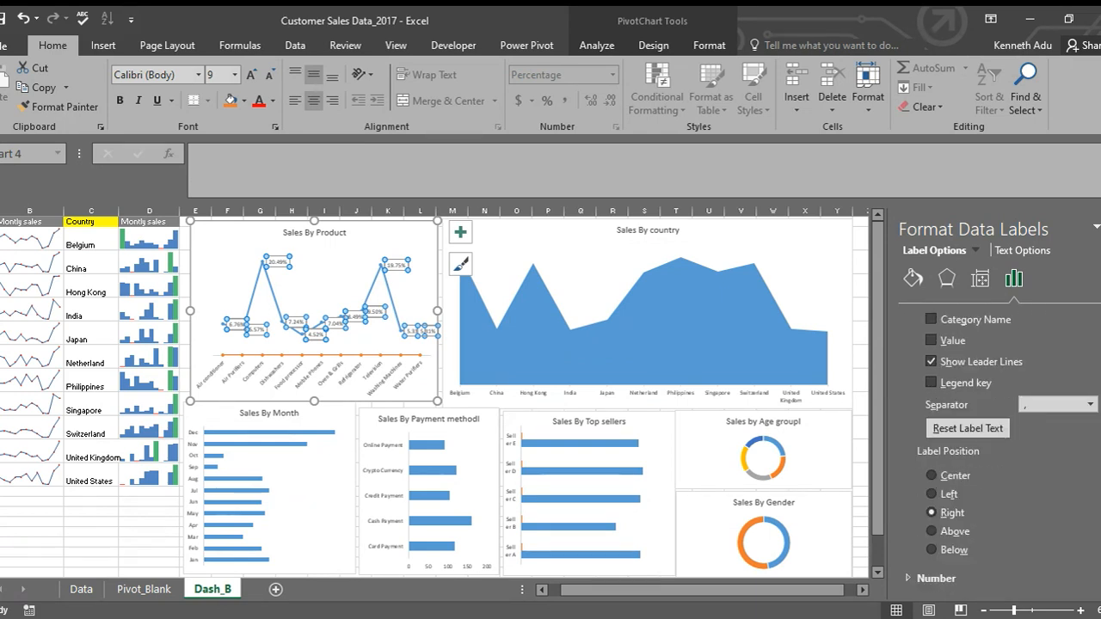
click(932, 532)
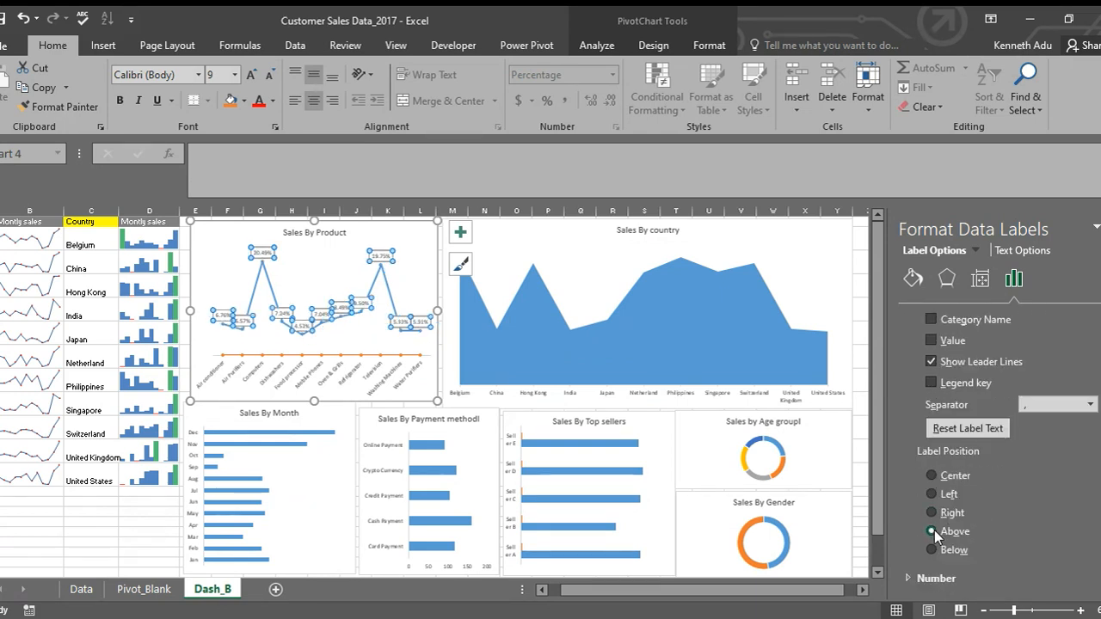
click(932, 477)
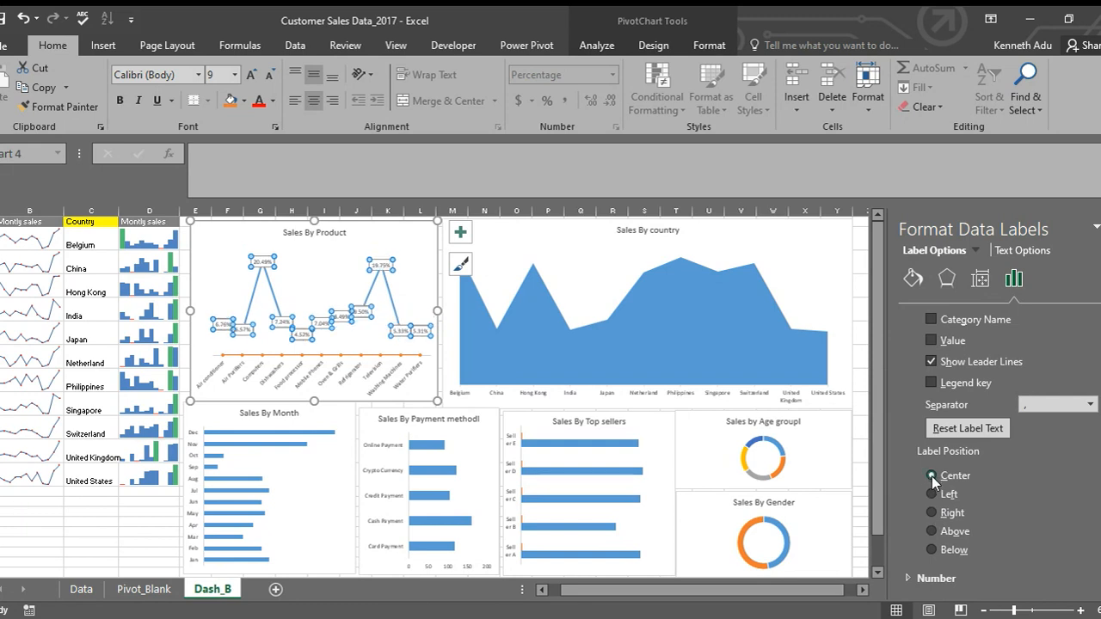
click(937, 551)
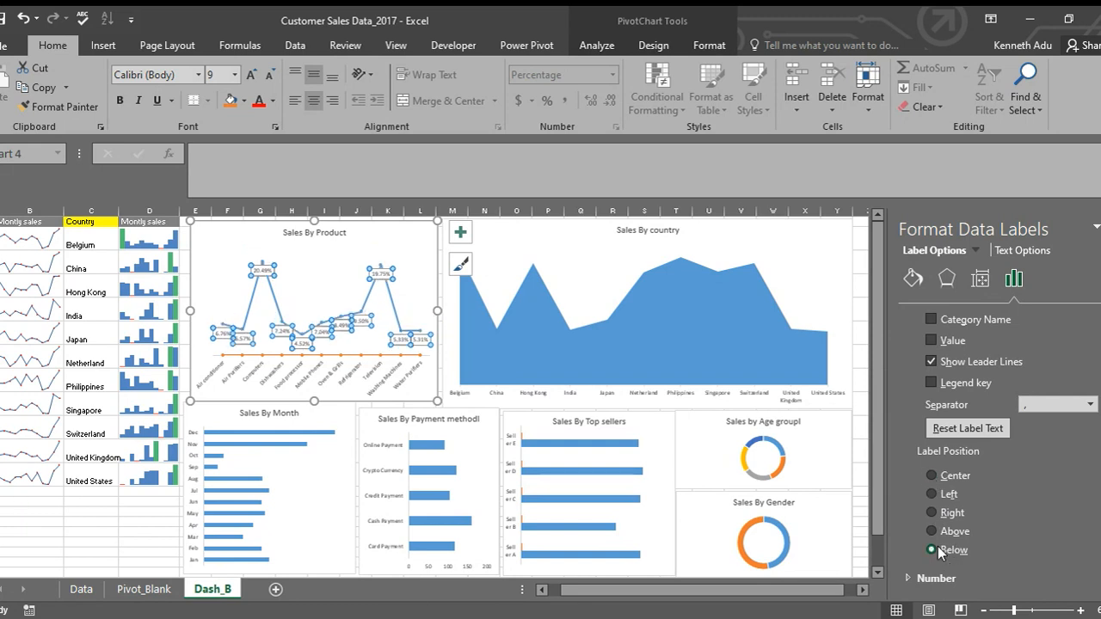
click(931, 513)
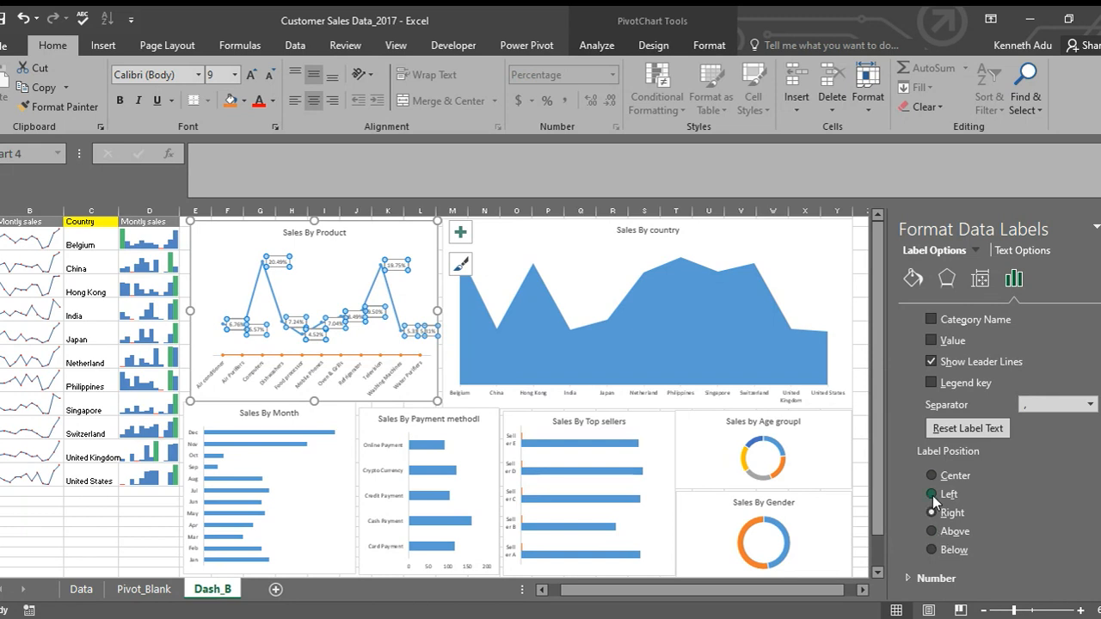
click(933, 496)
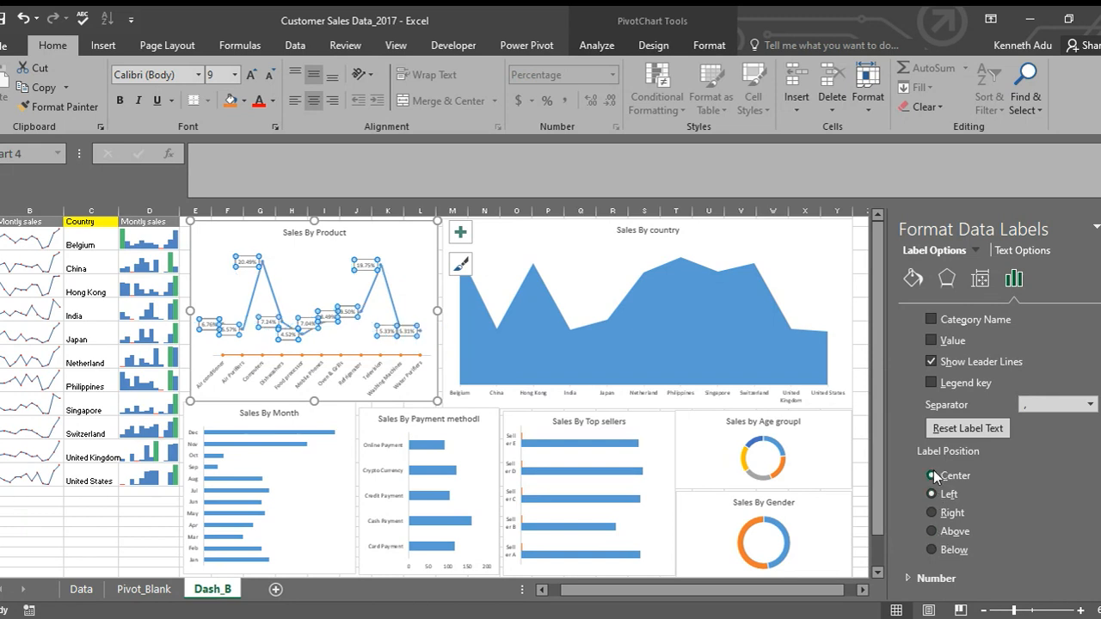
click(933, 475)
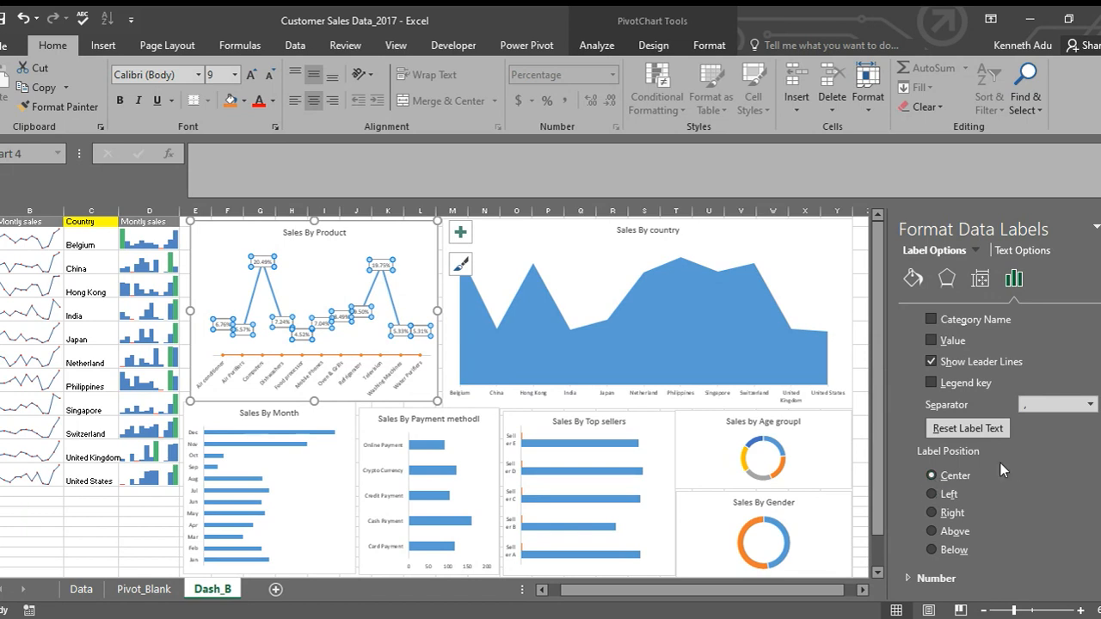
Step: Try including the series name in the Sales By Product data labels
scroll(1016, 467, up, 2)
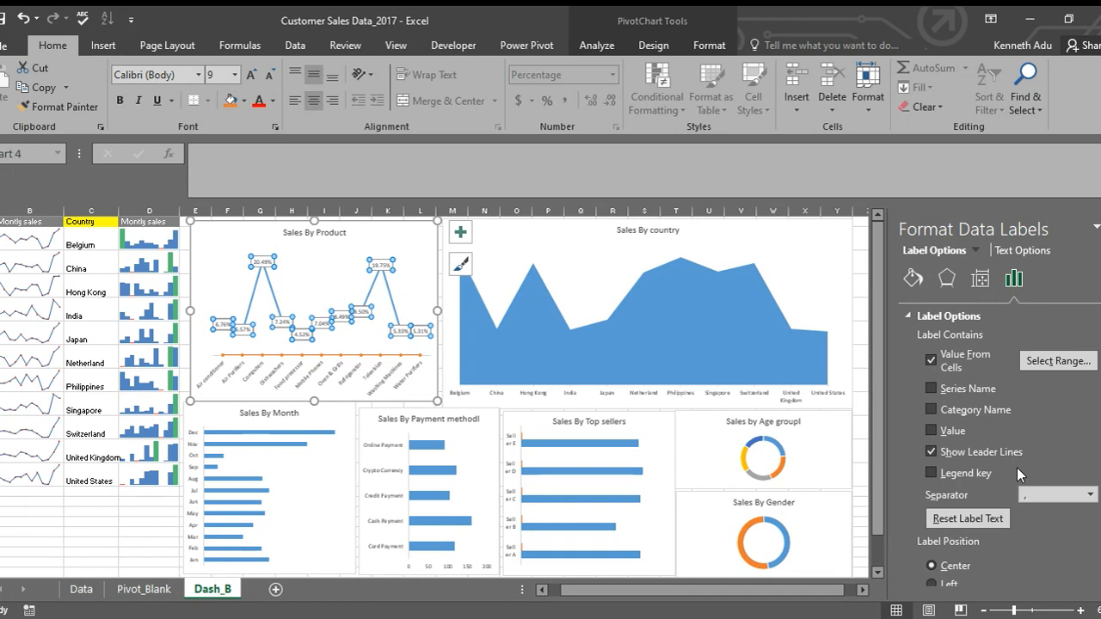
click(934, 386)
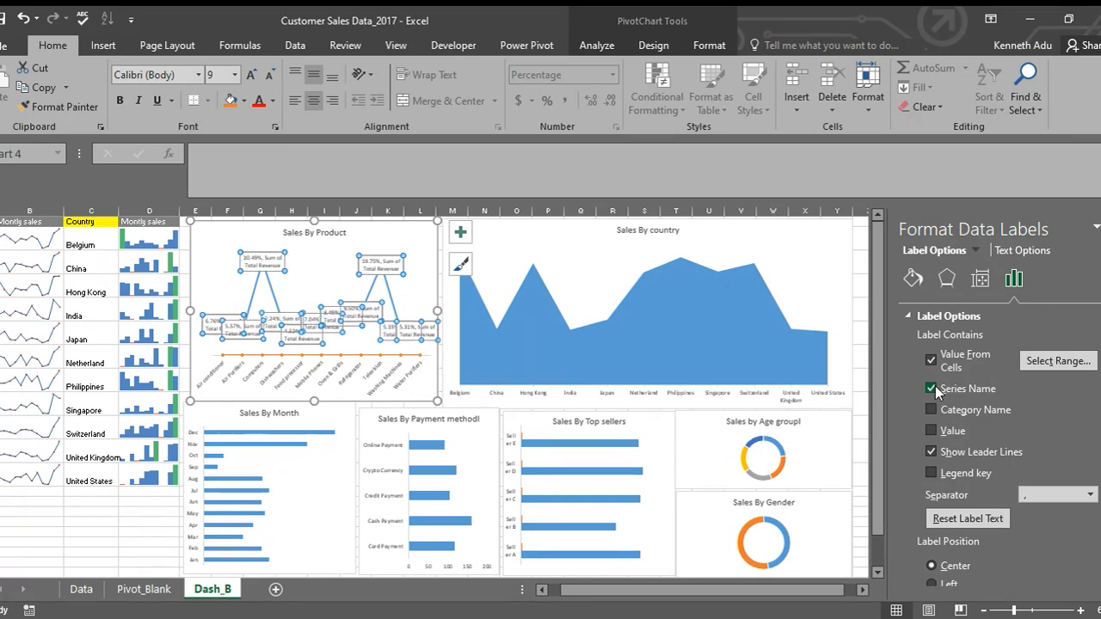
click(934, 386)
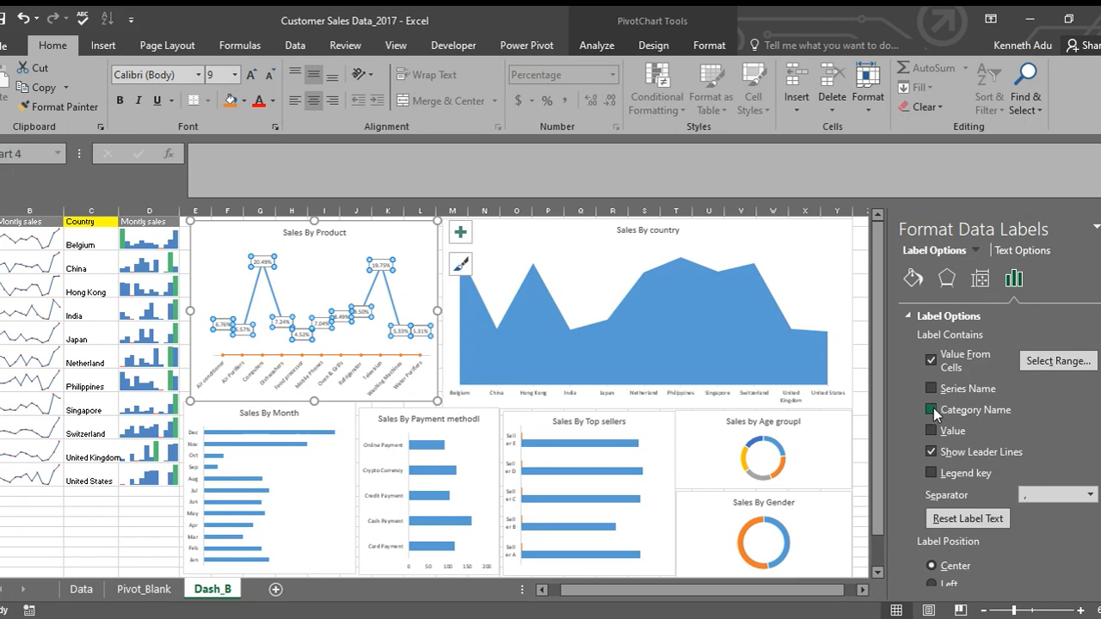
drag(879, 368, 879, 376)
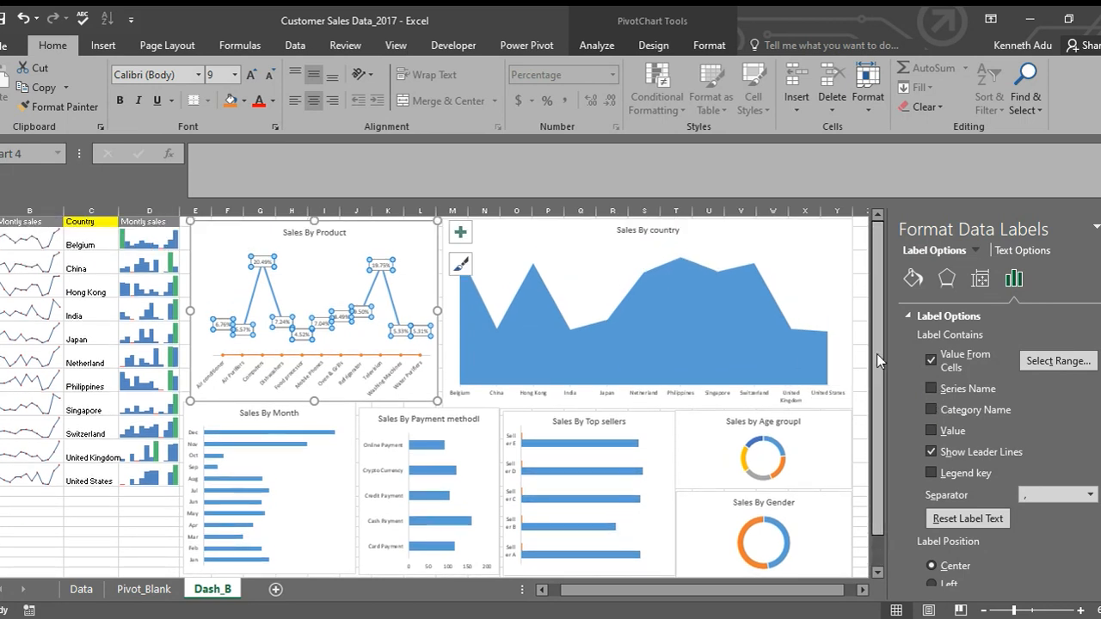
Step: Set the fill of the total revenue series in the Sales By Product chart to the standard dark blue
click(331, 267)
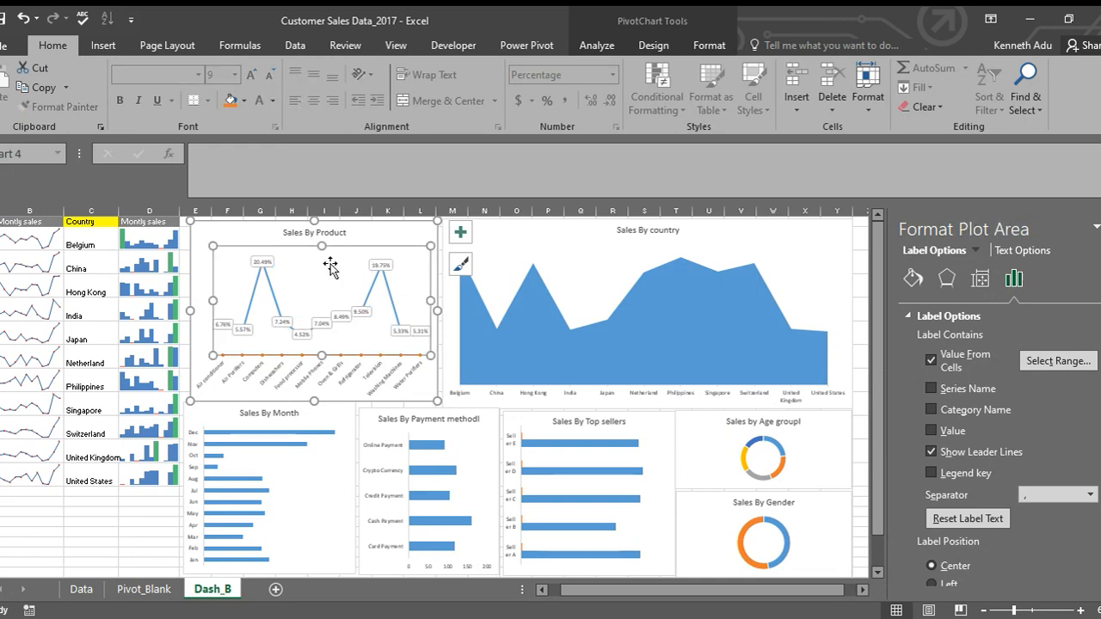
click(274, 301)
right_click(275, 300)
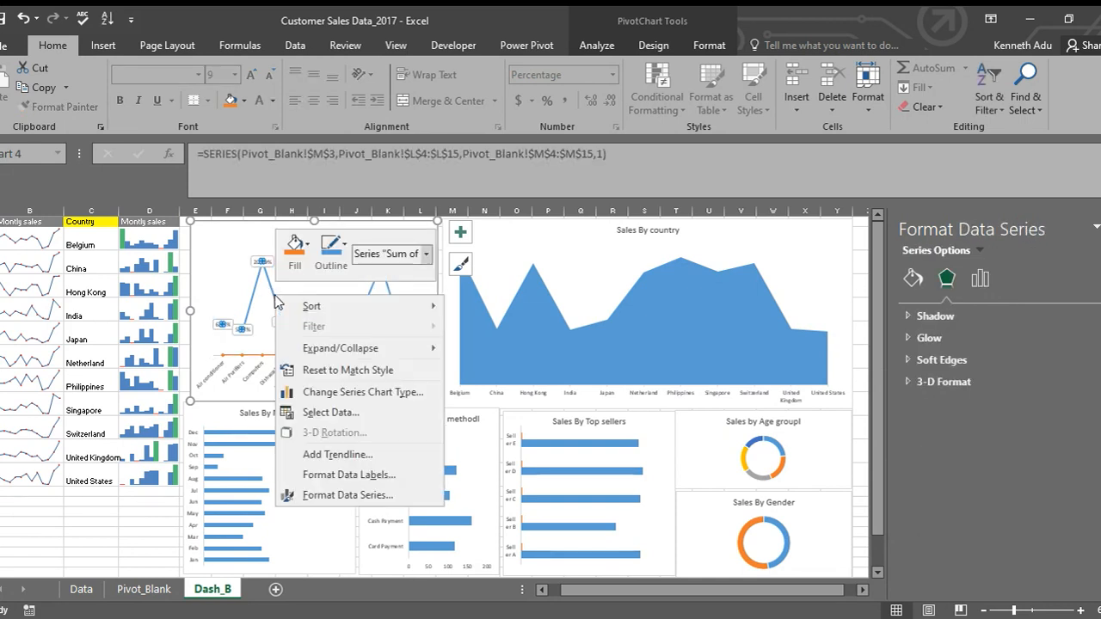
click(295, 247)
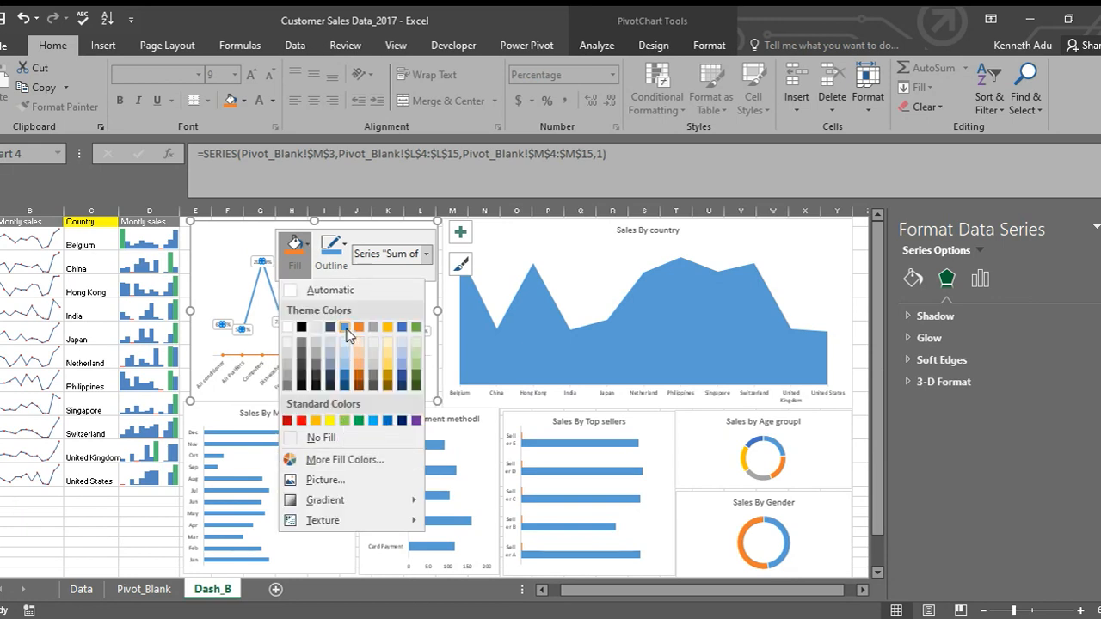
click(401, 421)
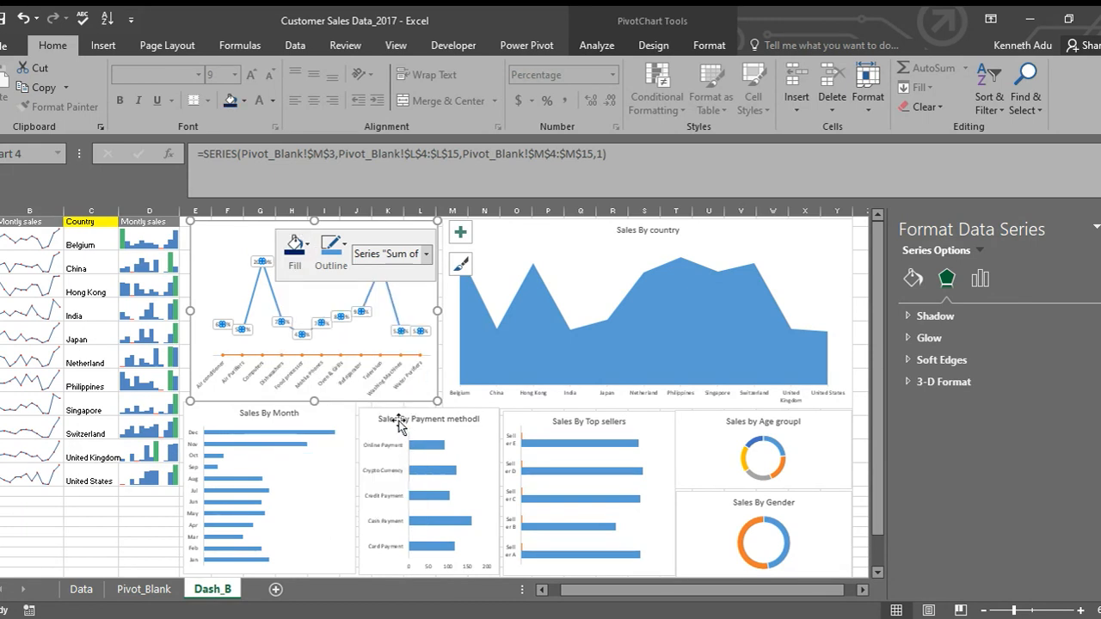
click(214, 246)
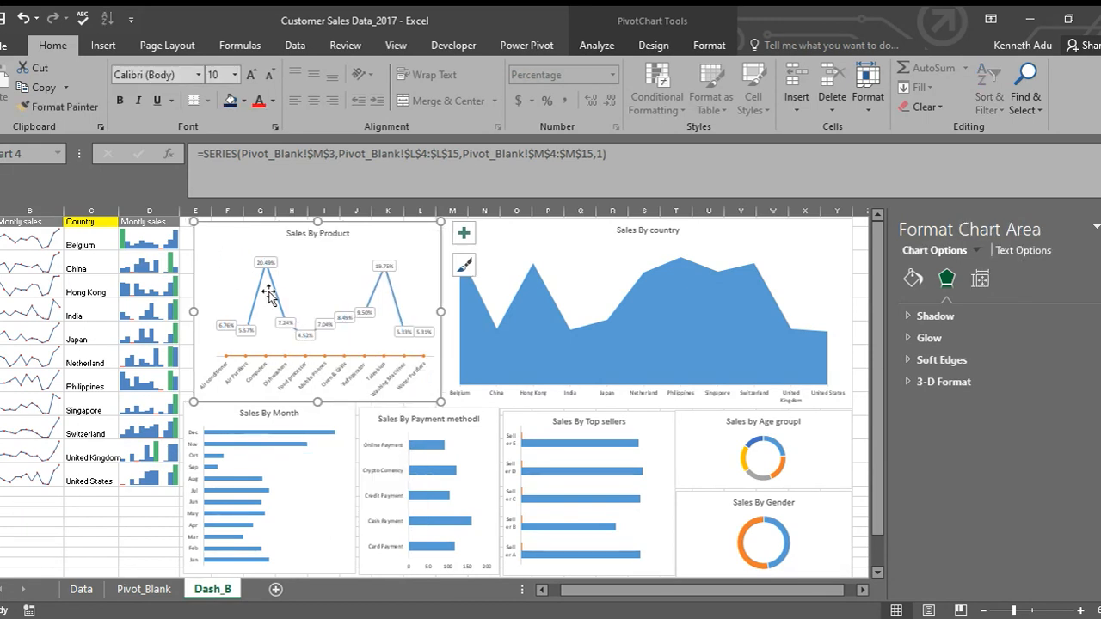
click(324, 292)
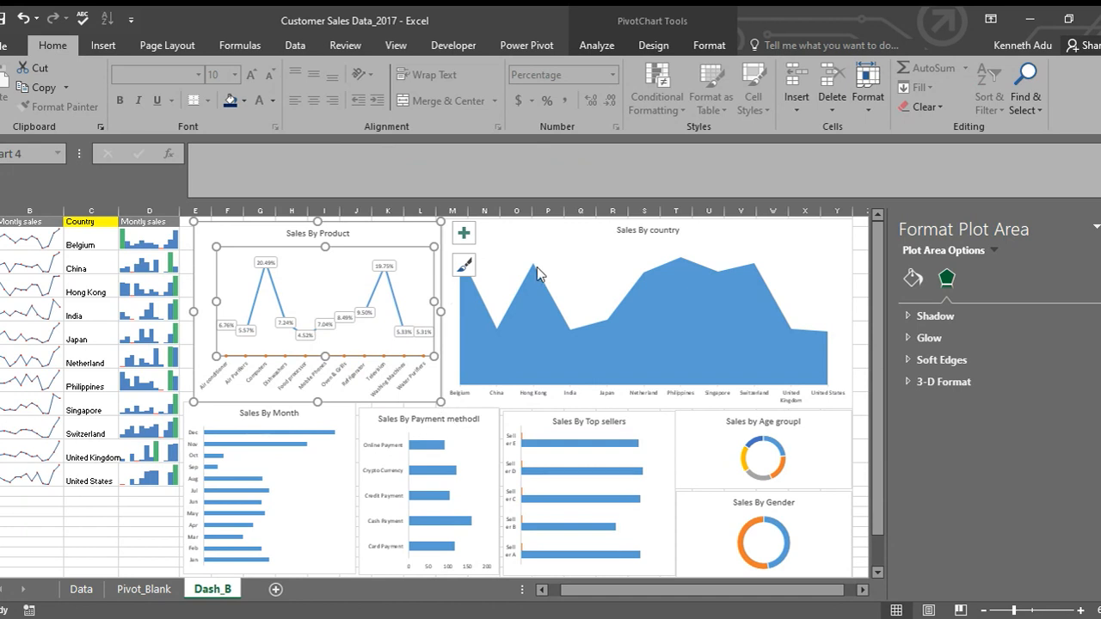
Step: Add data labels to the area series in the Sales By country chart
click(562, 277)
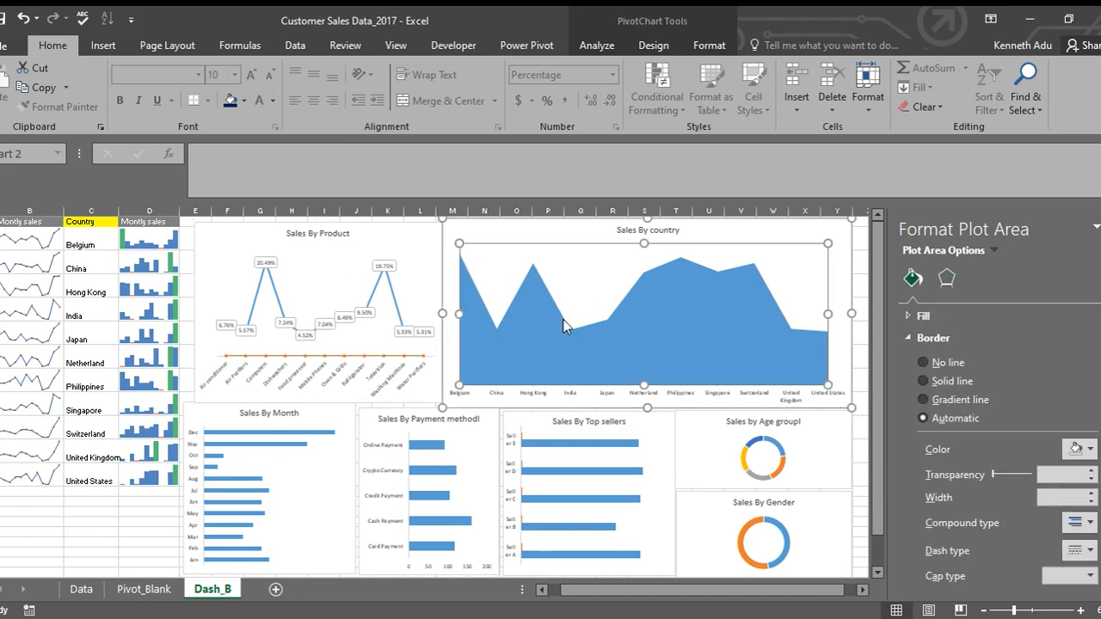
click(621, 325)
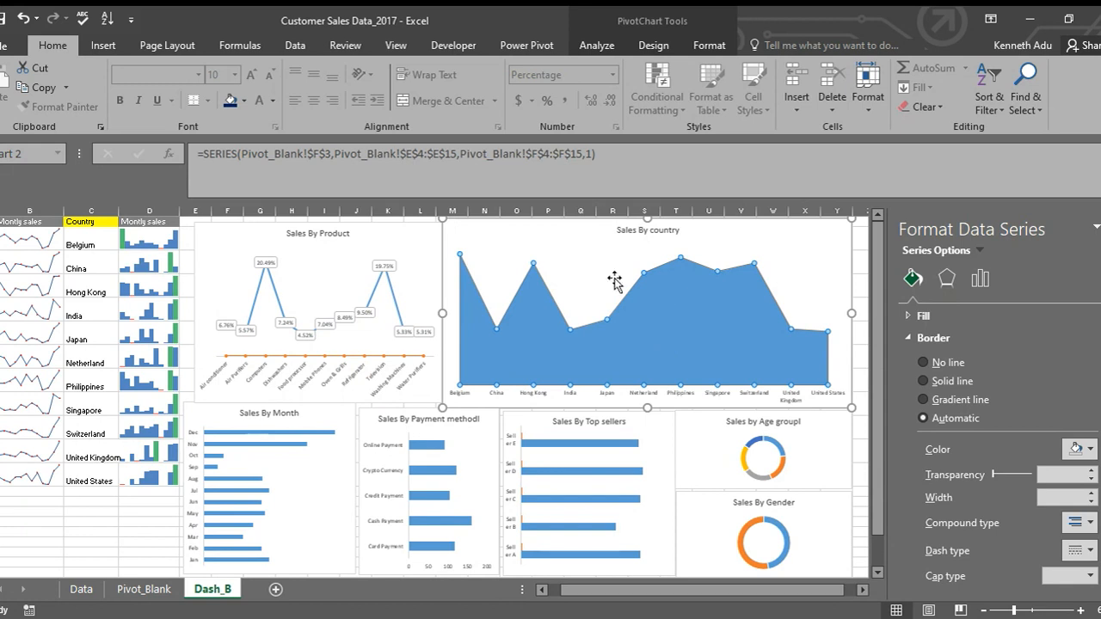
right_click(643, 307)
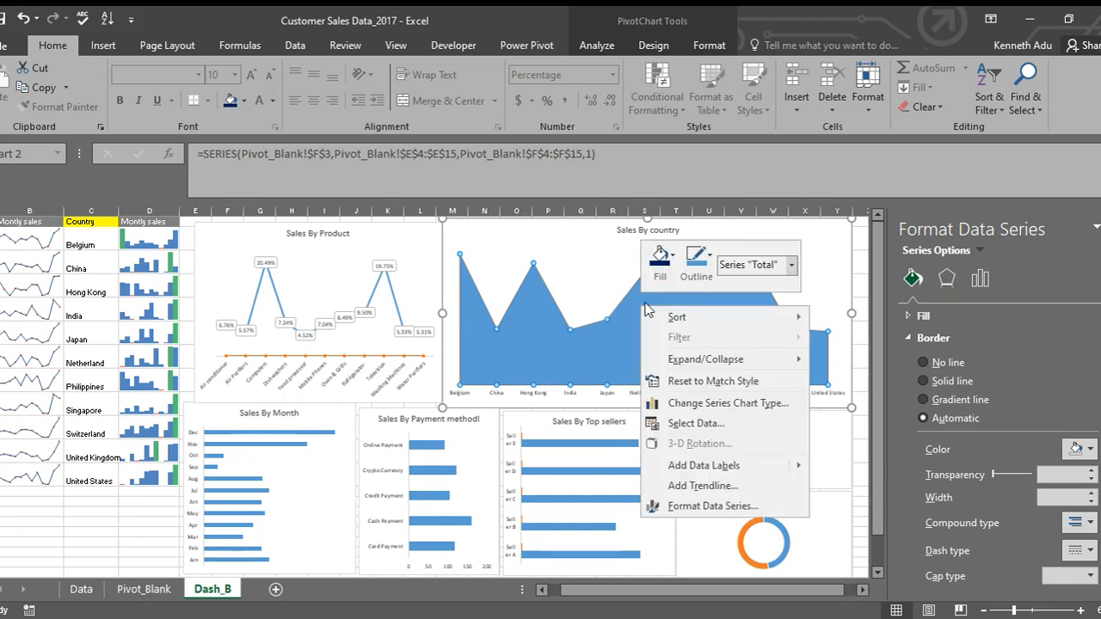
mouse_move(765, 465)
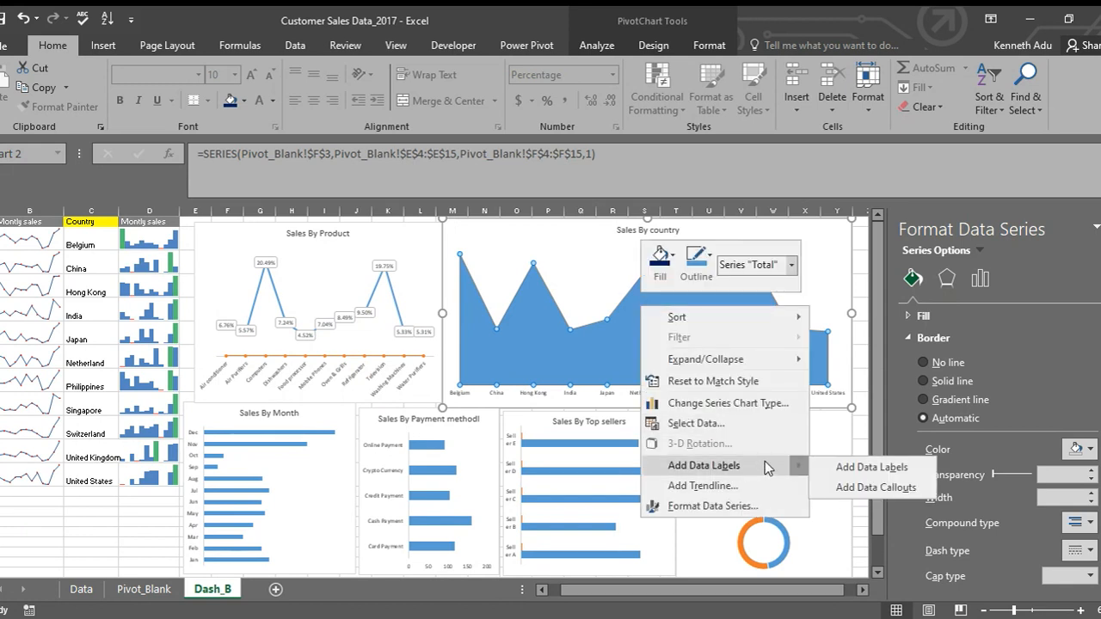
click(869, 466)
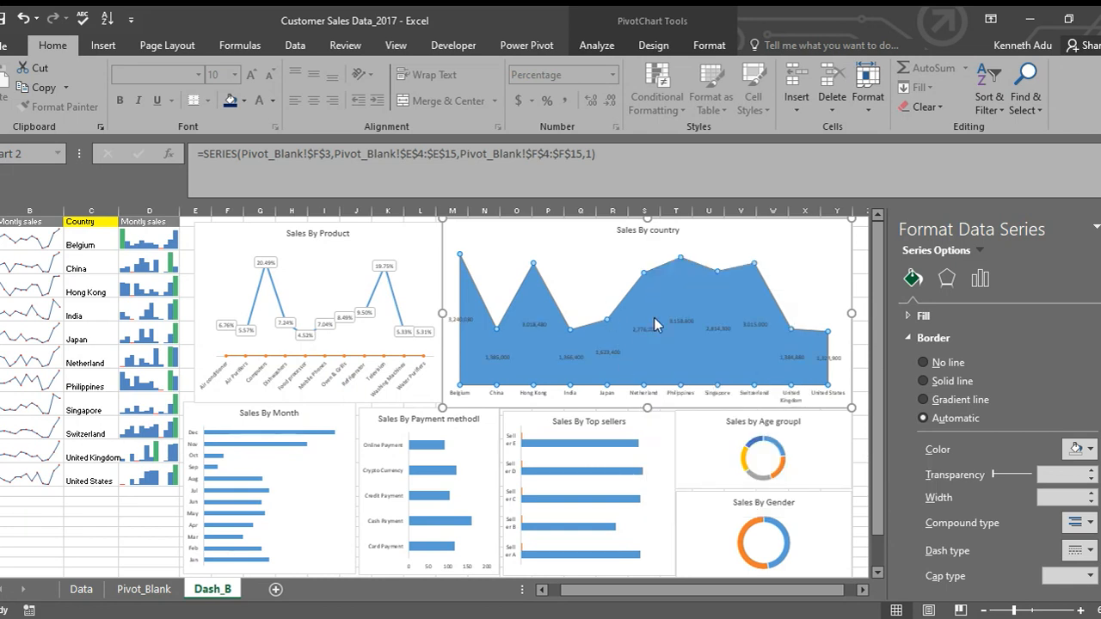
click(678, 327)
right_click(680, 327)
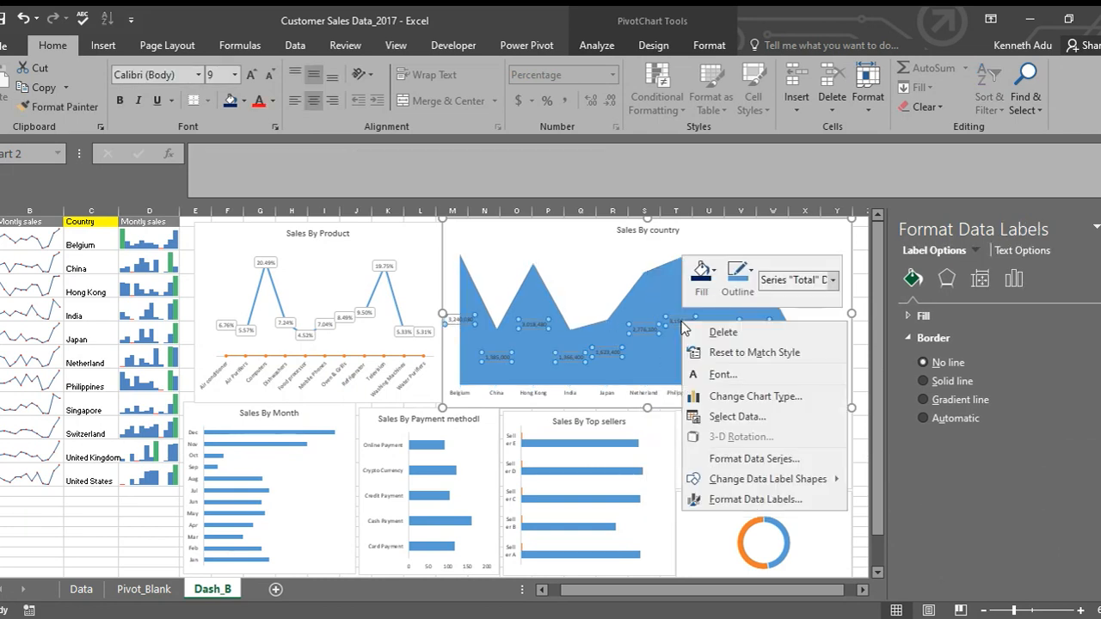
click(748, 460)
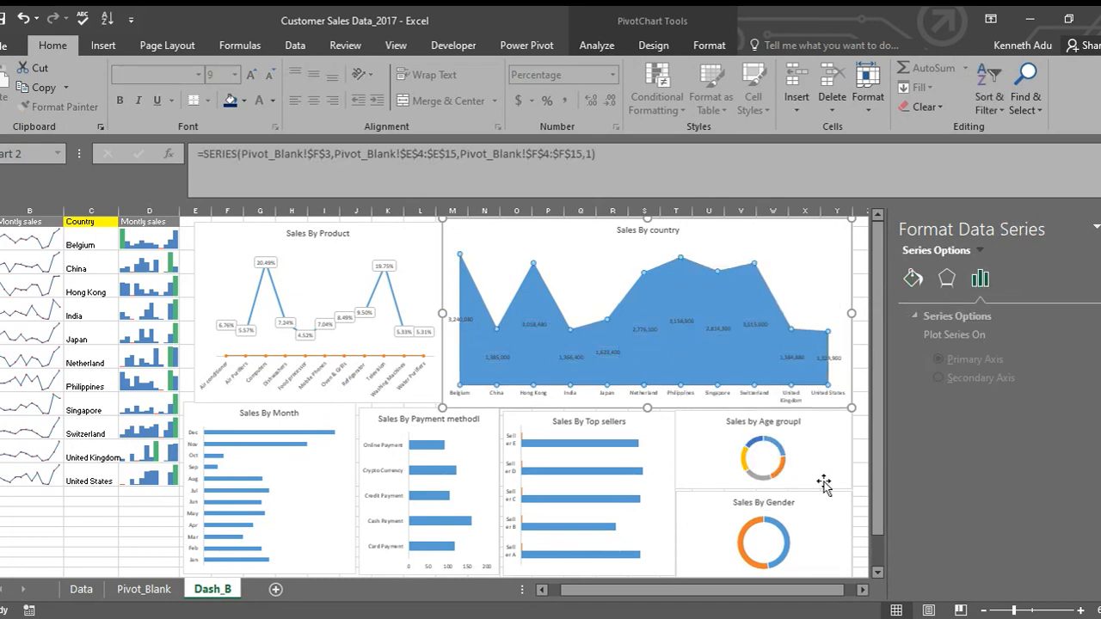
click(636, 326)
right_click(642, 334)
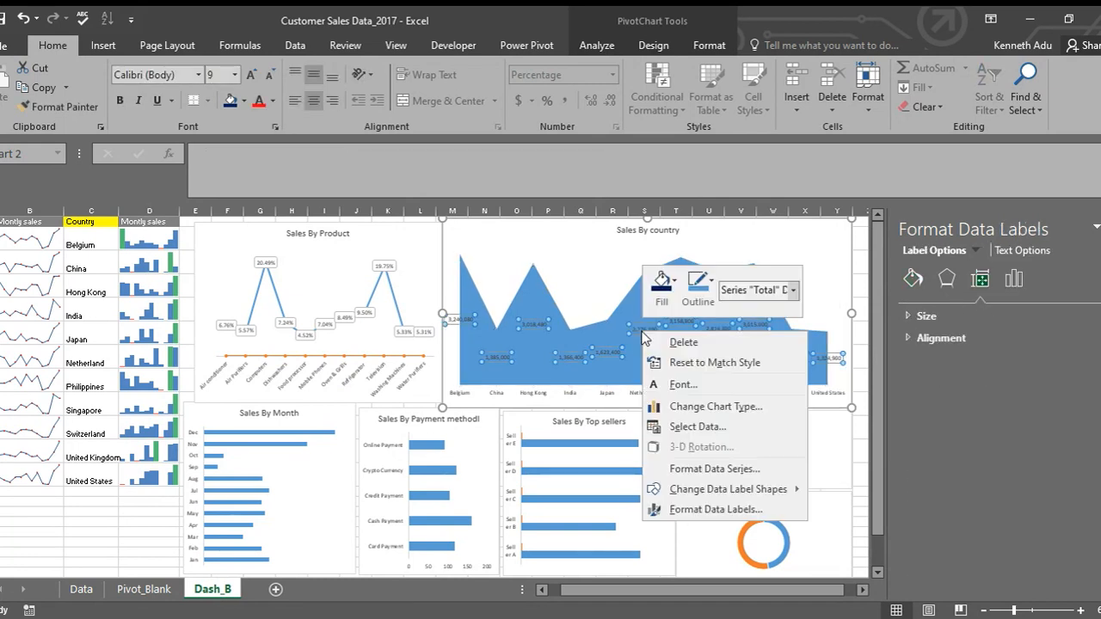
click(714, 469)
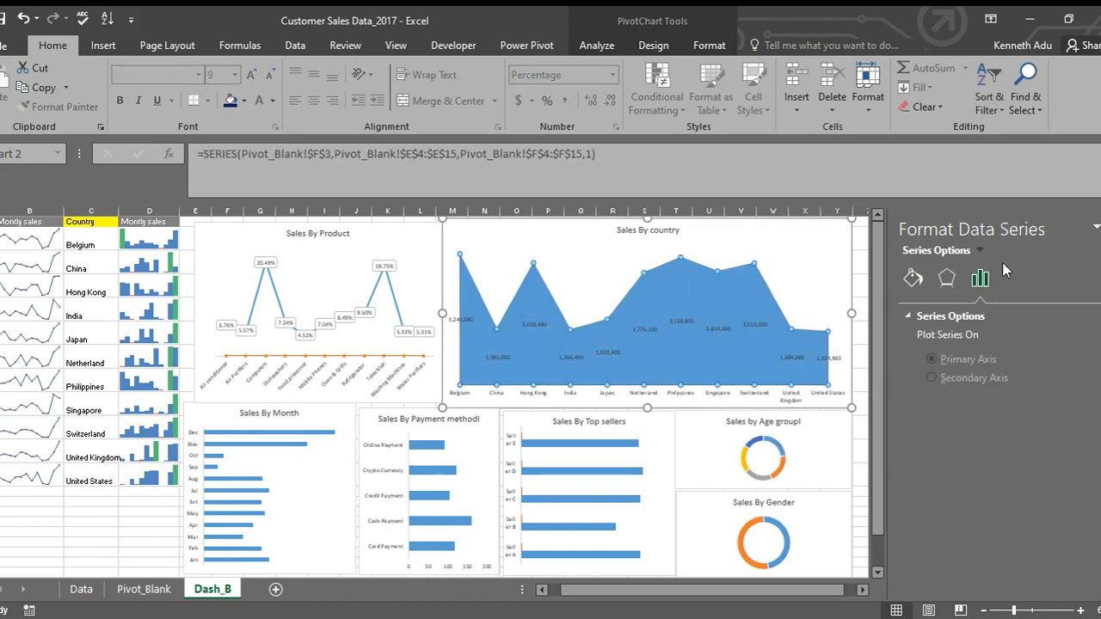
Step: Change the shape of the Sales By country data labels to a rounded rectangle
click(670, 325)
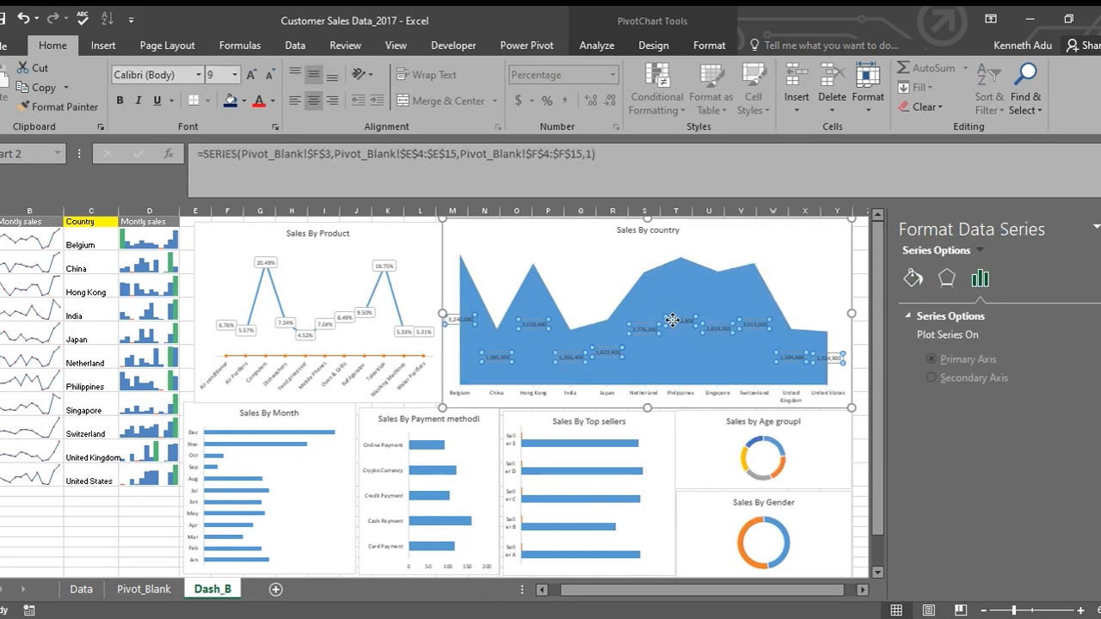
right_click(645, 330)
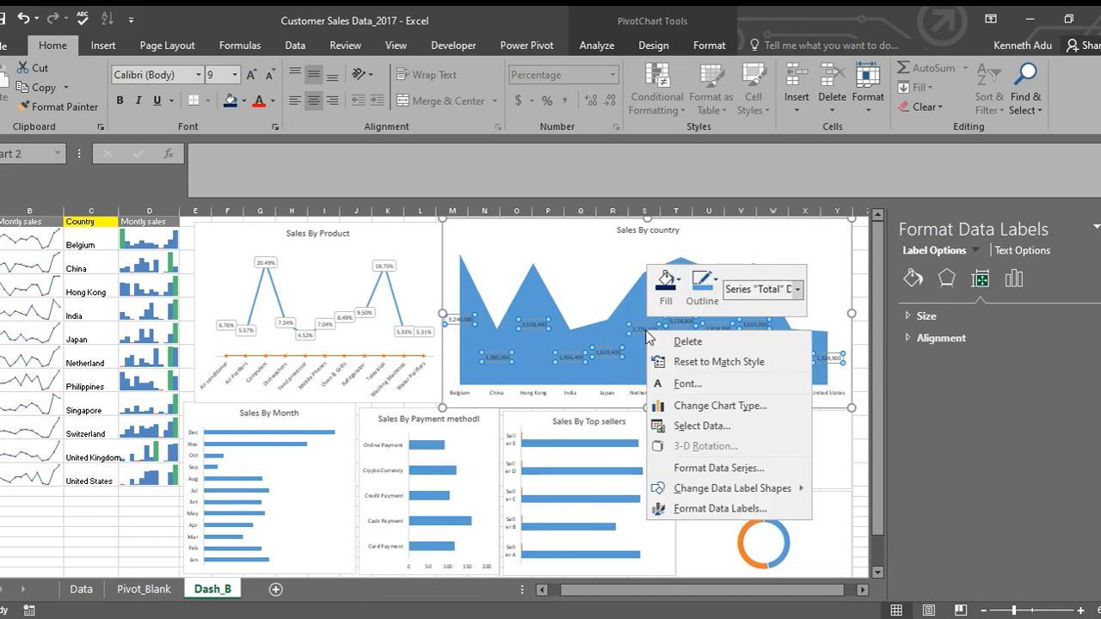
mouse_move(757, 488)
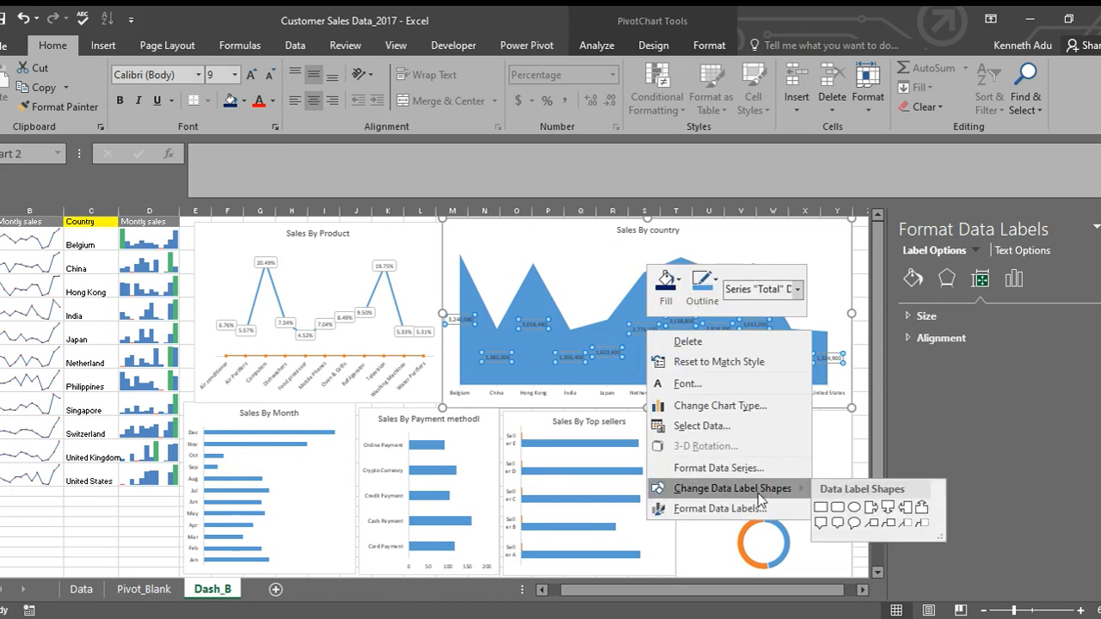
click(836, 507)
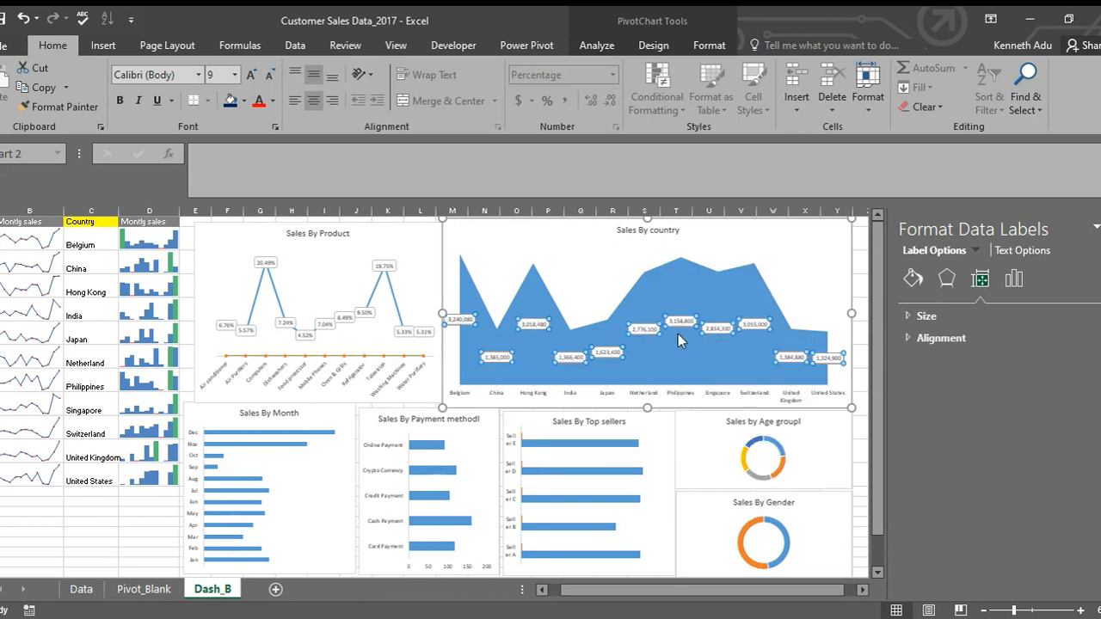
Step: Set the font colour of the Sales By country data labels to standard red
right_click(649, 333)
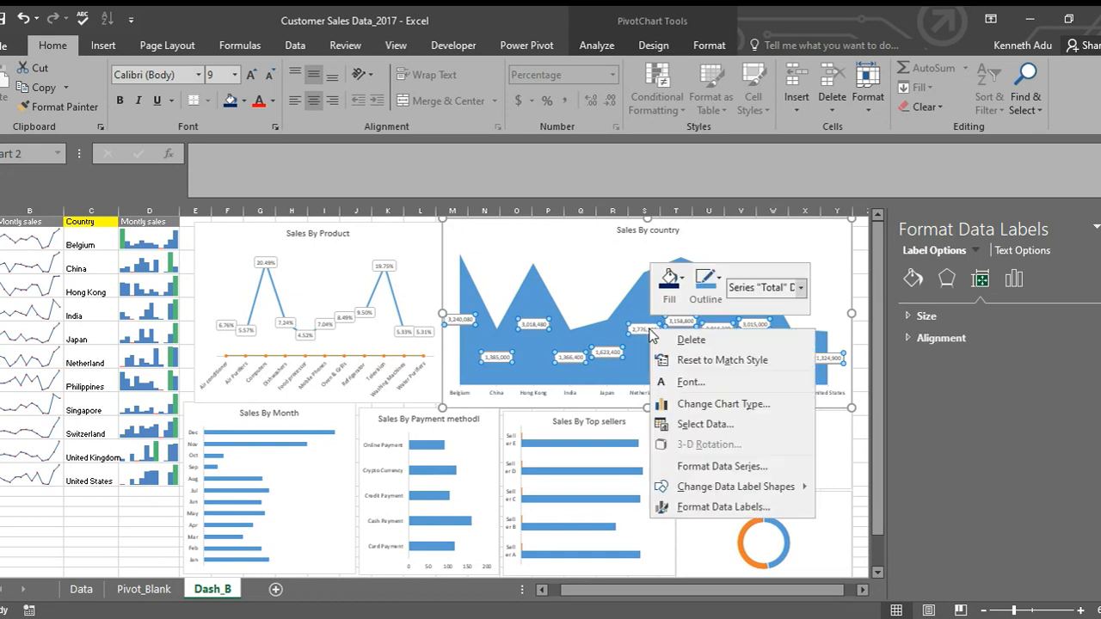
click(273, 100)
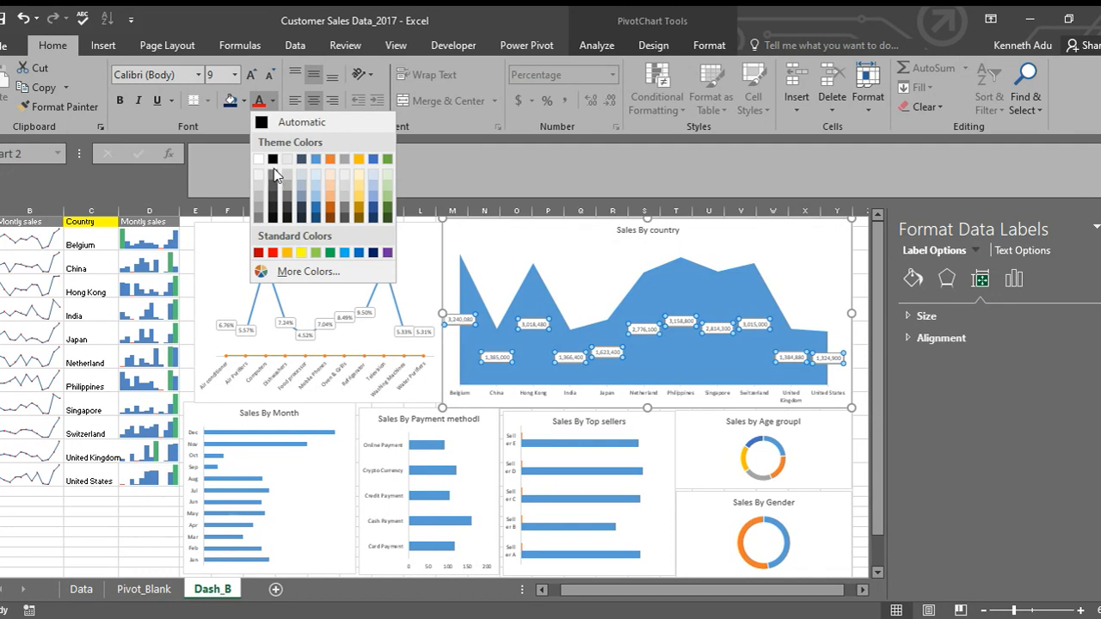
click(273, 252)
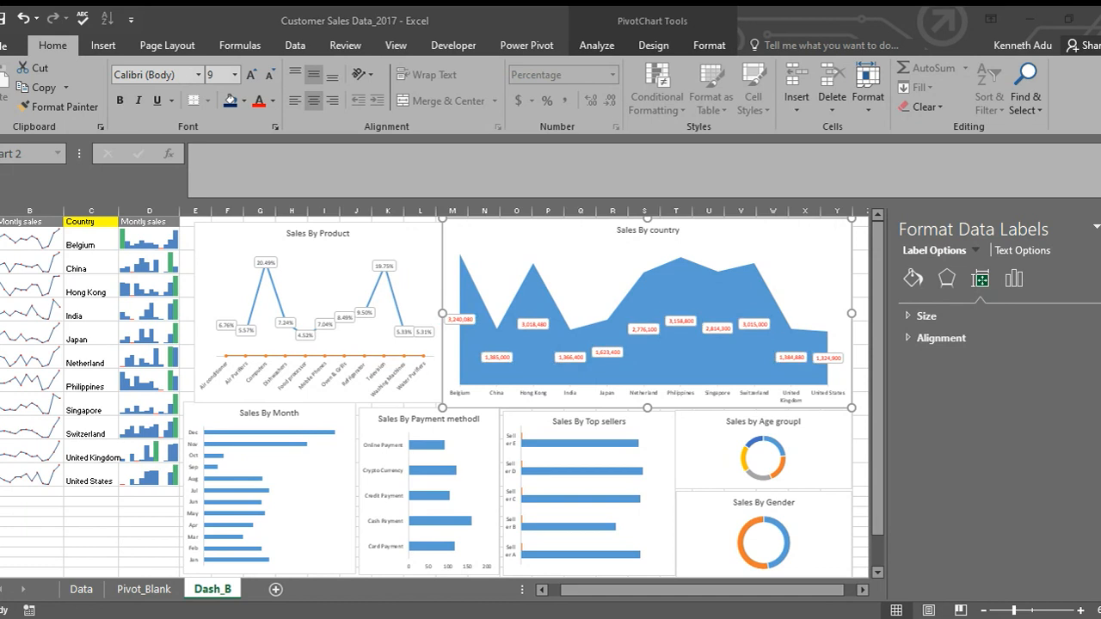
click(516, 301)
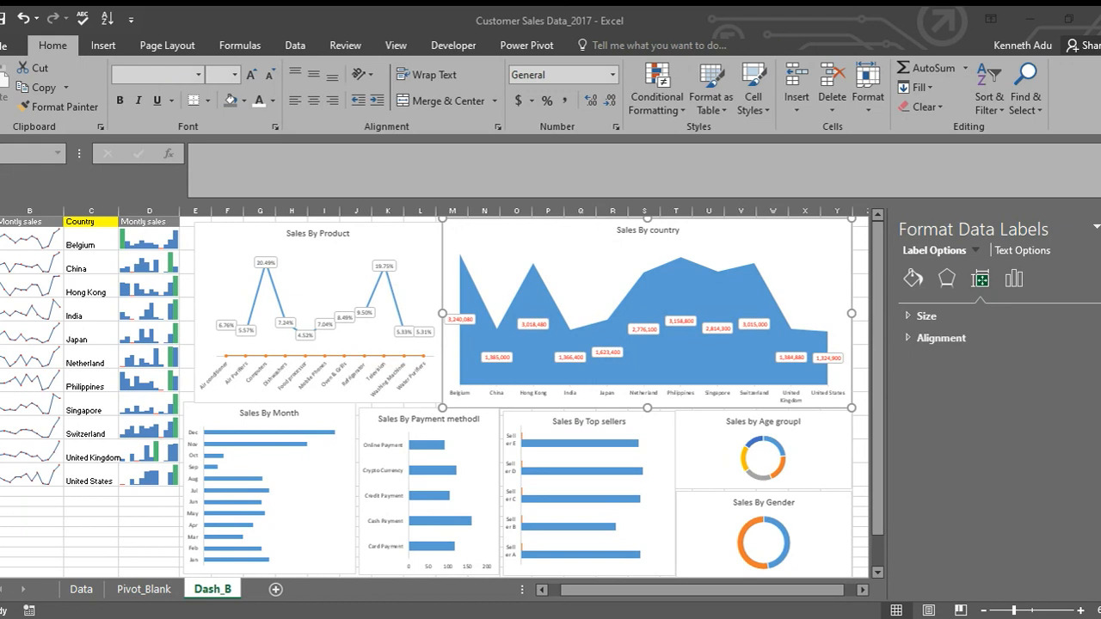
click(829, 590)
Step: Reposition the Netherland, Philippines and Singapore data labels individually in the Sales By country chart, raising Netherland and Singapore and lowering Philippines
click(634, 275)
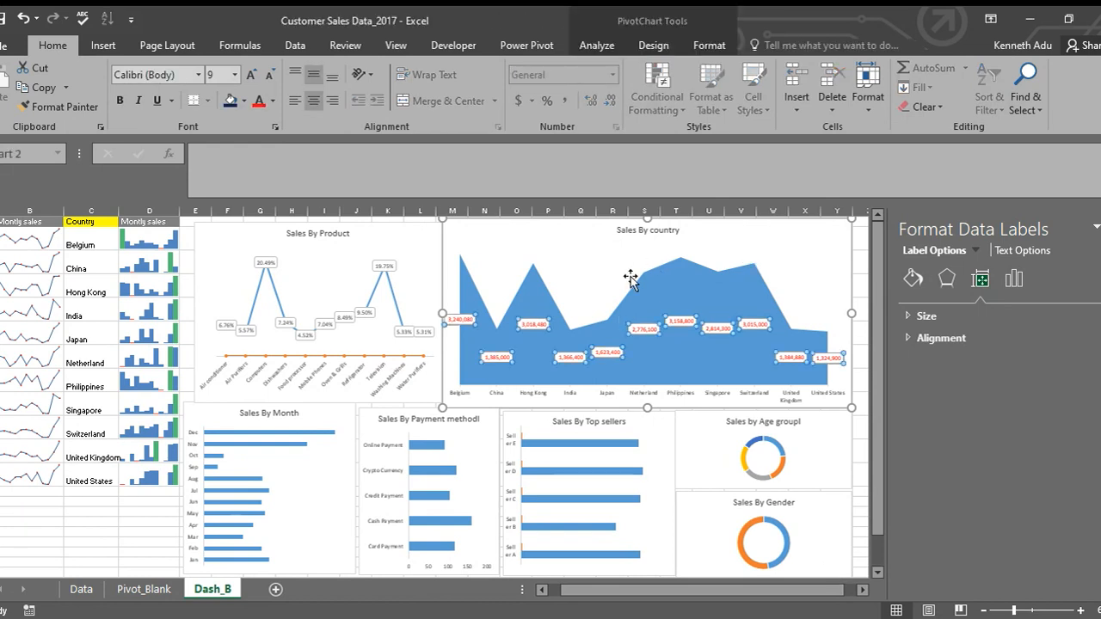
click(634, 287)
click(647, 333)
click(646, 330)
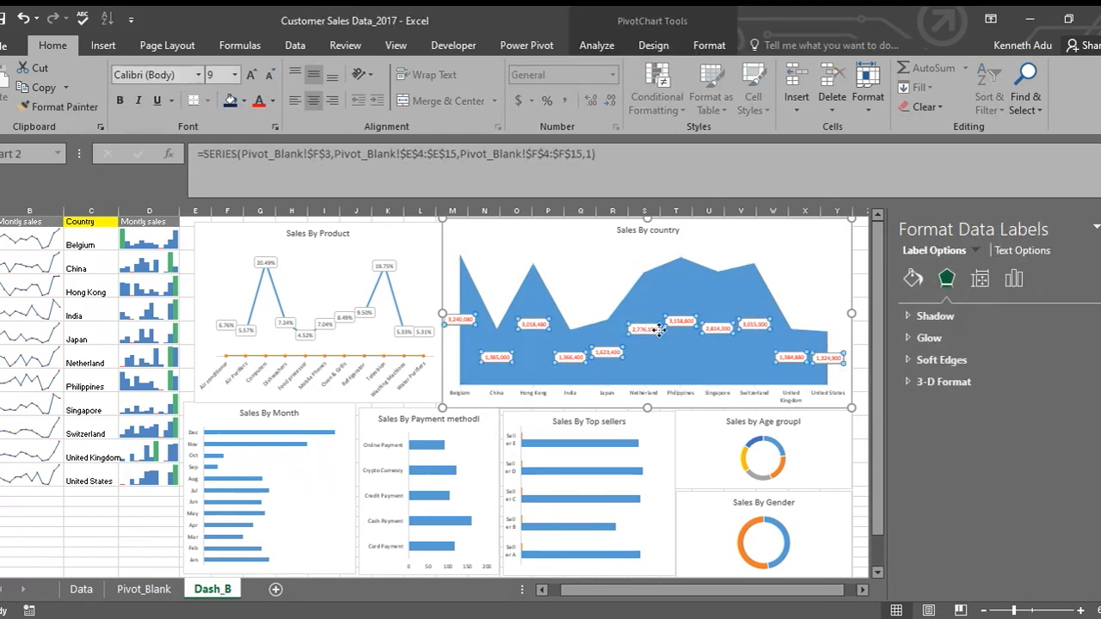
click(646, 304)
click(636, 330)
click(641, 329)
drag(640, 329, 715, 300)
click(680, 322)
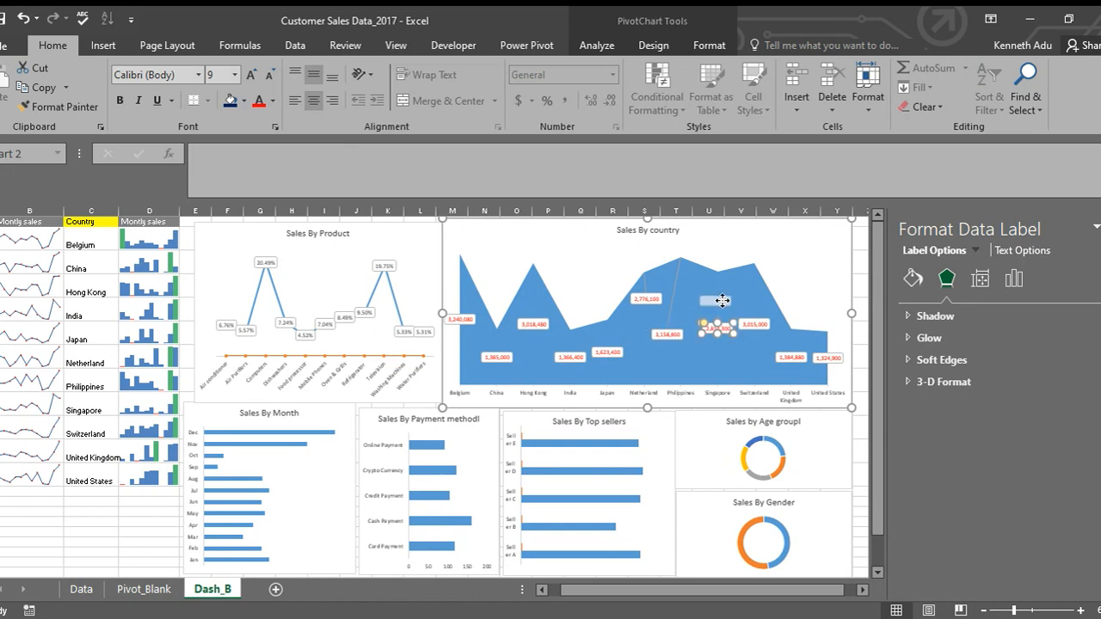
Step: Shift the United Kingdom data label slightly and move the Japan label up towards the top of the area in the Sales By country chart
click(787, 357)
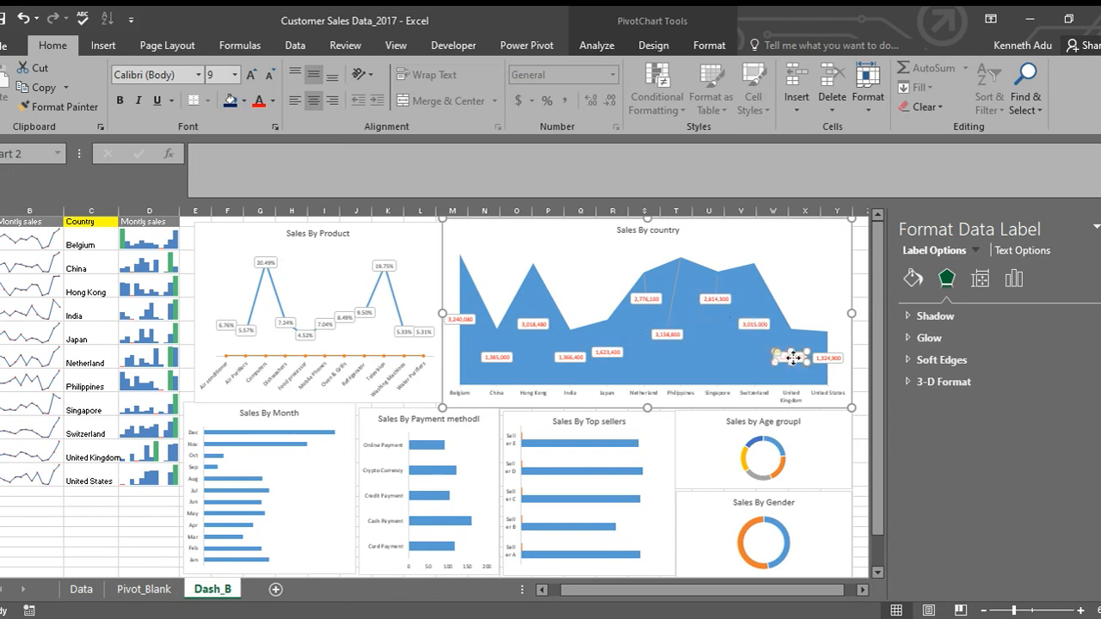
click(605, 352)
drag(604, 353, 599, 335)
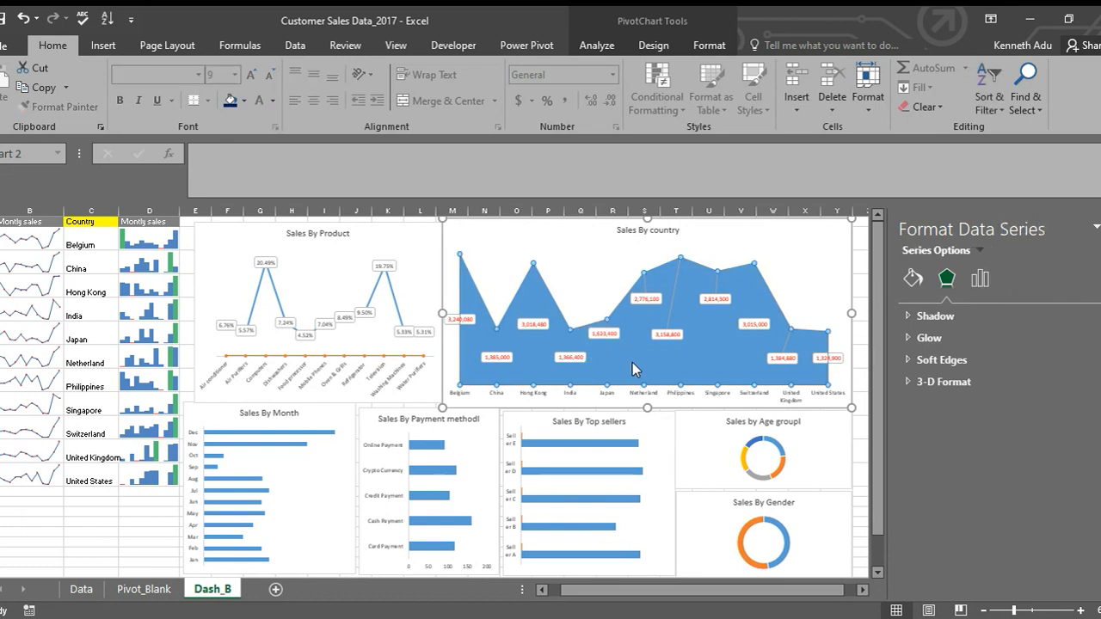
click(633, 362)
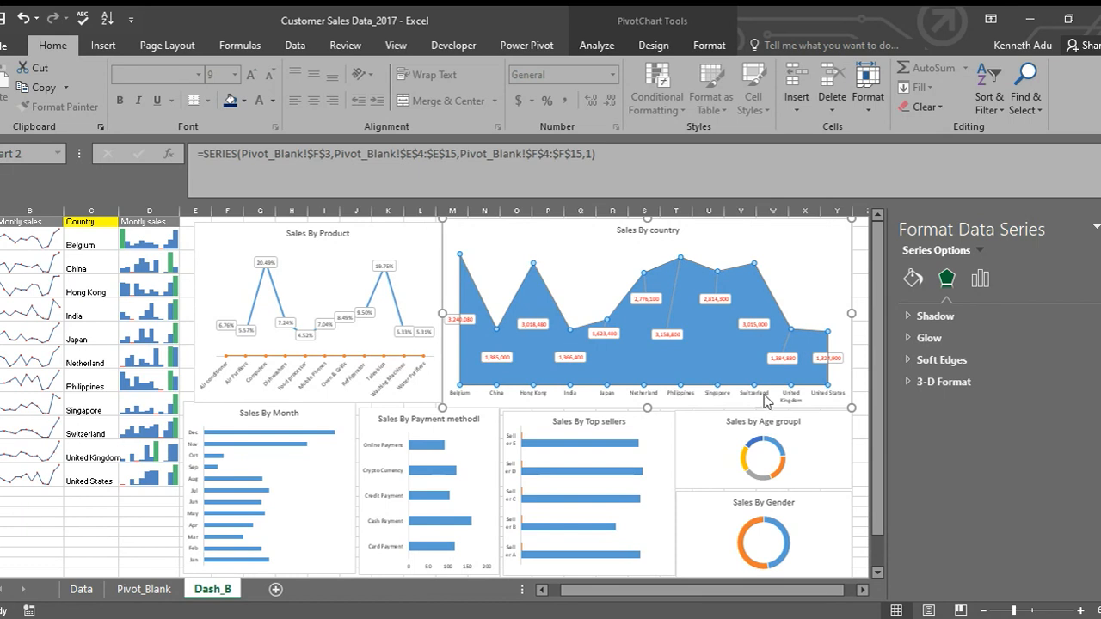
Step: Add data labels to the bars of the total series in the Sales By Month chart
scroll(777, 300, down, 1)
scroll(777, 300, down, 2)
click(283, 371)
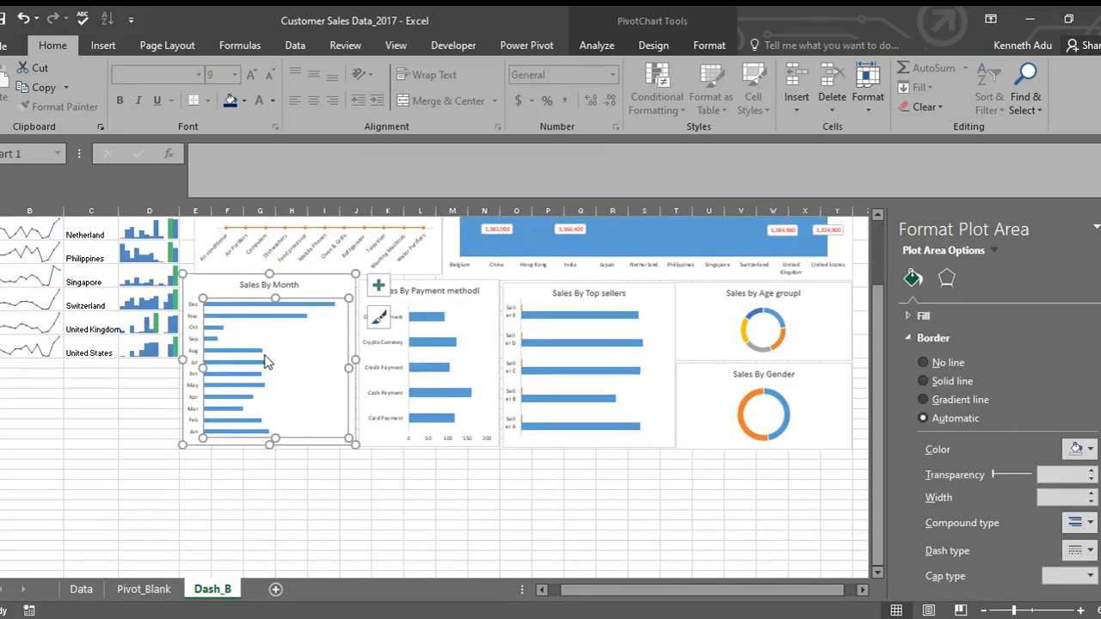
right_click(263, 352)
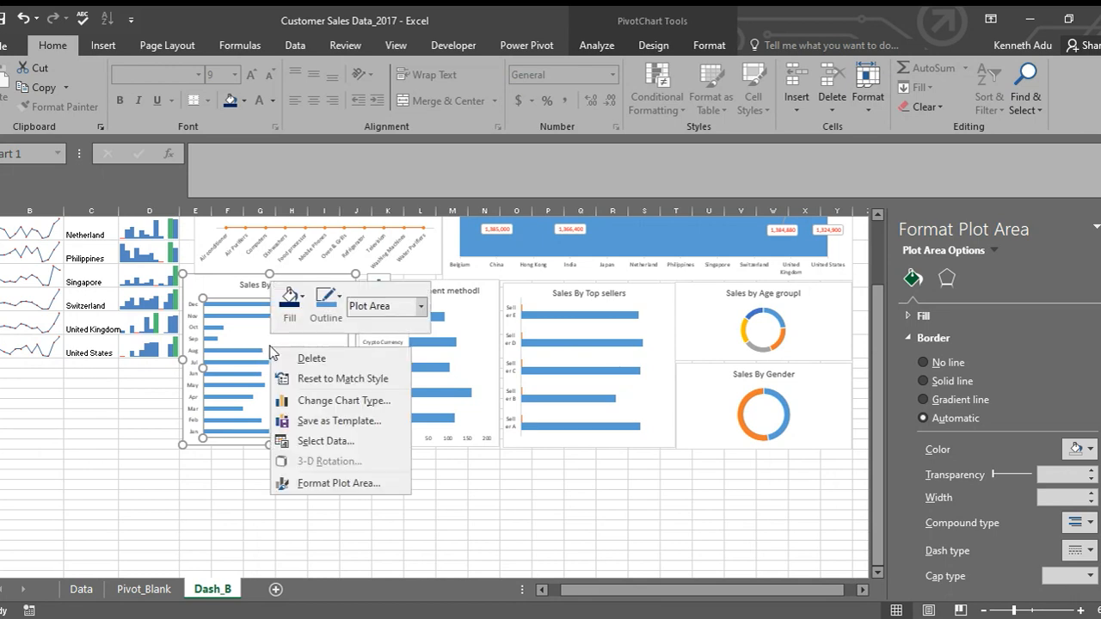
click(258, 351)
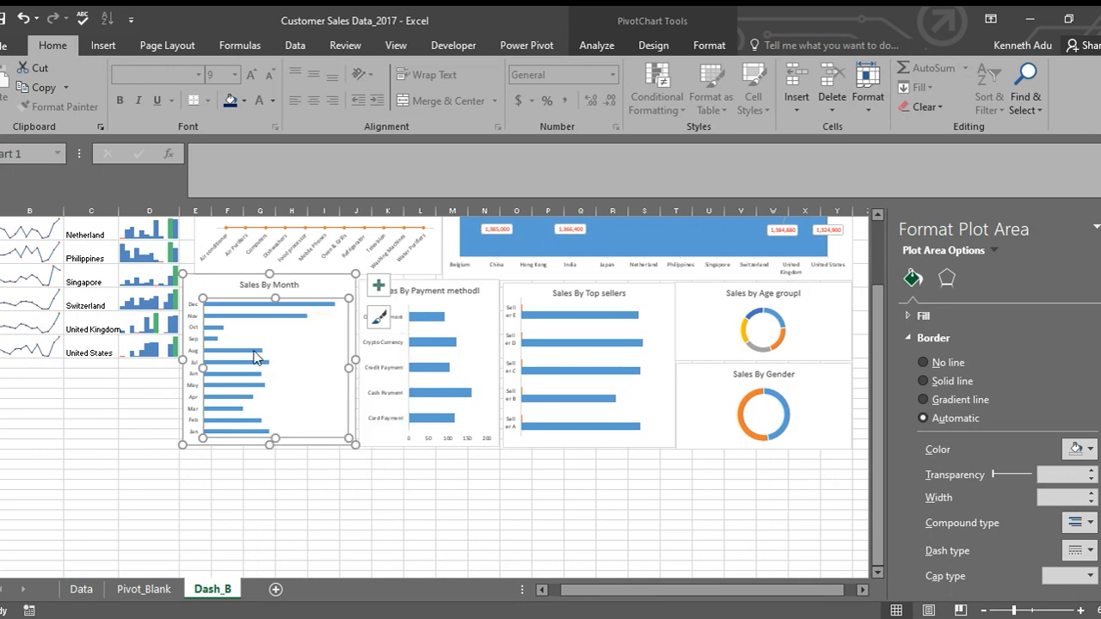
click(256, 355)
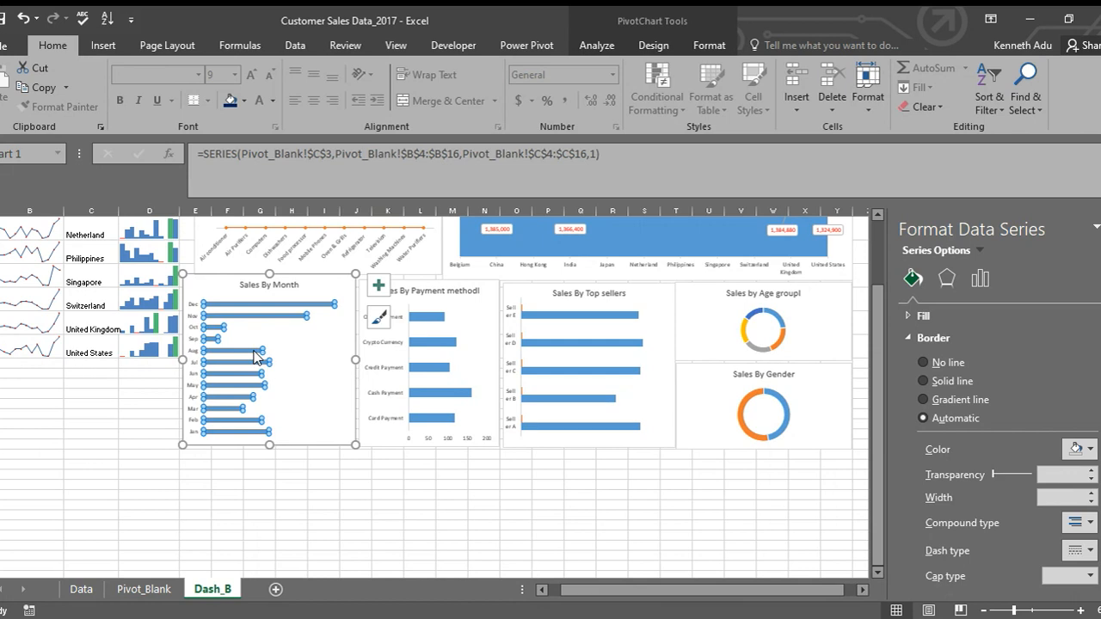
right_click(254, 350)
mouse_move(392, 513)
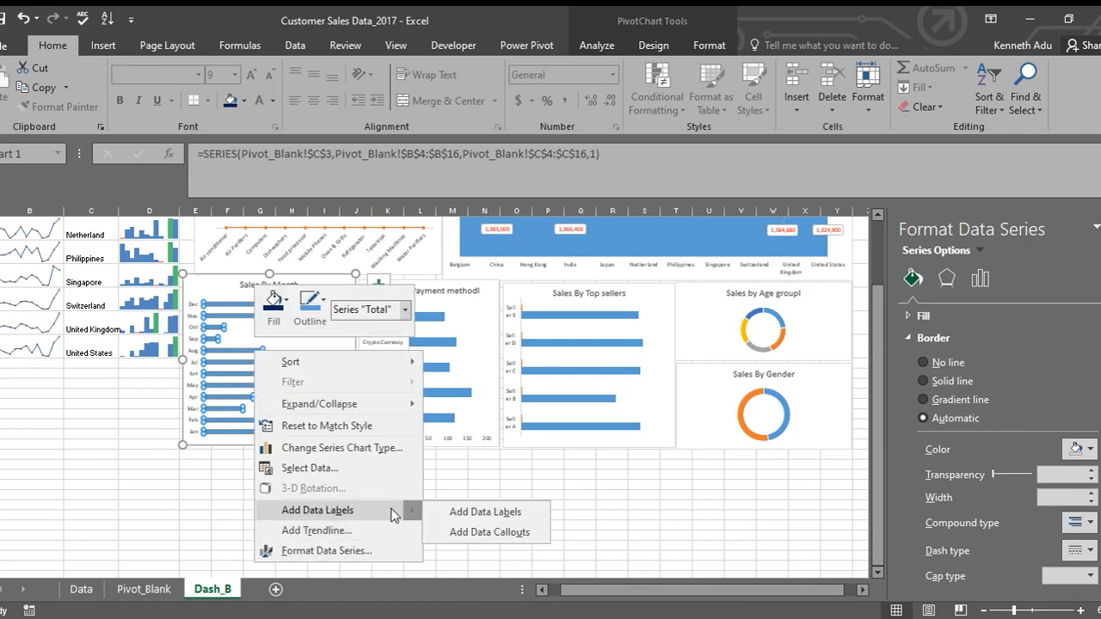
click(464, 511)
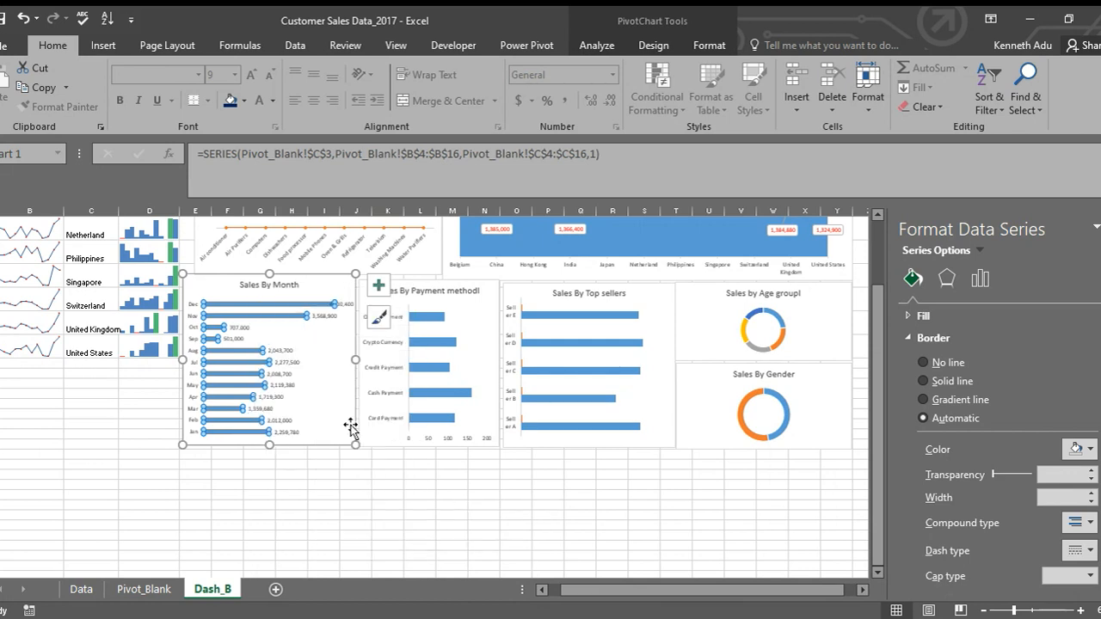
Step: Change the Sales By Month data labels to the rounded rectangle shape and deselect the chart
click(277, 356)
click(281, 349)
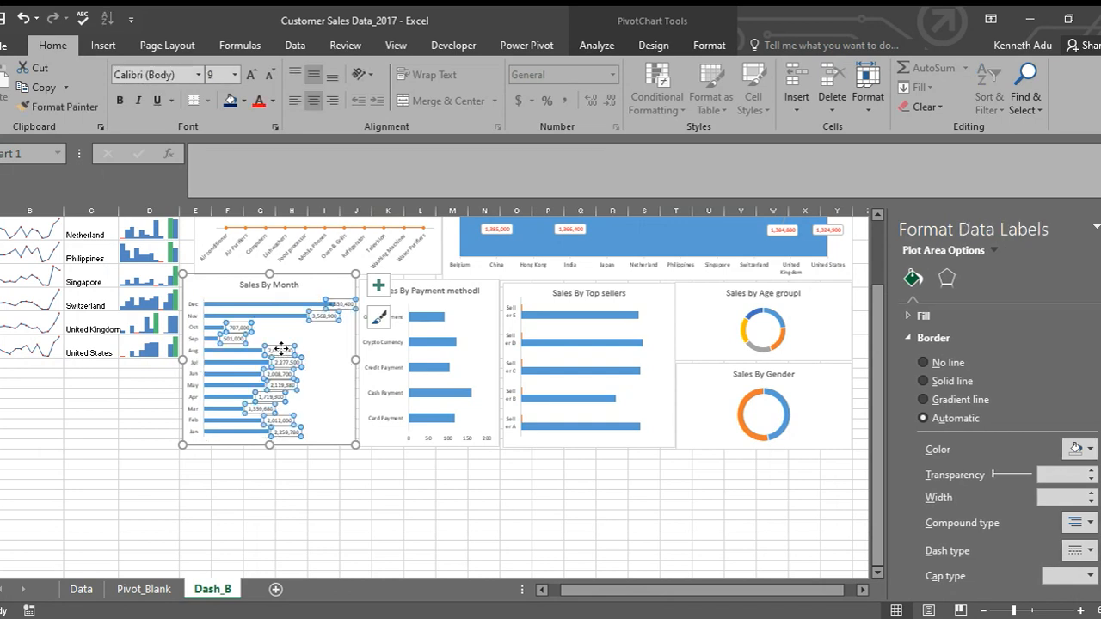
right_click(282, 349)
mouse_move(415, 510)
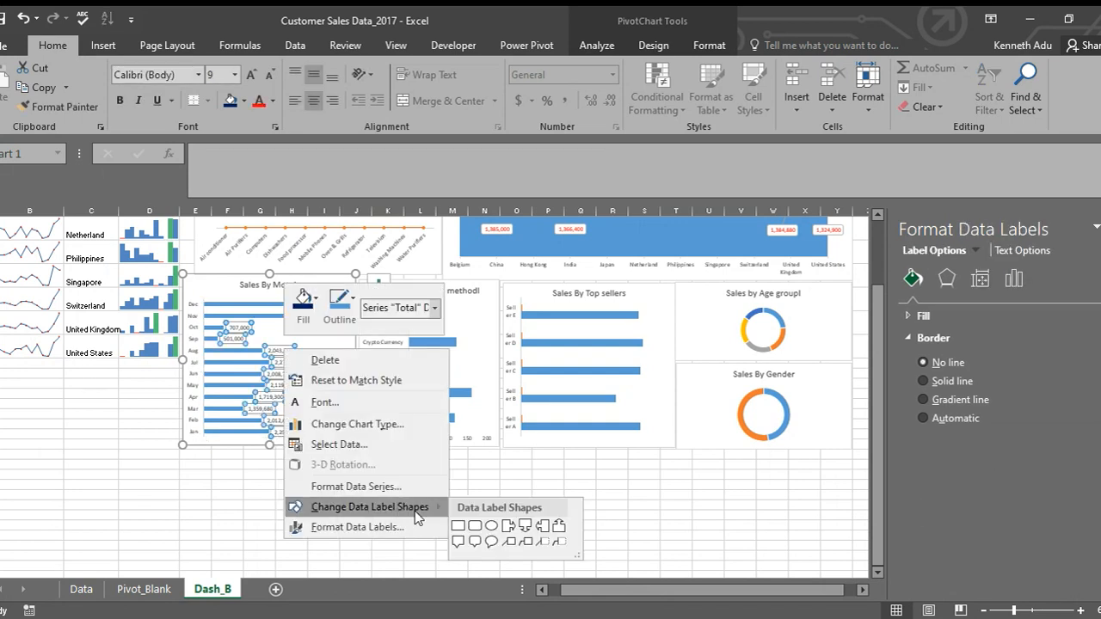
click(475, 525)
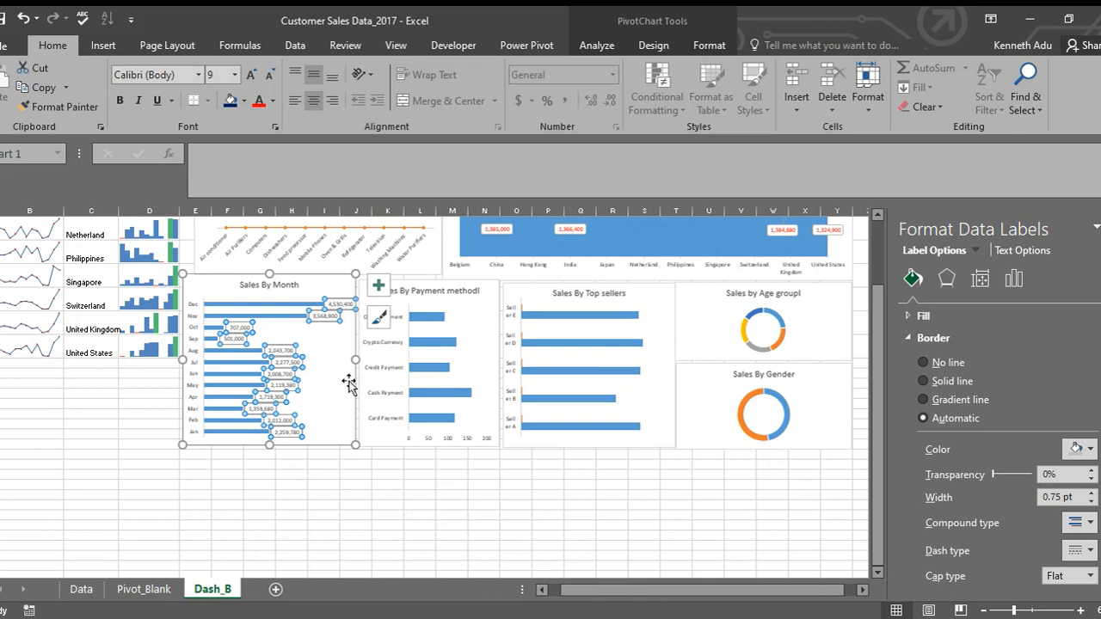
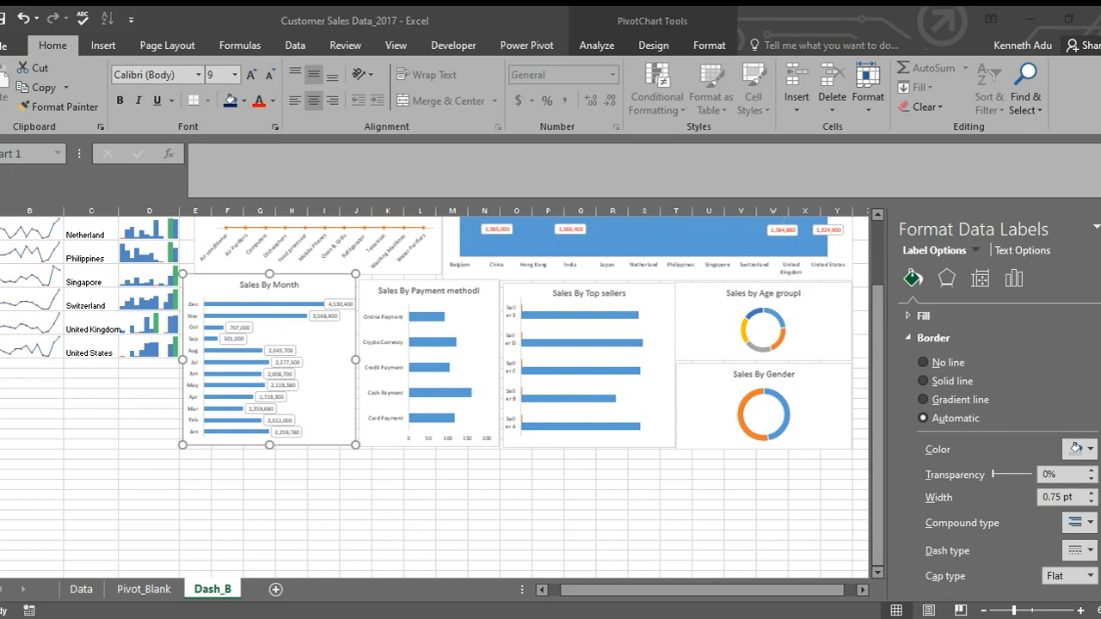
click(321, 367)
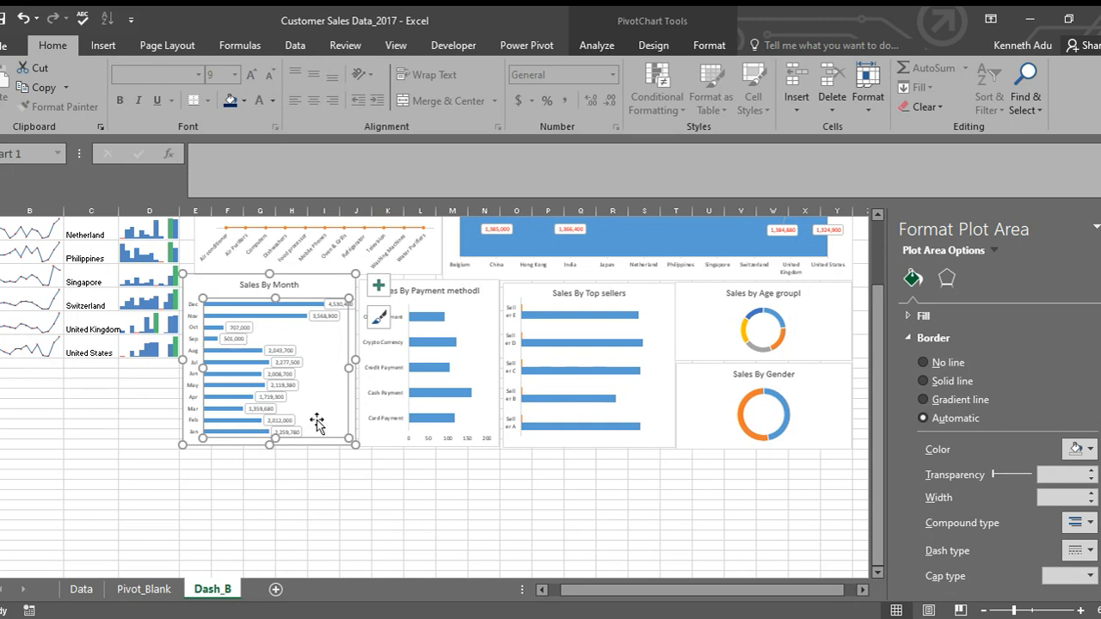
click(295, 484)
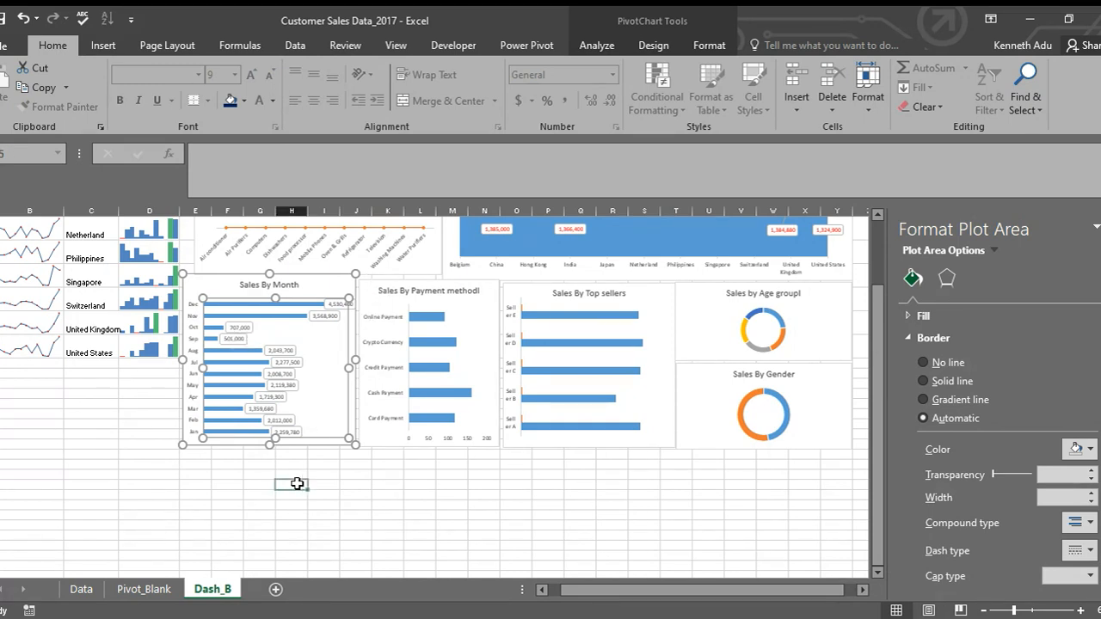
Step: Fill the Sales By Month data labels with light grey, set their text to black and deselect the chart
click(292, 362)
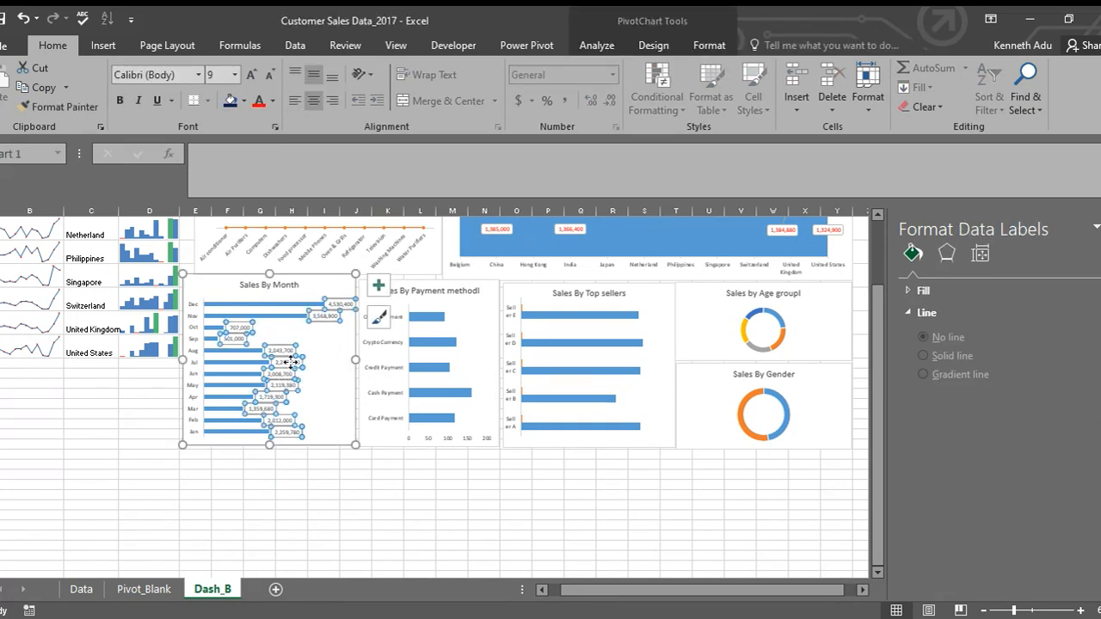
click(273, 101)
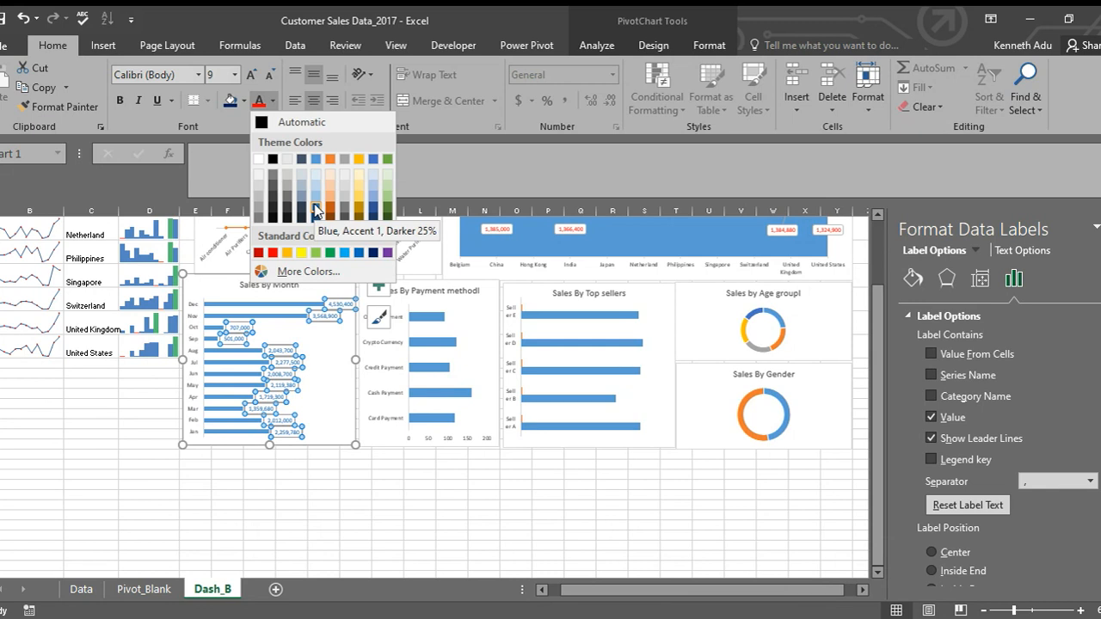
click(245, 100)
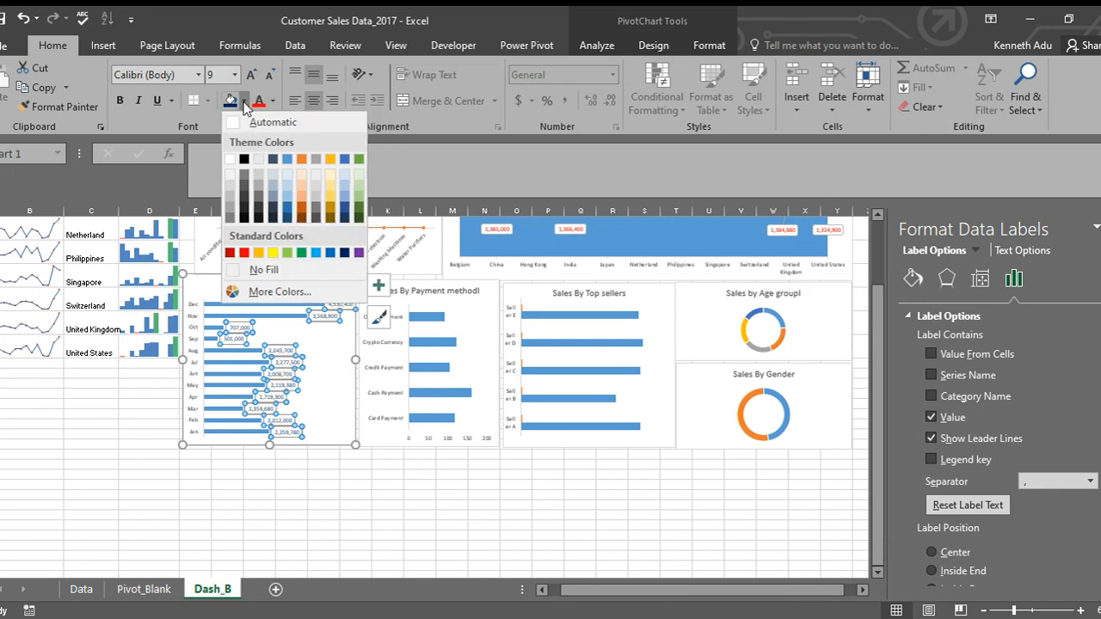
click(258, 161)
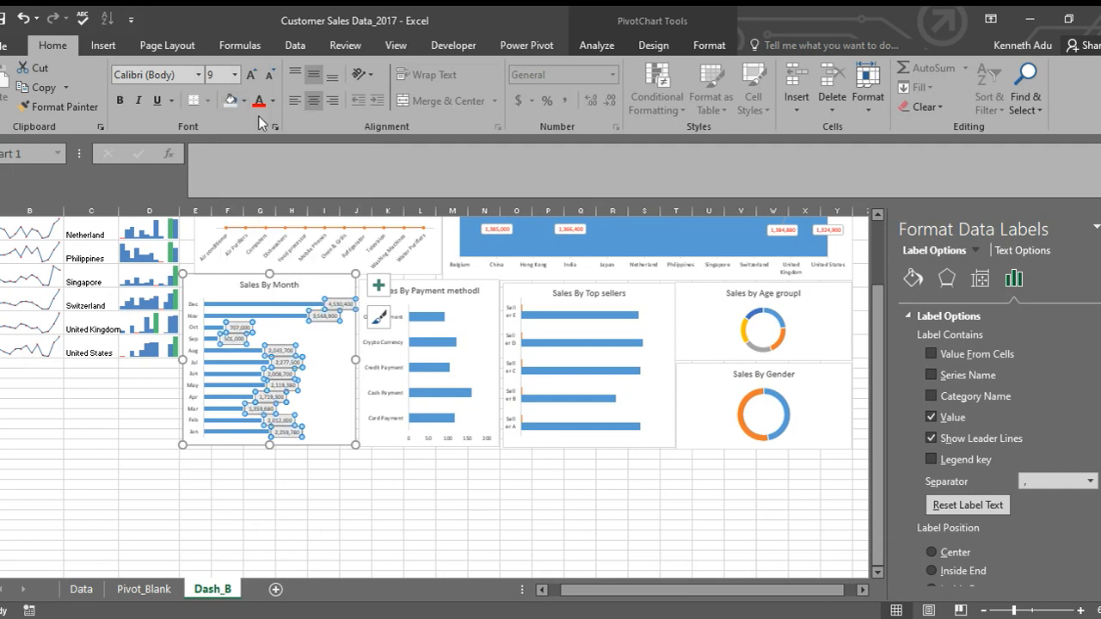
click(273, 101)
click(271, 159)
click(315, 361)
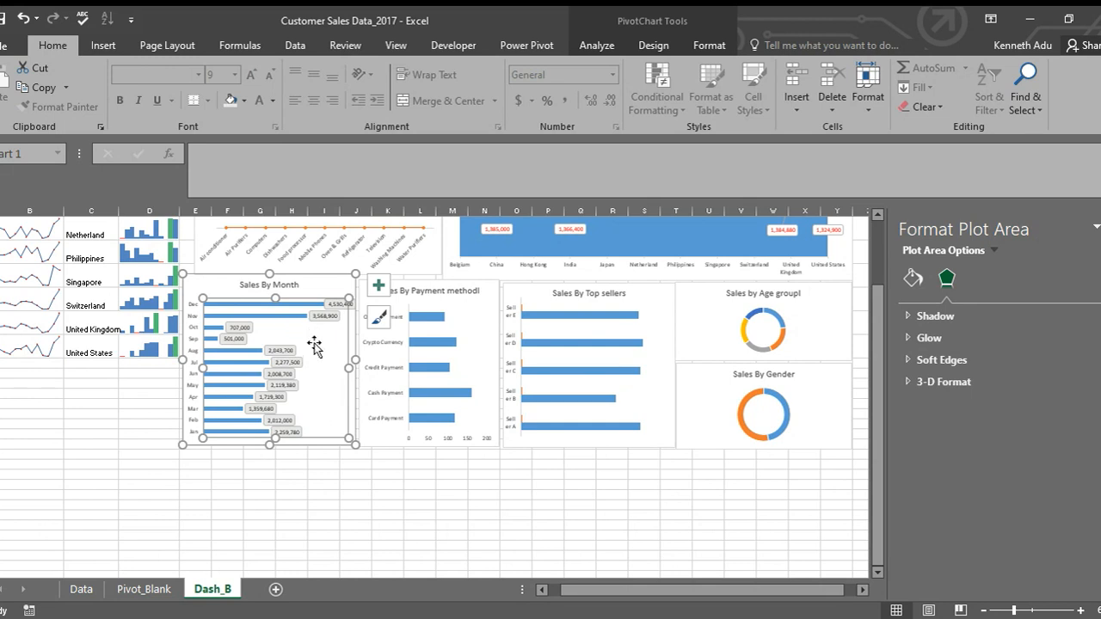
click(418, 491)
Step: Add data labels to the bars of the total series in the payment method sales chart
click(467, 340)
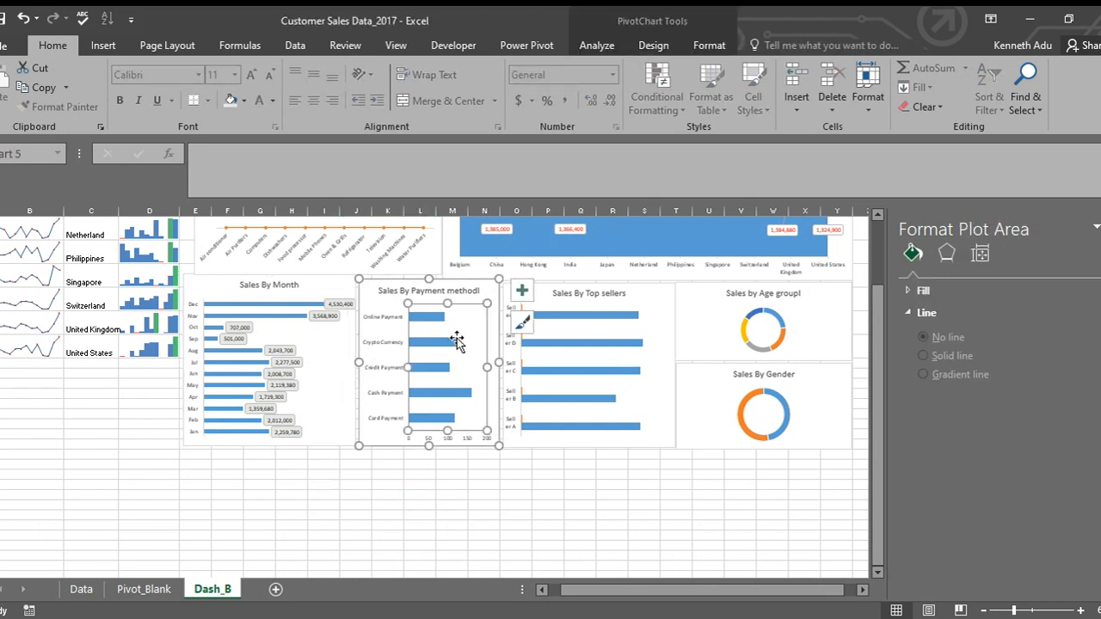
click(449, 351)
right_click(442, 344)
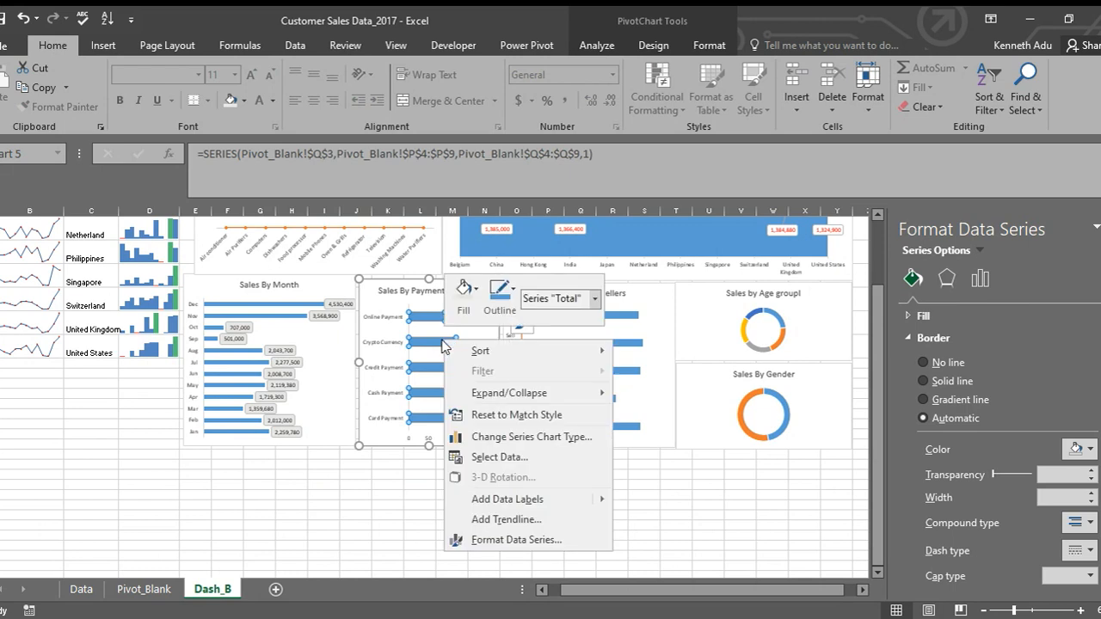
mouse_move(587, 499)
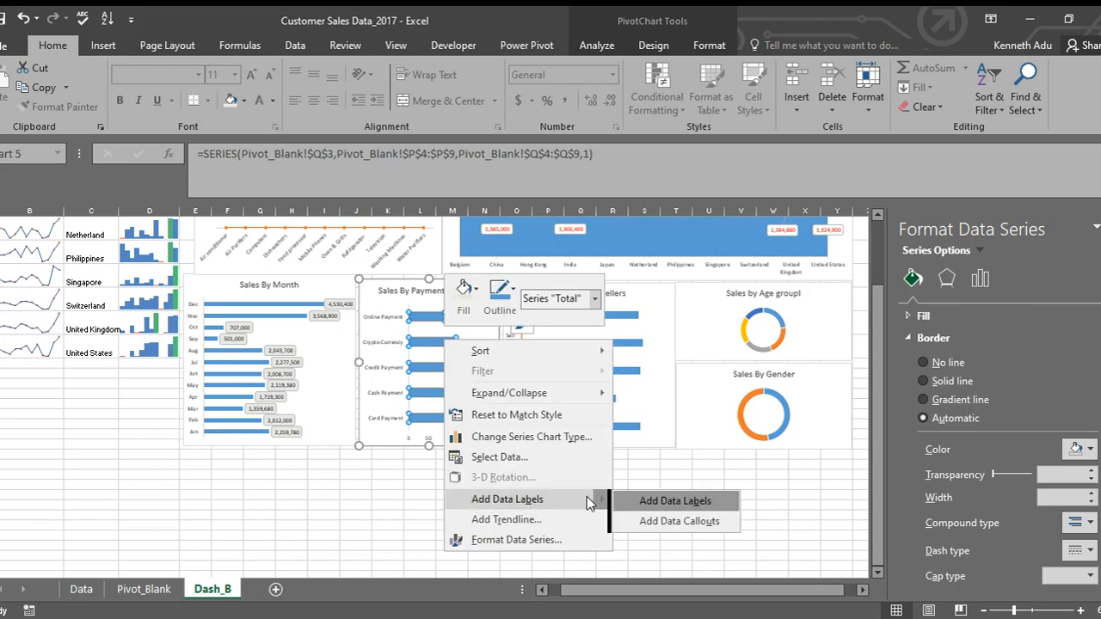
click(663, 511)
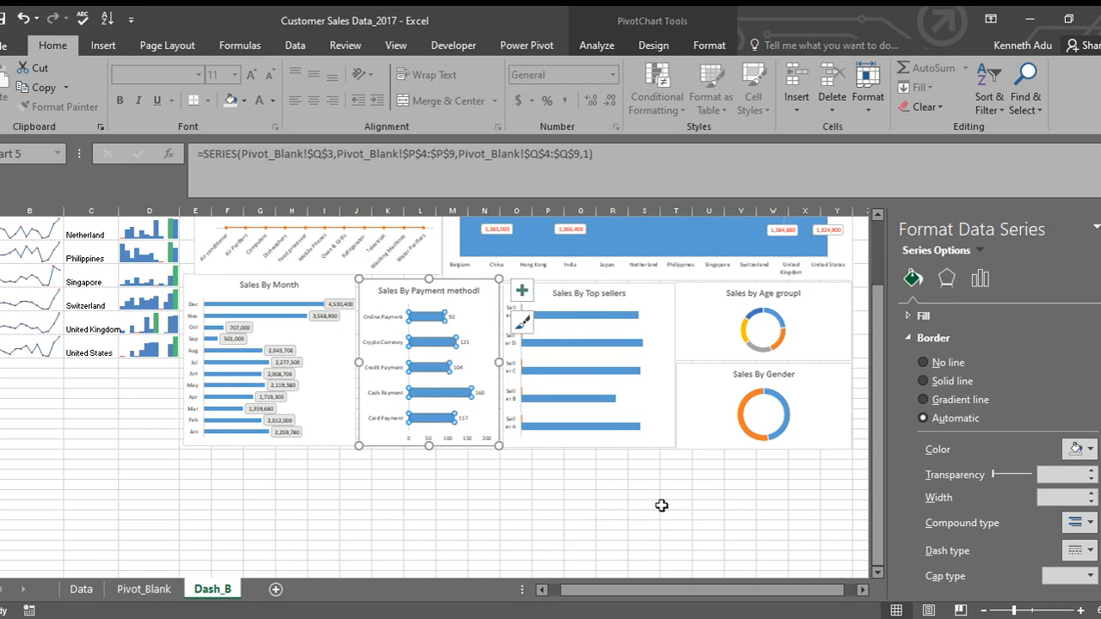
Step: Change the data labels of the payment method sales chart to the rounded rectangle shape
click(460, 368)
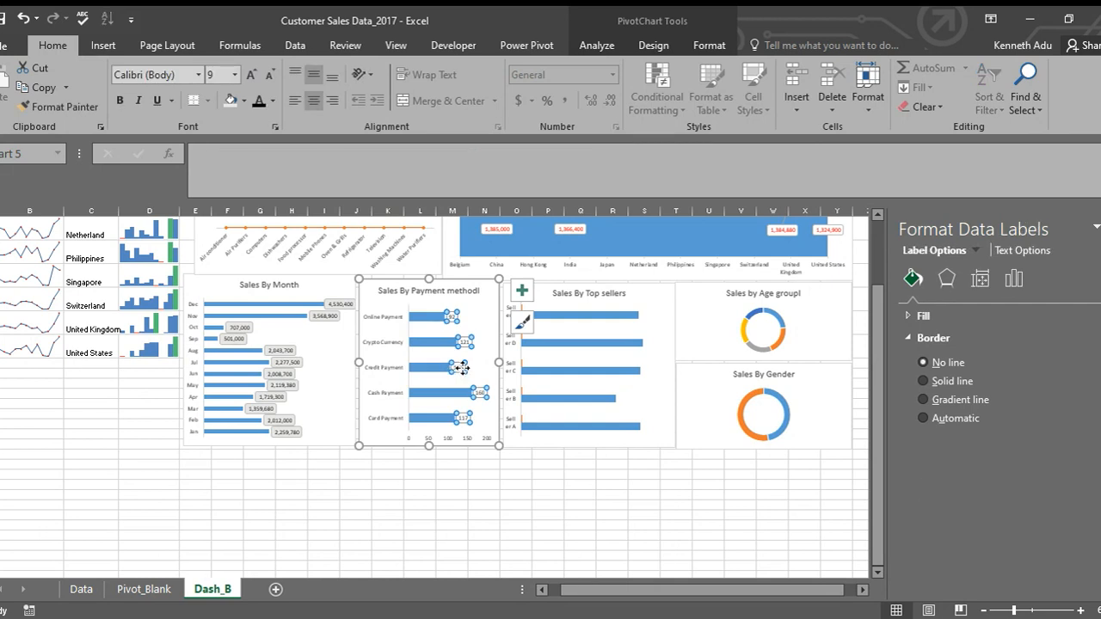
click(466, 372)
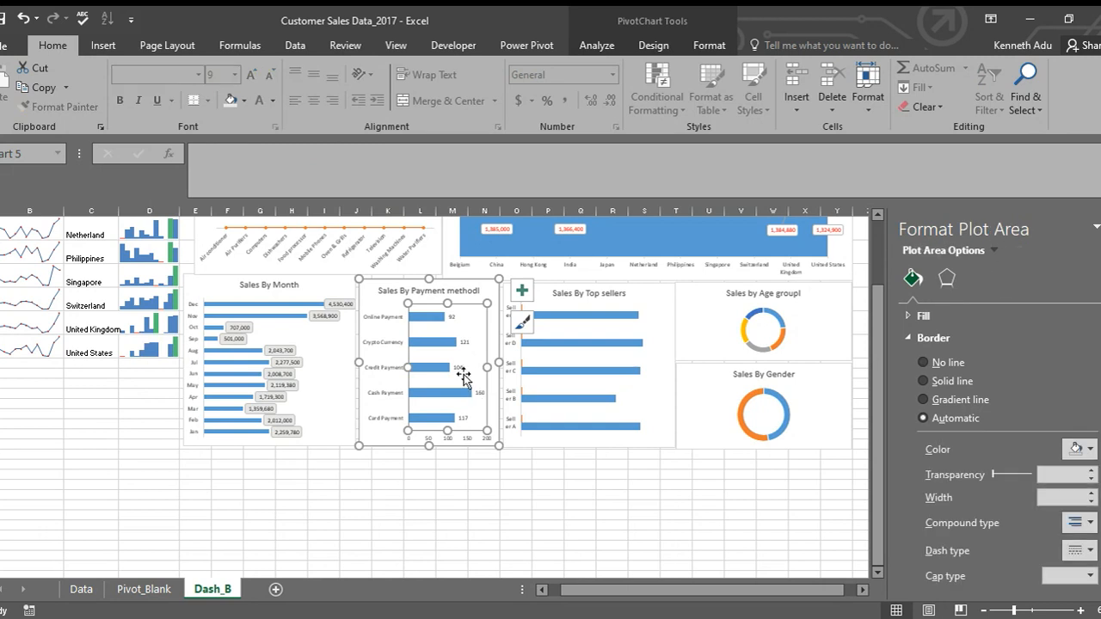
click(459, 368)
right_click(462, 369)
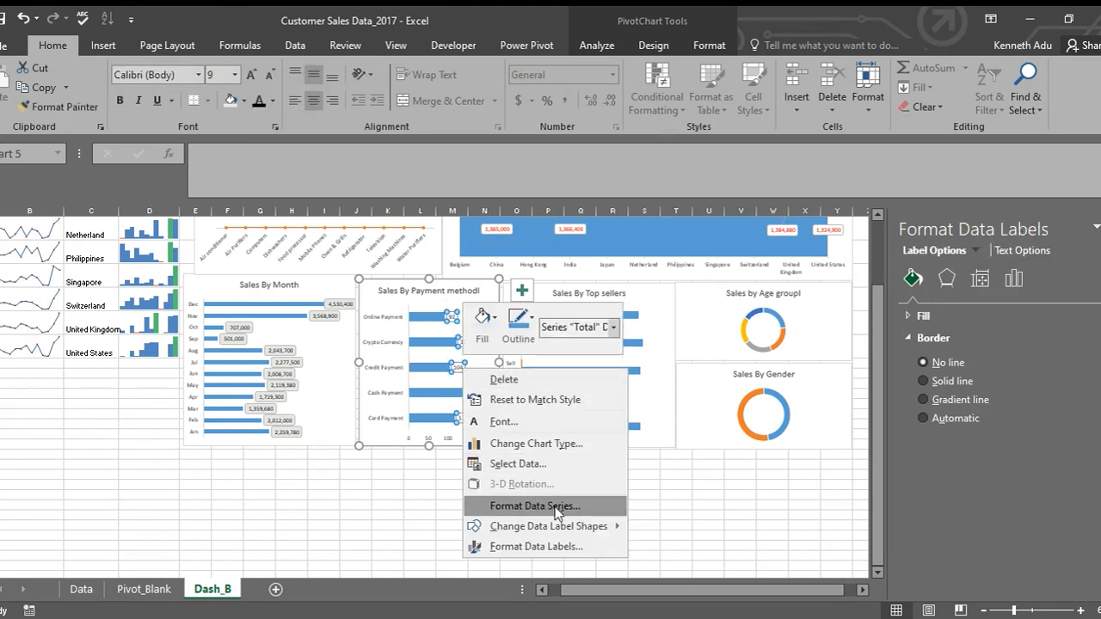
mouse_move(606, 526)
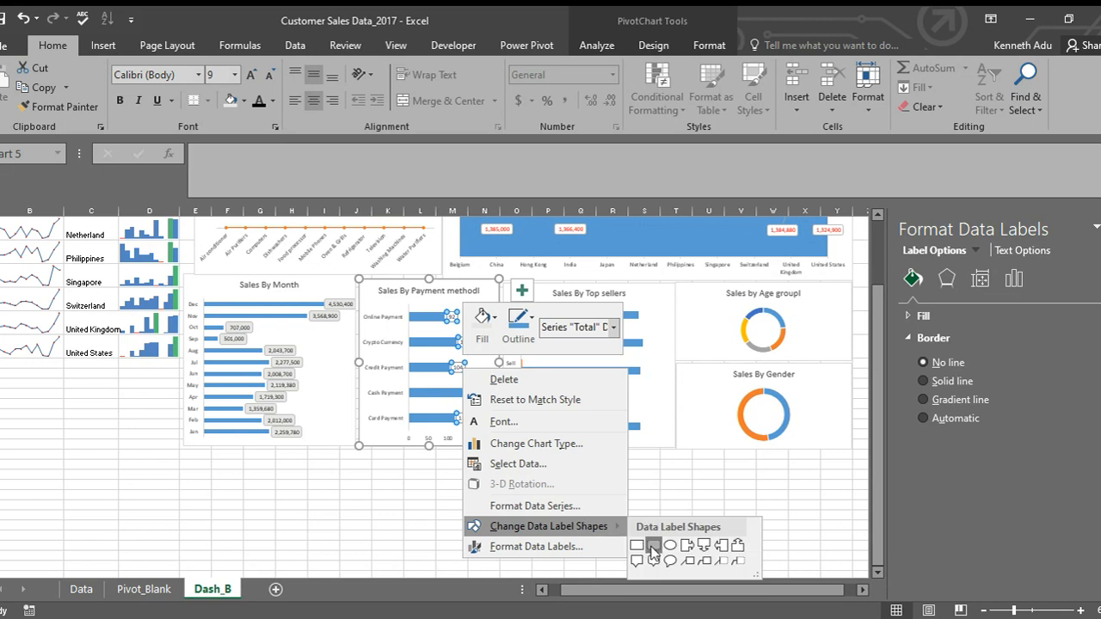
click(653, 550)
click(514, 505)
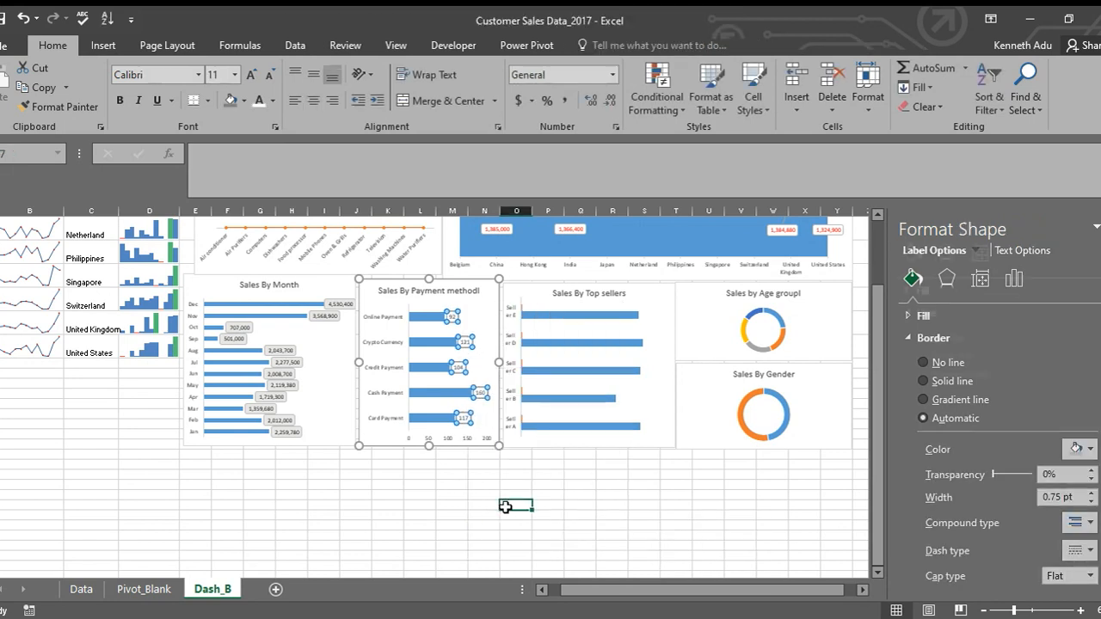
Step: Set the text colour of the payment method chart's data labels to green and deselect the chart
click(457, 370)
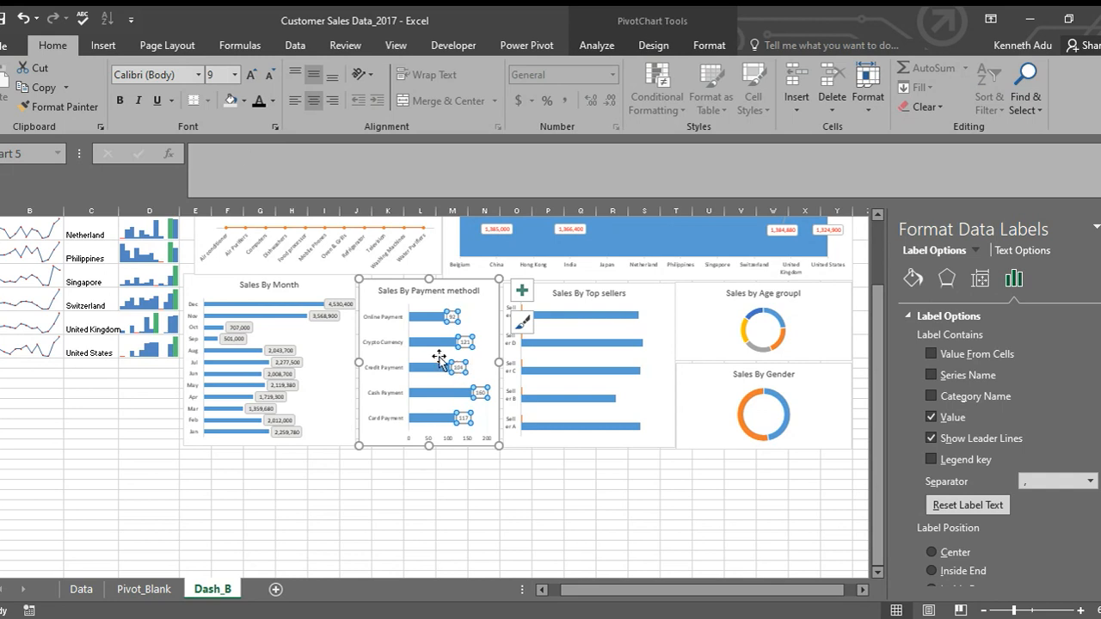
click(273, 101)
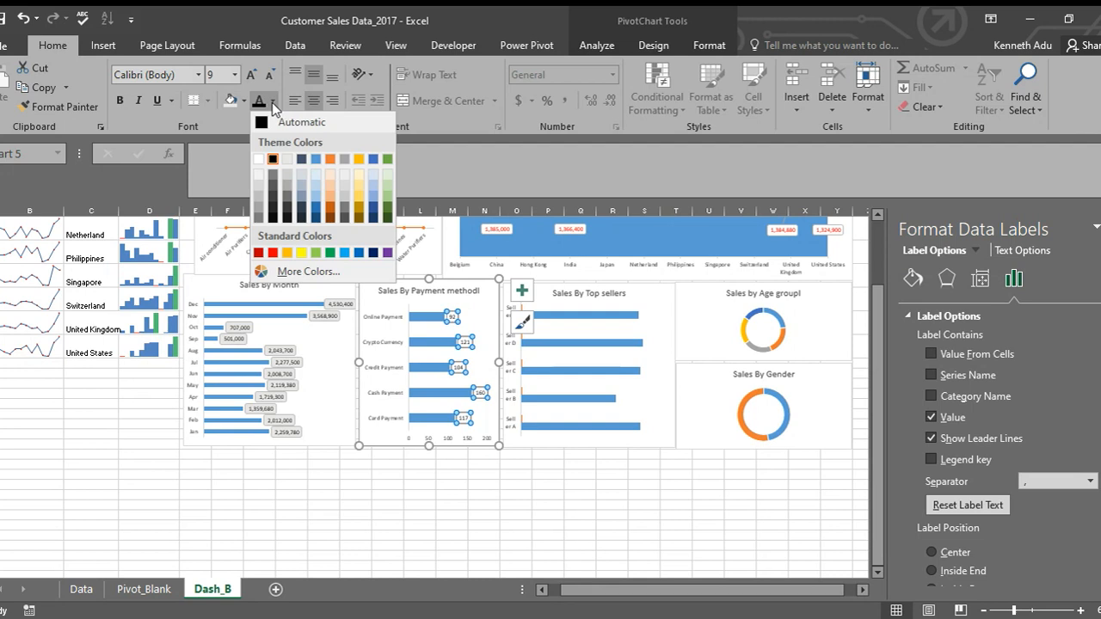
click(316, 253)
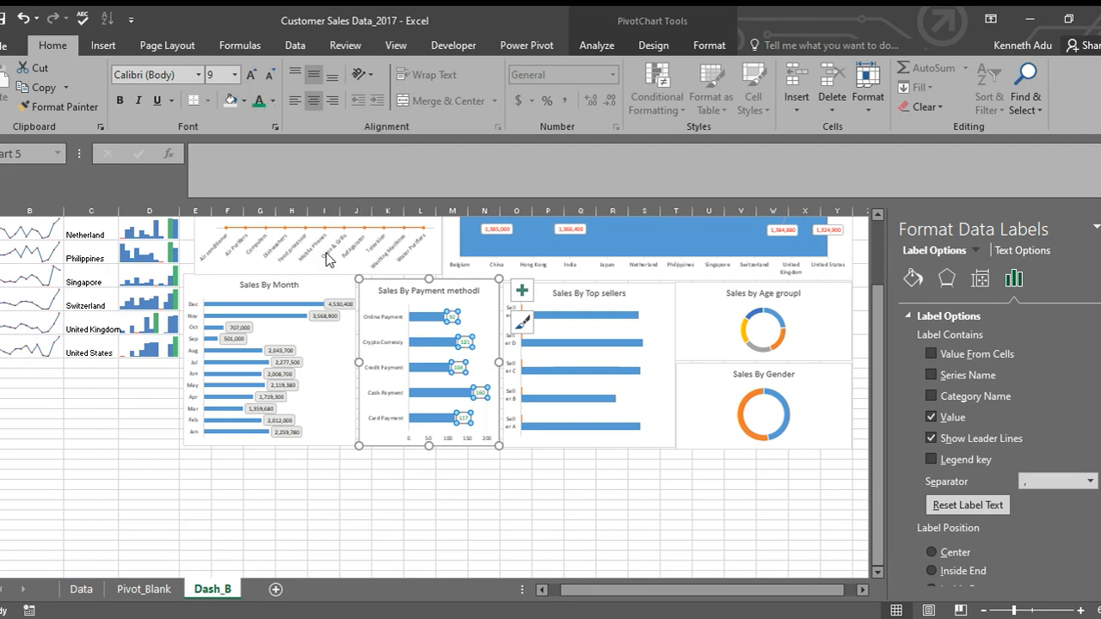
click(486, 476)
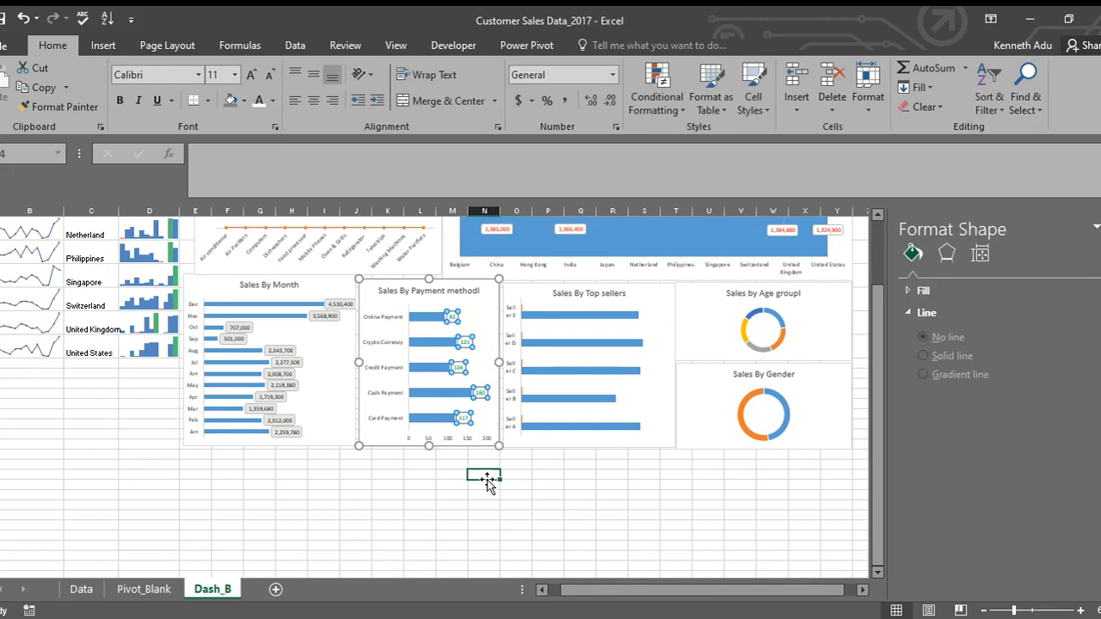
Step: Add data labels to the bars of the sales series in the Sales By Top sellers chart
click(571, 306)
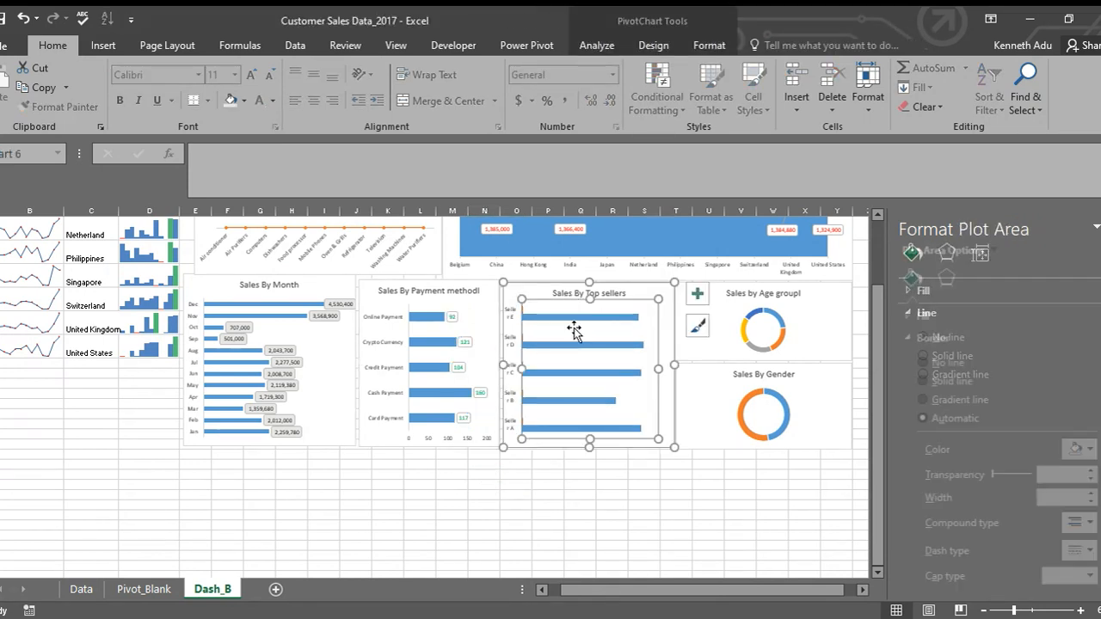
click(588, 506)
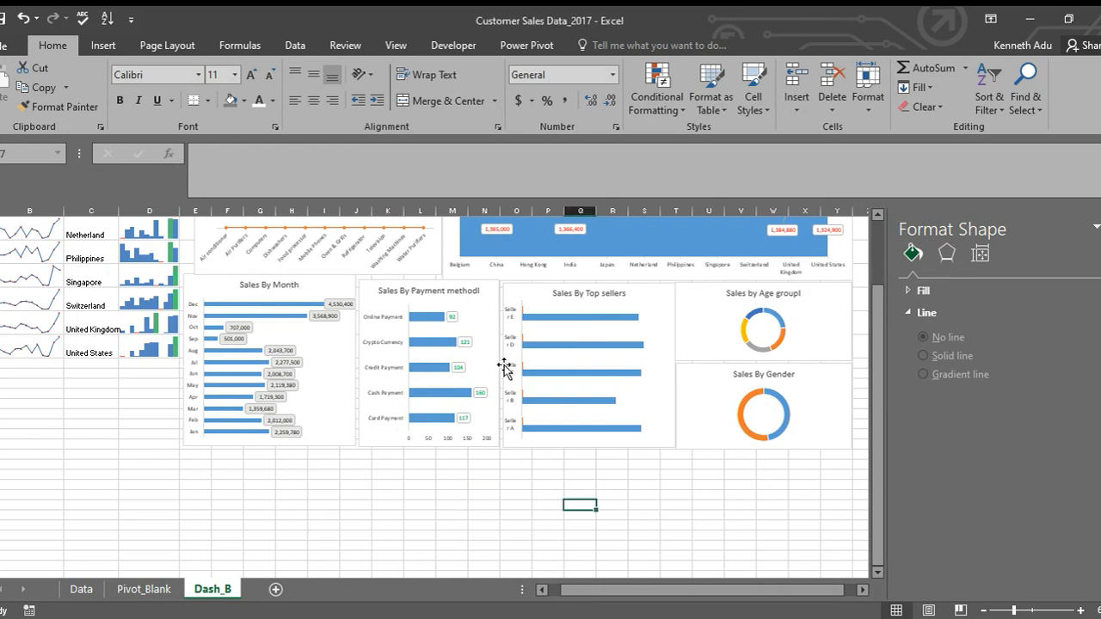
click(584, 346)
click(589, 351)
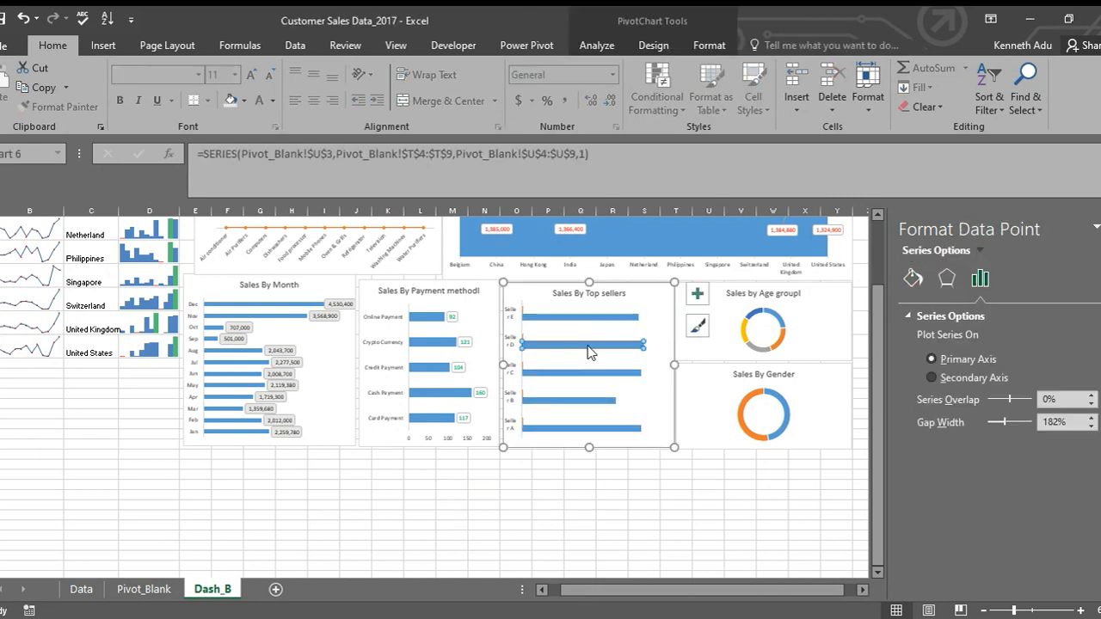
click(594, 359)
right_click(599, 351)
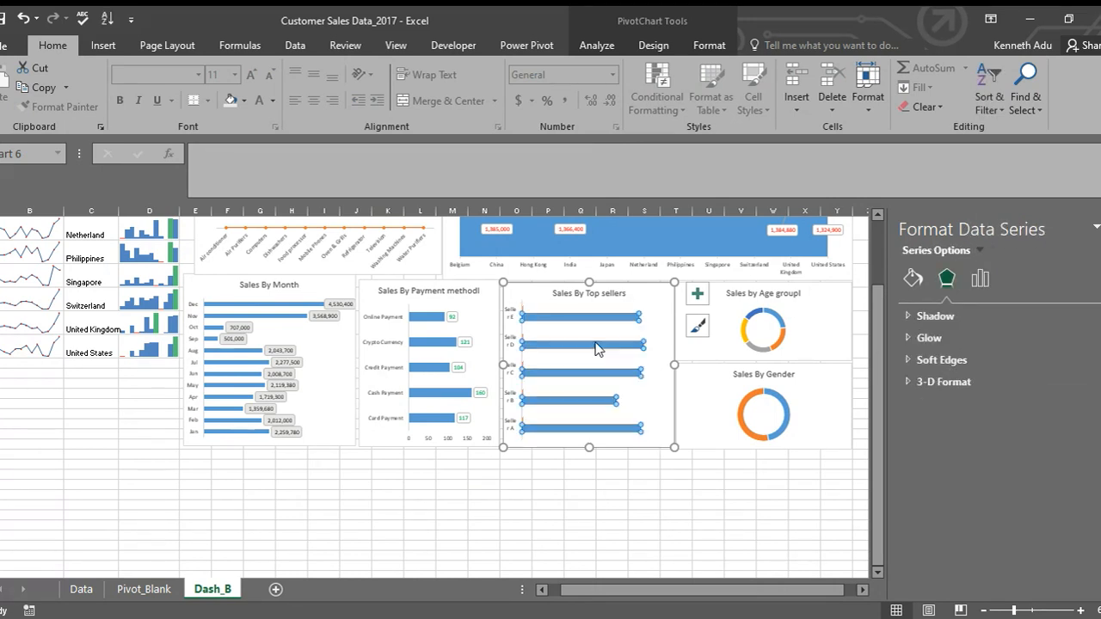
mouse_move(726, 504)
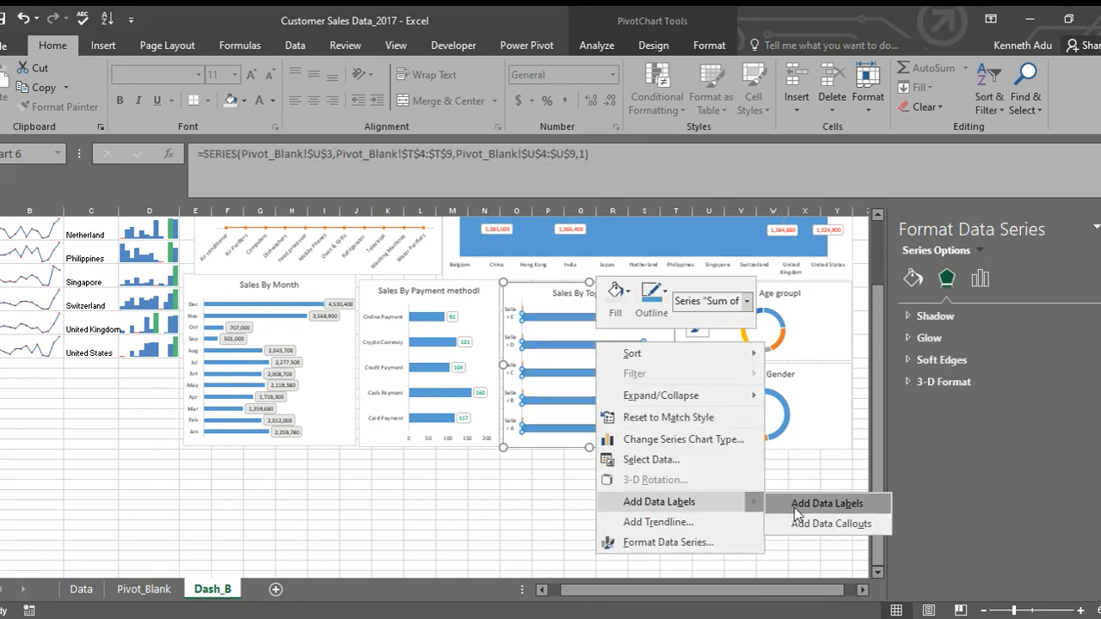
click(821, 507)
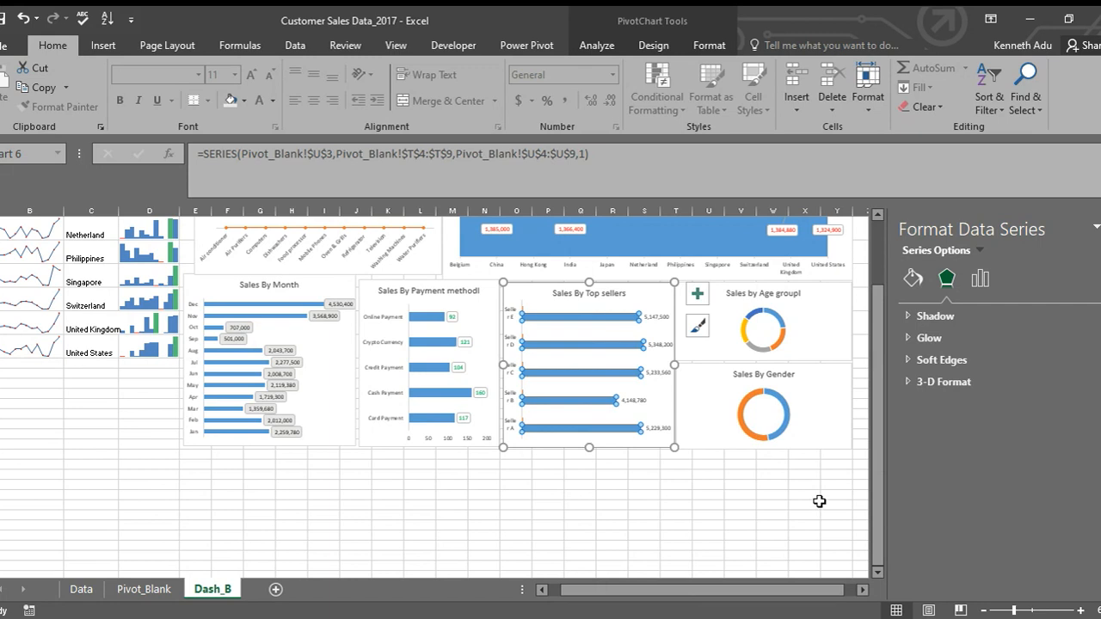
Step: Change the Sales By Top sellers data labels to the rounded rectangle shape
click(660, 428)
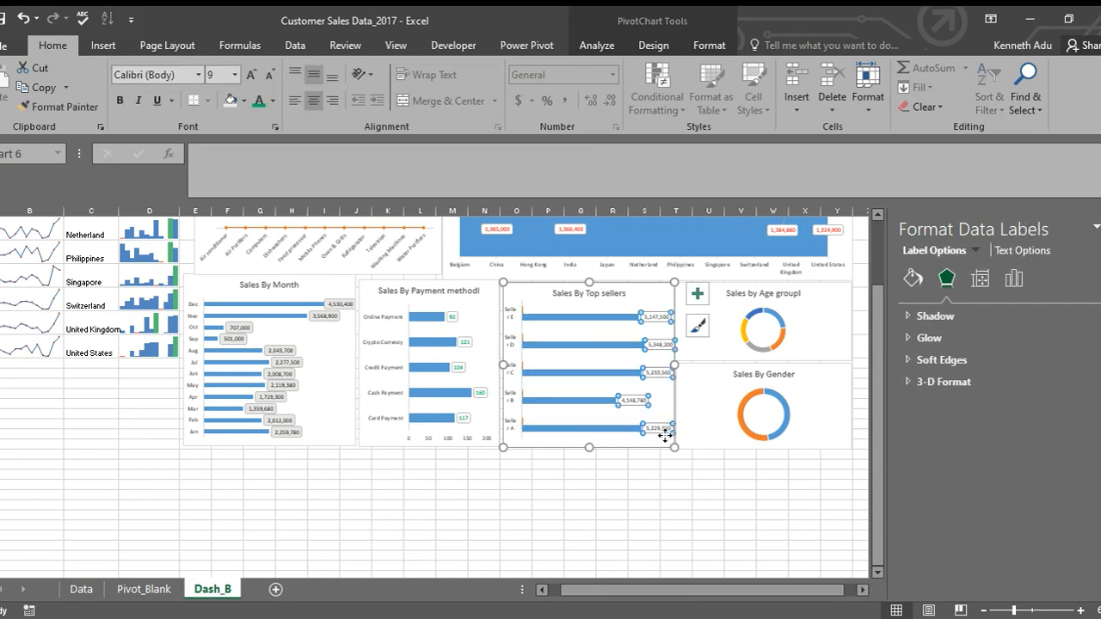
right_click(656, 376)
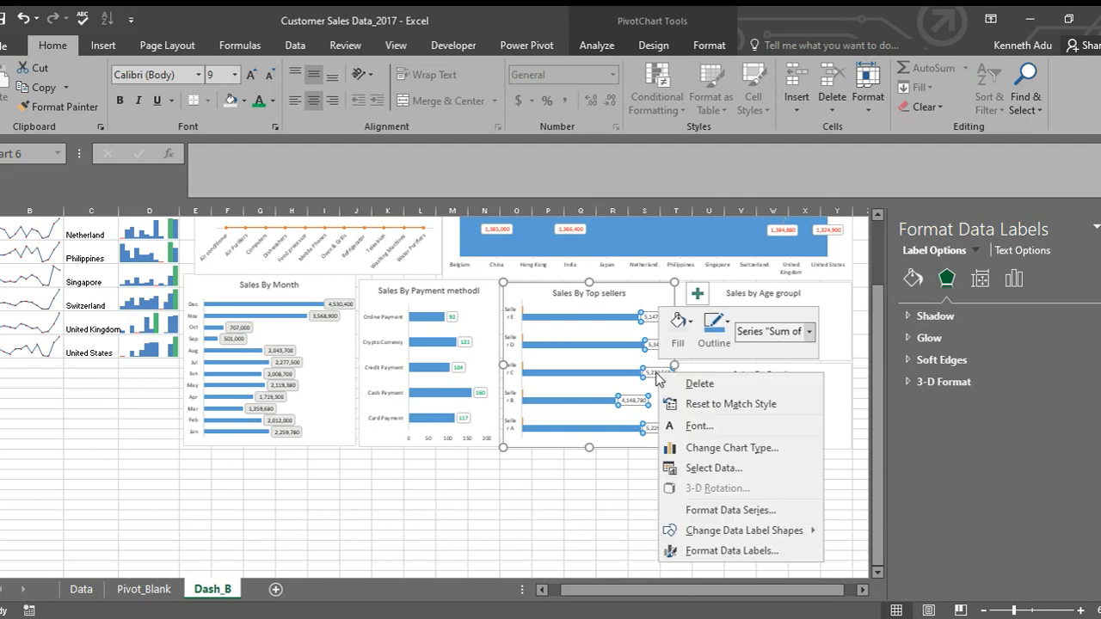
click(730, 511)
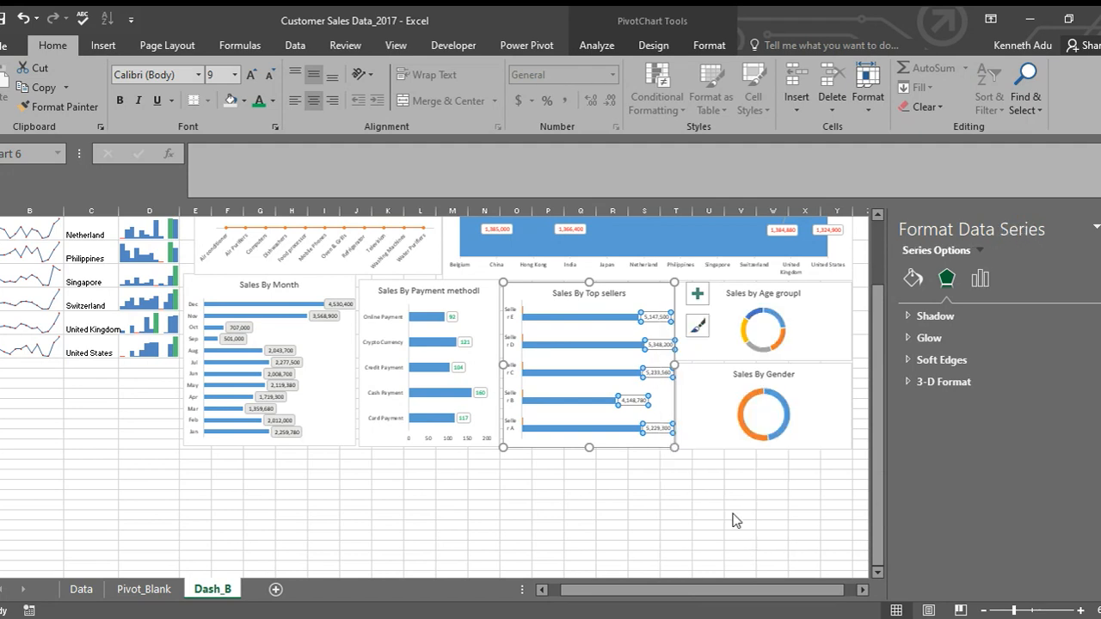
click(647, 374)
right_click(648, 373)
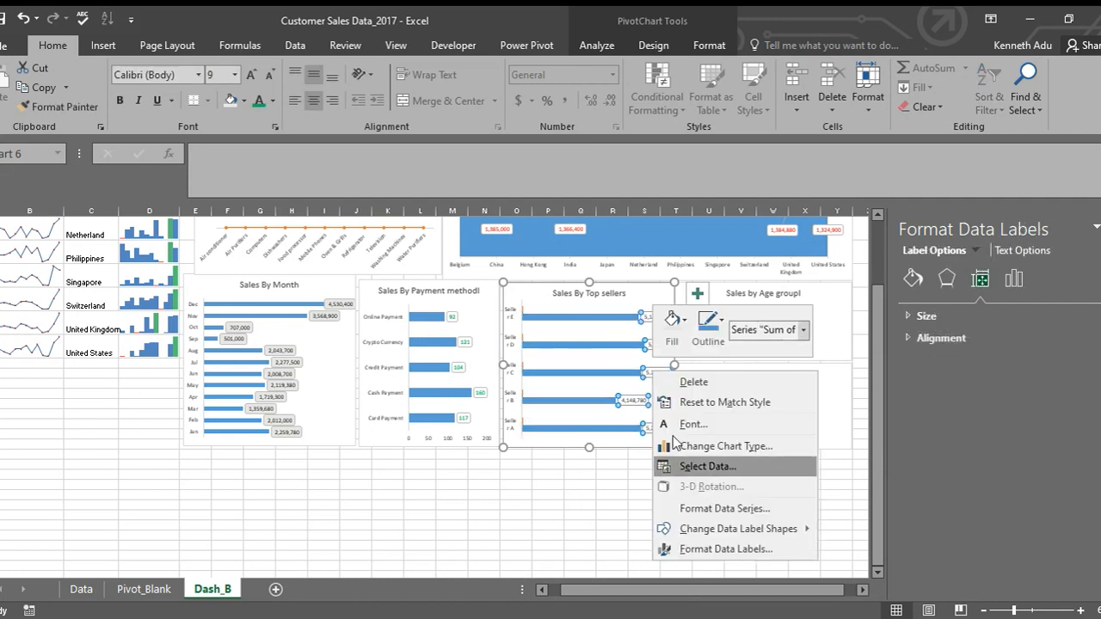
mouse_move(801, 530)
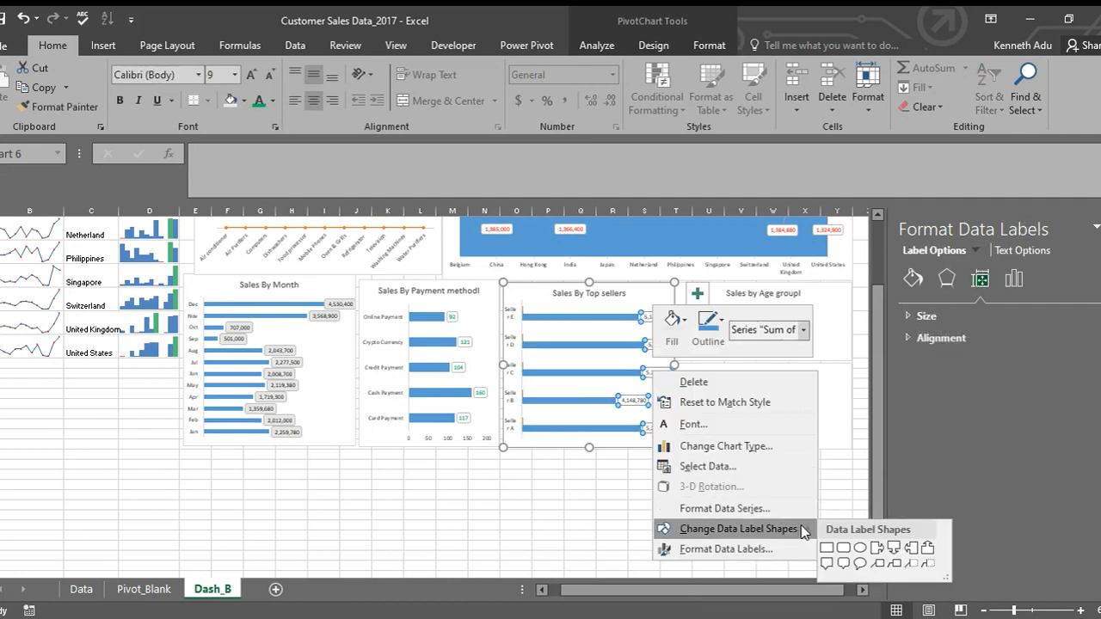
click(843, 548)
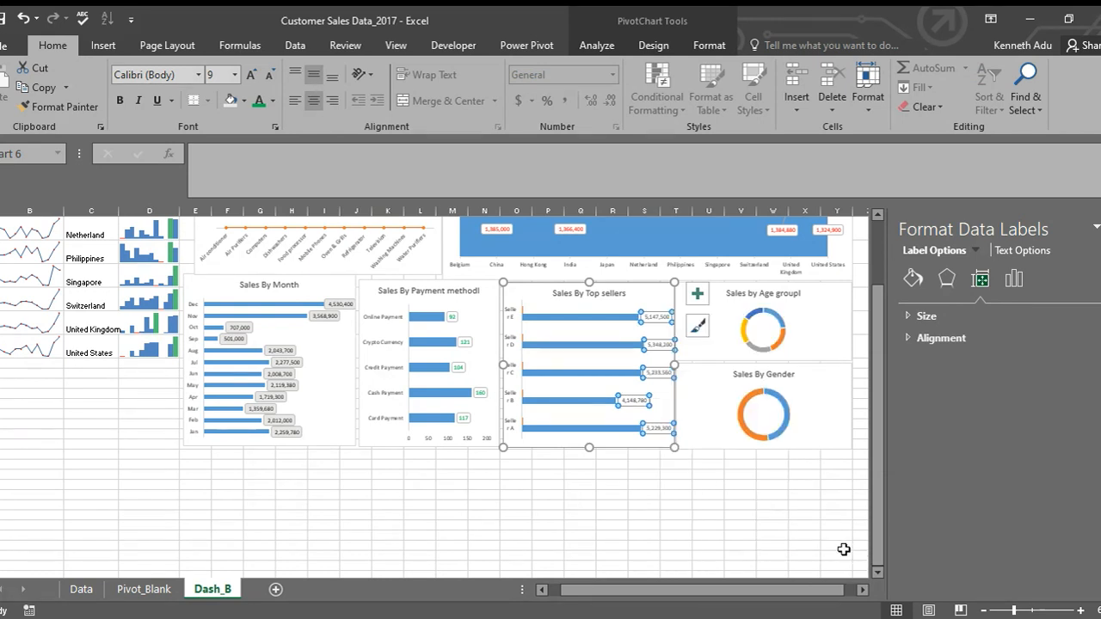
right_click(661, 376)
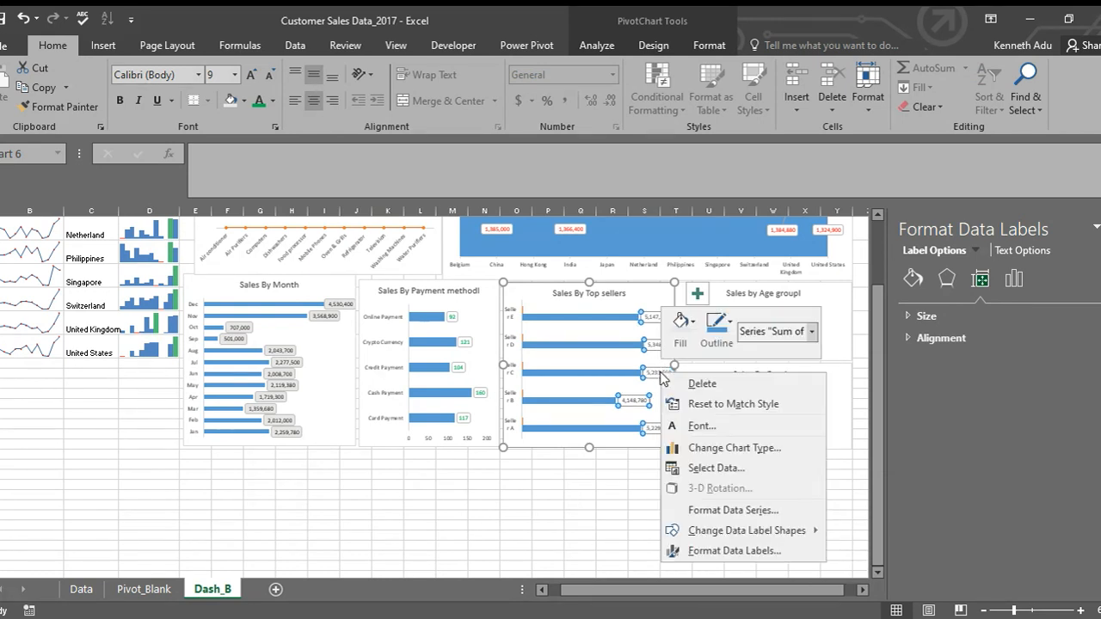
click(736, 510)
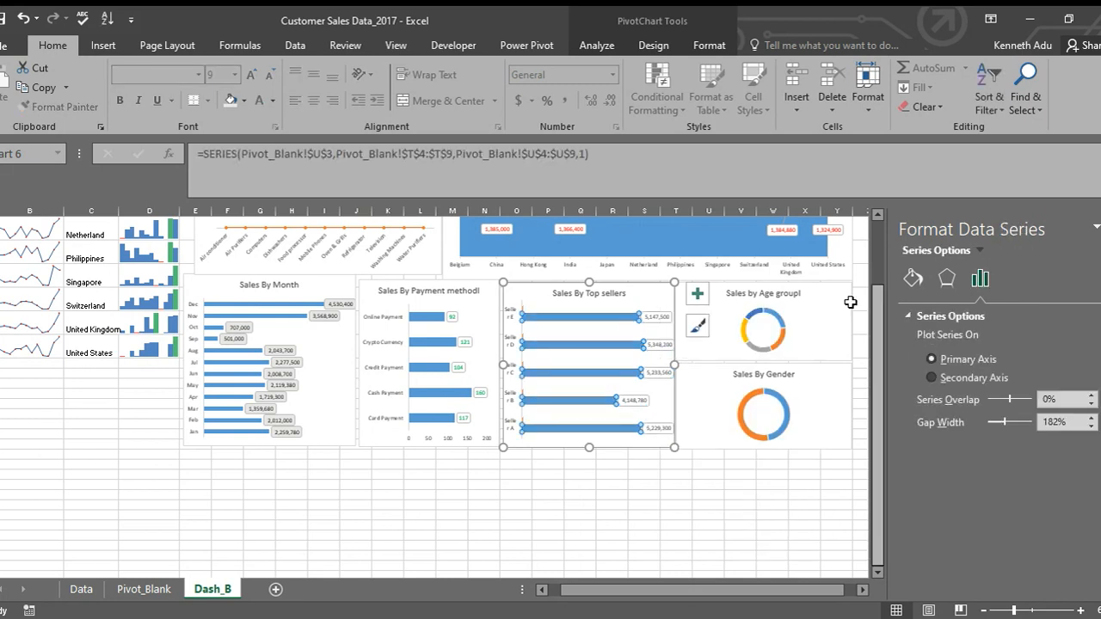
click(653, 369)
right_click(653, 370)
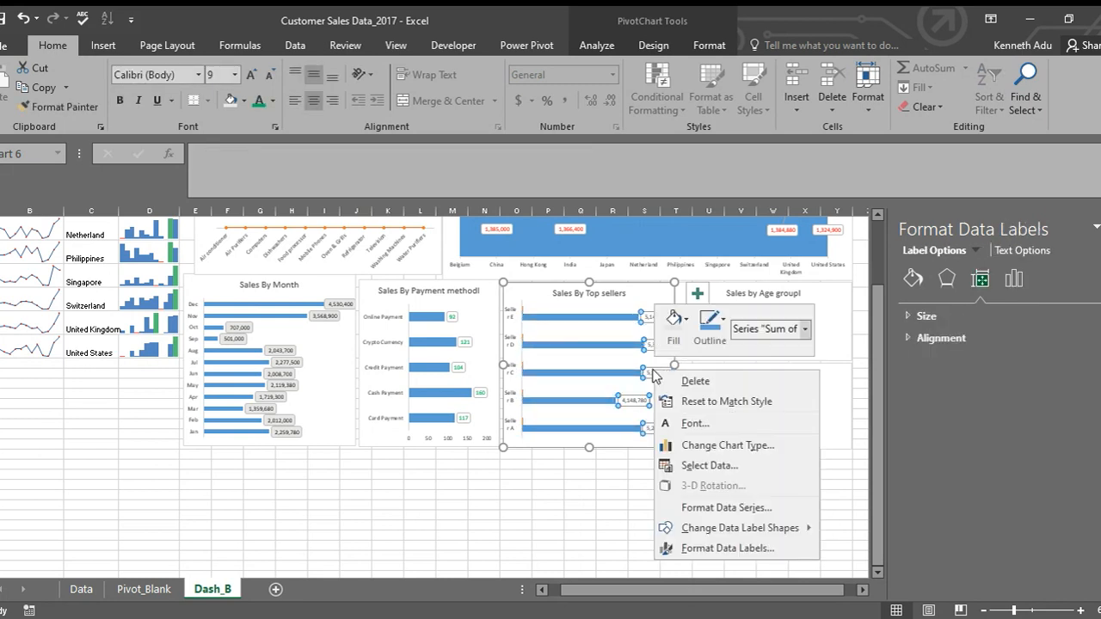
click(715, 504)
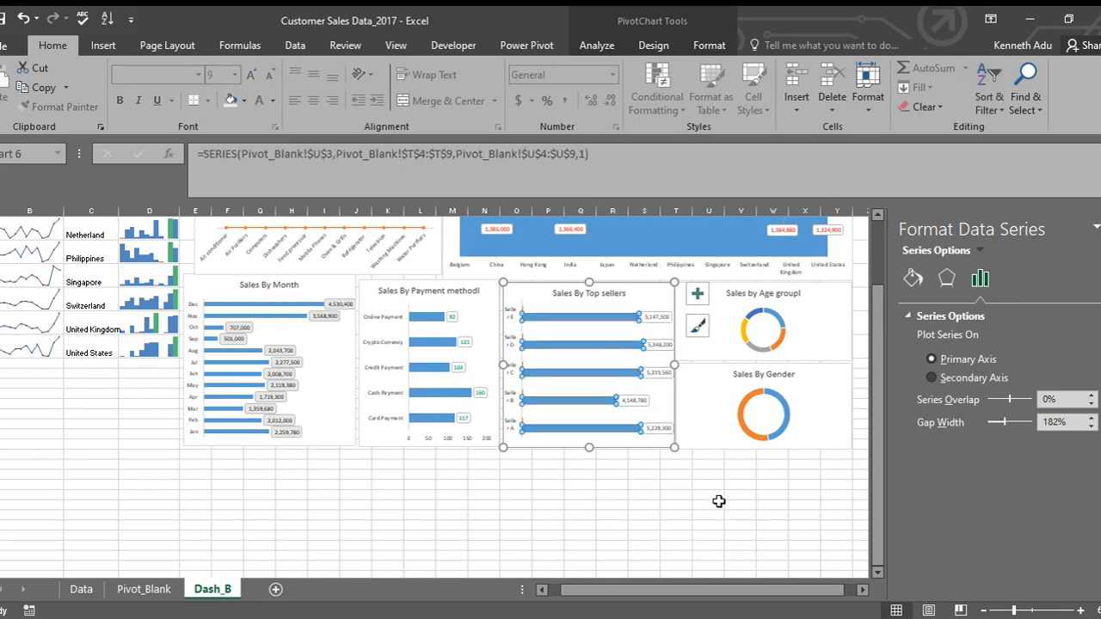
click(654, 372)
right_click(653, 371)
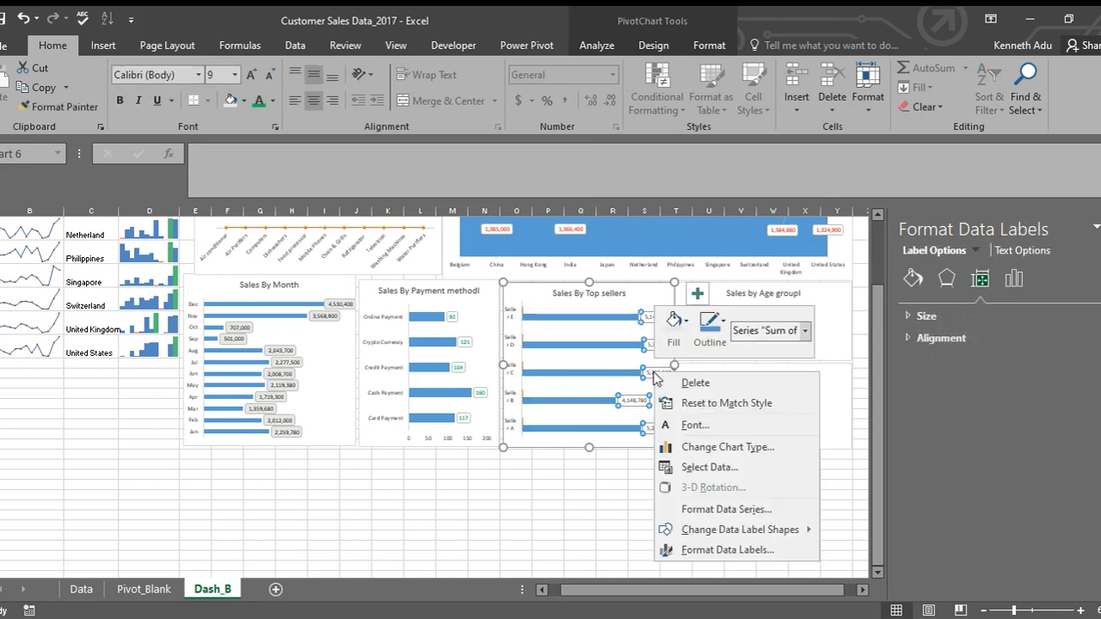
click(745, 508)
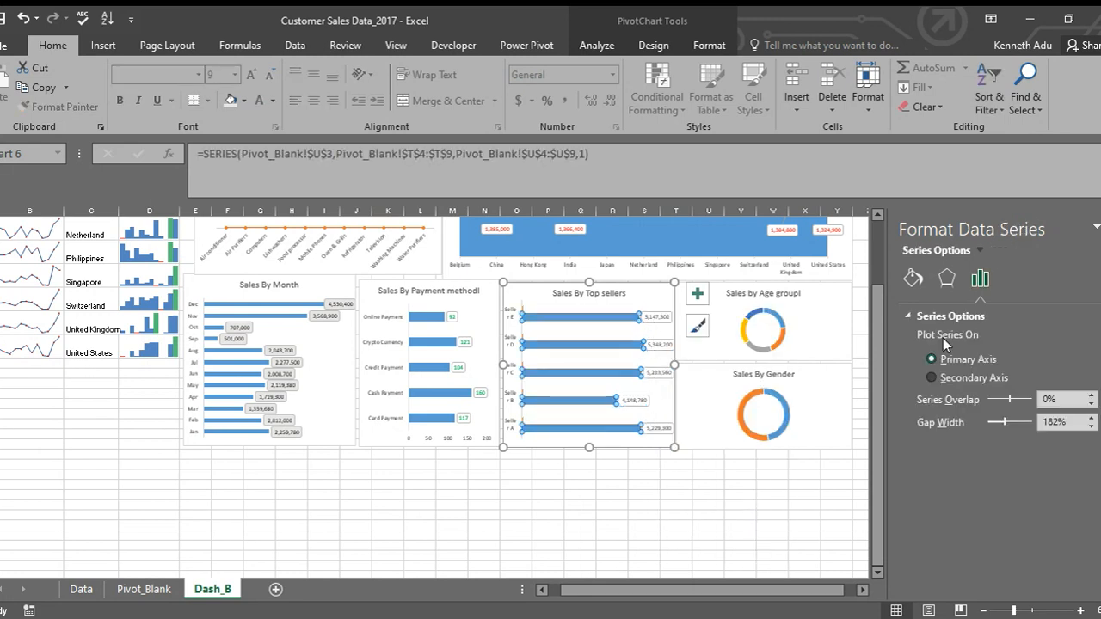
click(949, 280)
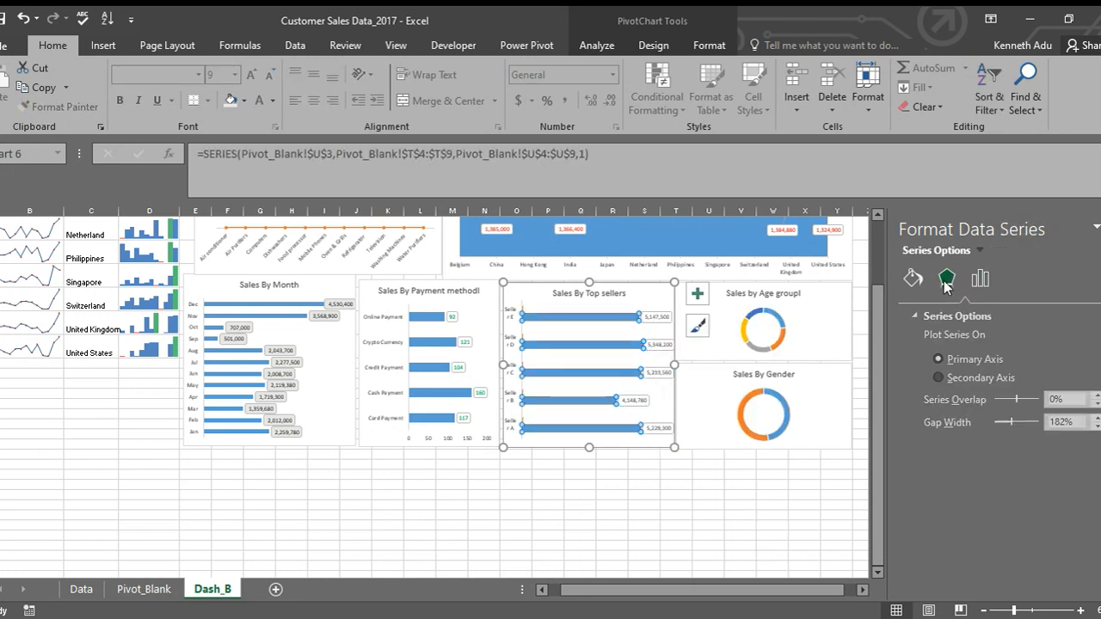
click(917, 281)
click(986, 287)
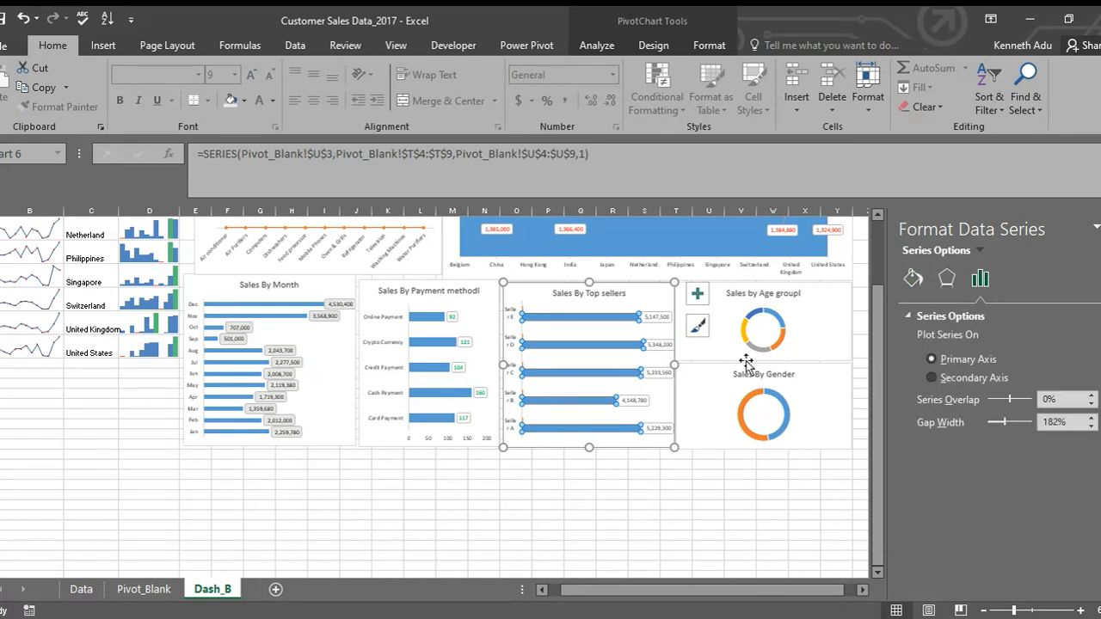
click(657, 372)
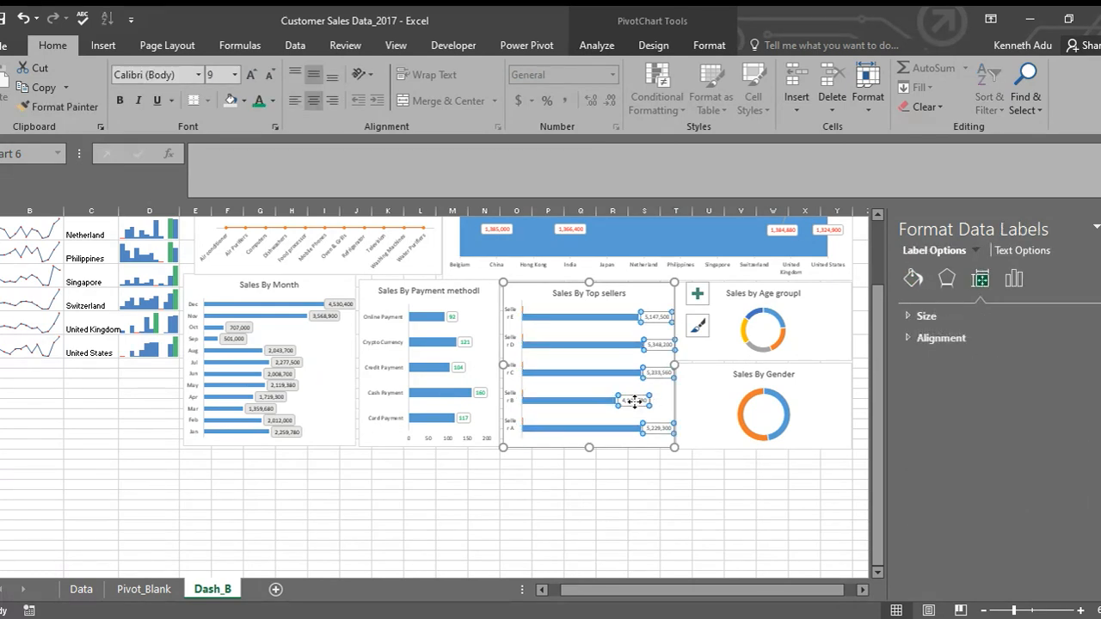
right_click(634, 401)
click(694, 539)
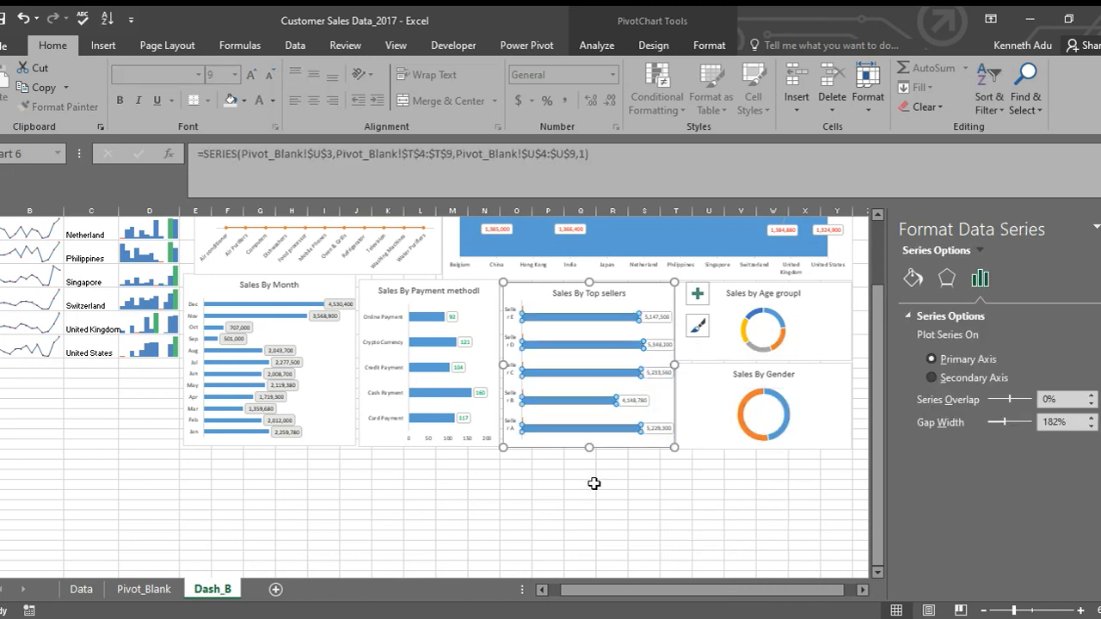
click(565, 437)
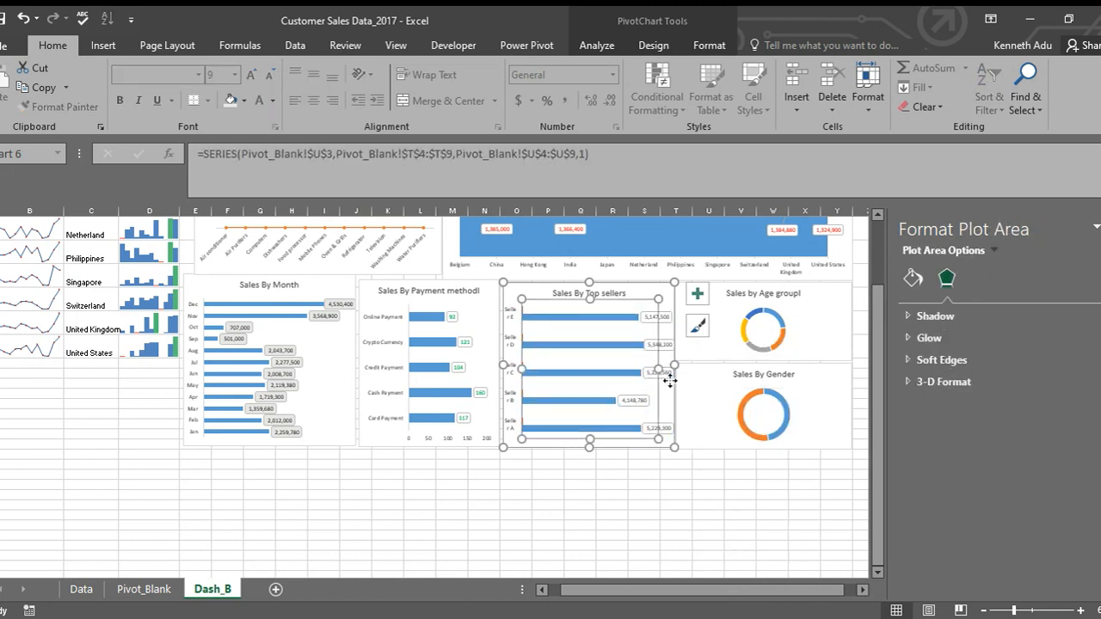
Step: Open the label options of the Sales By Top sellers data labels and turn off Value as label content
click(631, 401)
right_click(630, 402)
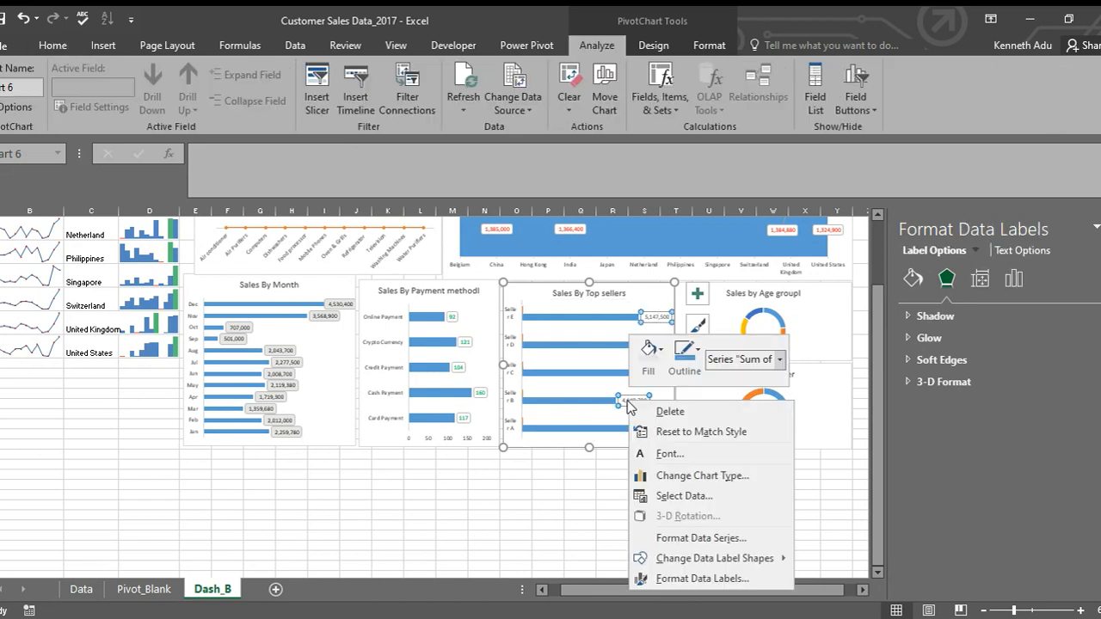
click(1011, 289)
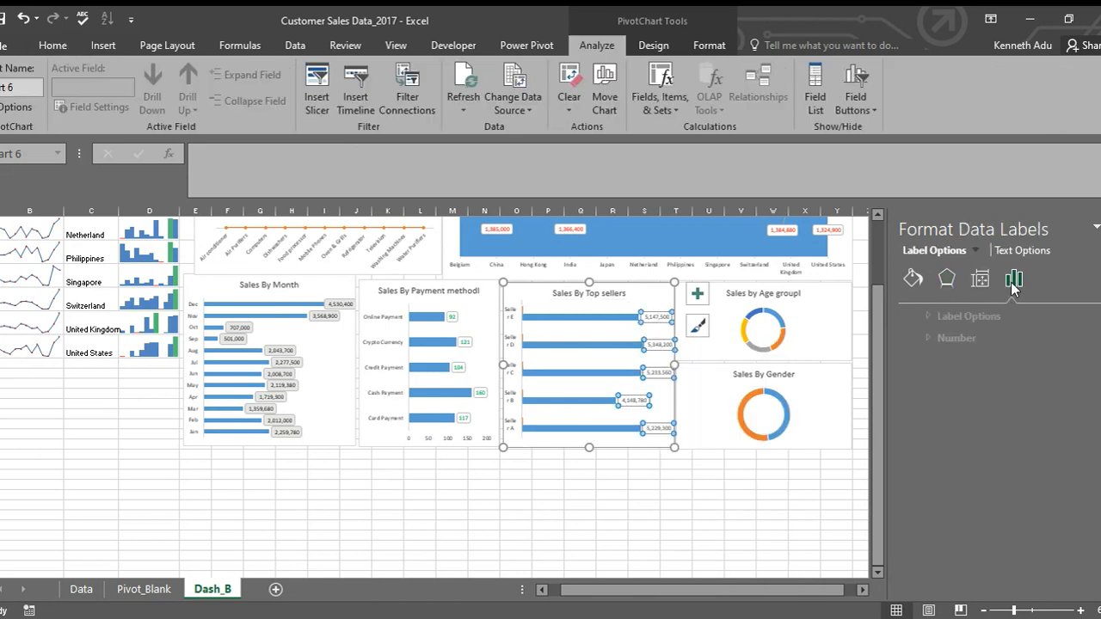
click(915, 316)
click(929, 353)
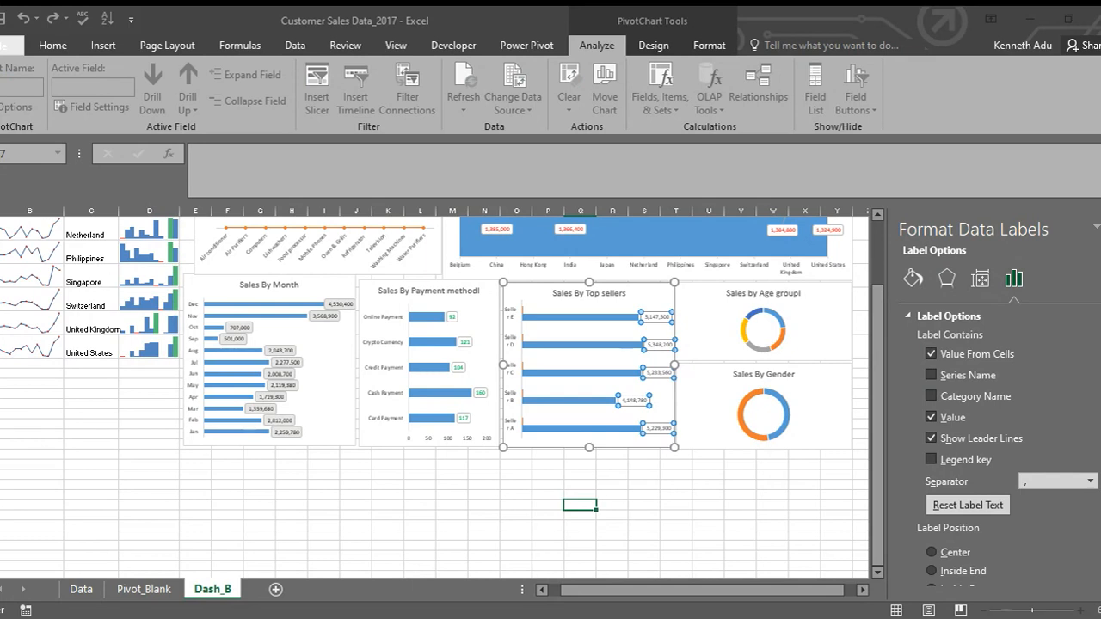
click(866, 409)
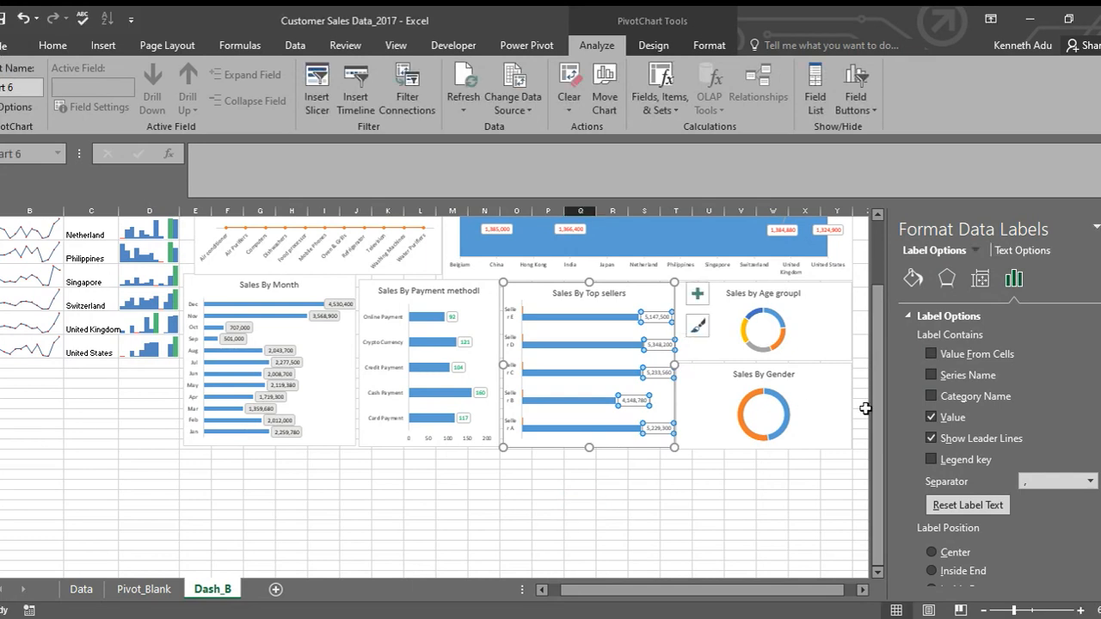
click(930, 417)
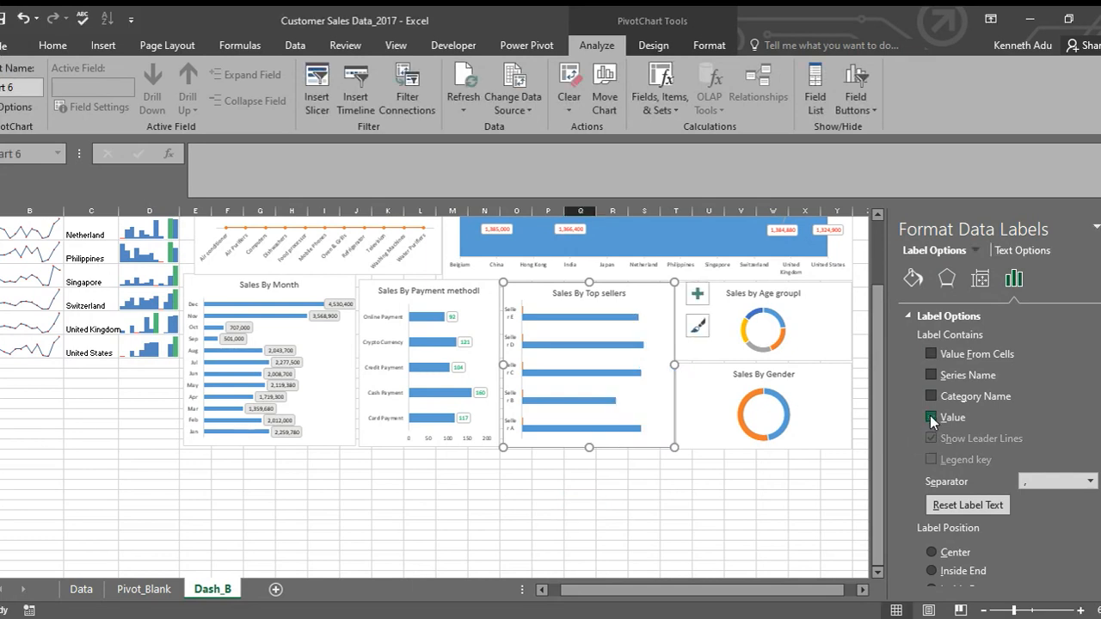
Step: Fill the Sales By Top sellers labels with values from cells, using the five payment method counts on the Pivot_Blank sheet
click(930, 354)
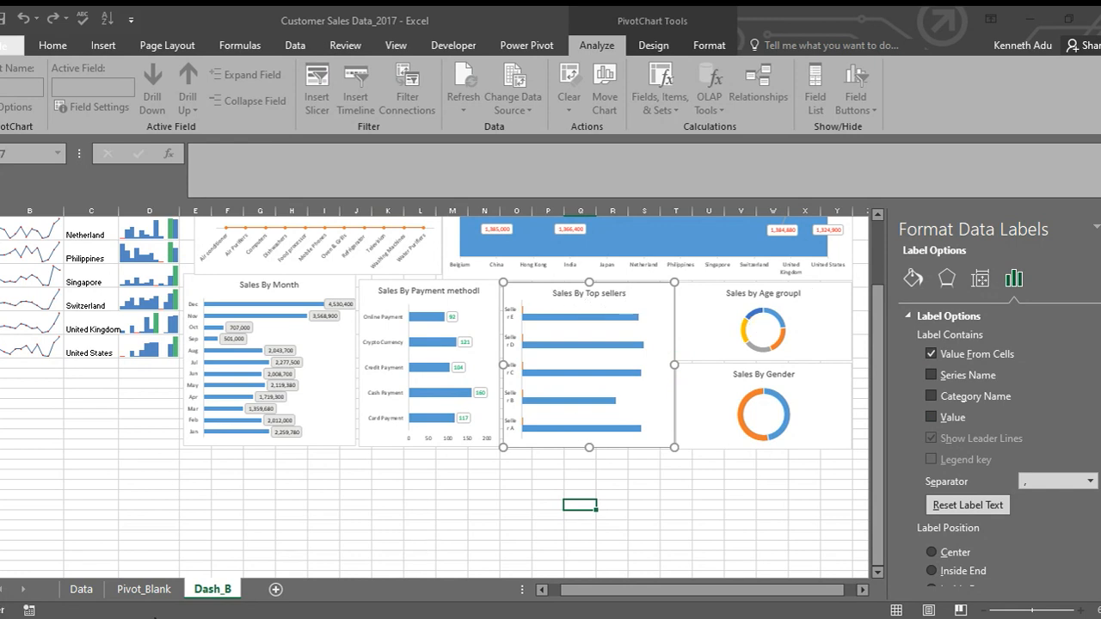
click(144, 589)
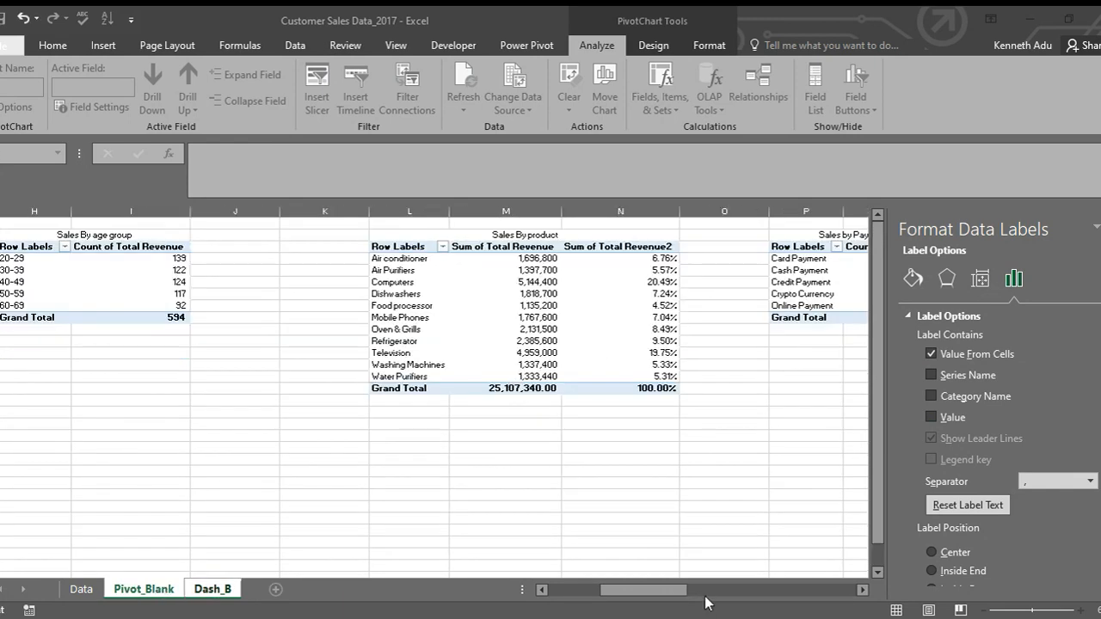
drag(682, 590, 710, 588)
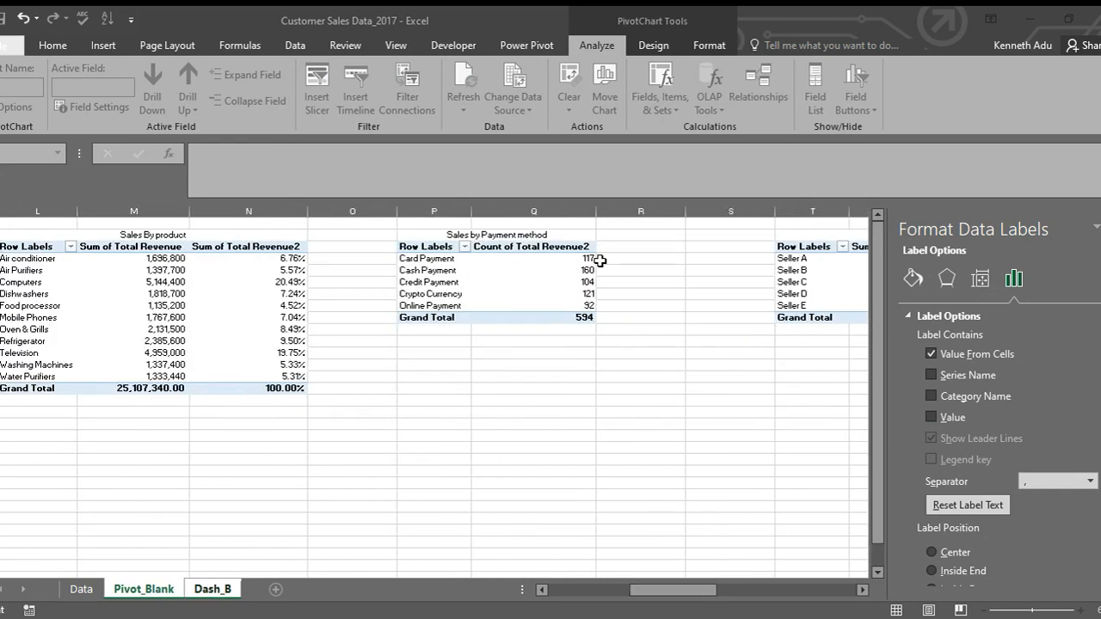
drag(585, 258, 572, 301)
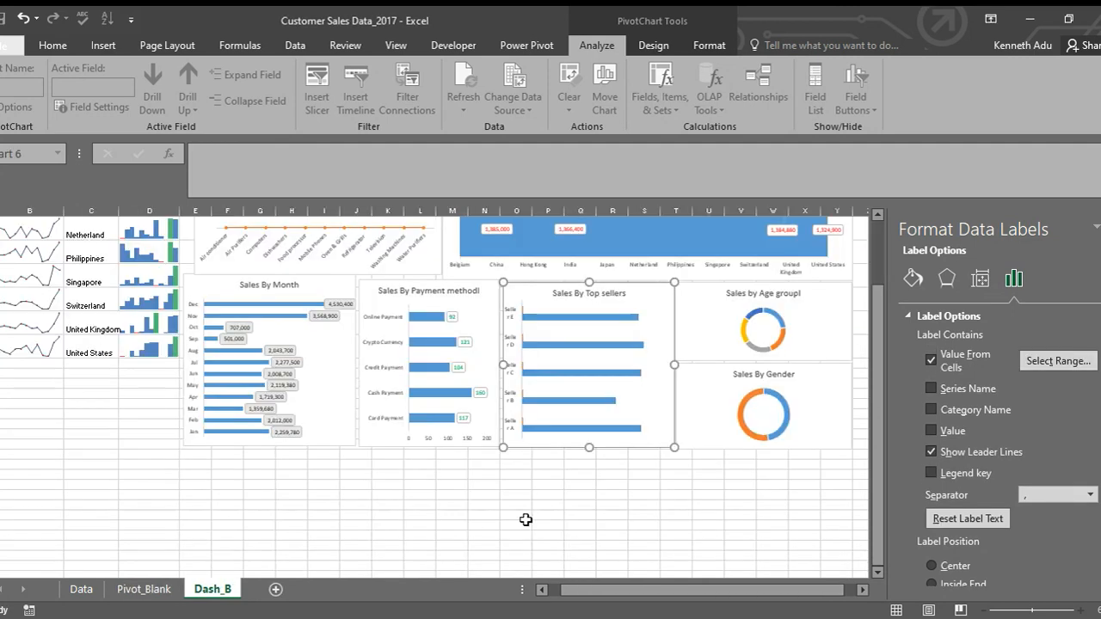
key(Return)
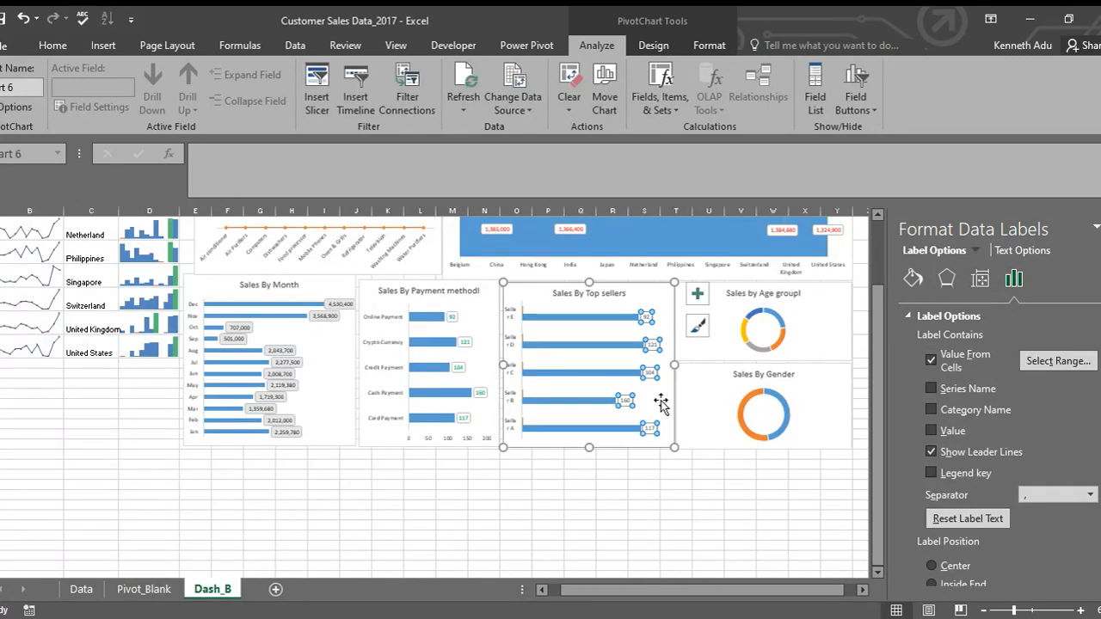
Step: Format the Sales By Top sellers data labels as bold green text and deselect the chart
click(661, 401)
click(652, 373)
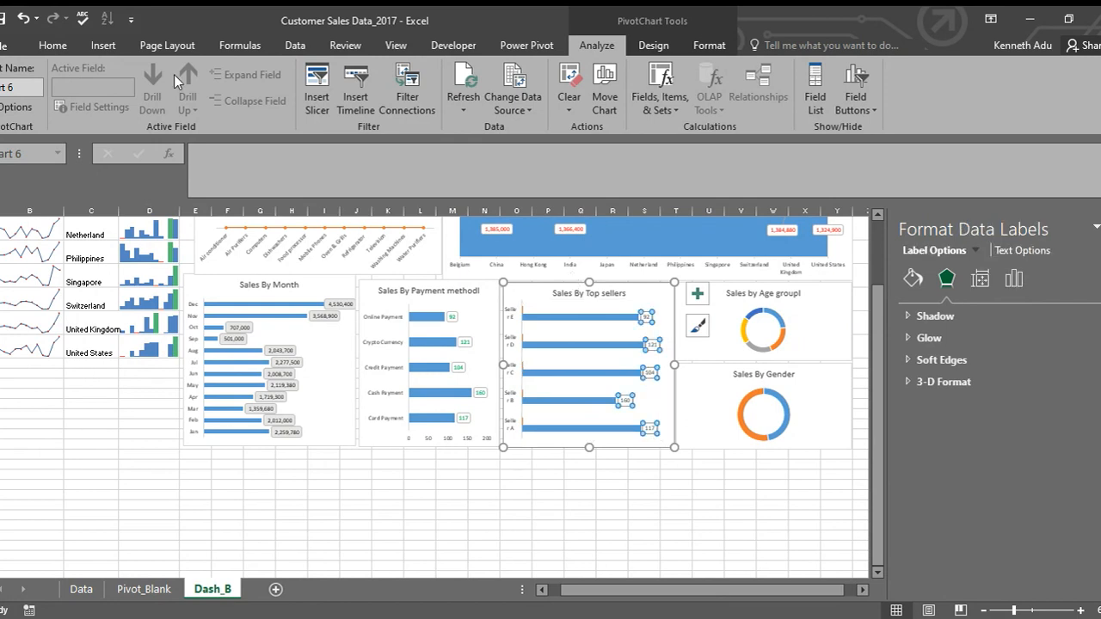
click(52, 44)
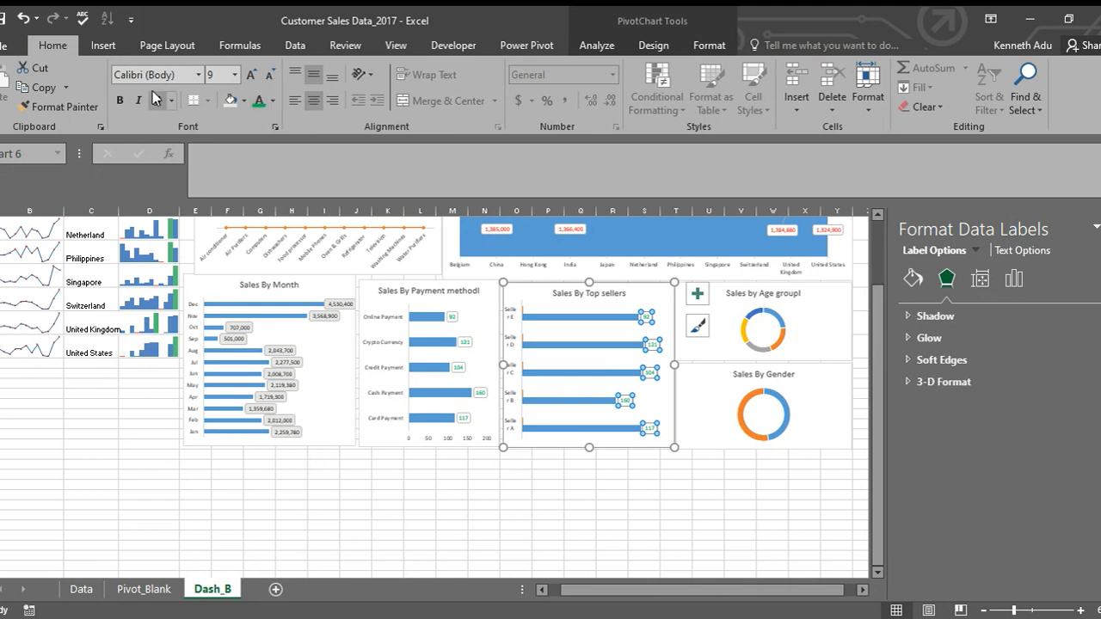
click(612, 484)
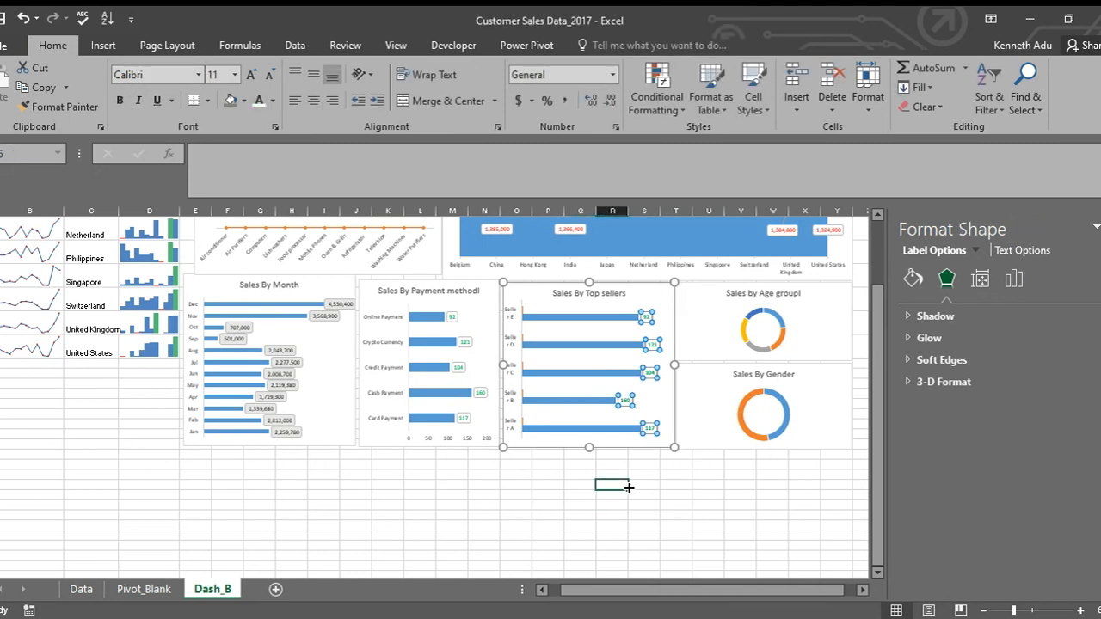
Step: Make the data labels of the payment method and Sales By Month charts bold
click(463, 367)
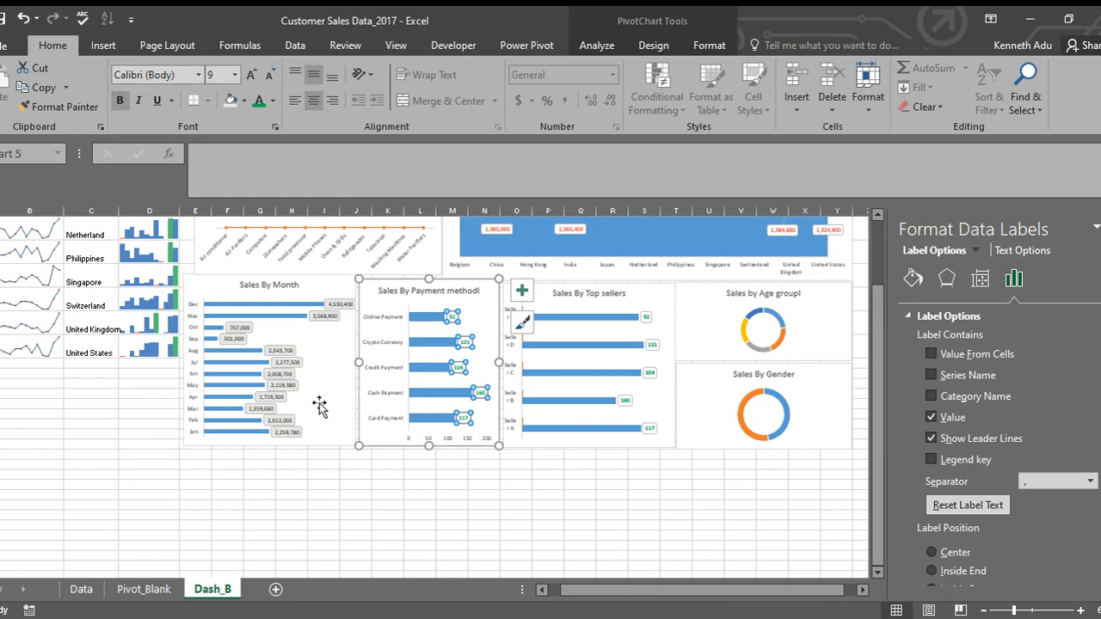
click(277, 351)
click(119, 100)
click(610, 516)
Step: Format the data labels of the Sales By Product line chart as bold green text
scroll(624, 503, up, 2)
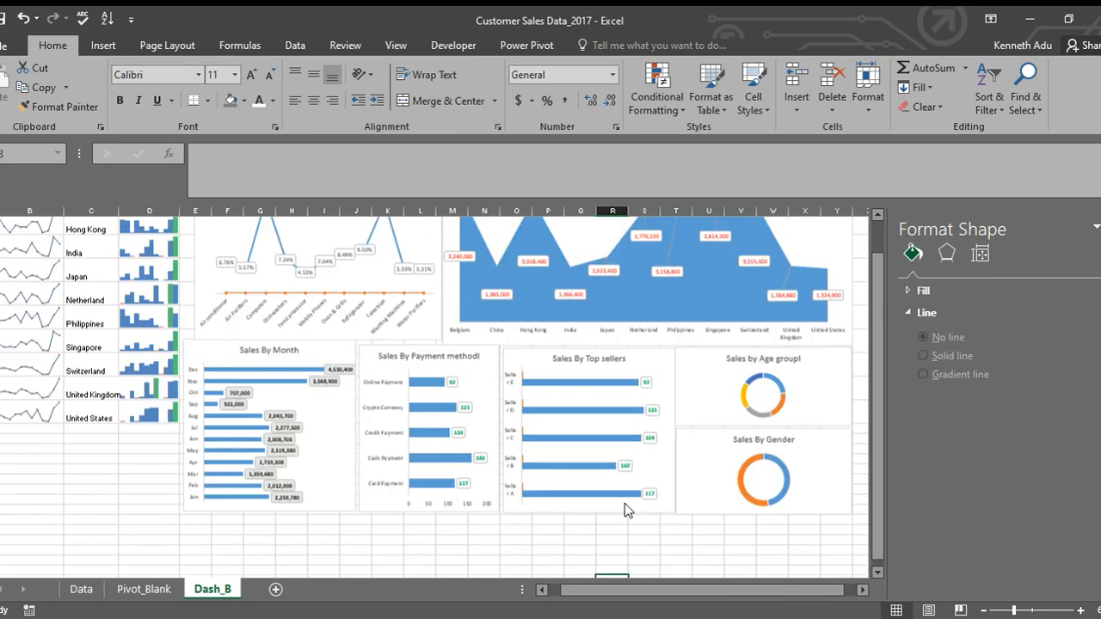
click(384, 264)
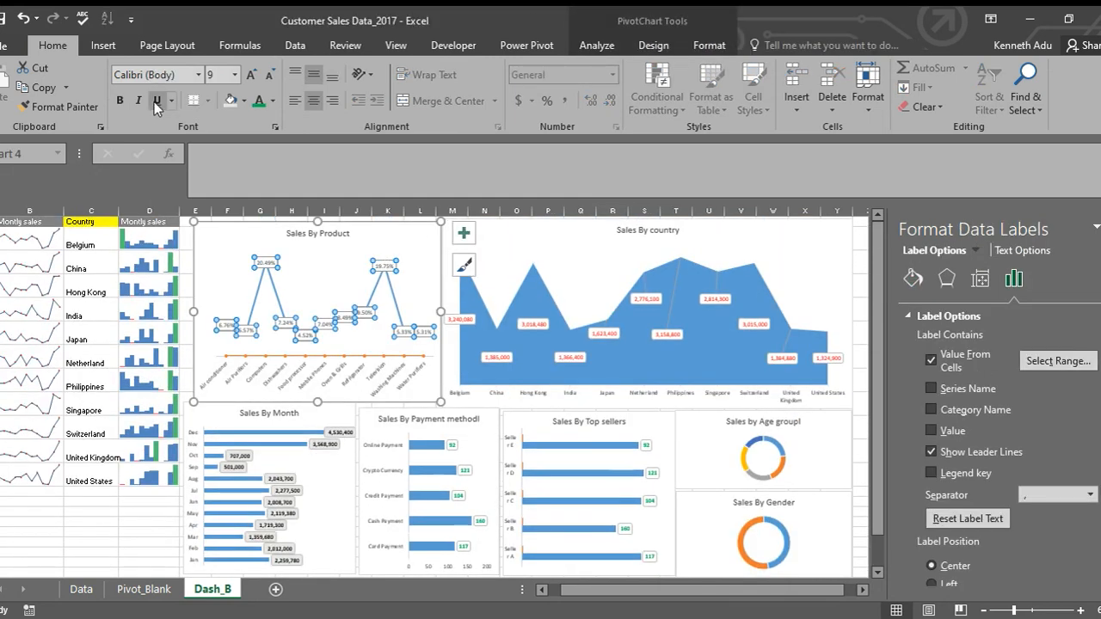
click(121, 101)
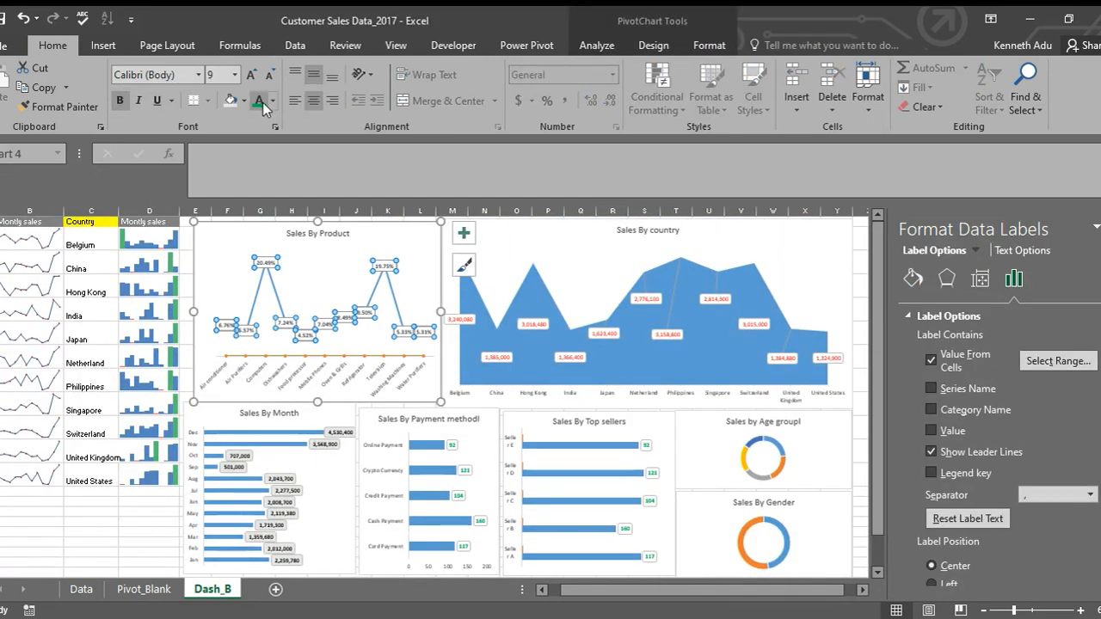
click(344, 280)
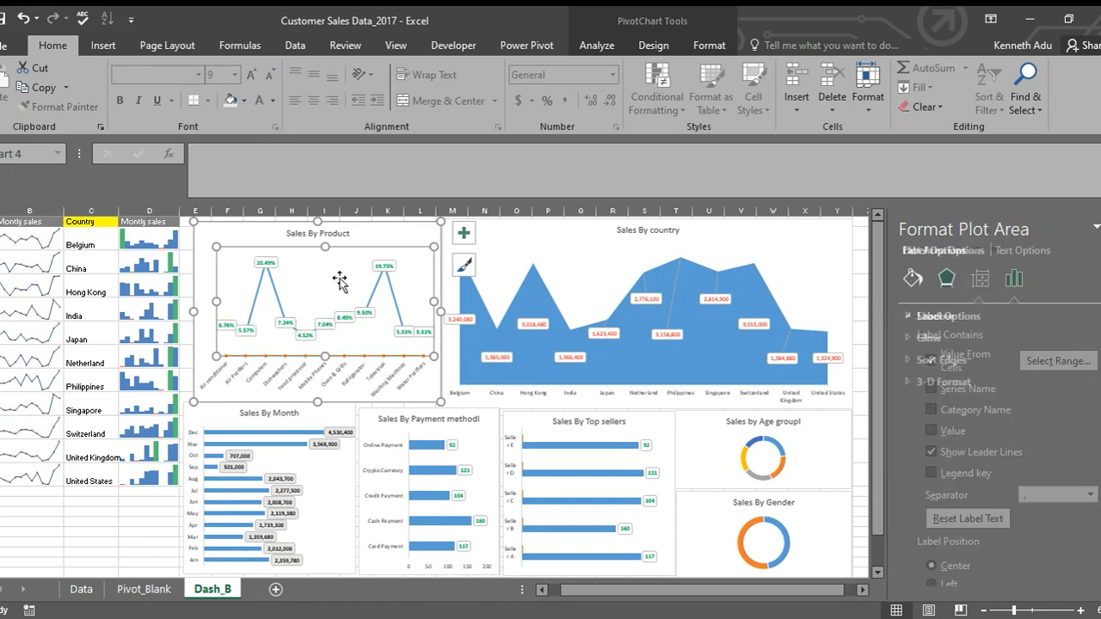
Step: Format the data labels of the Sales By country area chart as bold green text and deselect the chart
click(574, 358)
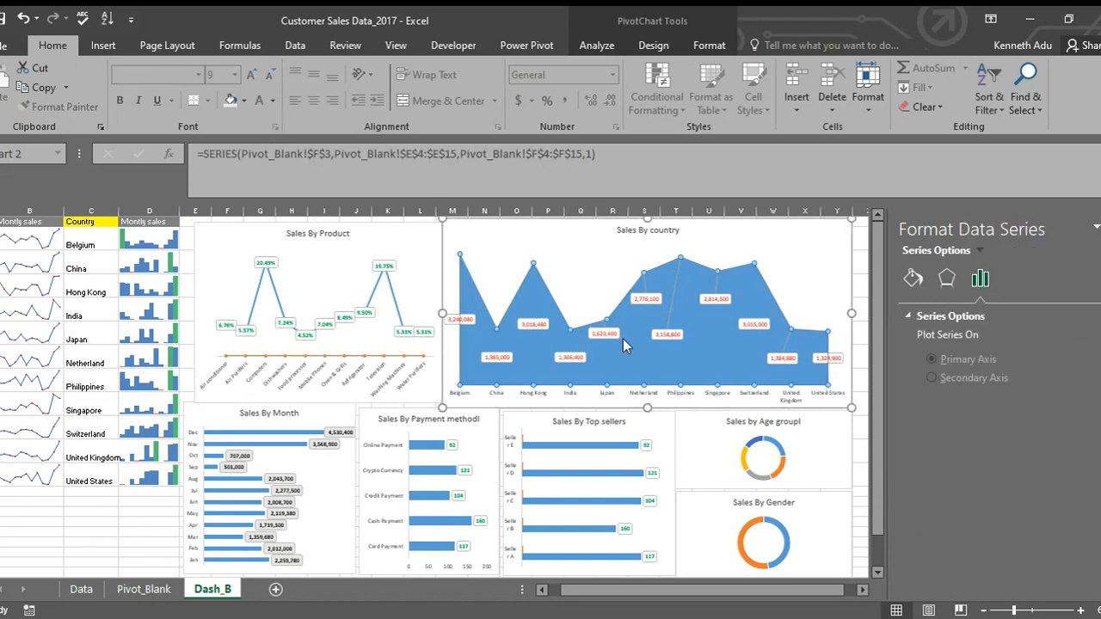
click(605, 332)
click(605, 332)
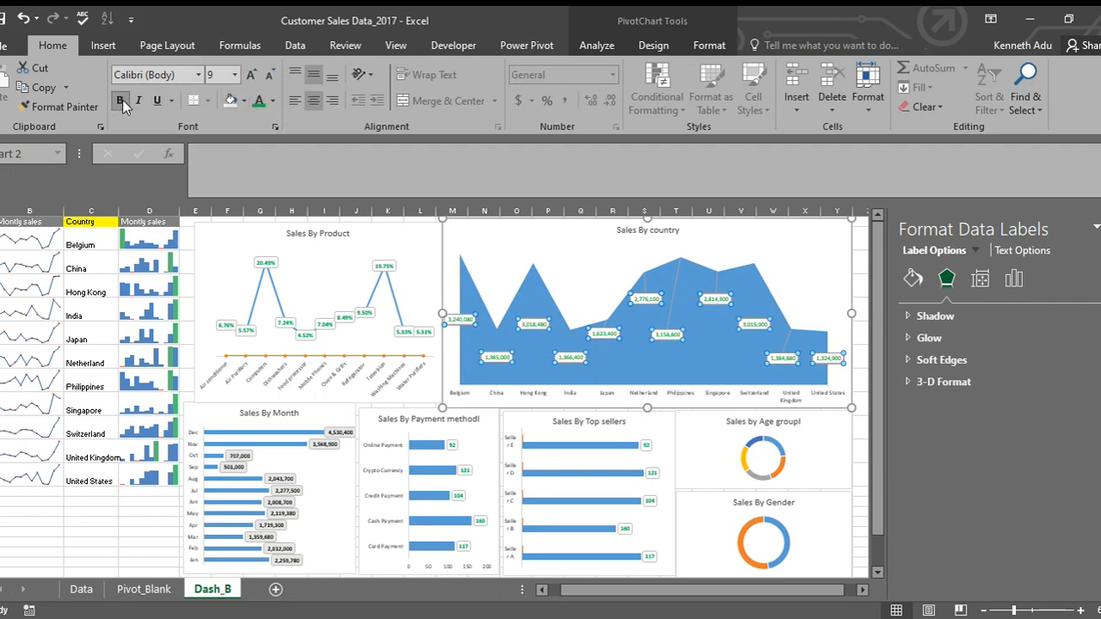
scroll(777, 312, down, 3)
click(679, 440)
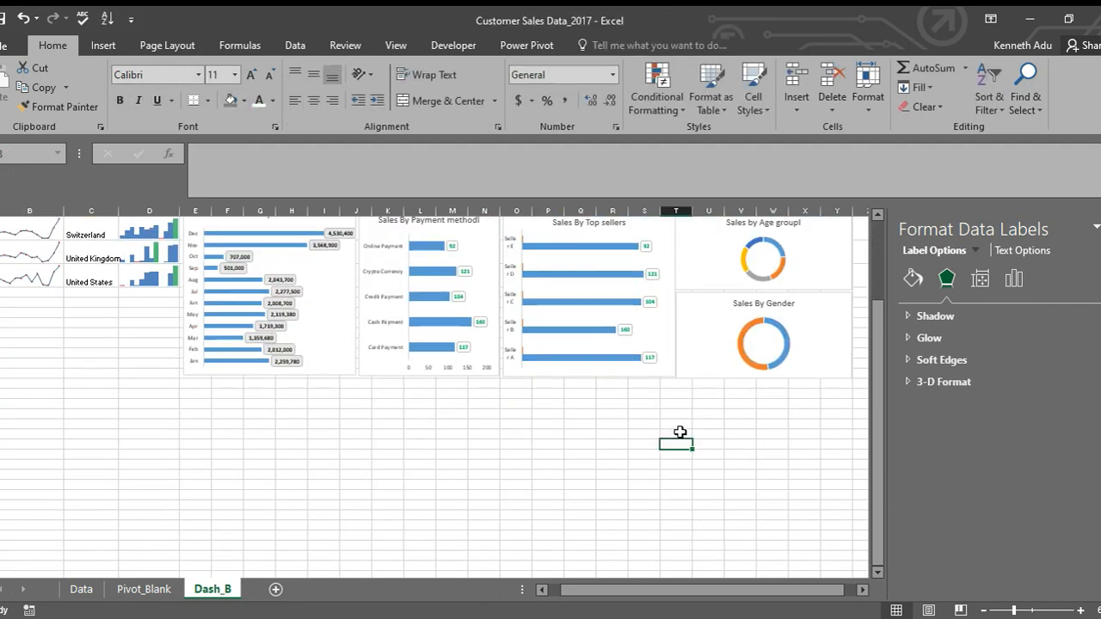
Step: Add data labels to the Sales by Age group doughnut chart
scroll(680, 432, up, 3)
click(809, 444)
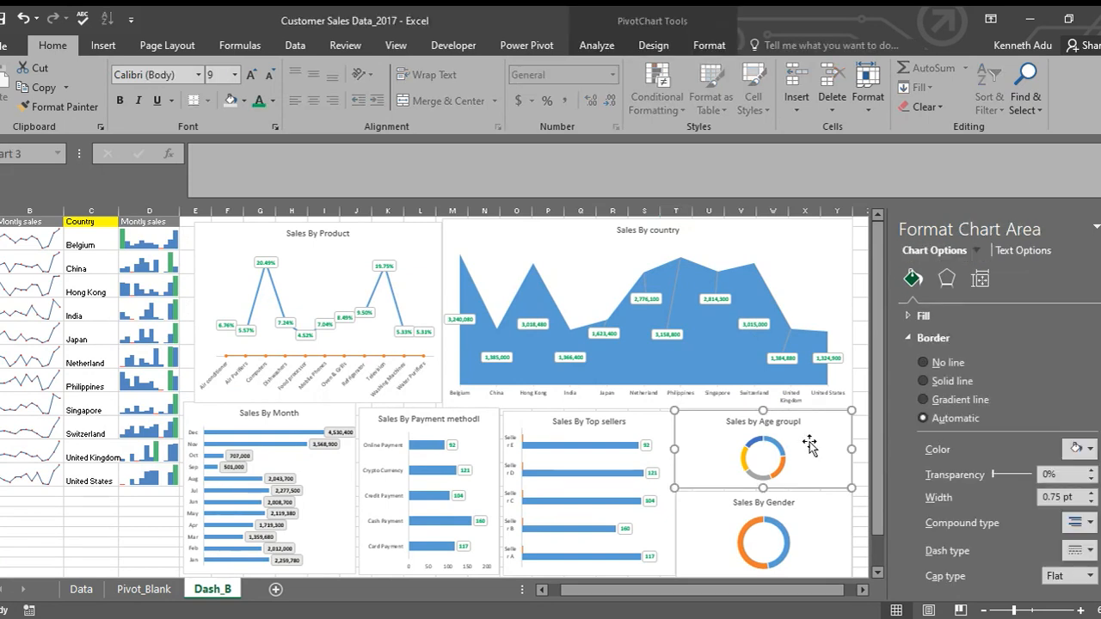
scroll(680, 450, down, 2)
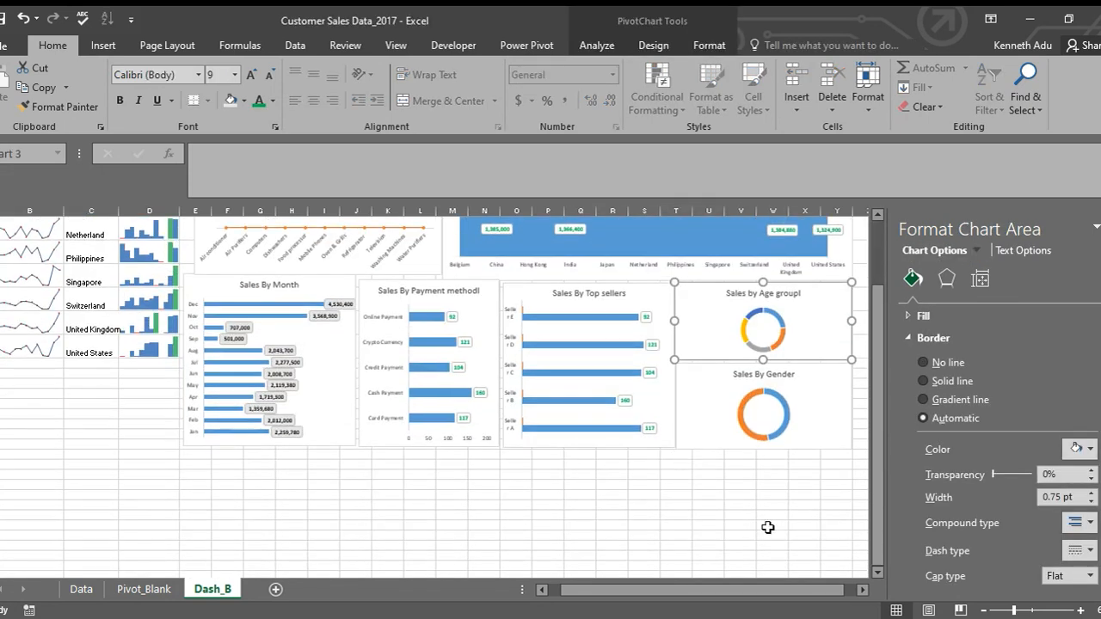
scroll(794, 460, up, 2)
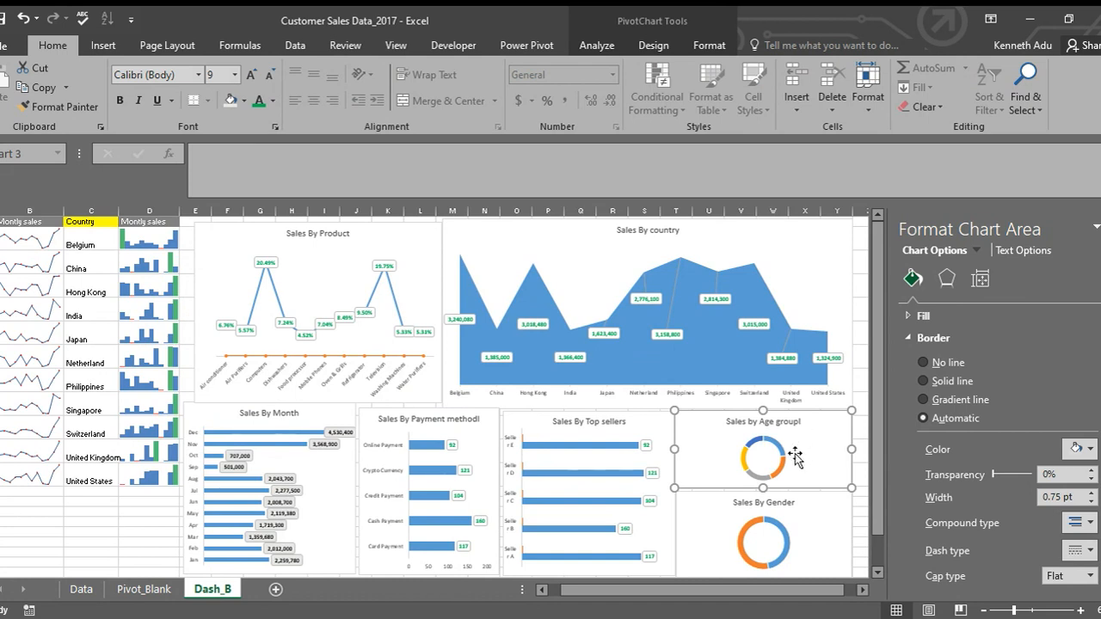
click(780, 456)
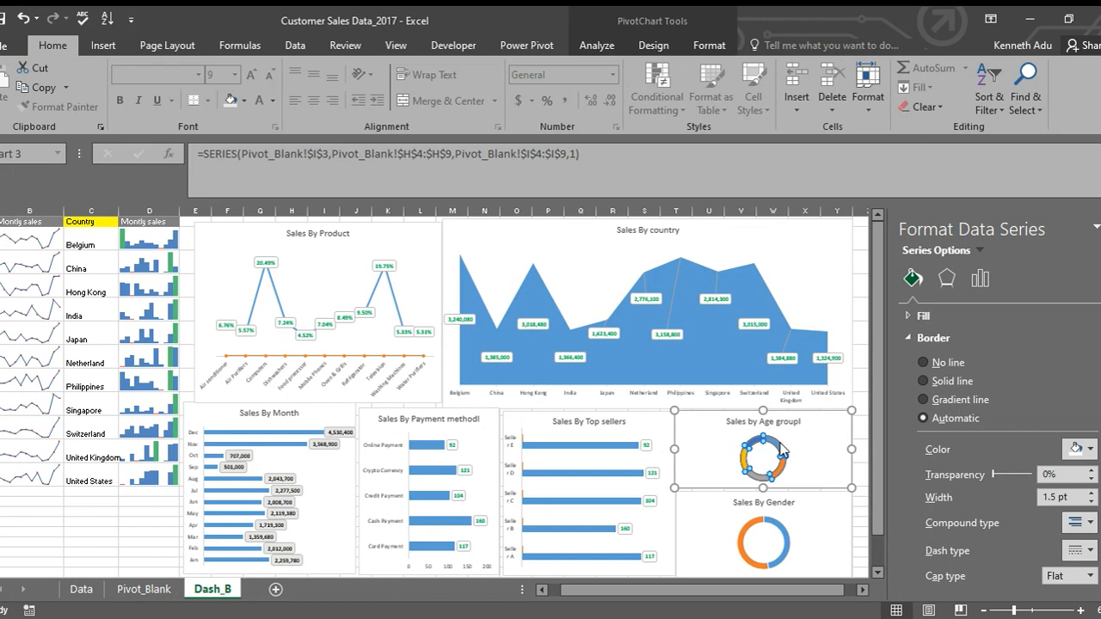
right_click(782, 453)
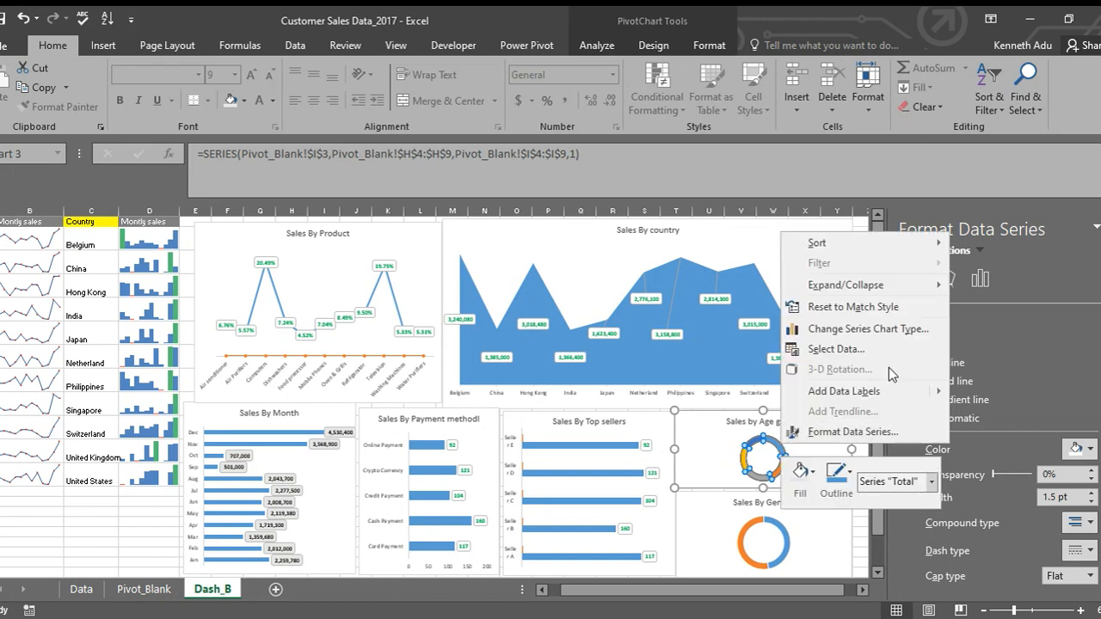
mouse_move(895, 394)
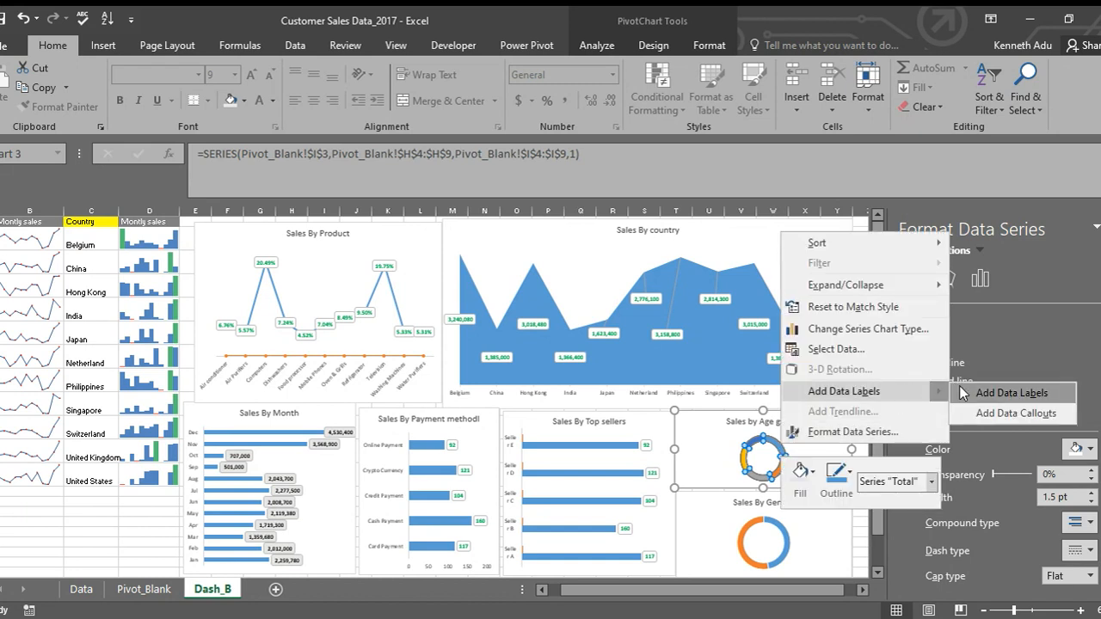
click(1013, 394)
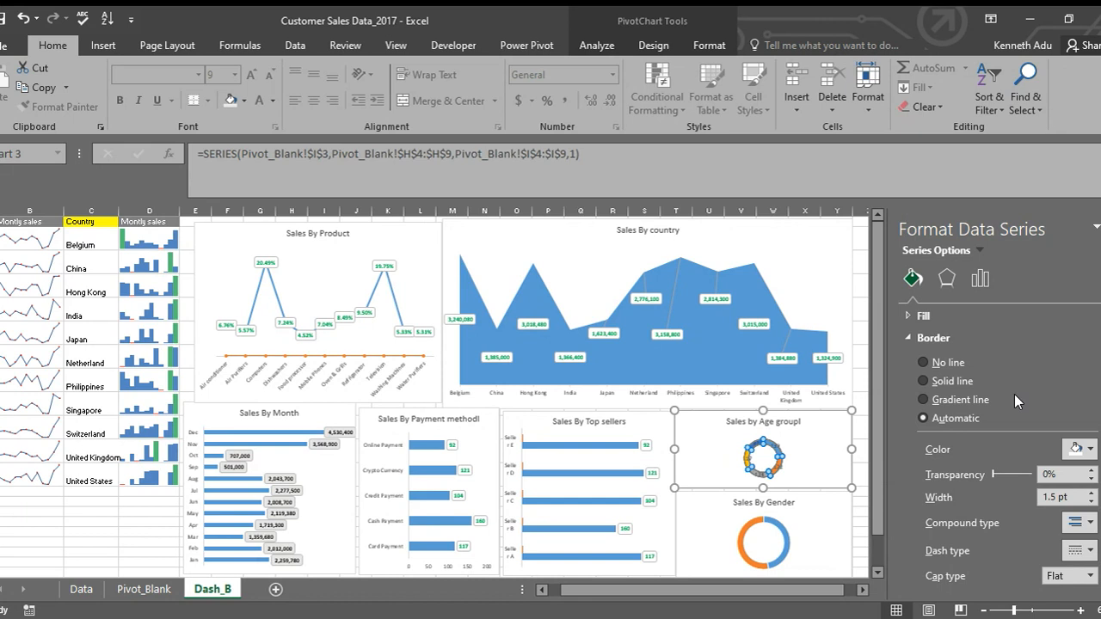
Step: Format the Sales by Age group data labels as bold green text
click(773, 448)
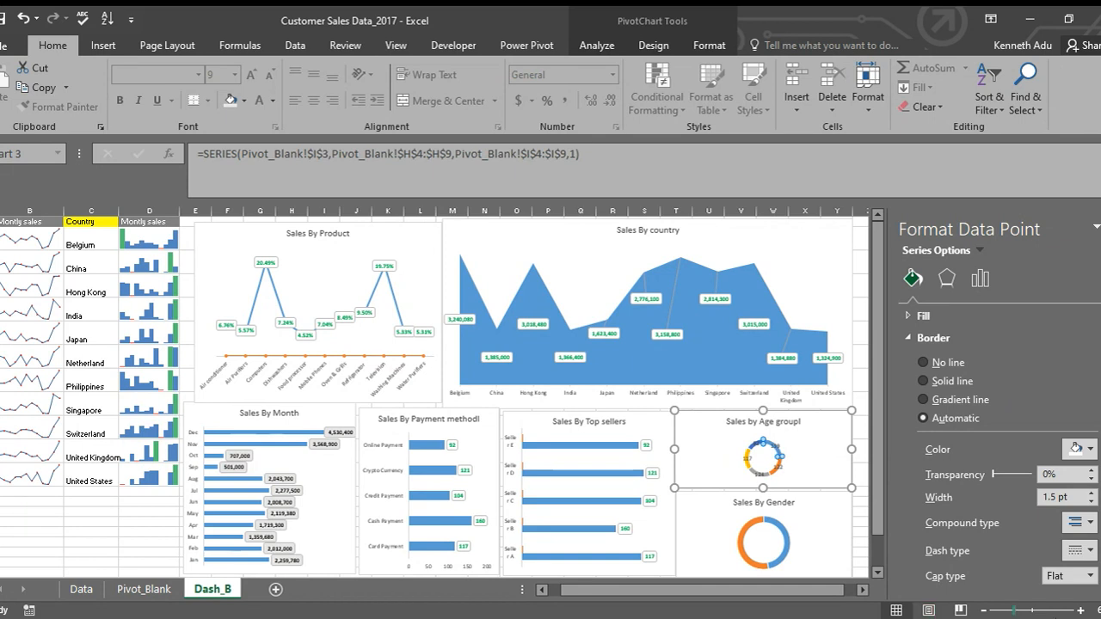
click(1080, 610)
click(1080, 610)
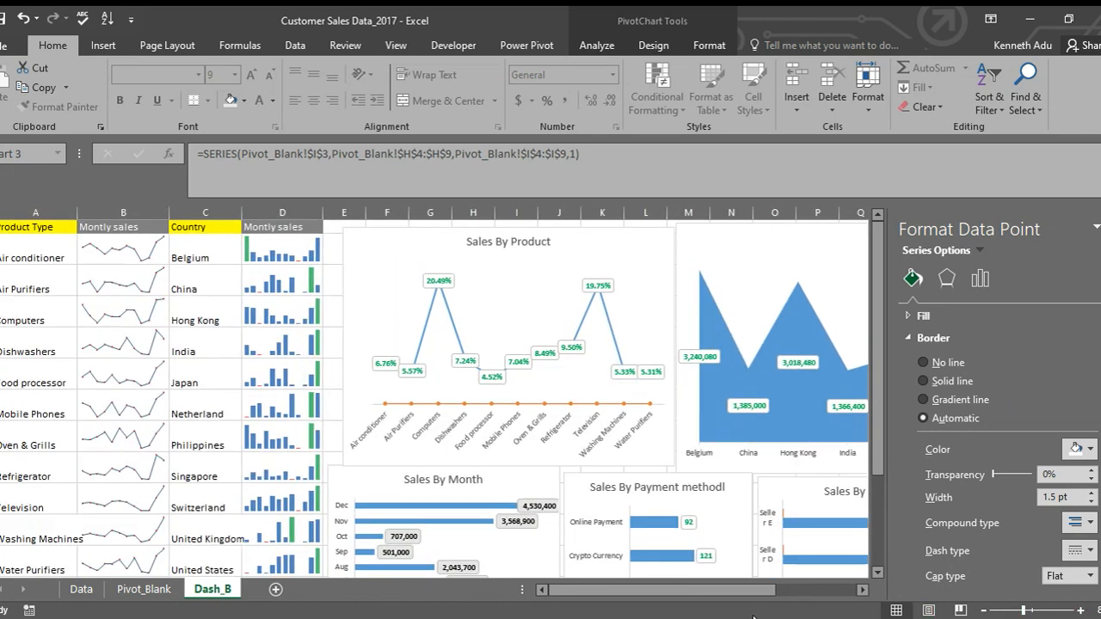
drag(737, 590, 800, 558)
scroll(804, 516, down, 3)
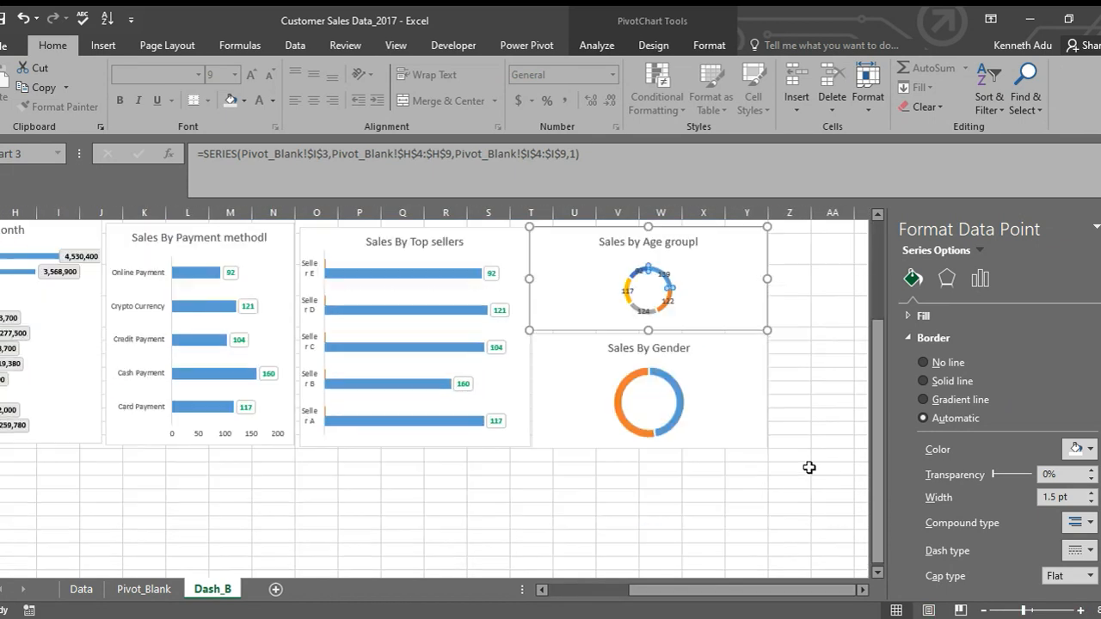
scroll(808, 466, up, 3)
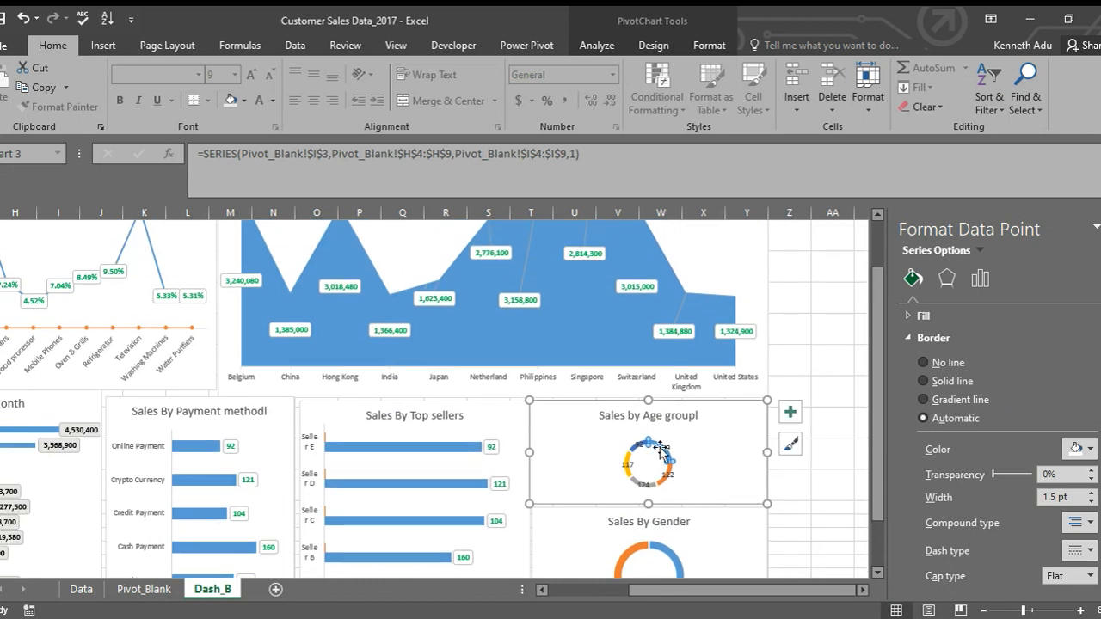
click(662, 447)
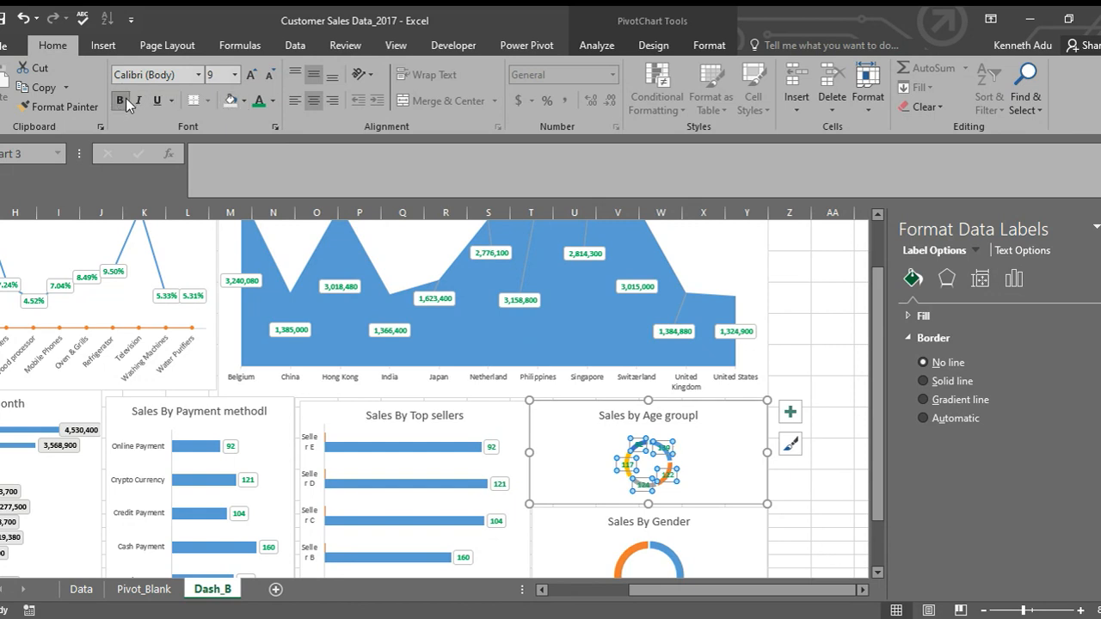
Step: Try including the category name and the series name in the Sales by Age group data labels
click(664, 443)
click(640, 448)
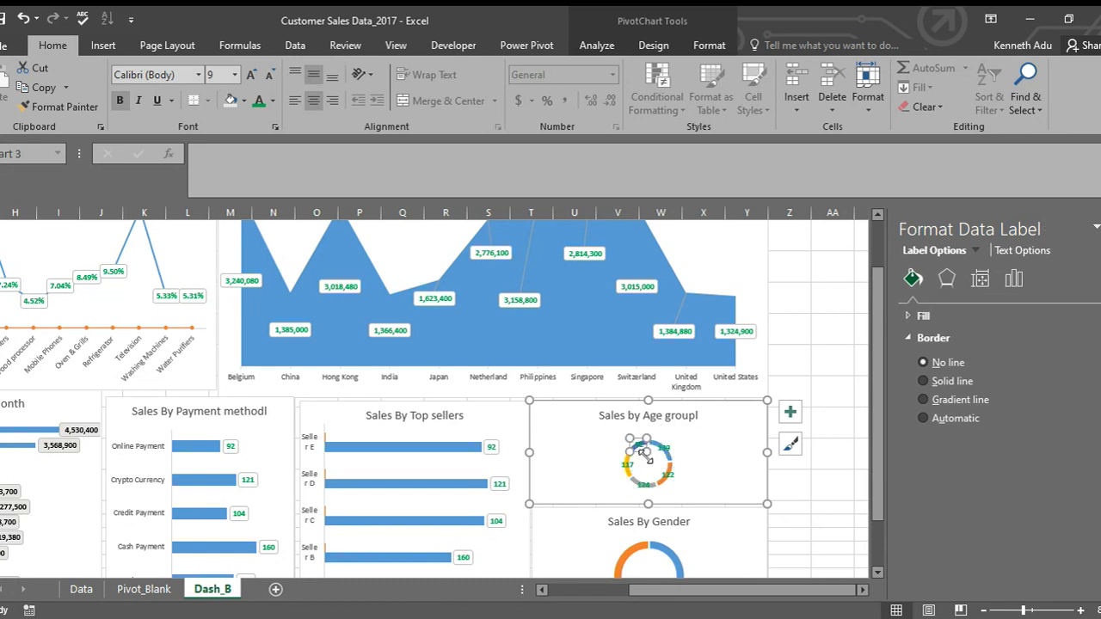
click(684, 476)
click(663, 450)
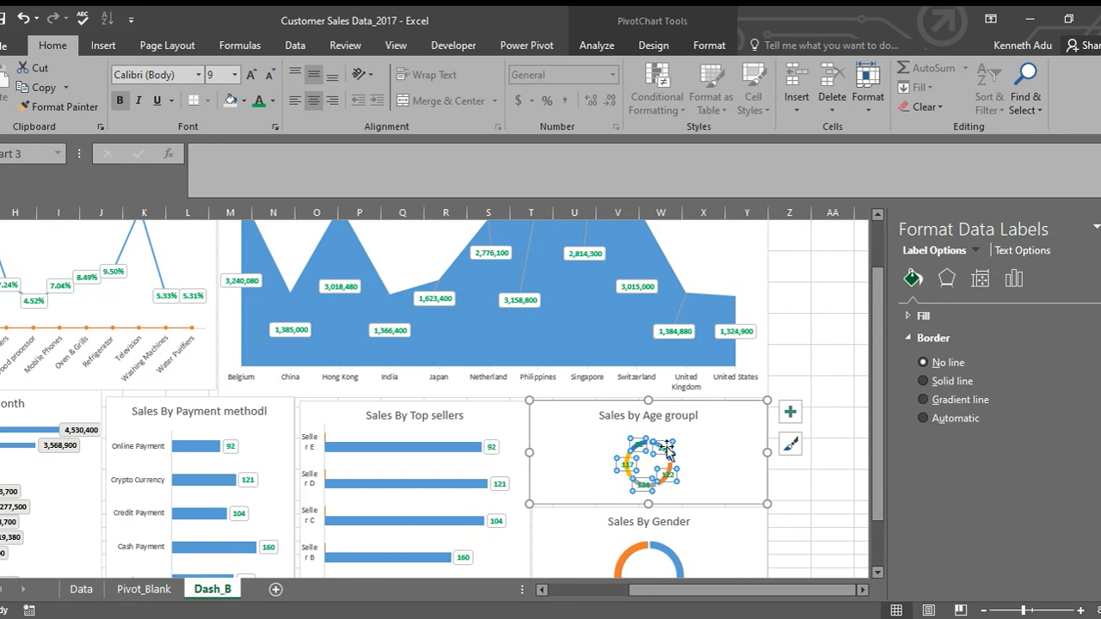
click(1021, 286)
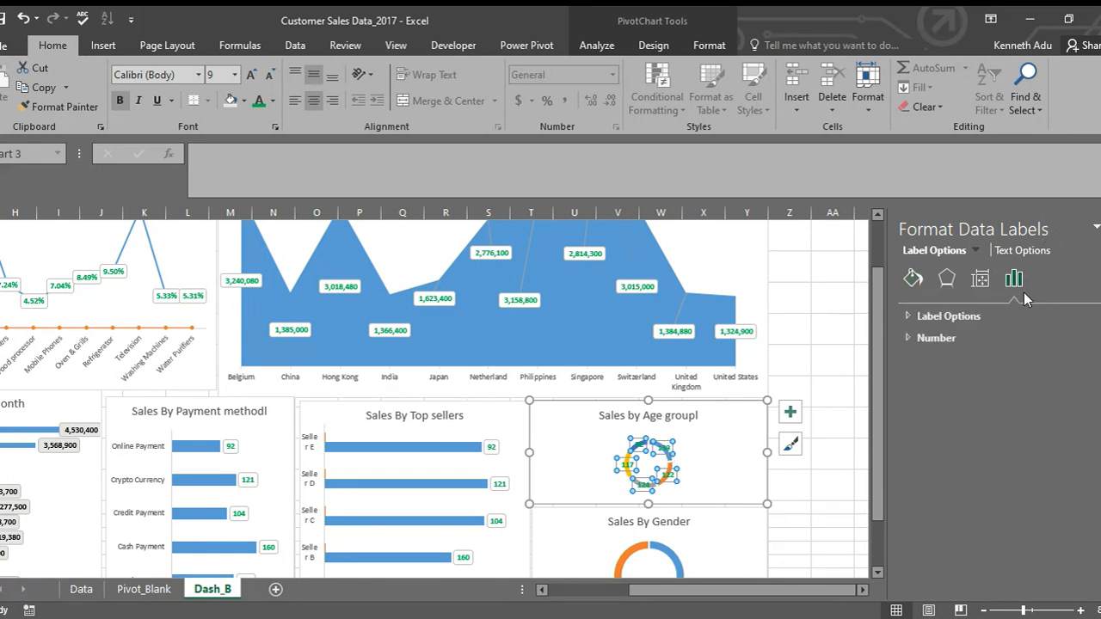
click(945, 318)
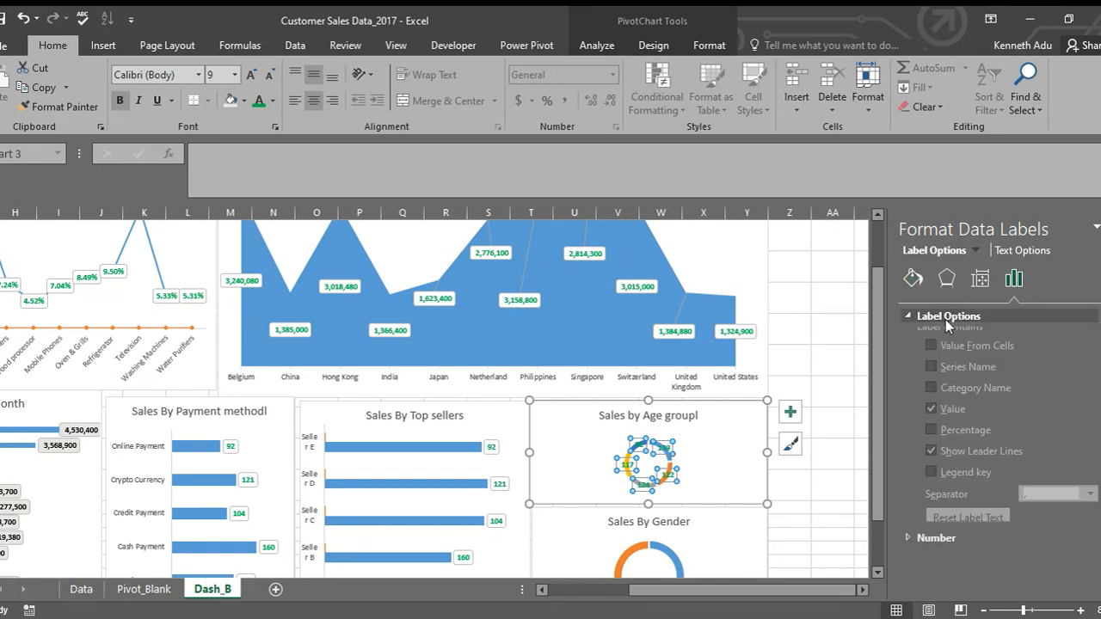
click(931, 396)
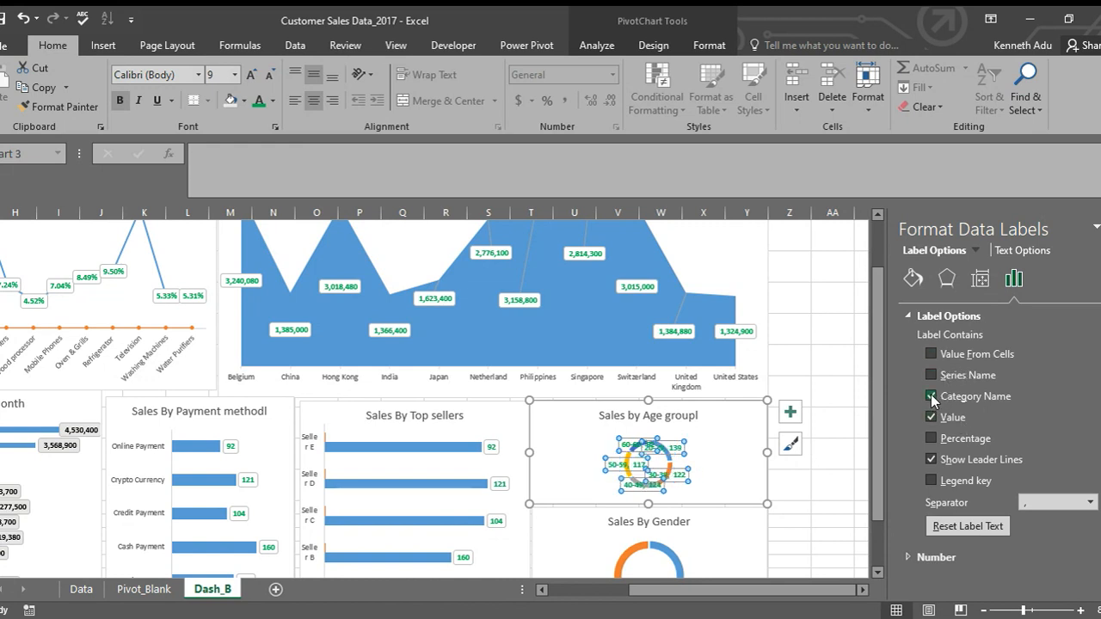
click(931, 396)
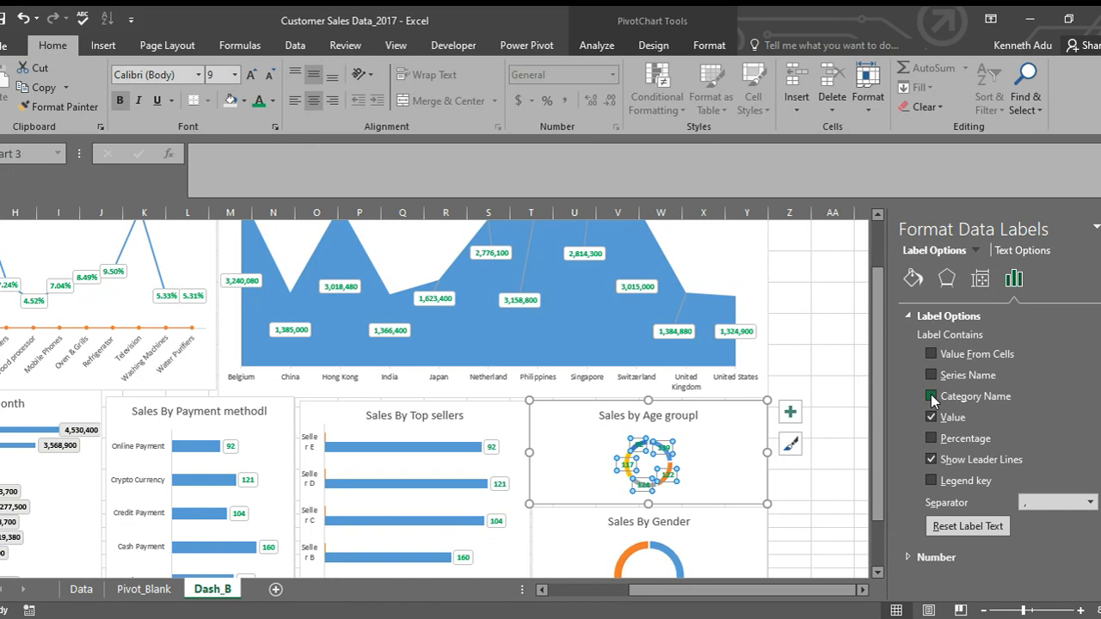
click(930, 375)
click(931, 375)
Step: Replace the value in the Sales by Age group labels with values from cells, using the five age group counts on Pivot_Blank
click(932, 418)
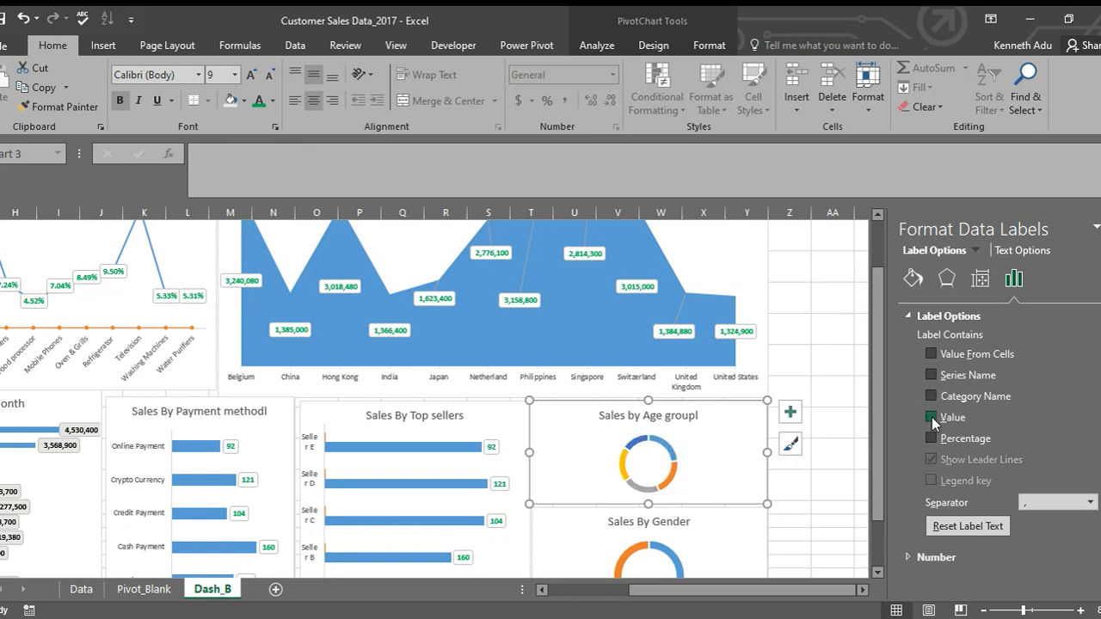
click(930, 353)
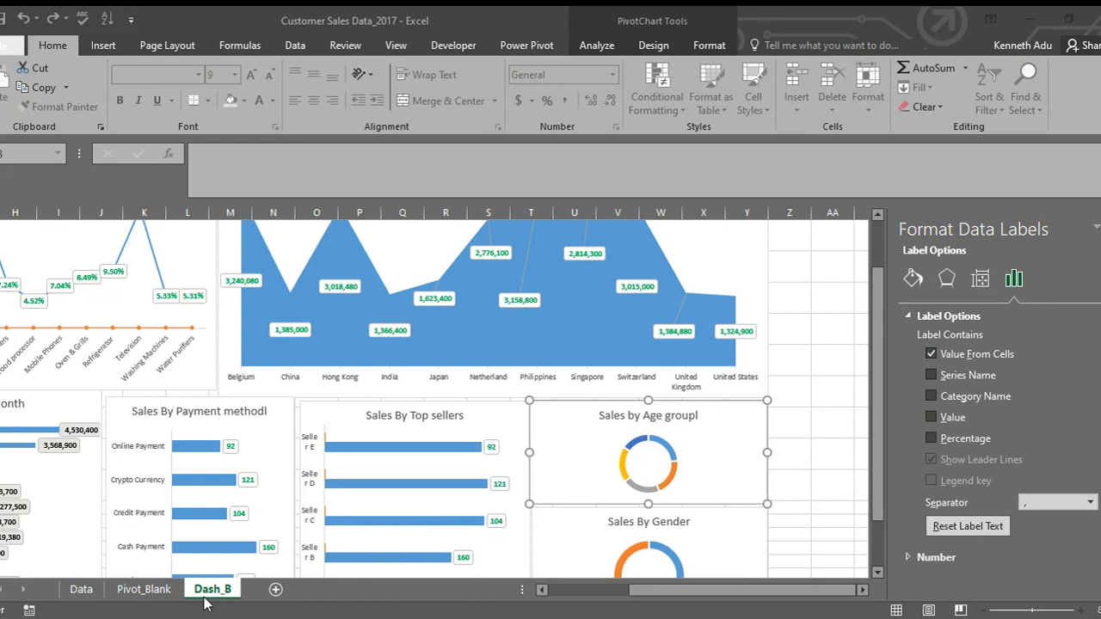
click(155, 590)
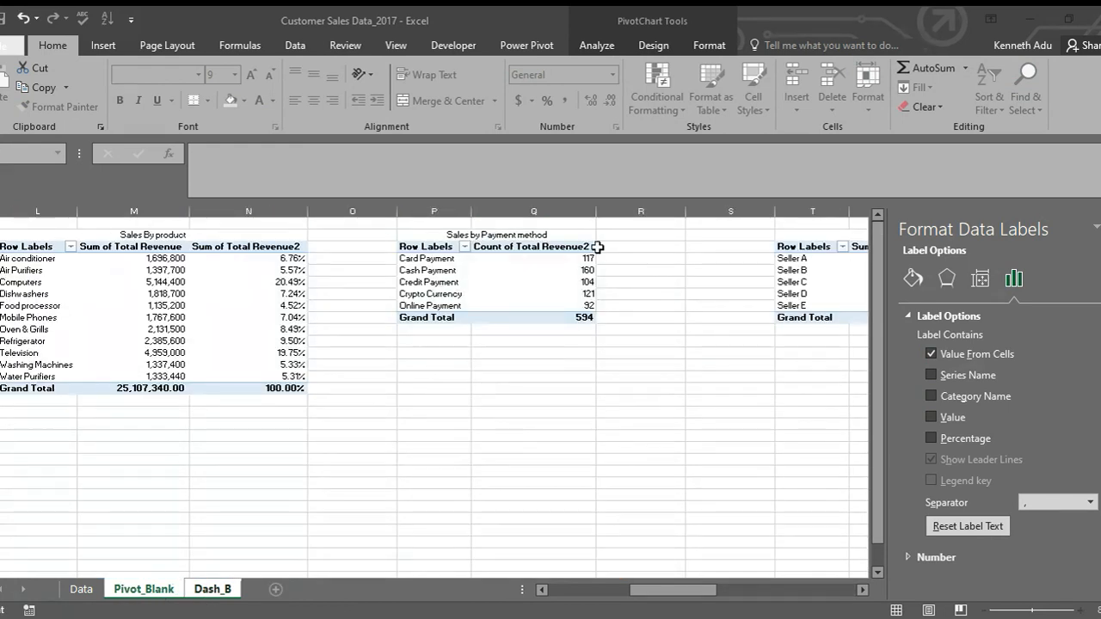
drag(680, 590, 619, 560)
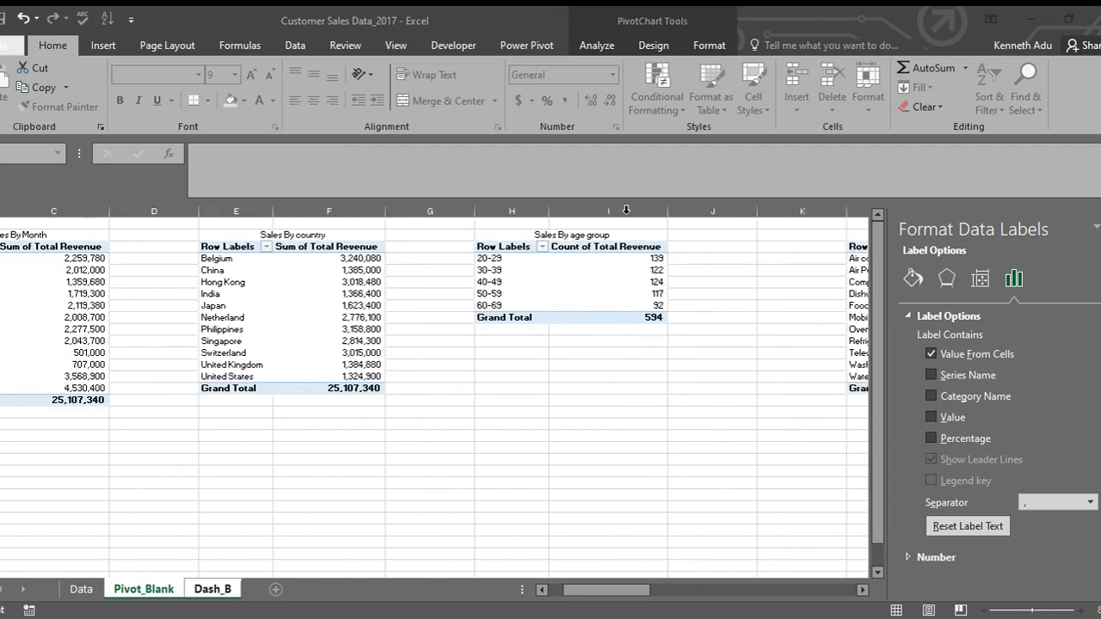
drag(656, 256, 658, 306)
key(Return)
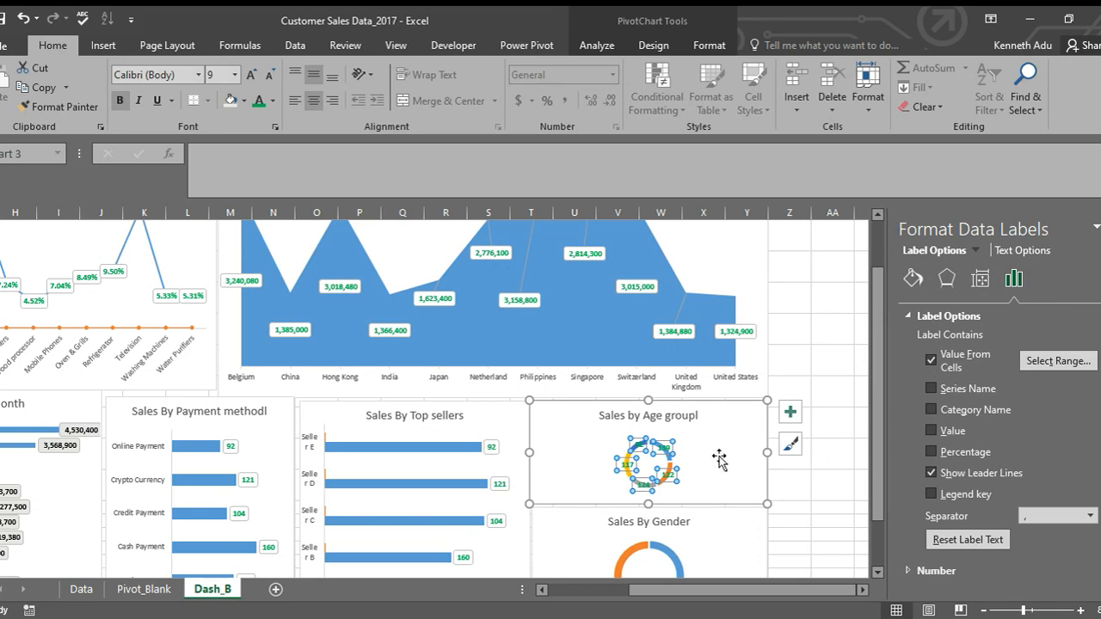
click(979, 278)
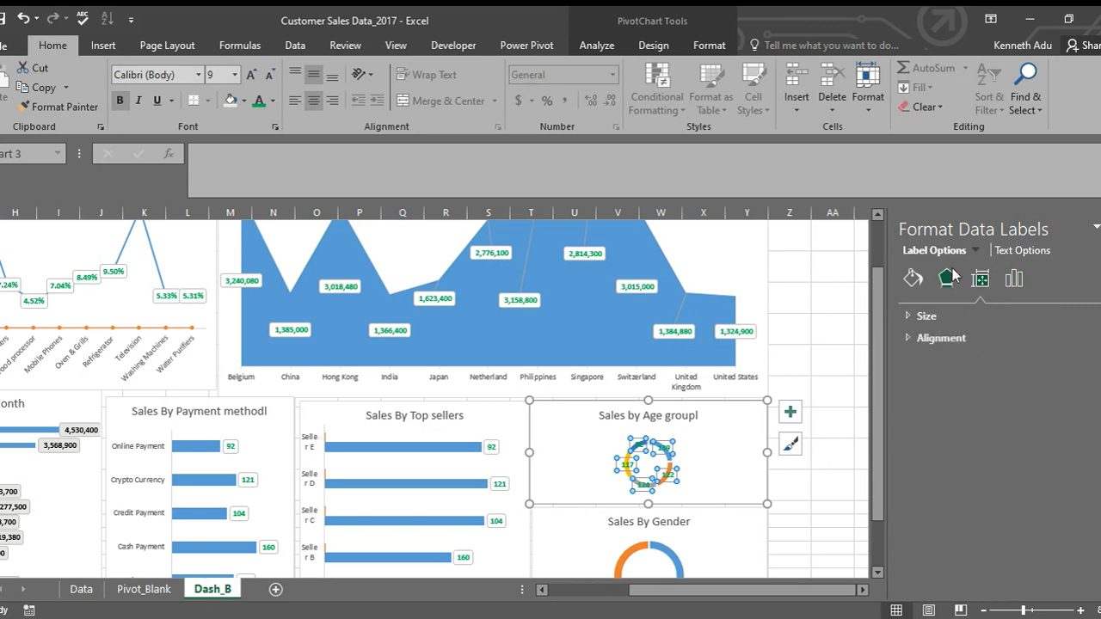
click(946, 277)
click(912, 278)
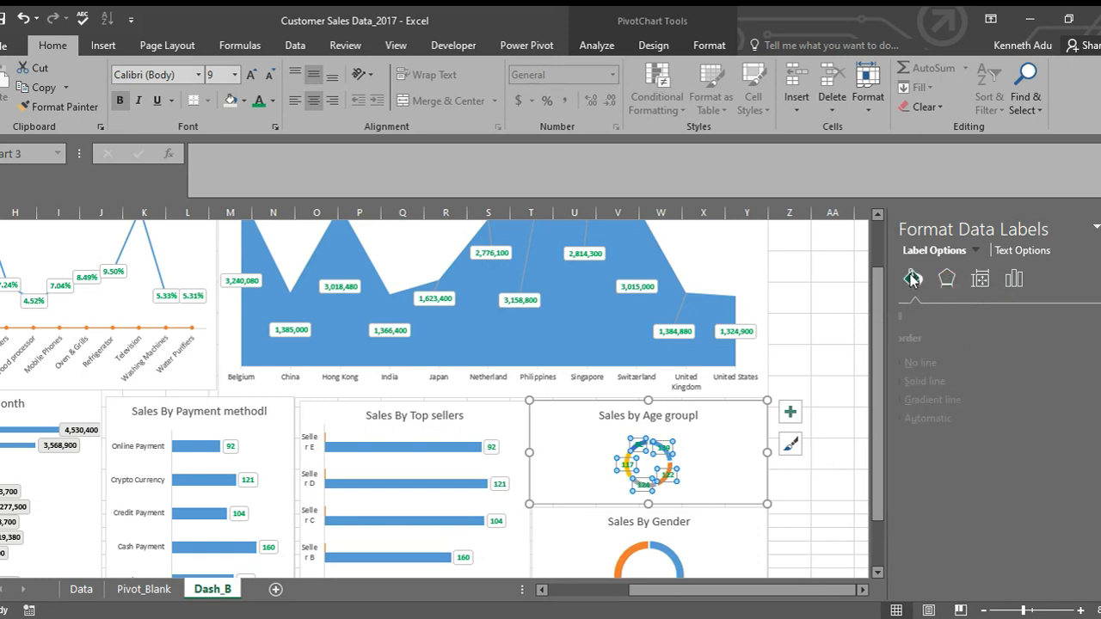
click(950, 281)
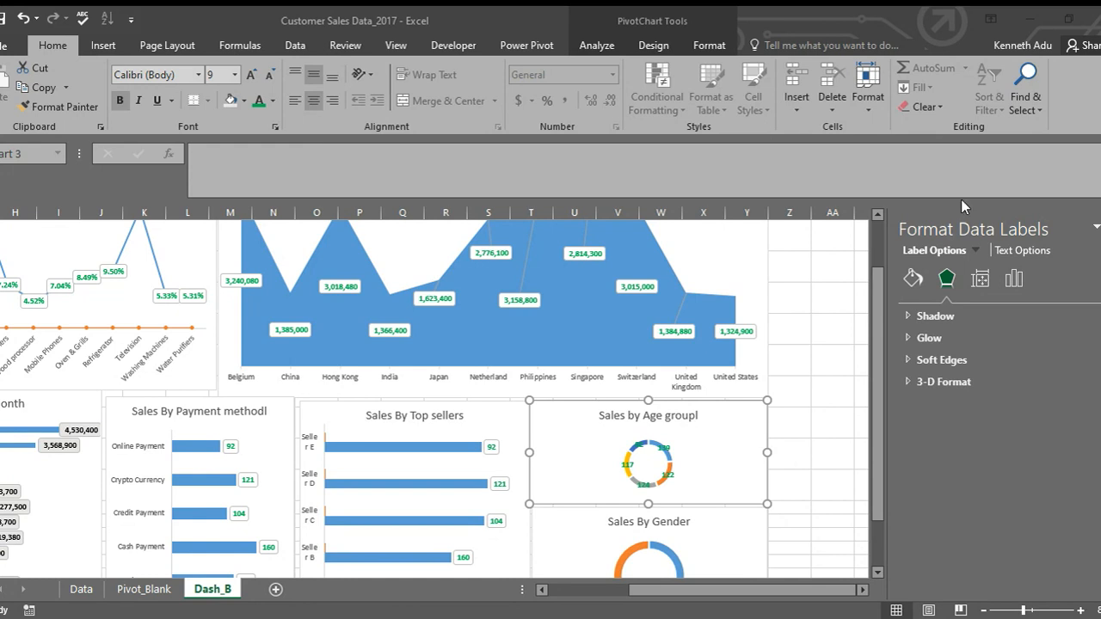
click(787, 392)
click(695, 443)
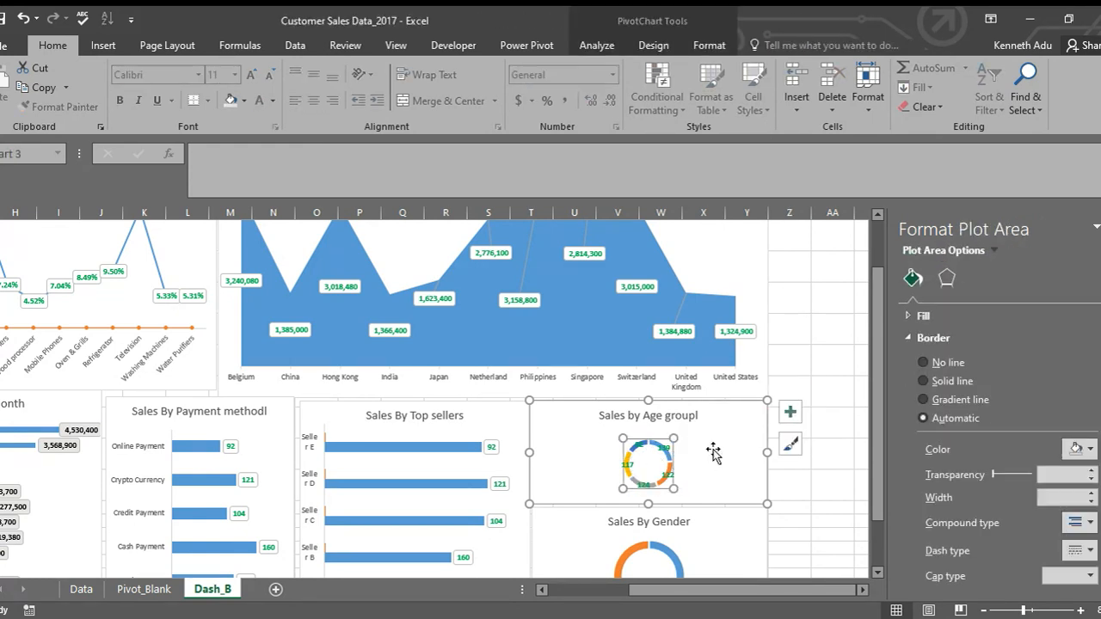
click(655, 501)
scroll(656, 503, down, 6)
scroll(720, 324, up, 6)
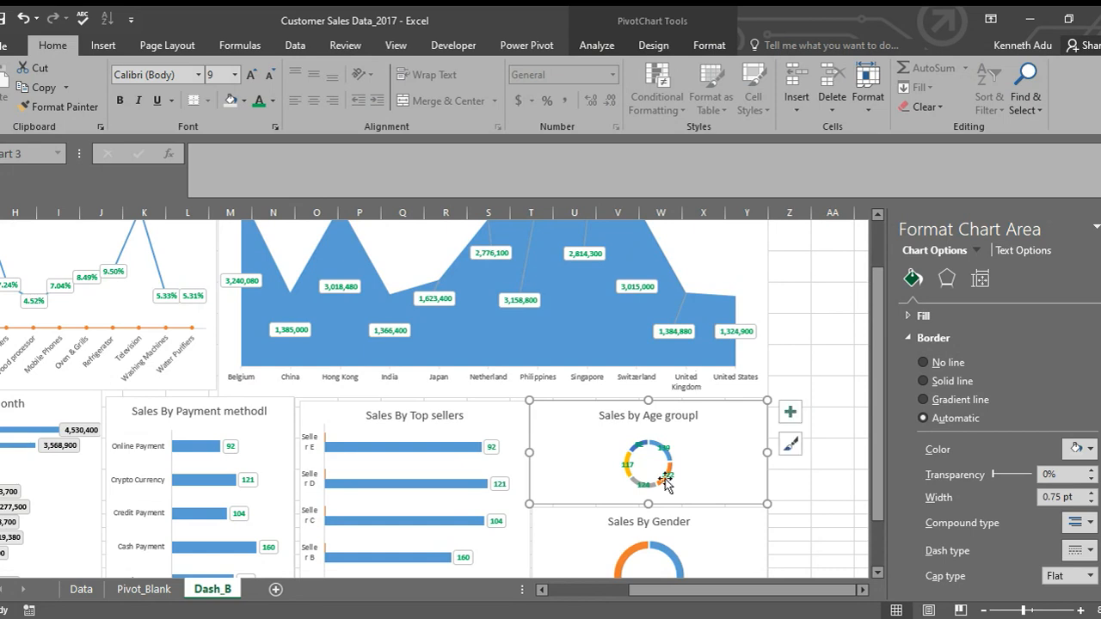
scroll(667, 484, down, 4)
Step: Compare the doughnut series options of the Sales by Age group and Sales By Gender charts
click(679, 378)
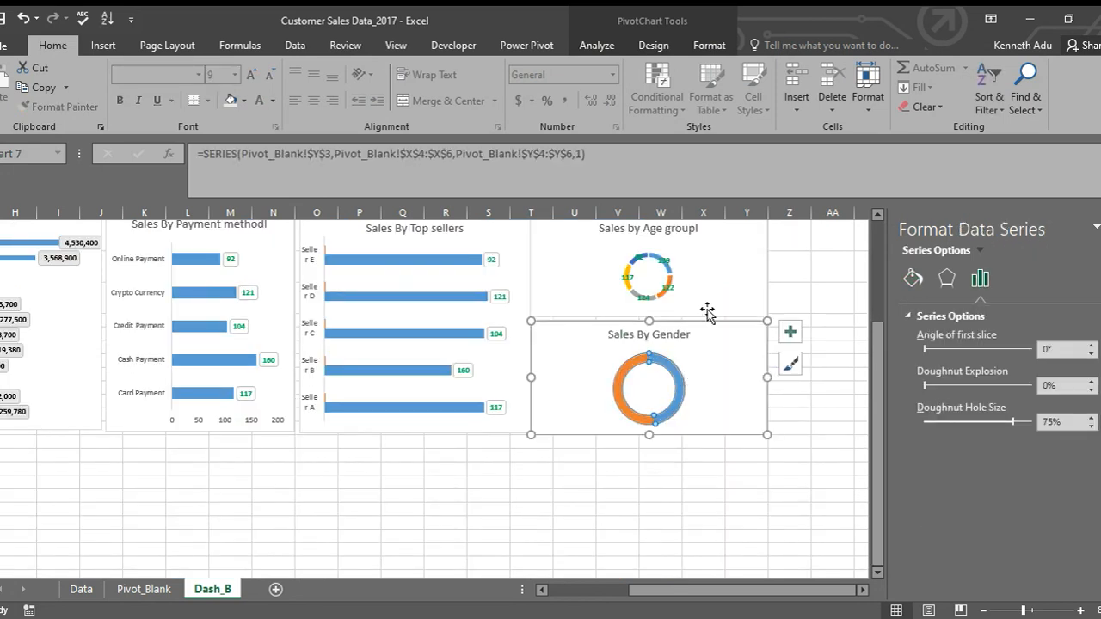
click(711, 272)
click(669, 272)
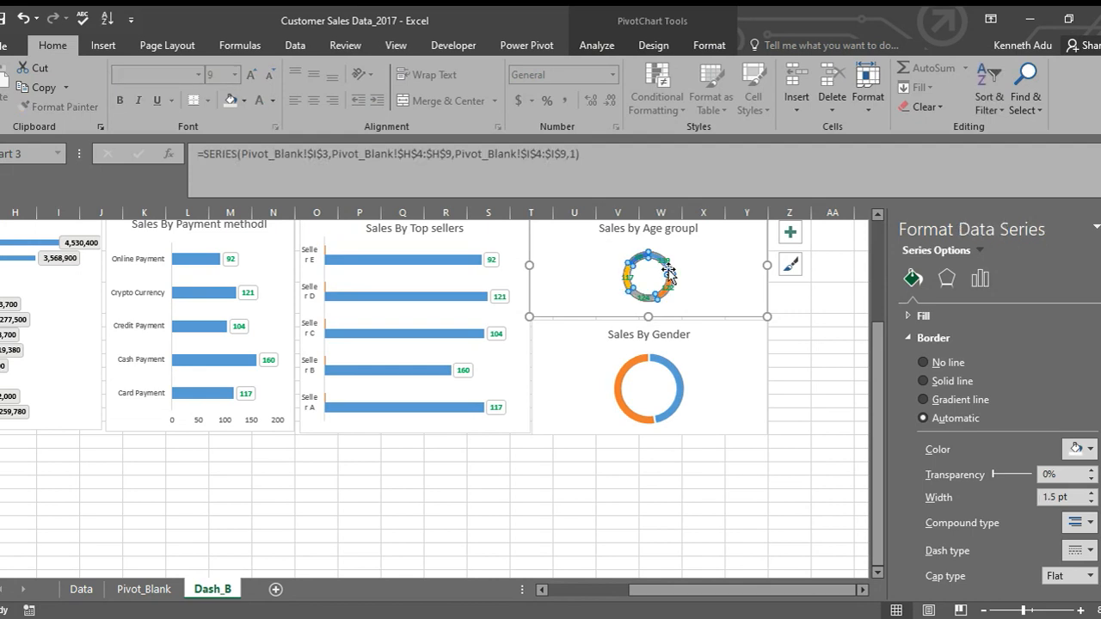
click(666, 384)
click(677, 368)
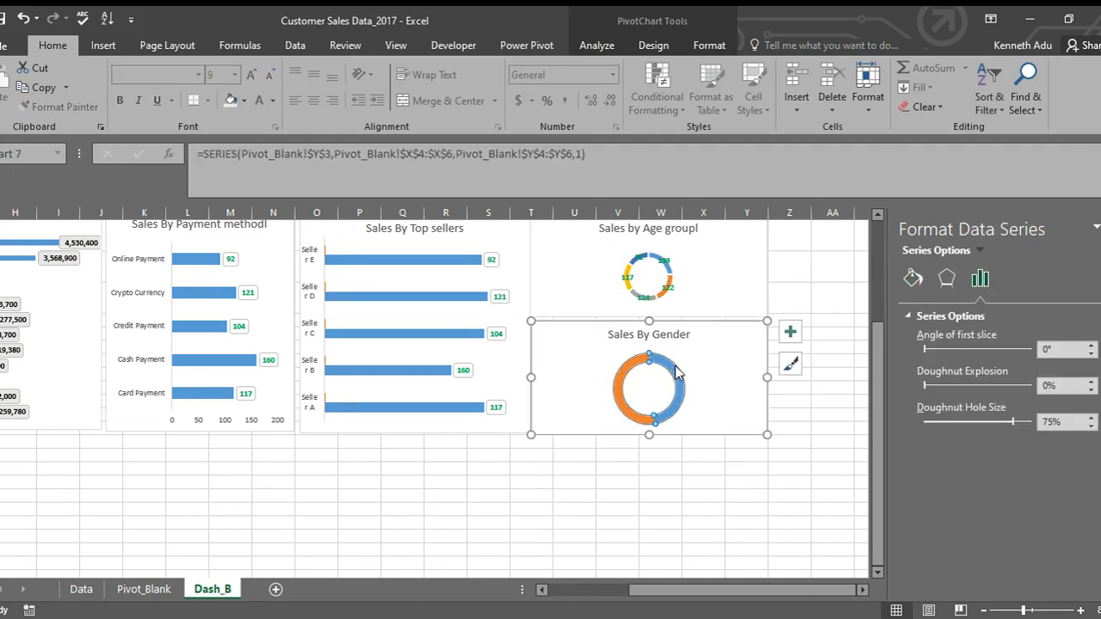
click(670, 272)
click(670, 272)
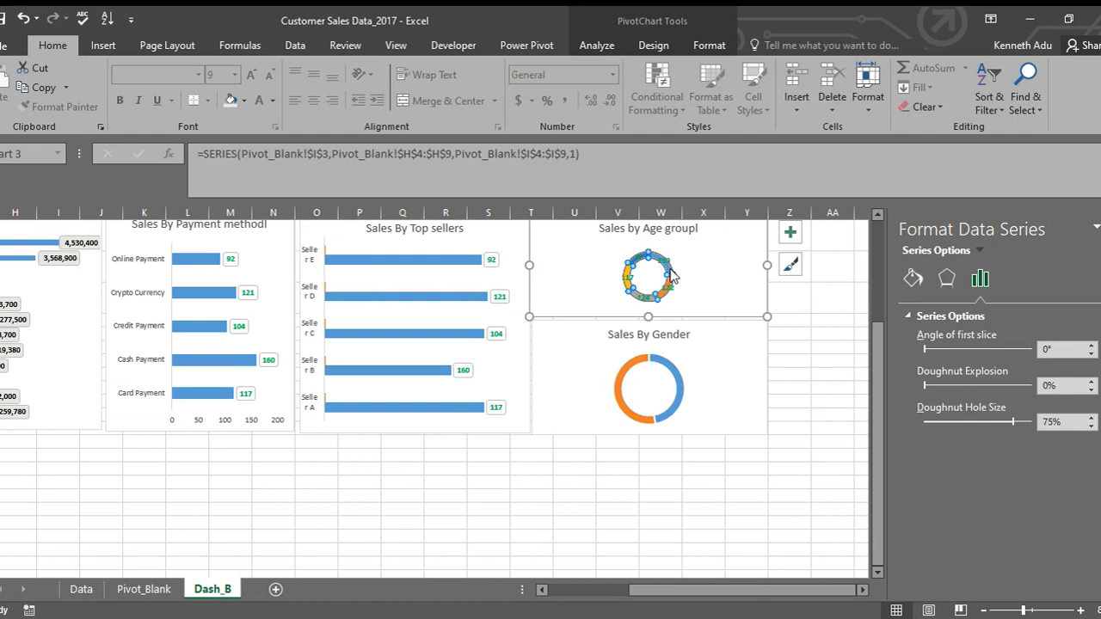
click(670, 272)
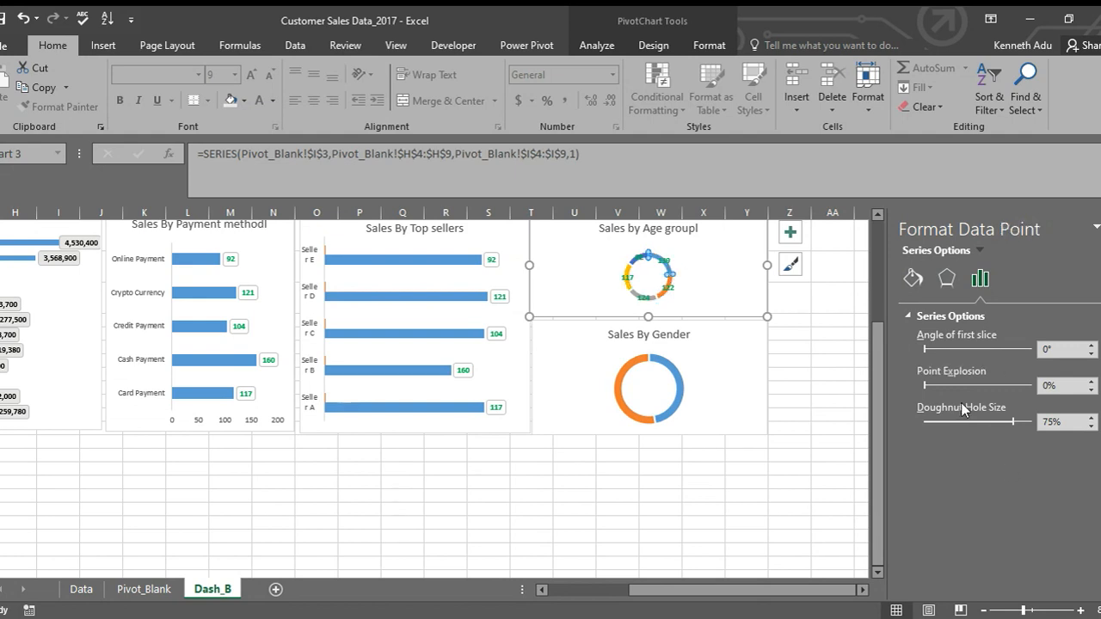
click(647, 277)
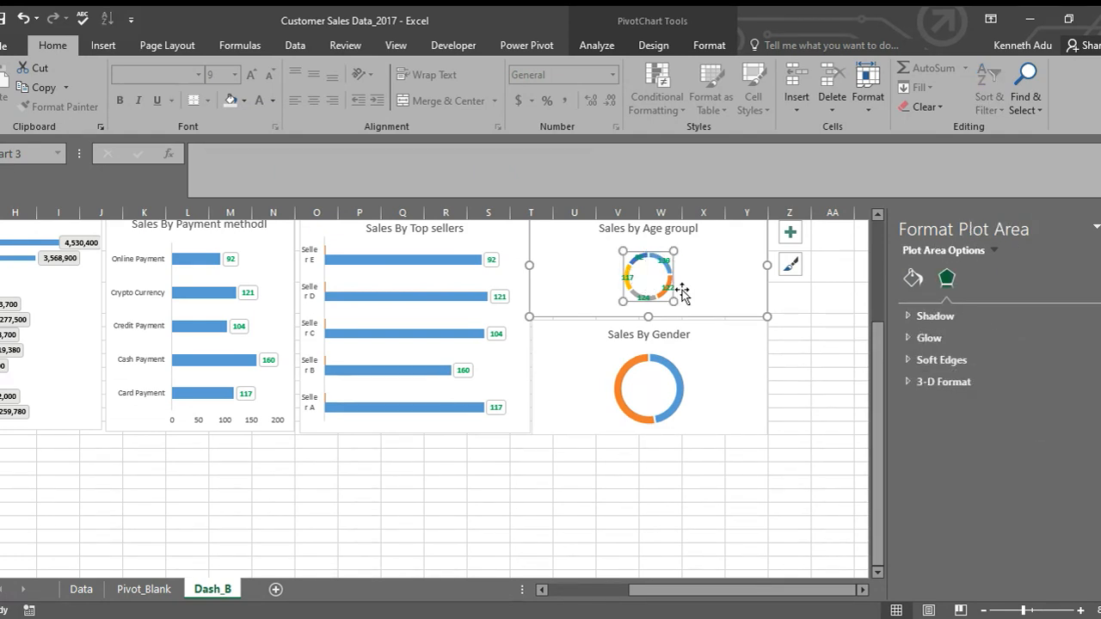
click(710, 279)
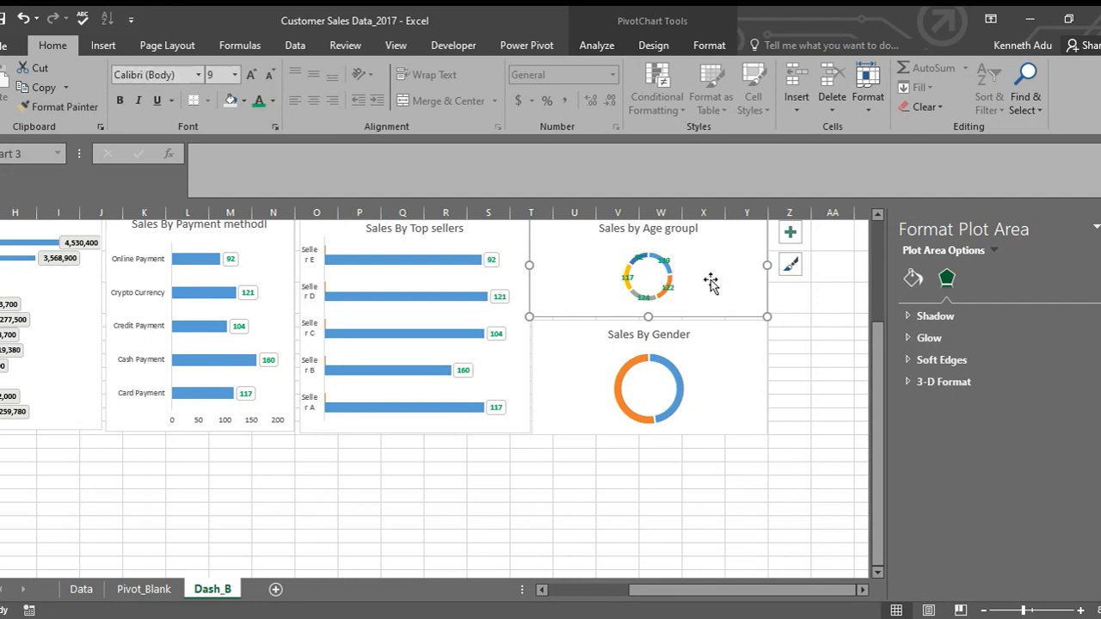
Step: Set the doughnut hole size of the Sales by Age group chart to 50%
click(671, 272)
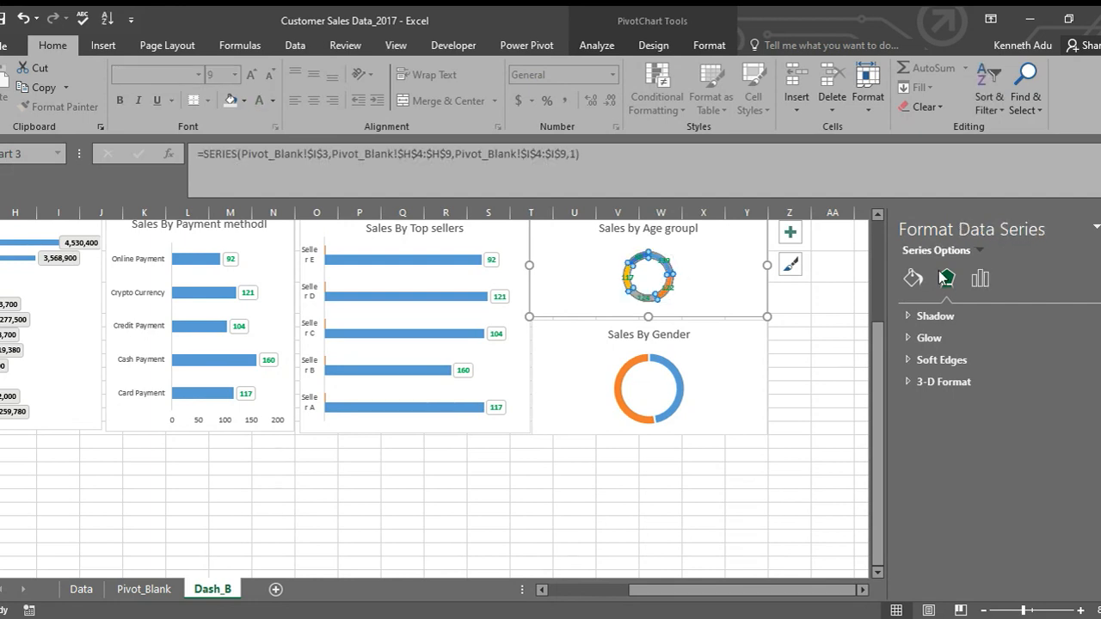
click(979, 278)
click(1053, 422)
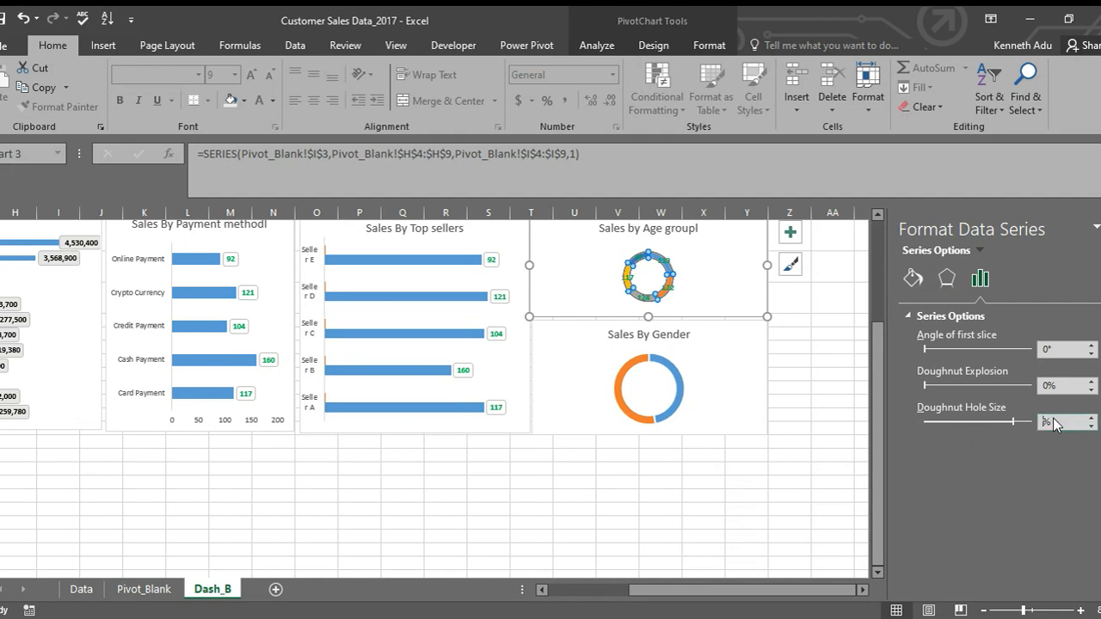
text(50)
key(Return)
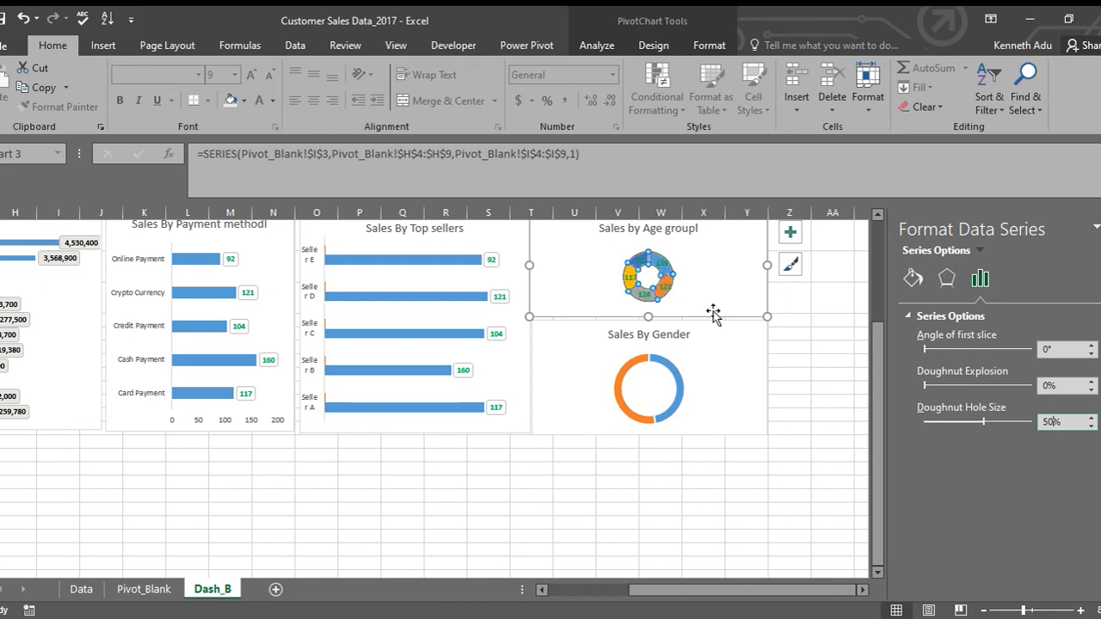
Step: Move the Sales by Age group data labels off the ring so each sits outside its slice
click(707, 285)
click(663, 267)
click(702, 270)
click(654, 267)
drag(664, 263, 680, 296)
click(664, 286)
click(667, 245)
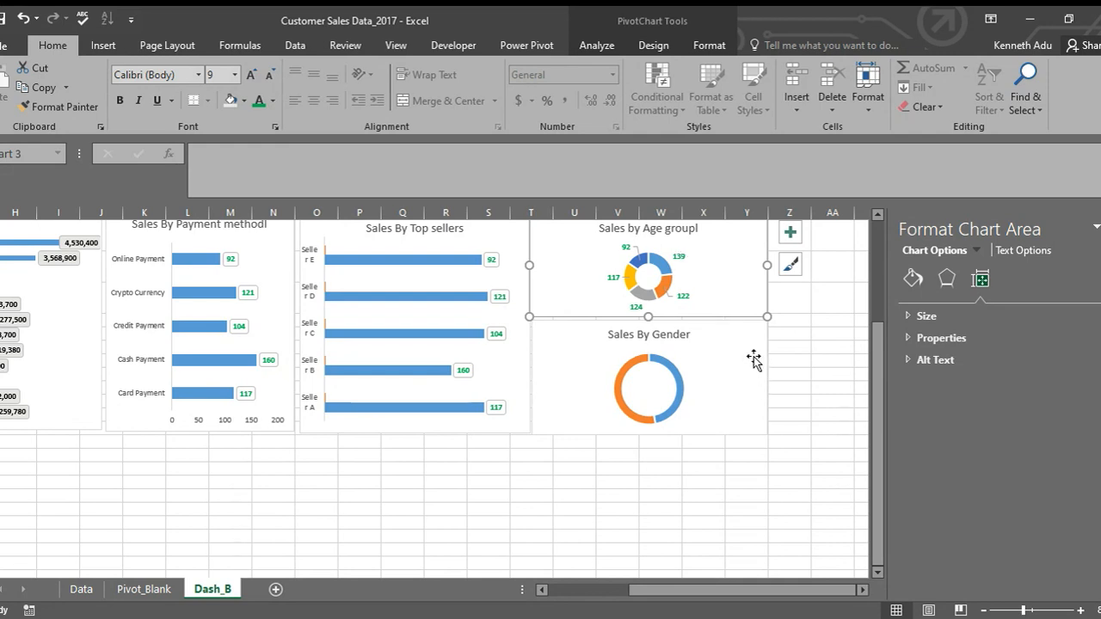
Step: Set the Sales By Gender doughnut's hole size to 50% and its explosion to 18%
drag(662, 390, 667, 393)
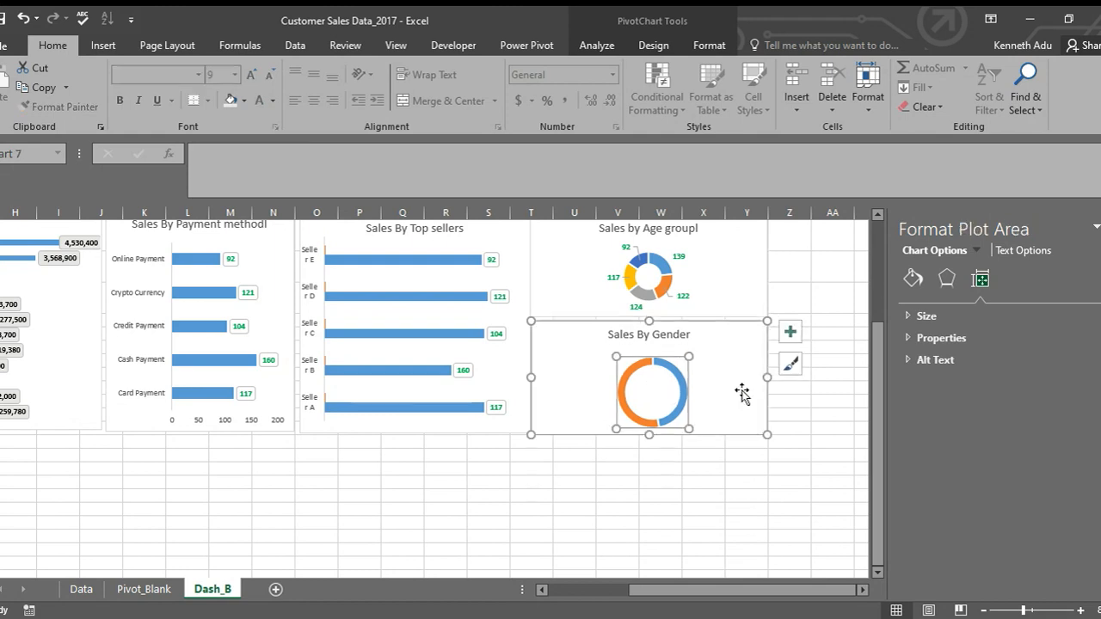
drag(733, 398, 731, 401)
click(654, 388)
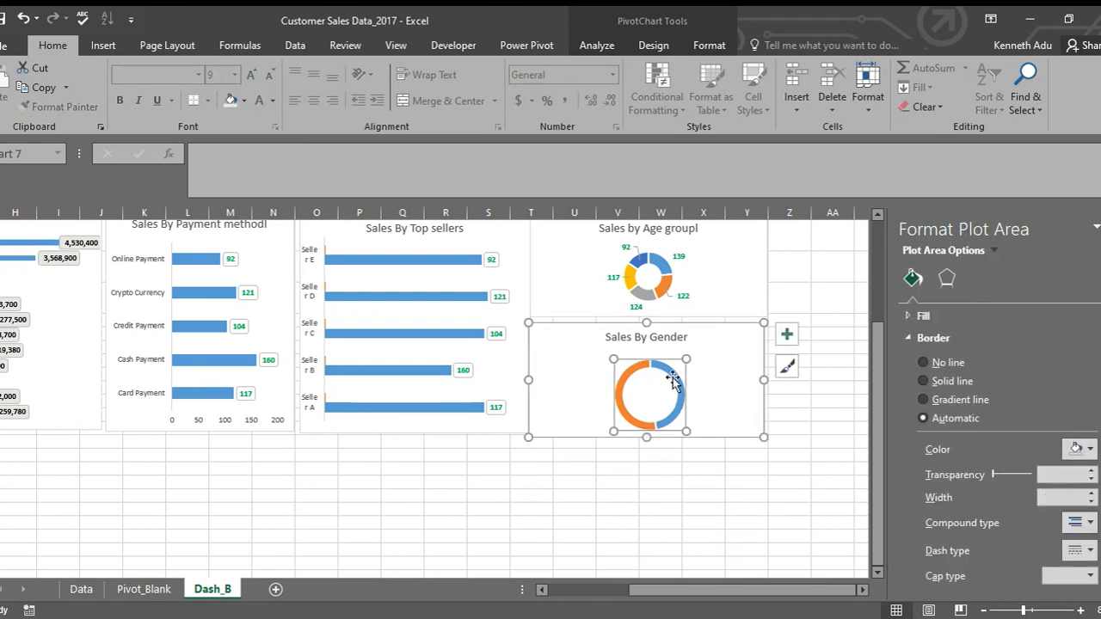
click(676, 376)
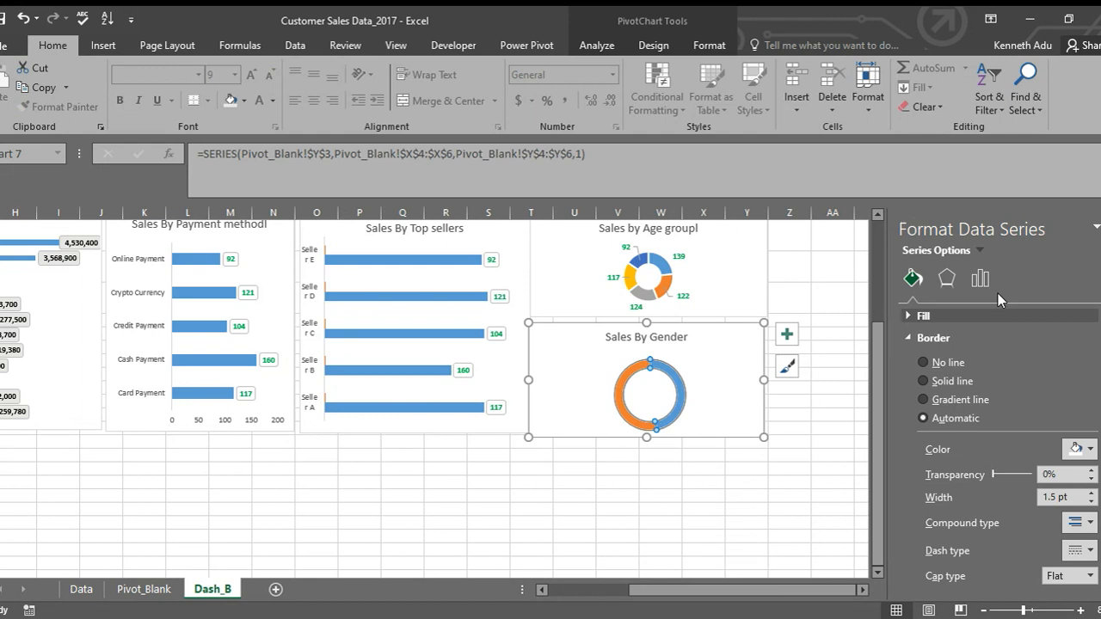
click(980, 278)
double_click(1054, 421)
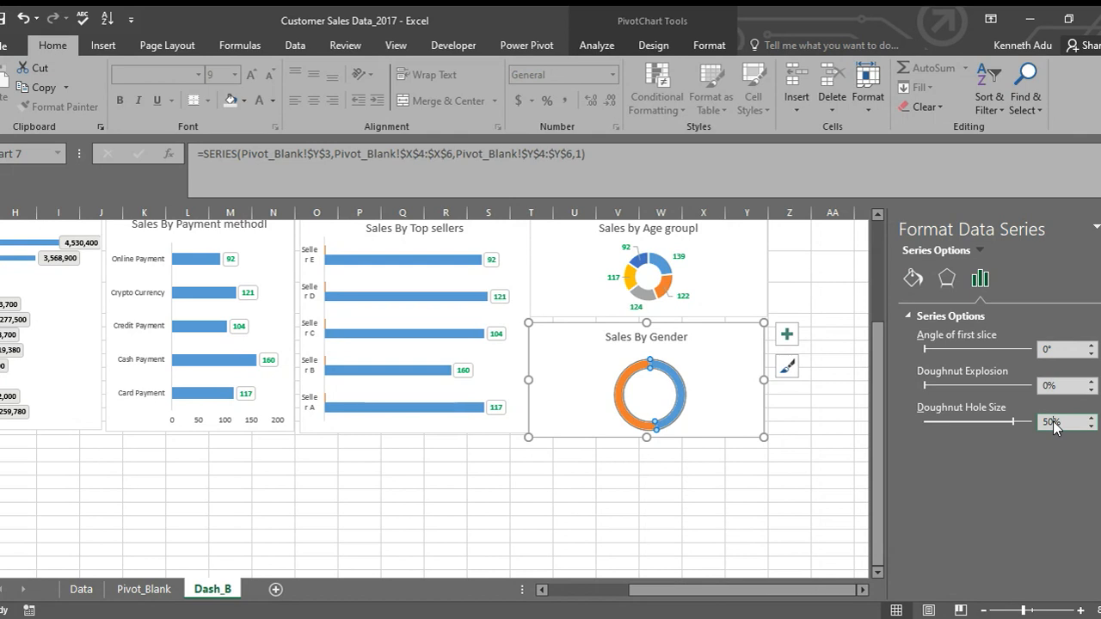
key(Return)
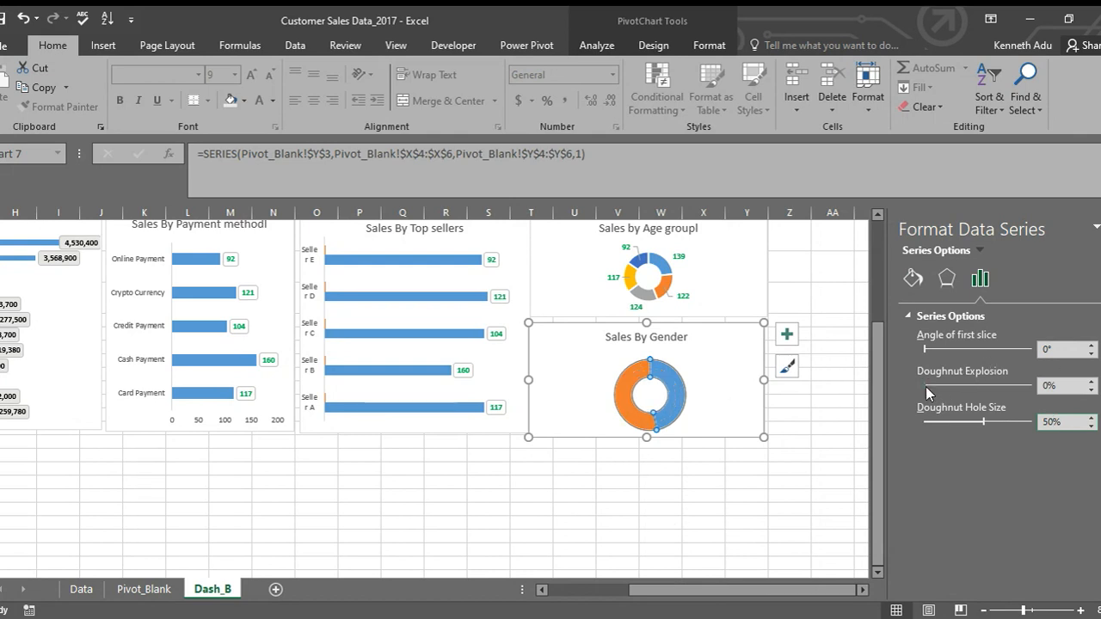
mouse_move(923, 384)
mouse_down()
mouse_move(956, 381)
mouse_move(932, 391)
mouse_up()
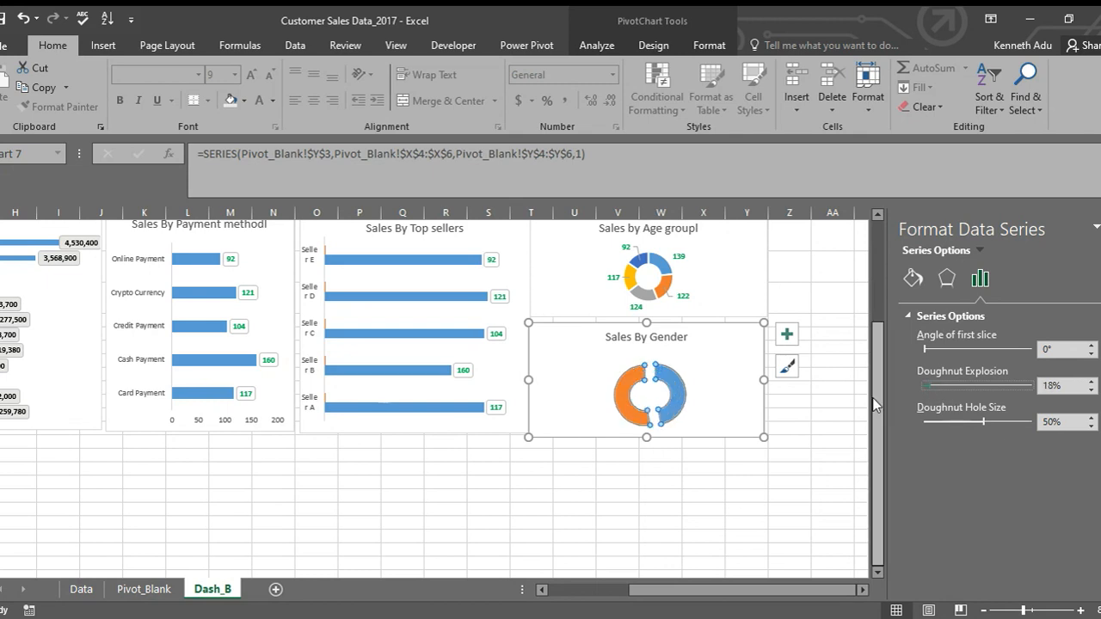
click(700, 386)
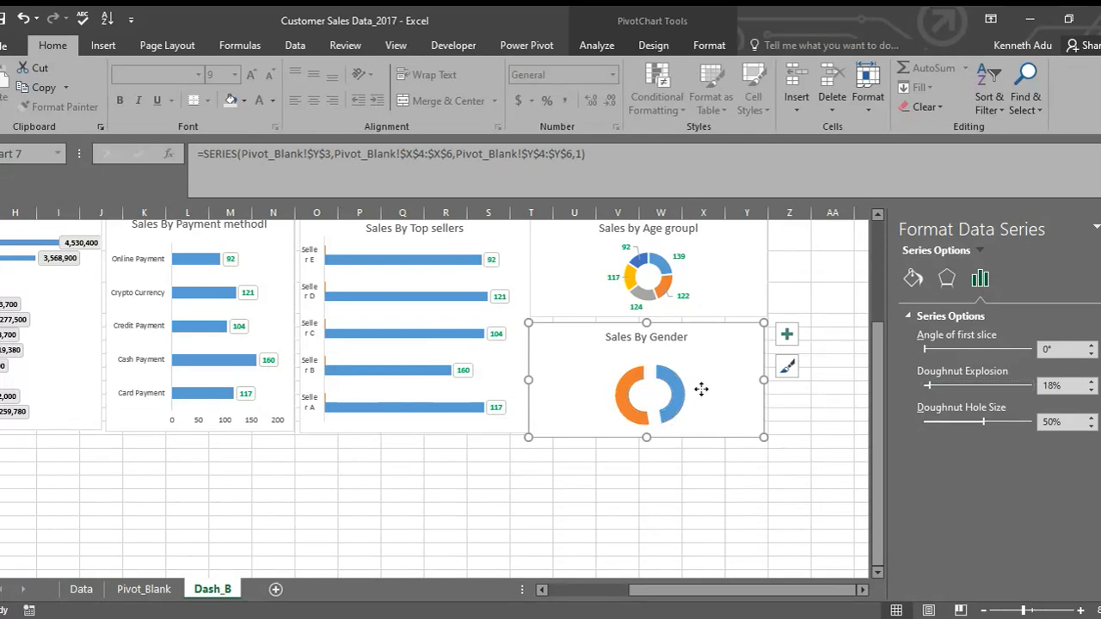
Step: Add data labels to the Sales By Gender doughnut series
click(682, 388)
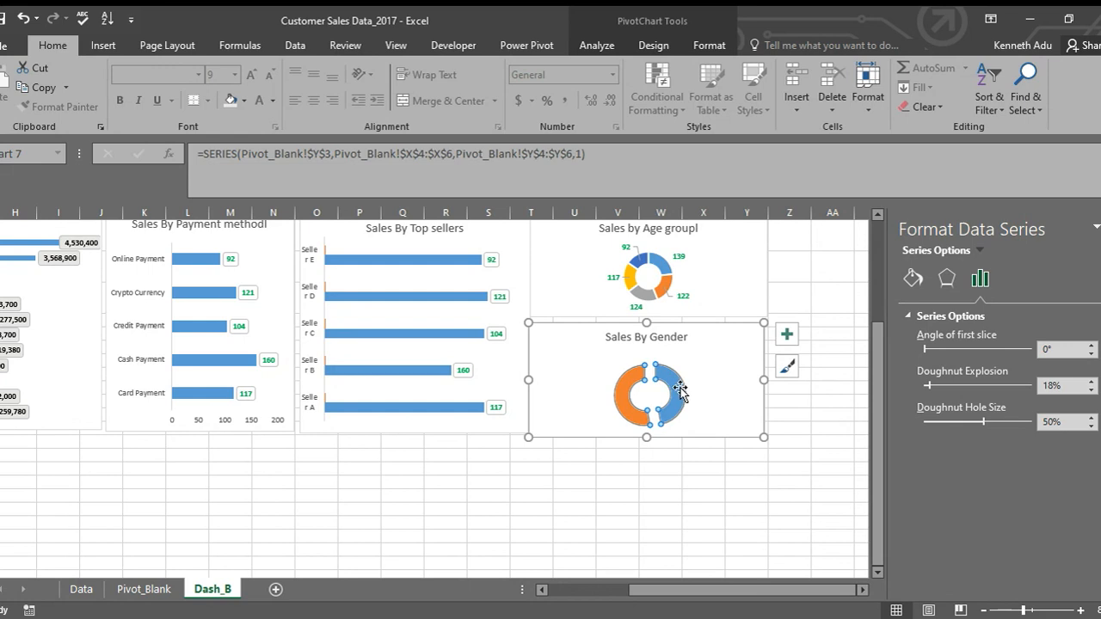
right_click(679, 392)
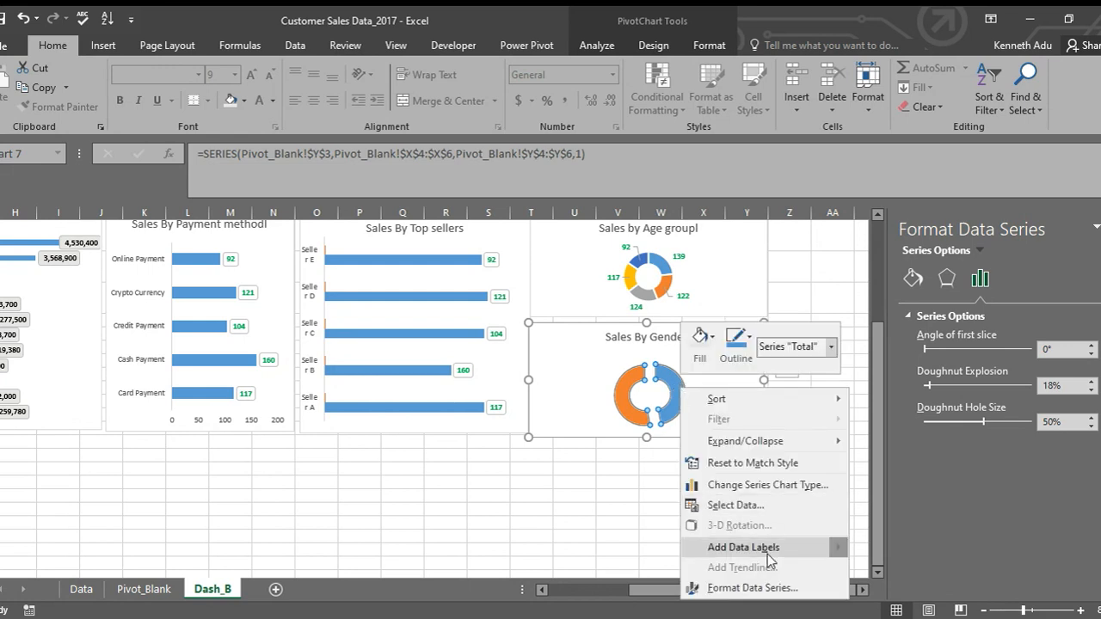
mouse_move(773, 550)
click(888, 542)
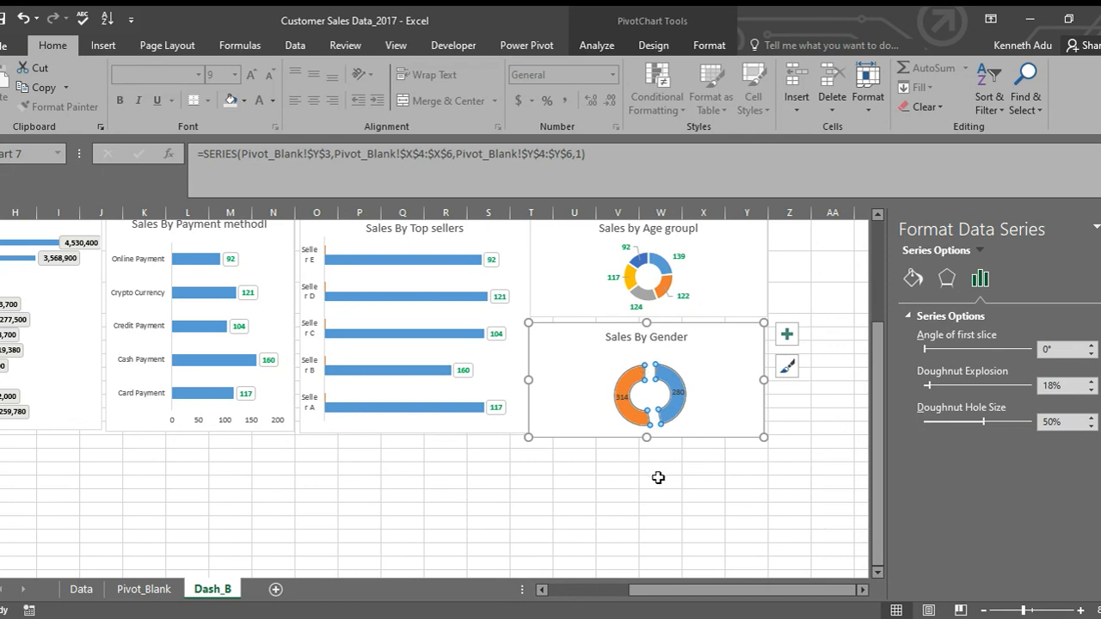
Step: Show percentages instead of values in the Sales By Gender data labels and format them as bold green text
right_click(678, 396)
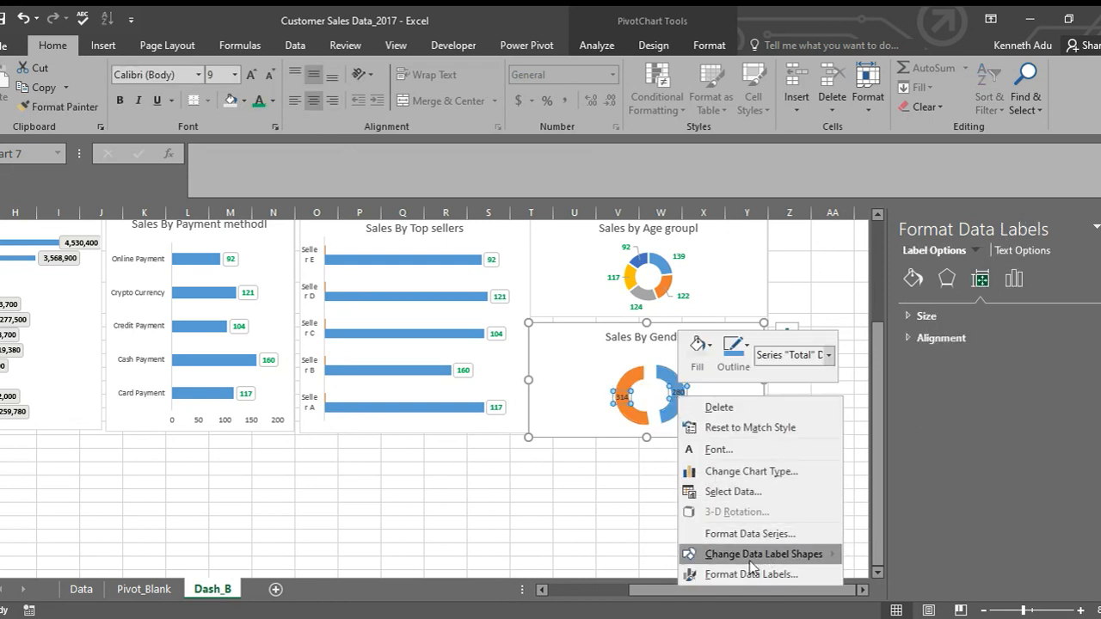
click(748, 533)
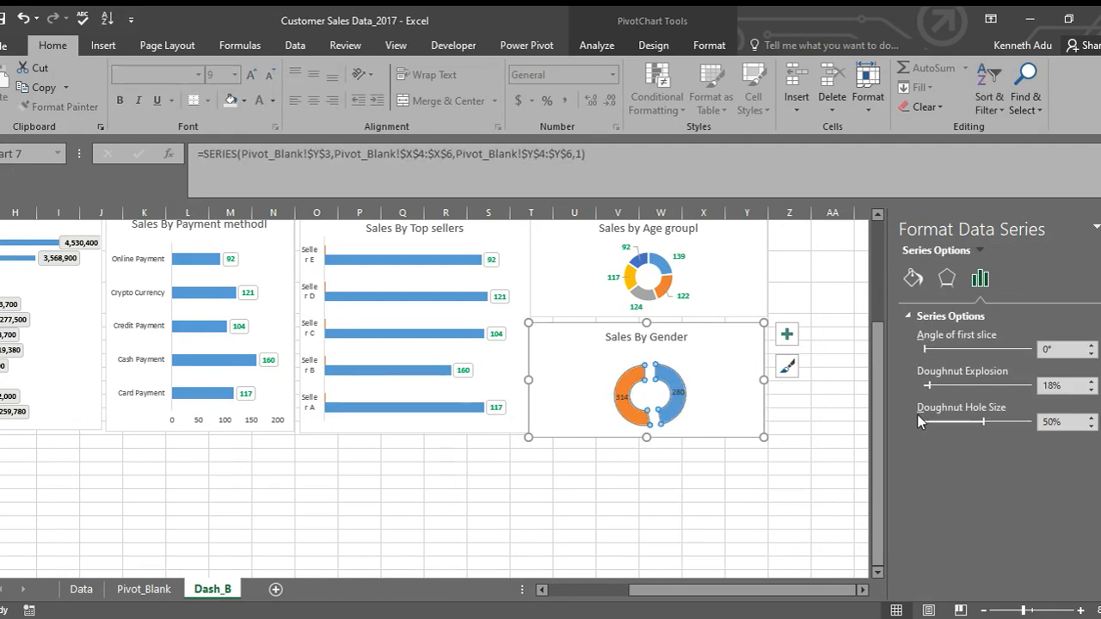
right_click(678, 388)
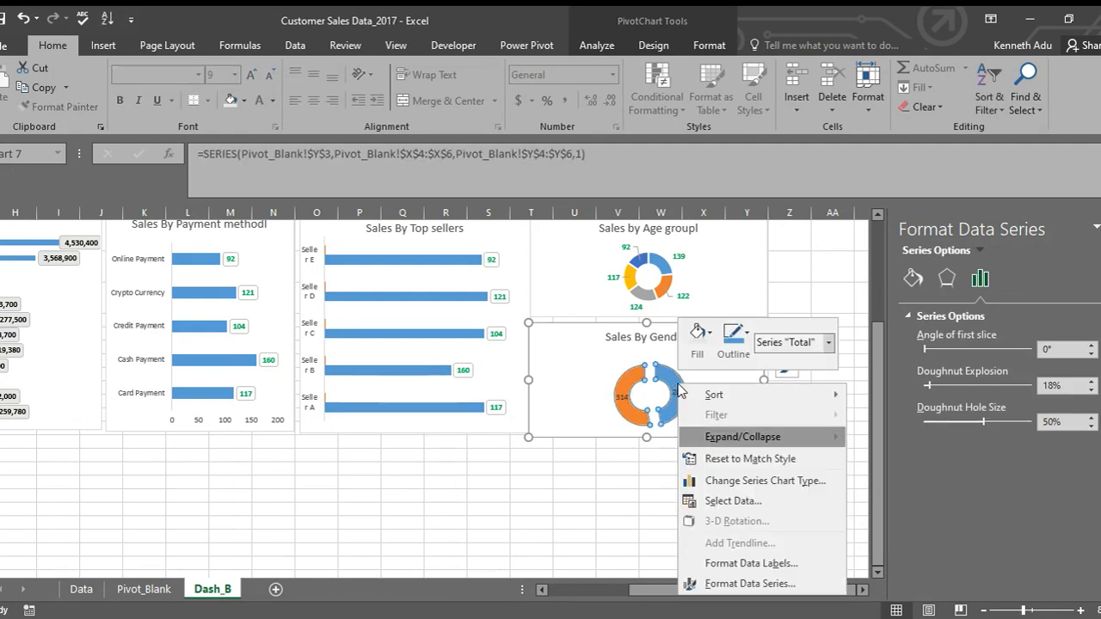
click(774, 563)
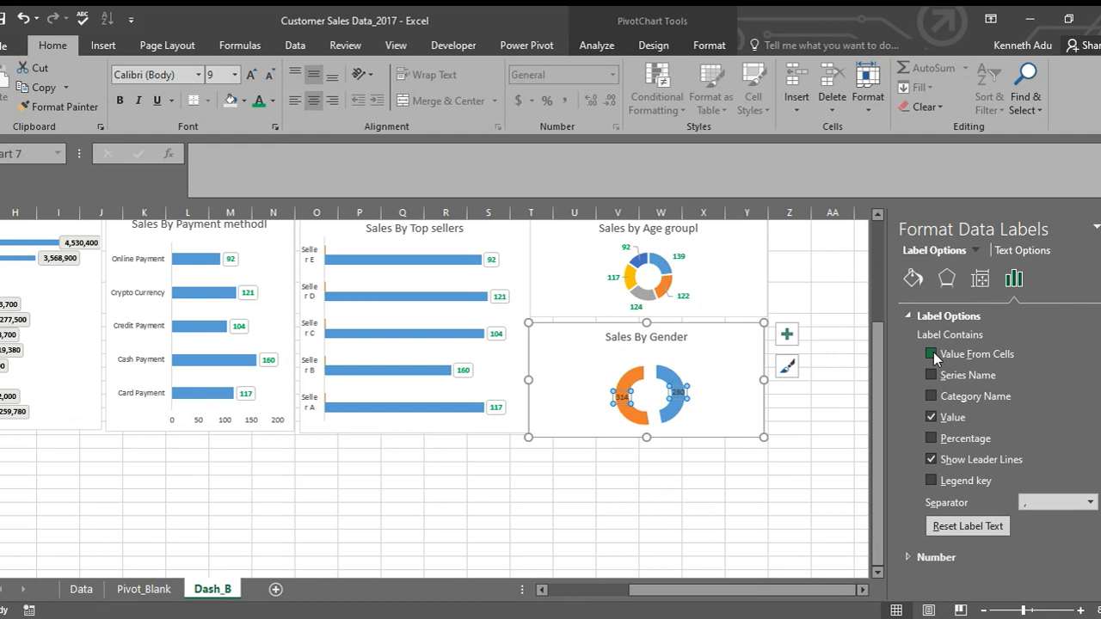
click(931, 438)
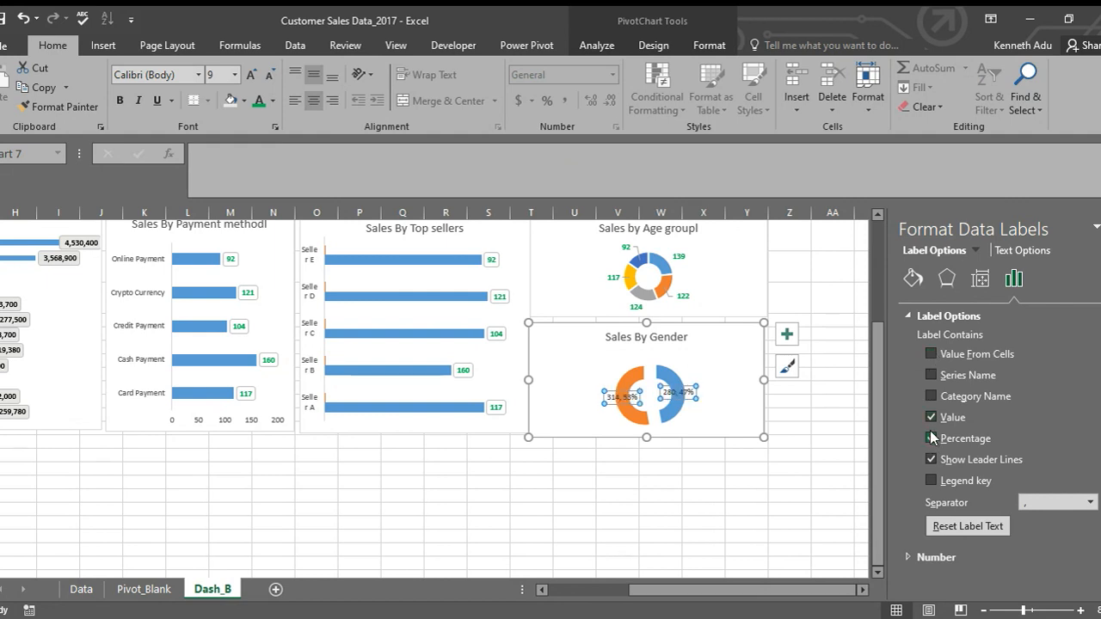
click(930, 418)
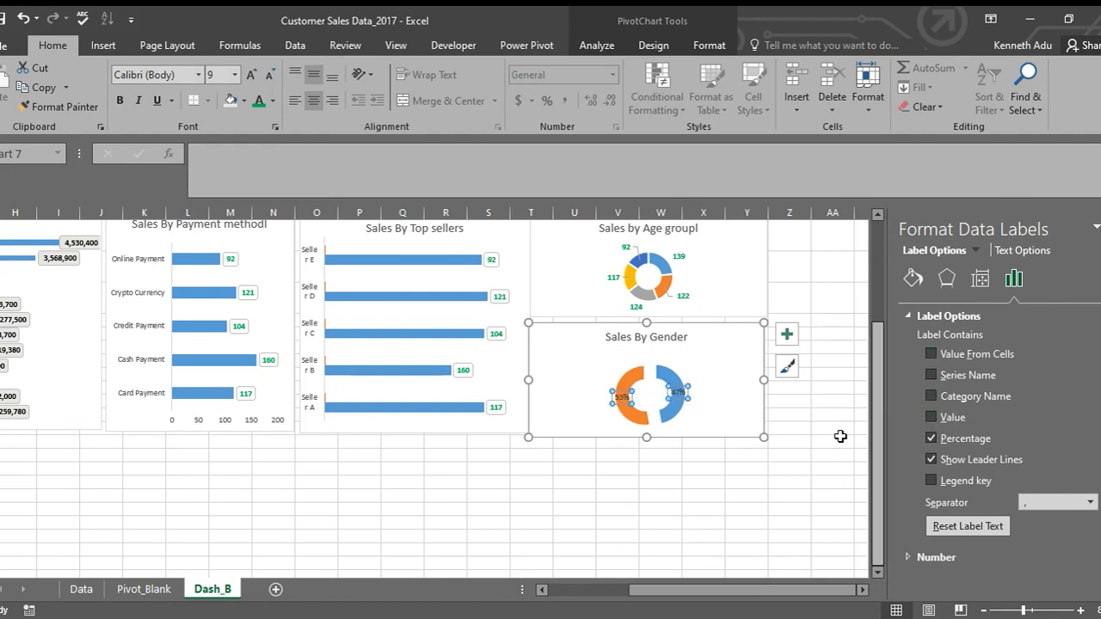
click(650, 381)
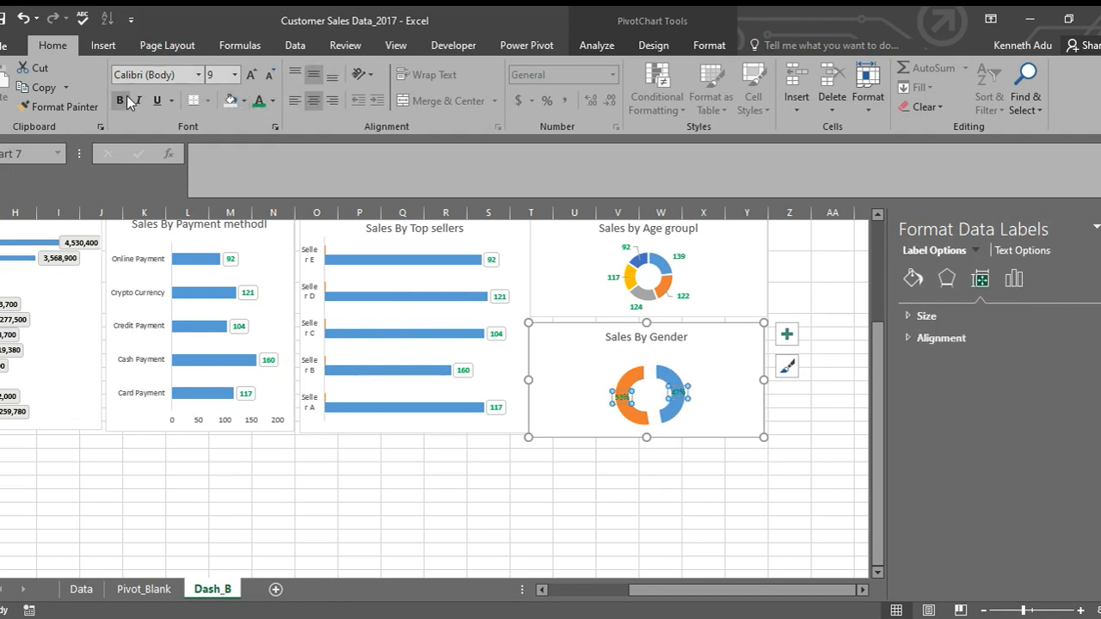
click(711, 398)
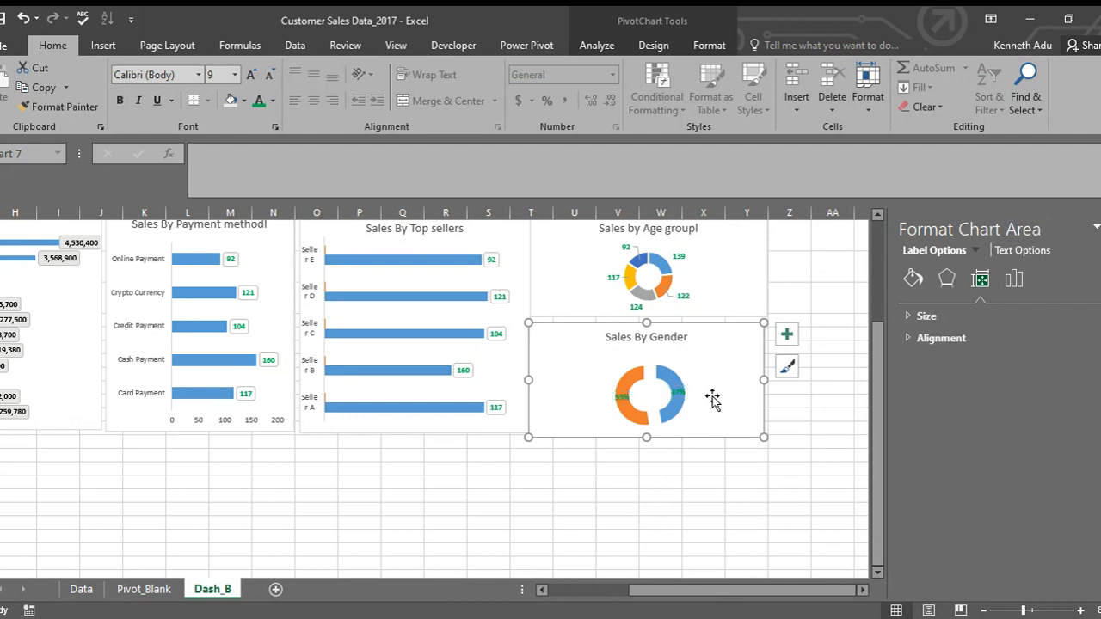
Step: Try the series name in the Sales By Gender labels, and show the category name alongside the percentage instead
click(678, 394)
right_click(679, 394)
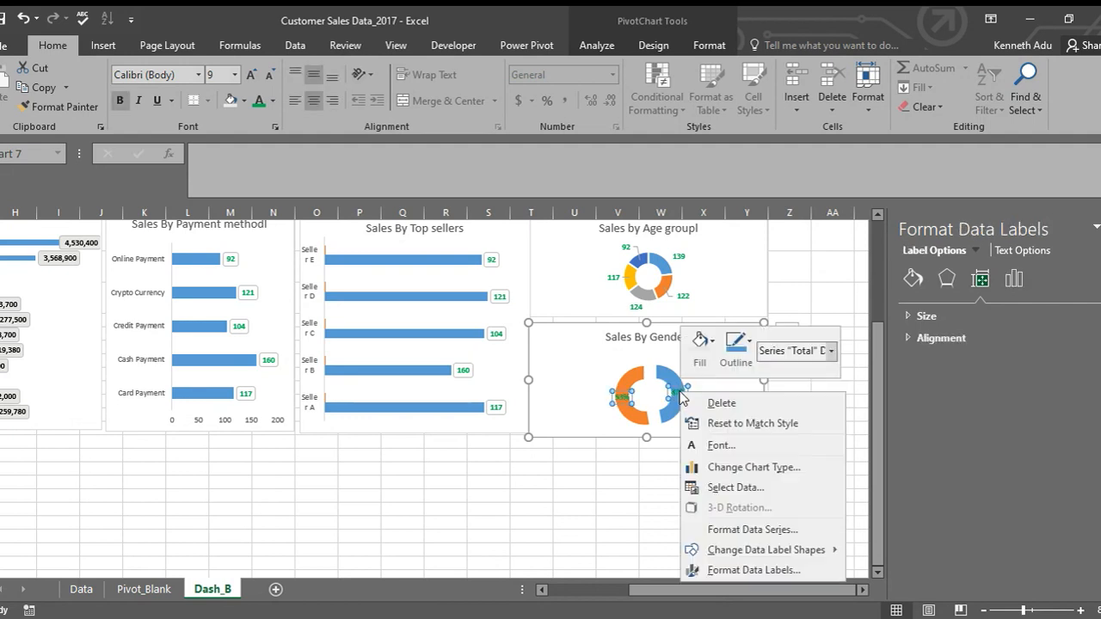
click(750, 529)
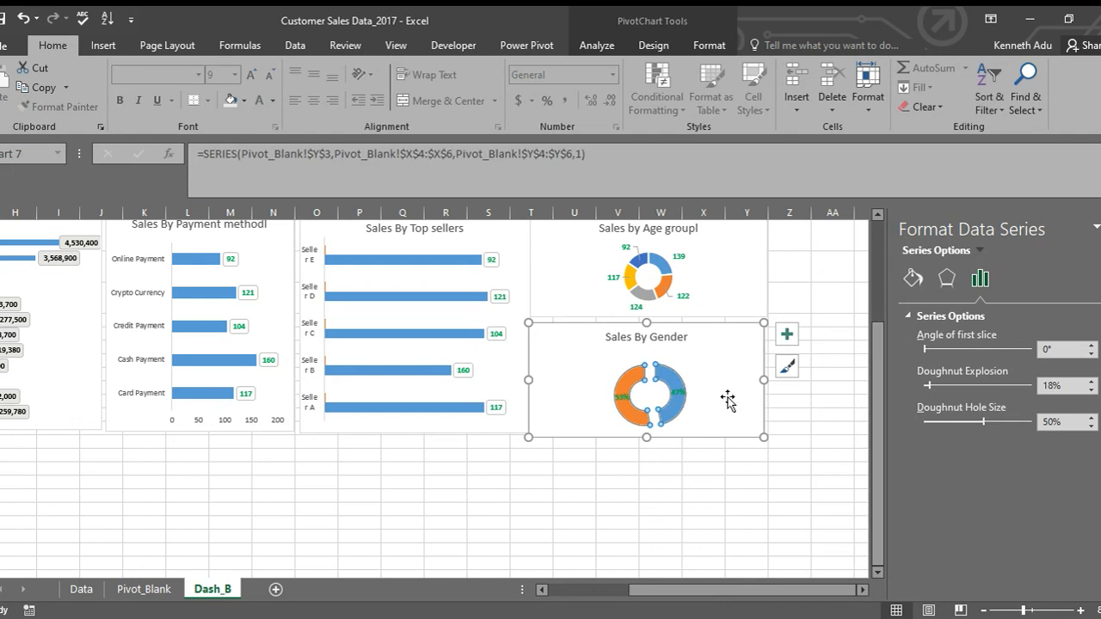
click(676, 392)
click(678, 393)
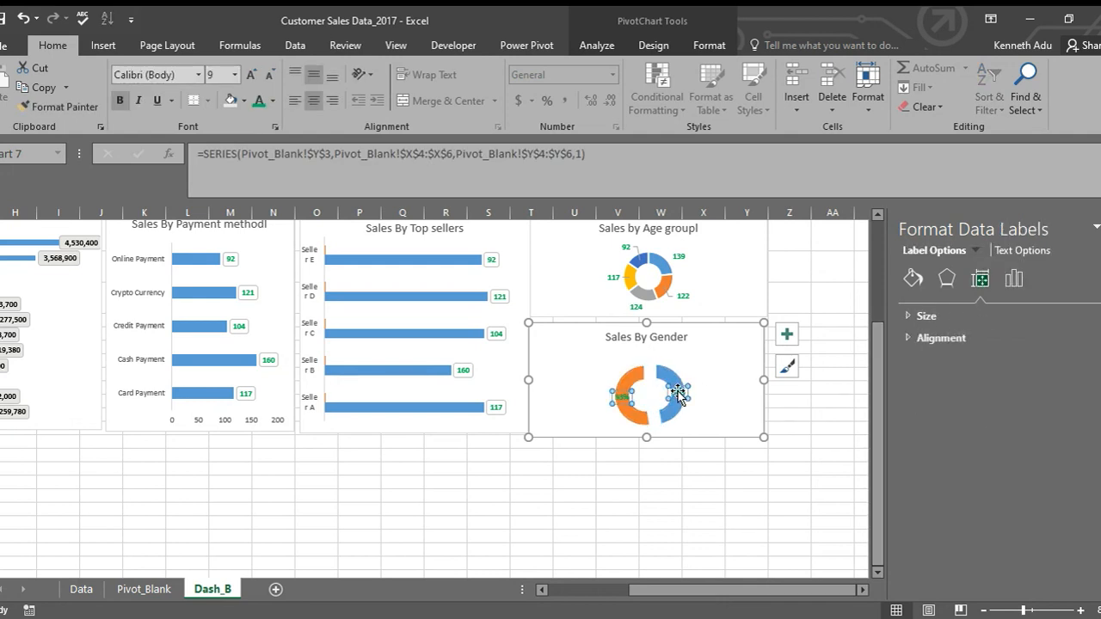
right_click(678, 394)
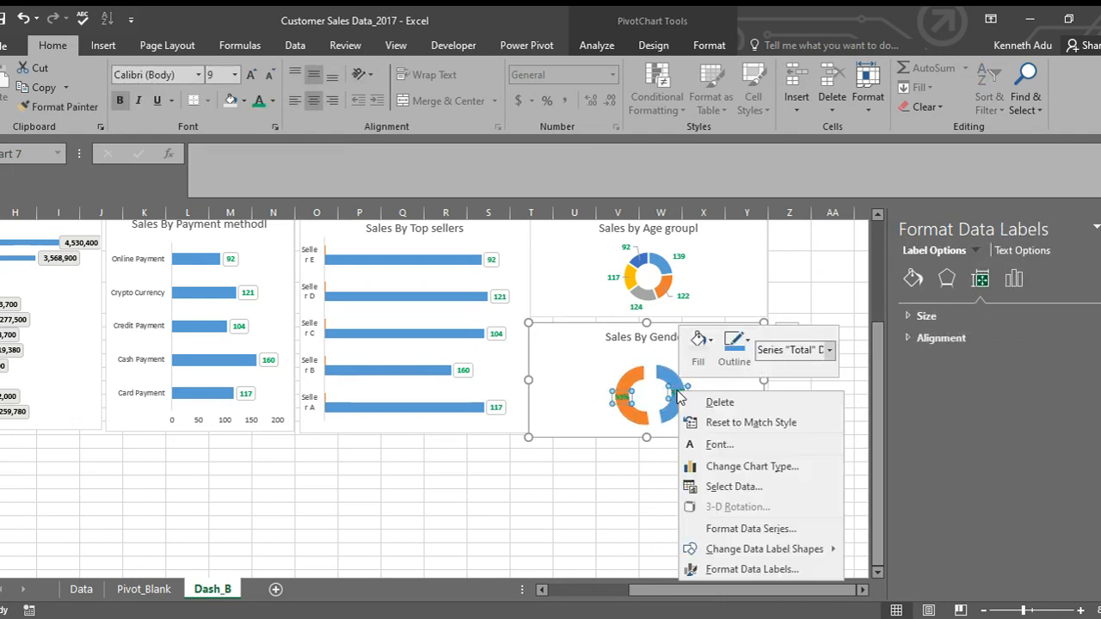
click(1014, 278)
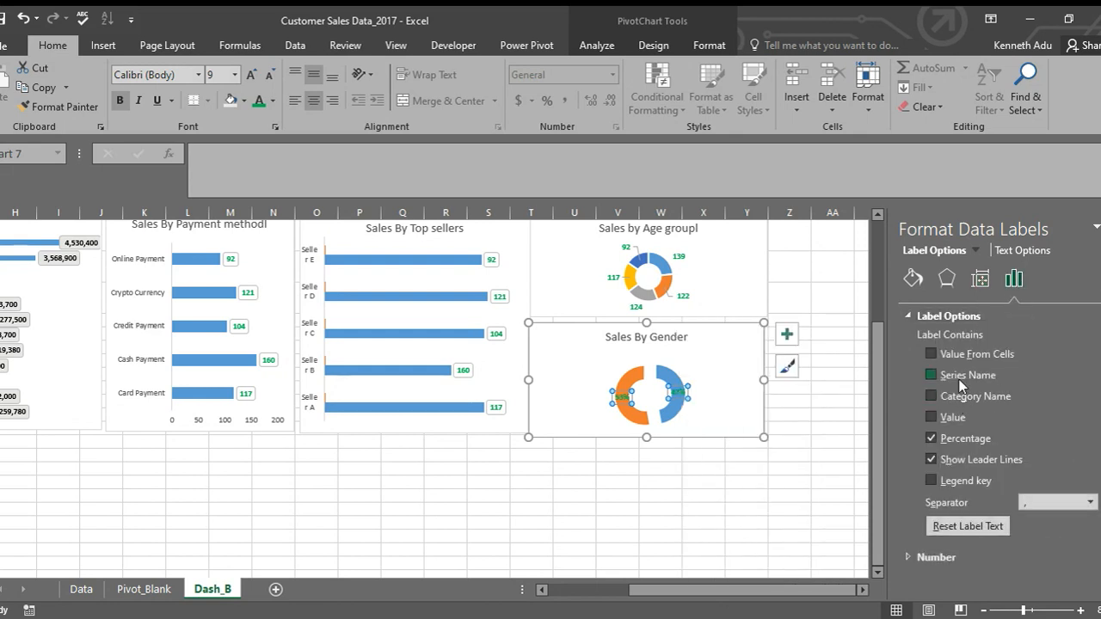
click(931, 375)
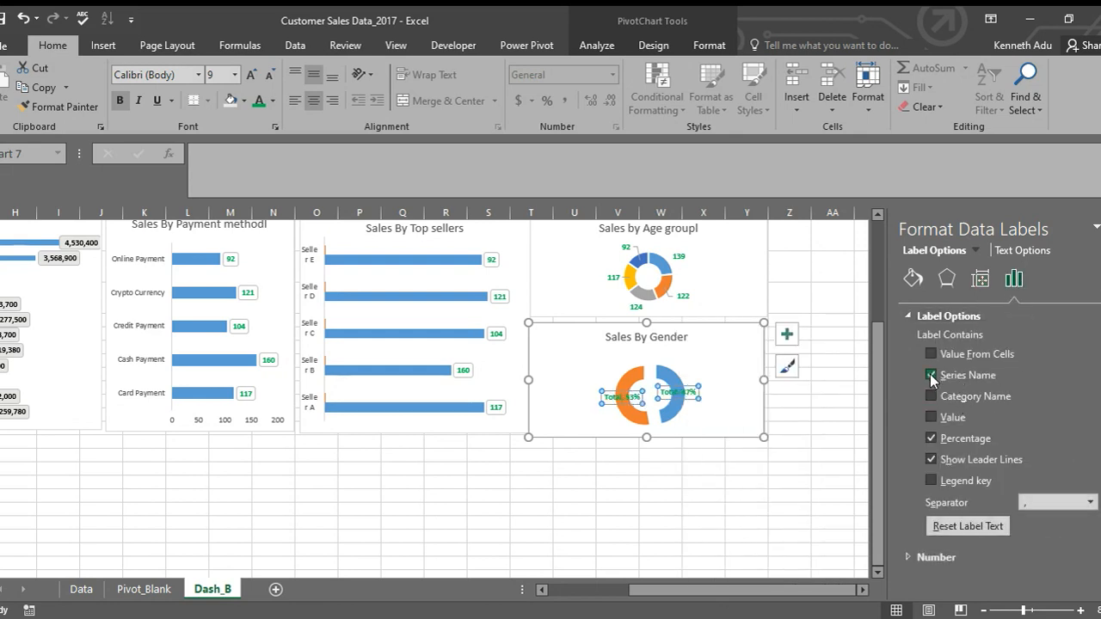
click(932, 376)
click(930, 396)
click(714, 359)
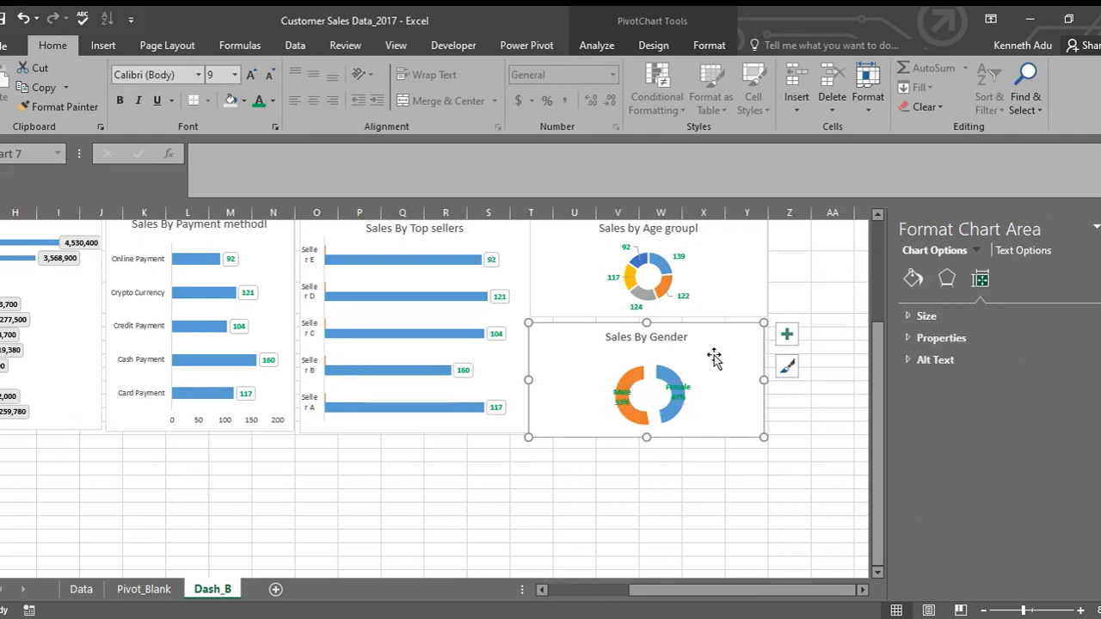
Step: Examine the size and alignment settings of the Sales By Gender data labels
click(622, 398)
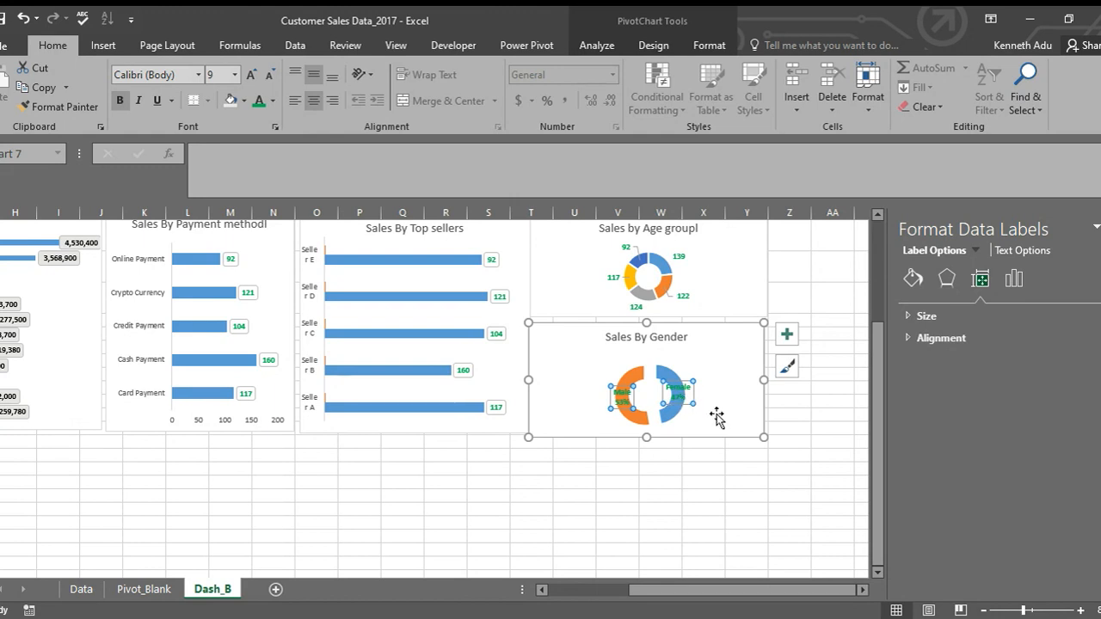
click(686, 411)
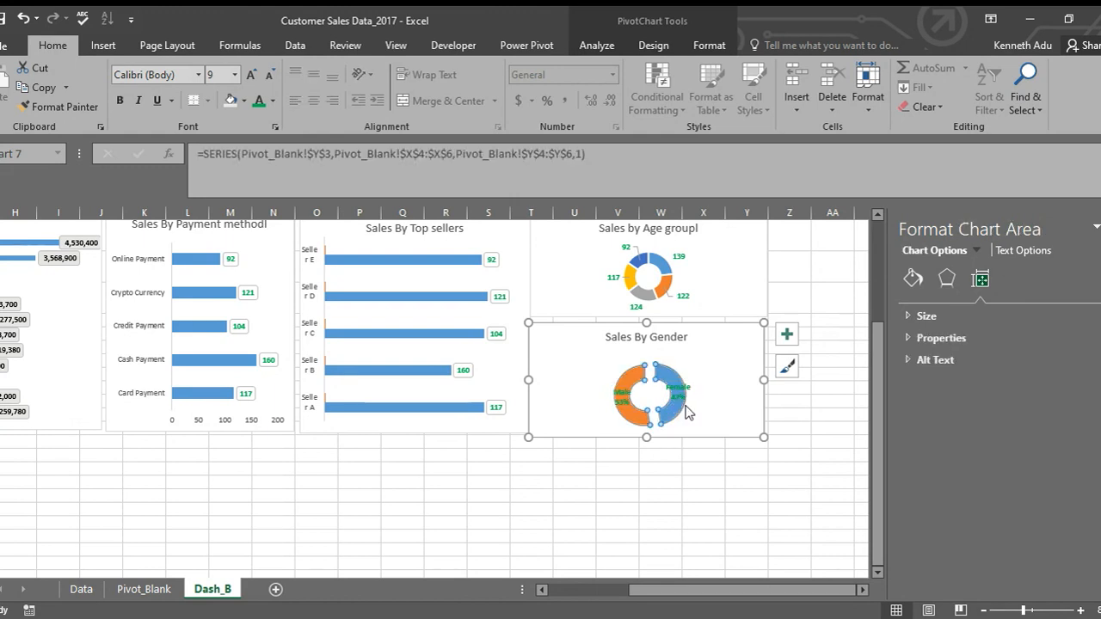
click(676, 396)
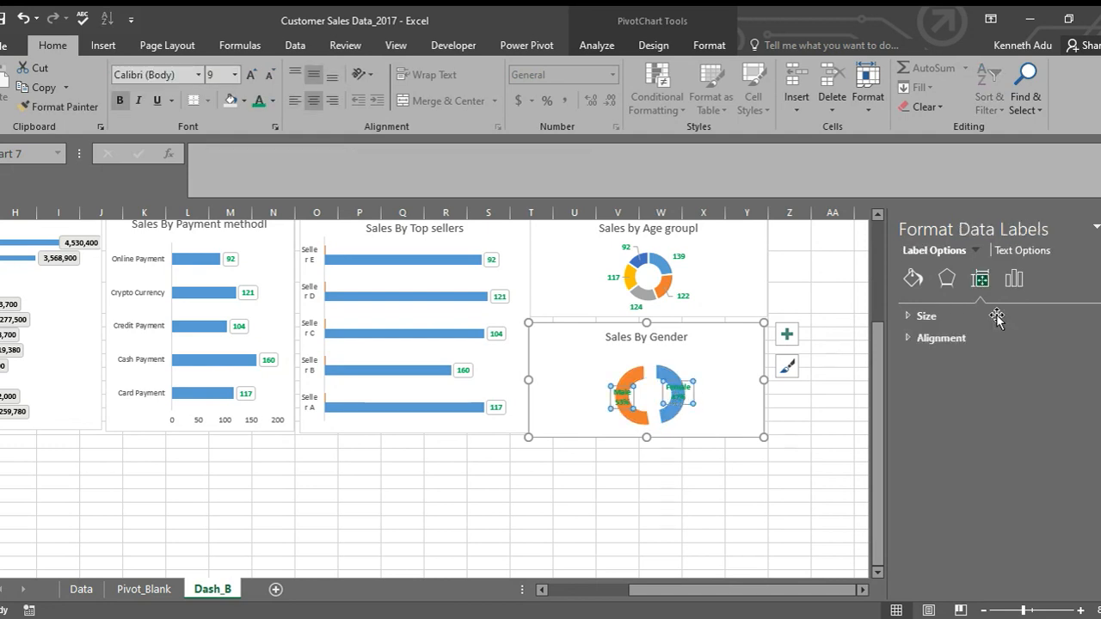
click(912, 317)
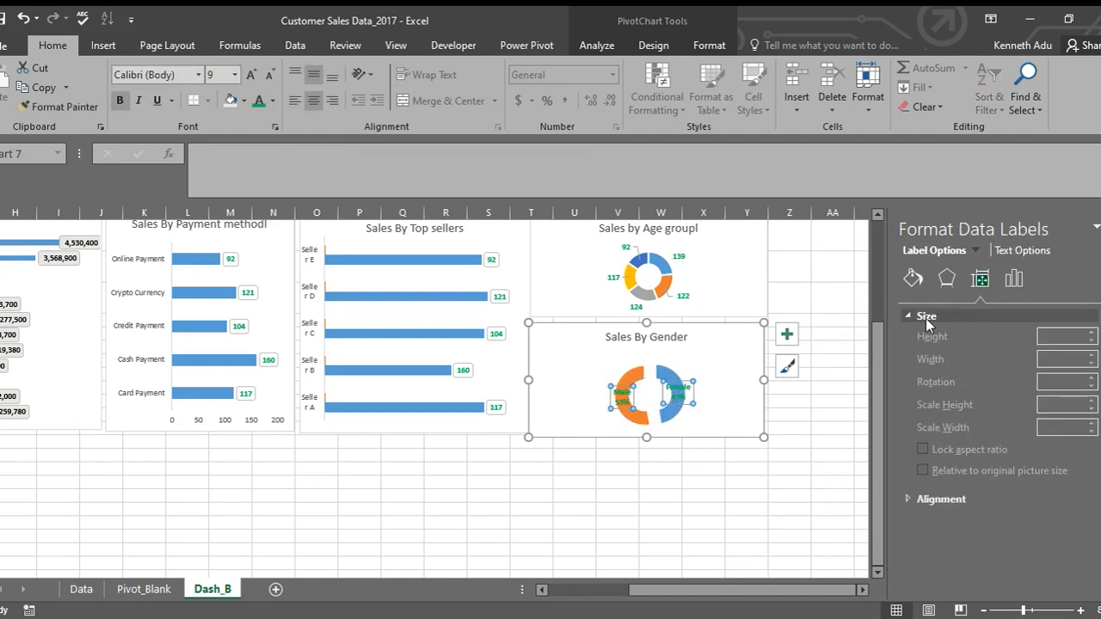
click(916, 500)
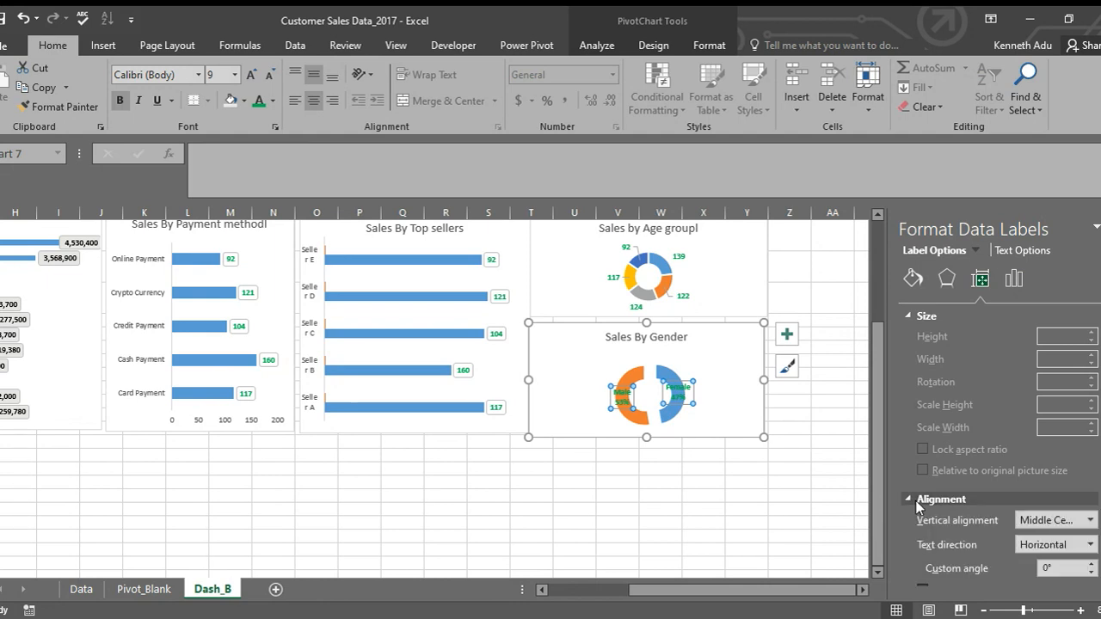
scroll(997, 510, down, 3)
scroll(947, 494, down, 2)
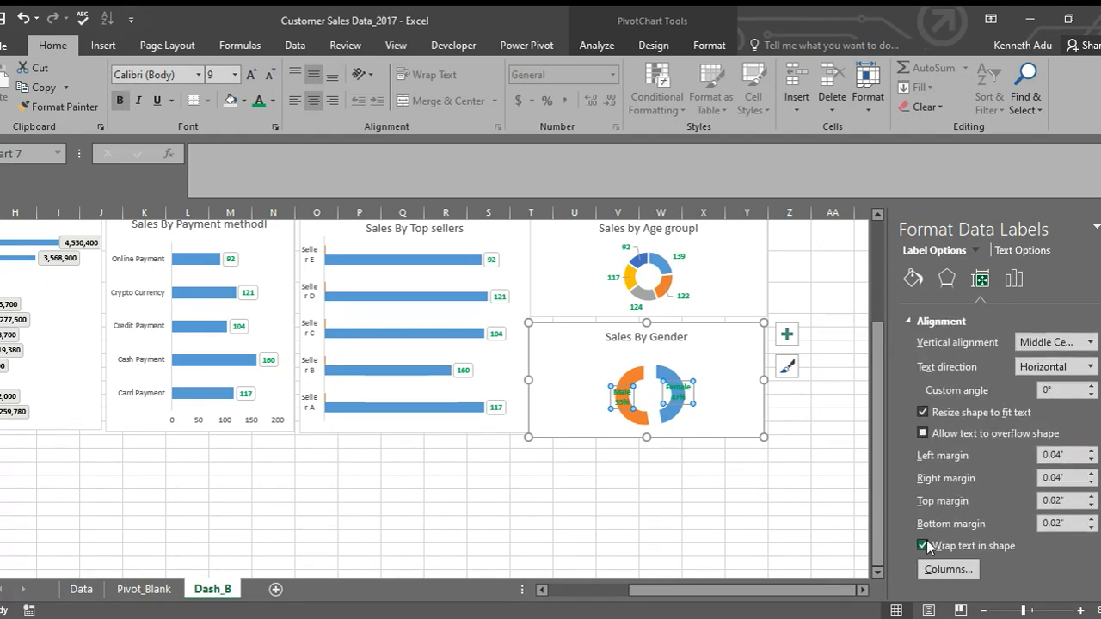
click(718, 381)
click(678, 389)
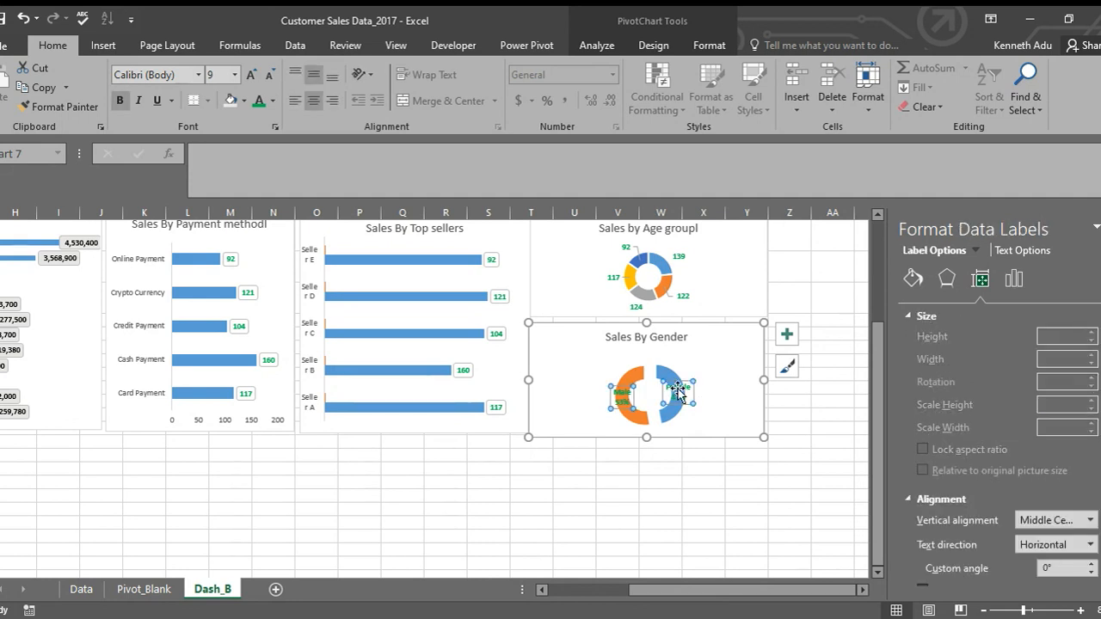
Step: Try the Currency number format on the Sales By Gender data labels, and return it to General
click(1014, 278)
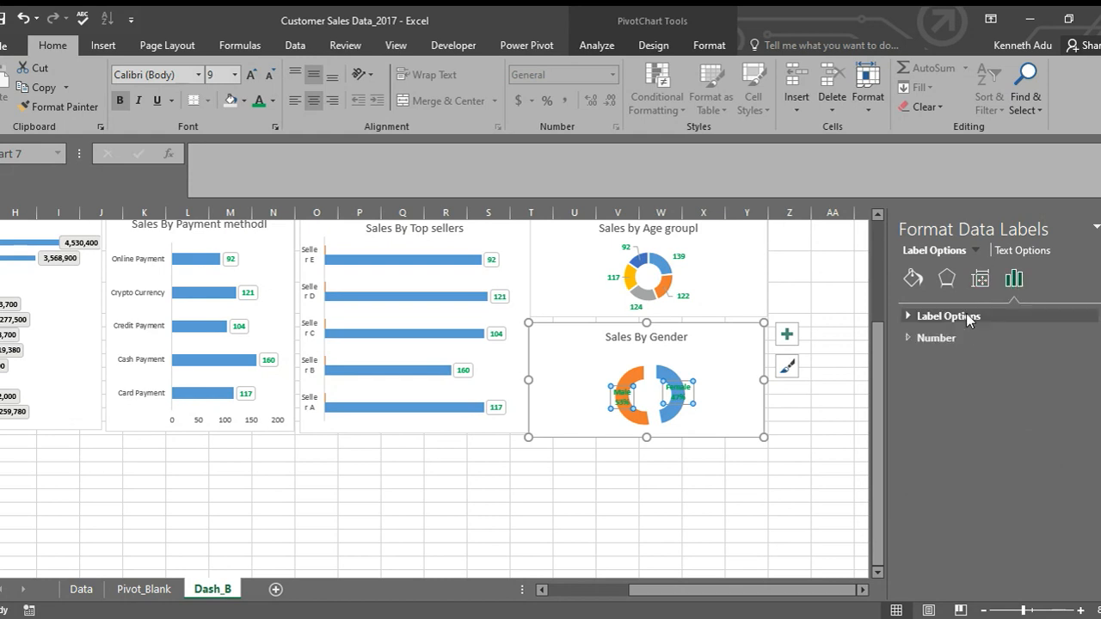
click(906, 339)
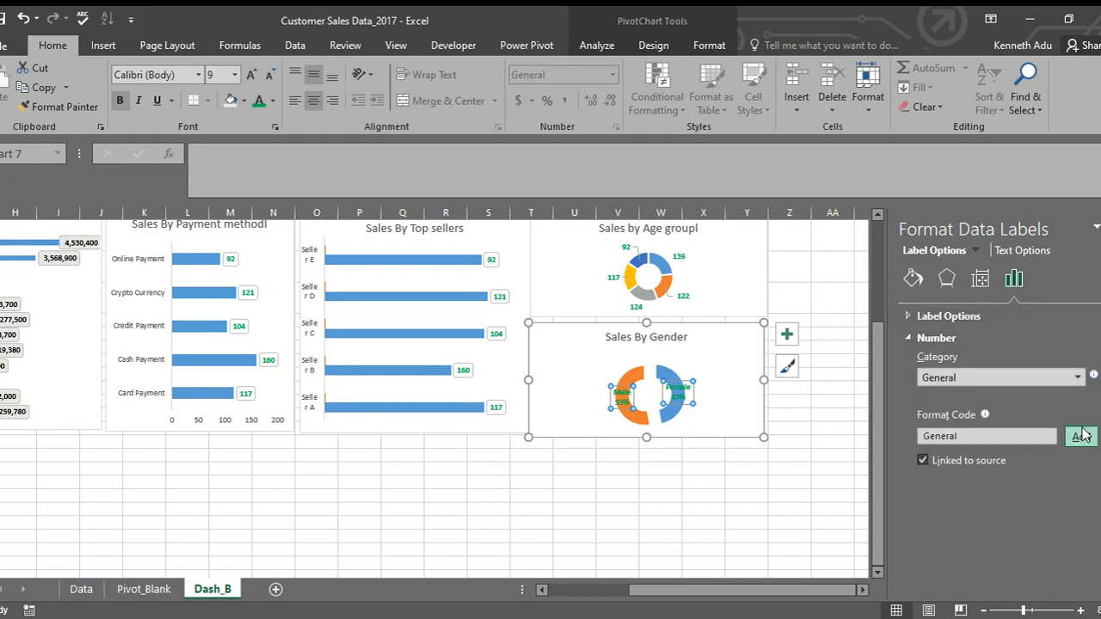
click(1076, 378)
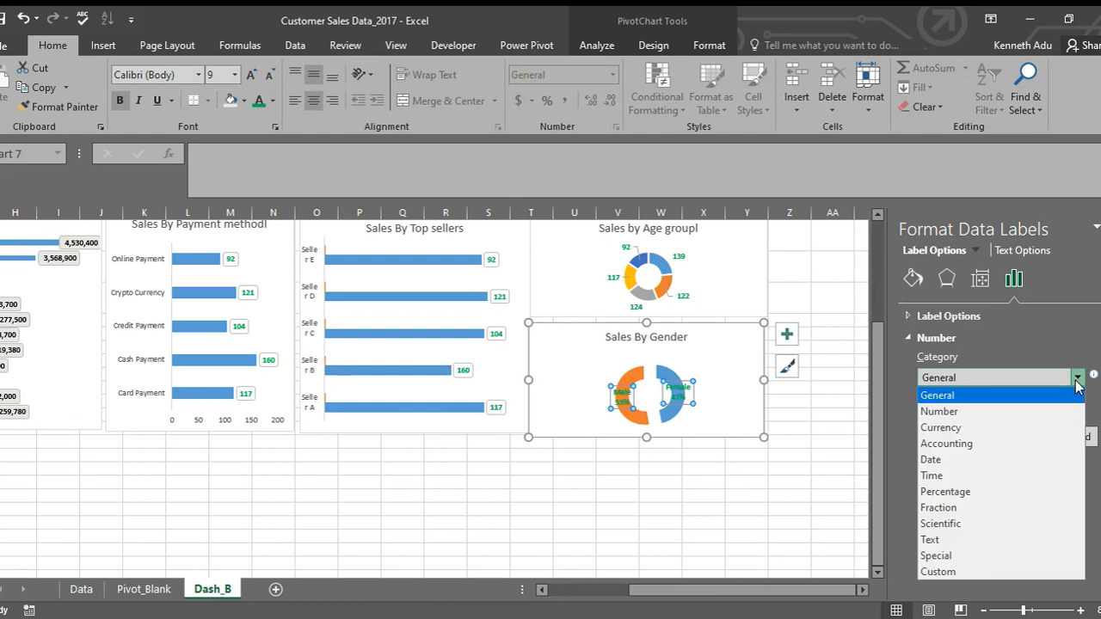
click(970, 428)
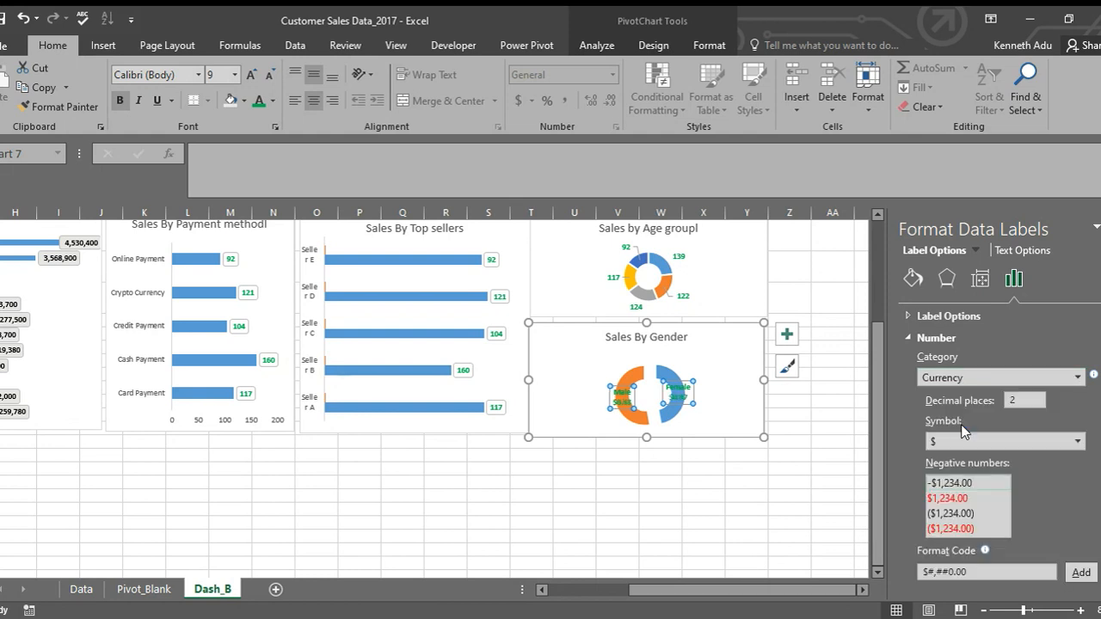
click(1082, 378)
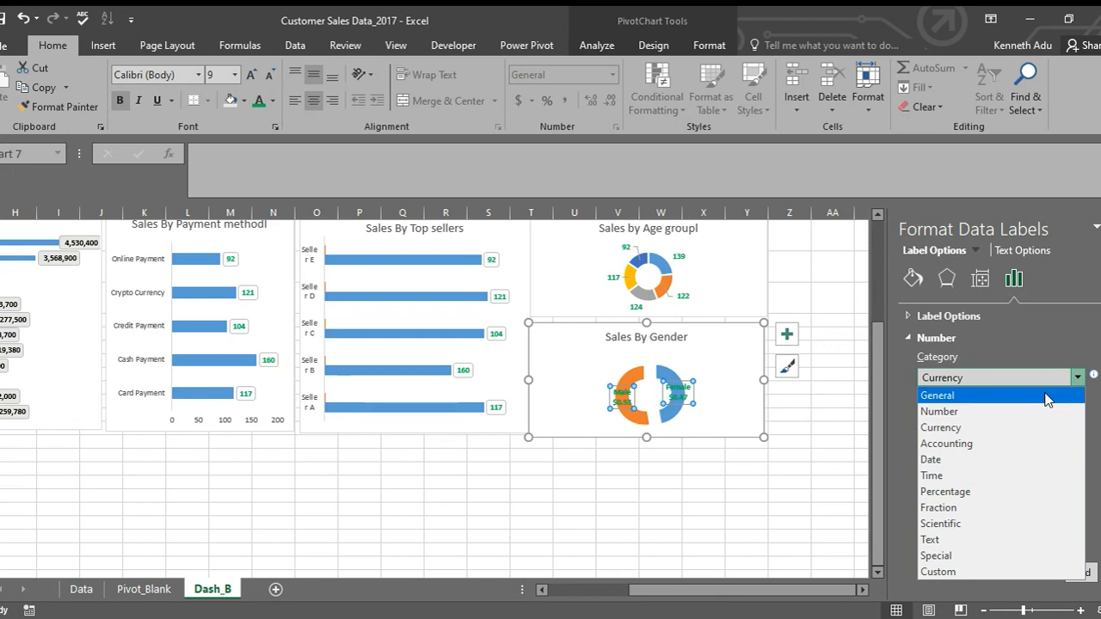
click(967, 394)
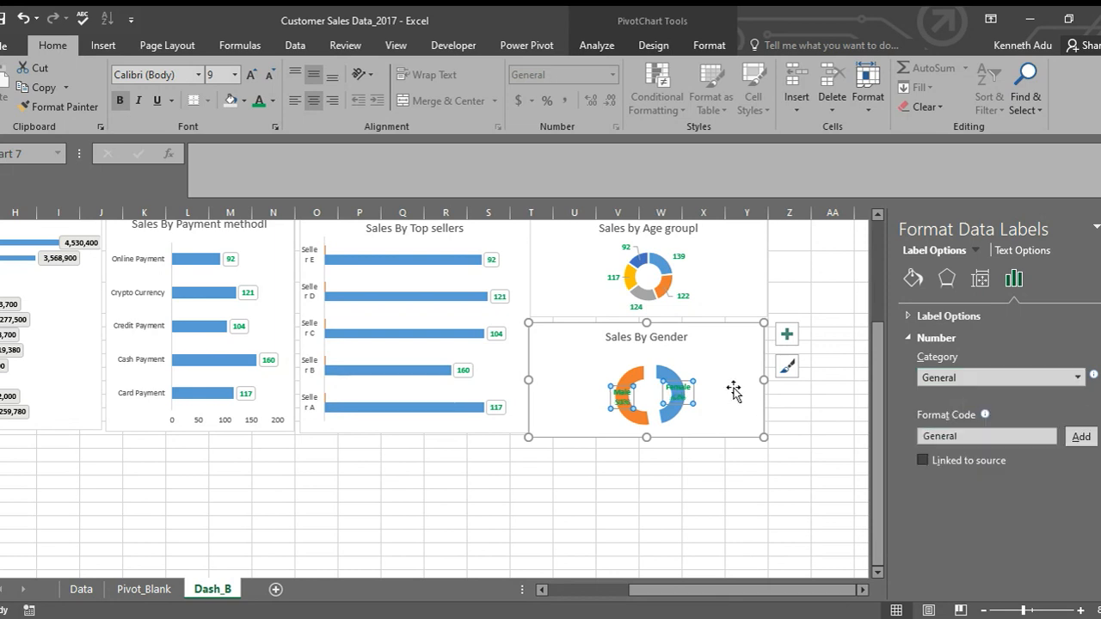
Step: Remove the category name from the Sales By Gender data labels, keeping only the percentage
click(913, 317)
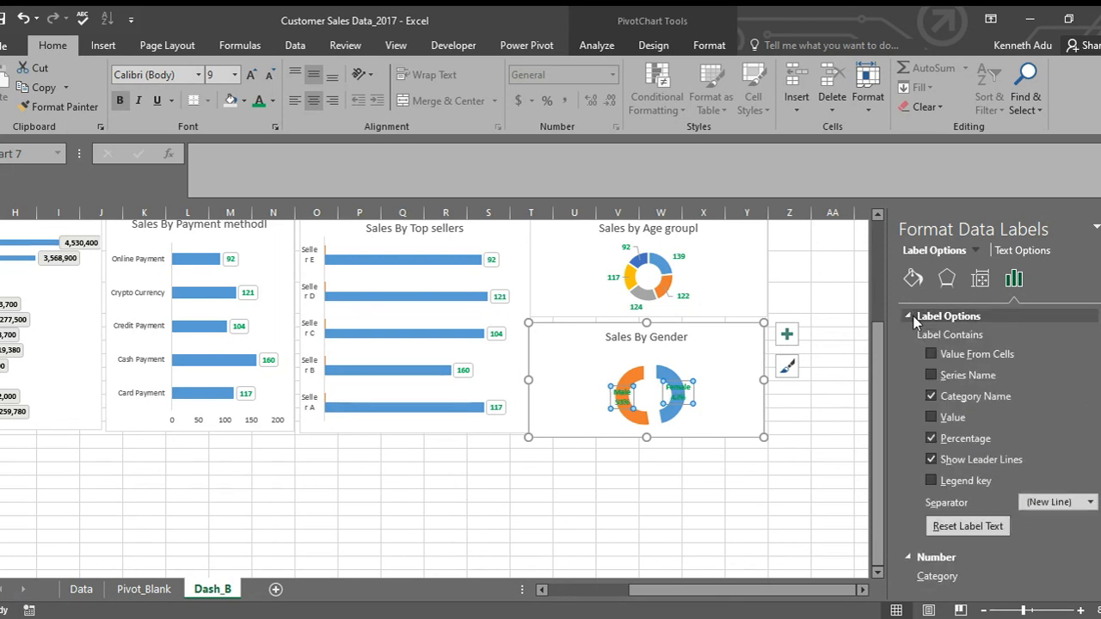
scroll(998, 447, down, 3)
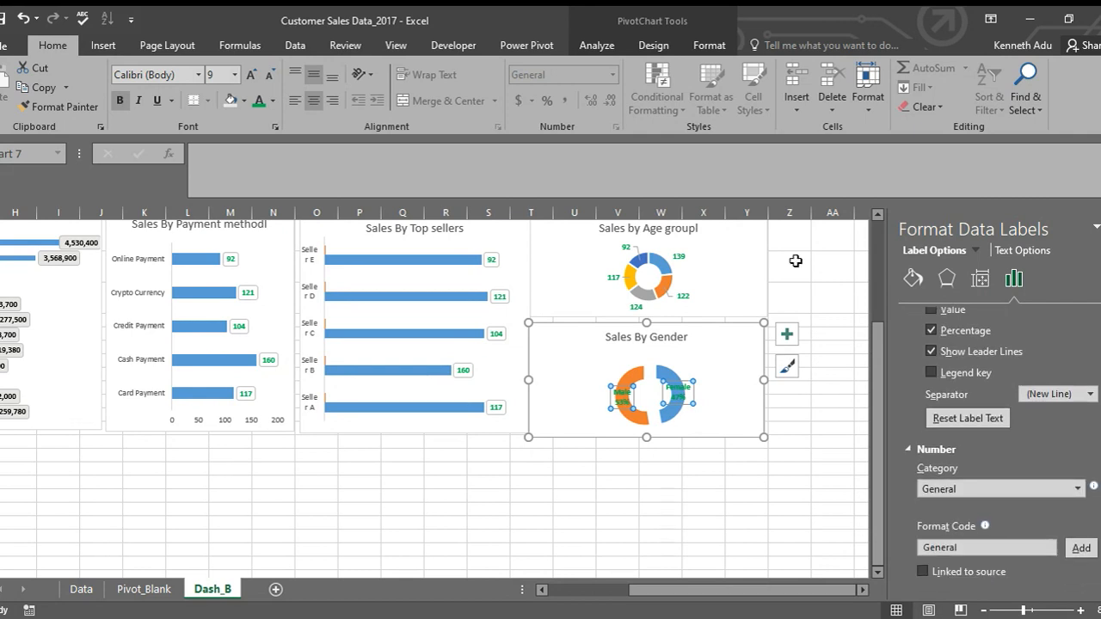
click(722, 387)
click(678, 393)
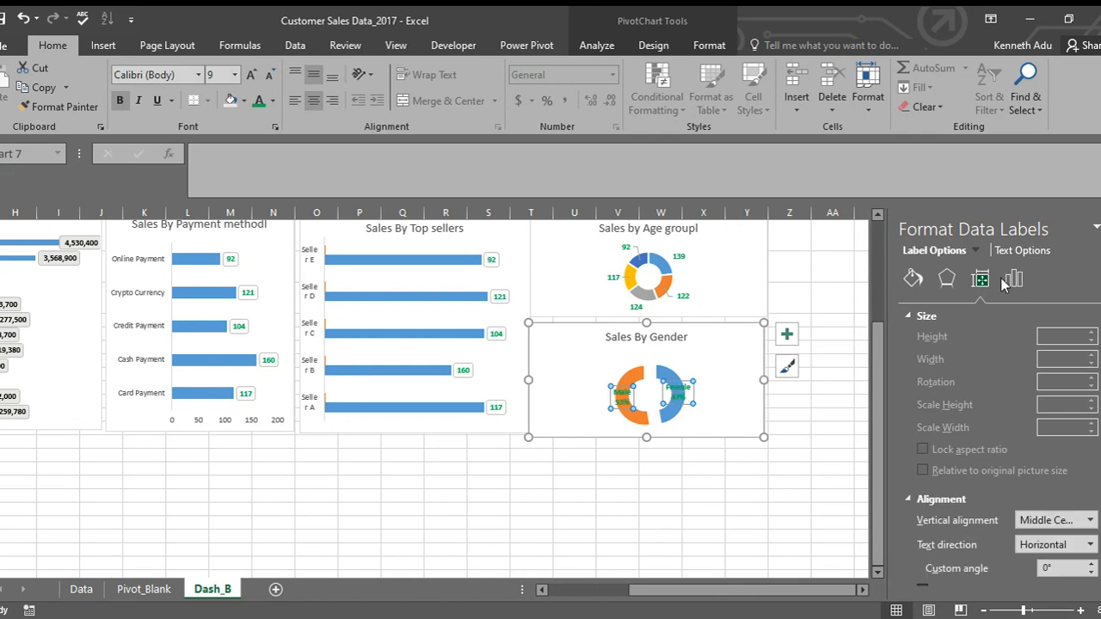
click(1010, 280)
click(928, 316)
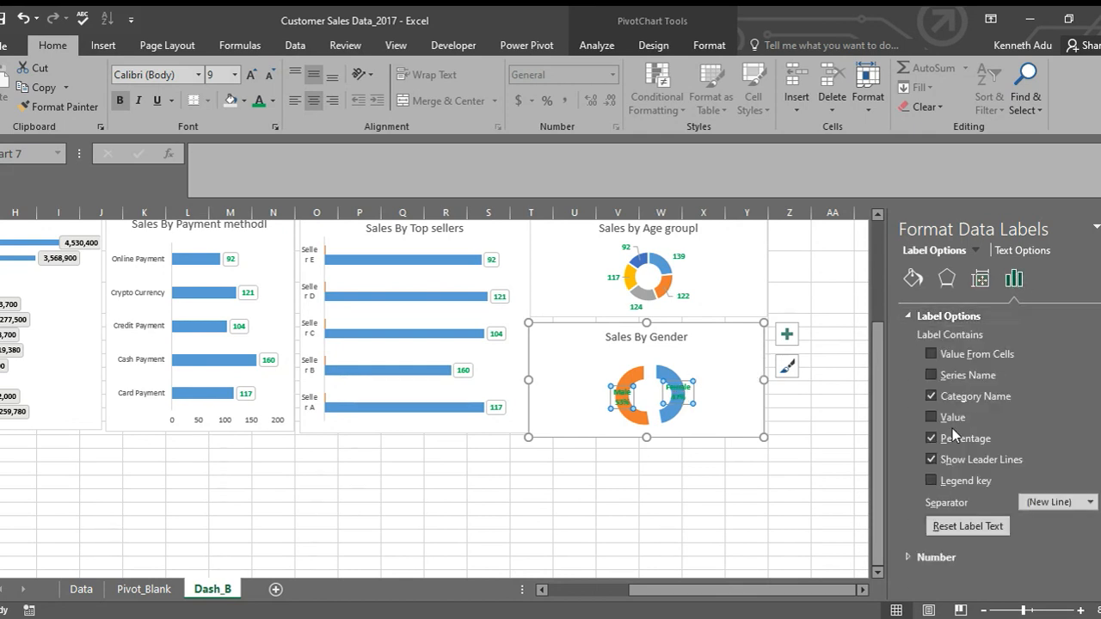
click(931, 397)
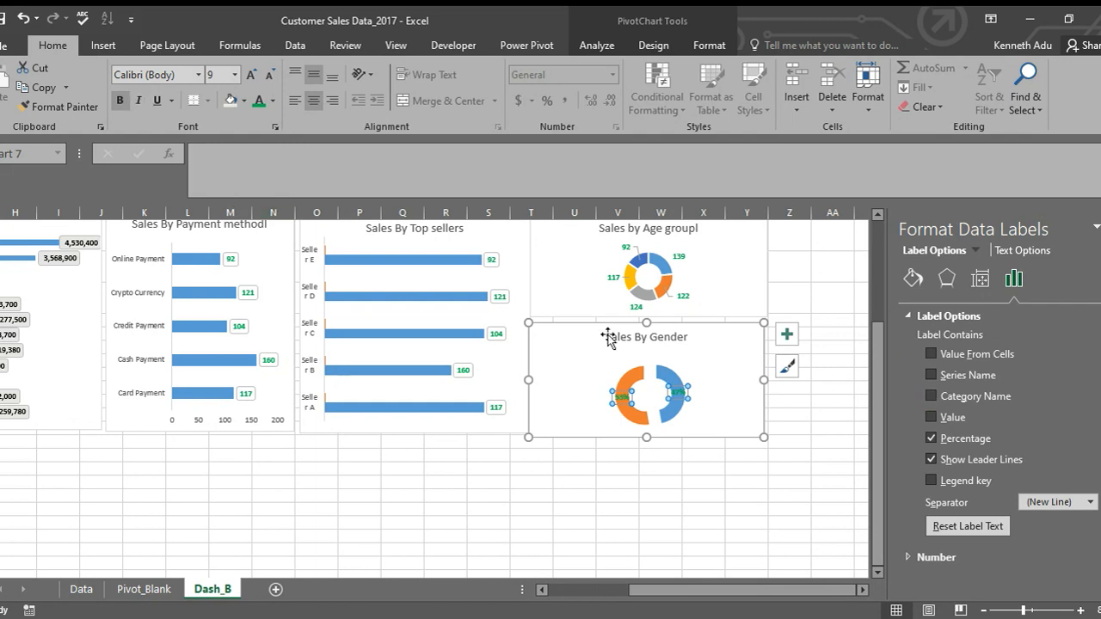
Step: Change the text colour of the Sales By Gender percentage labels to black
click(273, 100)
click(273, 160)
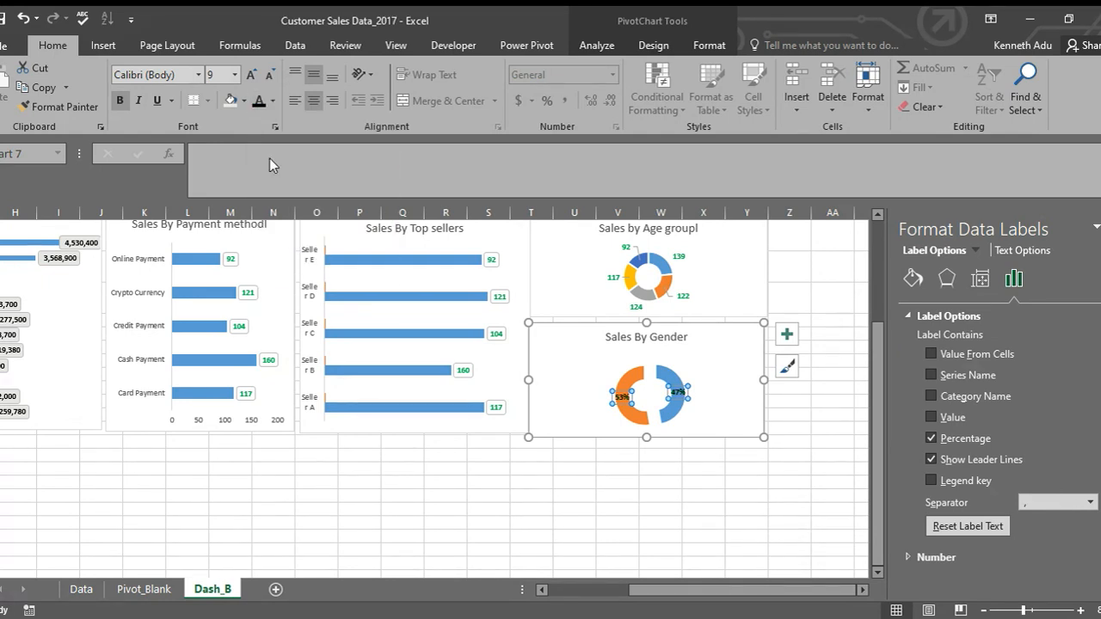
click(712, 366)
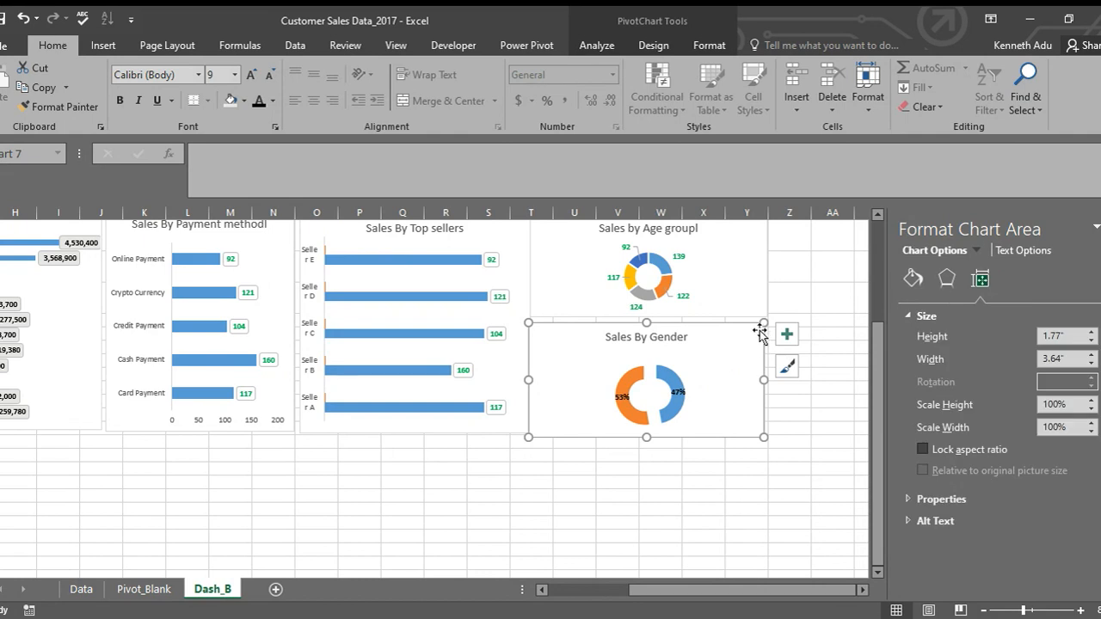
Step: Review the chart layout on Dash_B, from the Sales By country chart down to the two doughnuts
click(676, 505)
click(727, 376)
scroll(785, 336, up, 5)
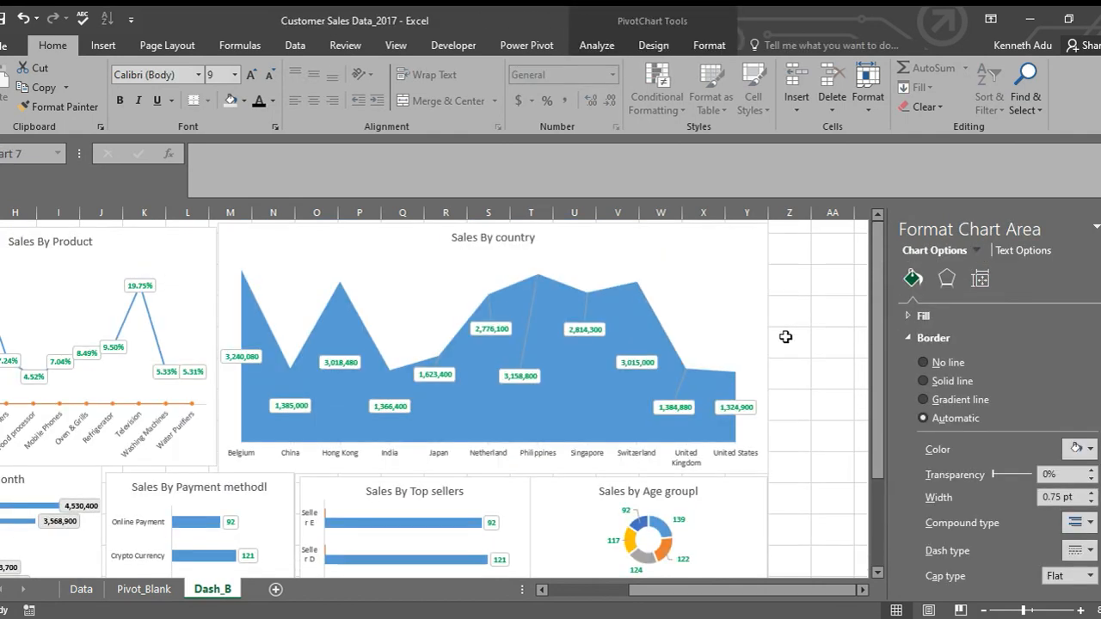
scroll(795, 331, down, 7)
click(666, 409)
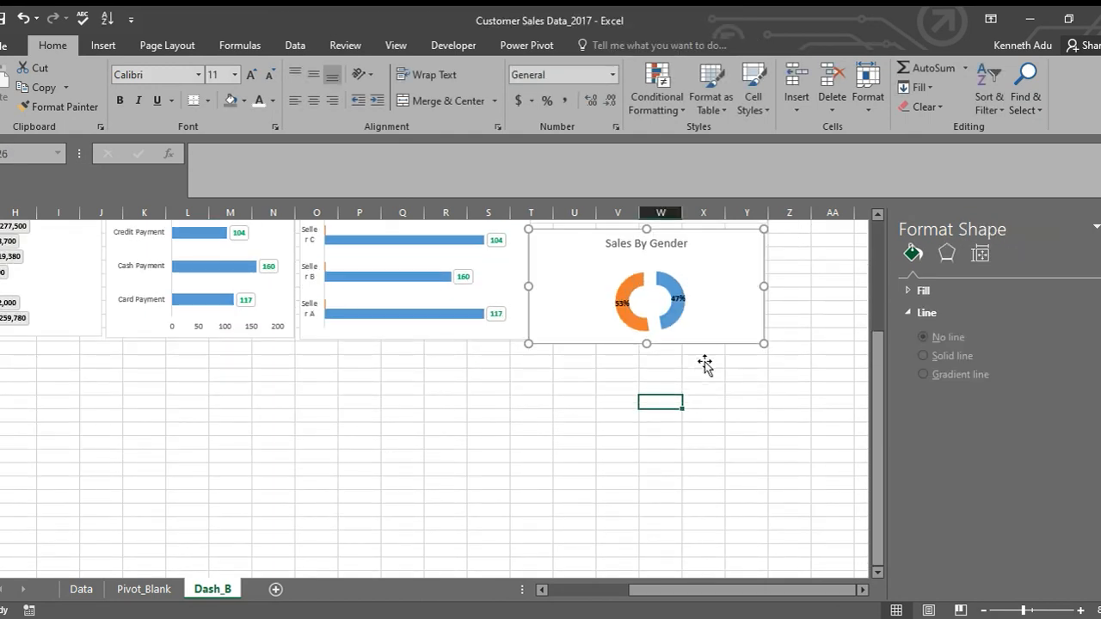
scroll(695, 367, up, 5)
scroll(732, 368, down, 4)
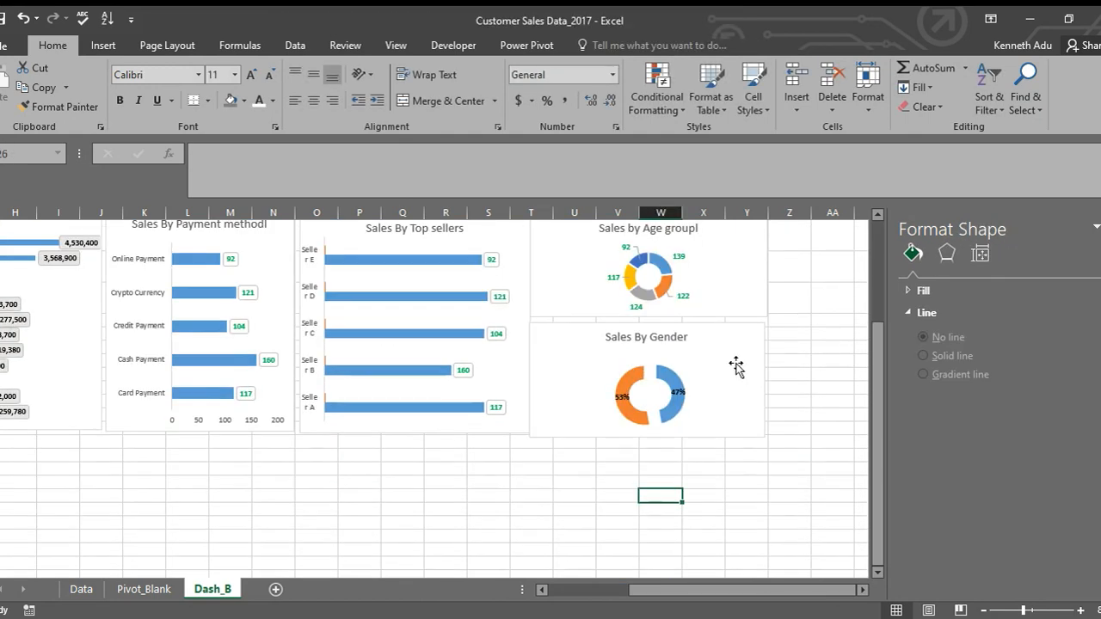
scroll(735, 368, up, 4)
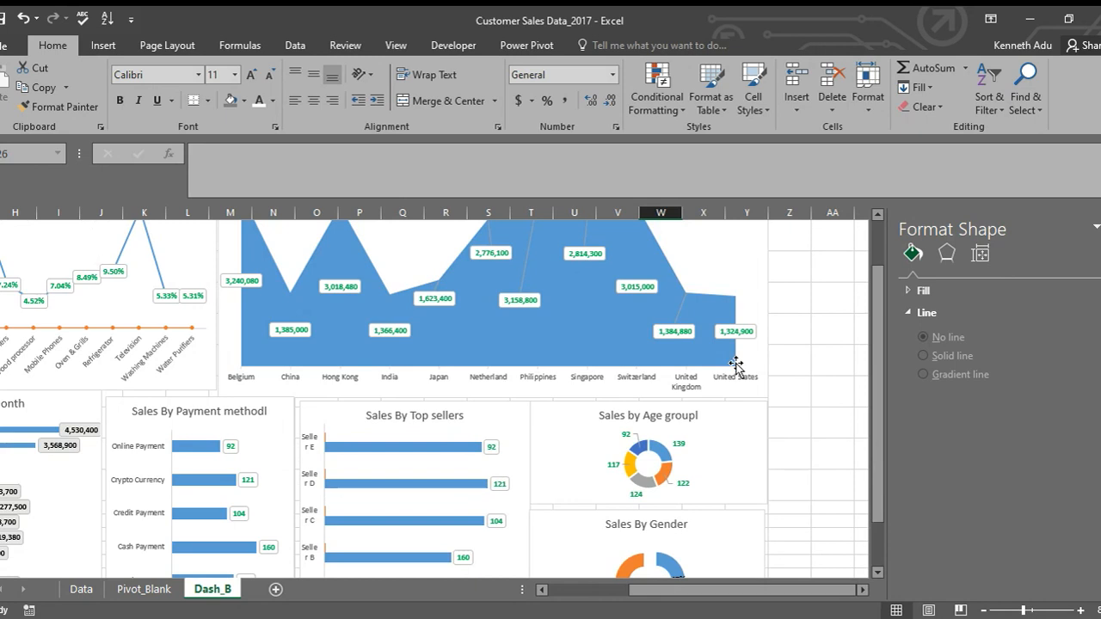
scroll(736, 368, down, 4)
scroll(733, 366, up, 5)
Step: Enlarge the Sales By Product chart up to the sheet's first row and sideways to the edge of column D
click(676, 306)
drag(719, 590, 588, 611)
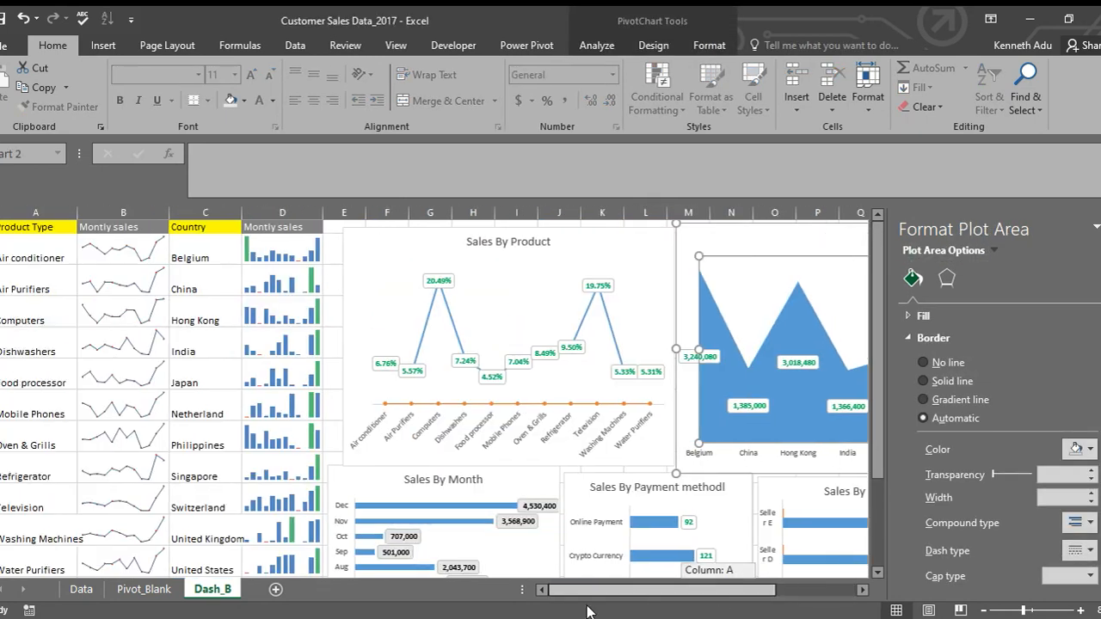
click(524, 253)
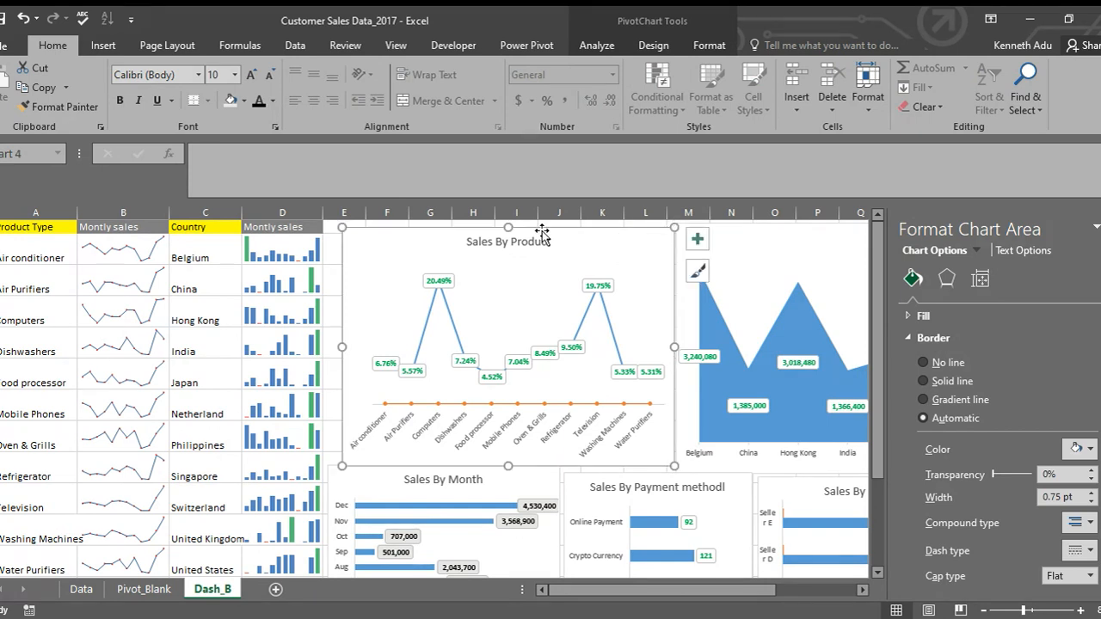
drag(511, 225, 509, 221)
drag(340, 344, 324, 344)
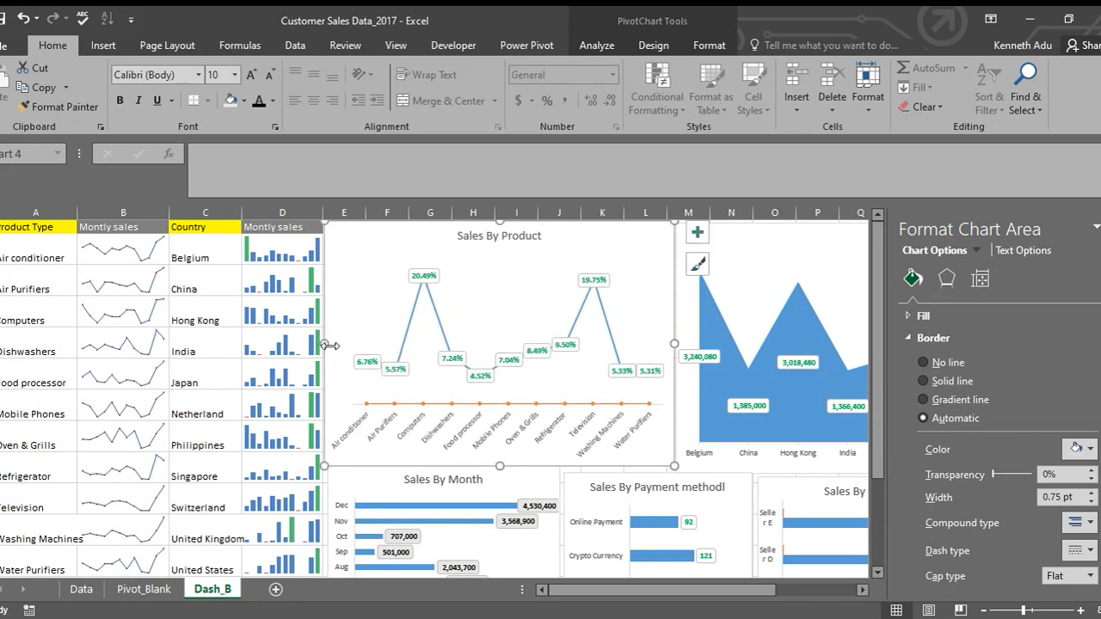
Step: Give the plot area of the Sales By Product chart a solid outline in the standard blue colour
click(371, 287)
scroll(403, 361, down, 2)
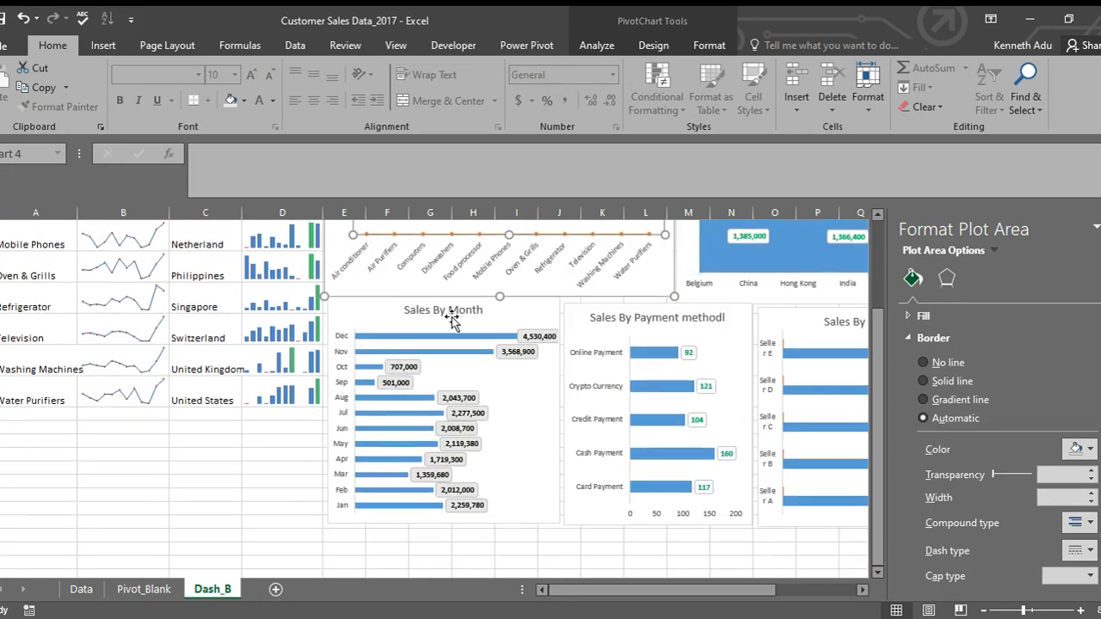
scroll(451, 317, up, 2)
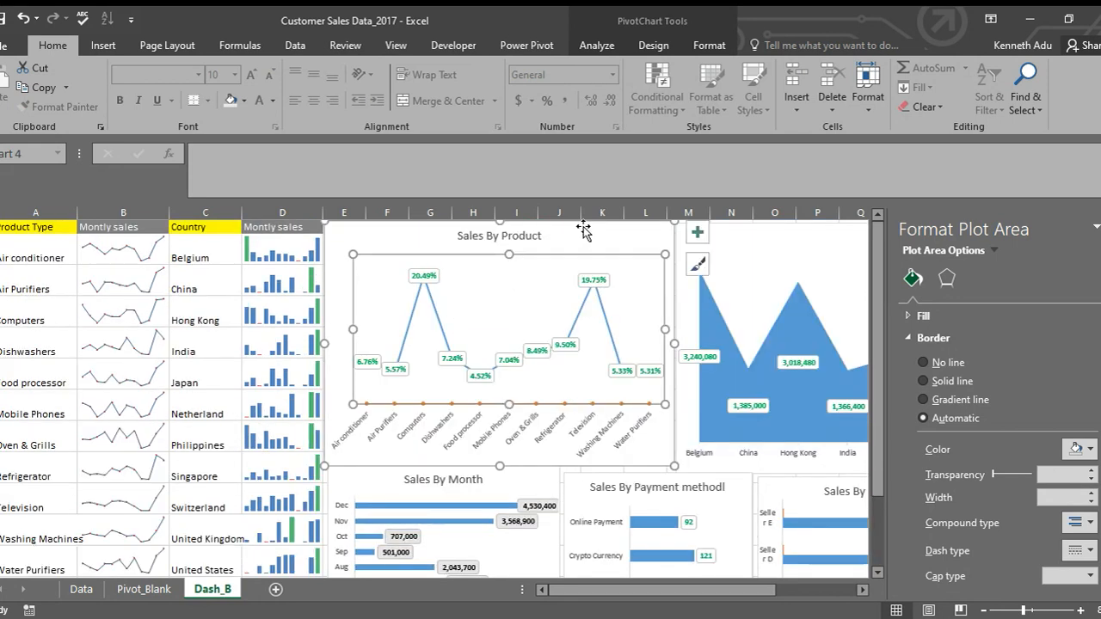
click(607, 52)
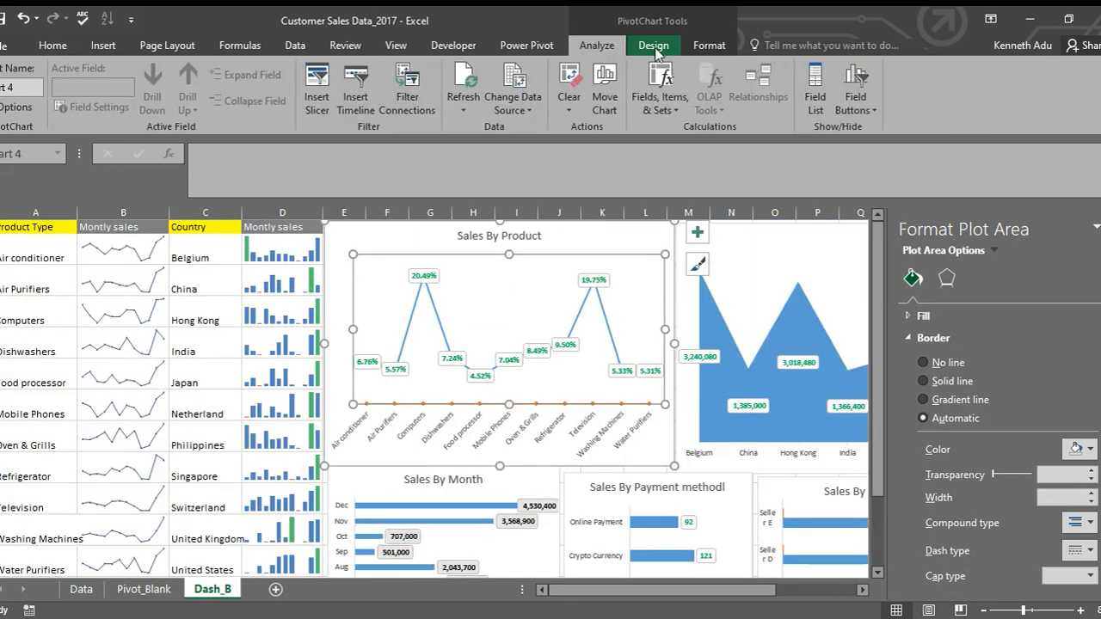
click(653, 48)
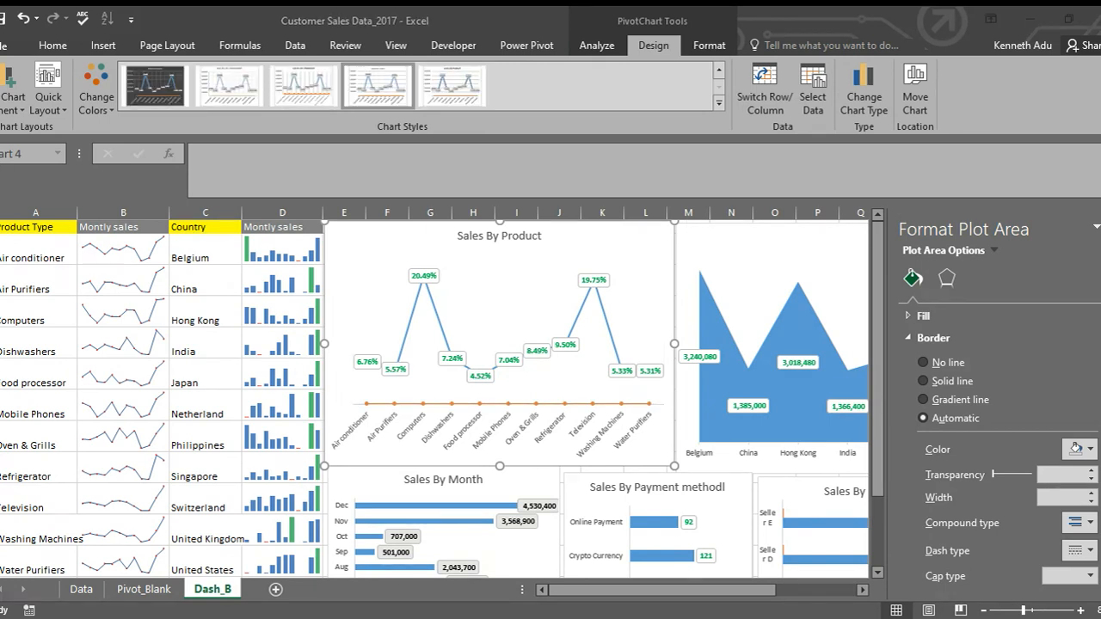
click(703, 48)
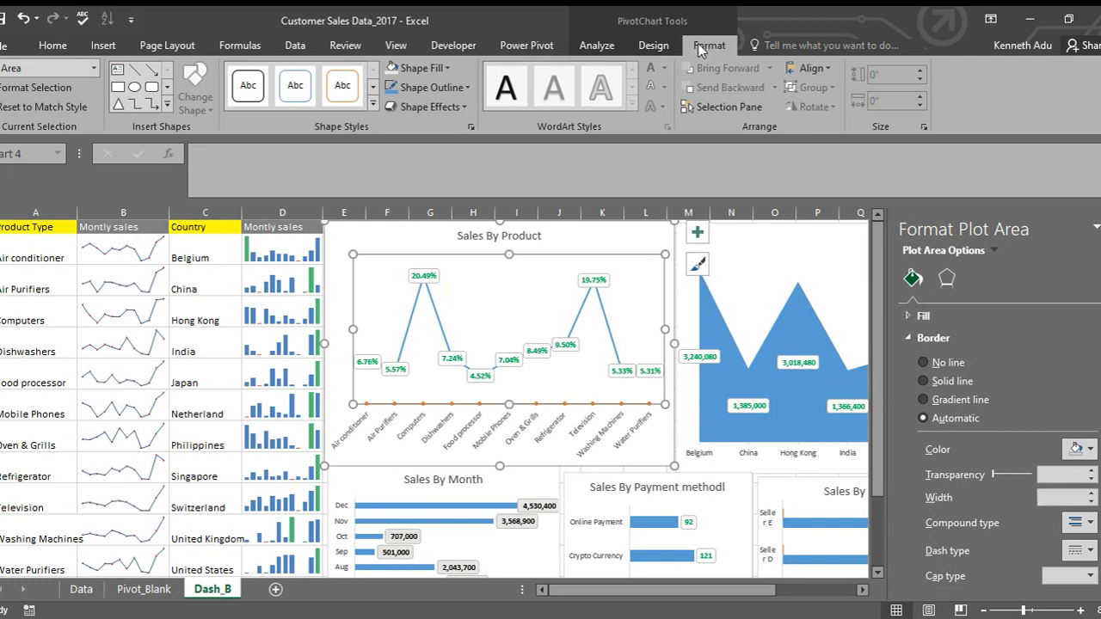
click(445, 69)
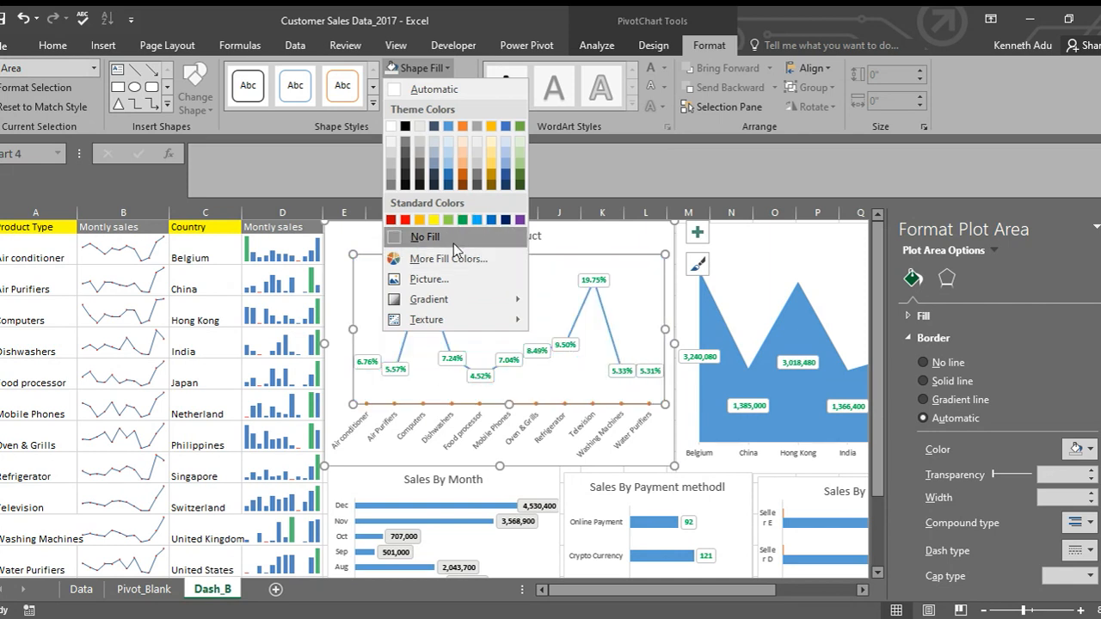
click(615, 192)
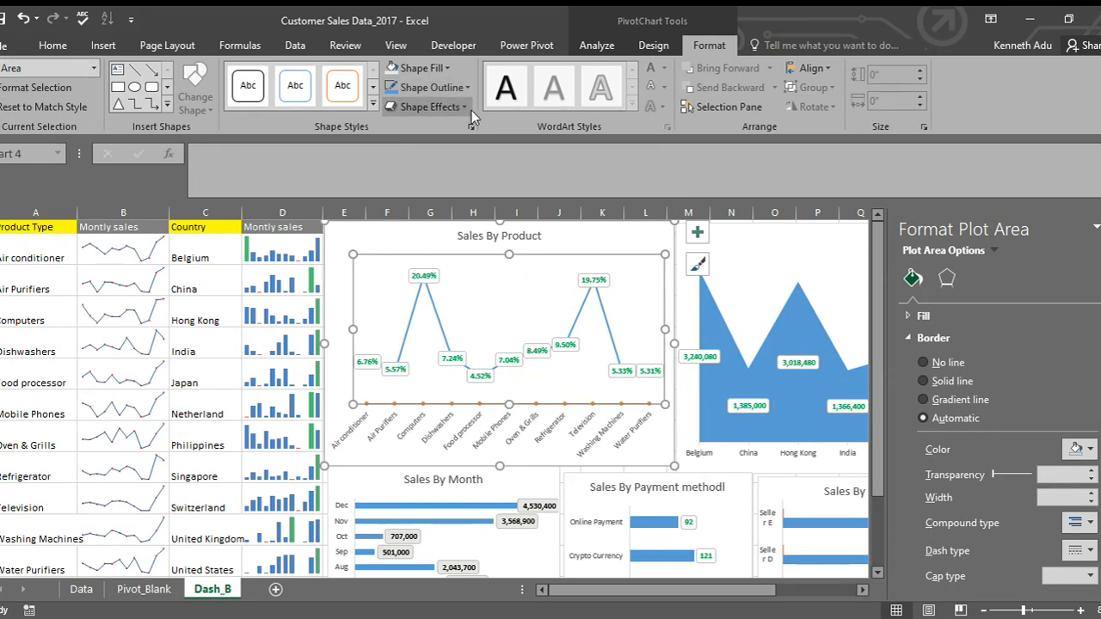
click(469, 87)
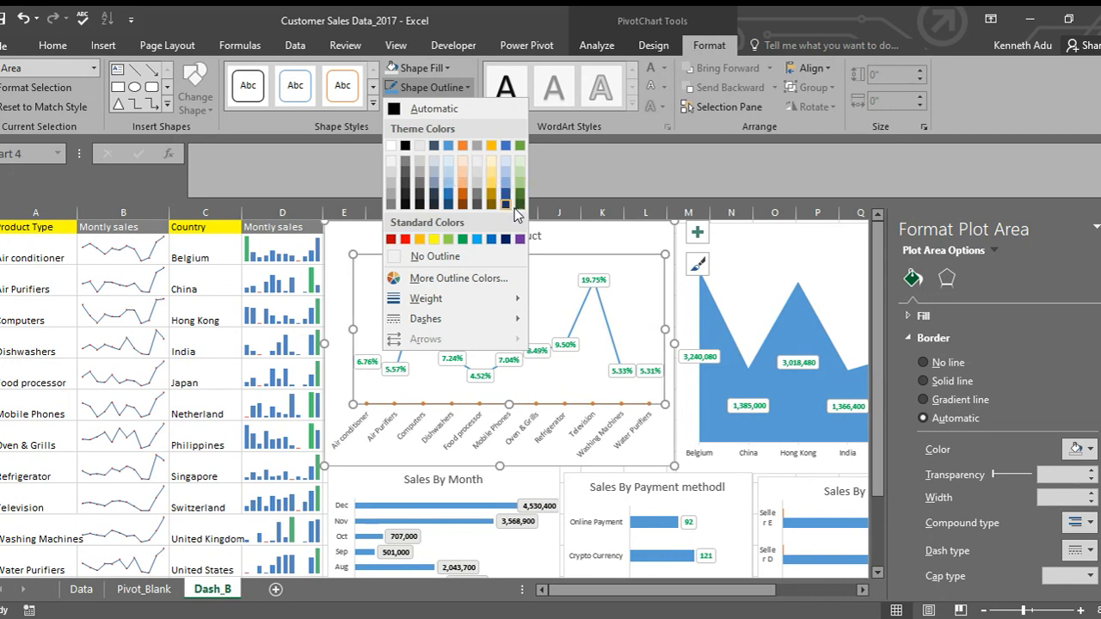
click(492, 238)
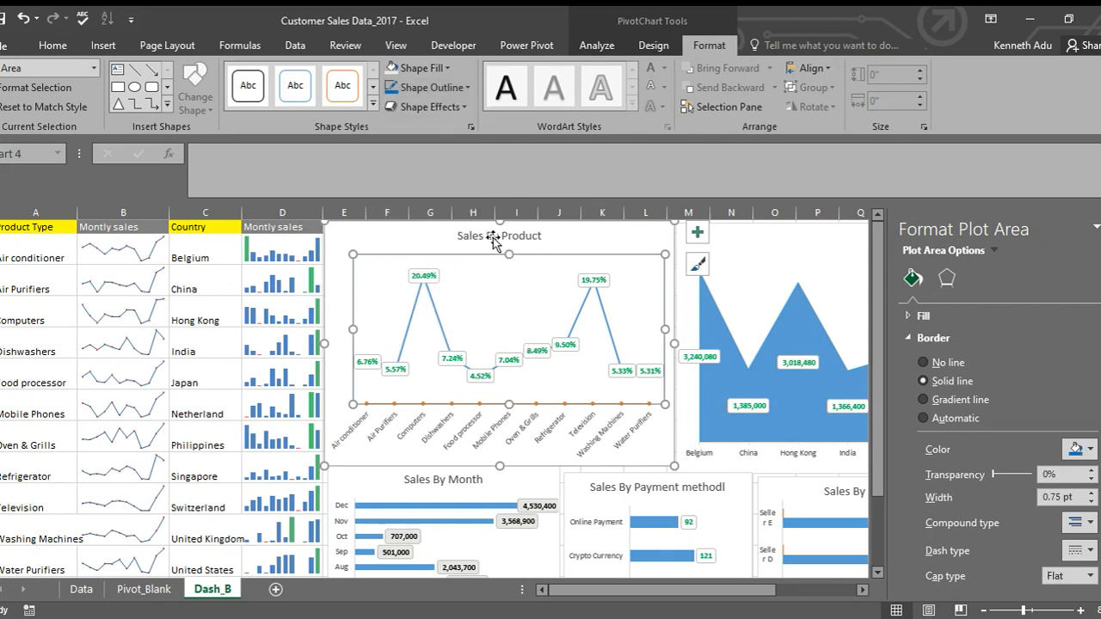
click(641, 244)
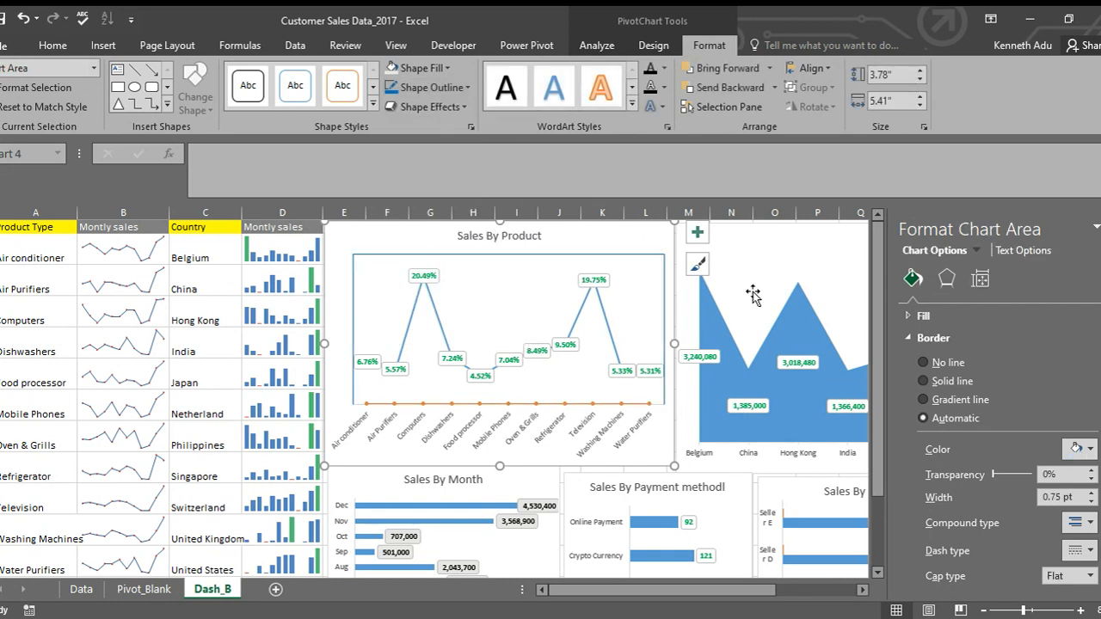
Step: Apply the second preset shape effect in the first preset row to the Sales By Product chart's plot area
click(639, 269)
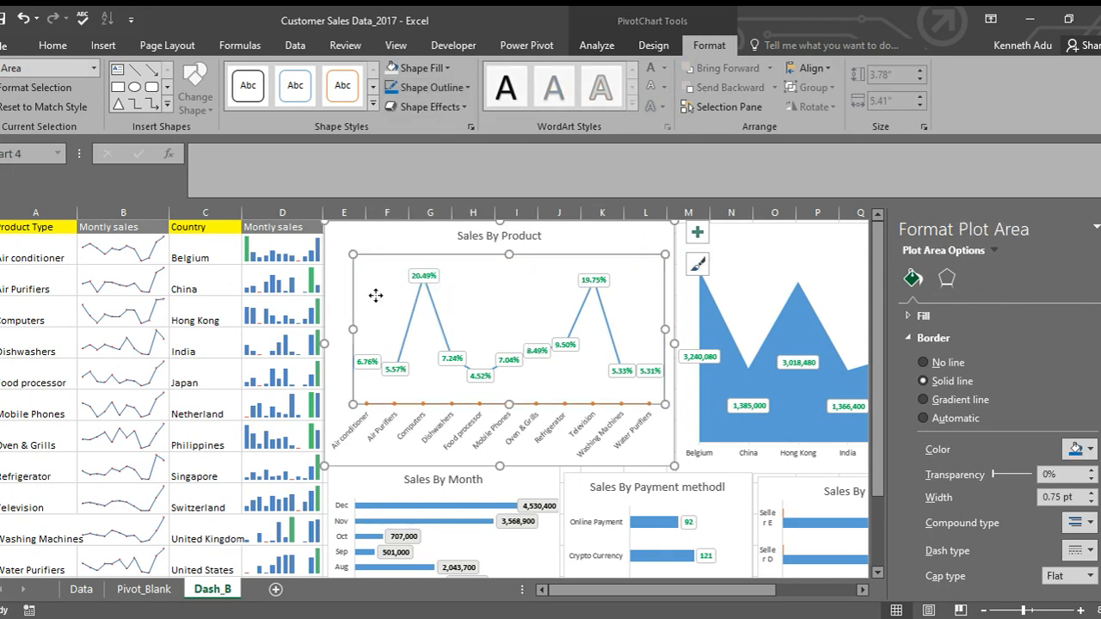
click(384, 253)
click(381, 278)
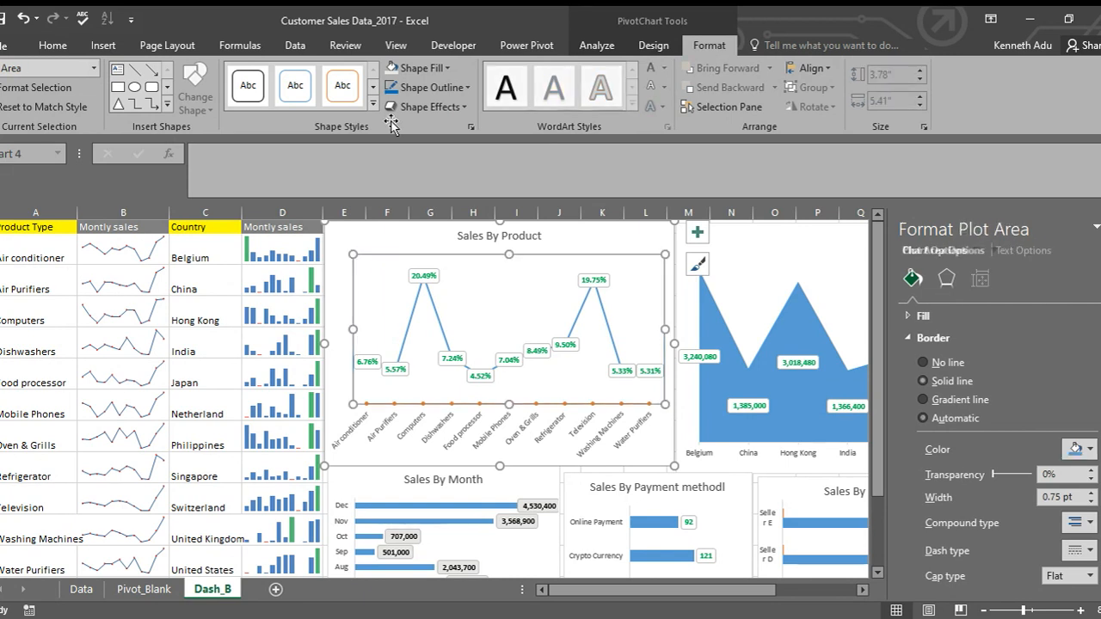
click(460, 107)
mouse_move(438, 136)
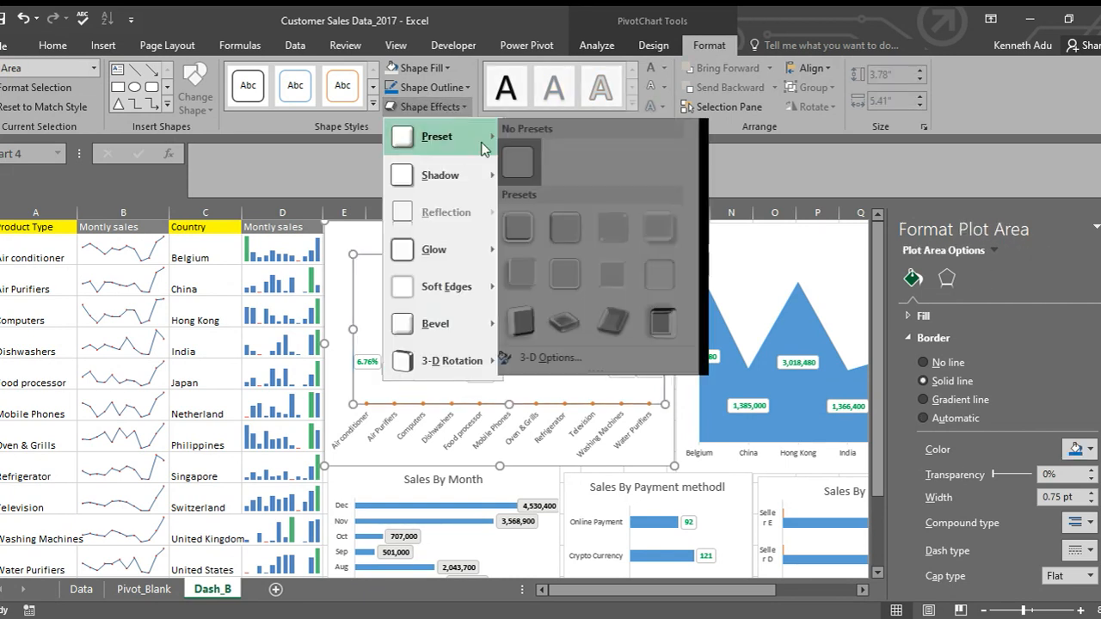
click(573, 226)
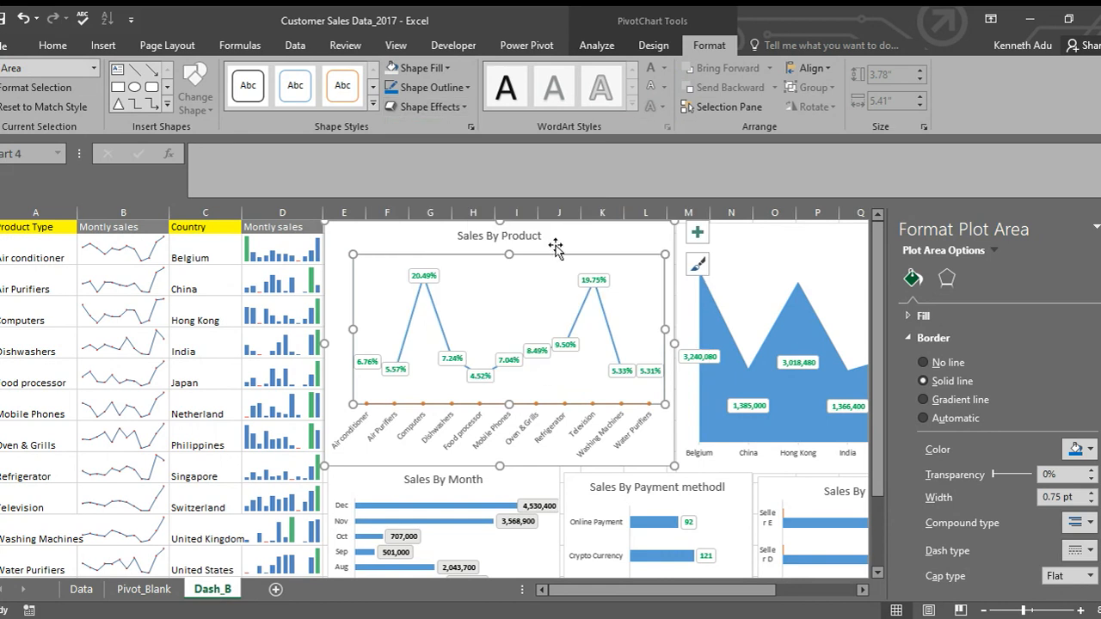
Step: Apply the second preset shape effect in the first preset row to the whole Sales By Product chart area
click(629, 240)
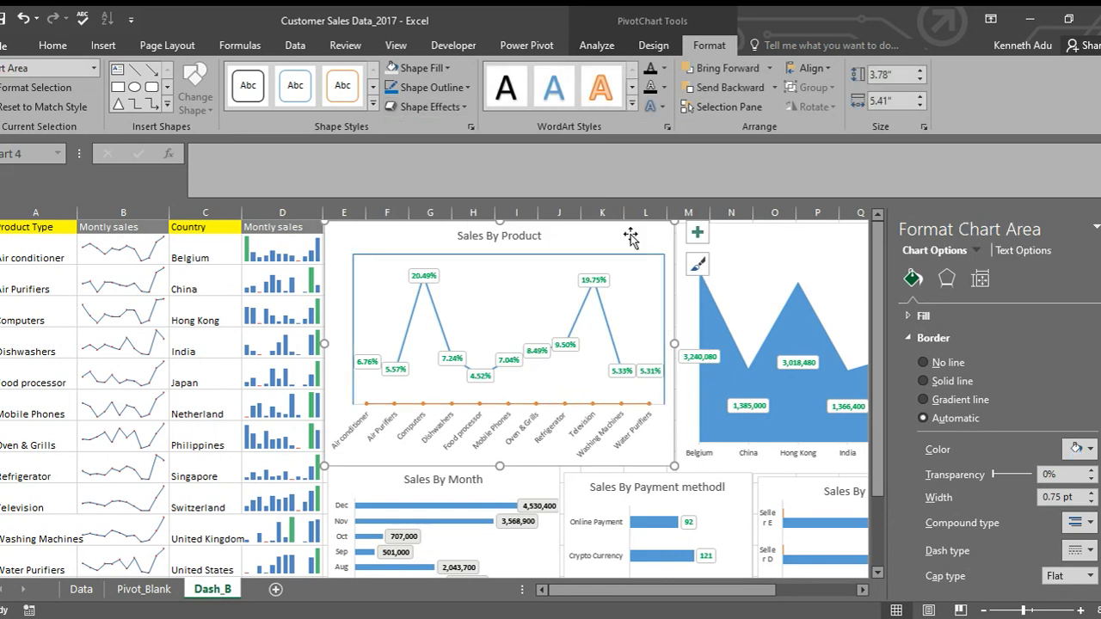
click(426, 107)
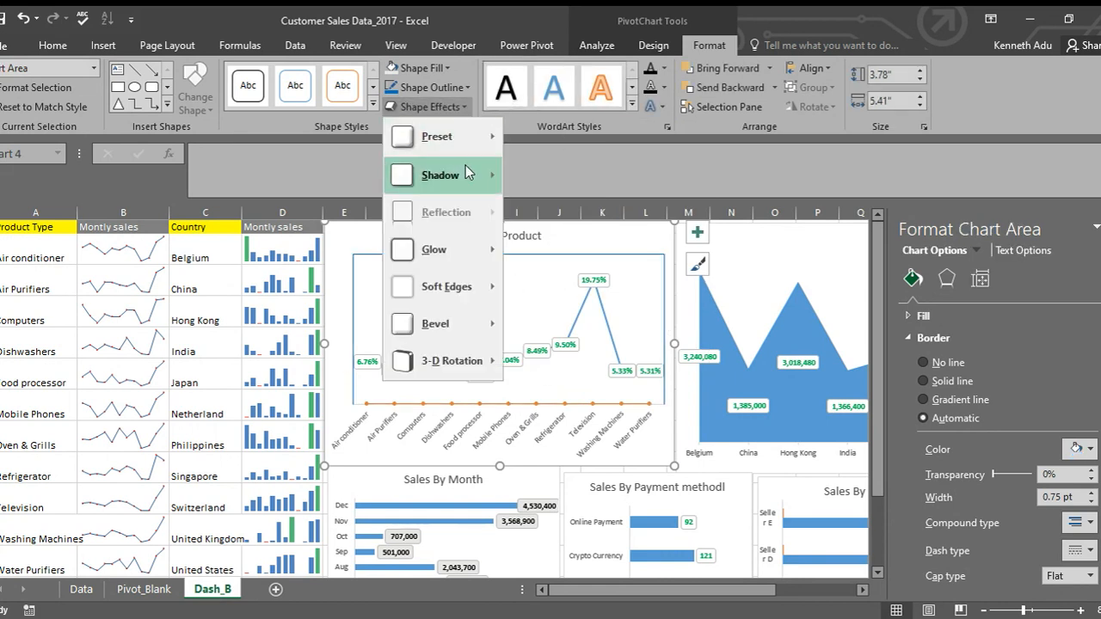
mouse_move(464, 167)
mouse_move(479, 141)
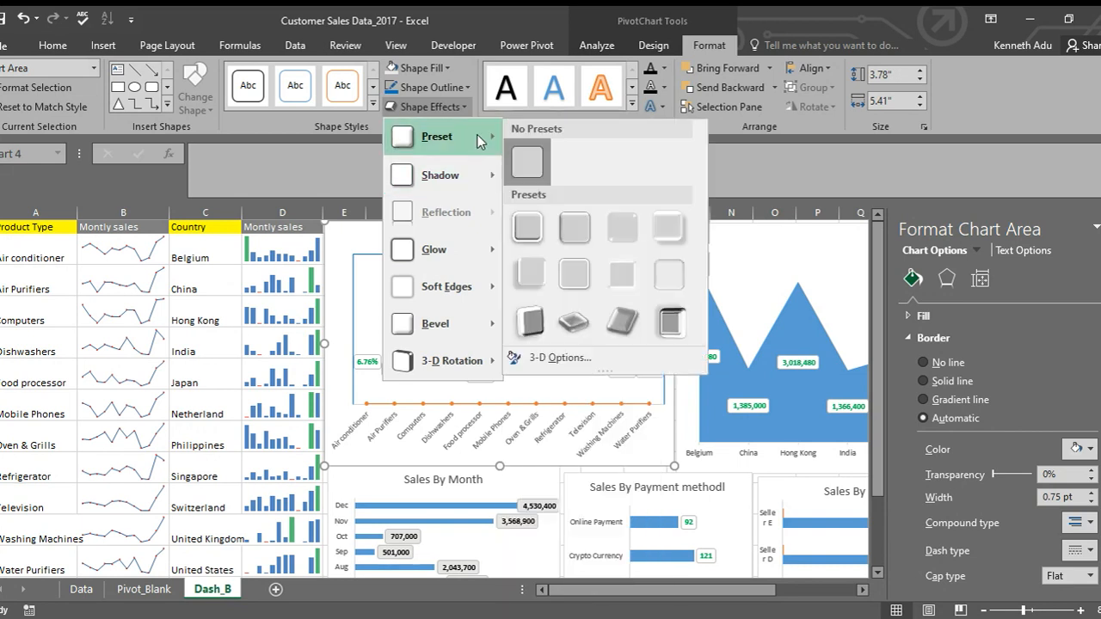
click(576, 233)
Step: Apply the second preset shape effect in the first preset row to the plot area of the Sales By country chart
click(779, 255)
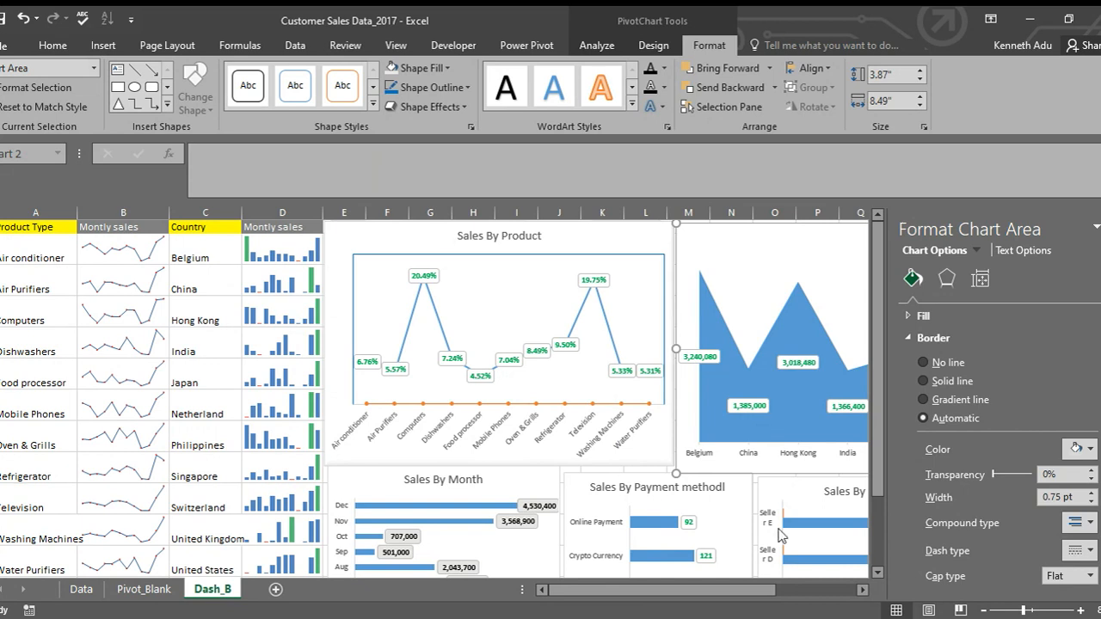
drag(757, 590, 788, 590)
click(657, 269)
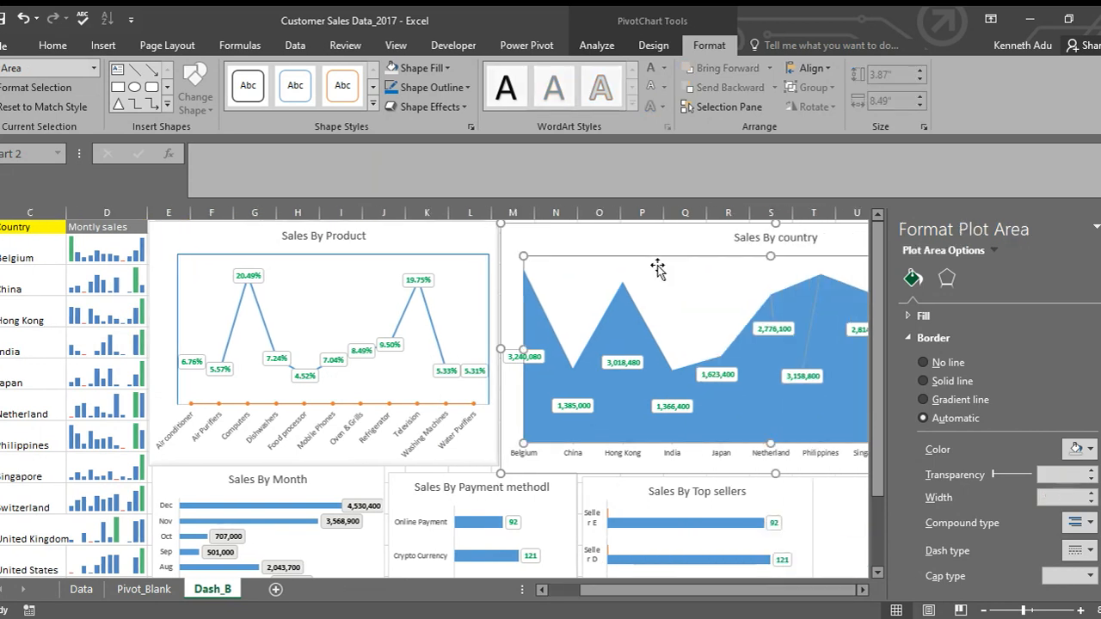
click(461, 105)
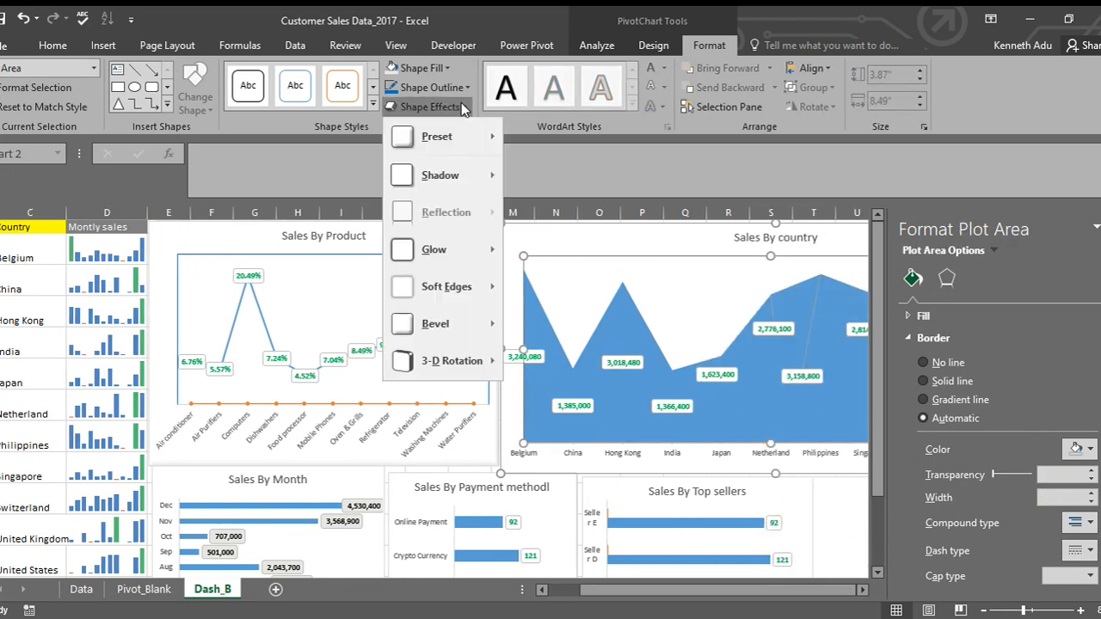
mouse_move(467, 135)
click(573, 225)
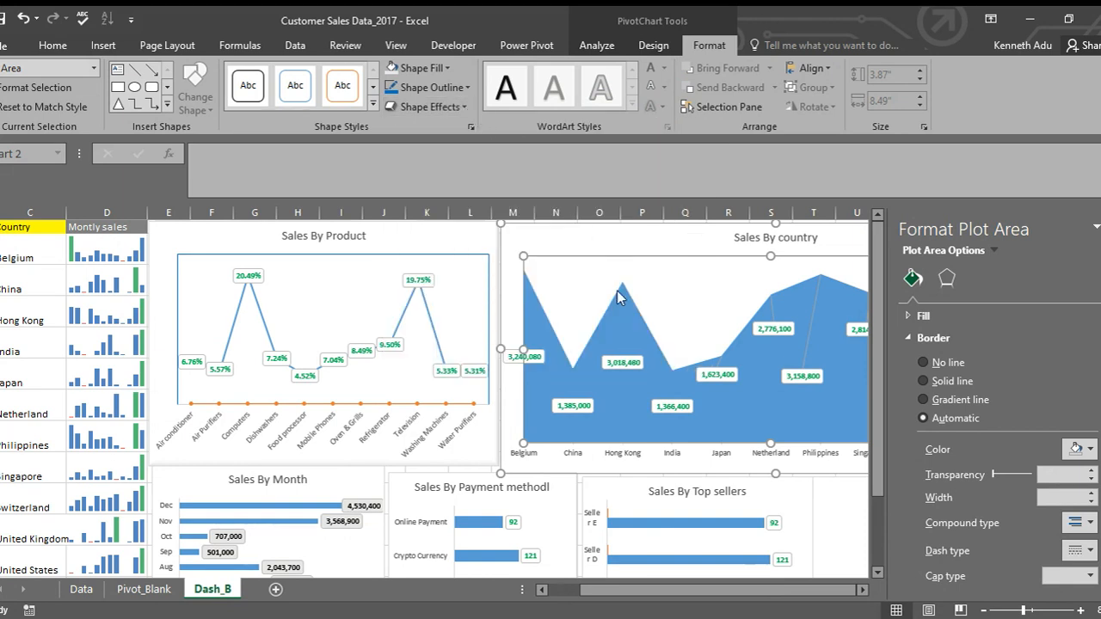
Step: Bring up the preset shape effects for the whole Sales By country chart area
click(640, 243)
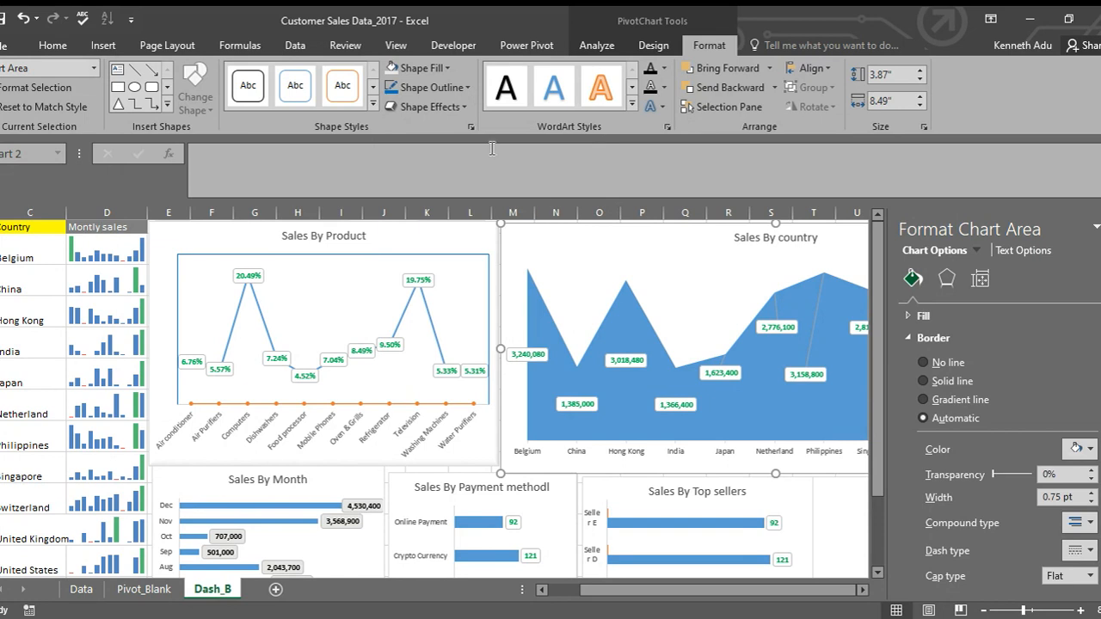
click(468, 102)
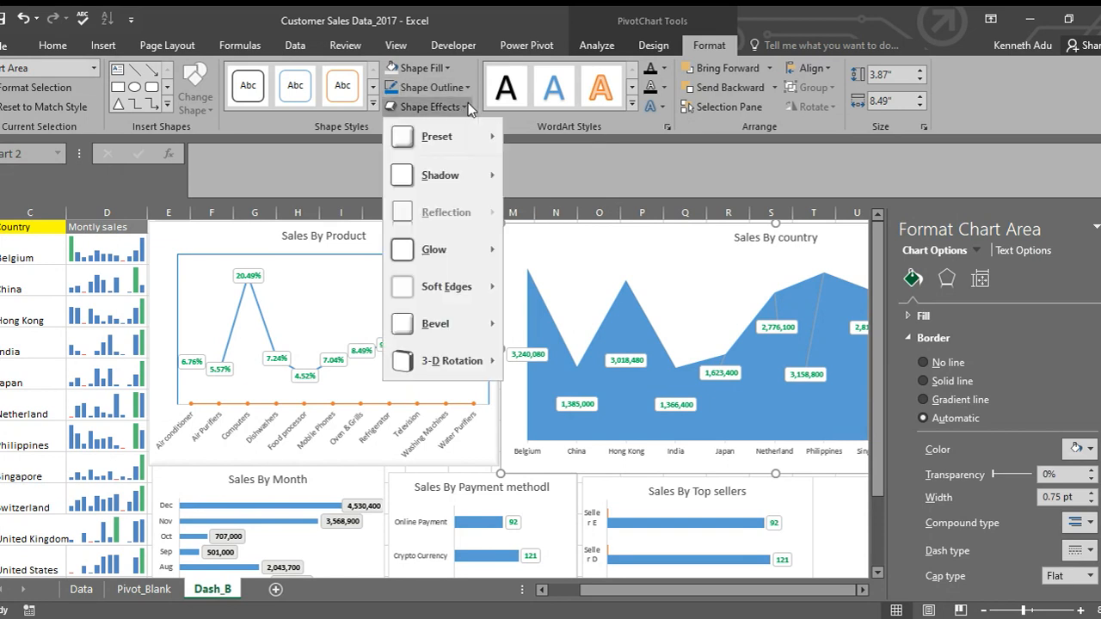
mouse_move(448, 138)
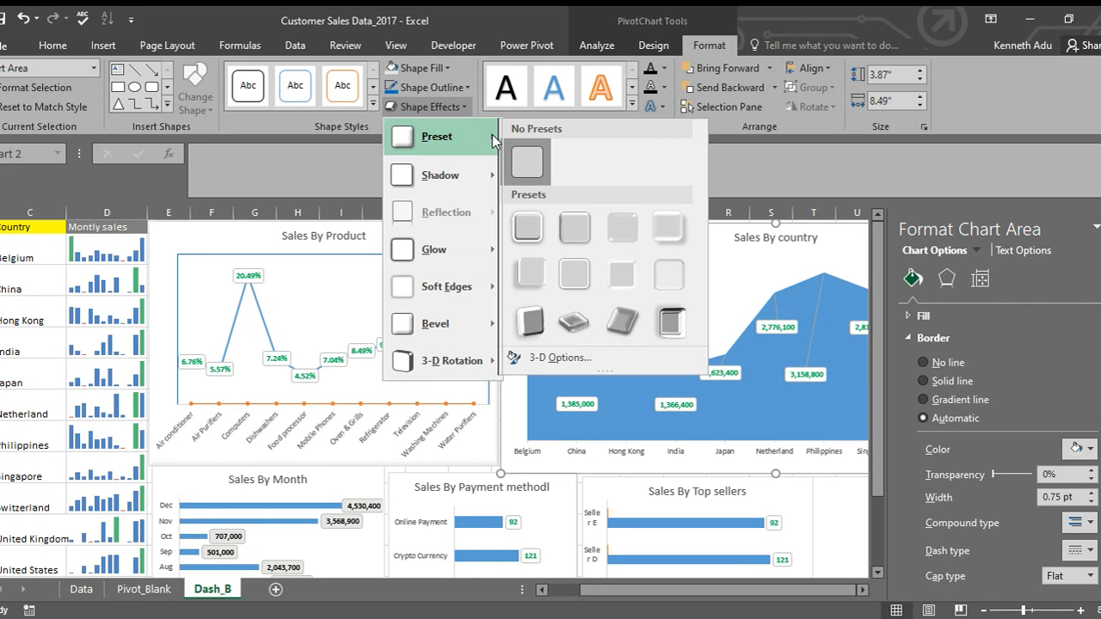
Step: Apply the second preset shape effect in the first row to the Sales By country chart area
click(563, 231)
click(725, 253)
scroll(739, 275, down, 1)
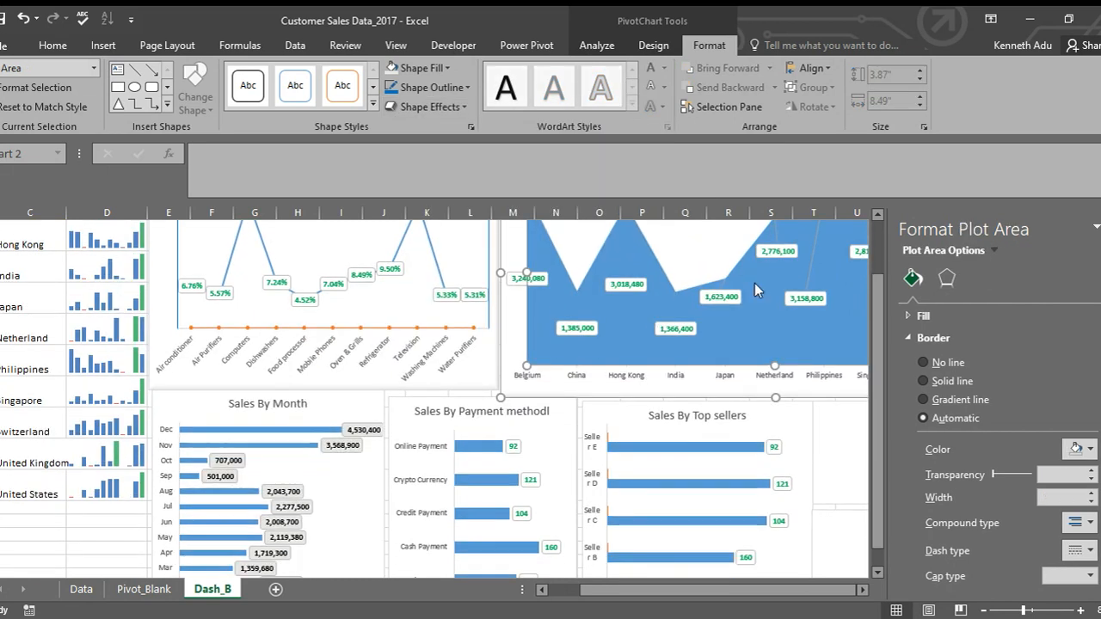
Step: Apply the second preset shape effect in the first row to the plot area of the Sales By Month chart
scroll(754, 289, up, 1)
scroll(727, 383, down, 3)
click(273, 315)
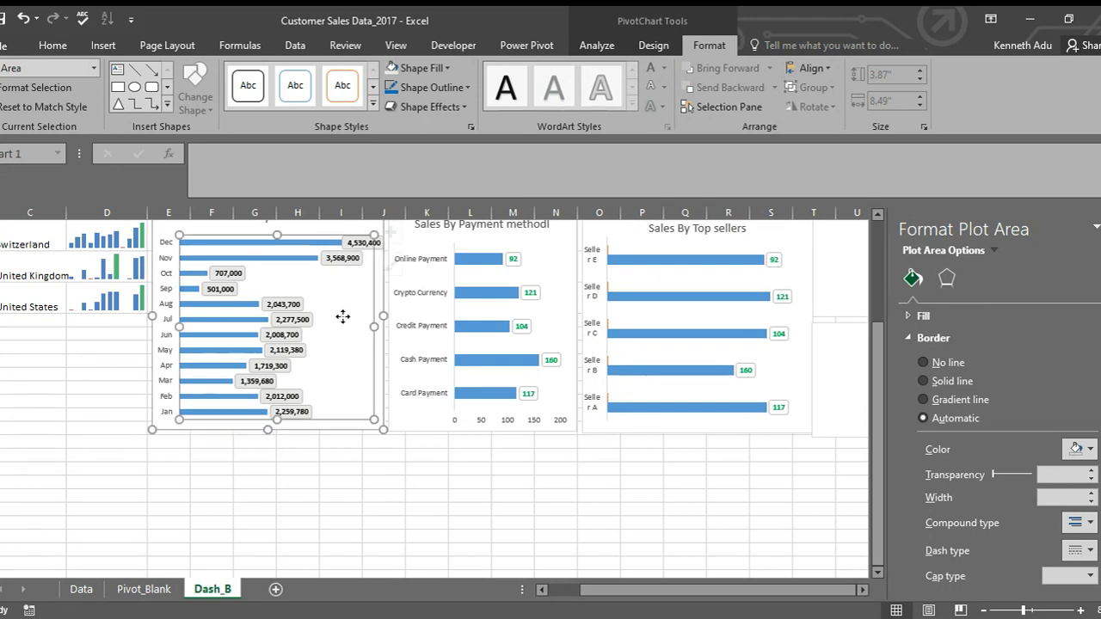
click(466, 107)
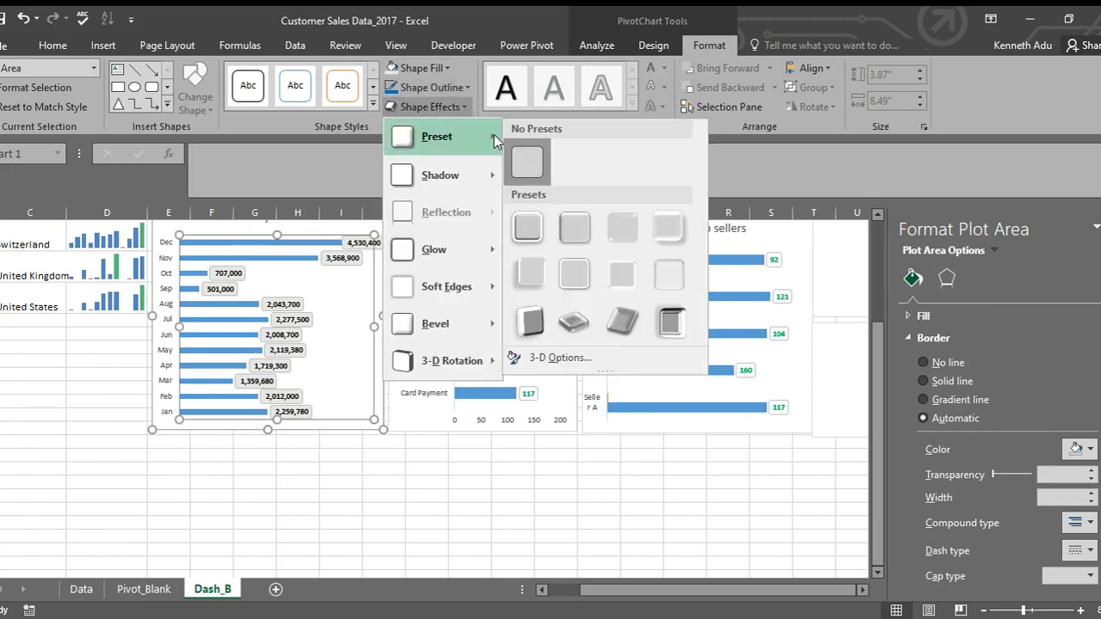
click(585, 231)
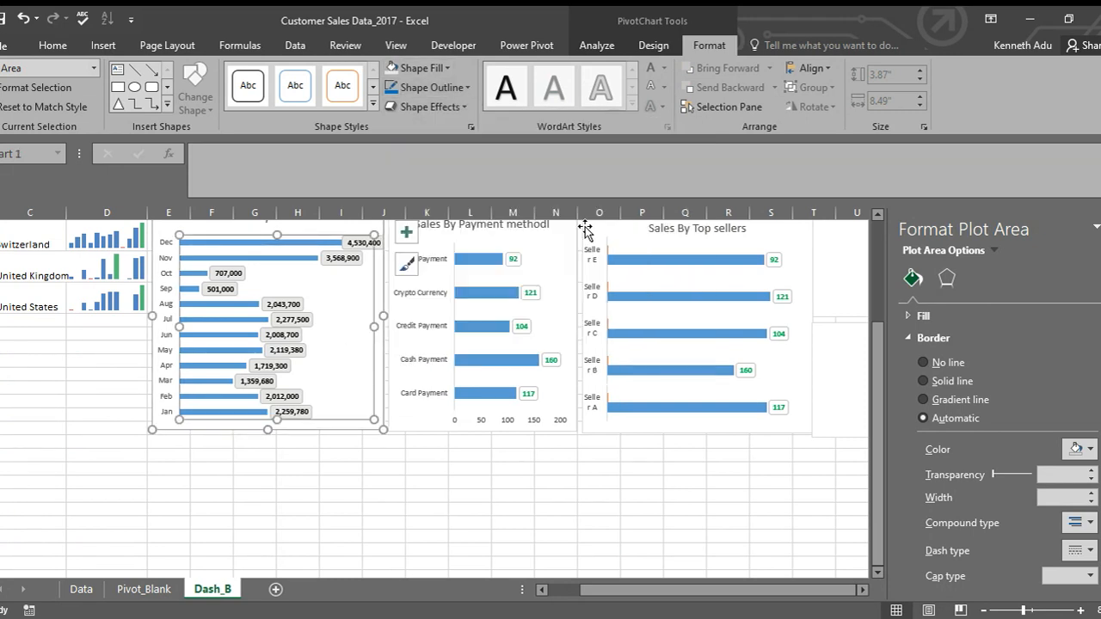
Step: Apply the second preset shape effect in the first row to the chart area of the Sales By Month chart
click(361, 227)
scroll(373, 250, up, 5)
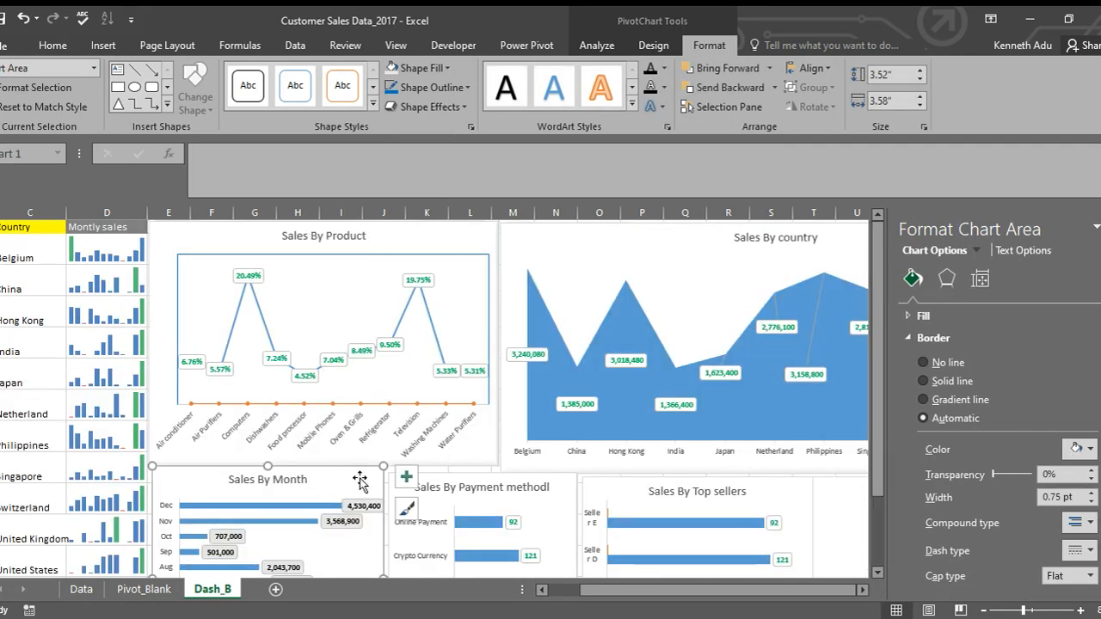
click(448, 109)
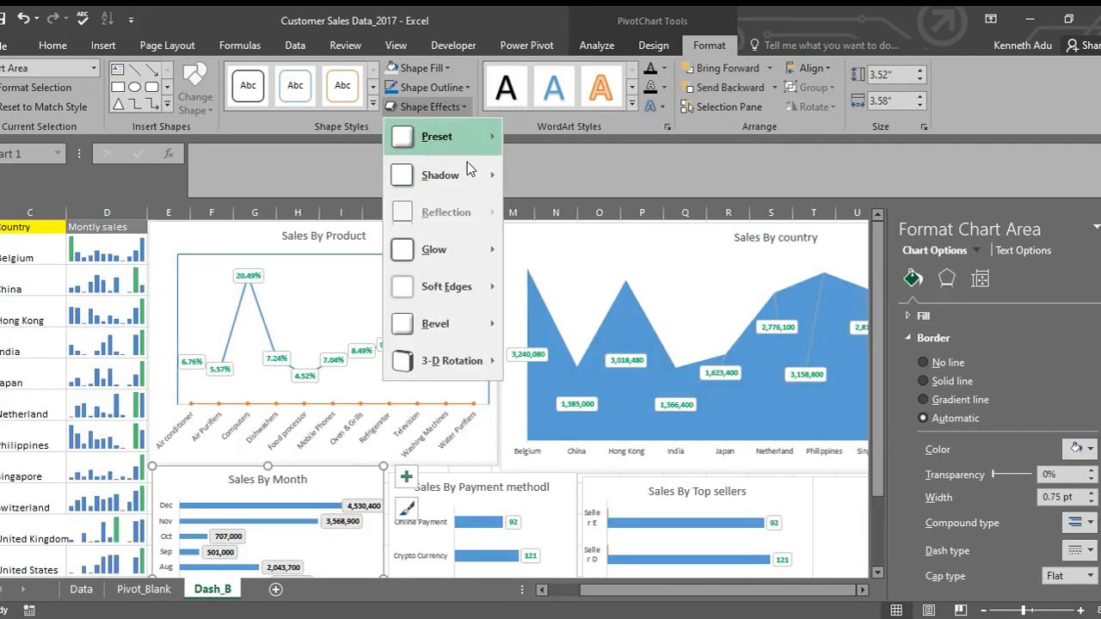
mouse_move(460, 137)
click(574, 227)
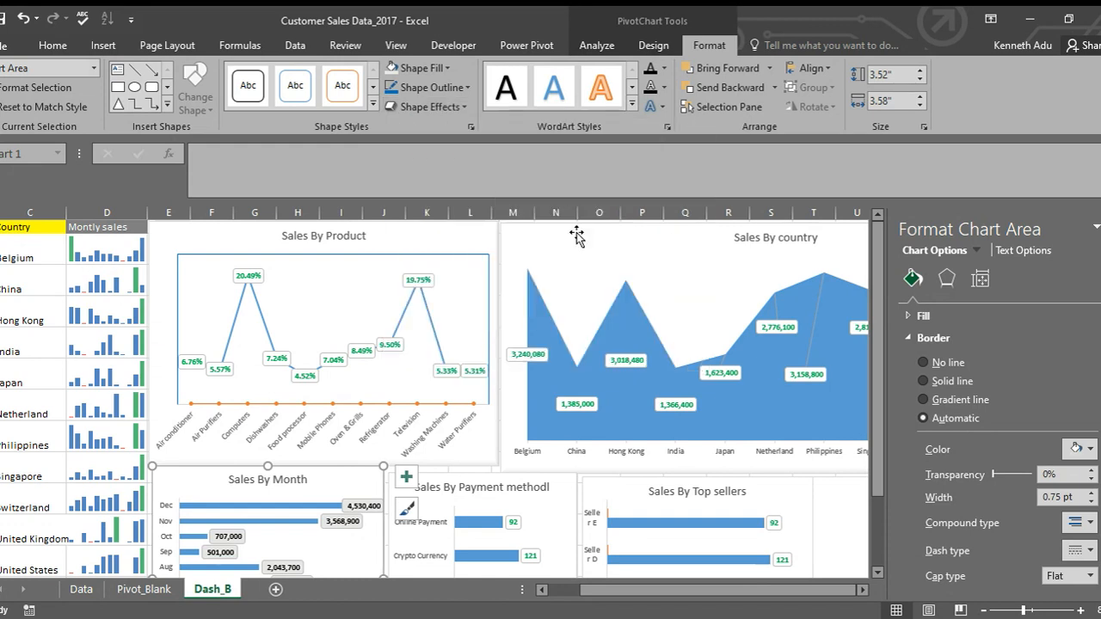
scroll(559, 308, down, 2)
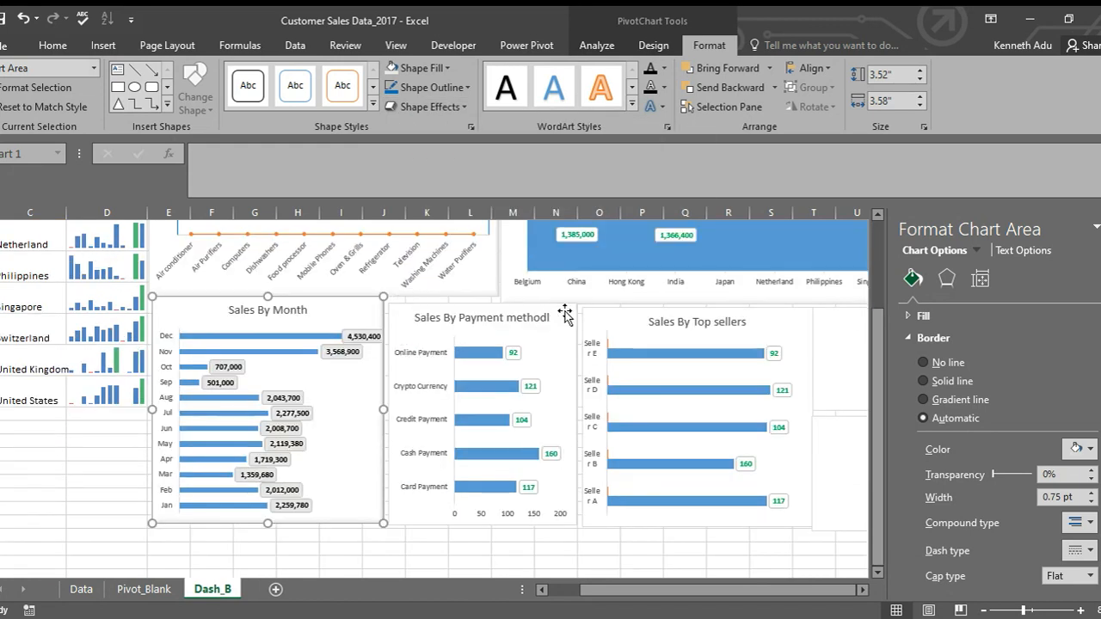
Step: Apply the third preset shape effect in the first row to the Sales By Payment method chart area
click(565, 320)
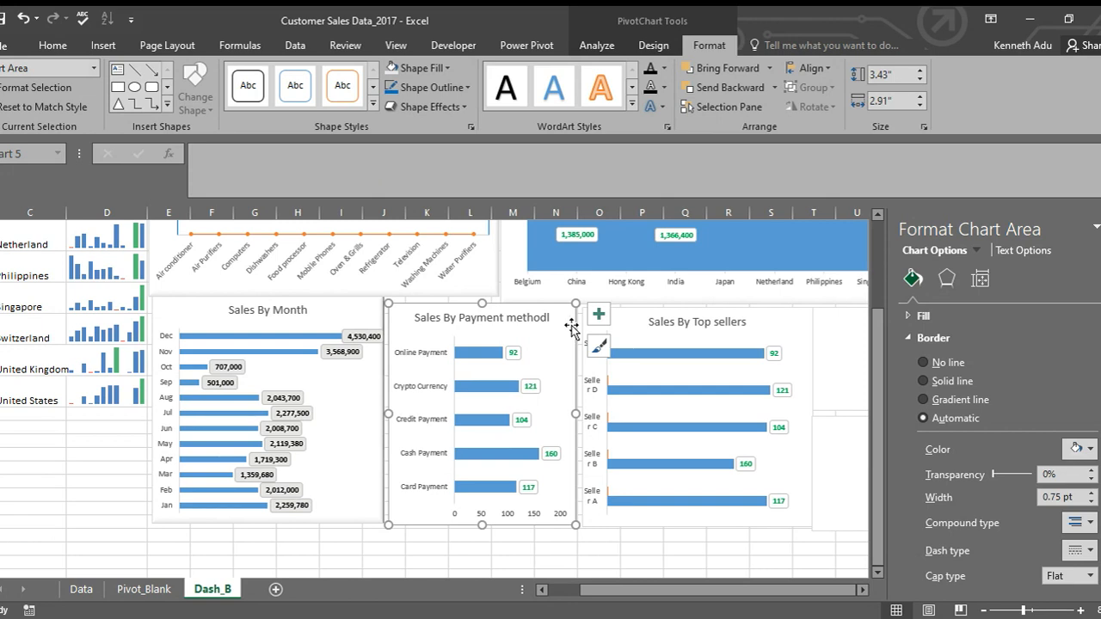
click(457, 105)
mouse_move(481, 148)
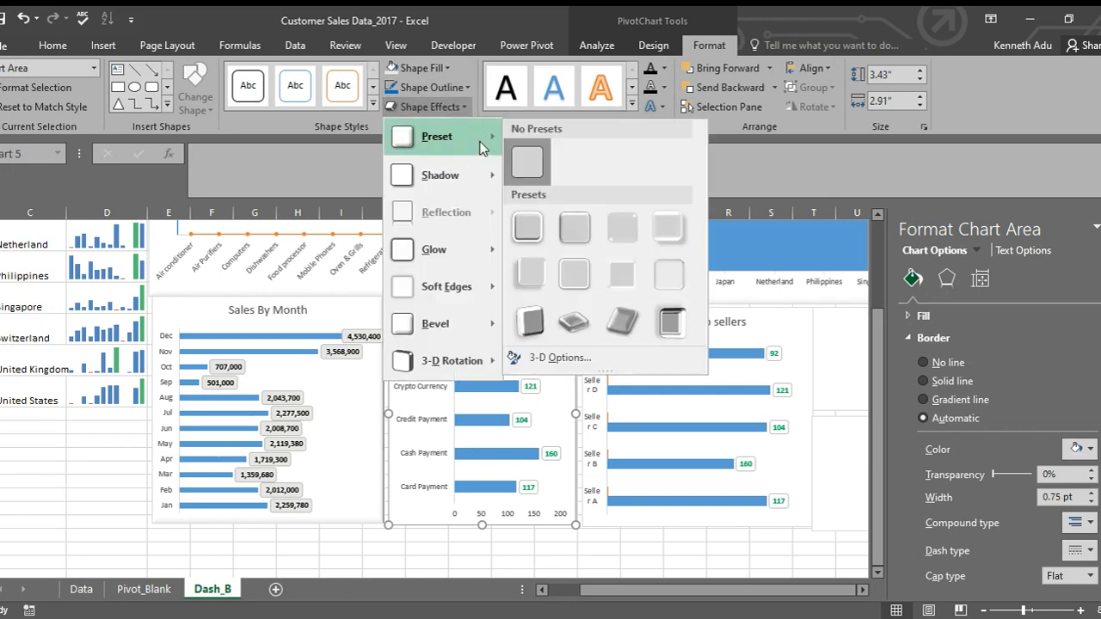
click(626, 227)
click(697, 322)
Step: Apply the third preset shape effect in the first row to the chart area of the Sales By Month chart
click(296, 346)
click(465, 105)
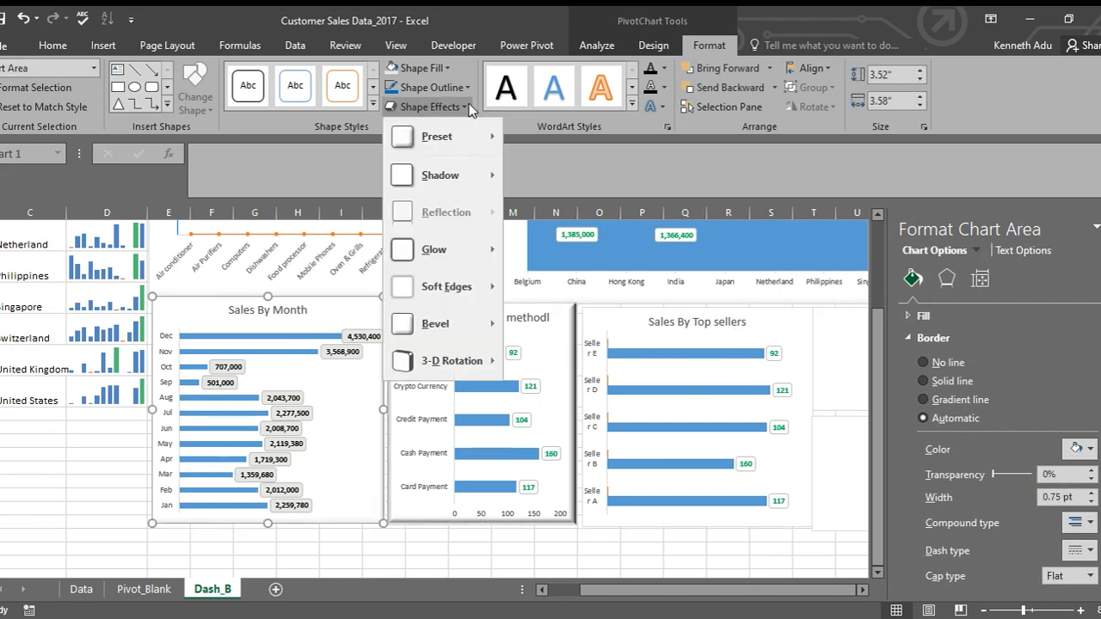
mouse_move(478, 142)
click(620, 225)
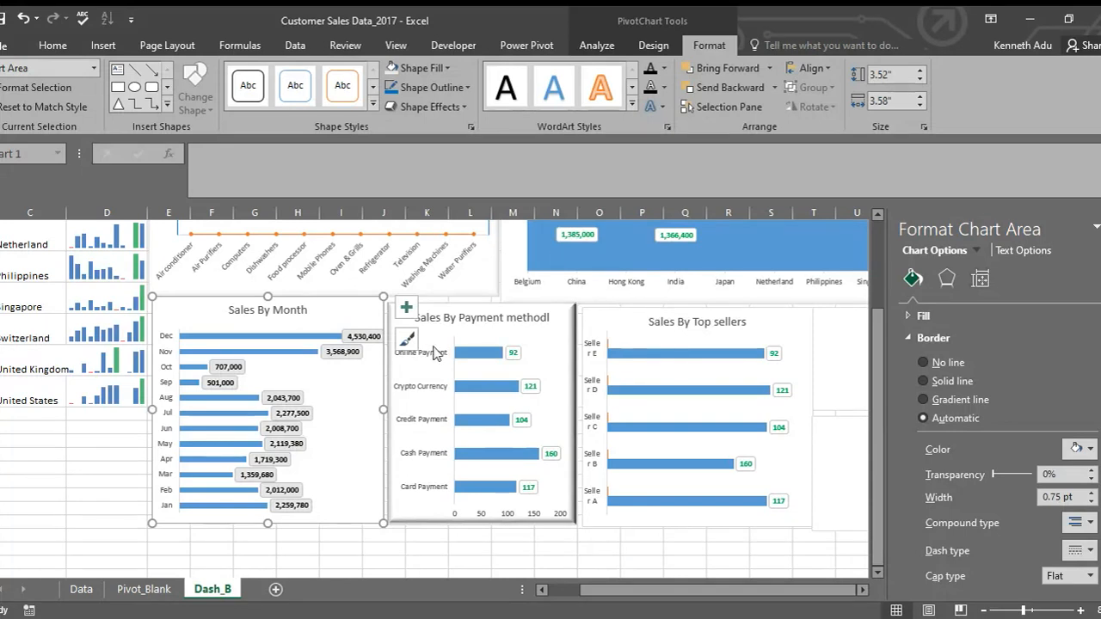
Step: Apply a preset shape effect to the title of the Sales By Top sellers chart
click(704, 320)
click(454, 107)
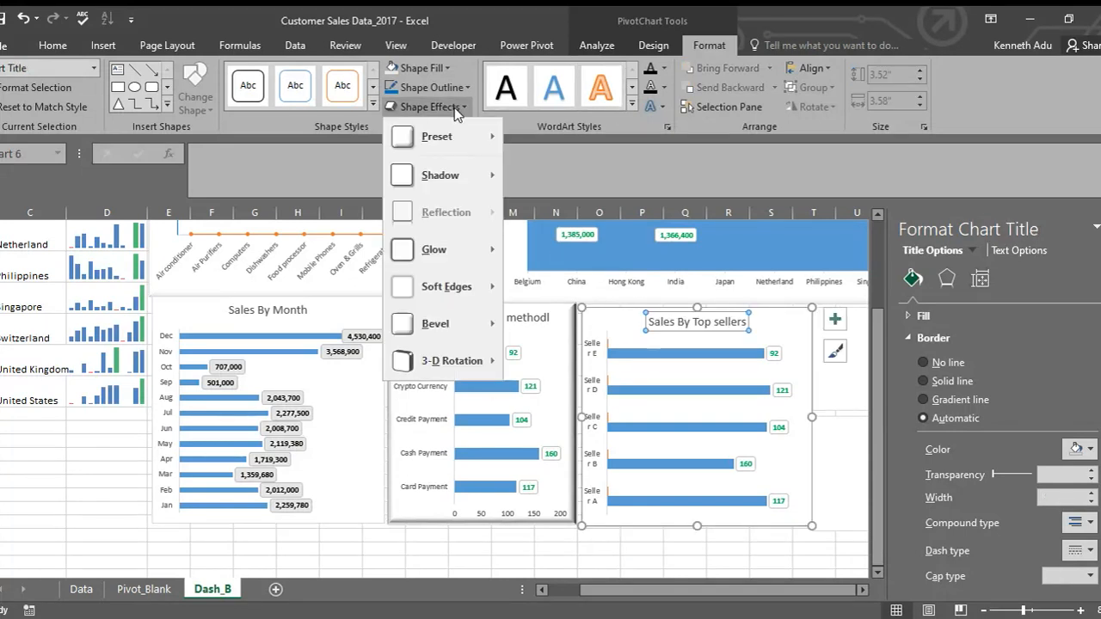
mouse_move(479, 140)
click(683, 245)
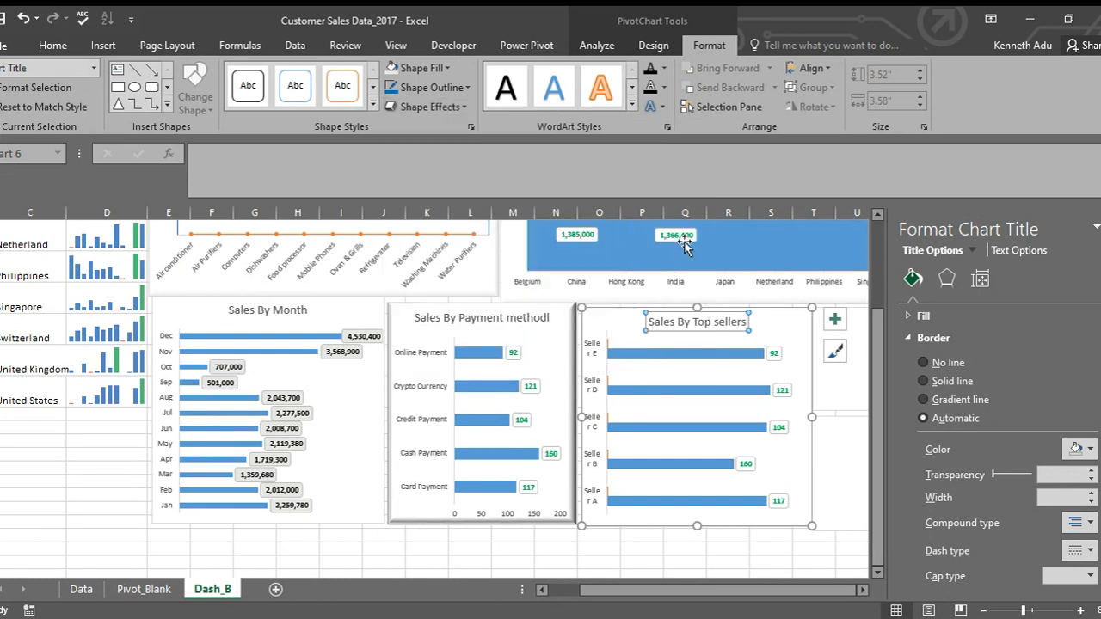
Step: Apply the third preset shape effect in the first row to the bars of the Sales By Top sellers chart
click(803, 393)
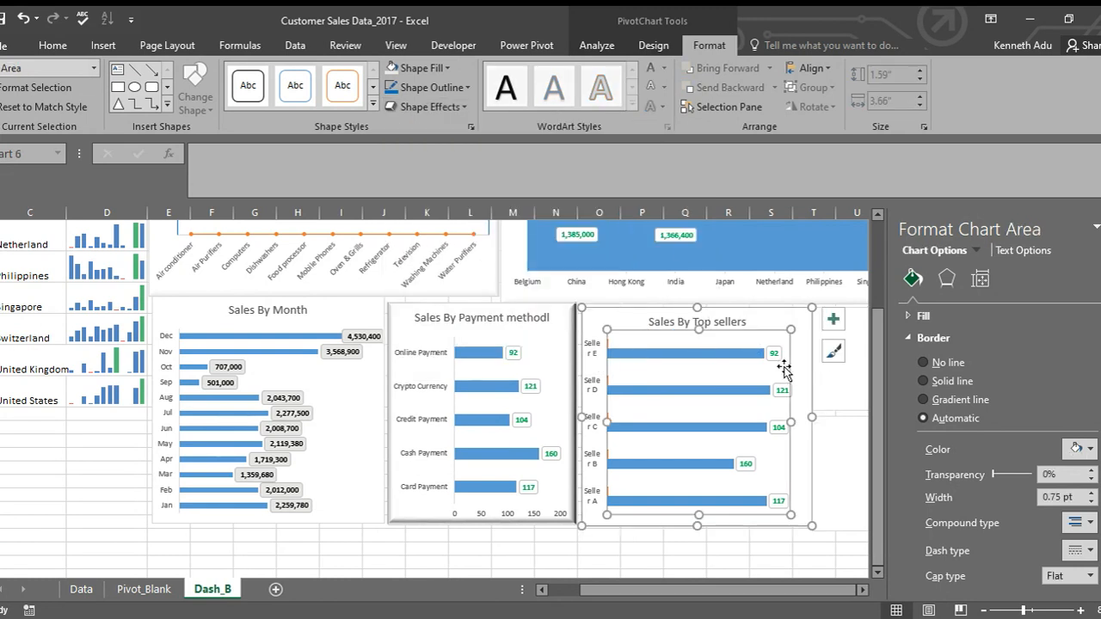
click(719, 365)
click(701, 354)
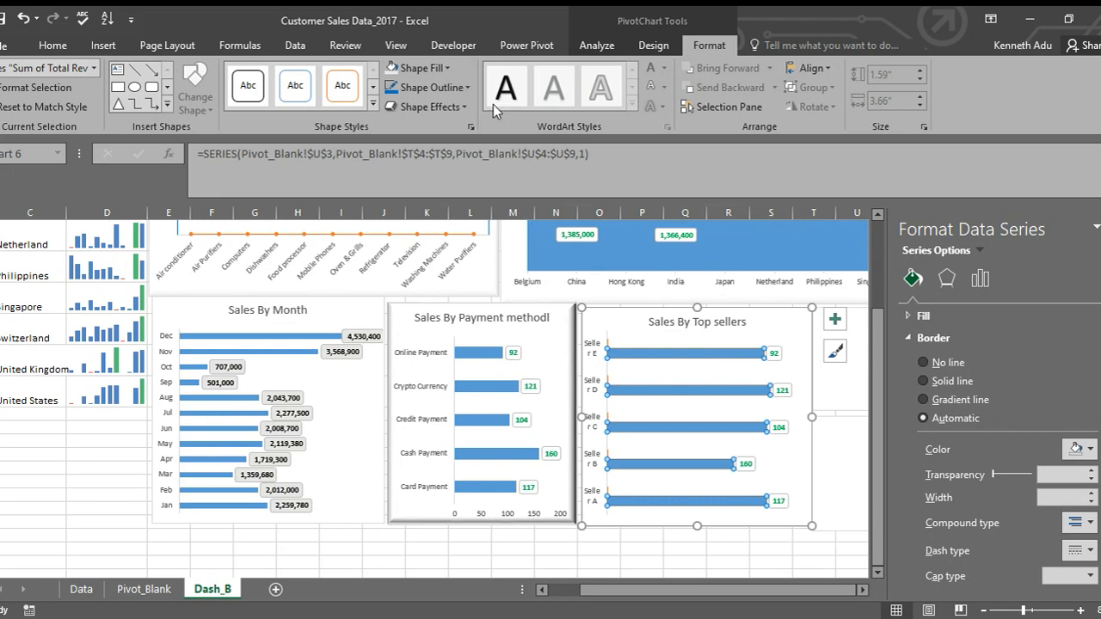
click(462, 106)
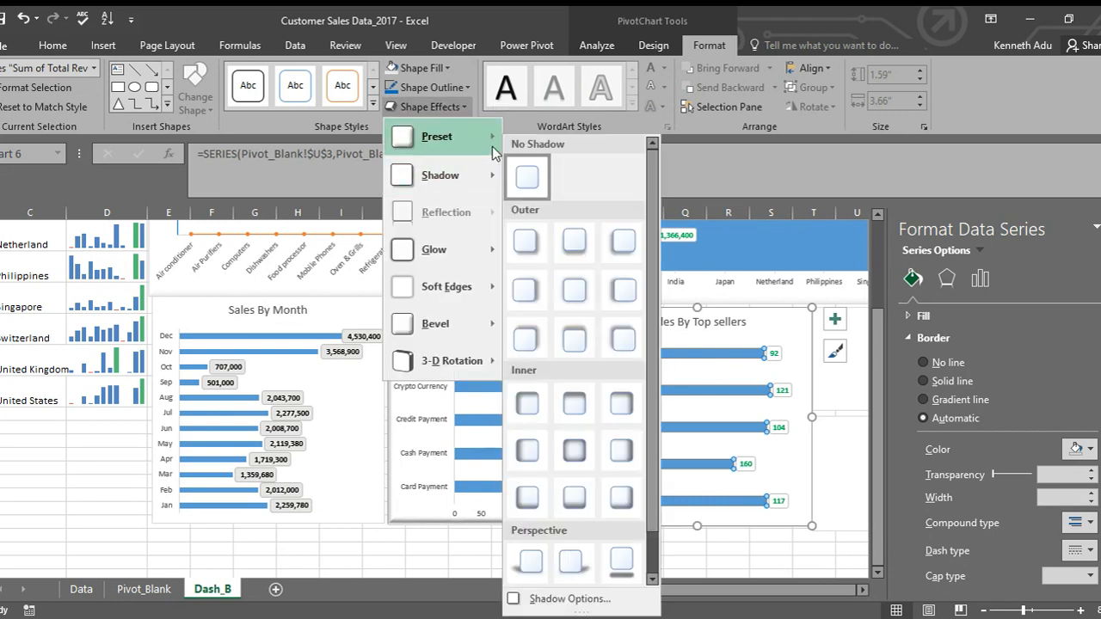
mouse_move(482, 137)
click(615, 226)
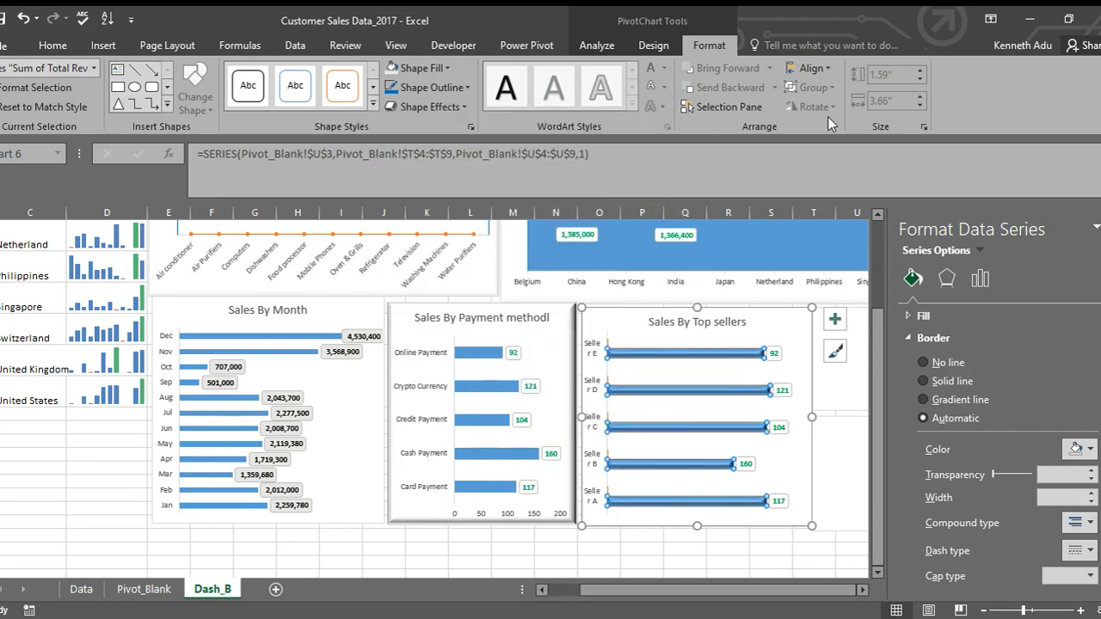
Step: Apply the third preset shape effect in the first row to the bars of the Sales By Payment method chart
click(788, 464)
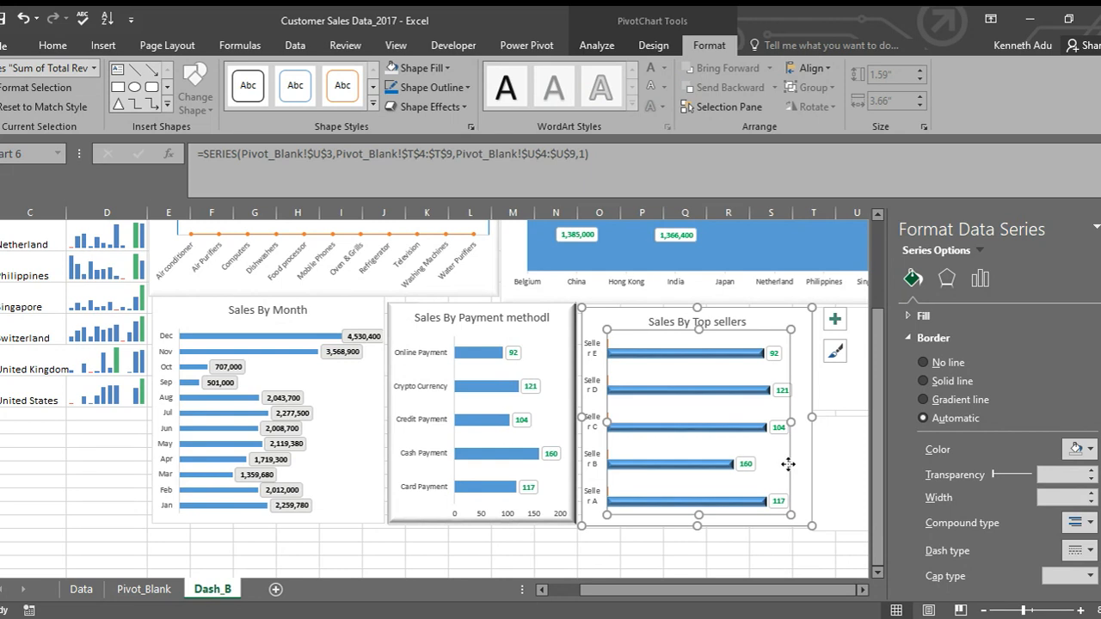
click(481, 389)
click(462, 107)
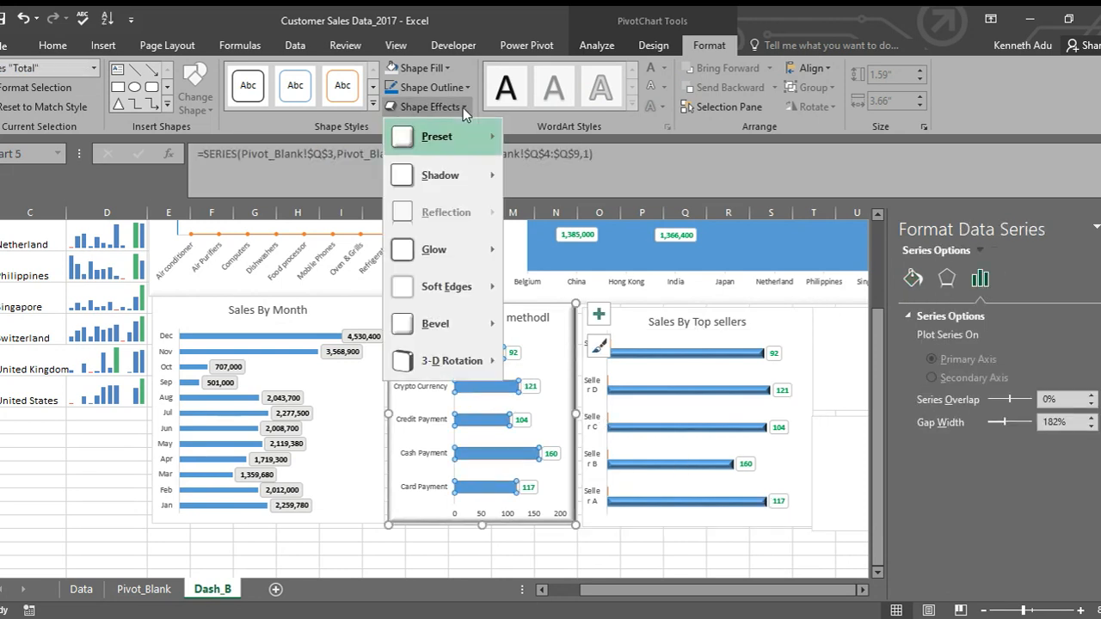
mouse_move(437, 136)
click(622, 225)
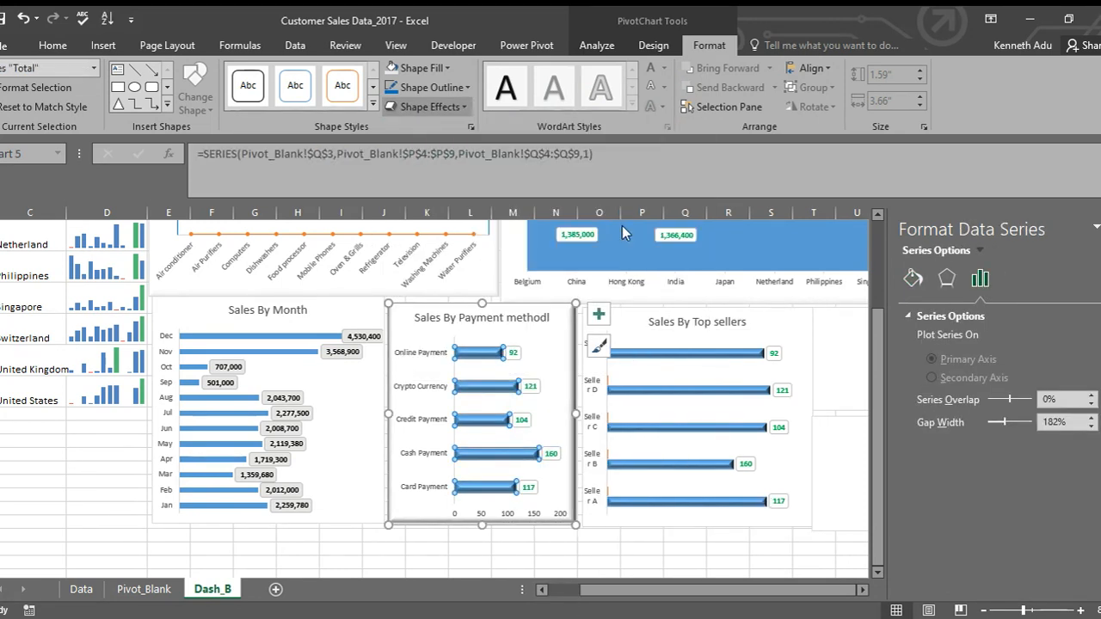
Step: Apply the third preset shape effect in the first row to the bars of the Sales By Month chart
click(287, 414)
click(270, 361)
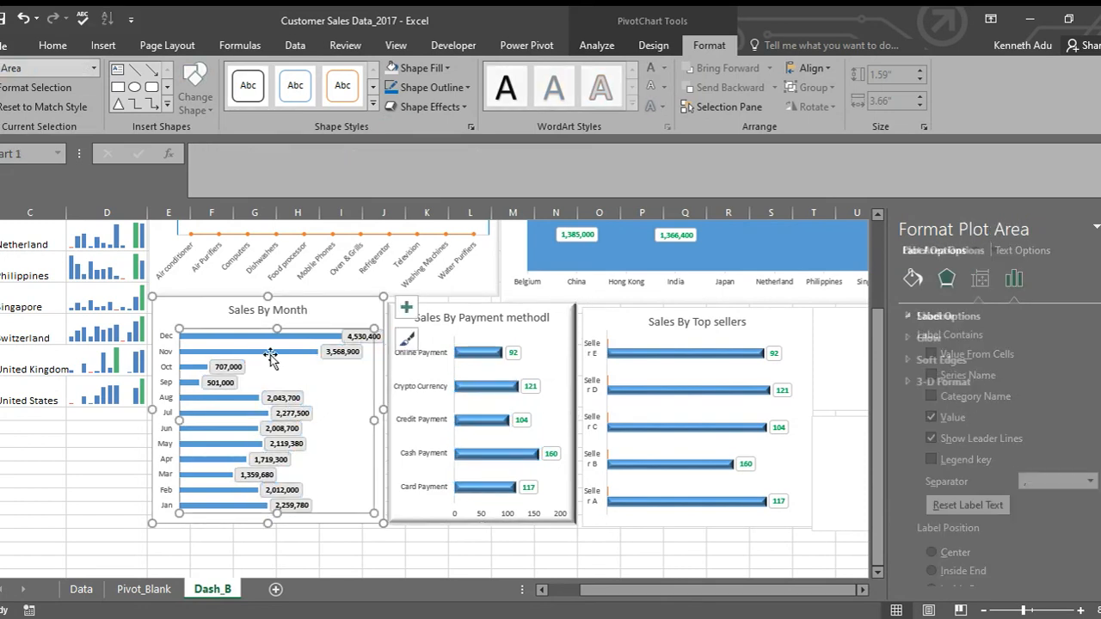
click(273, 353)
click(464, 110)
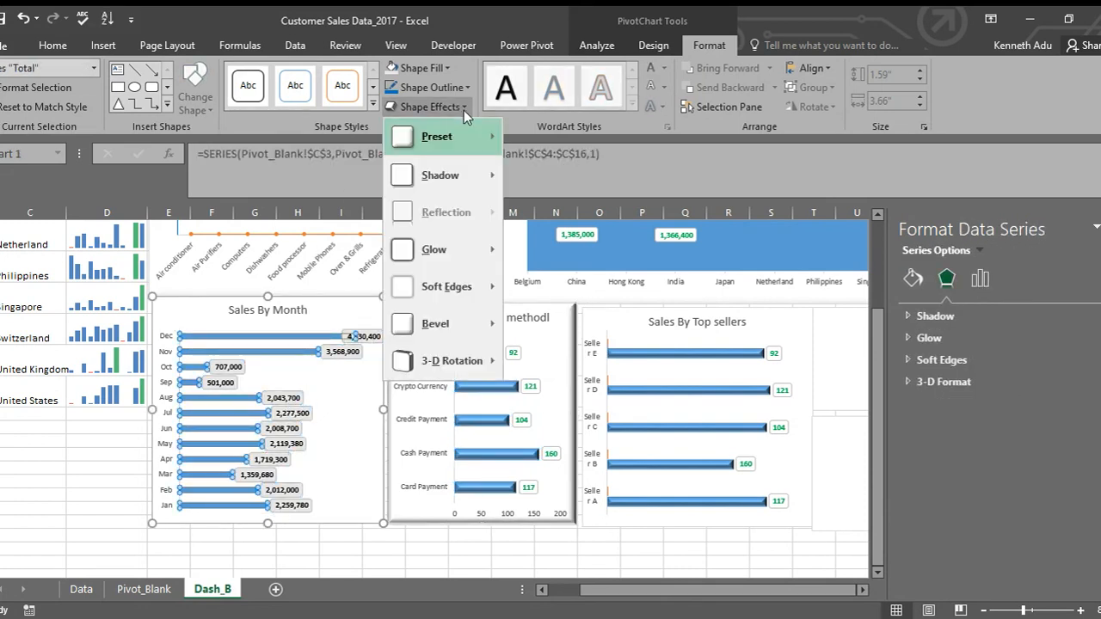
mouse_move(464, 145)
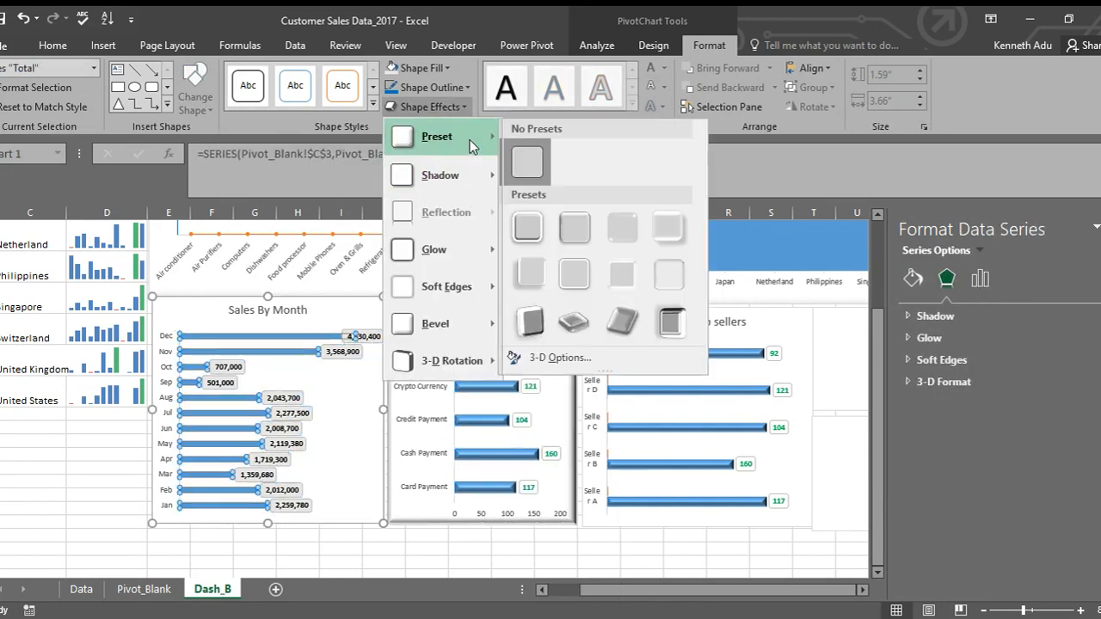
click(620, 228)
click(330, 397)
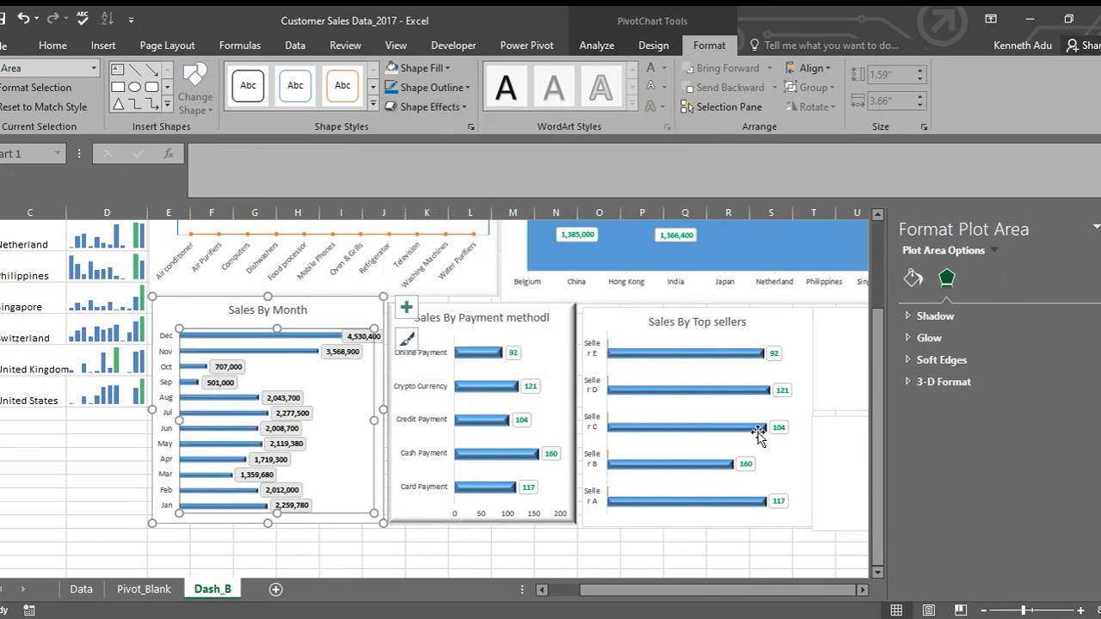
Step: Apply the third preset shape effect in the first row to the line series of the Sales By Product chart
click(836, 454)
scroll(830, 456, up, 2)
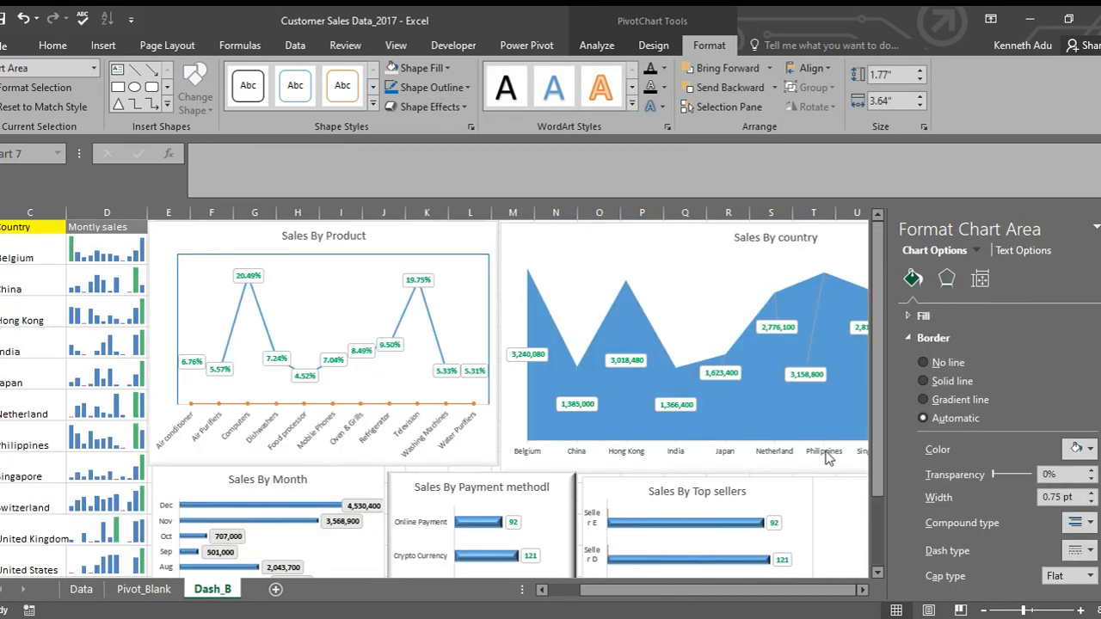
click(434, 335)
click(435, 335)
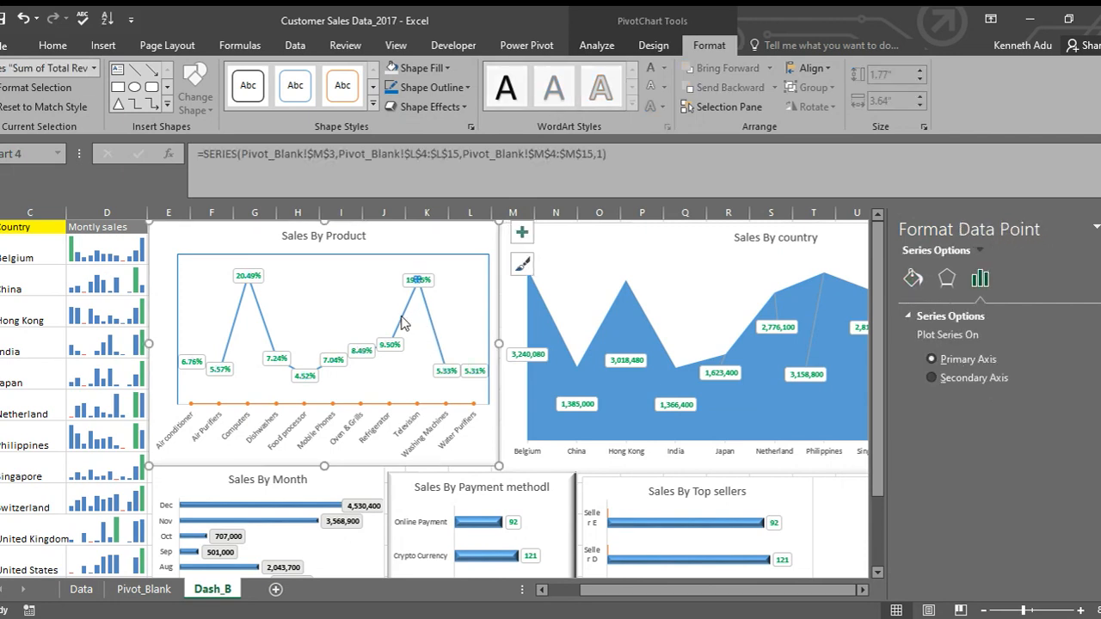
click(344, 272)
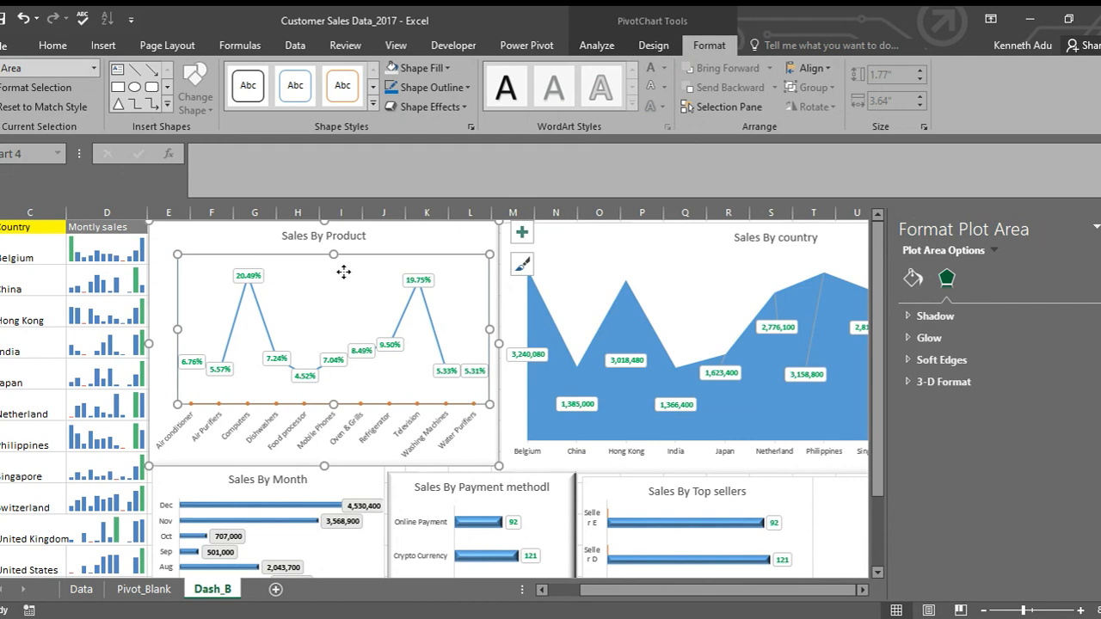
click(398, 326)
click(466, 107)
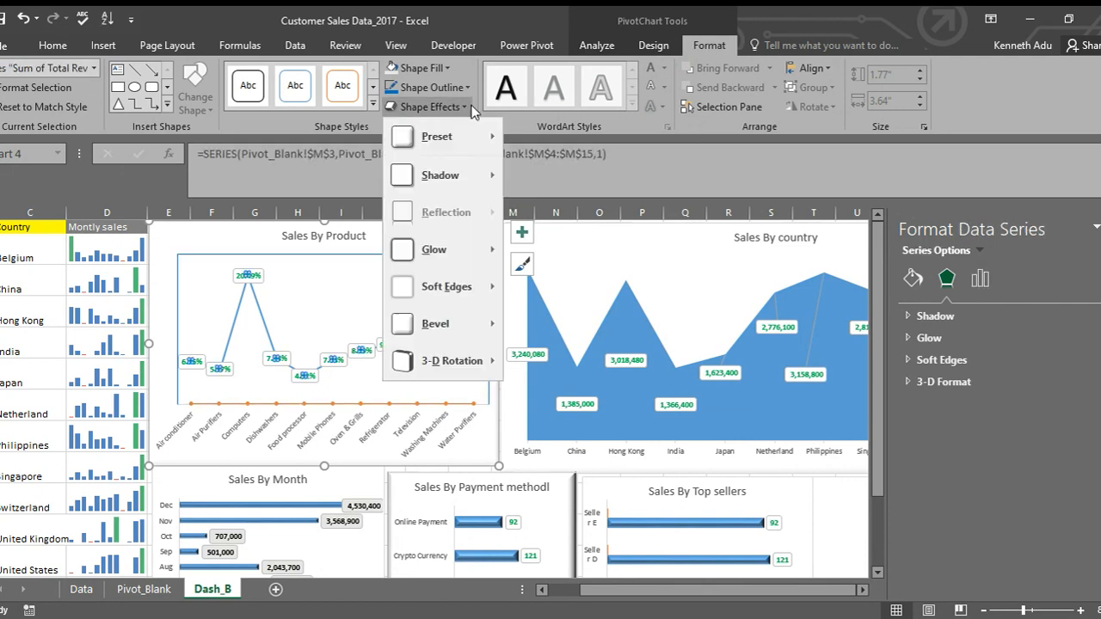
mouse_move(447, 138)
click(620, 225)
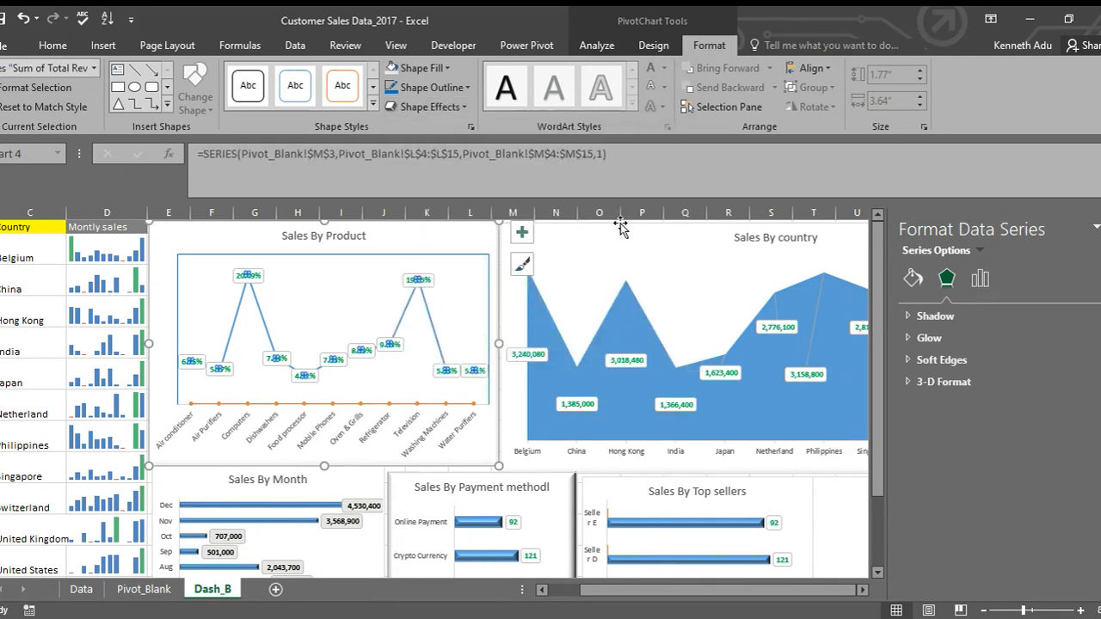
Step: Apply the third preset shape effect in the first row to the Sales By Product chart area
click(421, 263)
click(423, 244)
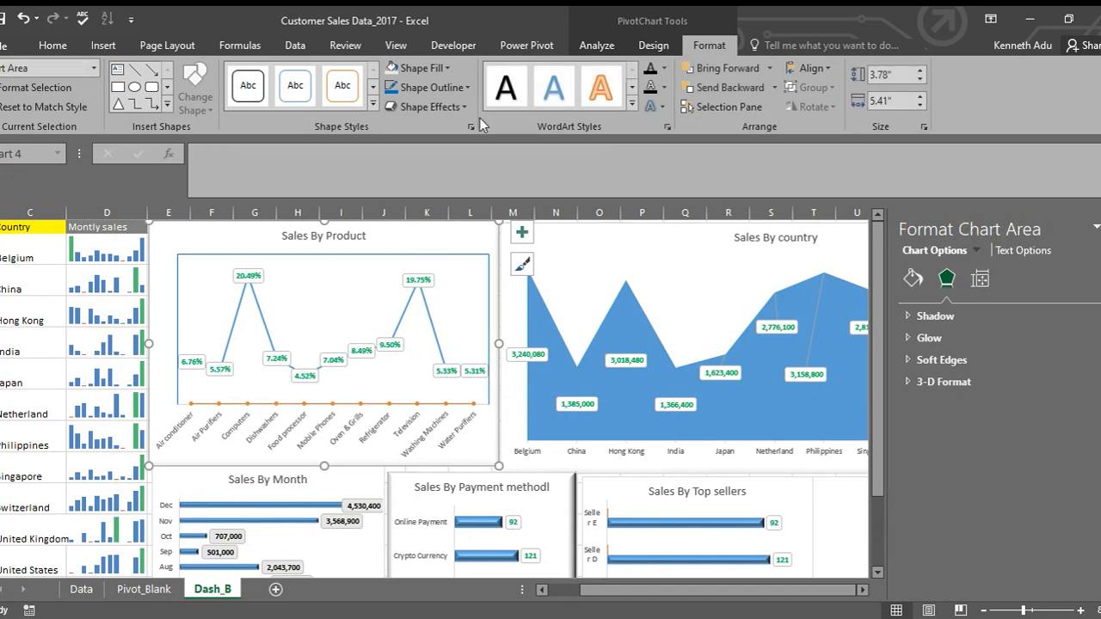
click(459, 109)
mouse_move(480, 138)
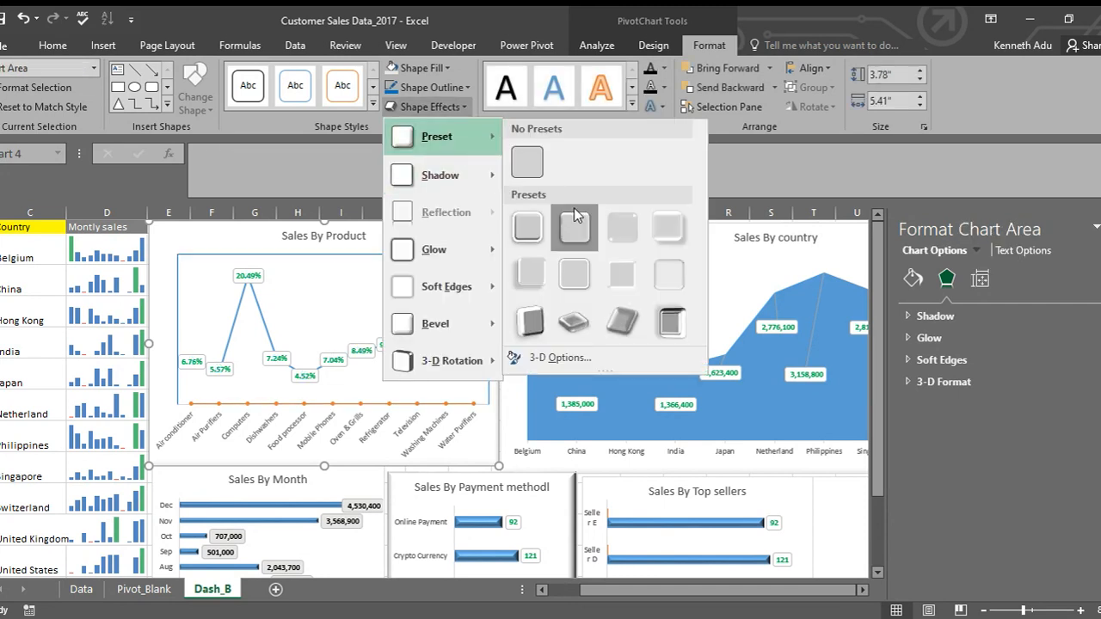
click(619, 225)
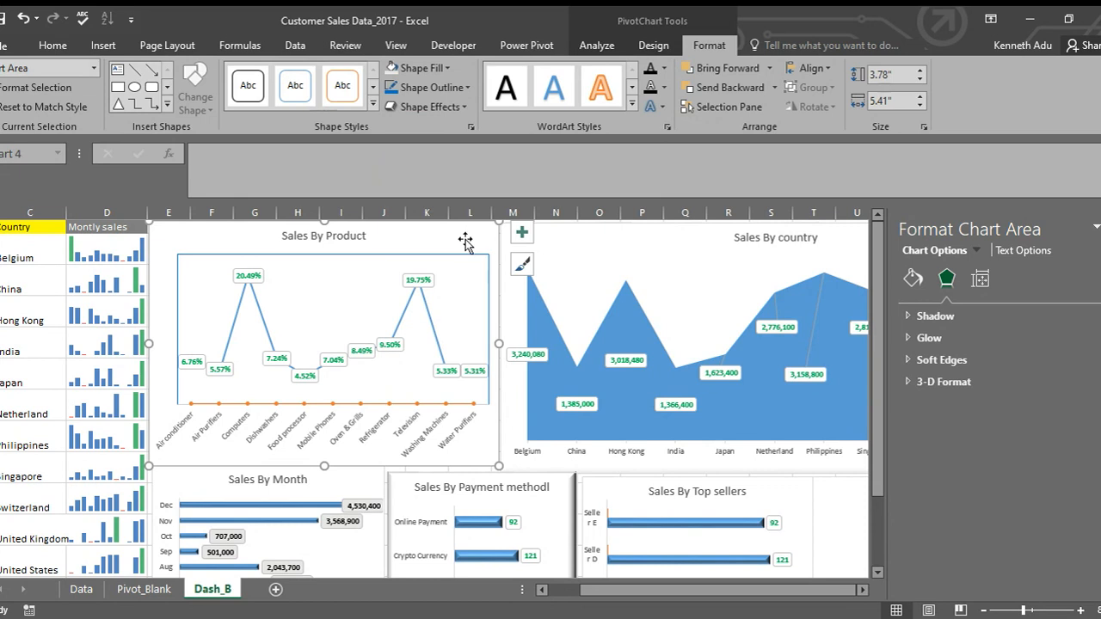
Step: Apply the third preset shape effect in the first row to the Sales By country chart area
click(682, 357)
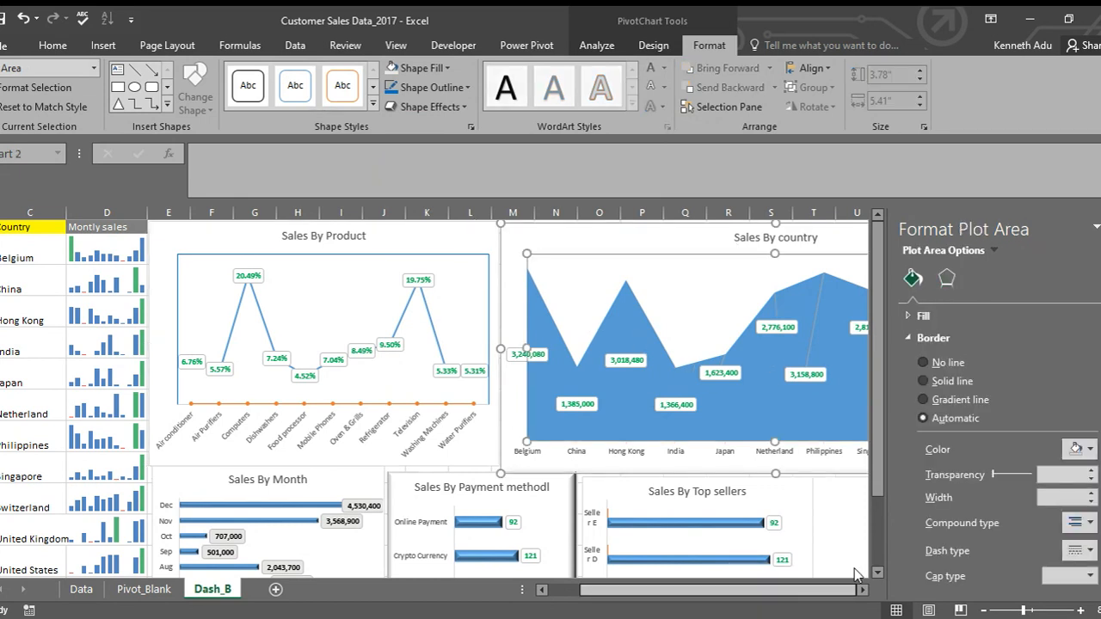
click(649, 235)
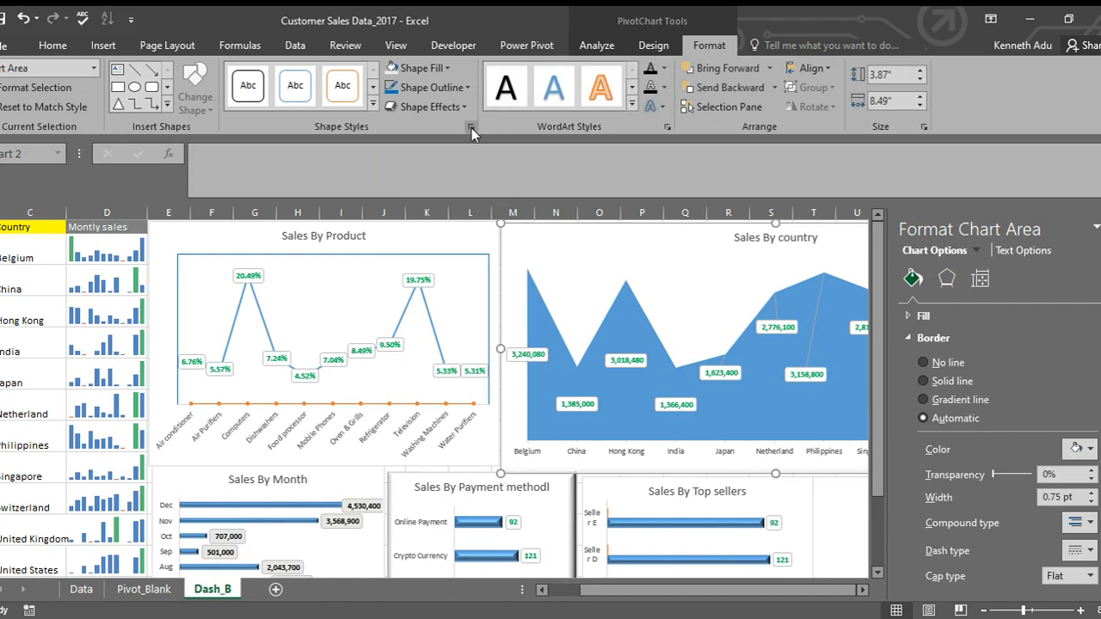
click(426, 107)
mouse_move(455, 136)
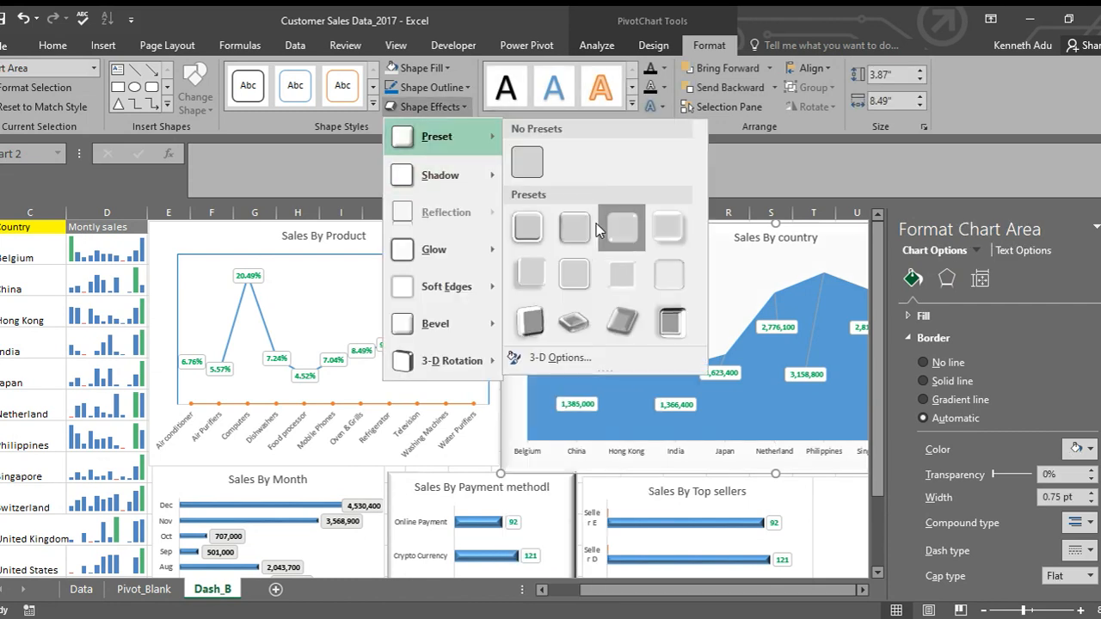
click(623, 227)
Step: Apply the third preset shape effect in the first row to the area series of the Sales By country chart
click(566, 309)
click(558, 334)
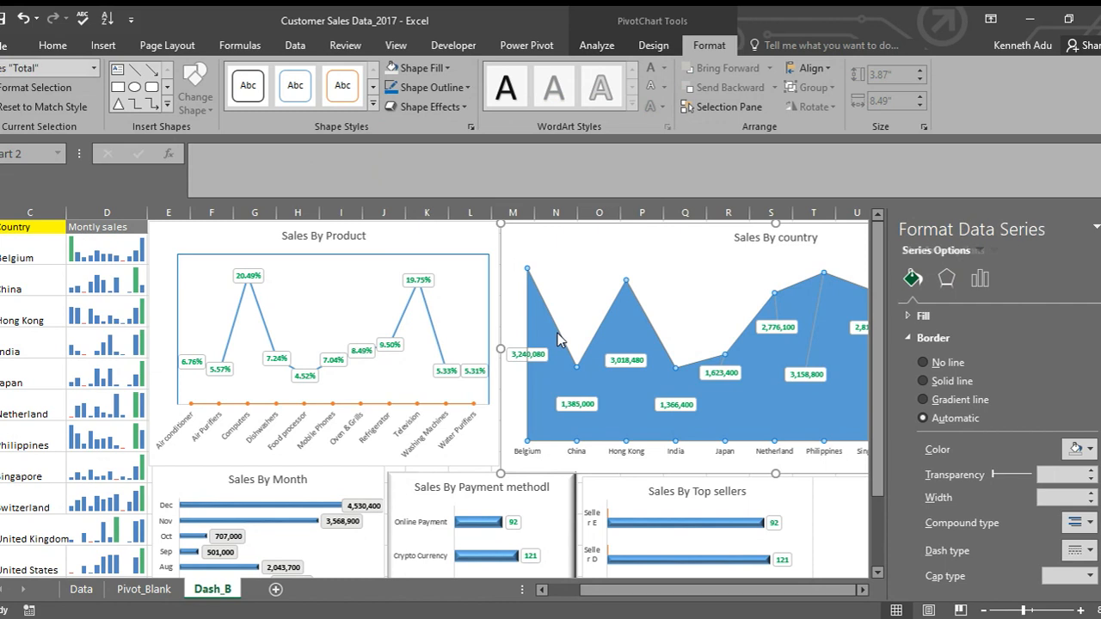
click(464, 109)
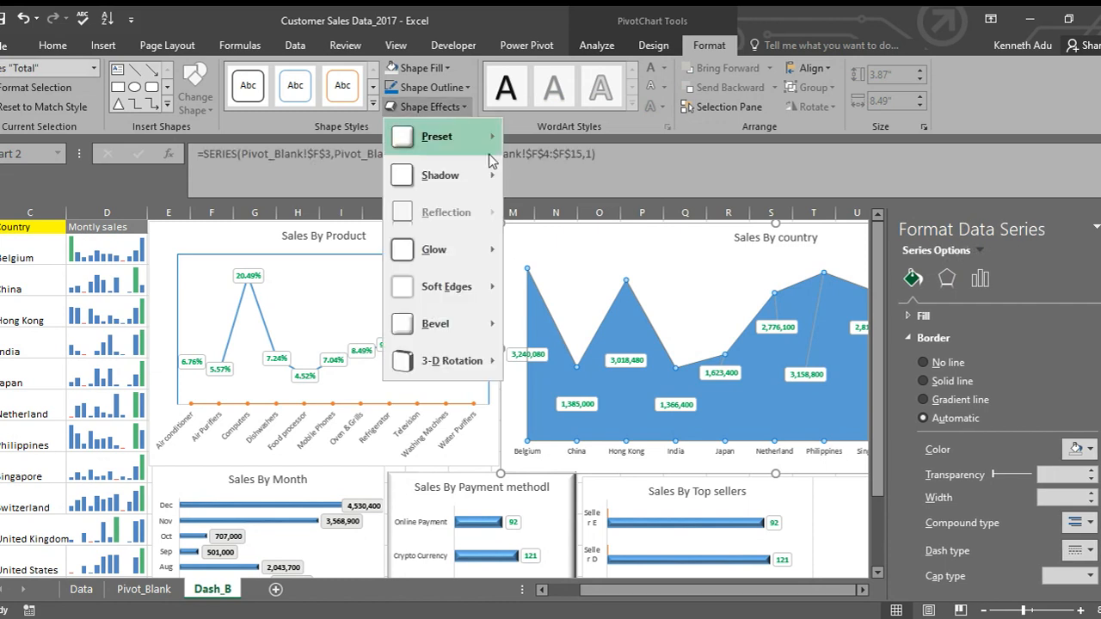
mouse_move(490, 148)
click(634, 229)
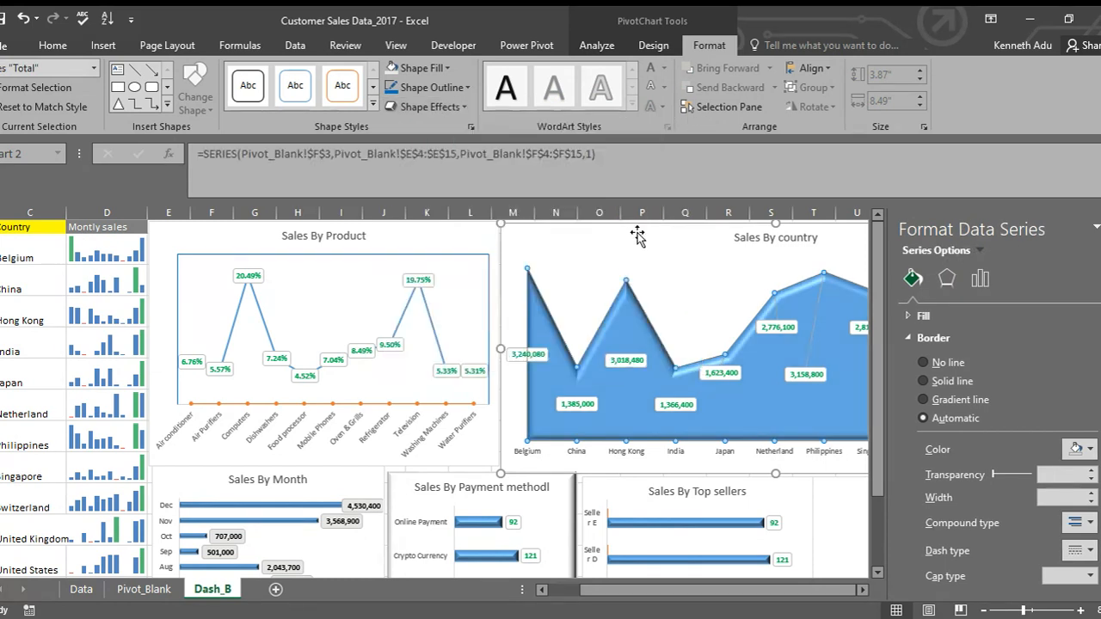
click(694, 276)
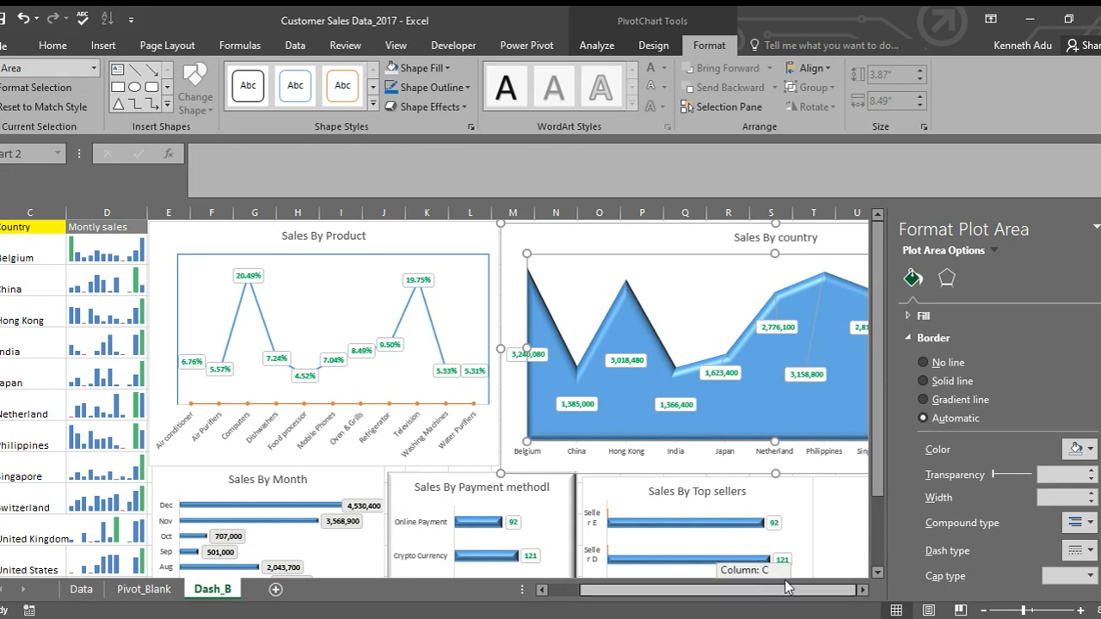
Step: Apply the third preset shape effect in the first row to the doughnut series of the Sales by Age group chart
click(813, 593)
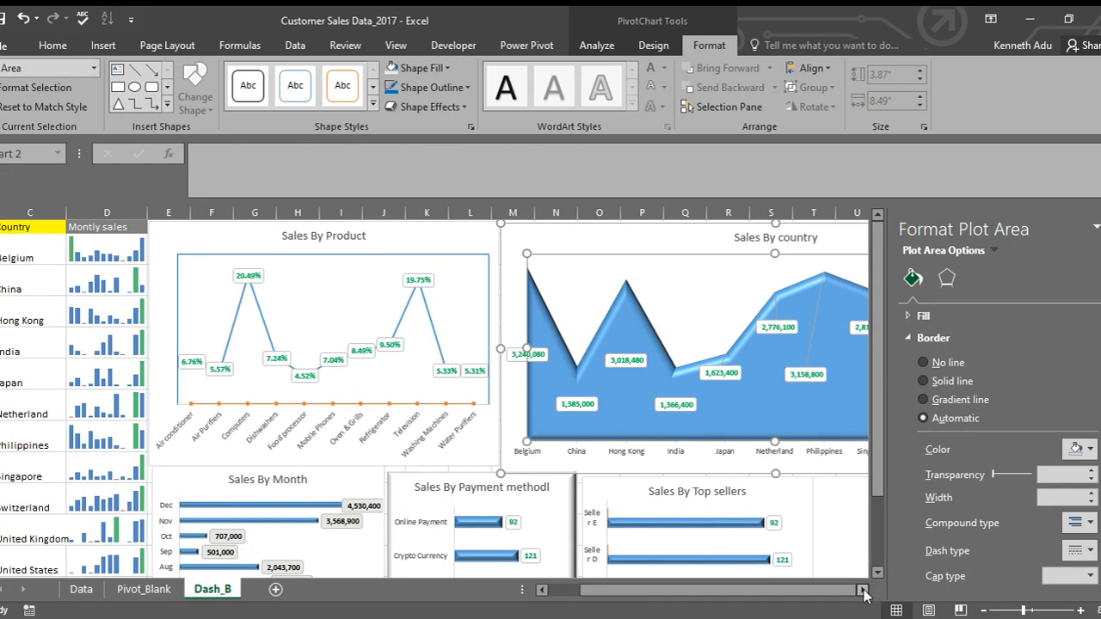
click(862, 590)
scroll(801, 396, down, 3)
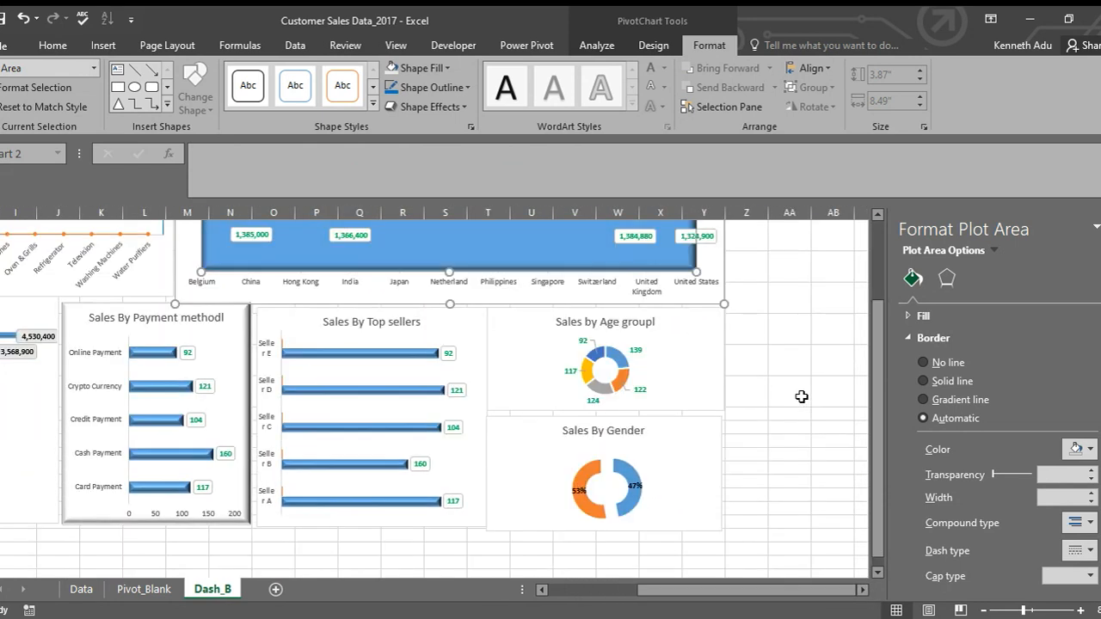
click(616, 356)
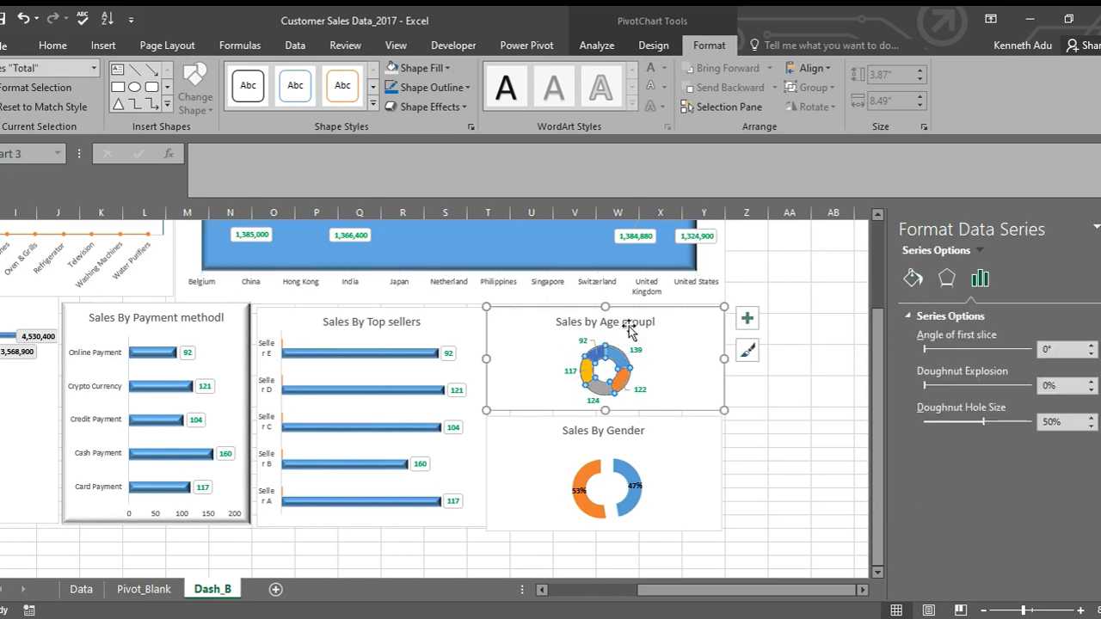
click(628, 325)
click(609, 366)
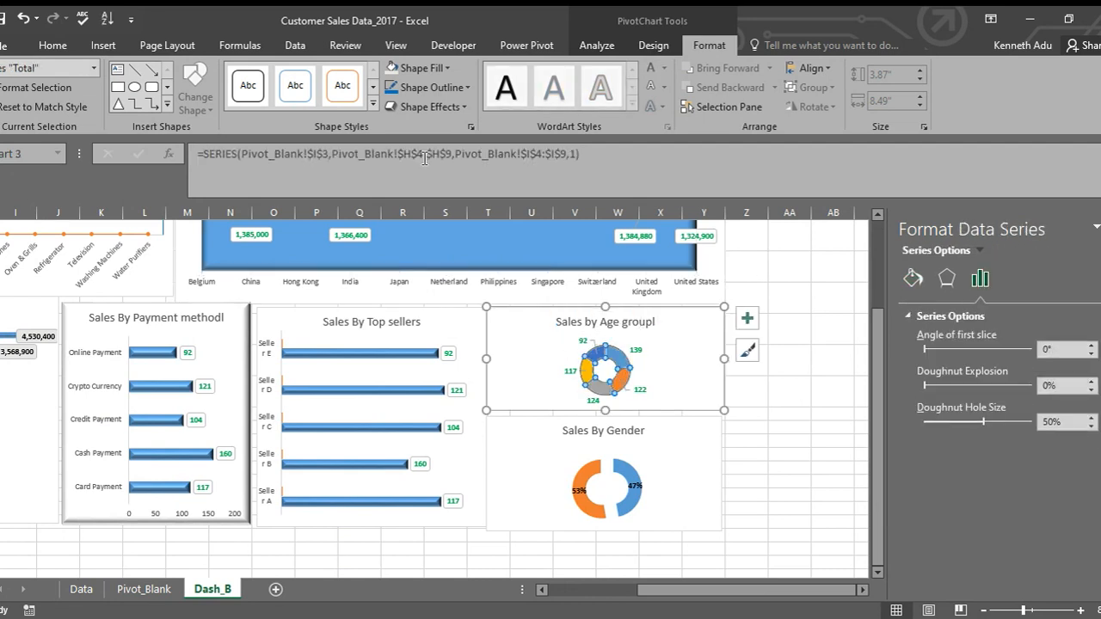
click(463, 106)
mouse_move(447, 135)
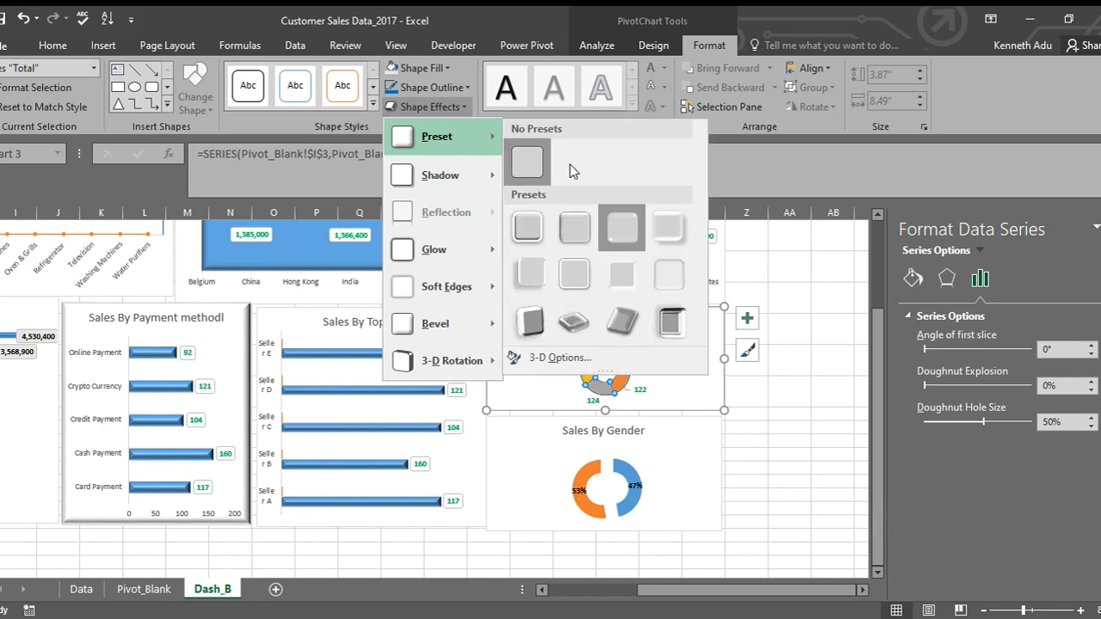
click(627, 232)
click(687, 374)
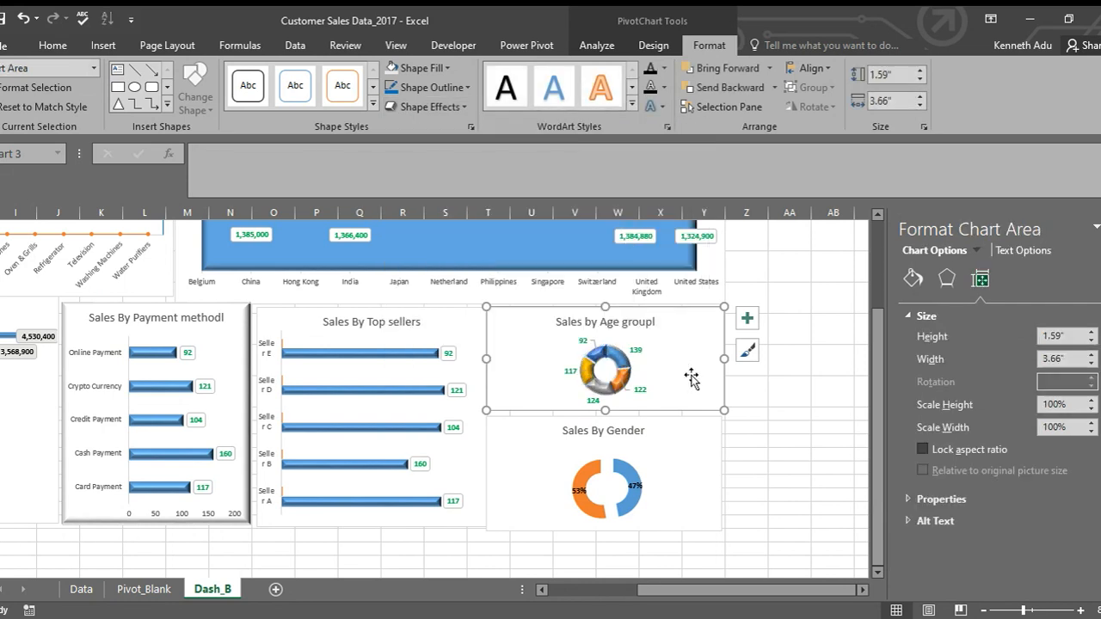
Step: Apply the third preset shape effect in the first row to the doughnut series of the Sales By Gender chart
click(643, 472)
click(642, 473)
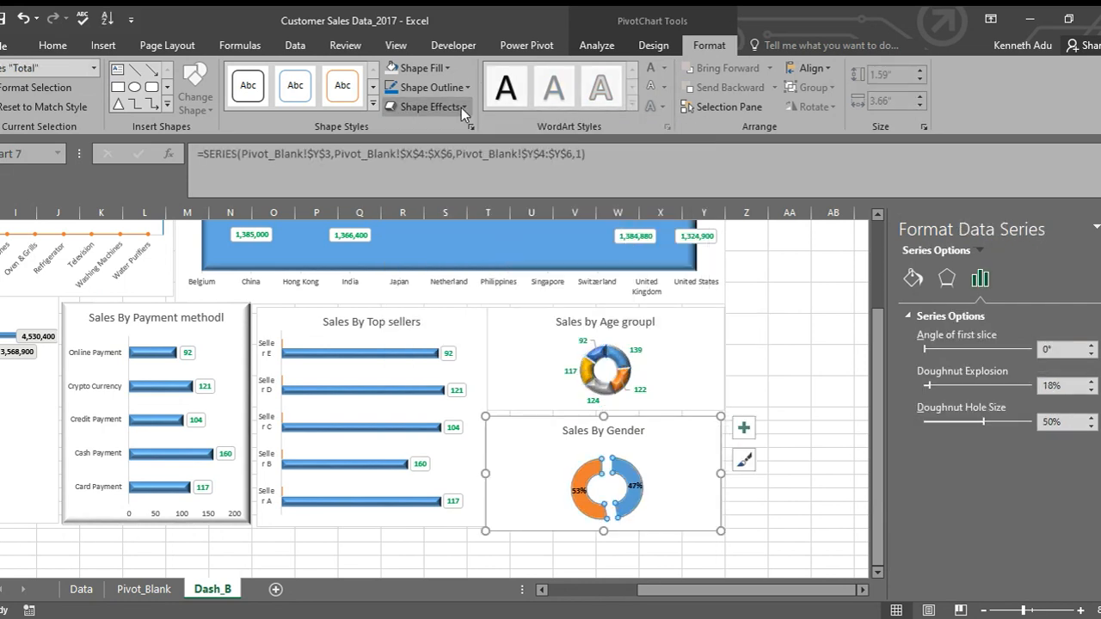
click(461, 107)
mouse_move(438, 136)
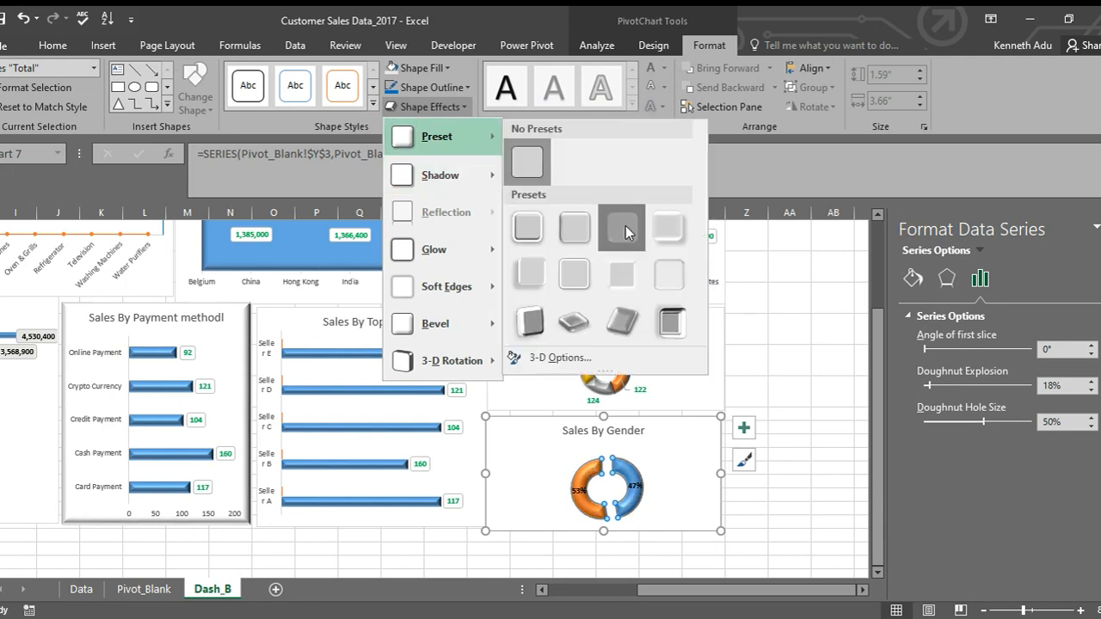
click(627, 231)
click(713, 421)
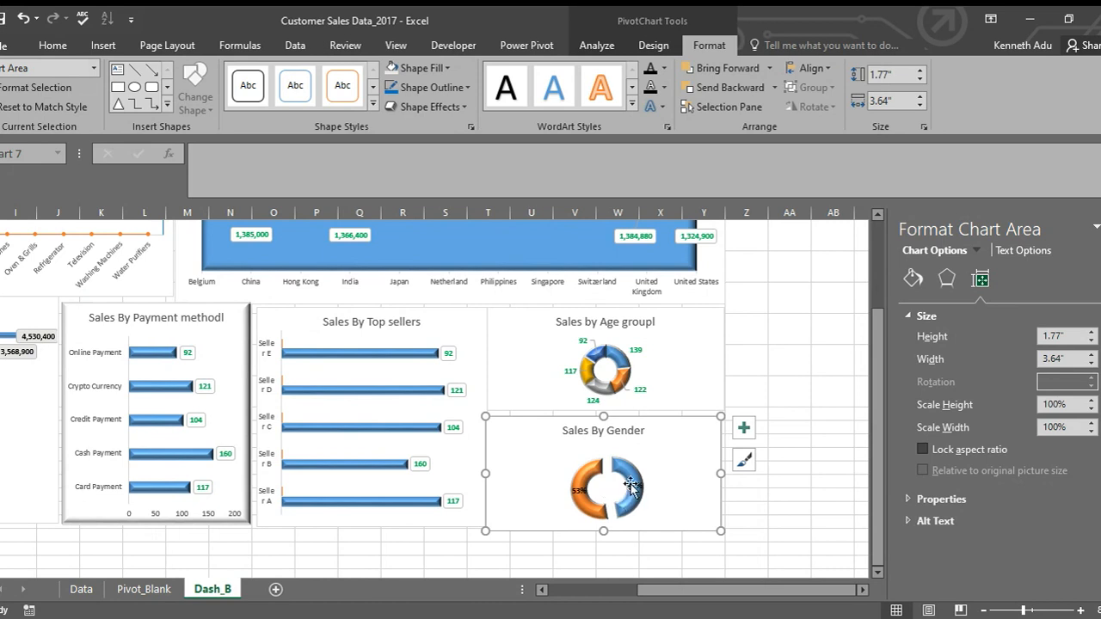
click(581, 491)
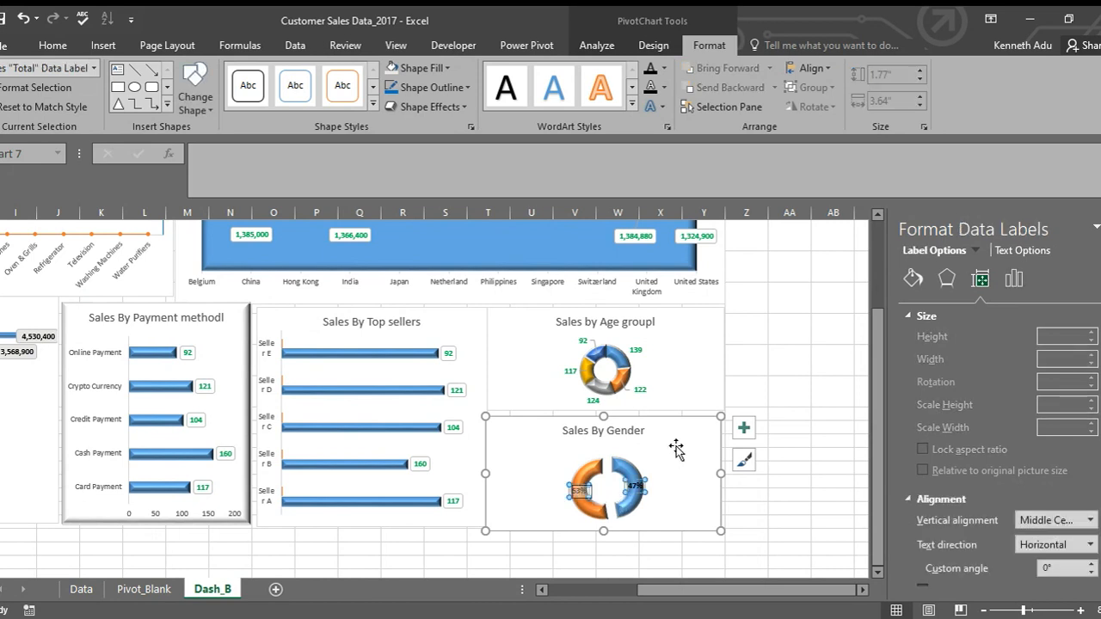
click(834, 389)
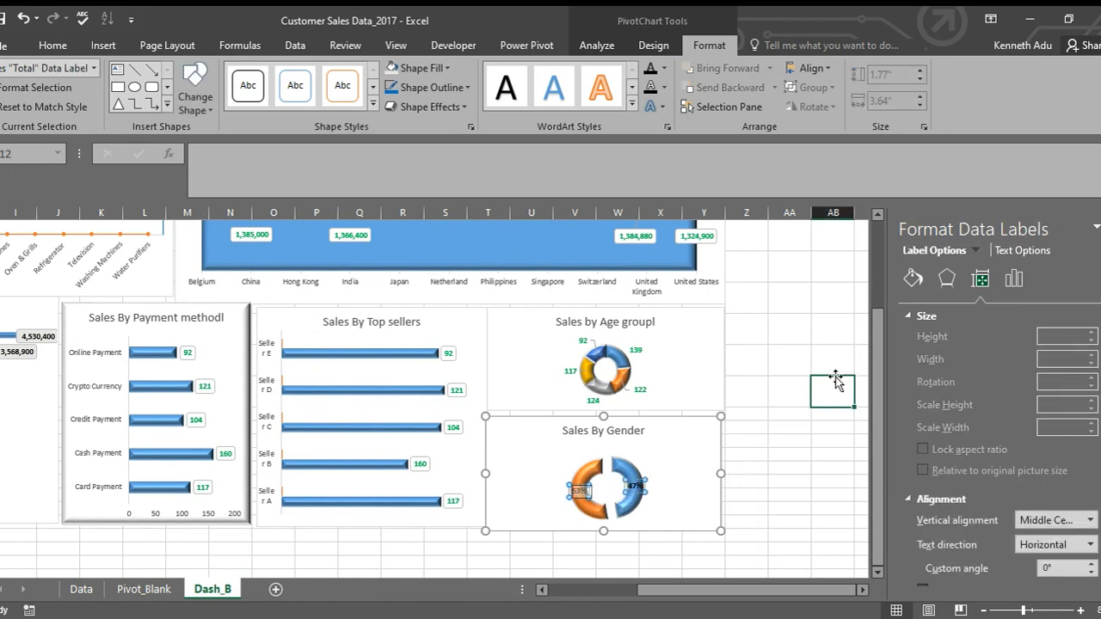
Step: Look over all the styled charts and sparkline tables across the Dash_B dashboard
scroll(761, 308, up, 2)
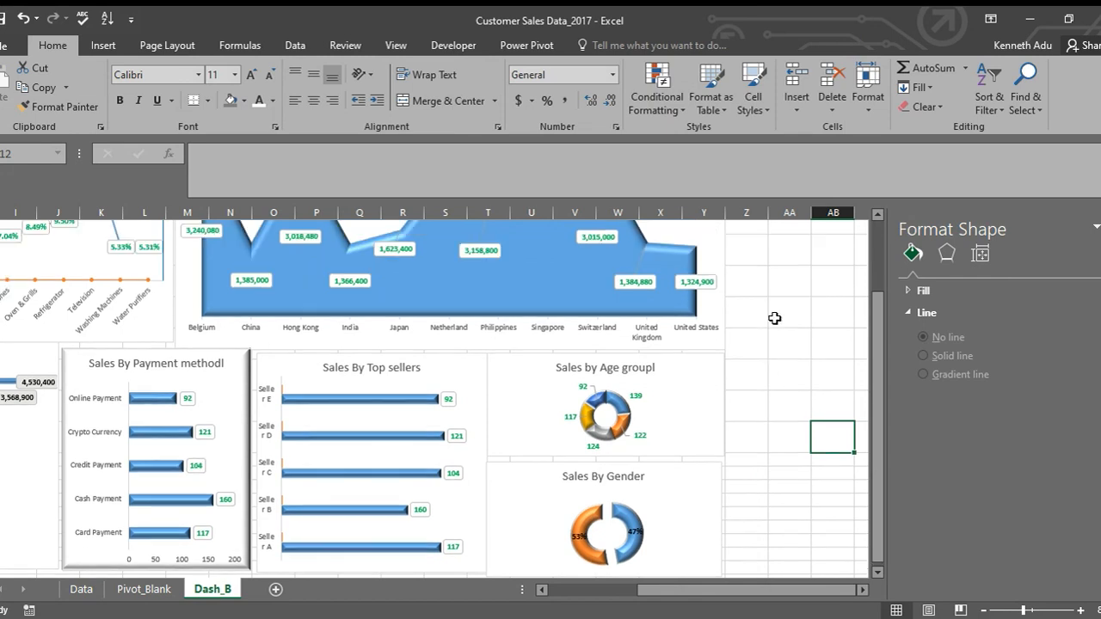
scroll(730, 318, down, 4)
scroll(732, 320, up, 4)
drag(712, 594, 627, 592)
scroll(623, 430, down, 6)
scroll(646, 464, up, 6)
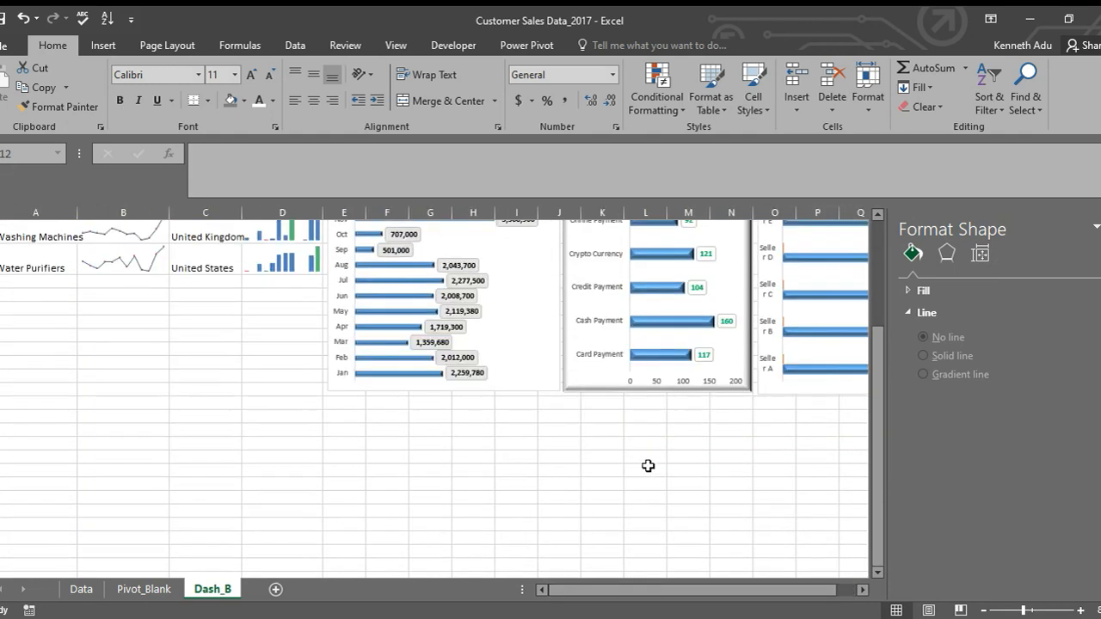
scroll(646, 465, down, 7)
drag(692, 589, 738, 592)
scroll(739, 481, up, 5)
scroll(731, 404, down, 5)
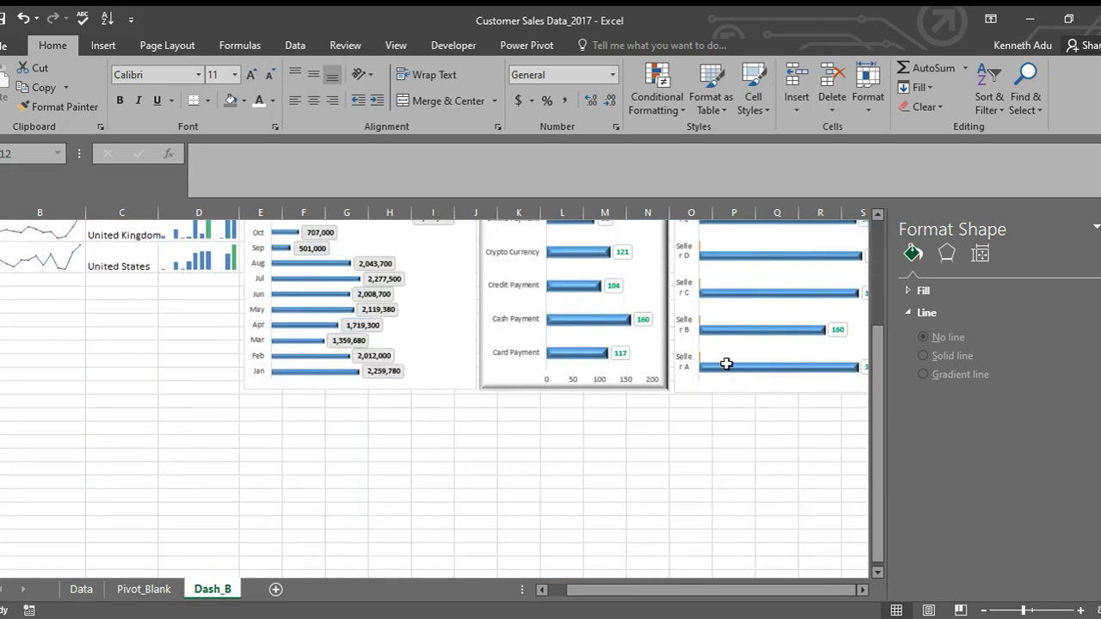
scroll(763, 397, up, 5)
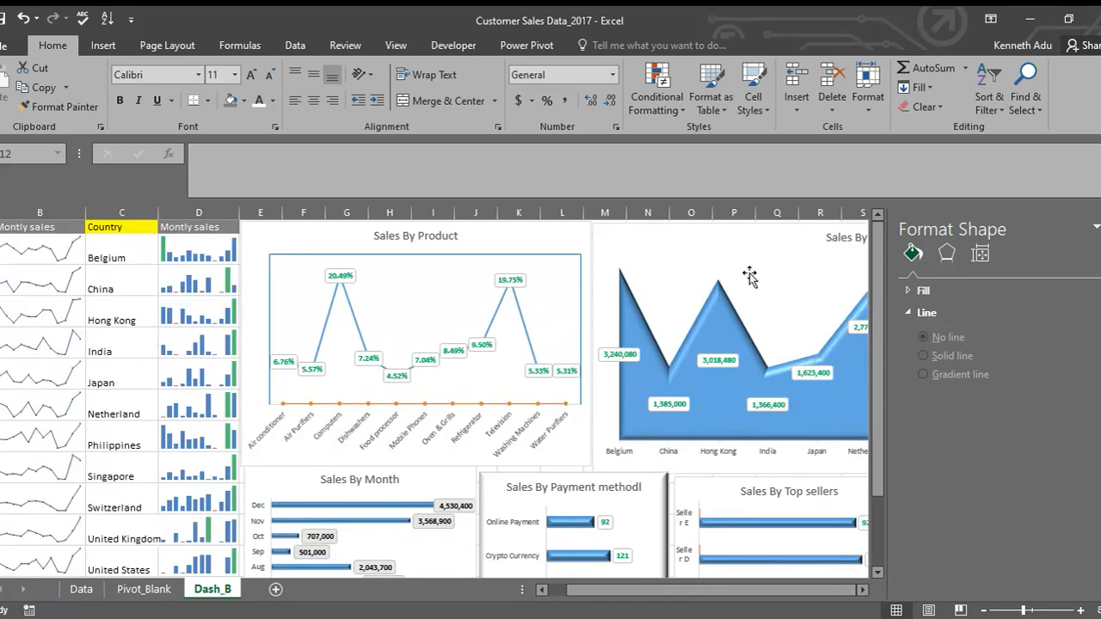
scroll(727, 410, down, 4)
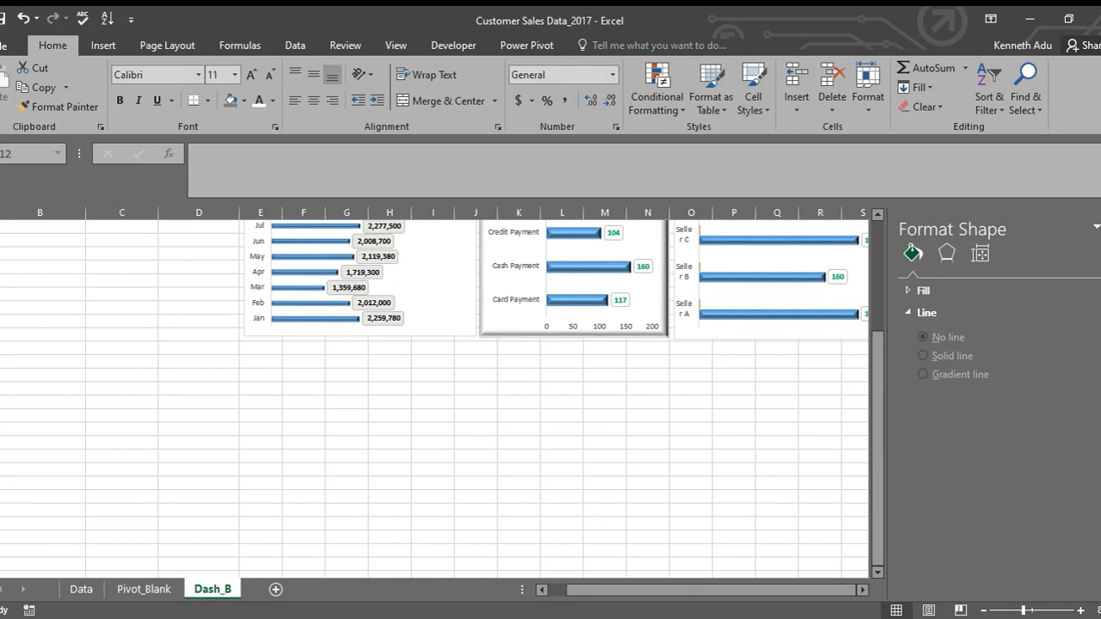
Step: Close the Format Shape pane and zoom the sheet out until the whole dashboard fits in view
click(1100, 229)
scroll(897, 352, up, 4)
scroll(946, 369, down, 3)
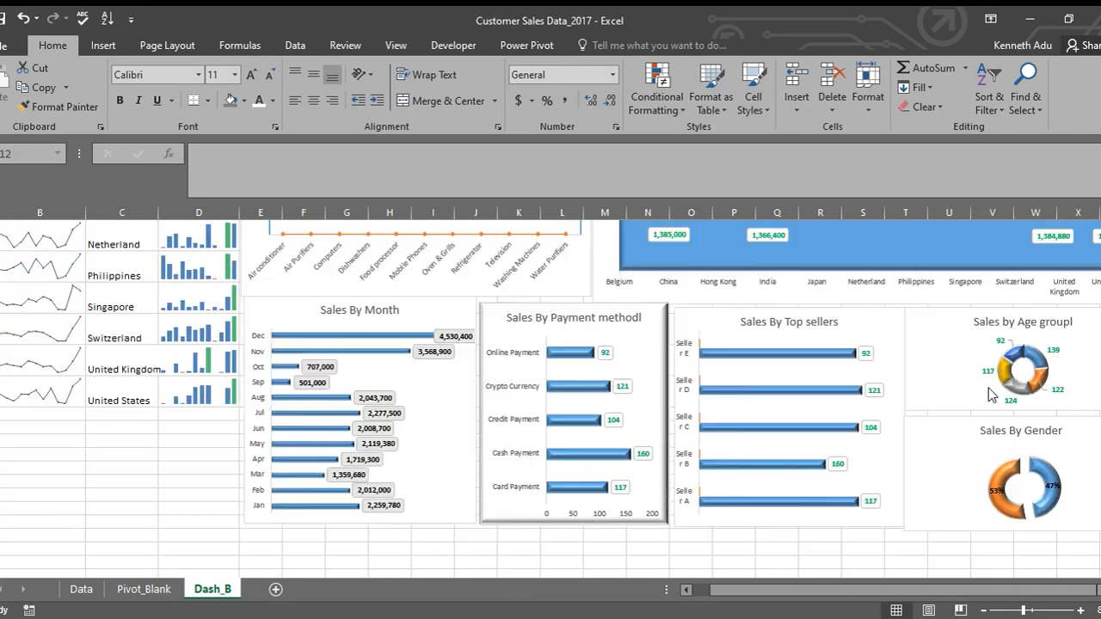
click(984, 610)
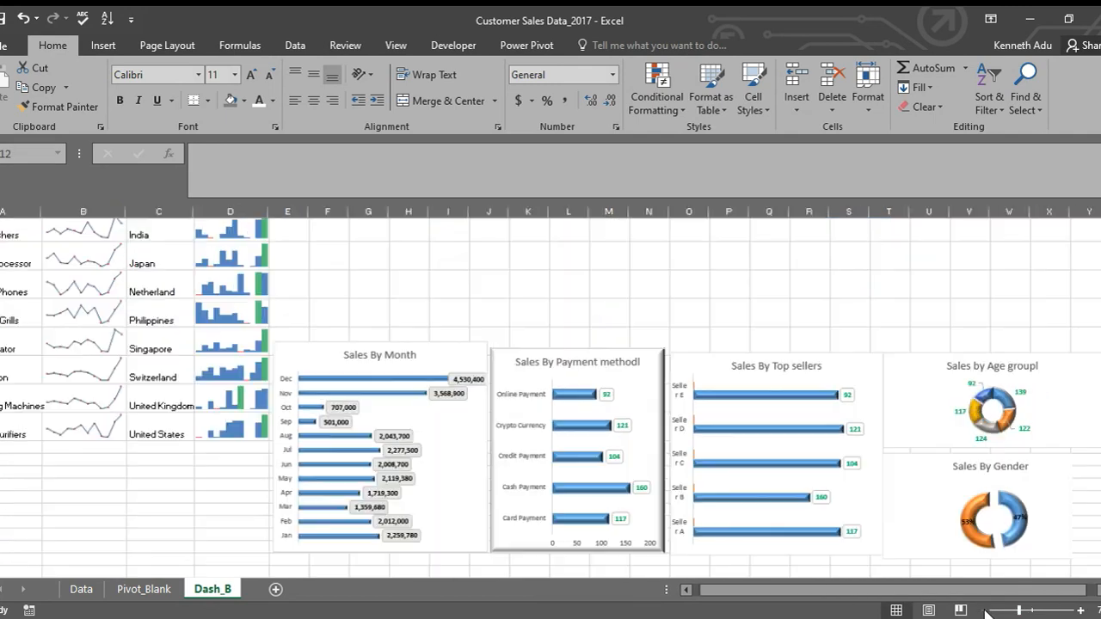
click(984, 610)
scroll(899, 442, down, 2)
scroll(898, 442, up, 2)
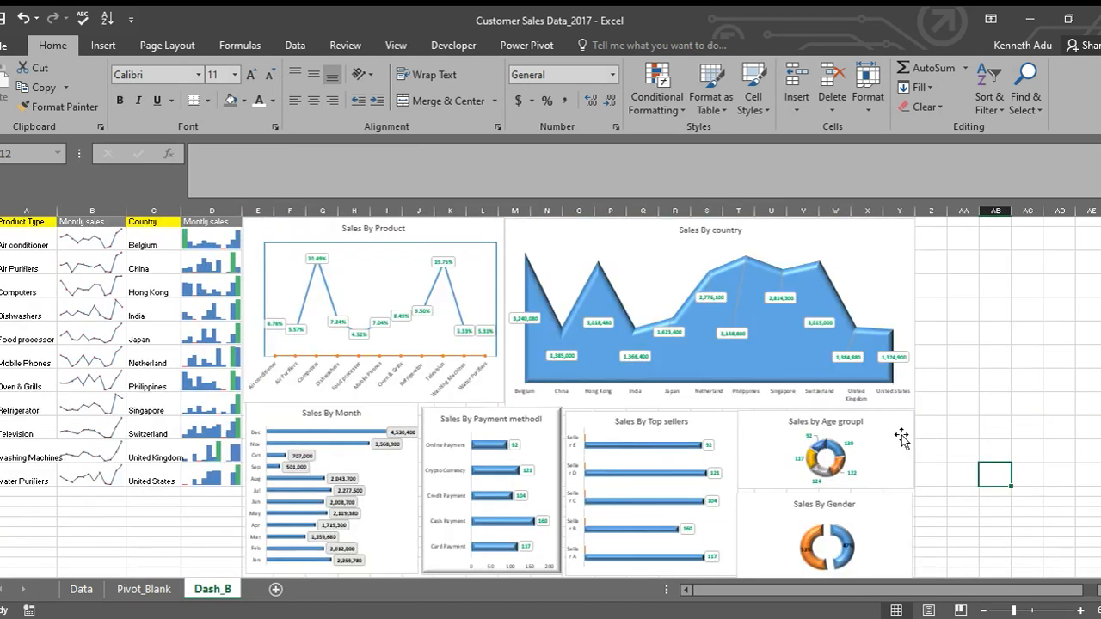
click(961, 326)
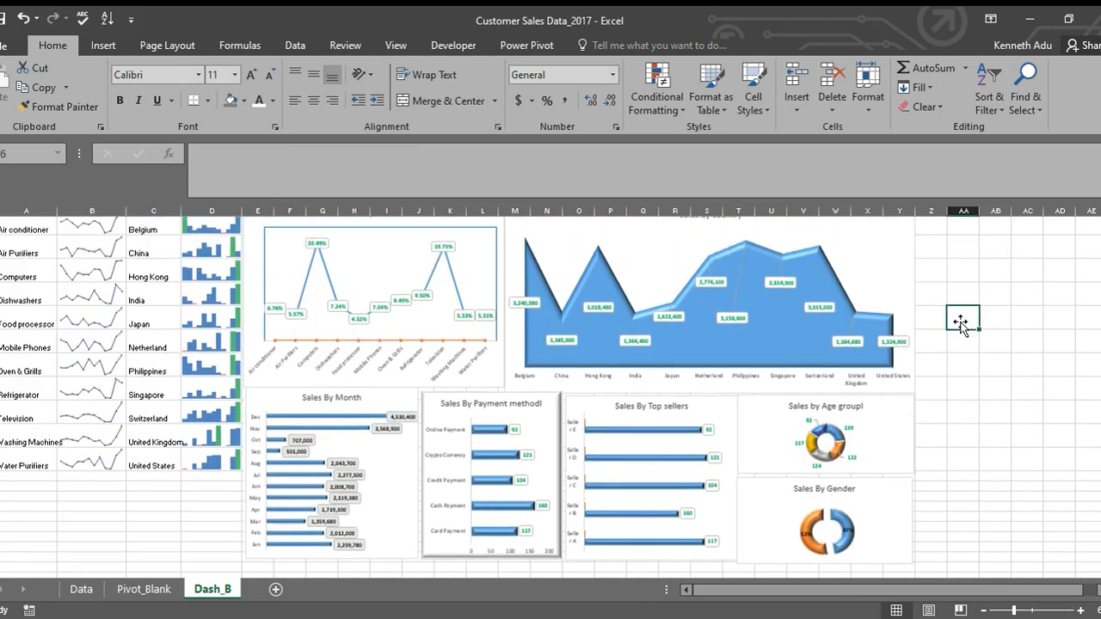
click(883, 293)
click(986, 320)
scroll(986, 324, down, 1)
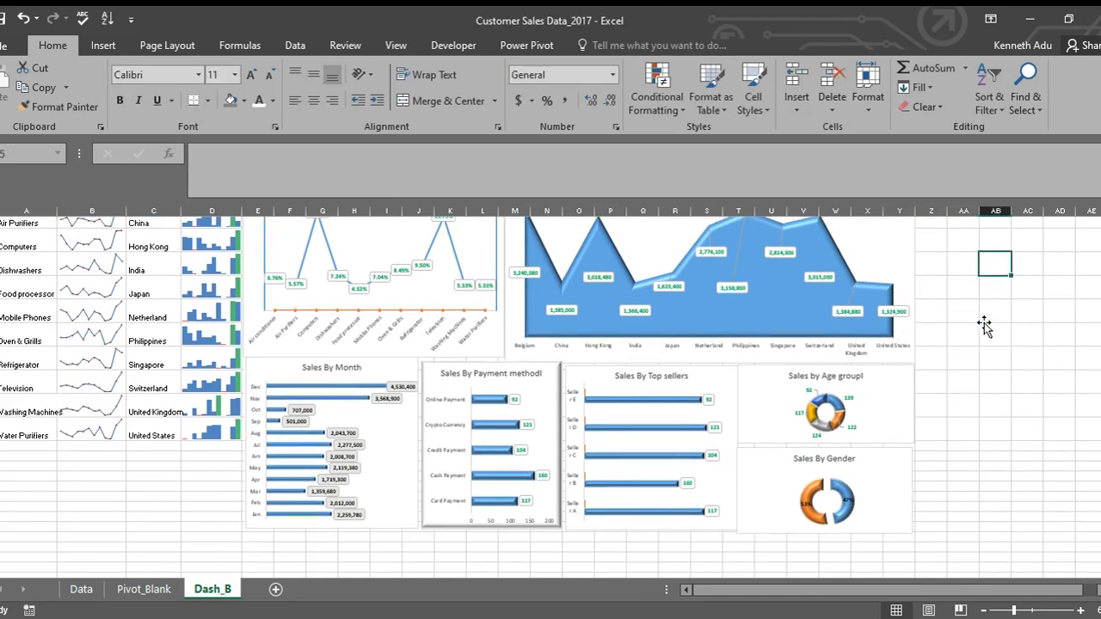
click(950, 298)
scroll(949, 298, up, 1)
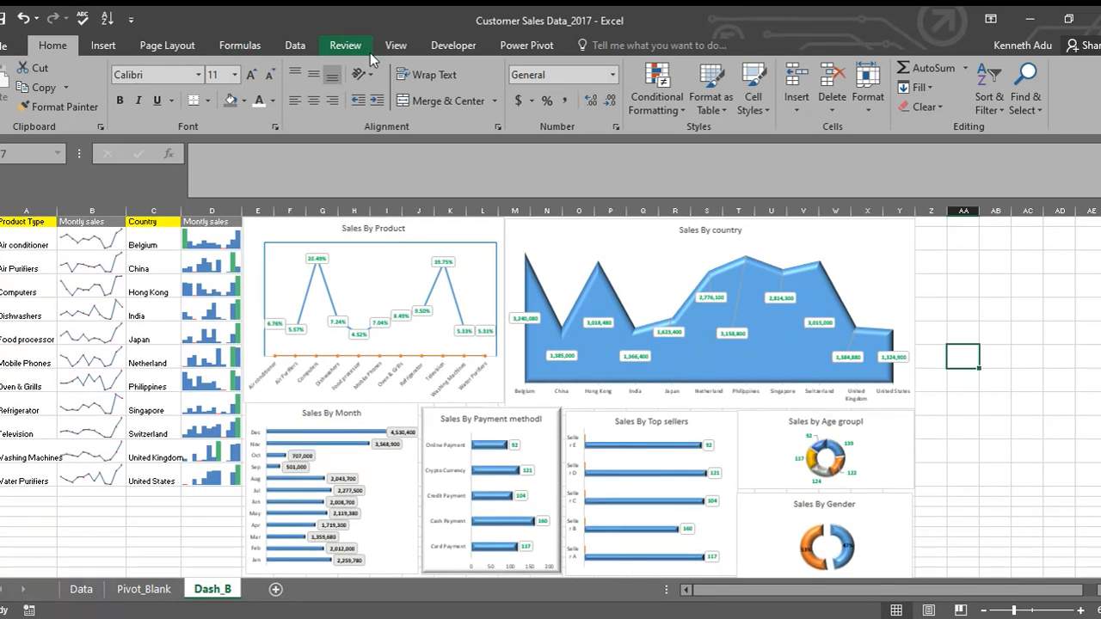
Step: Turn off the gridlines on the Dash_B sheet
click(407, 51)
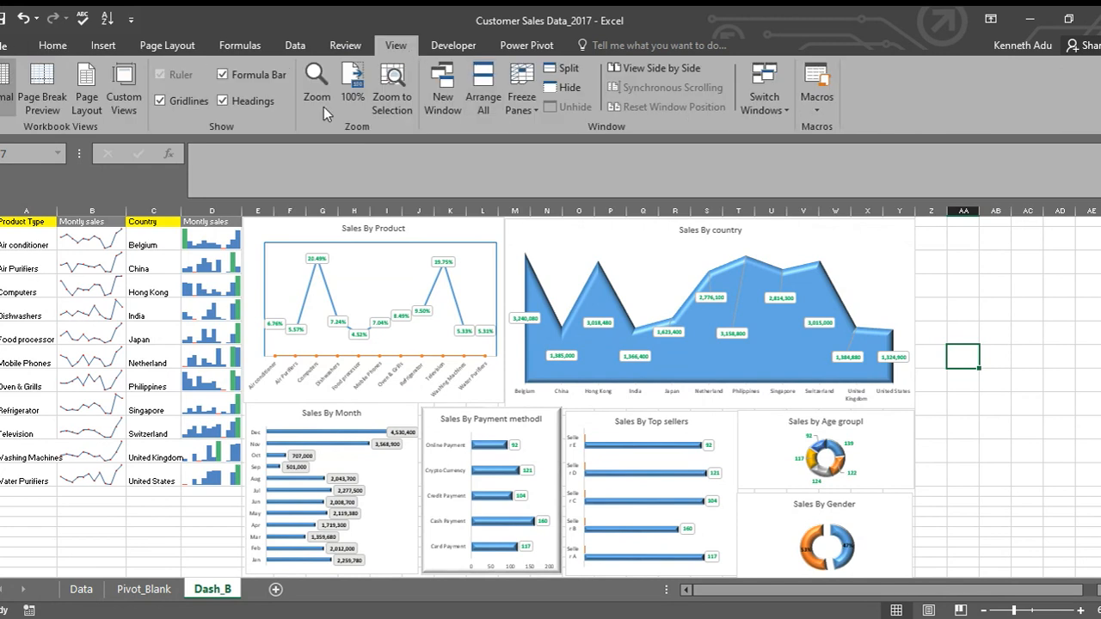
click(183, 101)
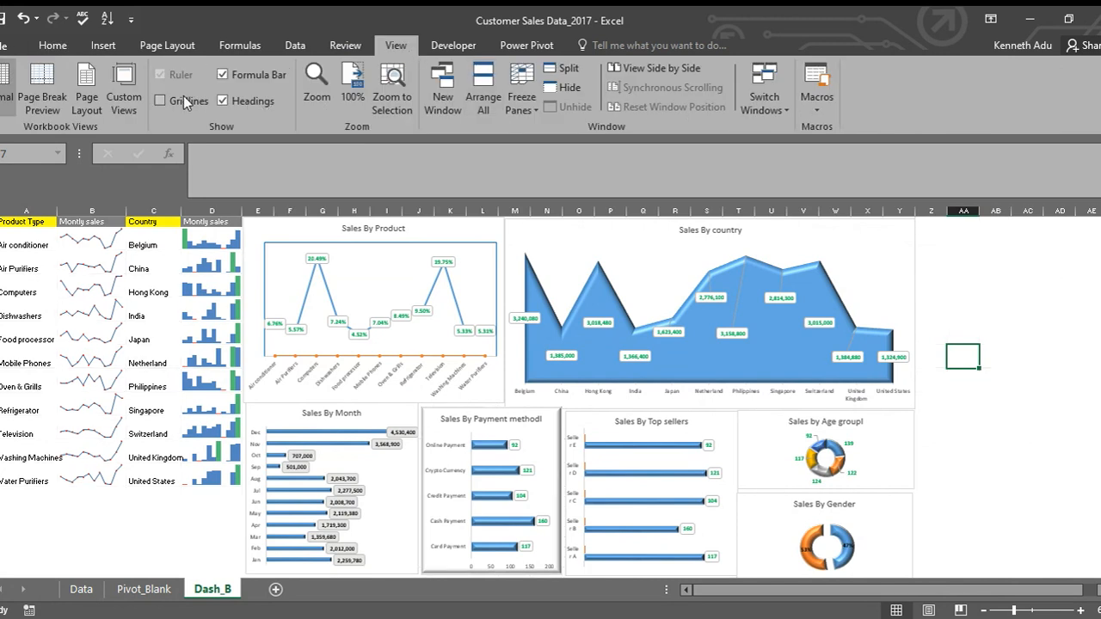
click(974, 256)
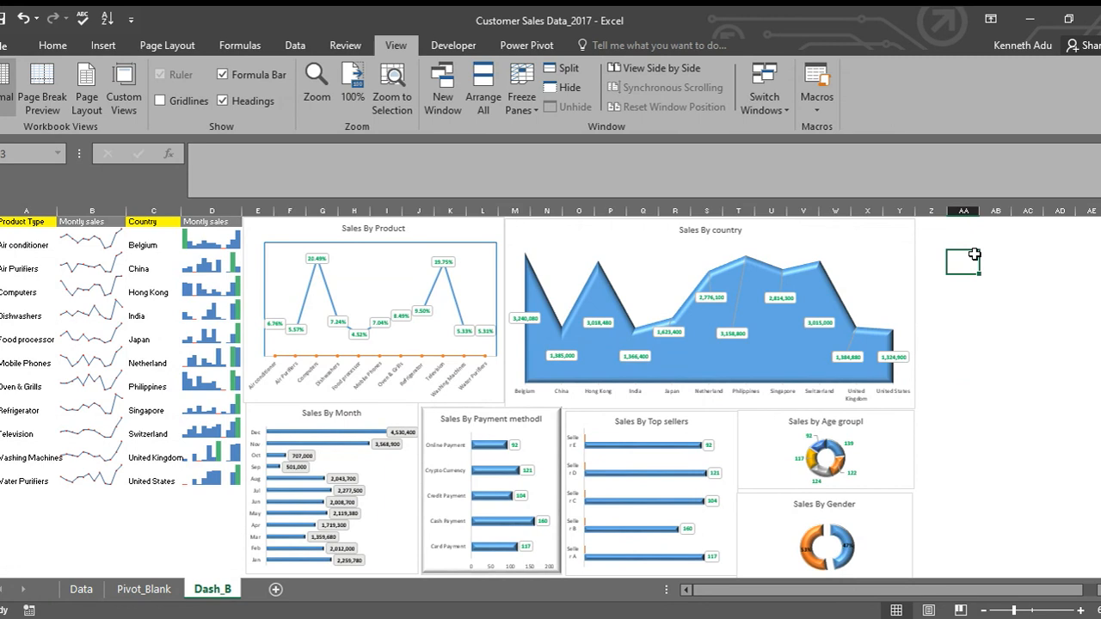
Step: Check how the dashboard looks without gridlines, from the upper charts down to the lowest ones
scroll(974, 254, down, 2)
scroll(977, 257, up, 2)
scroll(981, 262, down, 2)
scroll(986, 260, up, 2)
scroll(987, 261, down, 1)
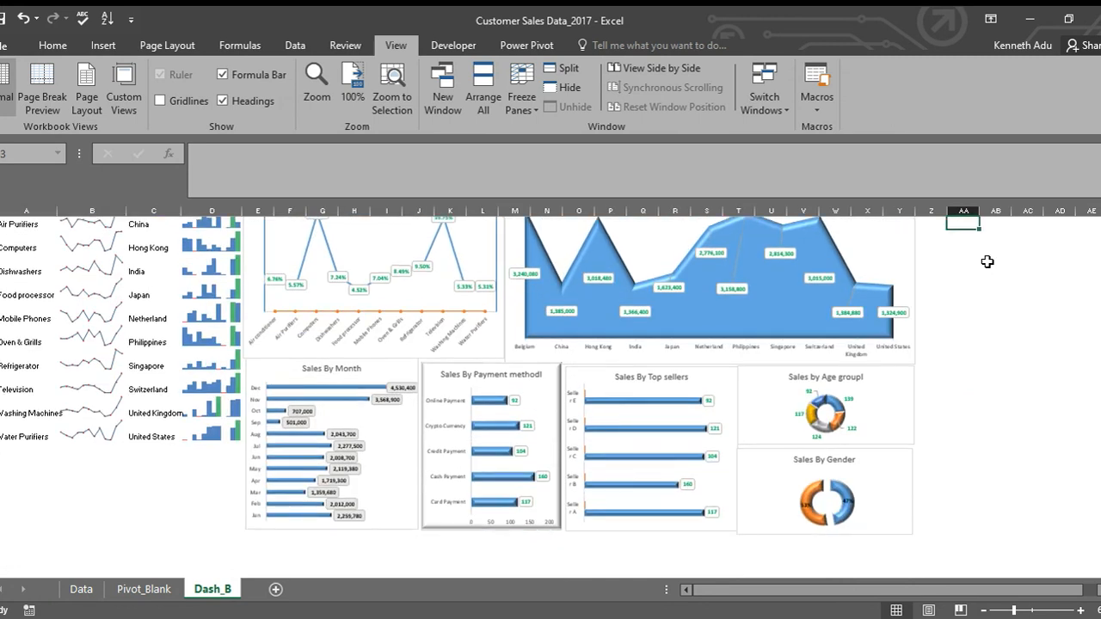
scroll(987, 262, up, 2)
scroll(987, 261, down, 2)
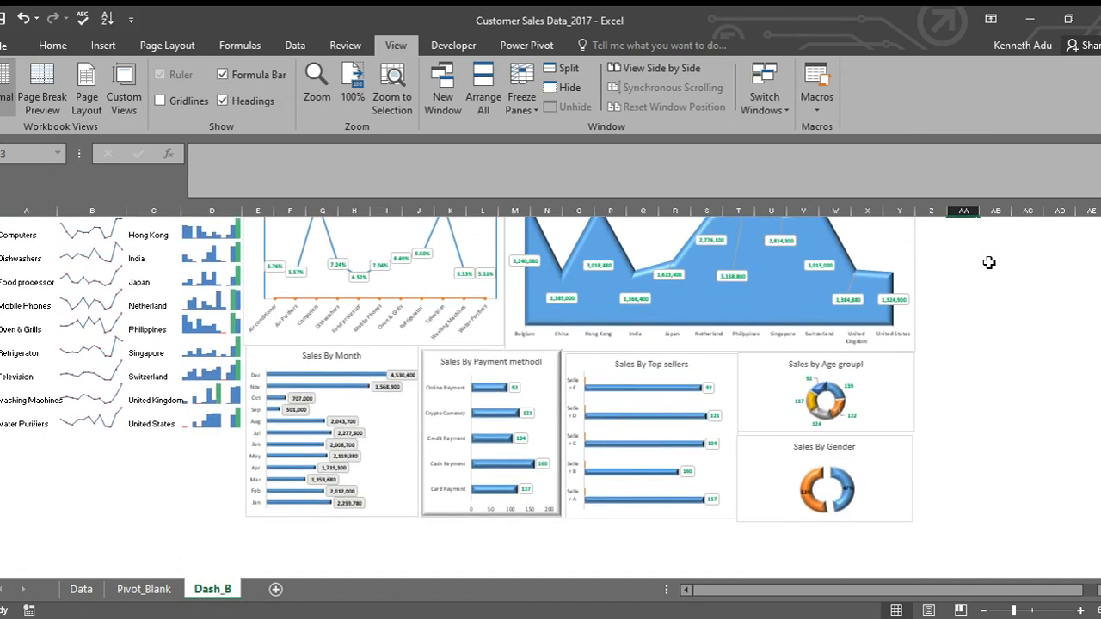
click(989, 338)
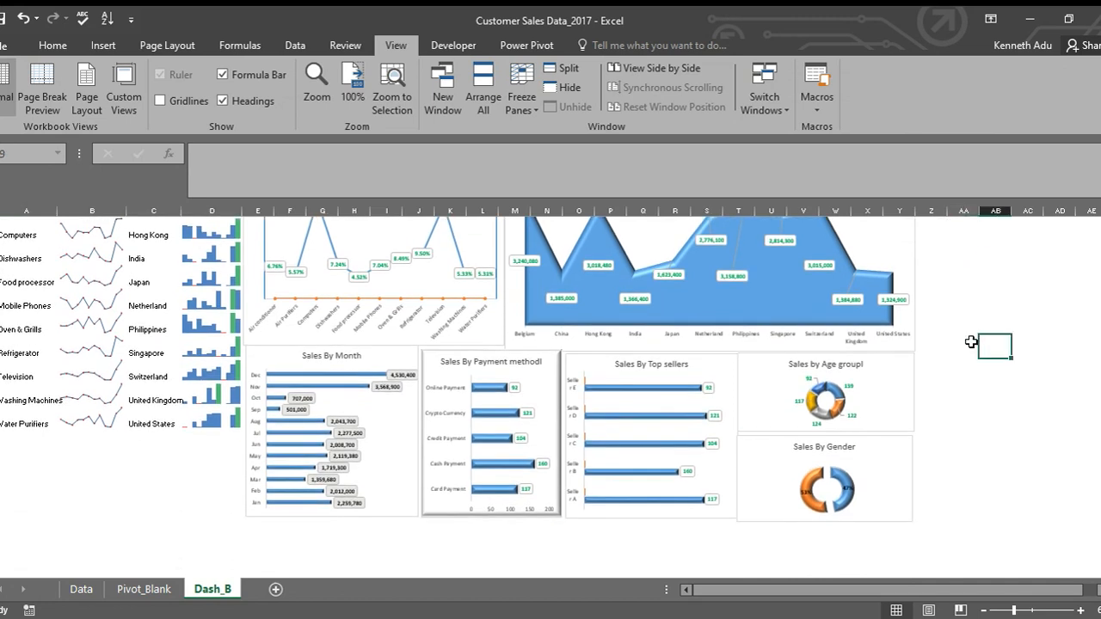
Step: Look over the Sales By country and Sales By Product charts, the sparkline tables and the lower charts on the dashboard
scroll(964, 334, up, 2)
click(646, 320)
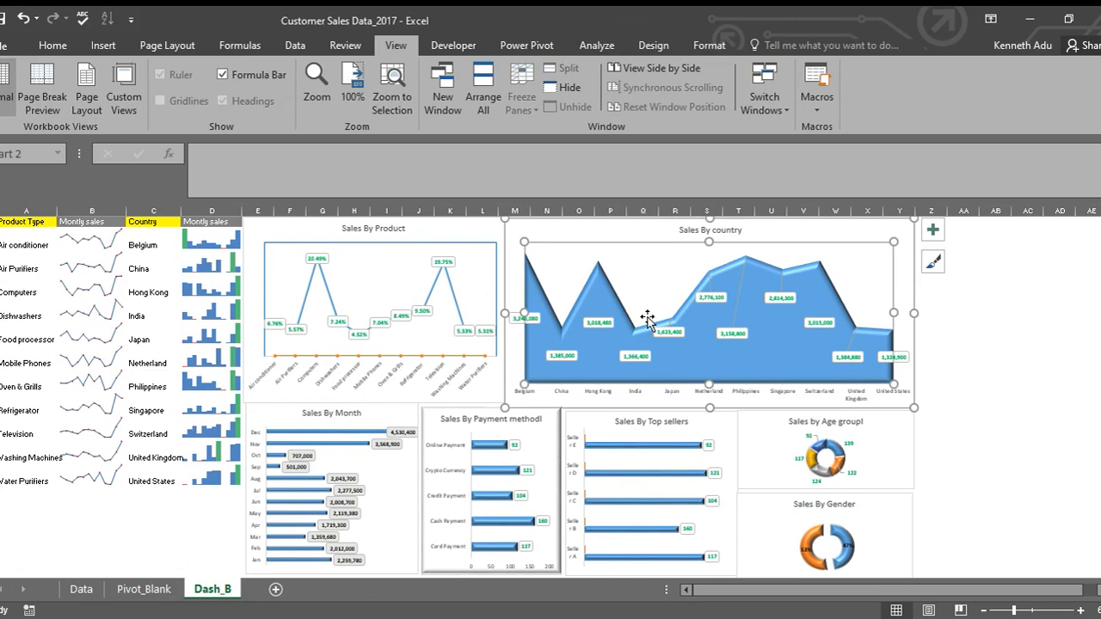
click(798, 299)
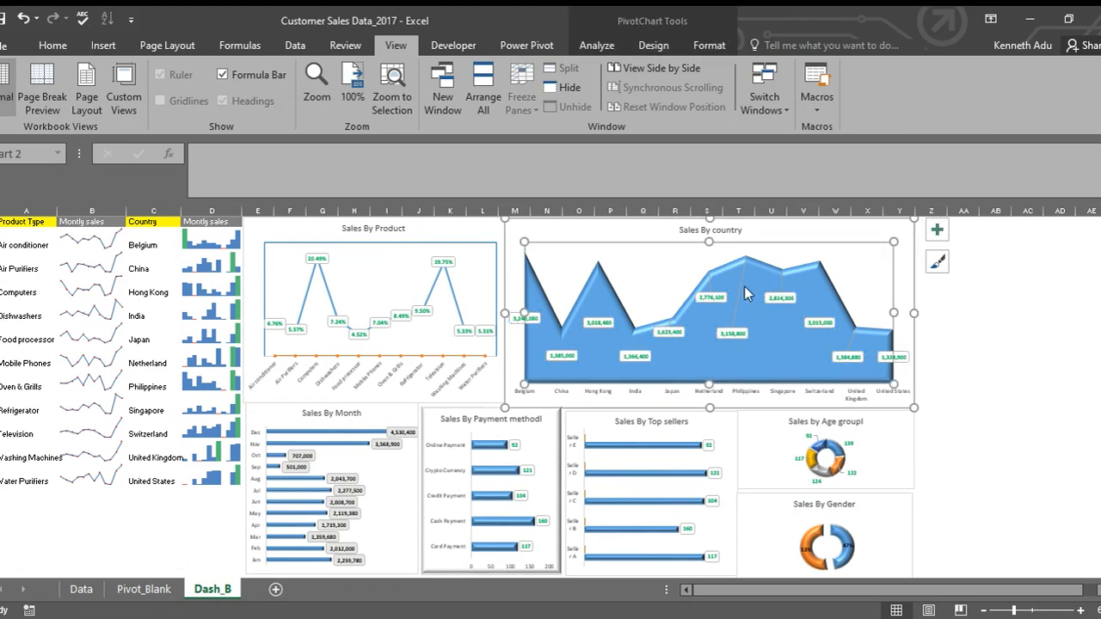
click(423, 286)
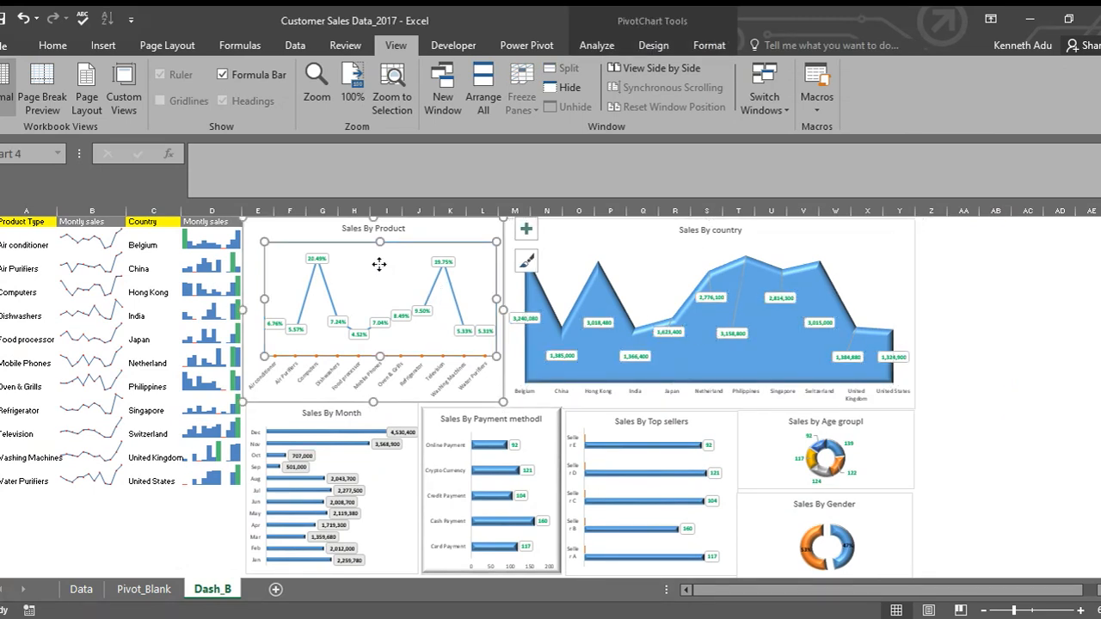
click(610, 237)
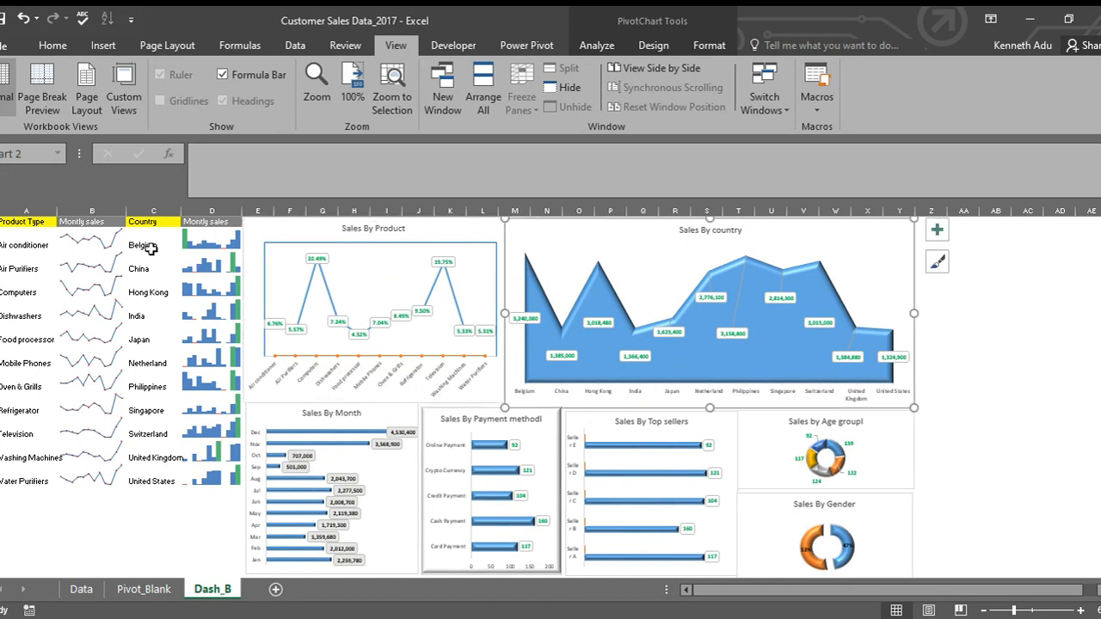
scroll(680, 281, down, 3)
scroll(683, 298, up, 3)
scroll(683, 299, down, 3)
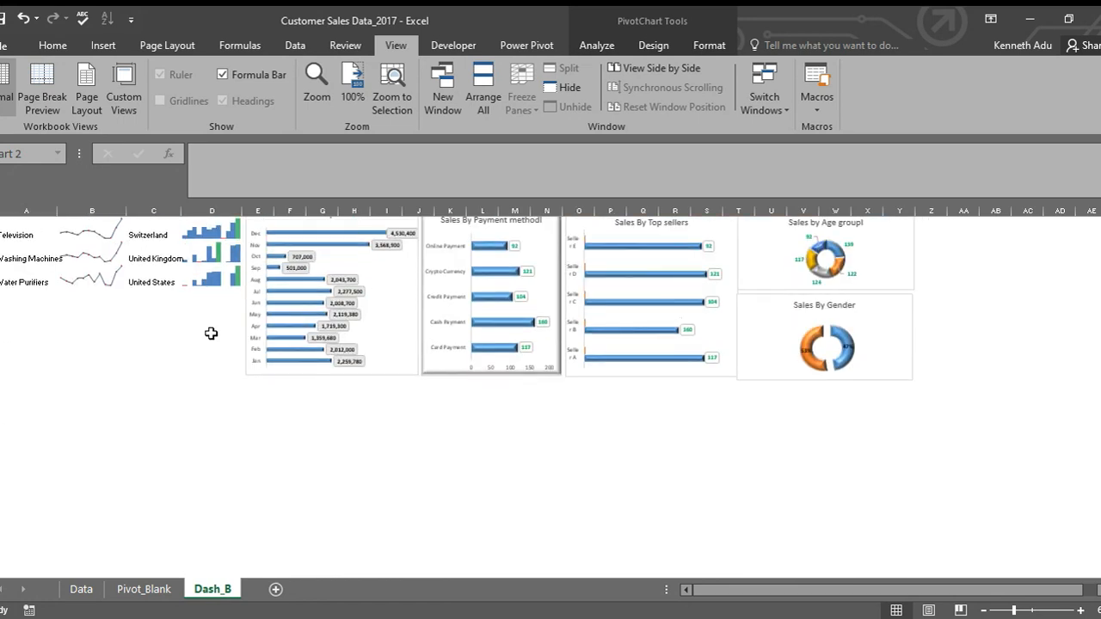
click(205, 311)
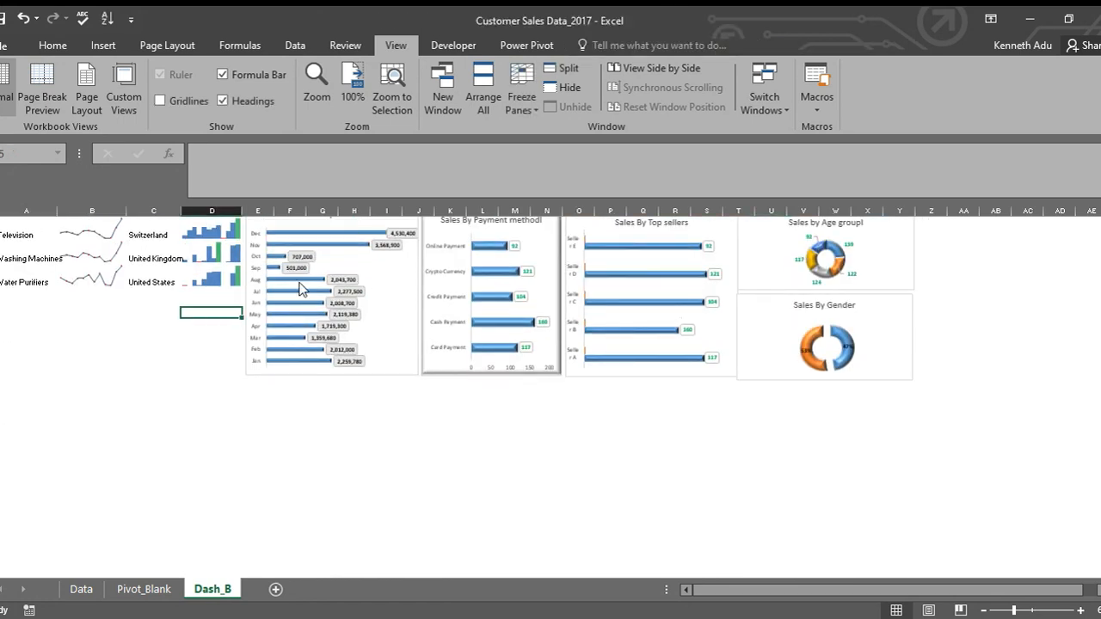
Step: Turn on column filters for the sales records on the Data sheet and check the Customer Gender header's filter
click(146, 589)
click(82, 589)
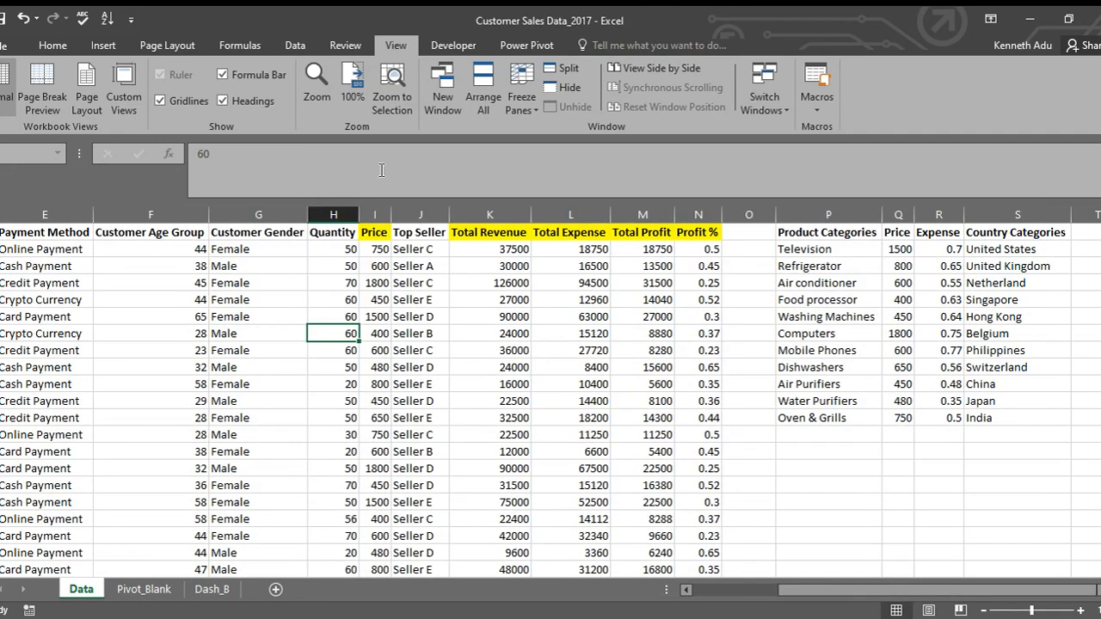
click(301, 49)
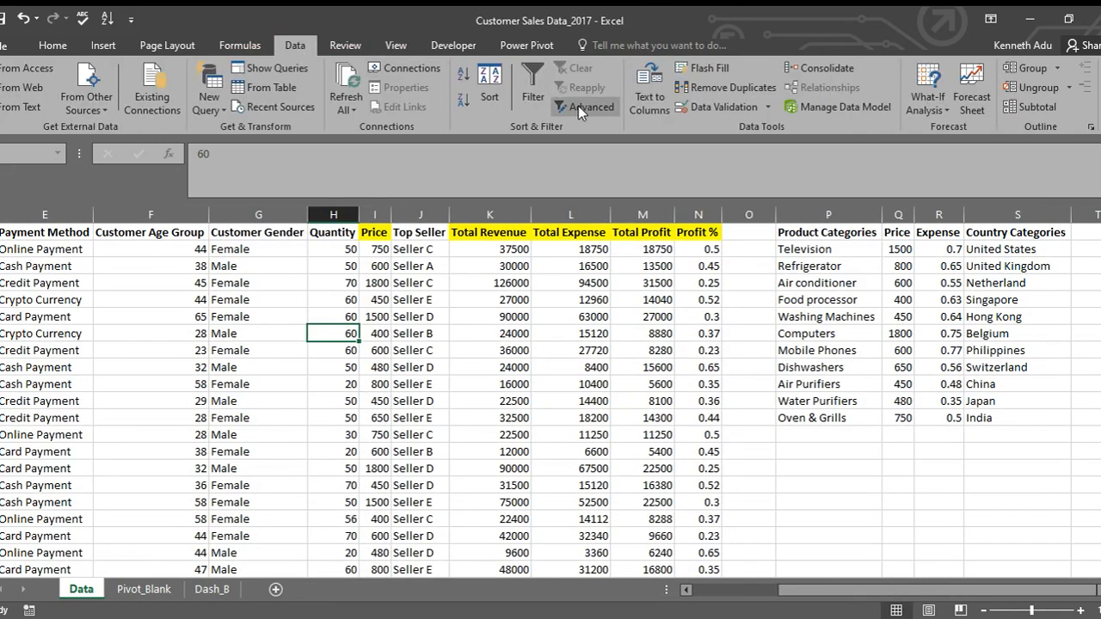
click(531, 90)
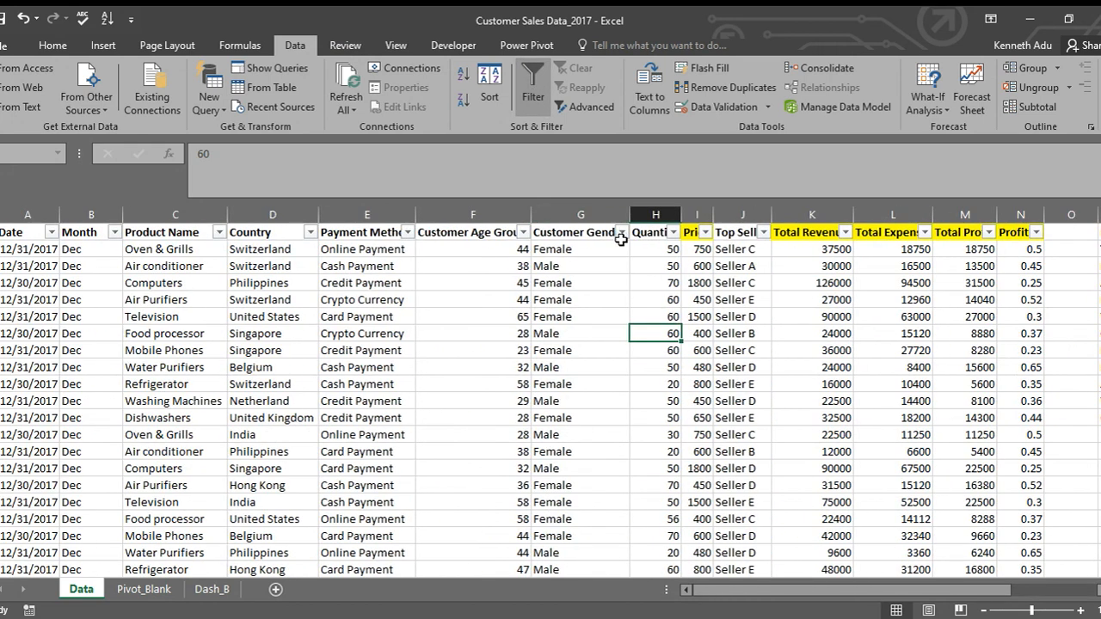
click(621, 232)
click(657, 275)
click(624, 239)
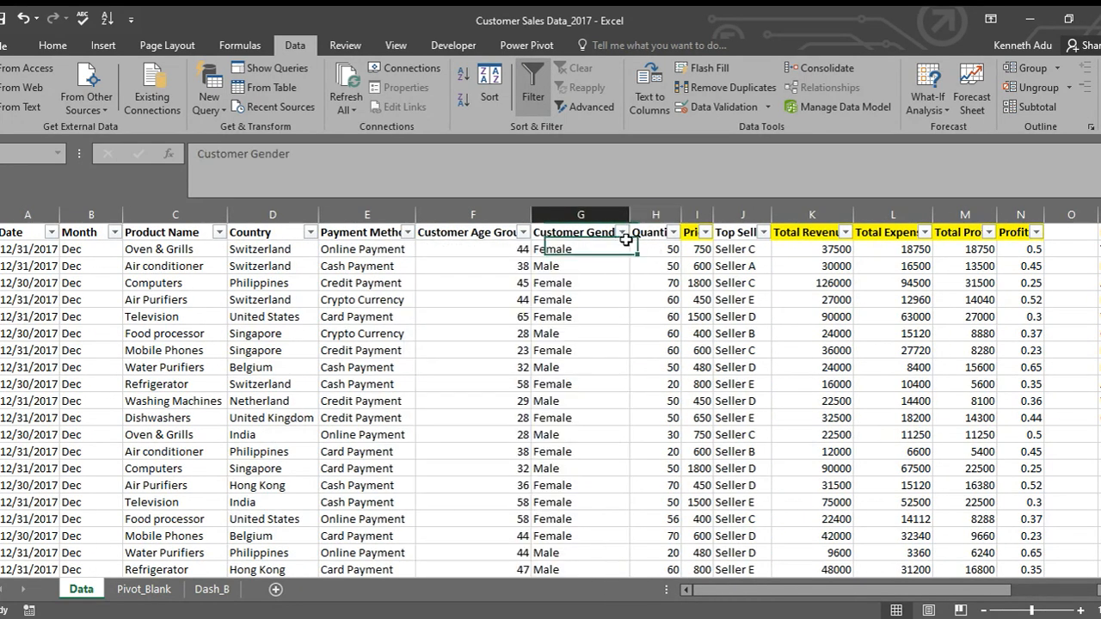
click(674, 262)
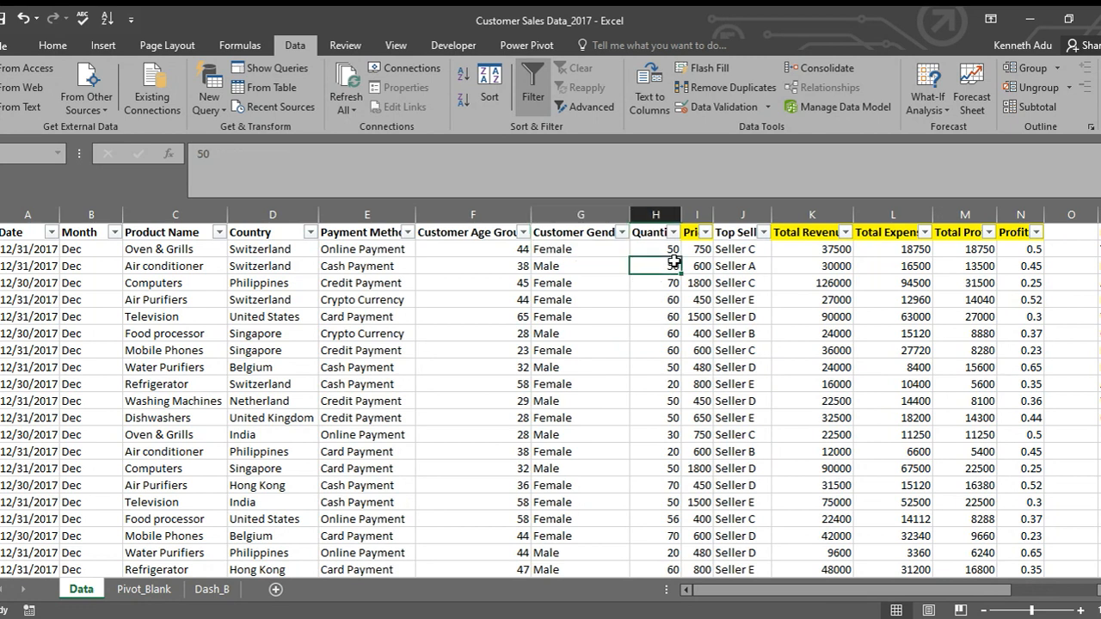
Step: Return to the Dash_B sheet and review its charts and the free space under the sparkline tables
click(216, 590)
scroll(678, 277, up, 3)
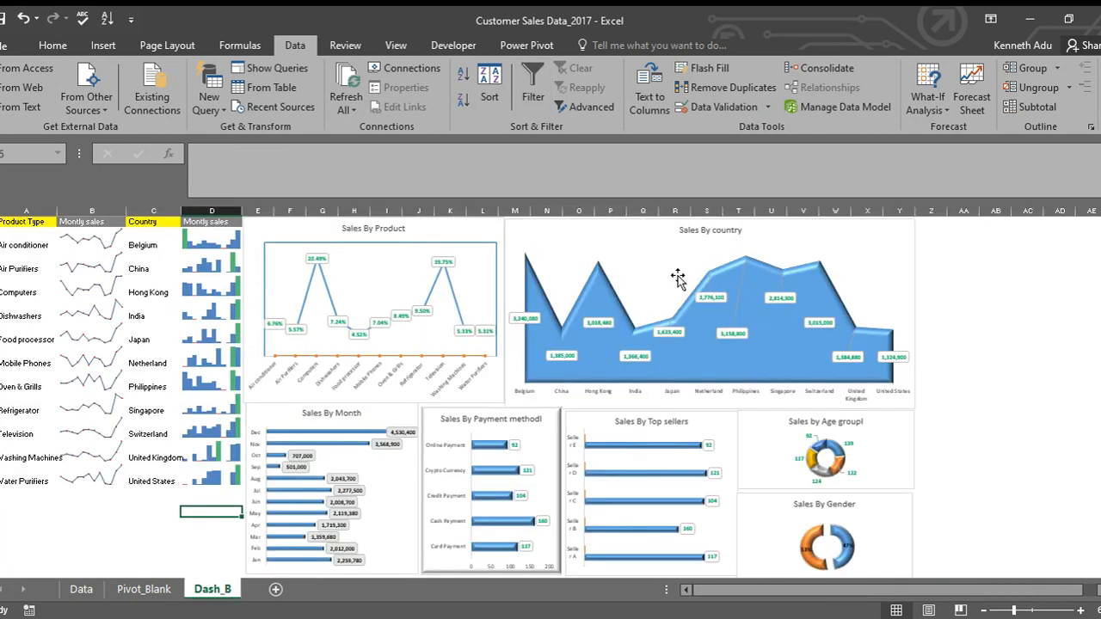
click(947, 297)
click(966, 266)
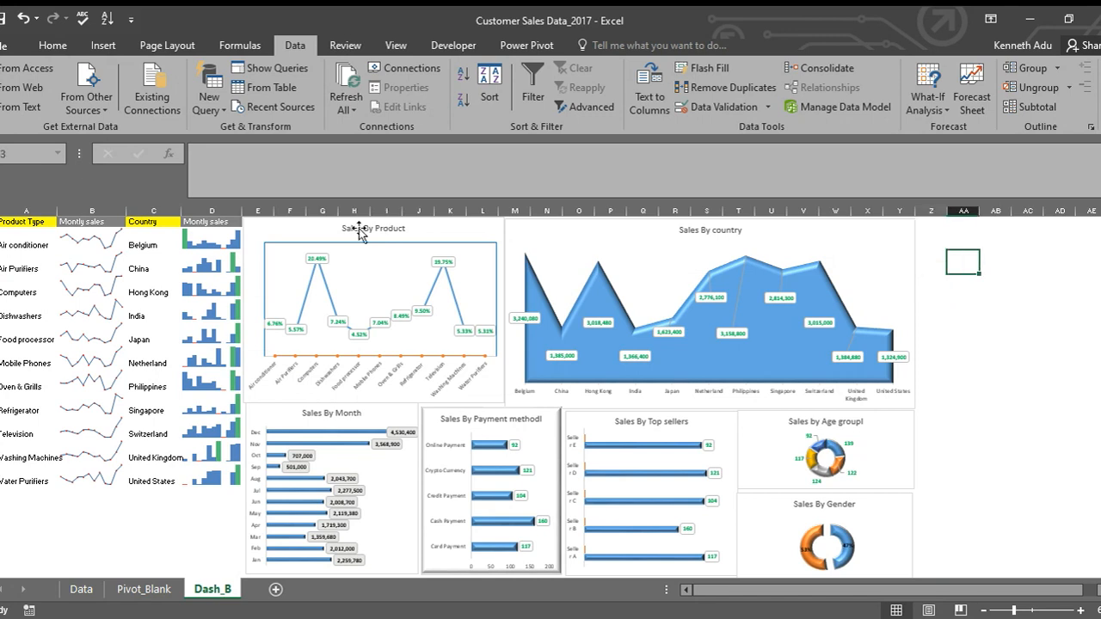
click(299, 231)
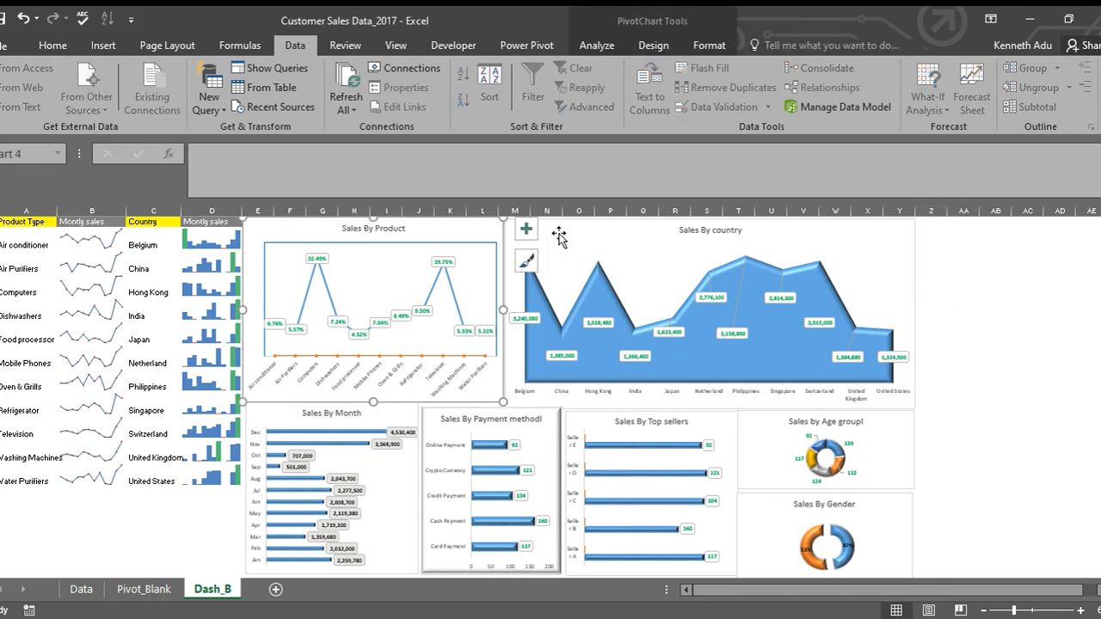
click(594, 251)
scroll(223, 356, down, 3)
click(163, 329)
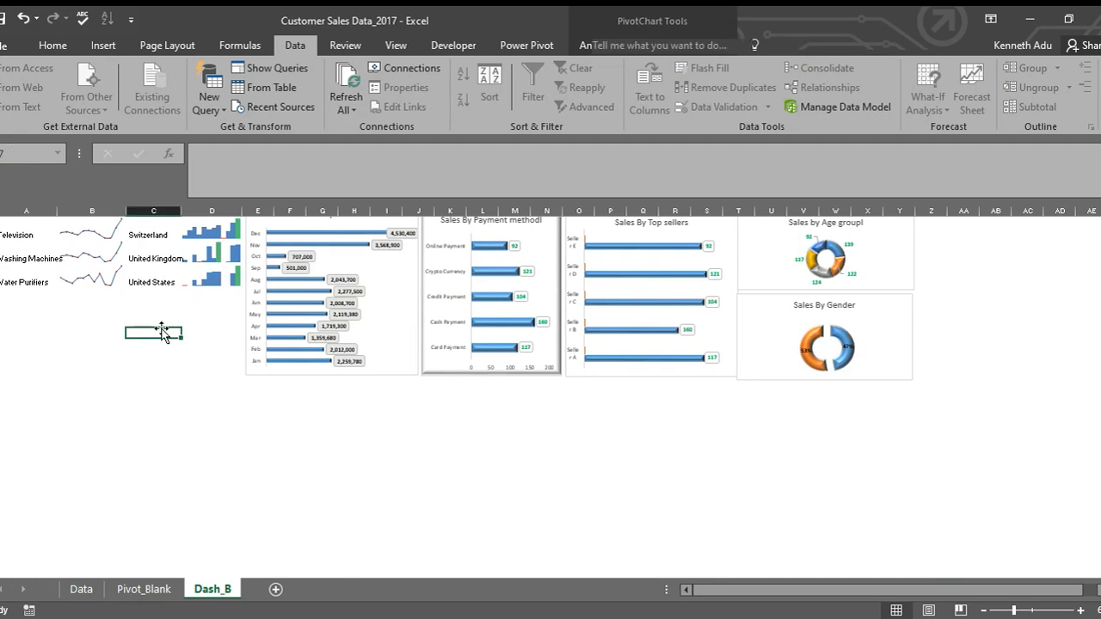
scroll(199, 311, up, 3)
scroll(311, 314, down, 2)
scroll(315, 312, up, 2)
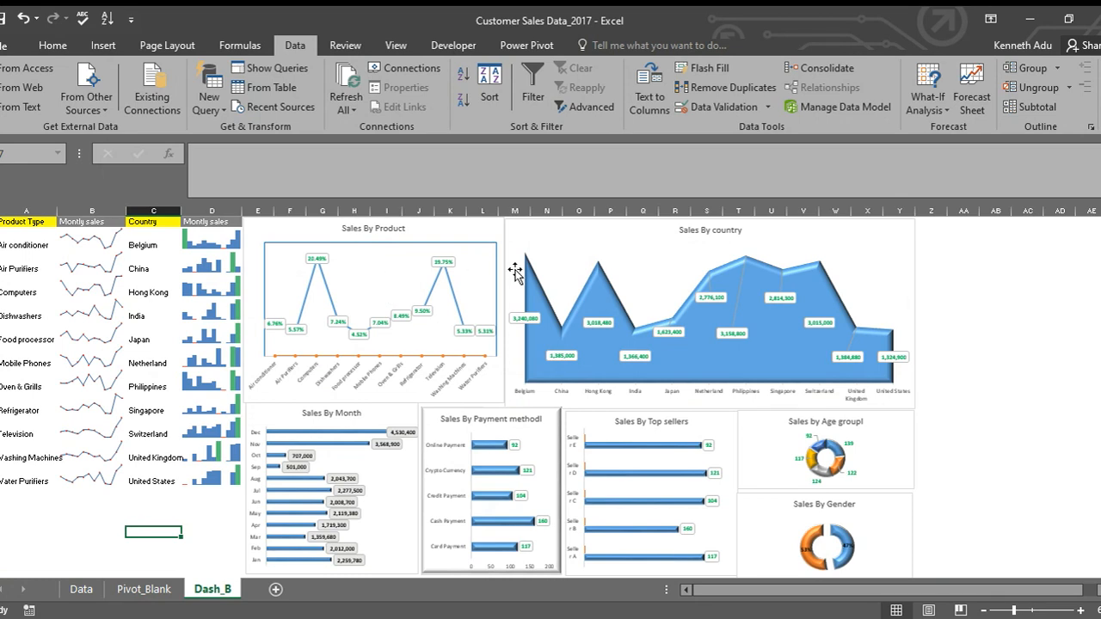
Step: Insert Month and Country slicers based on the Sales By Product chart
click(625, 238)
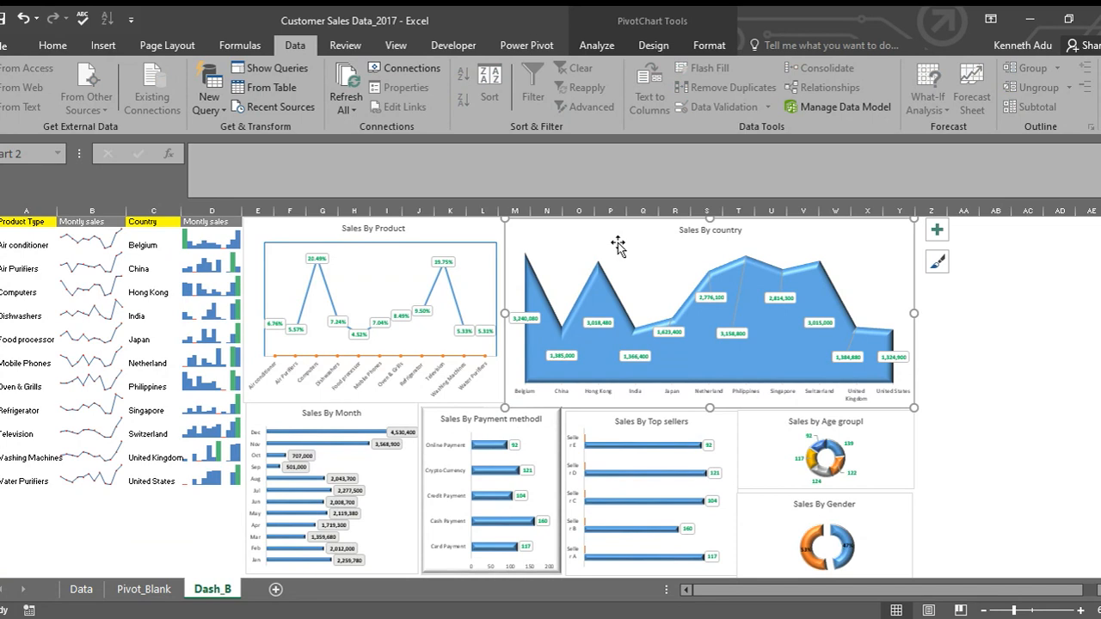
click(292, 287)
click(313, 286)
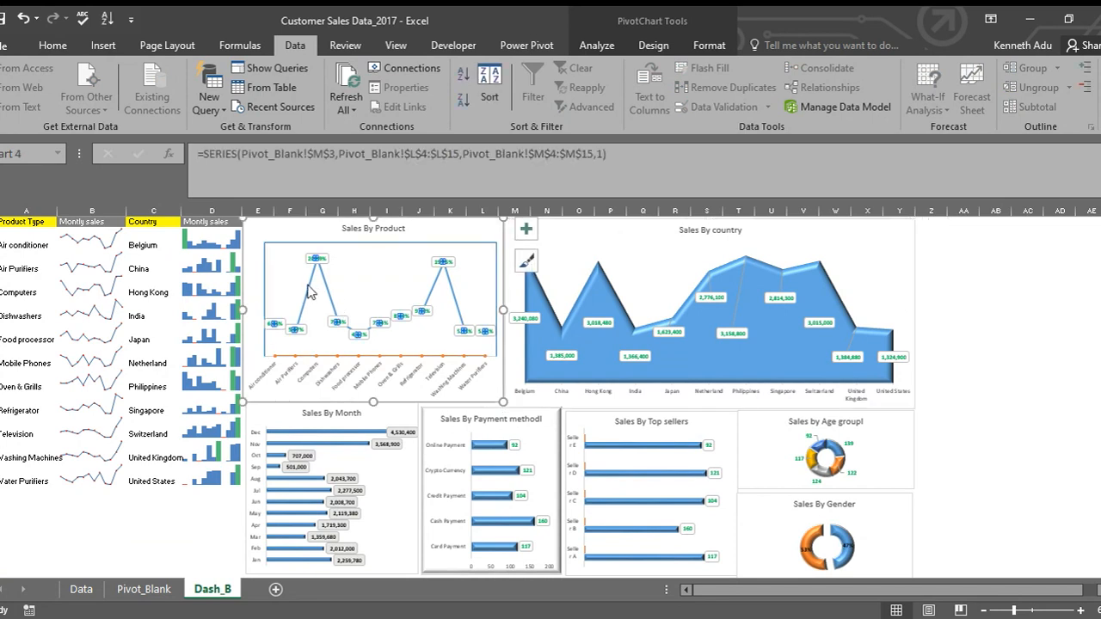
click(699, 48)
click(663, 50)
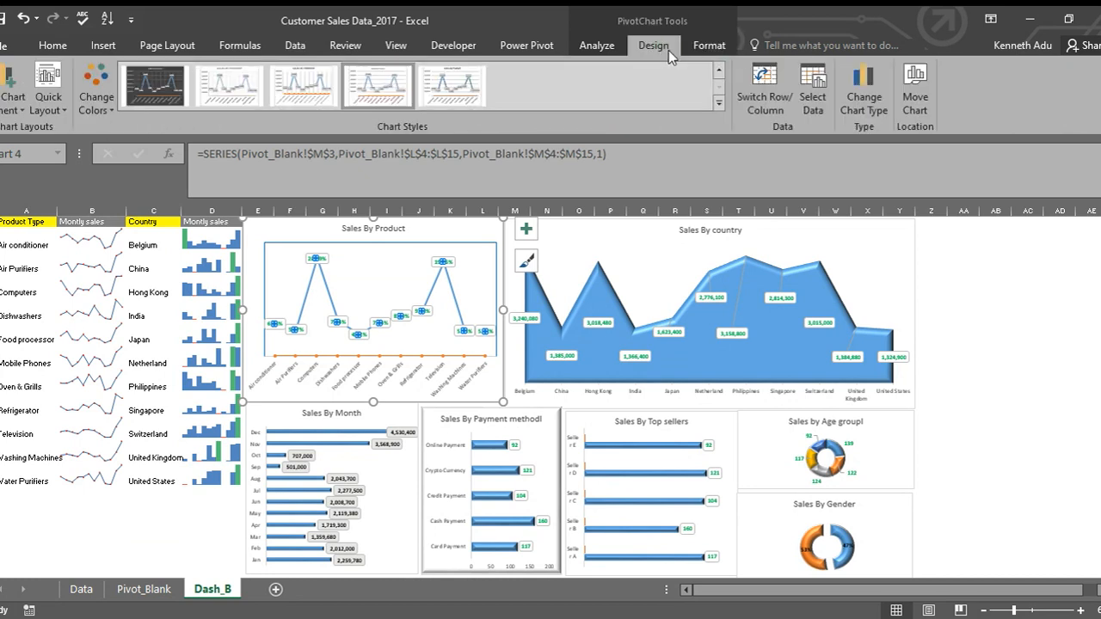
click(733, 52)
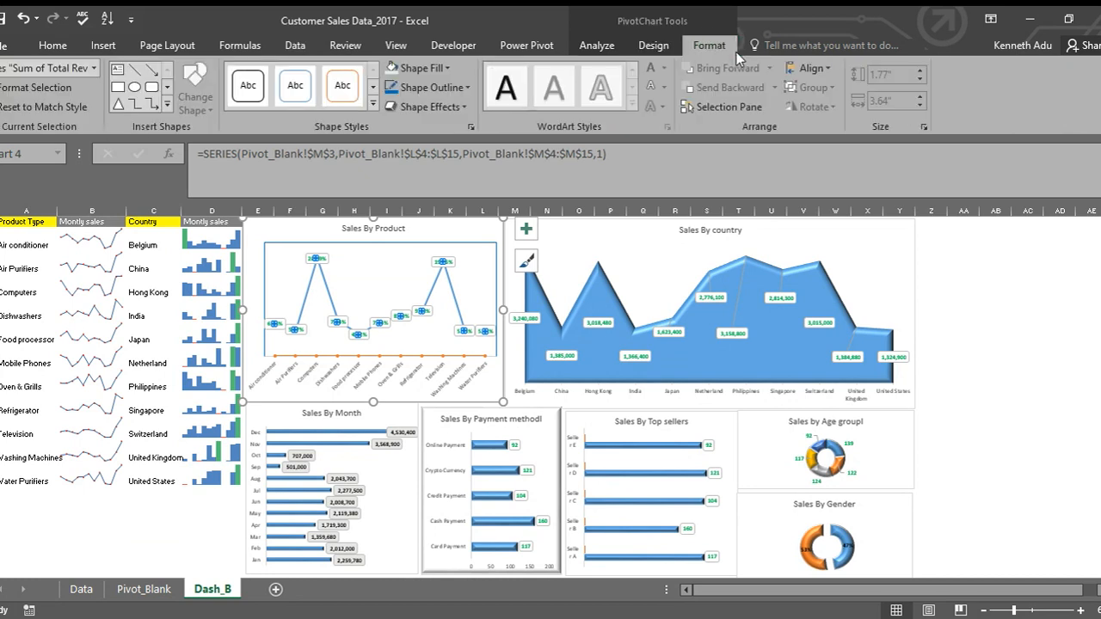
click(109, 49)
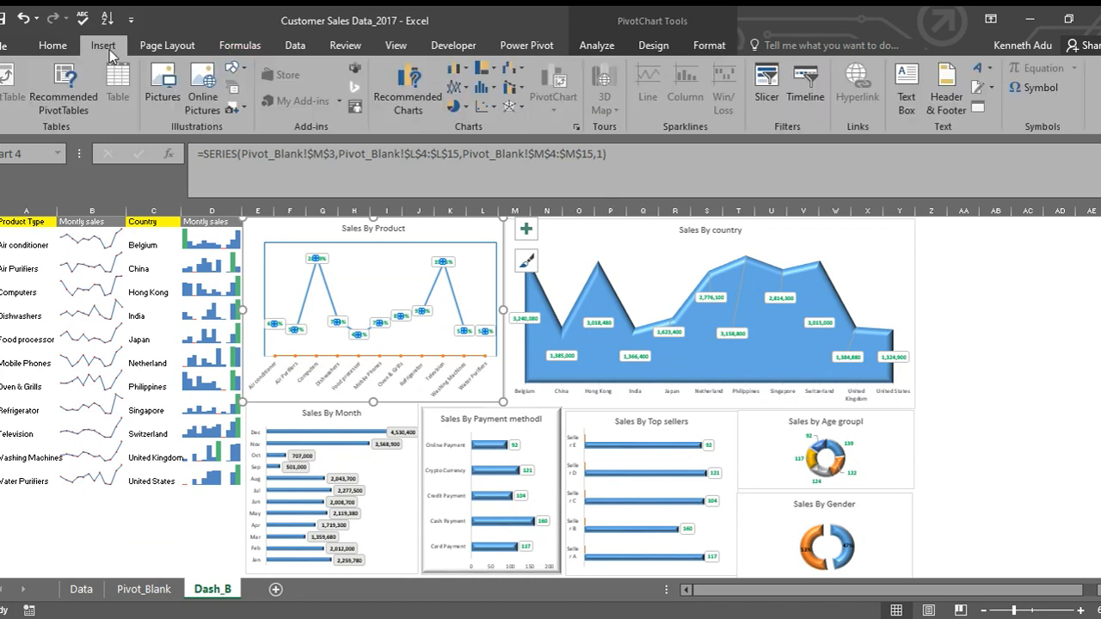
click(776, 99)
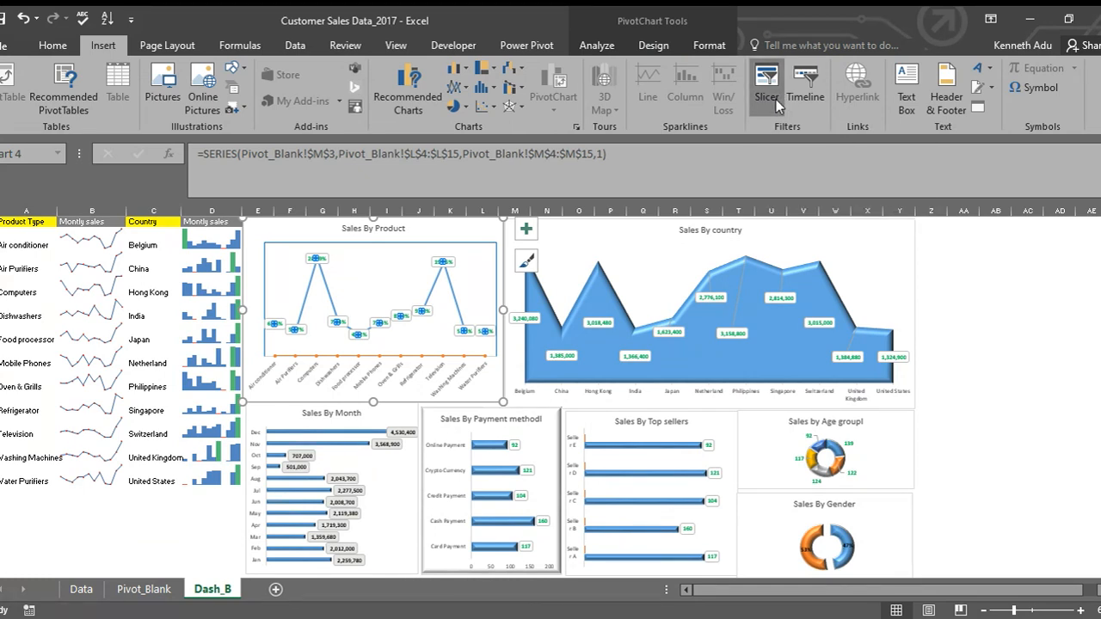
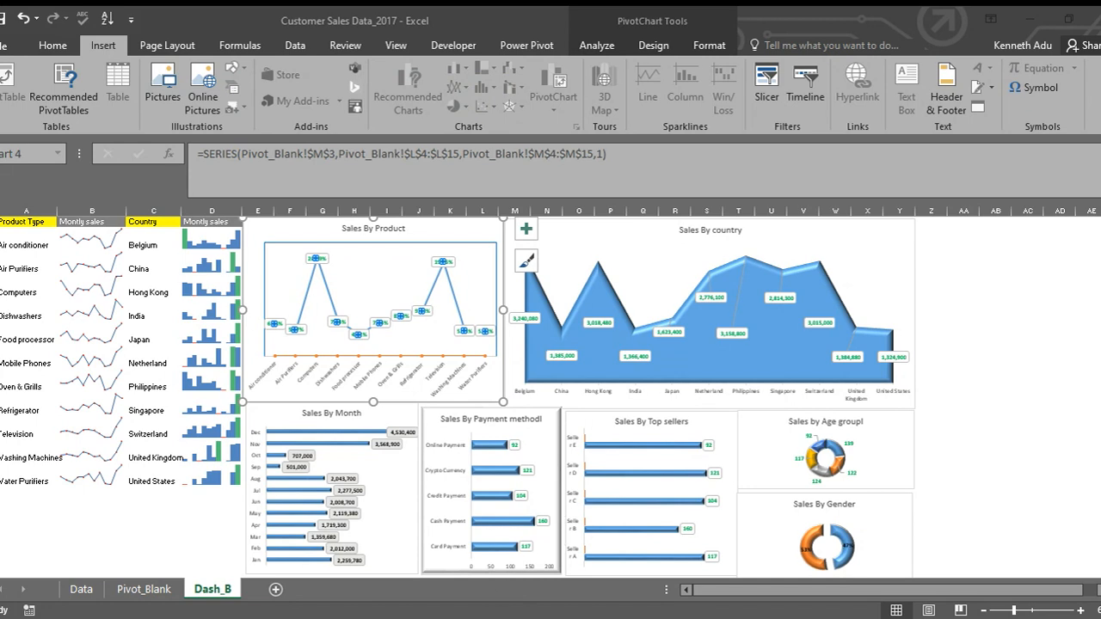
click(550, 477)
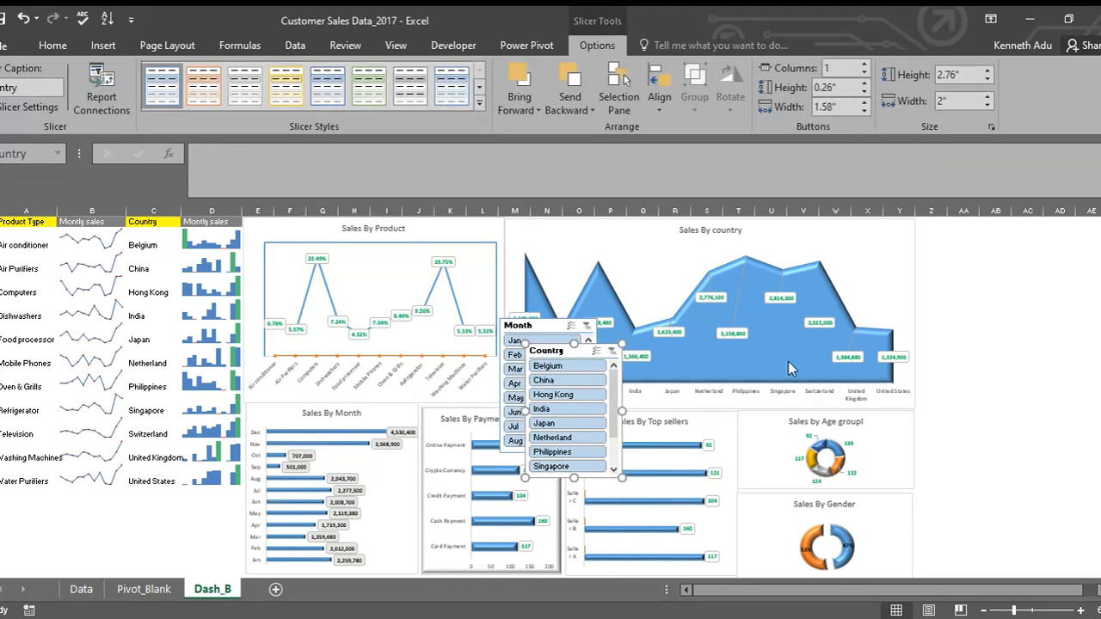
Step: Place the Month and Country slicers side by side under the sparkline tables, with Month below Product Type and Country below the country table
scroll(789, 366, down, 1)
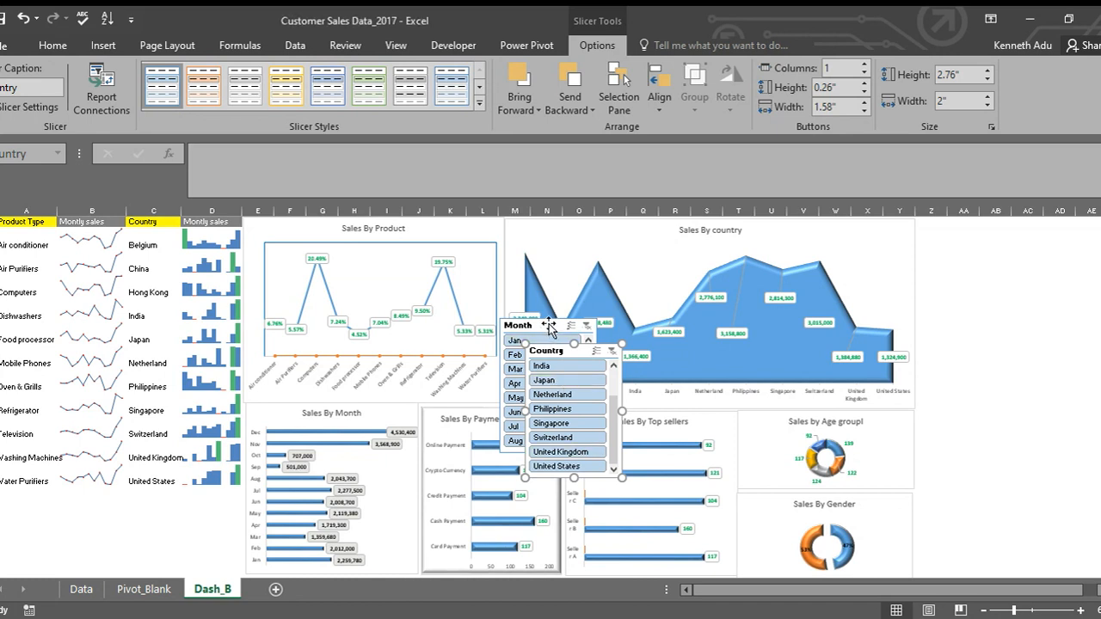
drag(548, 325, 43, 496)
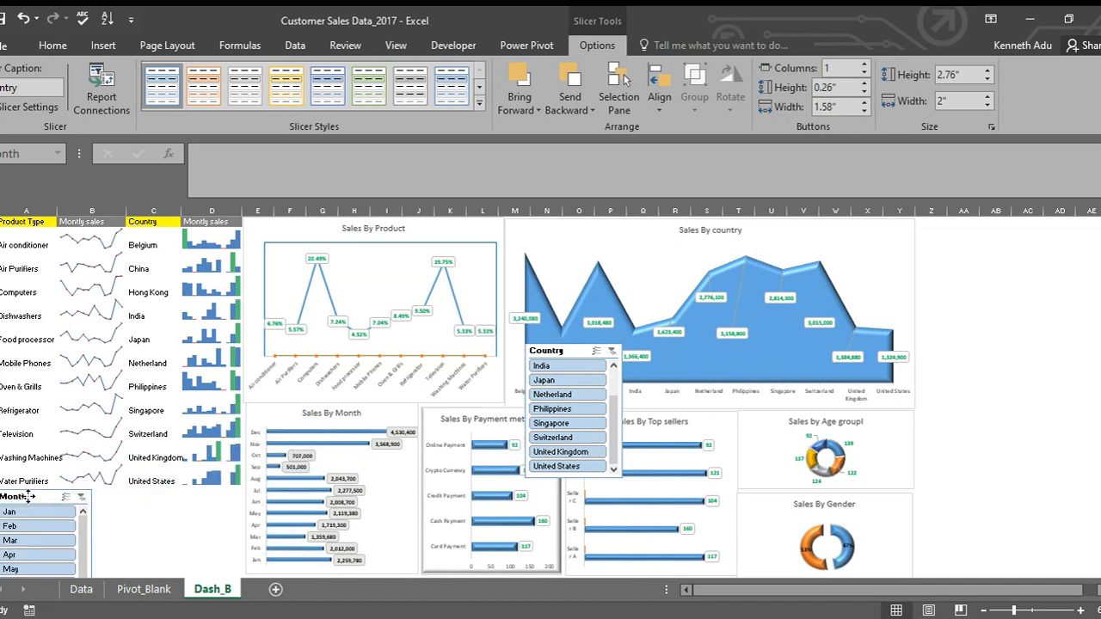
drag(578, 351, 197, 501)
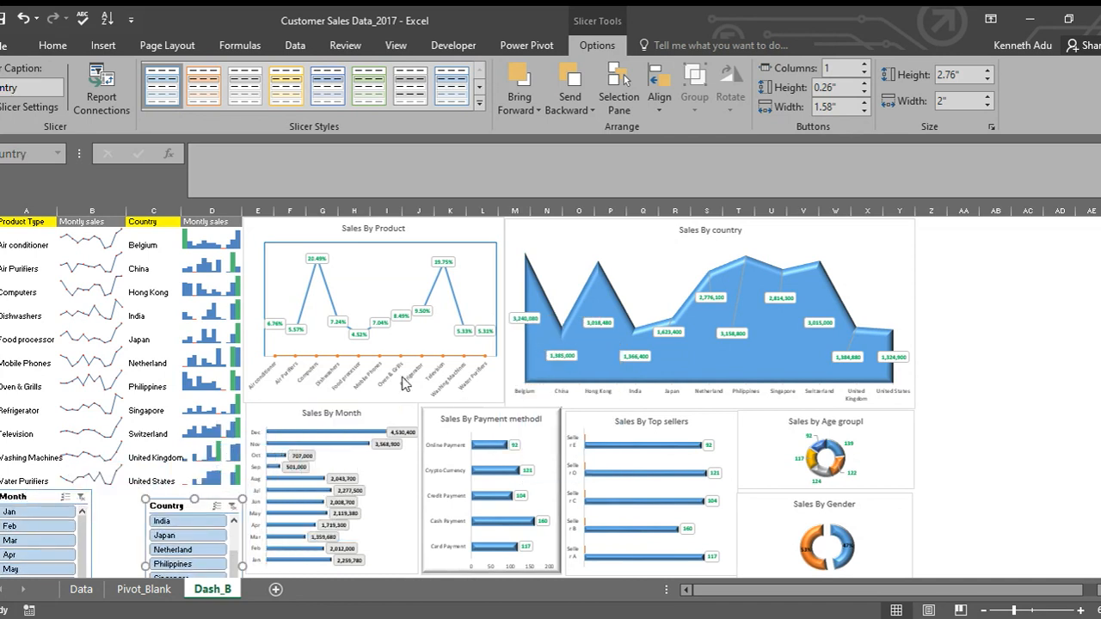
Step: Apply the dark blue slicer style from the Dark group to both the Month and Country slicers
click(44, 498)
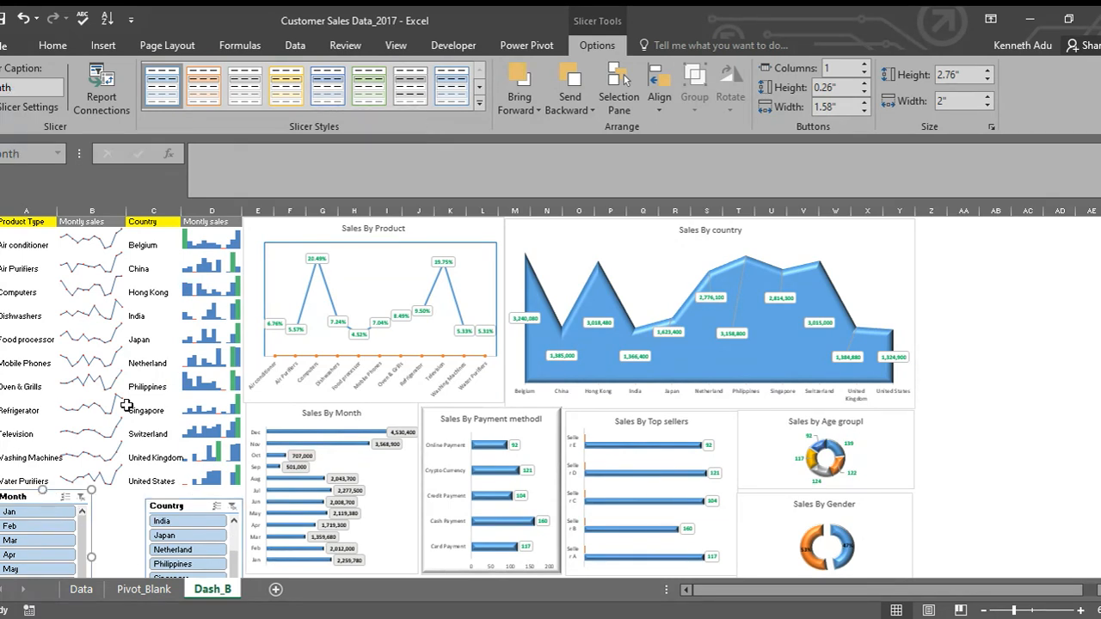
click(479, 102)
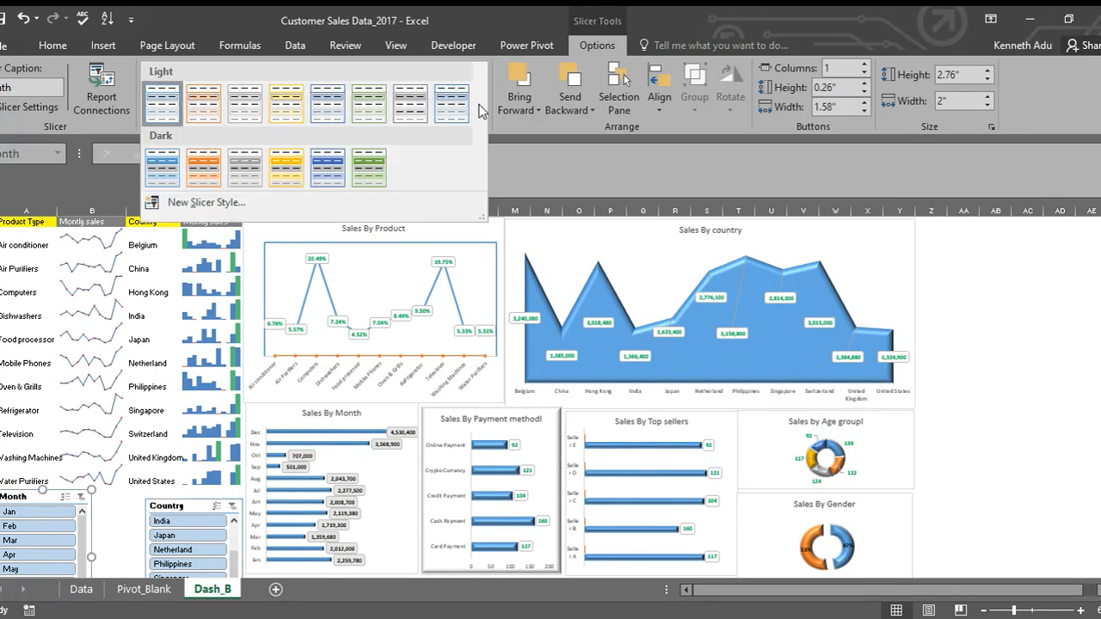
click(326, 172)
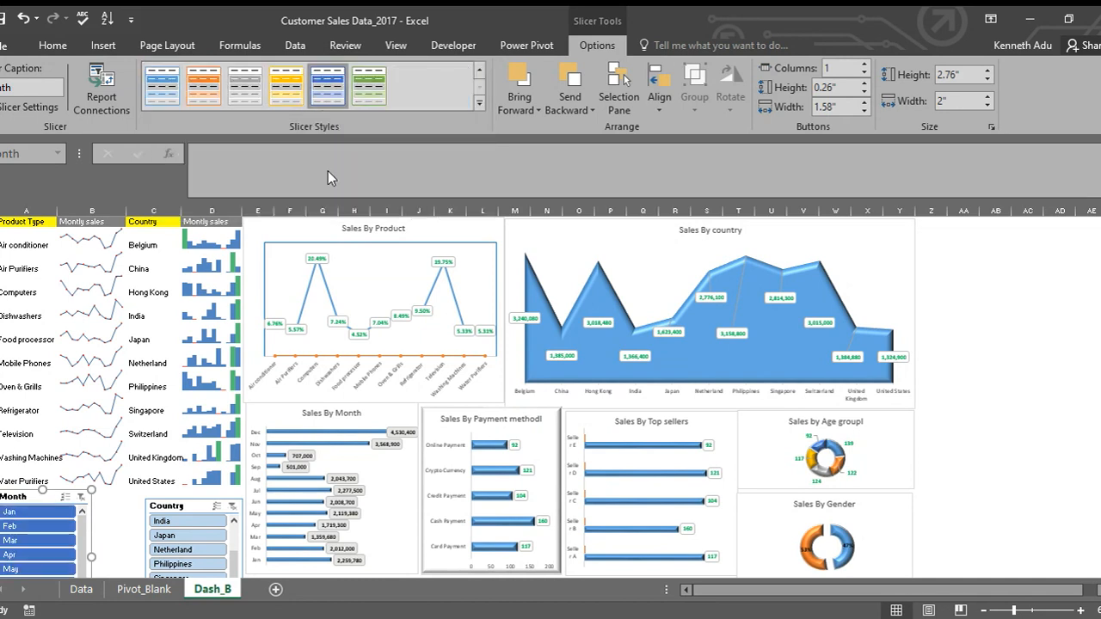
click(196, 507)
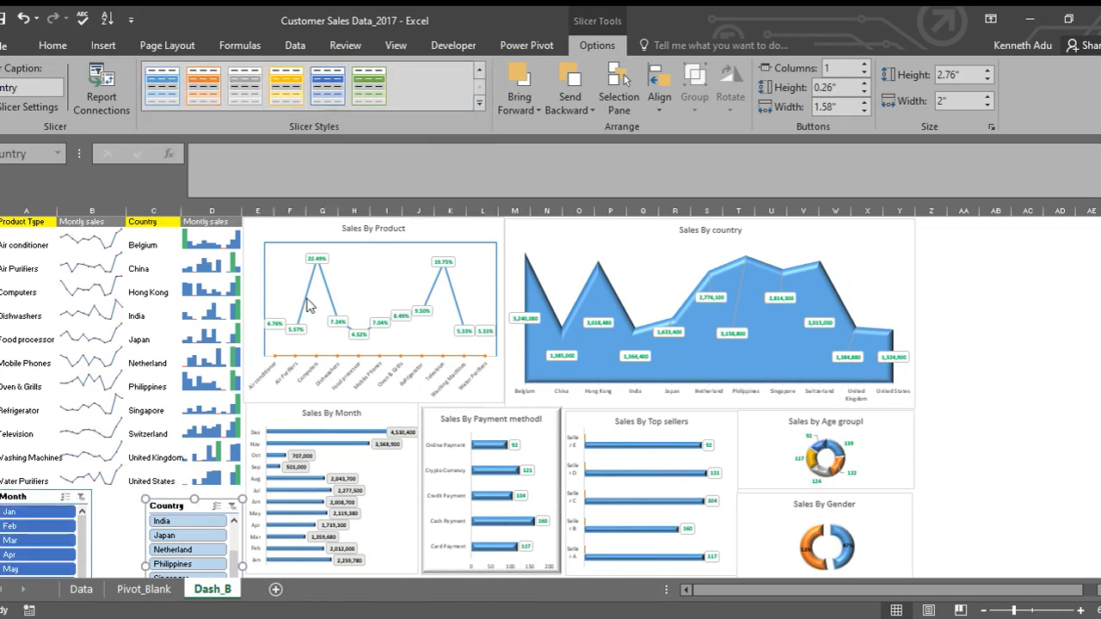
click(330, 94)
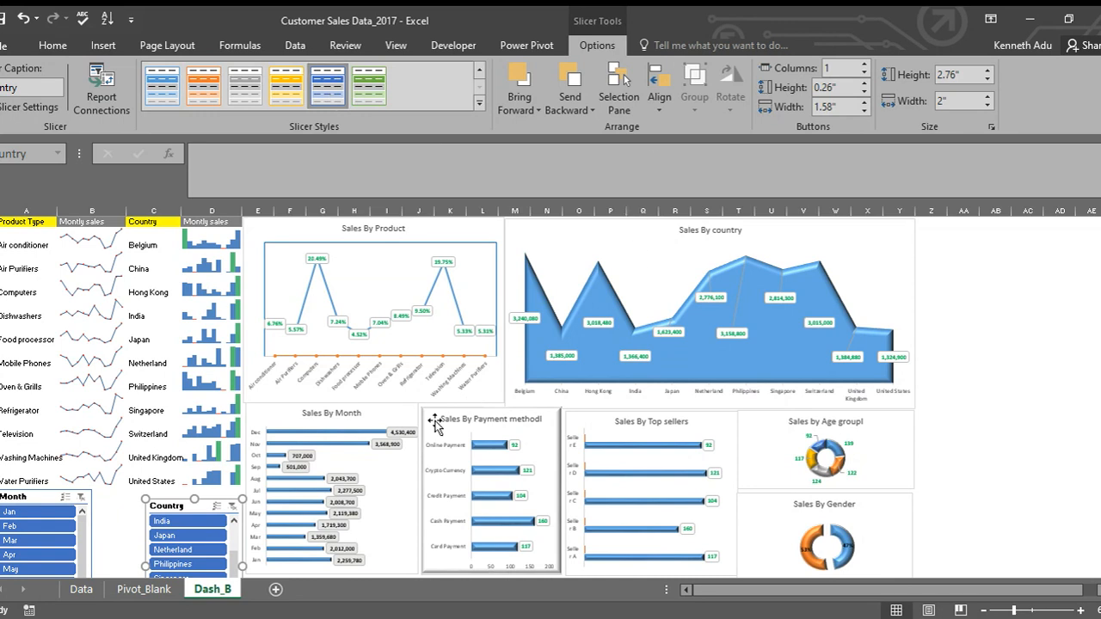
click(115, 514)
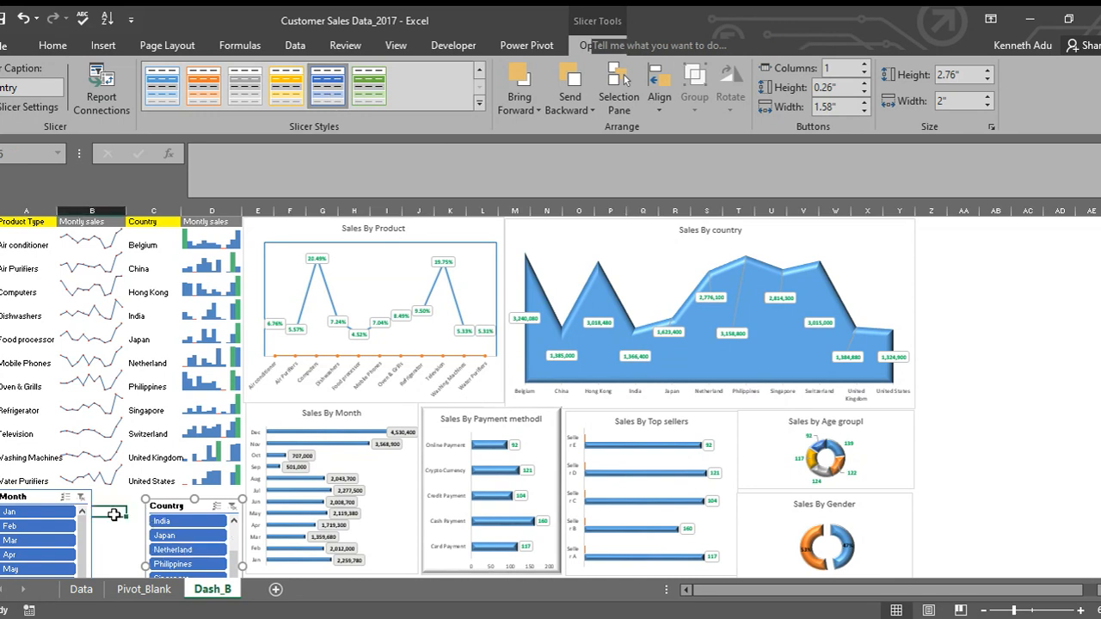
Step: Filter the dashboard to Jan with the Month slicer and to India with the Country slicer
click(39, 511)
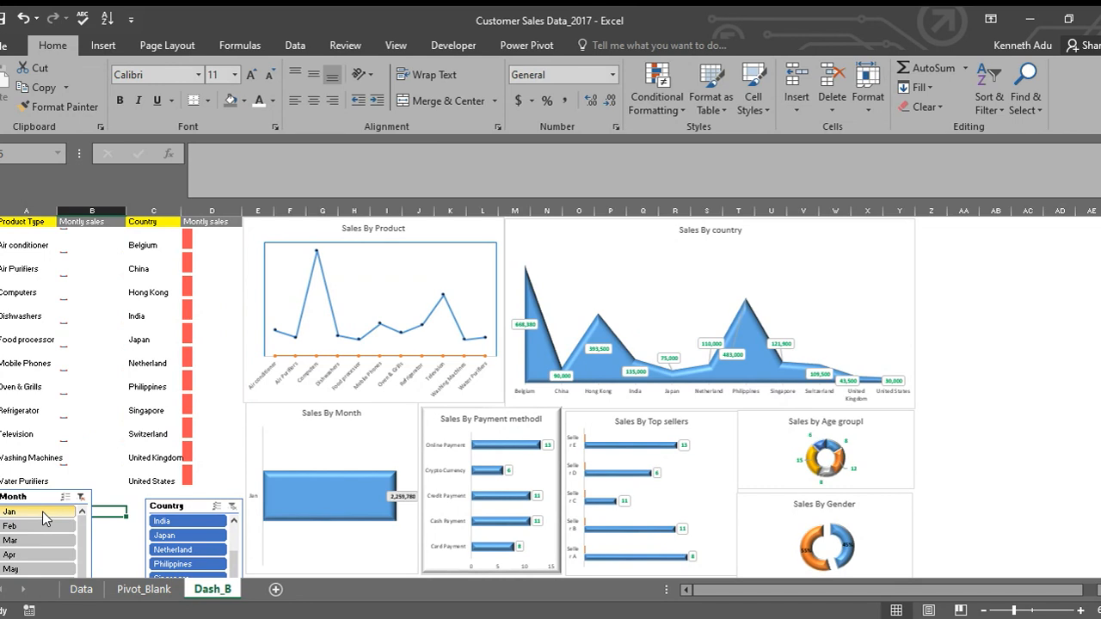
scroll(550, 364, down, 2)
click(192, 406)
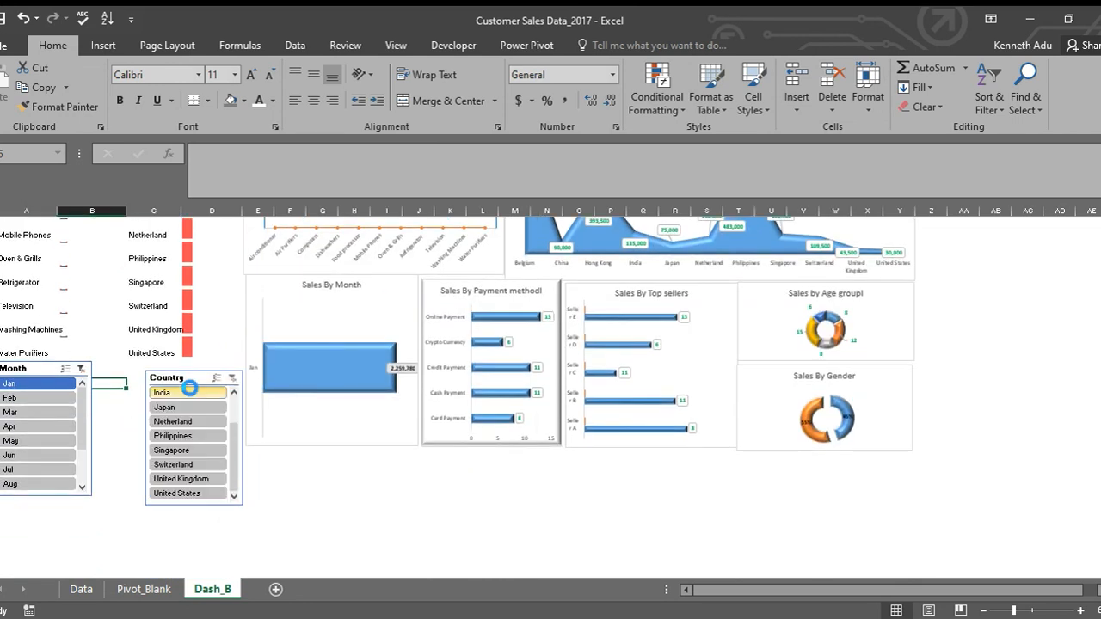
Step: Test the slicers by filtering Country to Japan, India and Philippines and Month to Feb
scroll(301, 380, up, 2)
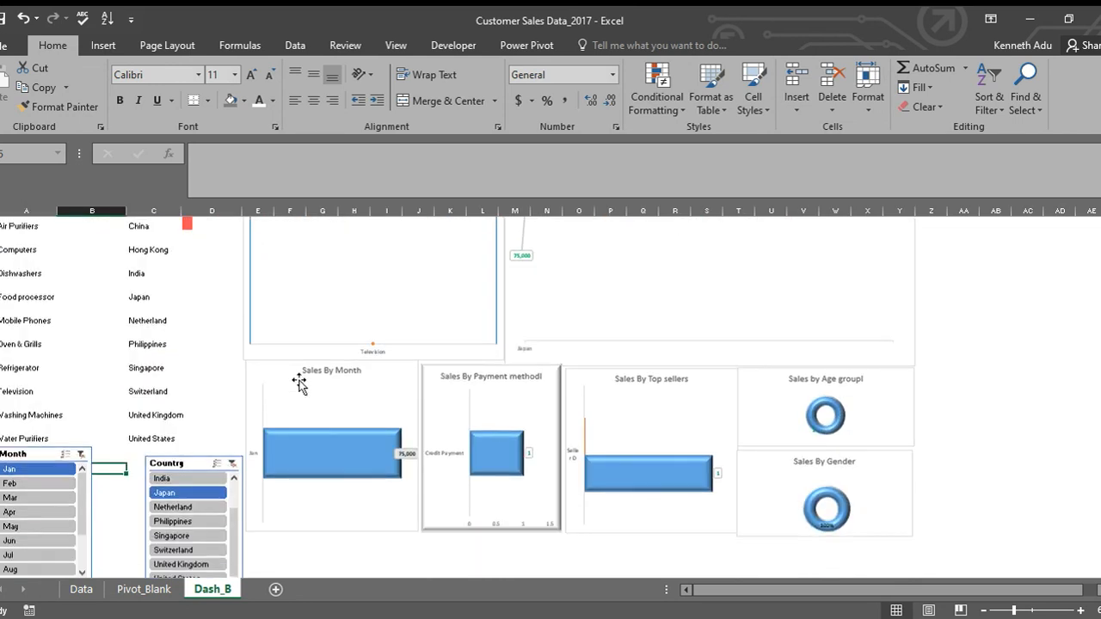
scroll(297, 377, down, 1)
click(182, 490)
click(177, 463)
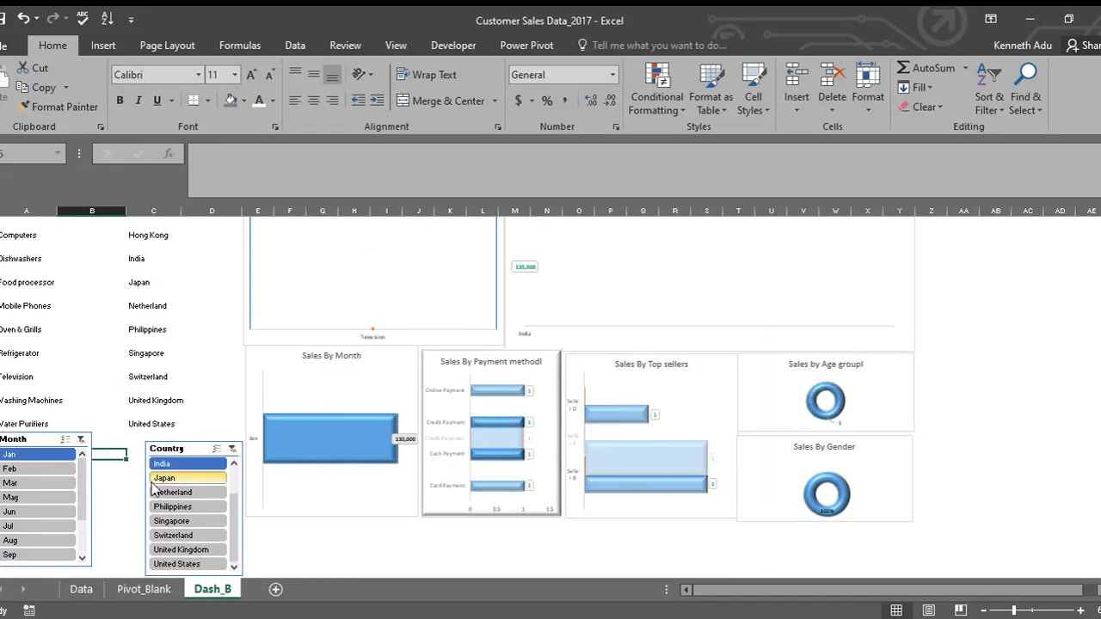
click(53, 469)
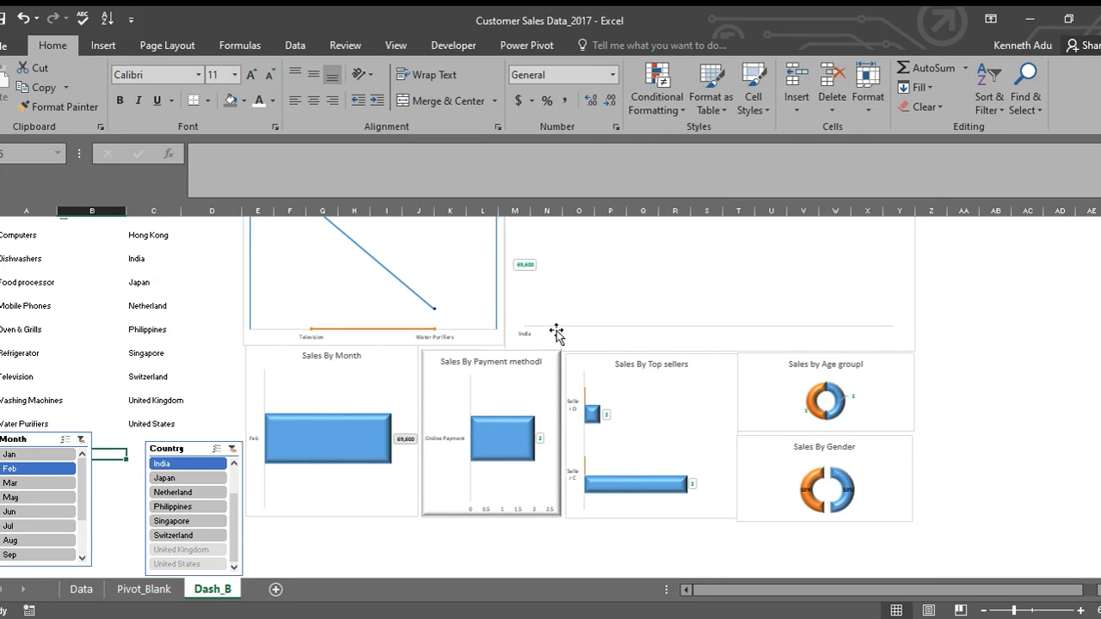
scroll(636, 311, up, 1)
scroll(636, 311, down, 3)
scroll(637, 309, up, 3)
scroll(636, 309, down, 3)
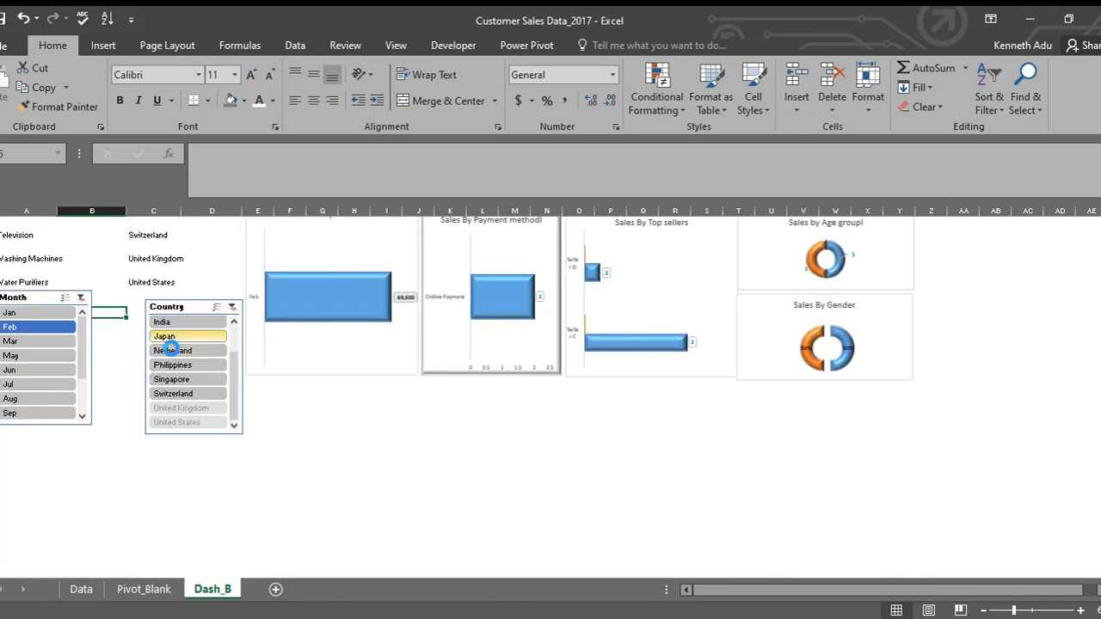
click(181, 365)
Step: Clear the filters on both the Country and Month slicers
click(232, 308)
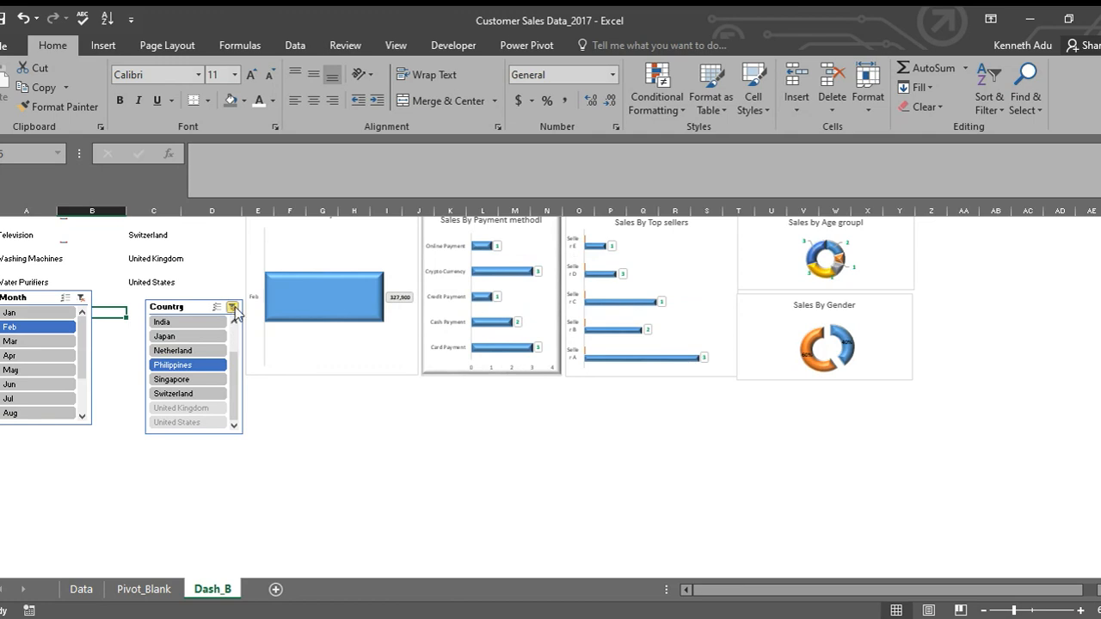
click(80, 298)
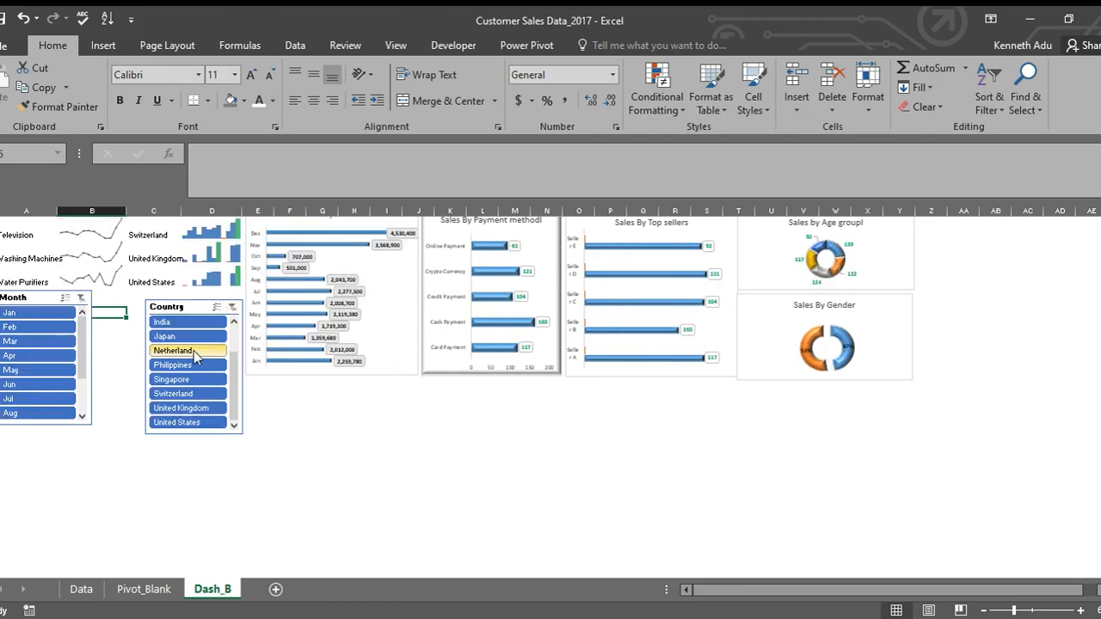
scroll(194, 353, up, 4)
scroll(194, 354, down, 3)
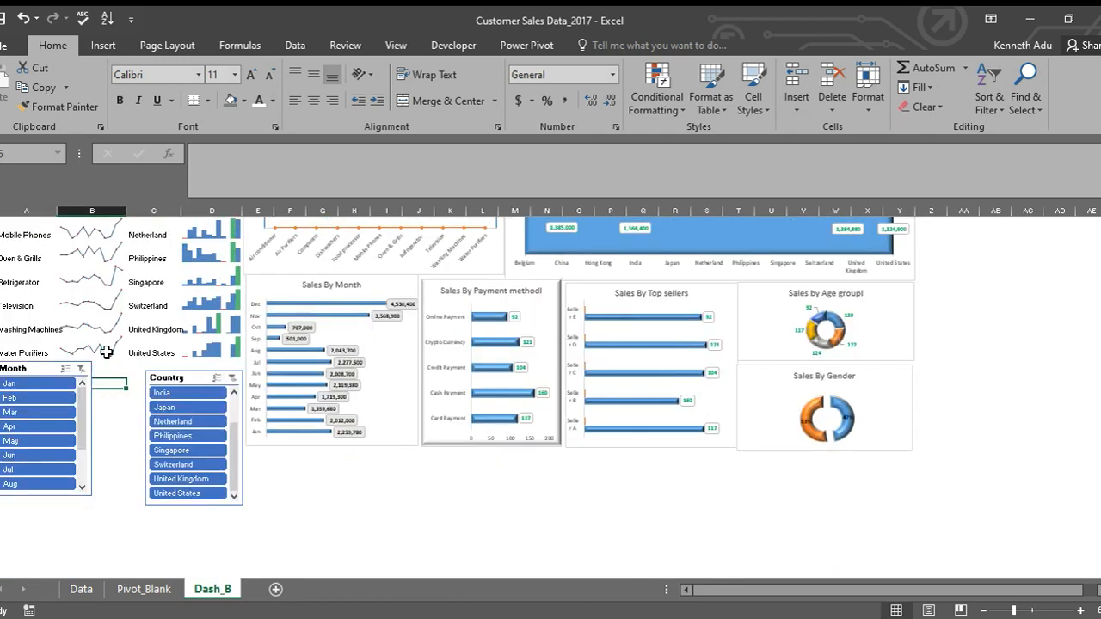
Step: Arrange the Month slicer's buttons in three columns
click(40, 369)
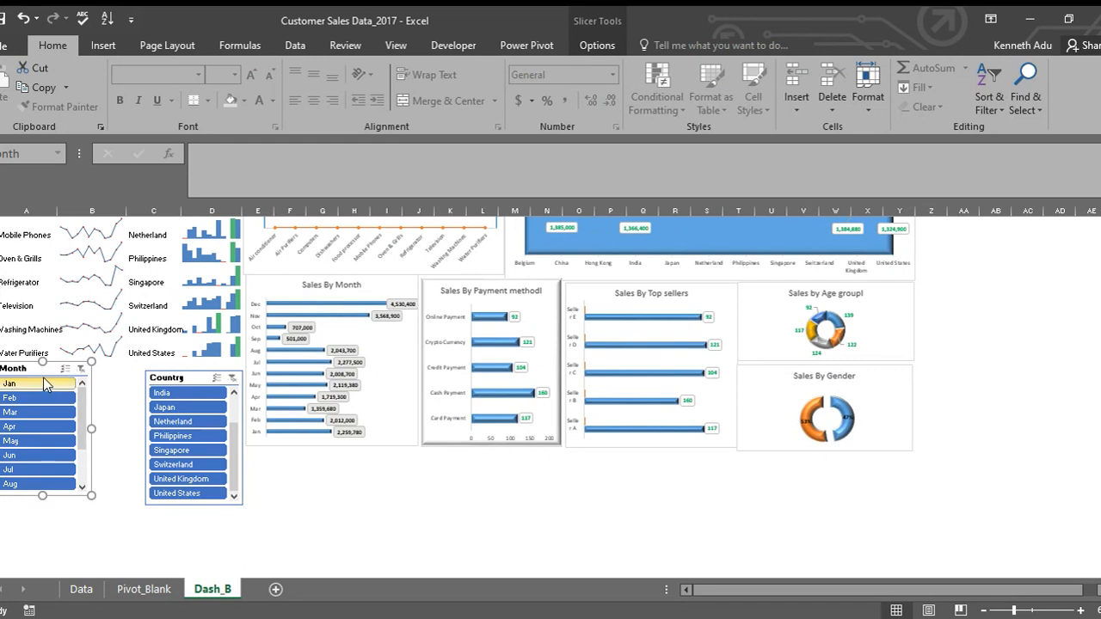
click(596, 46)
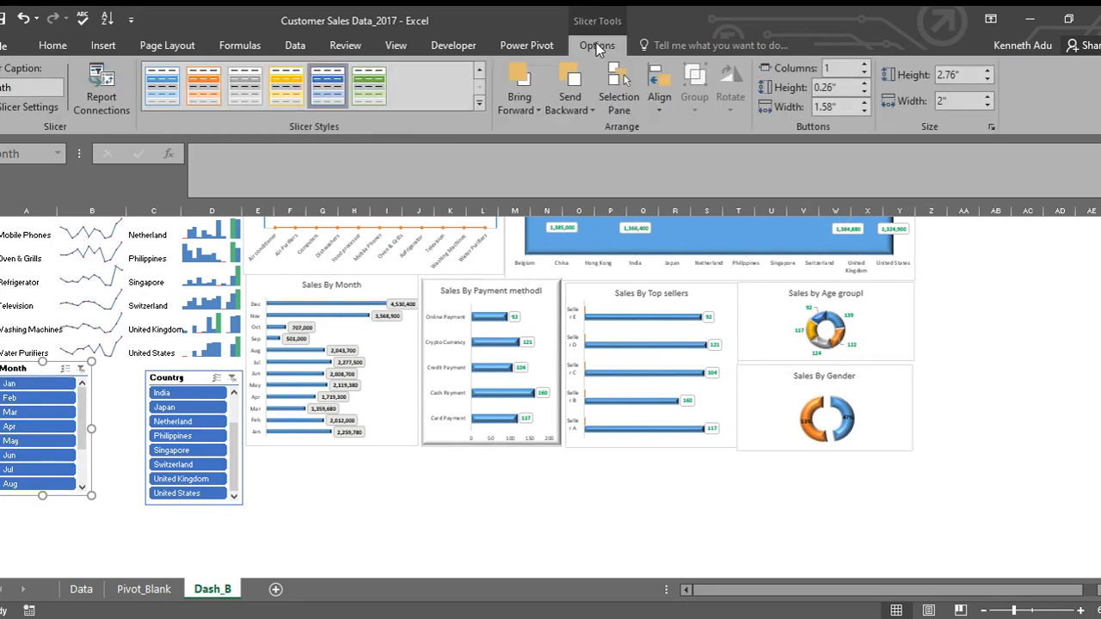
click(864, 63)
click(864, 64)
click(864, 65)
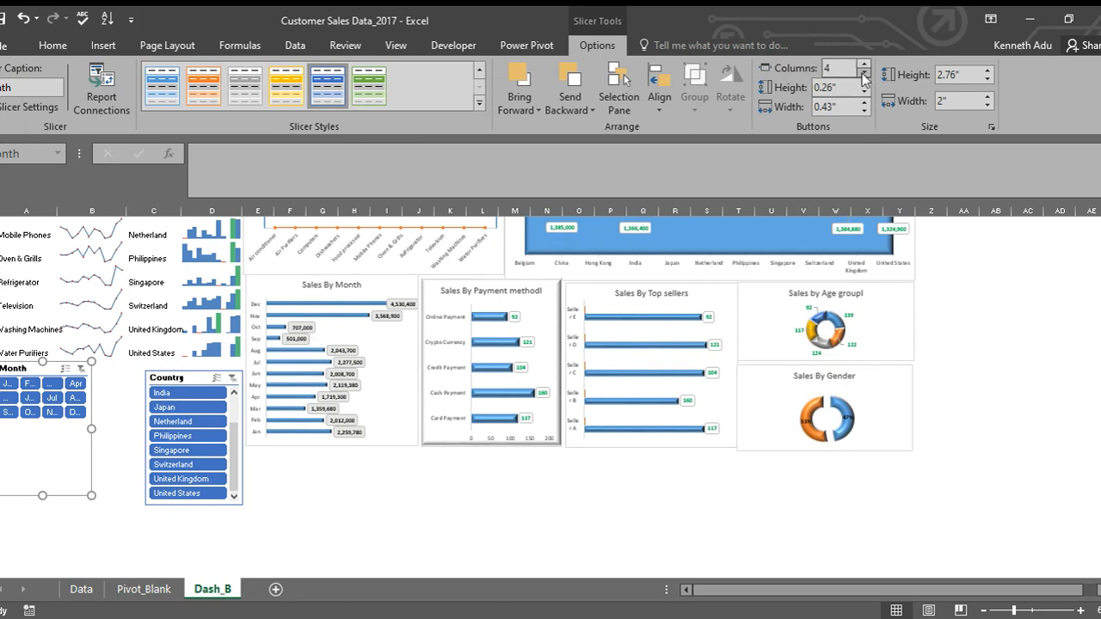
click(864, 74)
click(310, 516)
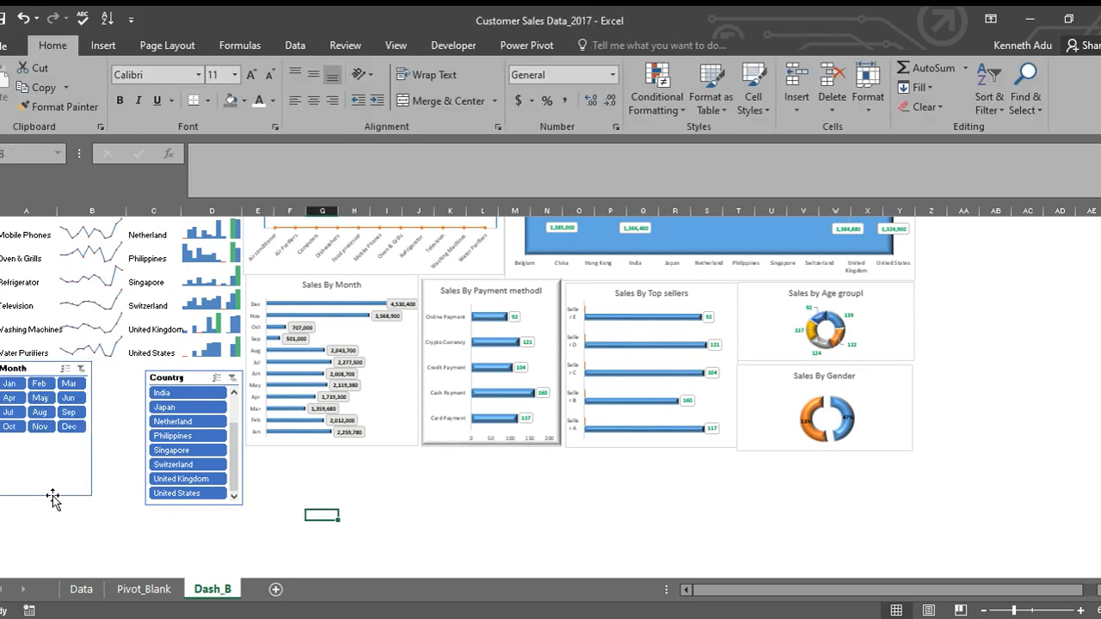
Step: Move the Country slicer closer to the Month slicer and up to line up with its top edge
click(131, 394)
mouse_move(200, 379)
mouse_down()
mouse_move(174, 376)
mouse_move(185, 370)
mouse_up()
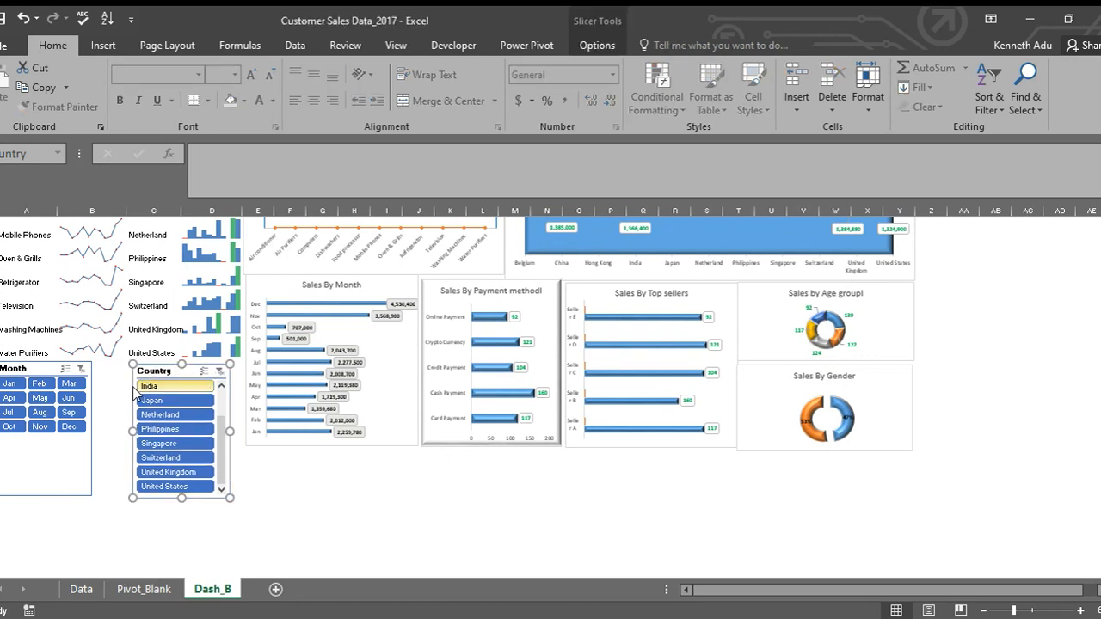
click(99, 393)
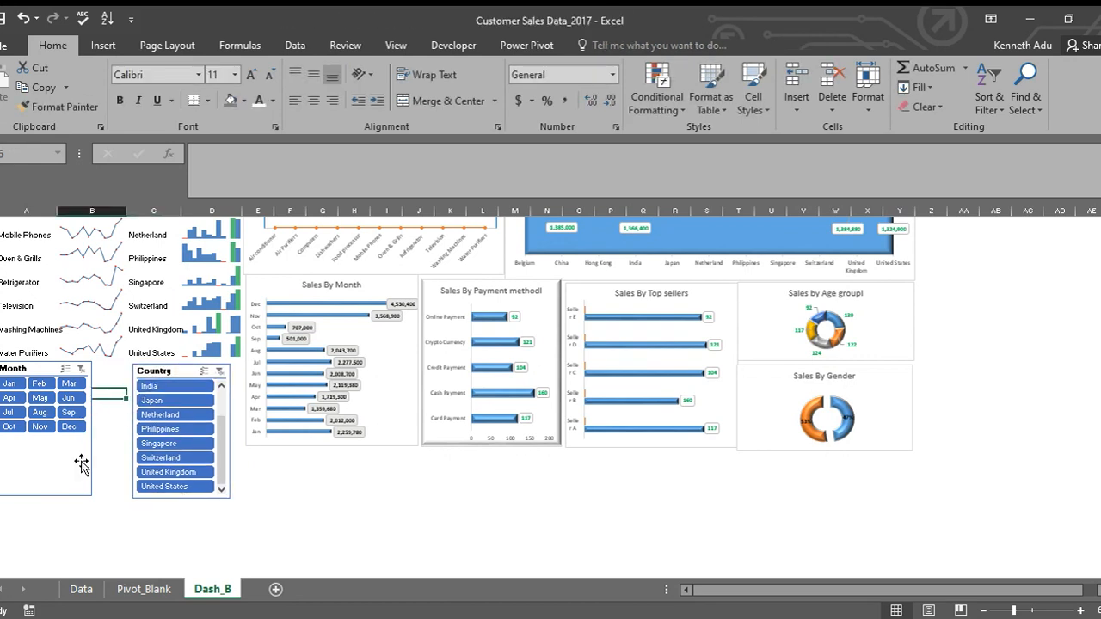
Step: Widen the Month slicer slightly and shorten it to end just below its last row of buttons
click(88, 492)
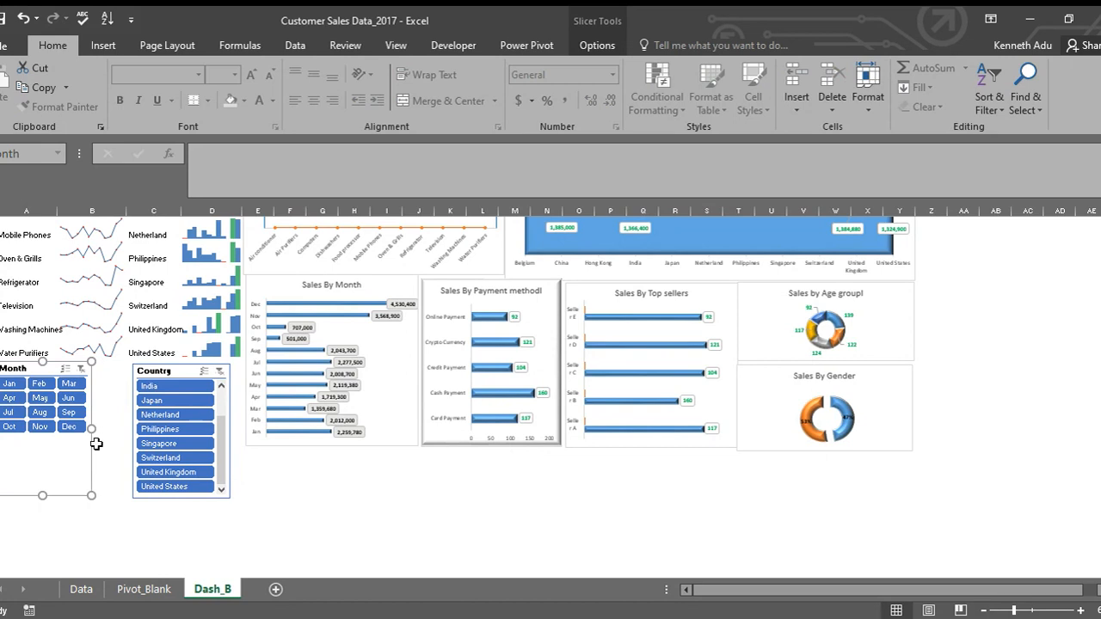
drag(92, 422, 110, 428)
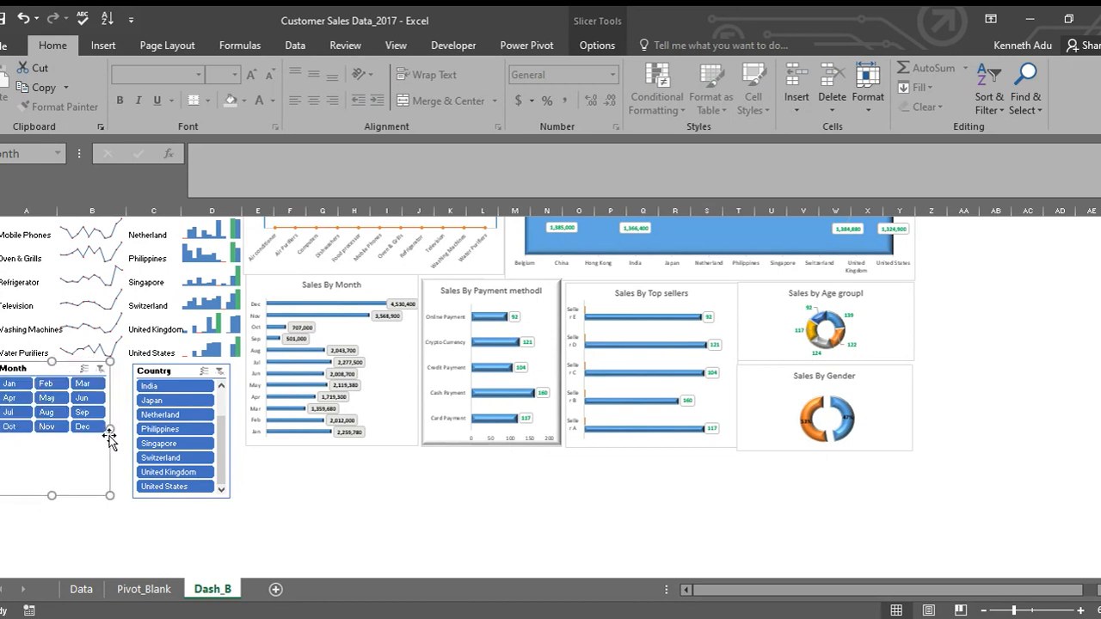
drag(52, 494, 57, 443)
click(378, 497)
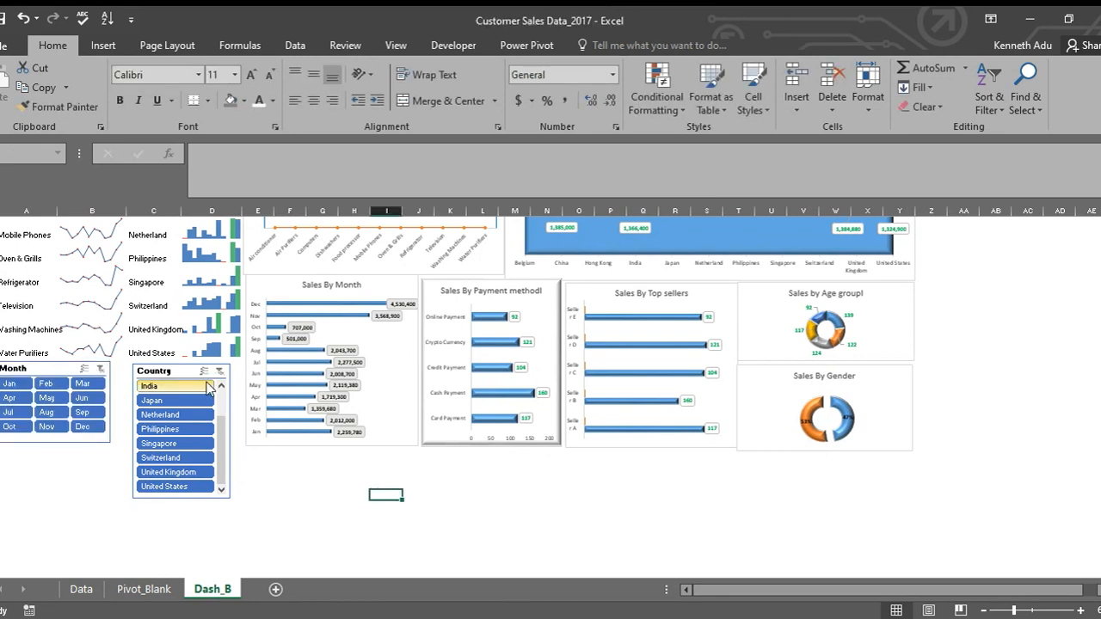
Step: Arrange the Country slicer's buttons in three columns
click(196, 373)
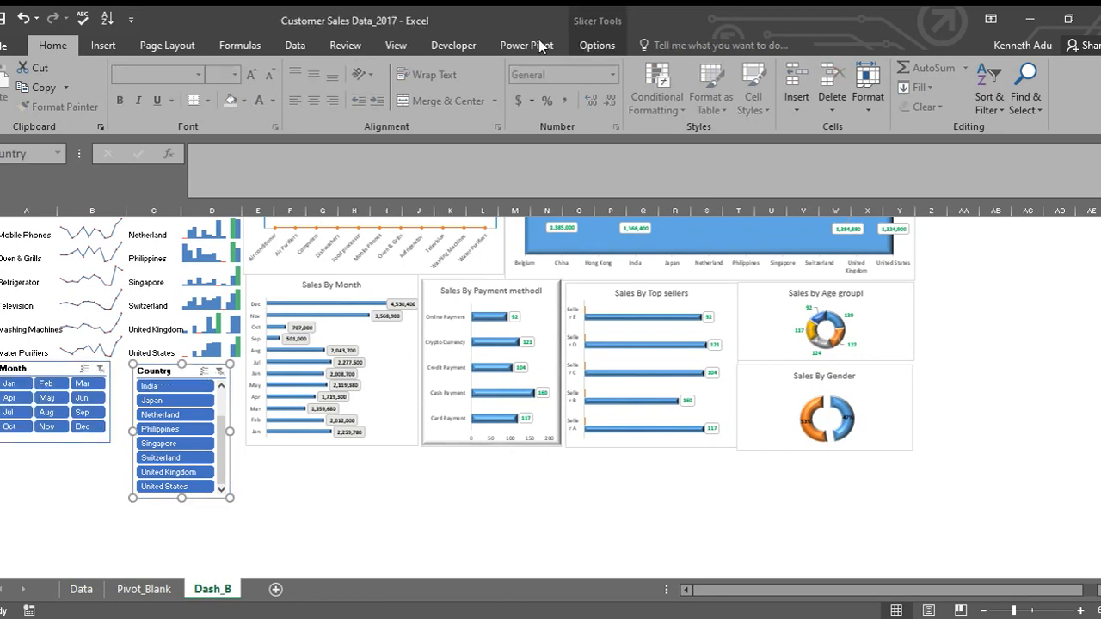
click(596, 44)
click(865, 65)
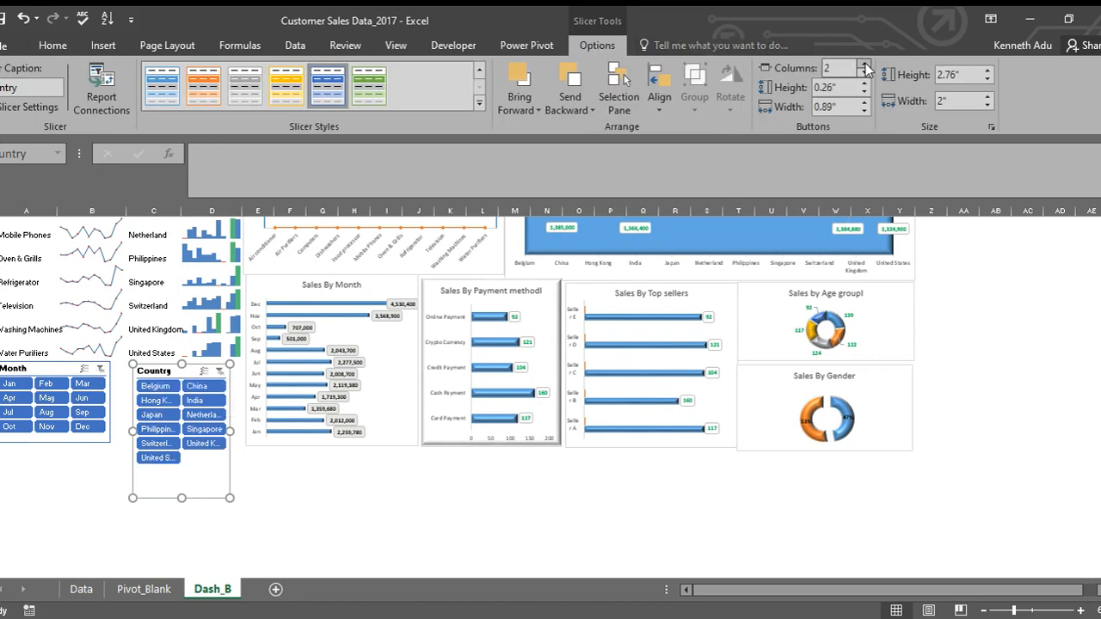
click(865, 65)
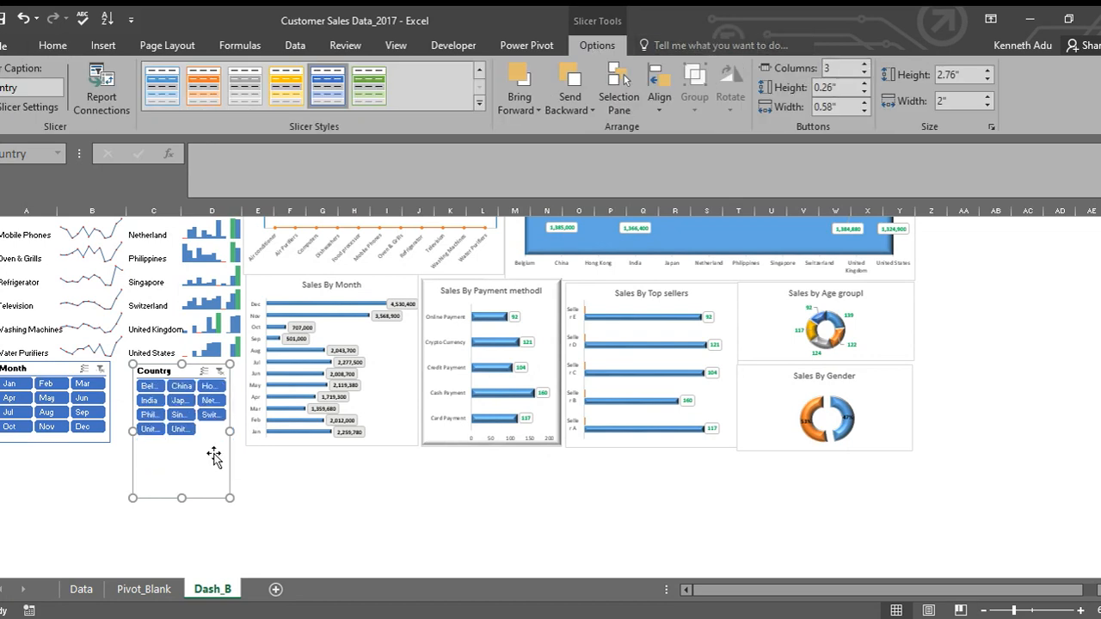
Step: Widen the Country slicer to about 2.71 inches, filling the gap beside the Month slicer, and shorten it to match that slicer's lower edge
drag(230, 431, 244, 429)
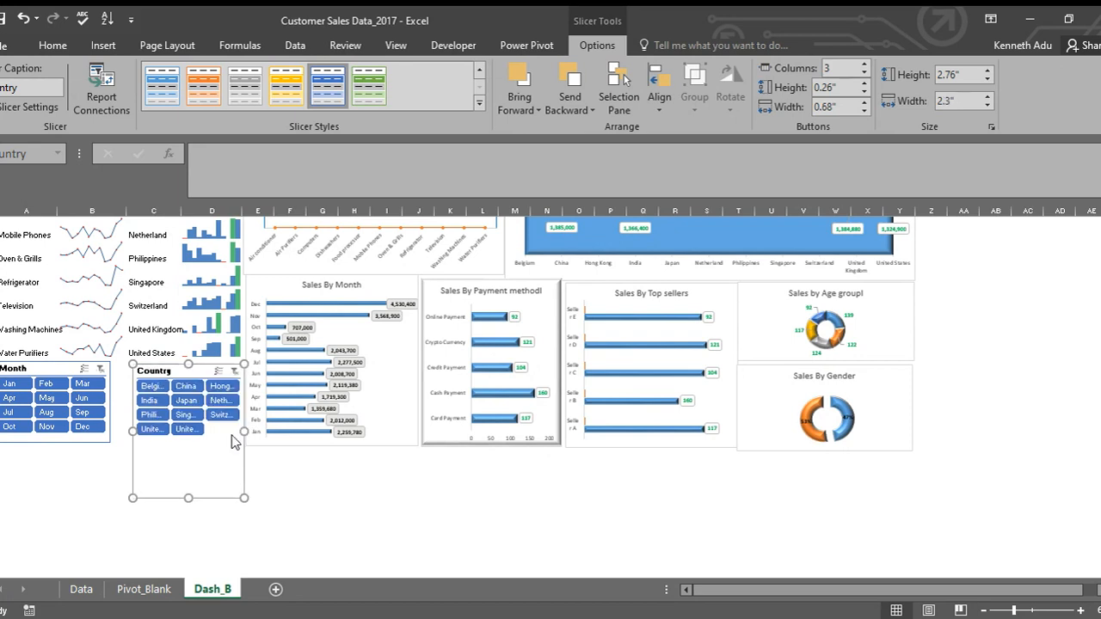
drag(128, 430, 112, 430)
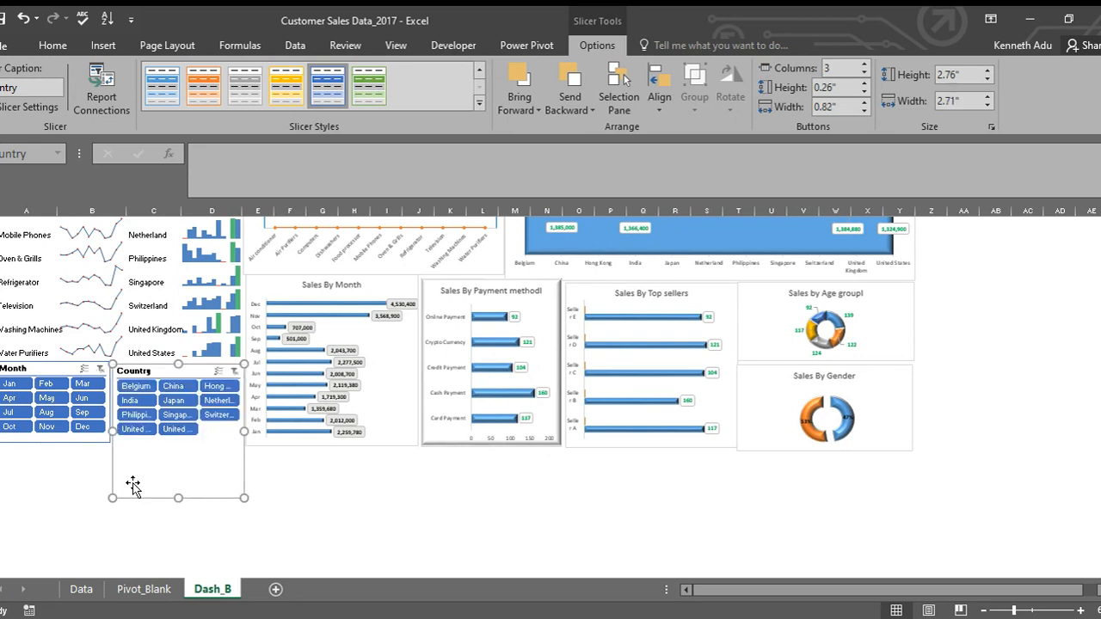
drag(179, 498, 181, 443)
click(277, 479)
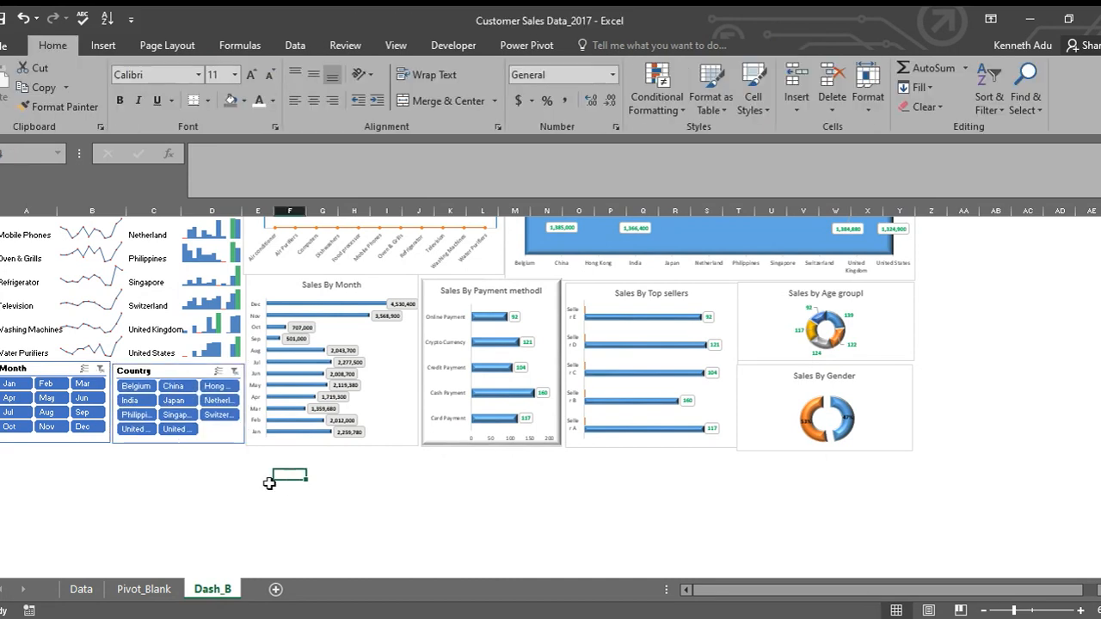
click(428, 504)
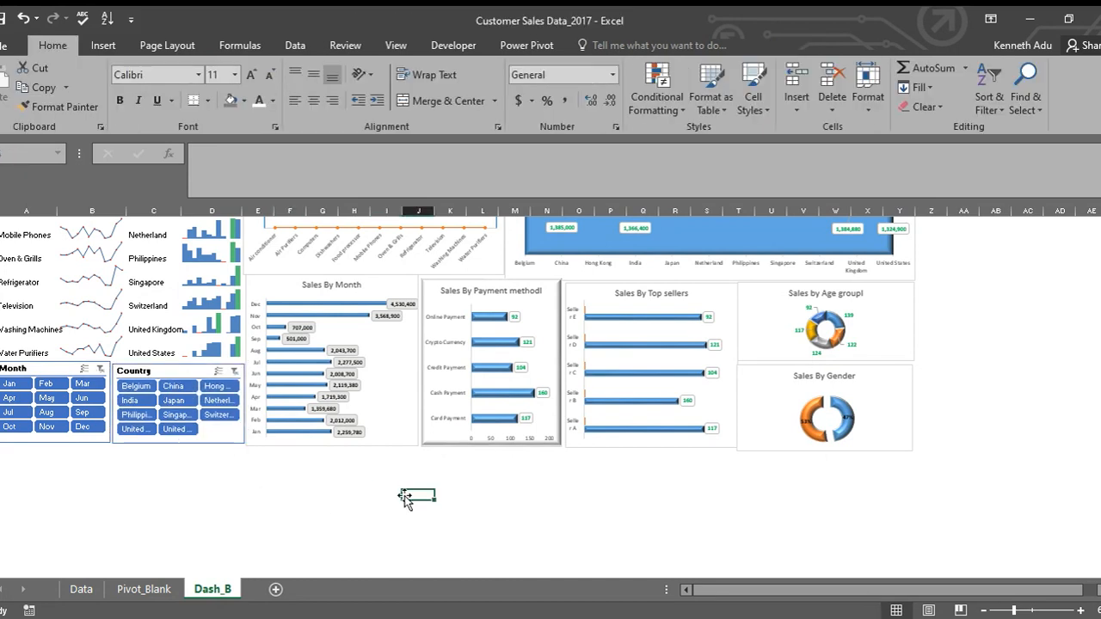
click(315, 477)
Step: Filter the whole dashboard to Jan with the Month slicer
scroll(1018, 416, up, 2)
scroll(1017, 416, up, 1)
scroll(1022, 418, down, 1)
scroll(1025, 419, up, 1)
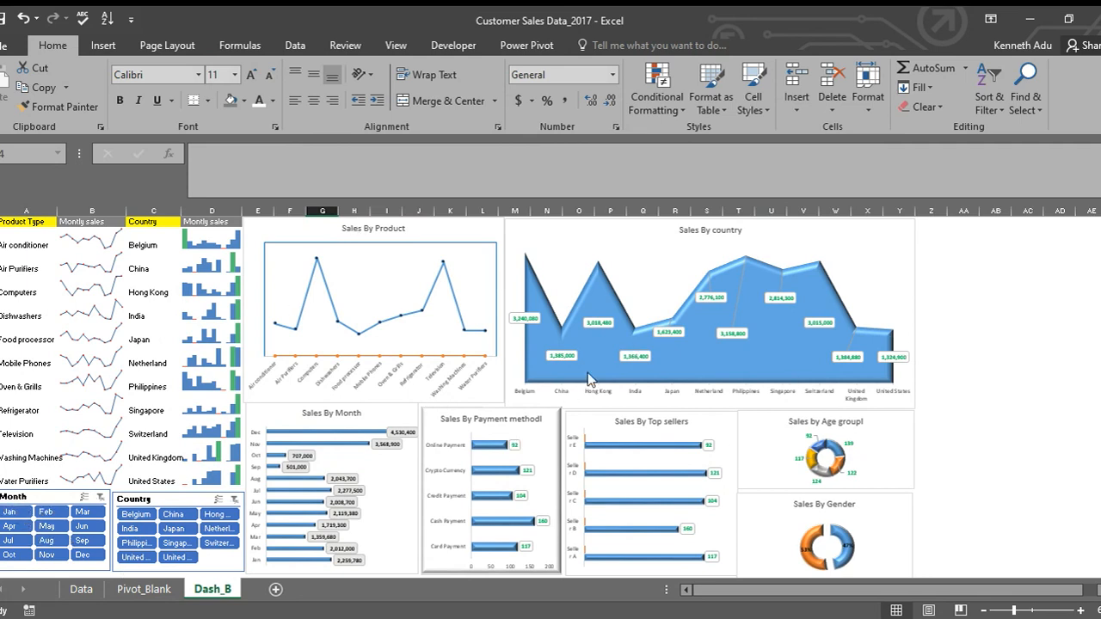
click(13, 513)
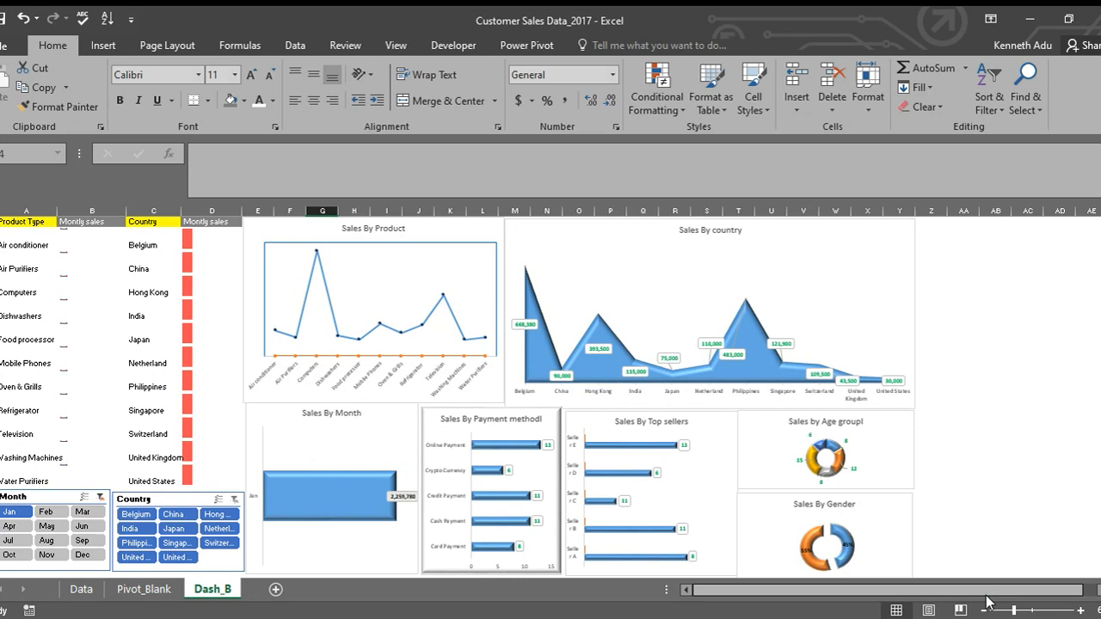
scroll(526, 371, up, 5)
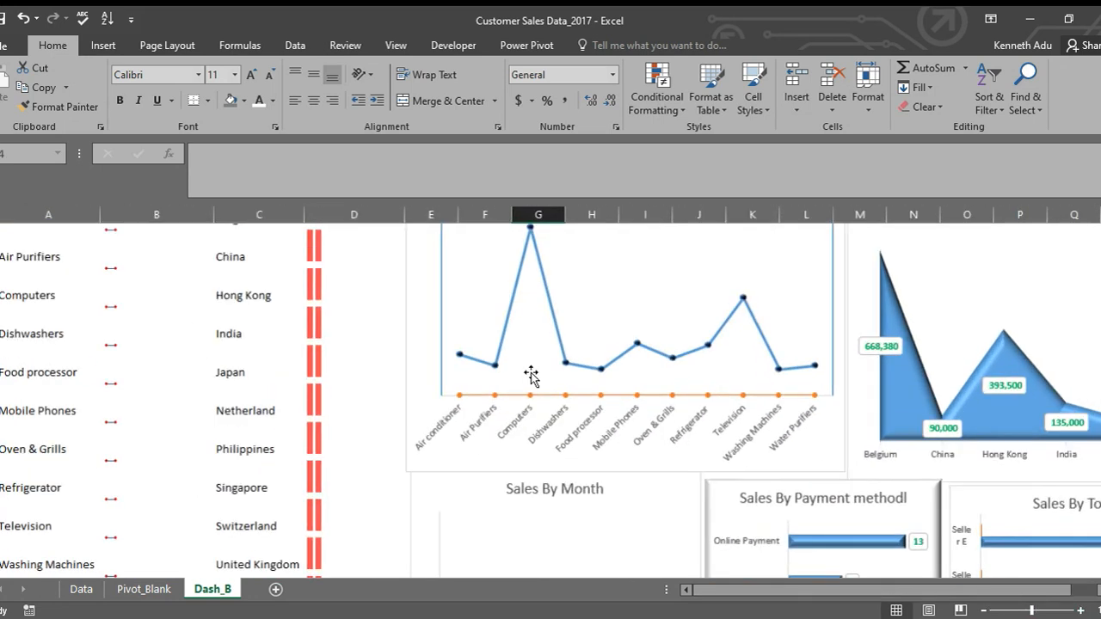
scroll(258, 525, down, 1)
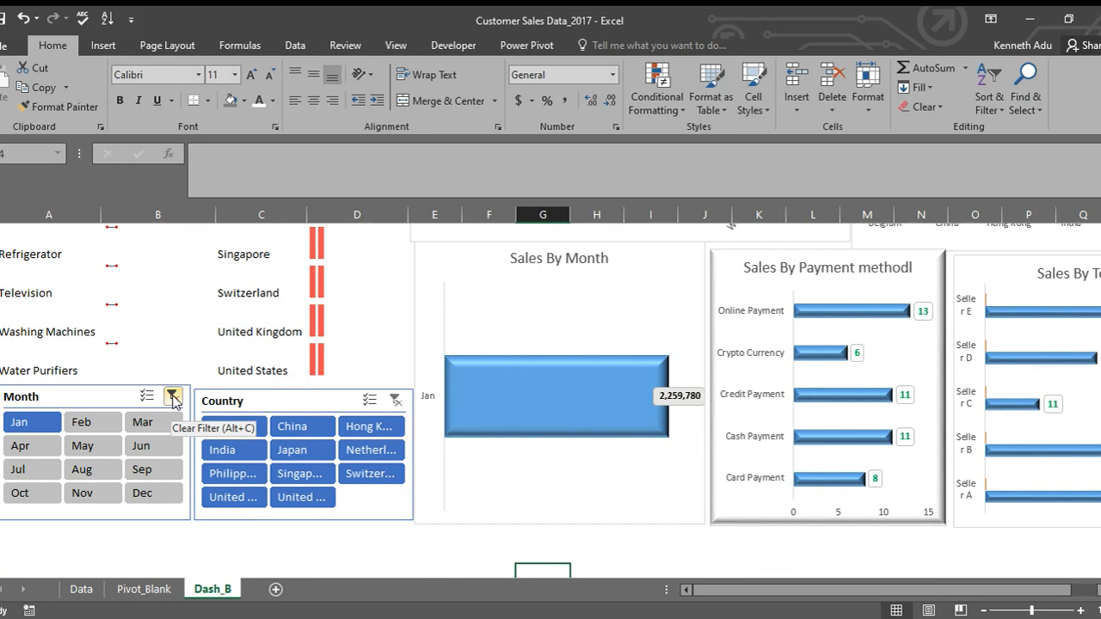
Step: Clear the Jan filter, then filter the dashboard to Feb in the Month slicer and Belgium in the Country slicer
click(172, 397)
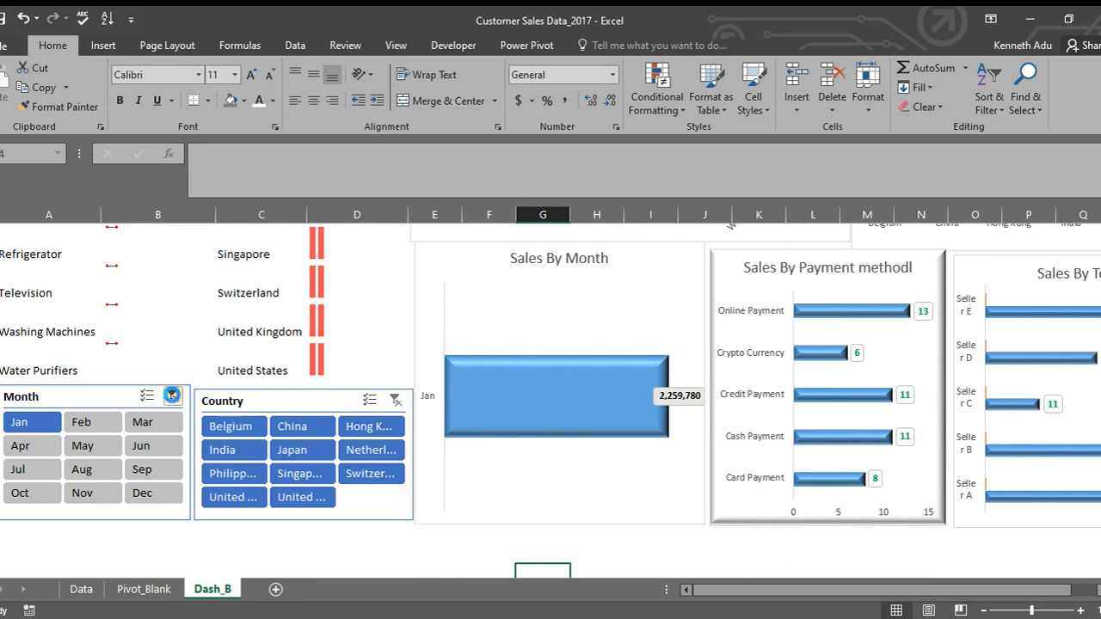
click(84, 422)
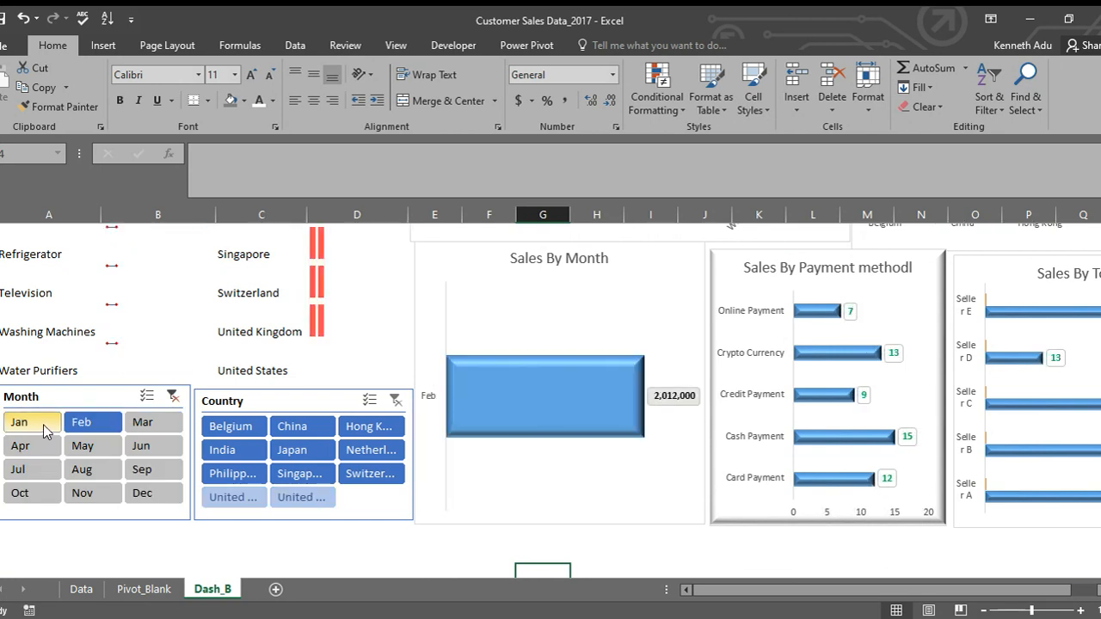
click(249, 427)
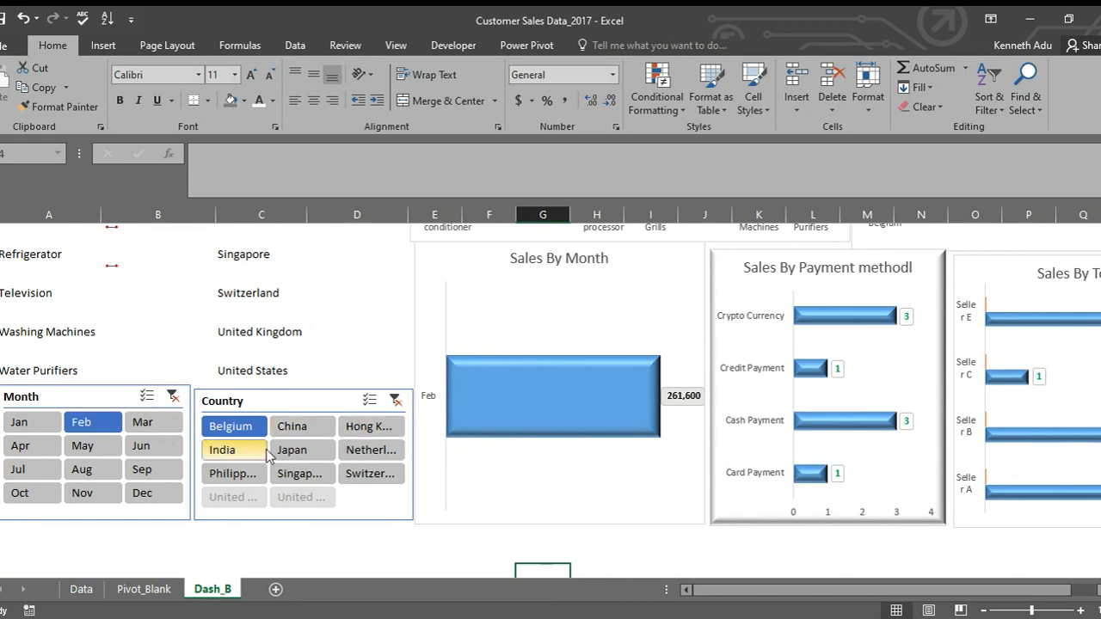
Step: Examine the sparklines and every sales chart across the dashboard with the Feb and Belgium filters applied
scroll(907, 405, up, 3)
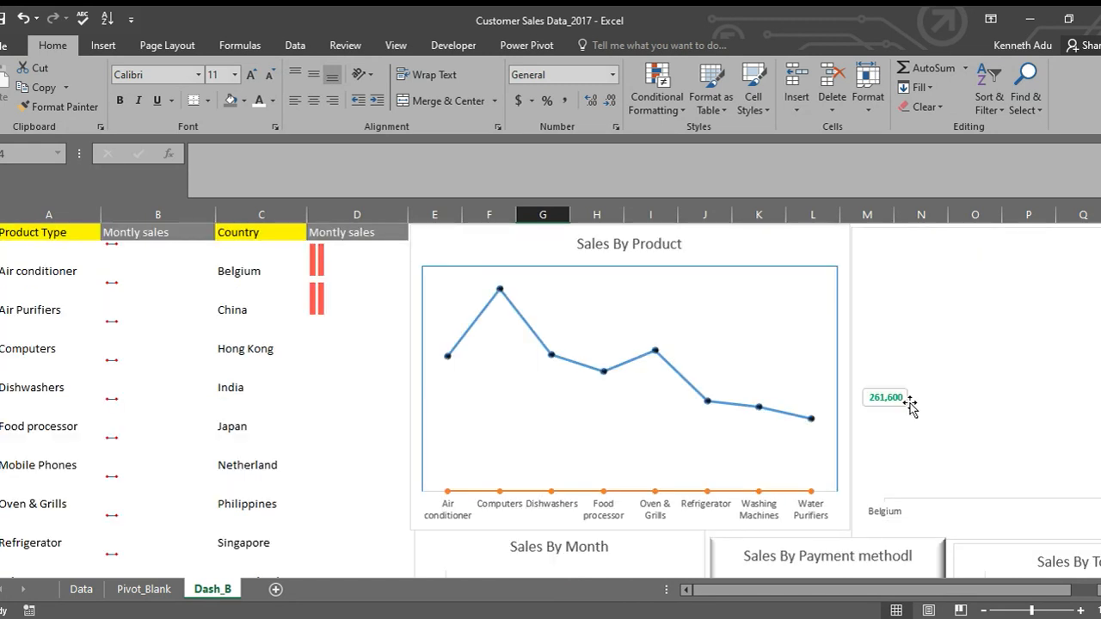
scroll(910, 405, down, 4)
scroll(908, 410, up, 1)
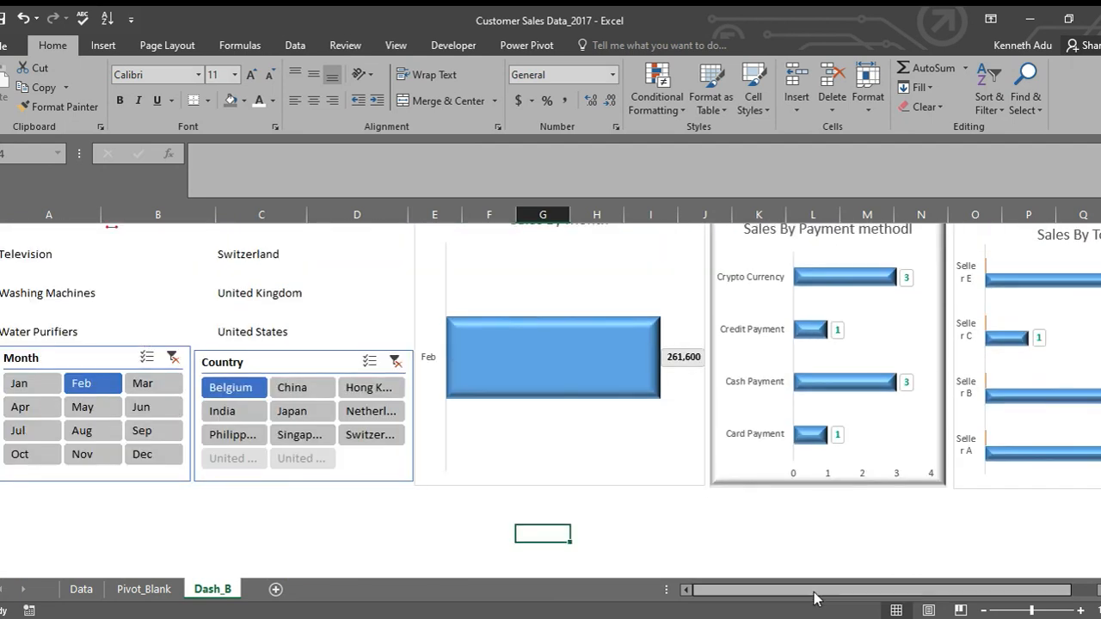
drag(825, 598, 847, 597)
scroll(945, 528, up, 3)
scroll(939, 516, down, 1)
scroll(938, 513, up, 1)
scroll(935, 510, down, 3)
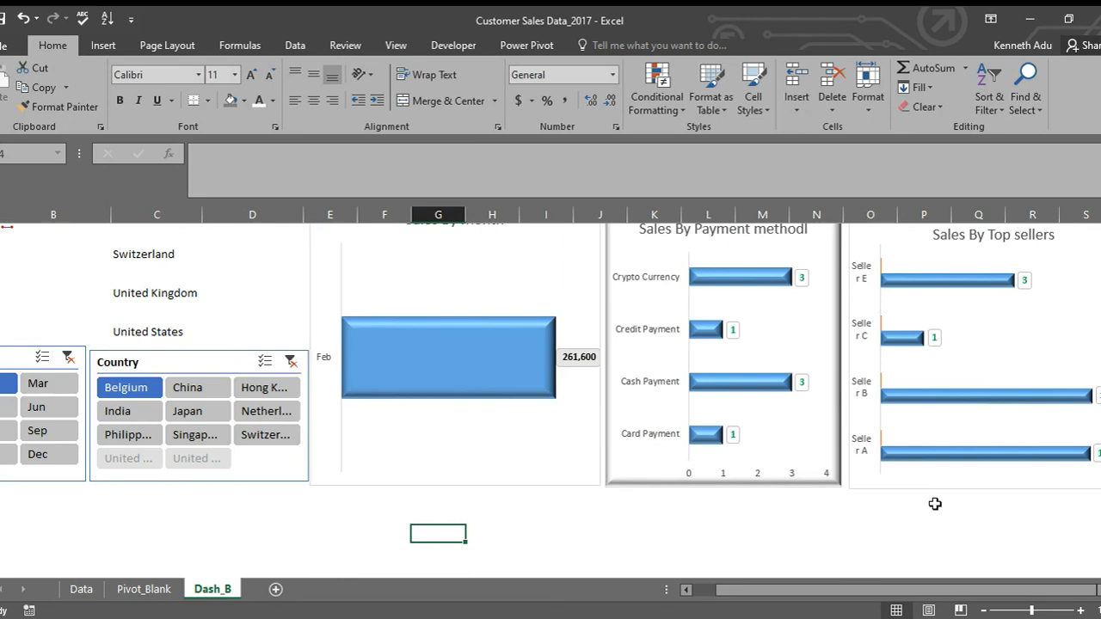
scroll(929, 508, up, 1)
click(984, 610)
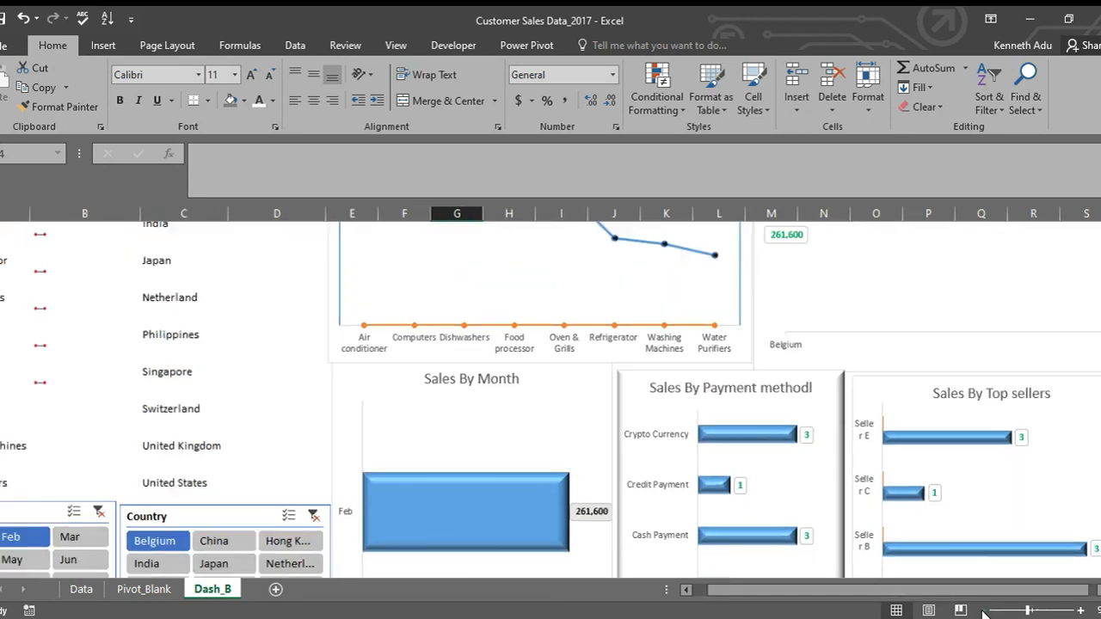
click(984, 610)
click(985, 611)
scroll(887, 454, down, 3)
scroll(890, 450, up, 1)
scroll(892, 453, down, 1)
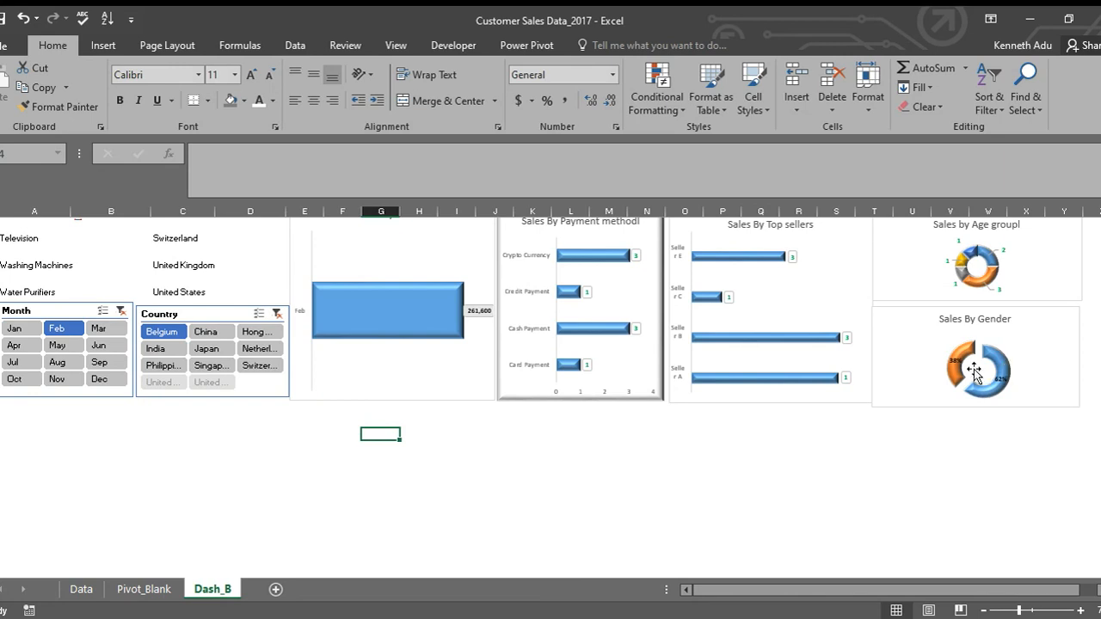
Step: Switch the Country slicer through Japan, Hong Kong, Netherland, Switzerland, Singapore and Philippines while keeping the Feb filter
scroll(892, 300, up, 2)
scroll(602, 387, down, 1)
click(204, 430)
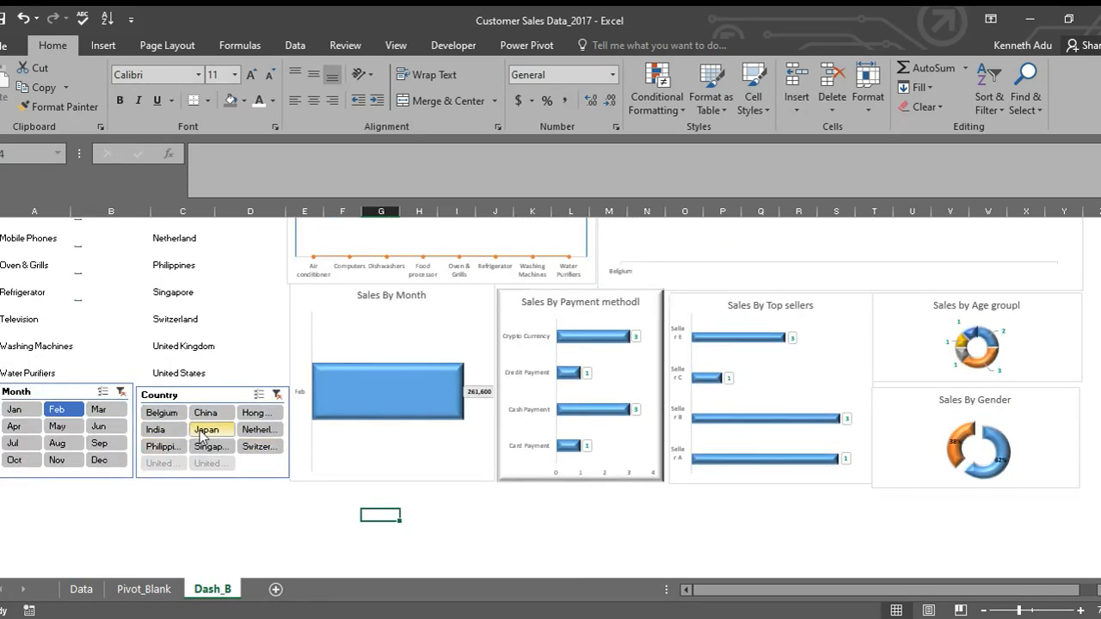
click(255, 414)
click(258, 430)
click(265, 451)
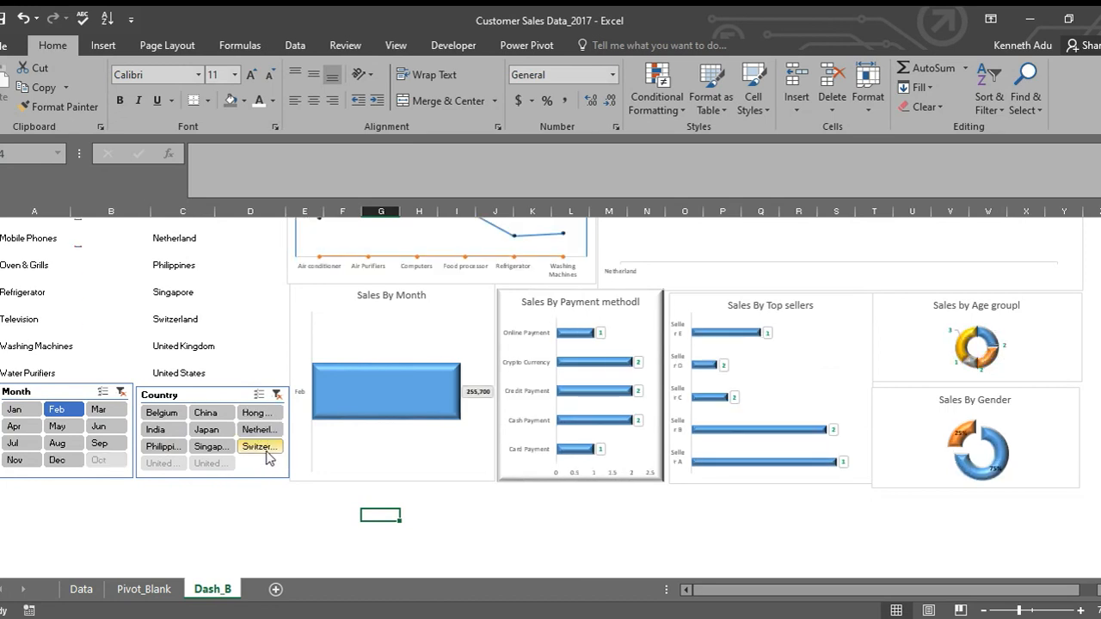
click(211, 452)
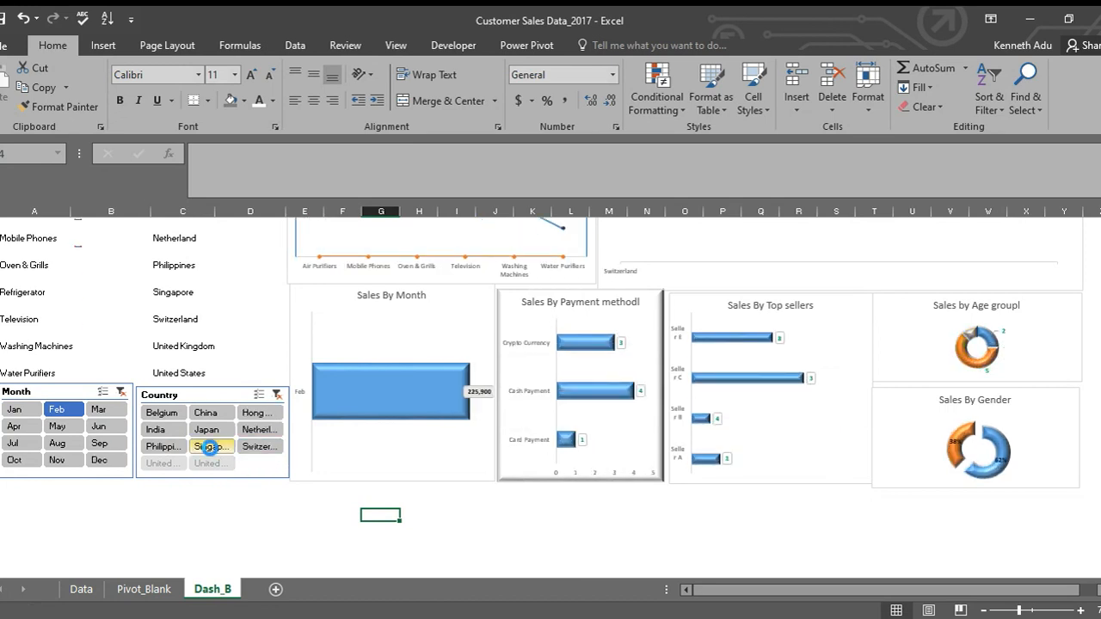
click(158, 449)
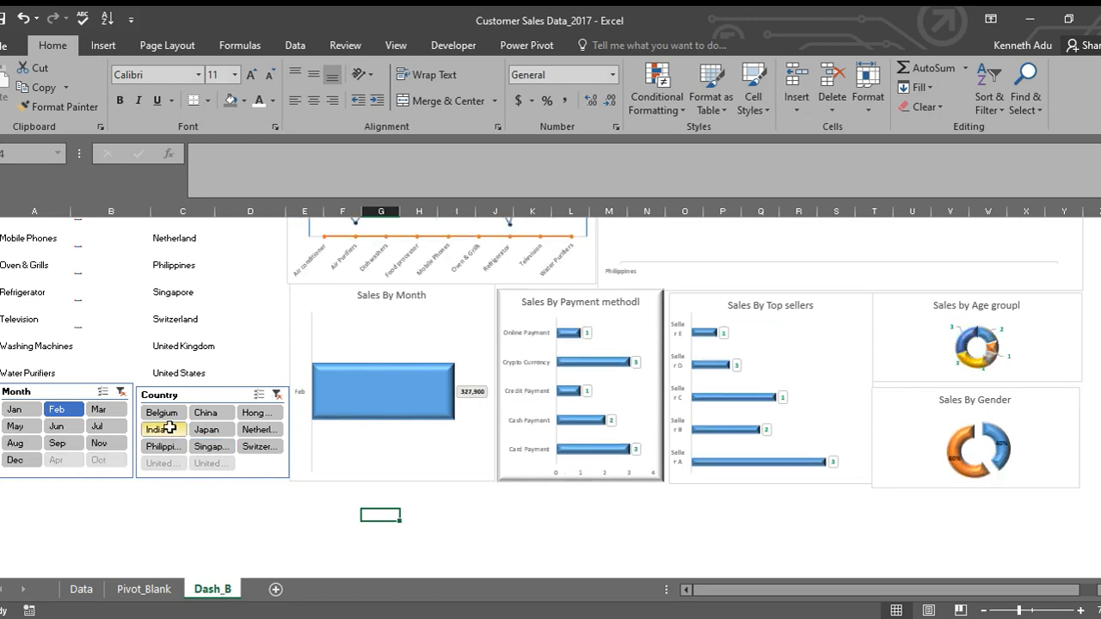
Step: Filter the dashboard to India and Jul, then clear both the Month and Country slicers
click(170, 429)
click(107, 426)
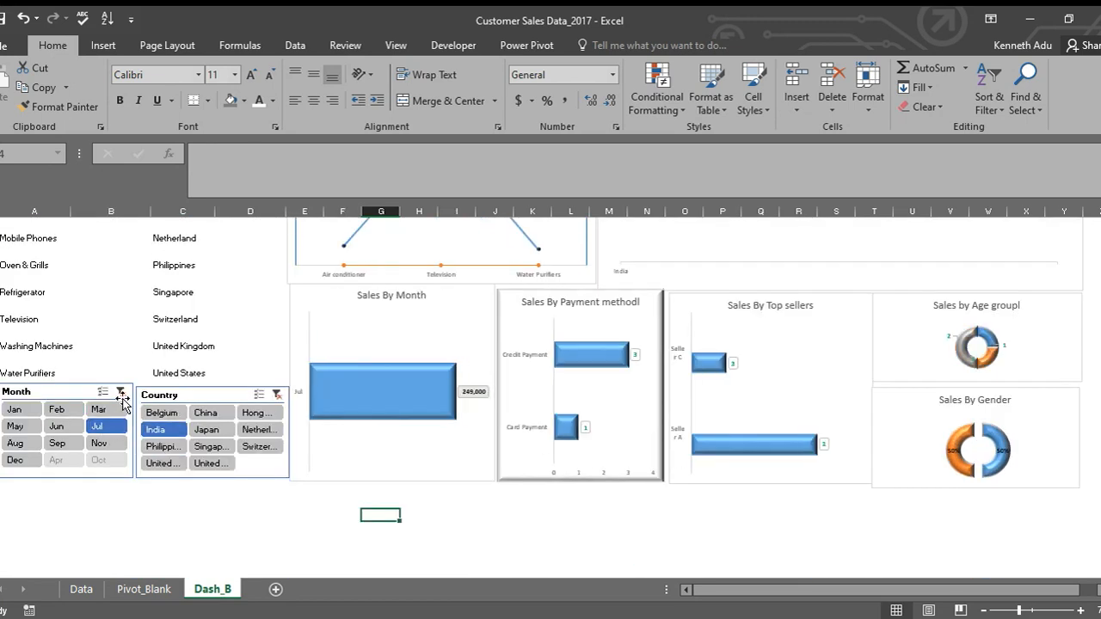
click(121, 393)
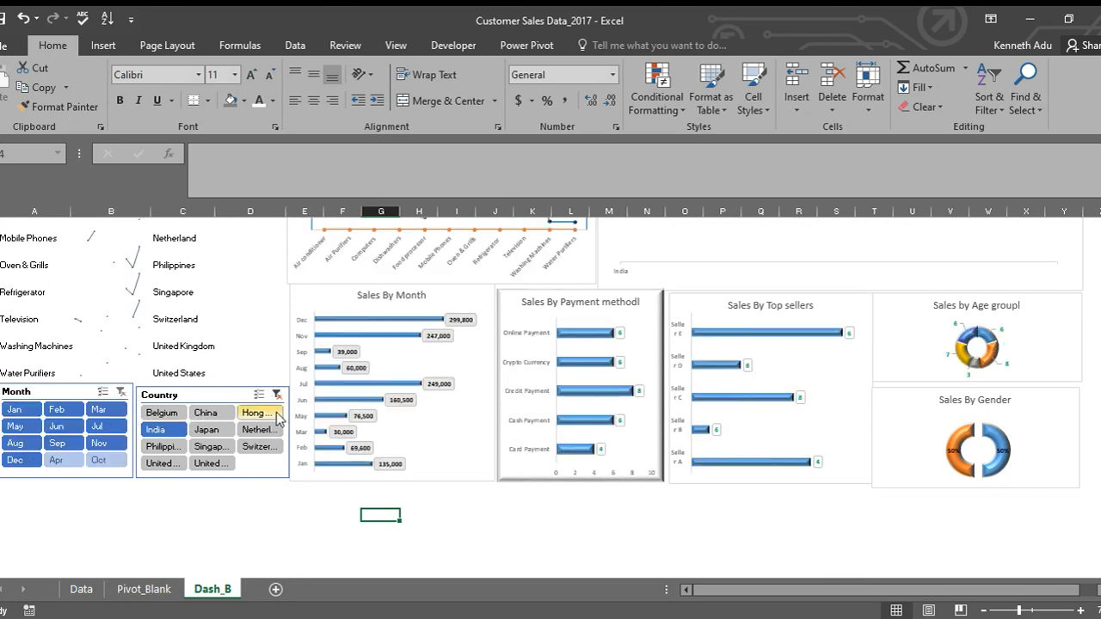
click(276, 396)
scroll(702, 411, up, 2)
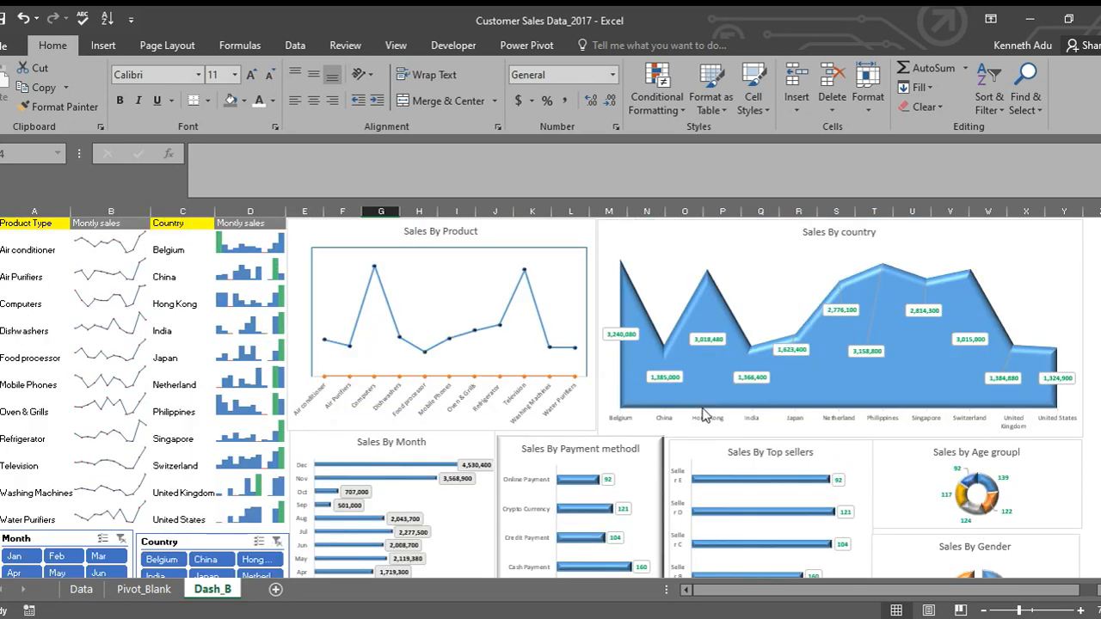
Step: Filter the dashboard to China in the Country slicer, then clear that filter
scroll(702, 413, down, 2)
click(210, 415)
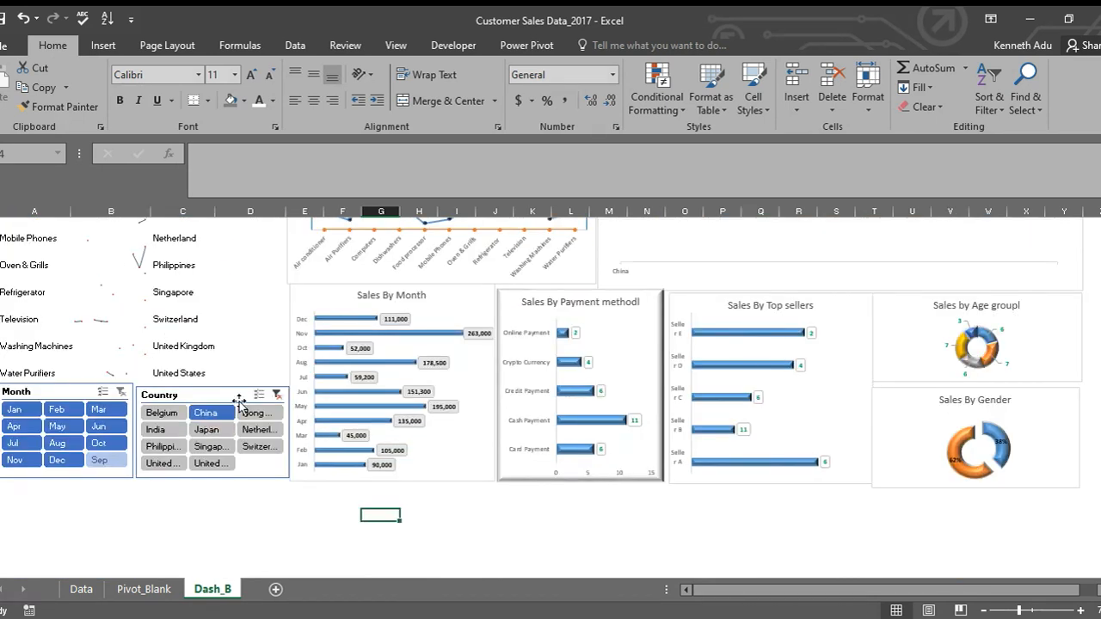
click(276, 395)
Step: Switch the Month slicer through Feb, Mar, Jan and May with all countries included
click(57, 409)
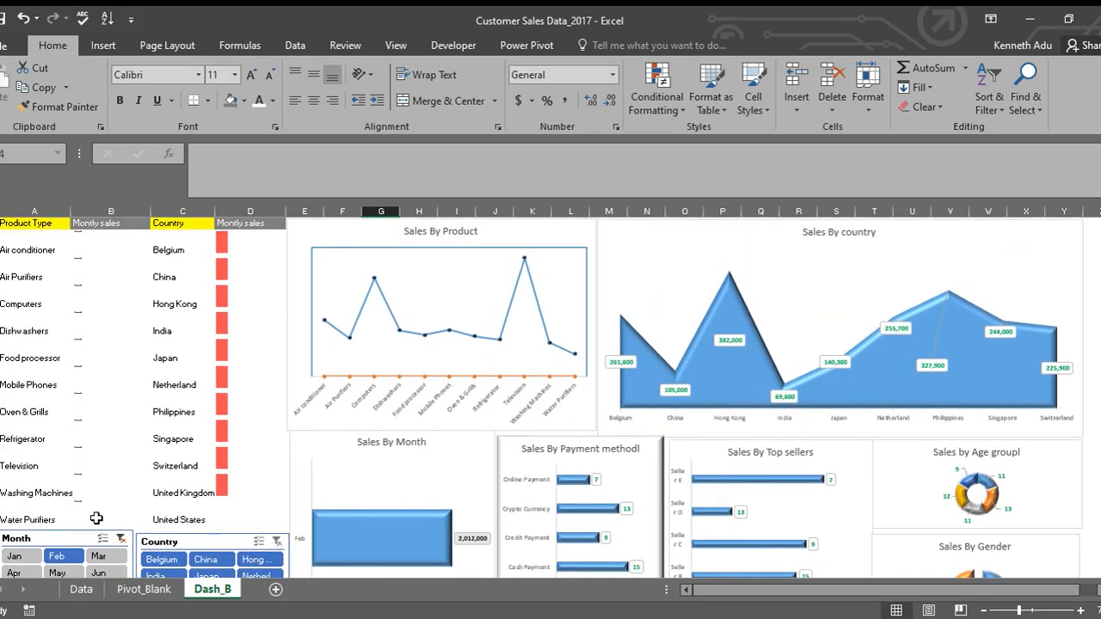
click(98, 555)
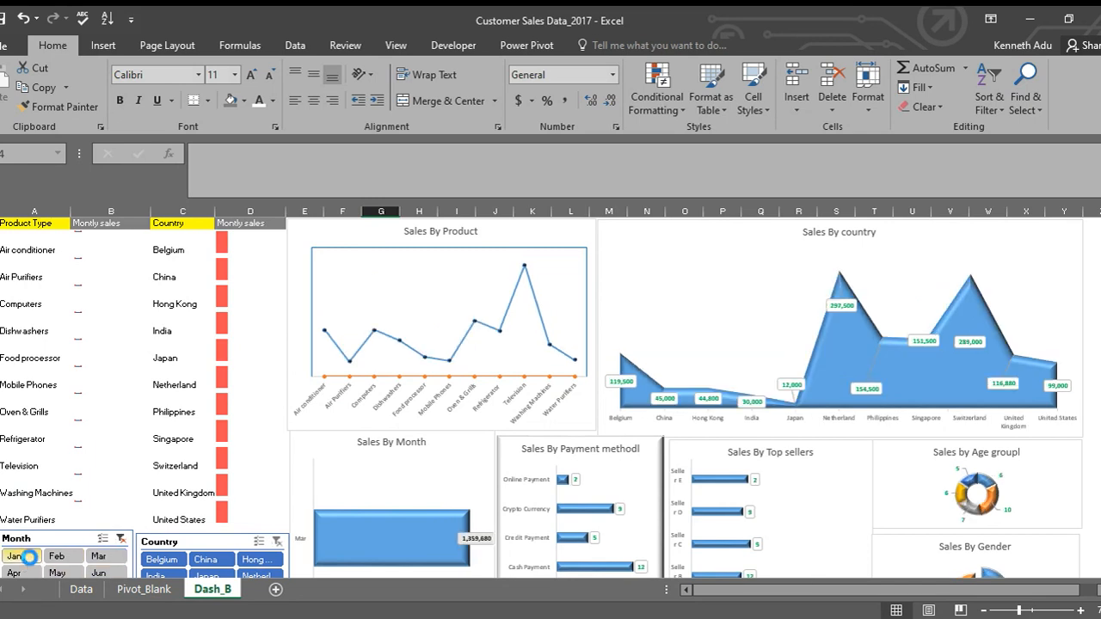
click(21, 555)
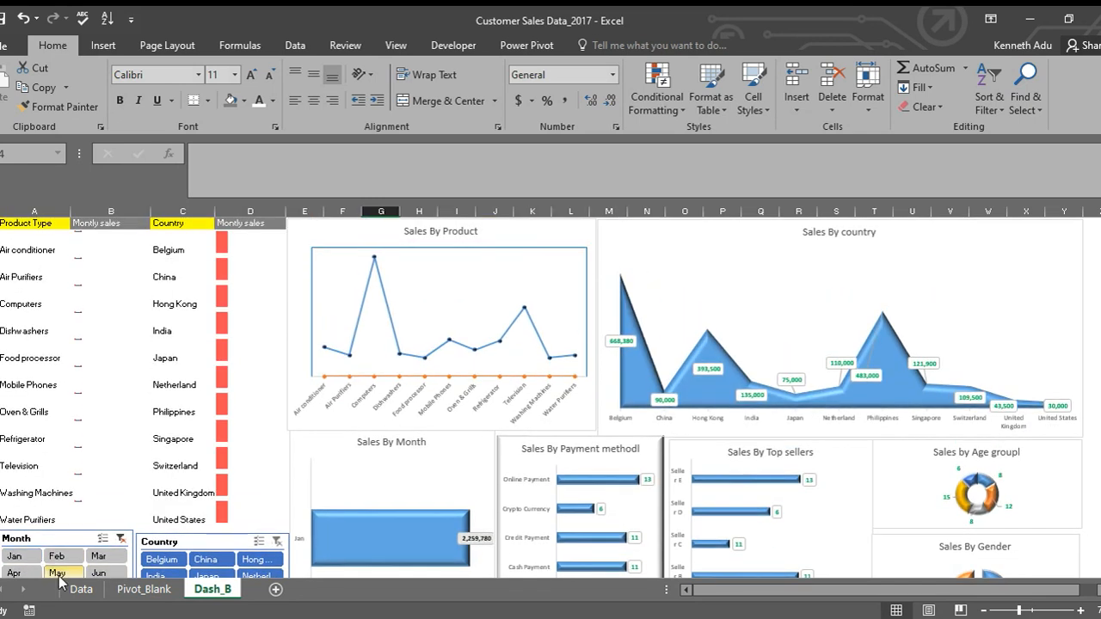
click(57, 545)
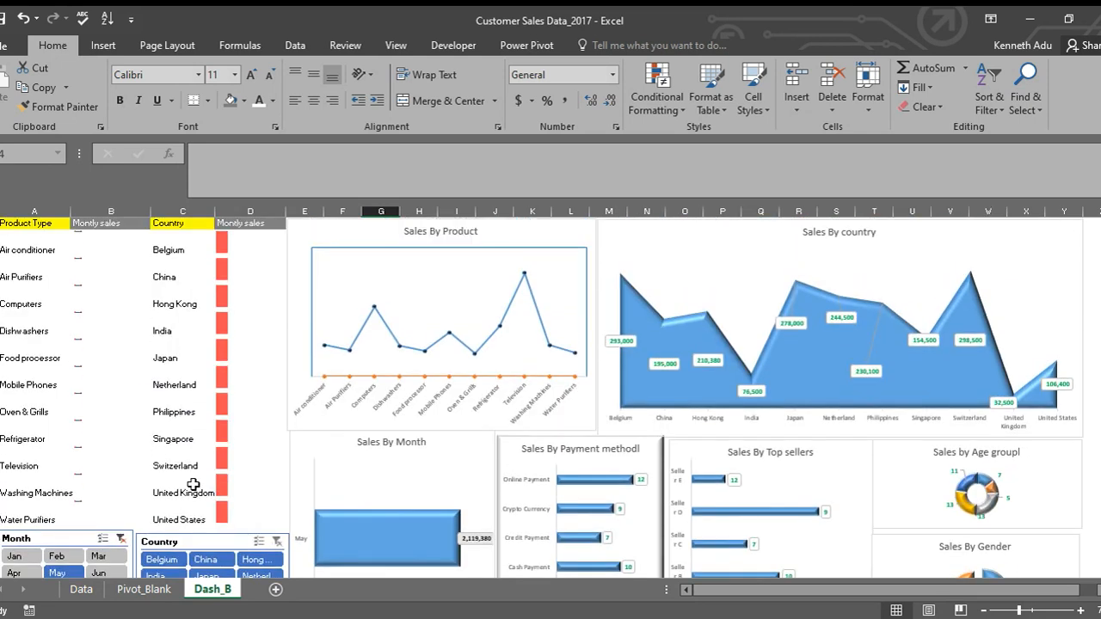
Step: Switch the Month slicer through Jun, Sep, Aug, Nov, Oct and Jul, ending on Apr
click(96, 510)
click(102, 524)
click(60, 526)
click(57, 541)
click(16, 541)
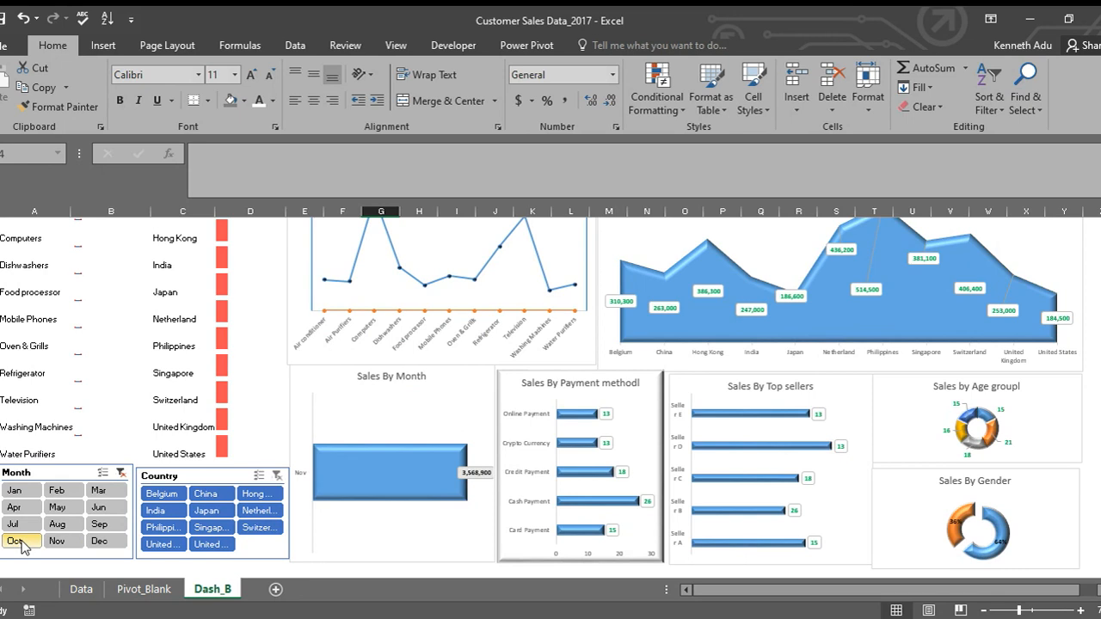
click(17, 524)
click(19, 507)
click(16, 490)
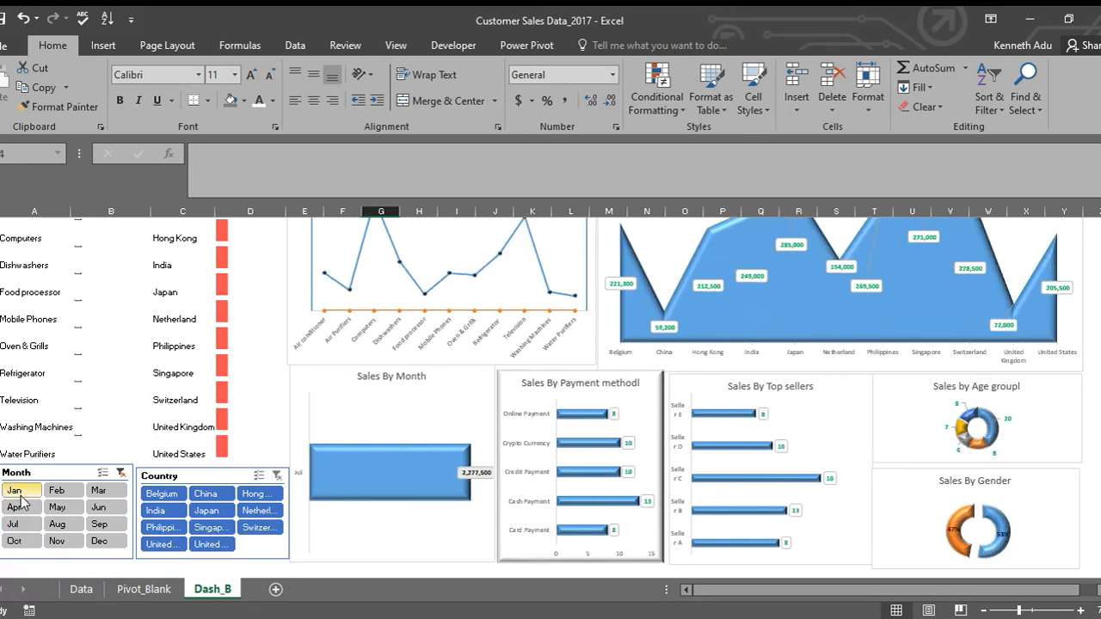
click(19, 503)
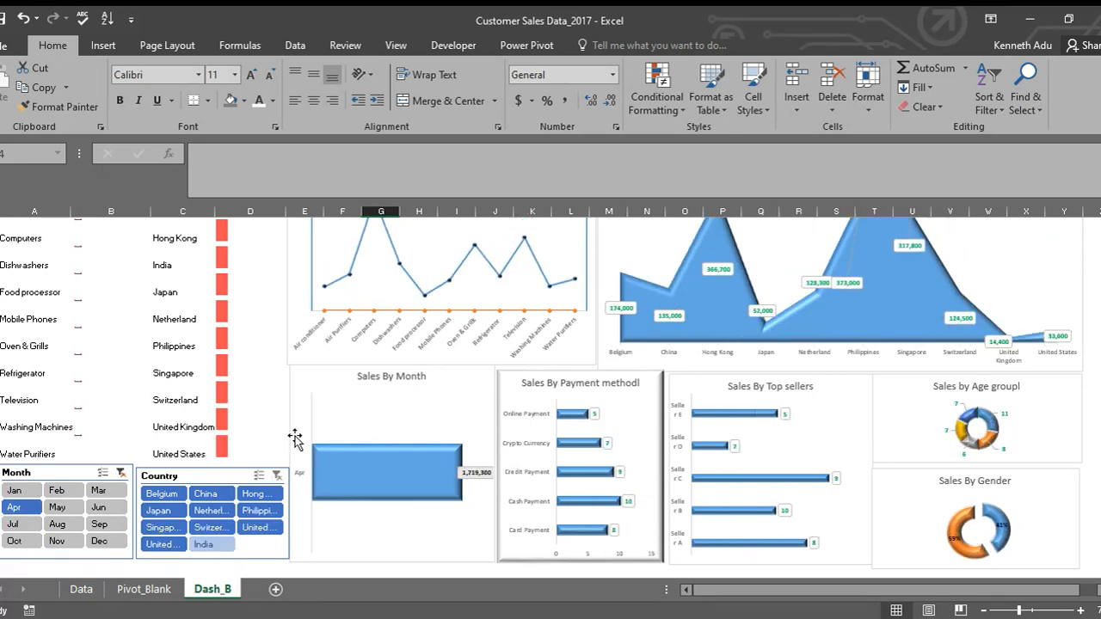
Step: Check the charts for Apr, then filter the dashboard to Mar and Jun in turn with the Month slicer
scroll(295, 438, up, 1)
scroll(334, 448, down, 1)
scroll(334, 448, down, 1)
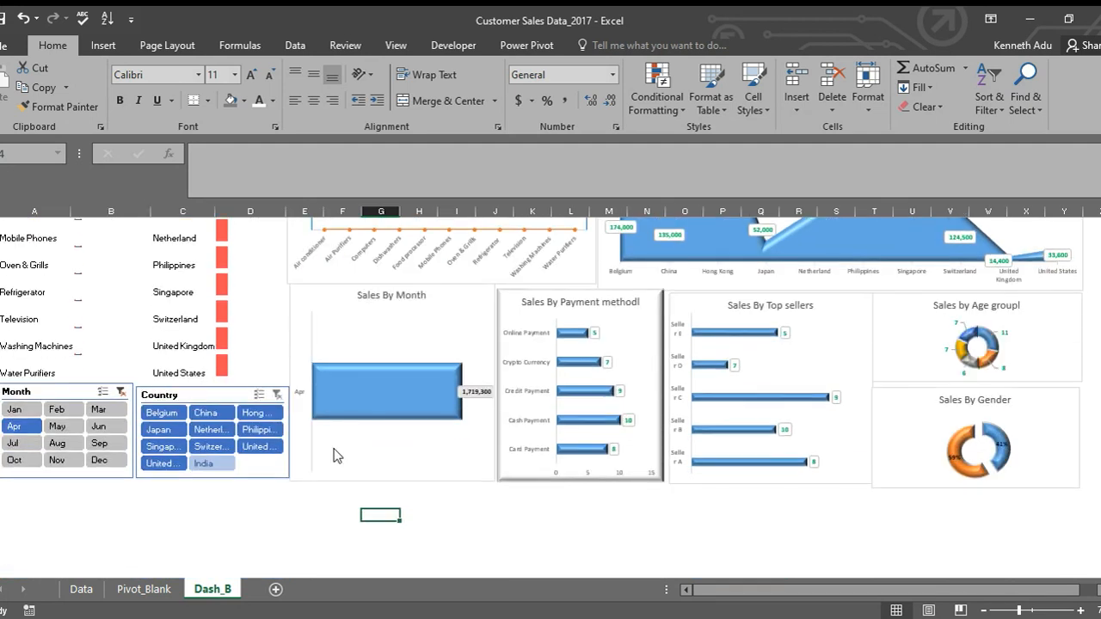
click(99, 409)
click(104, 426)
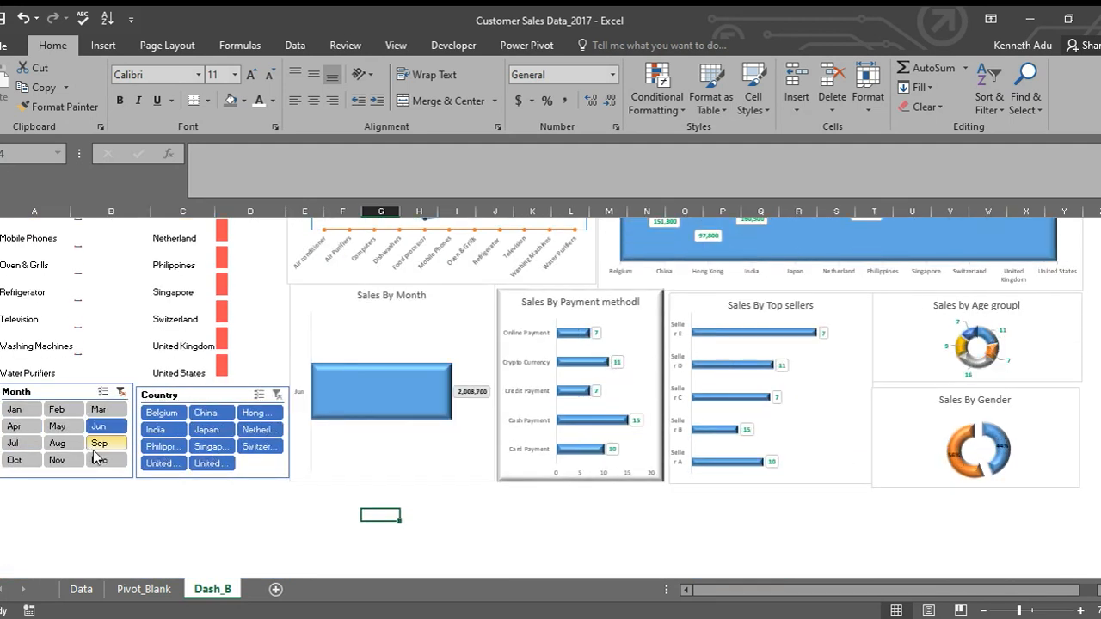
Step: Examine the Sales By country and Sales By Product charts with the Jun filter applied
scroll(95, 456, up, 2)
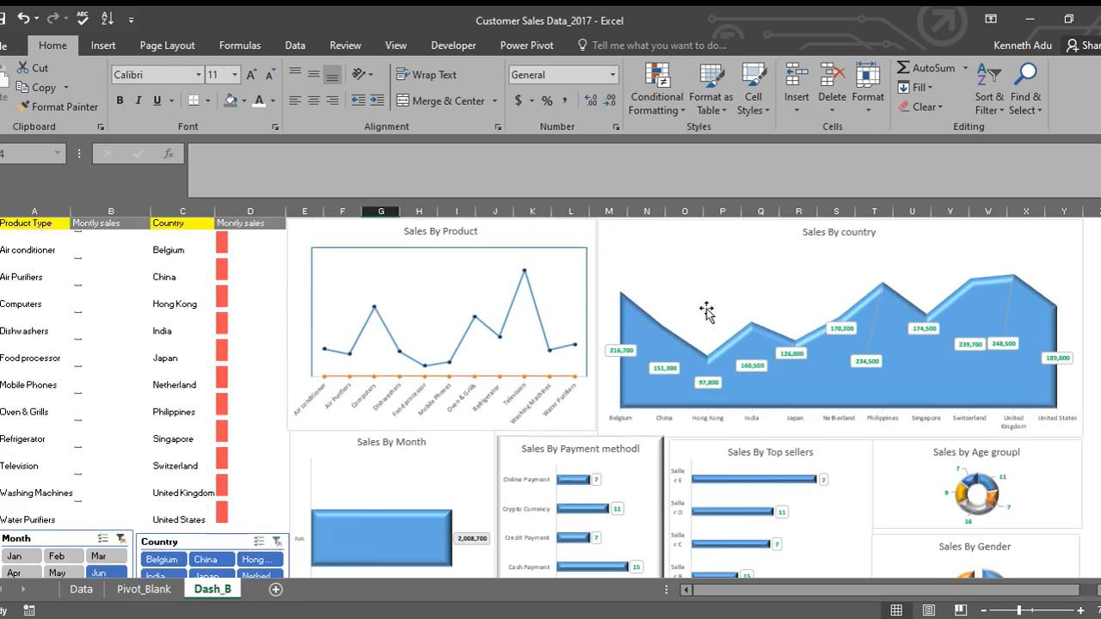
click(755, 279)
click(542, 265)
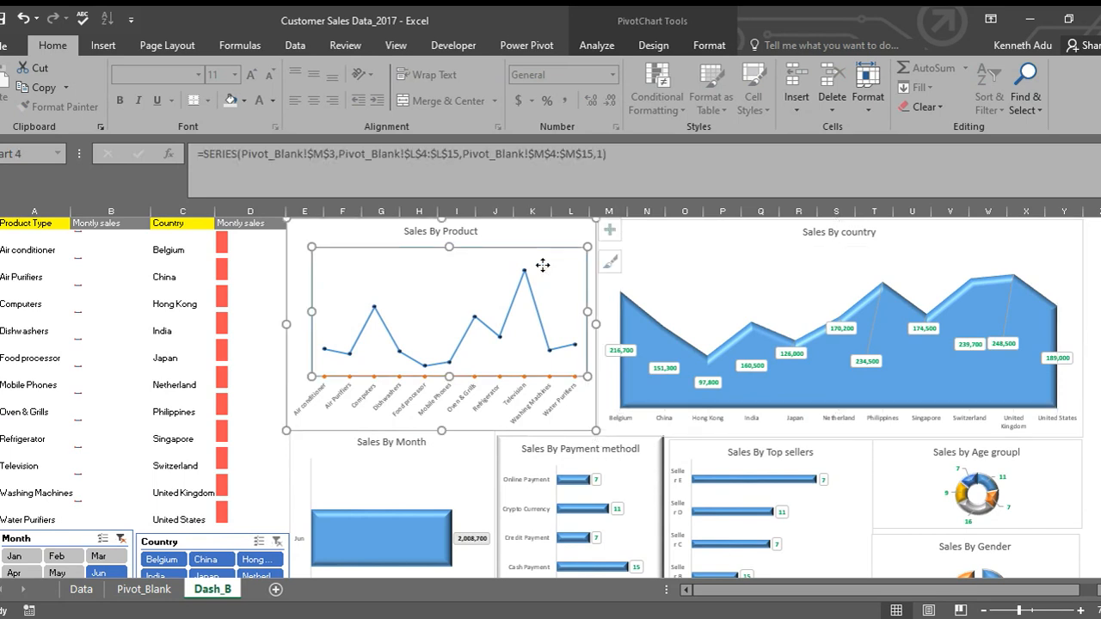
click(400, 348)
scroll(401, 347, down, 2)
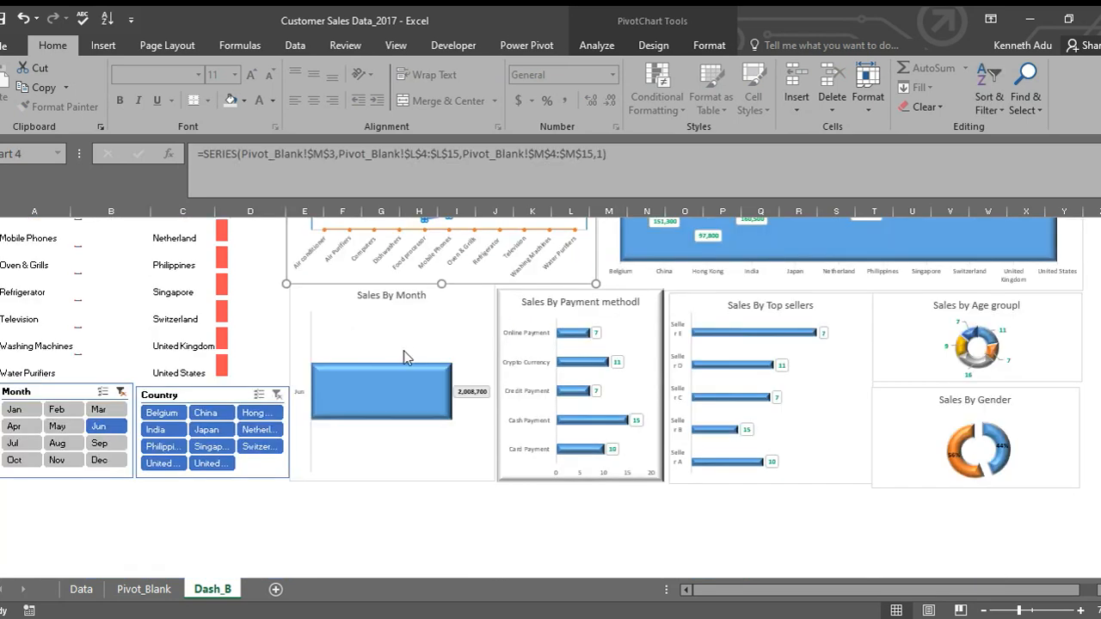
Step: Filter the dashboard to May, then clear the Month slicer to include every month again
click(57, 425)
click(121, 392)
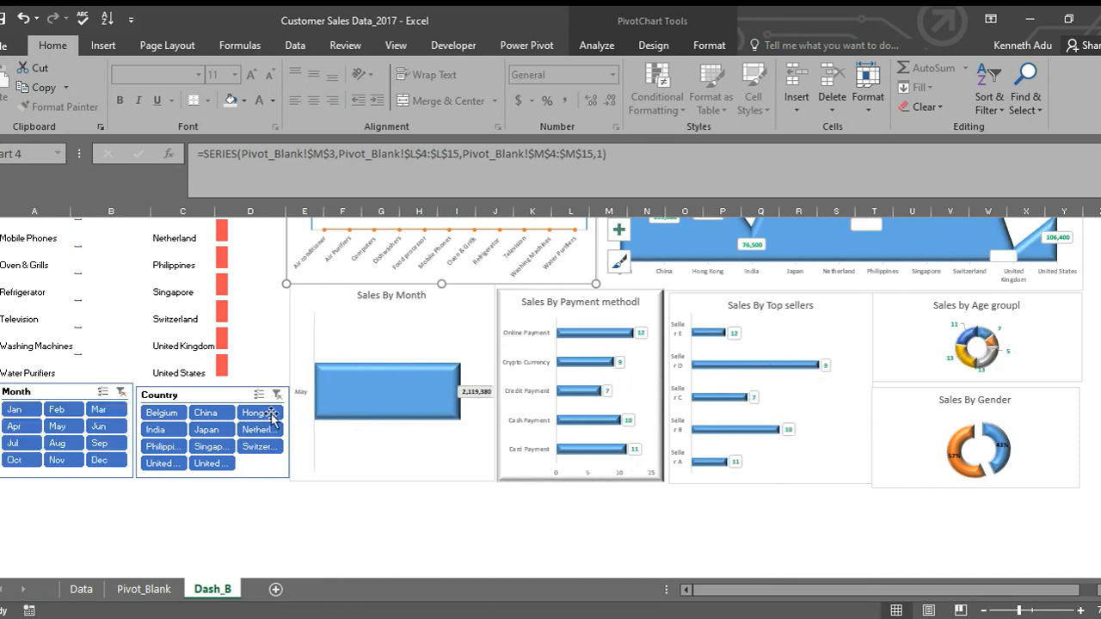
scroll(401, 345, up, 2)
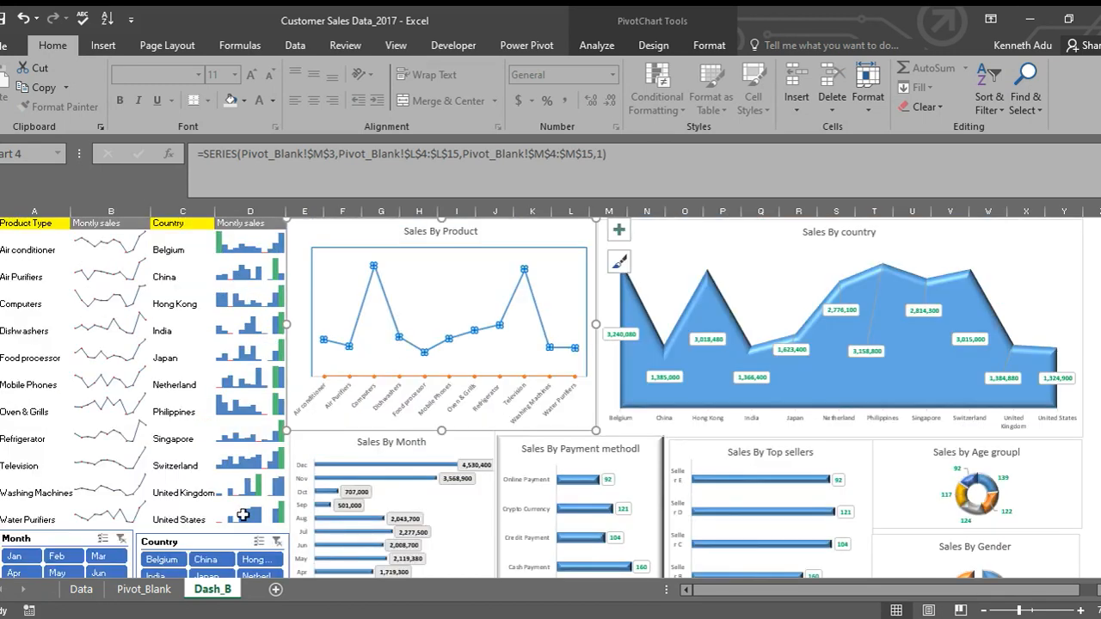
click(272, 543)
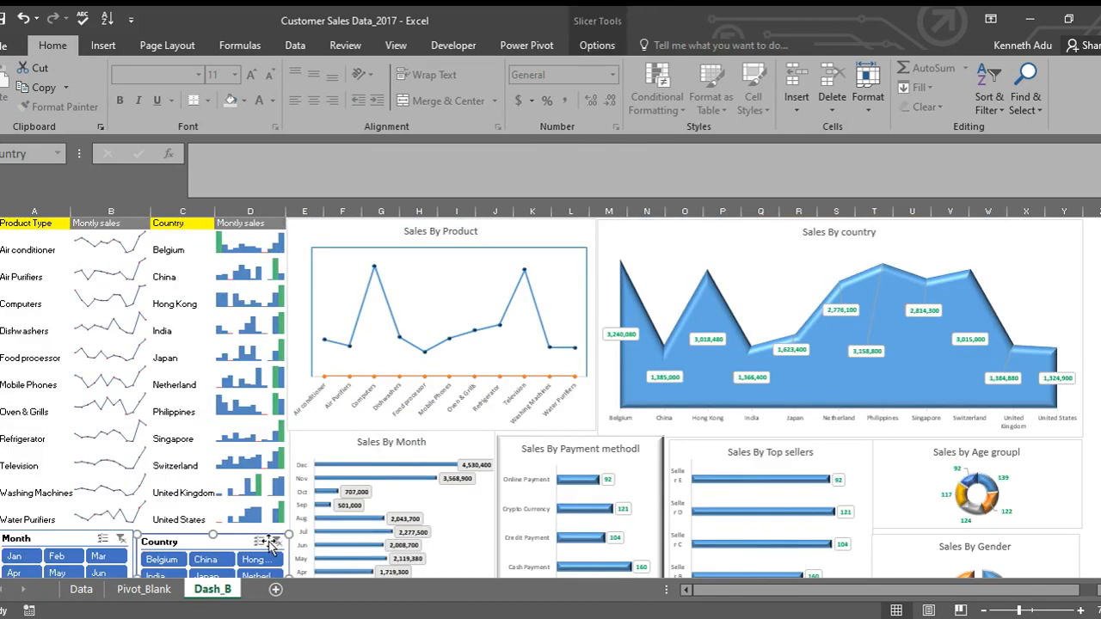
Step: Add a data label to the Dishwashers point on the Sales By Product line
click(382, 290)
right_click(382, 291)
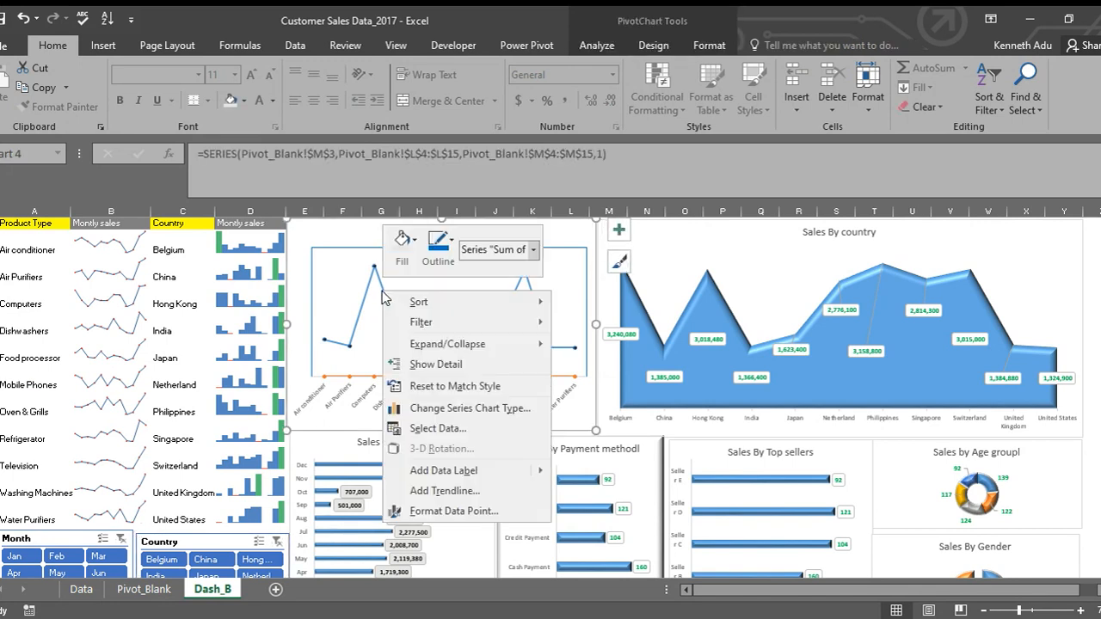
mouse_move(537, 479)
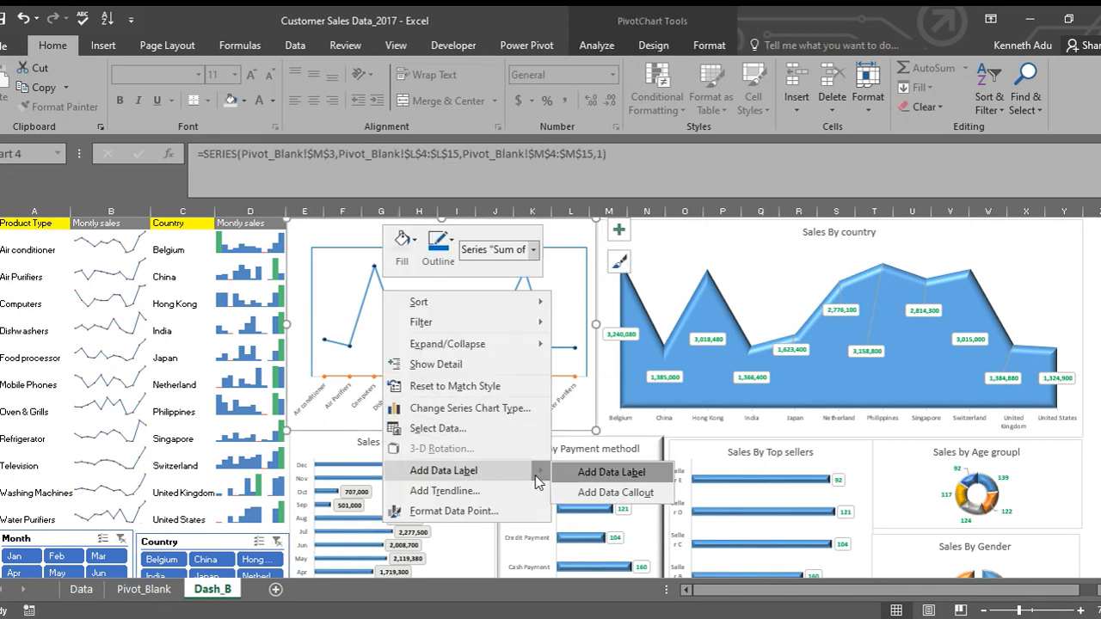
click(621, 473)
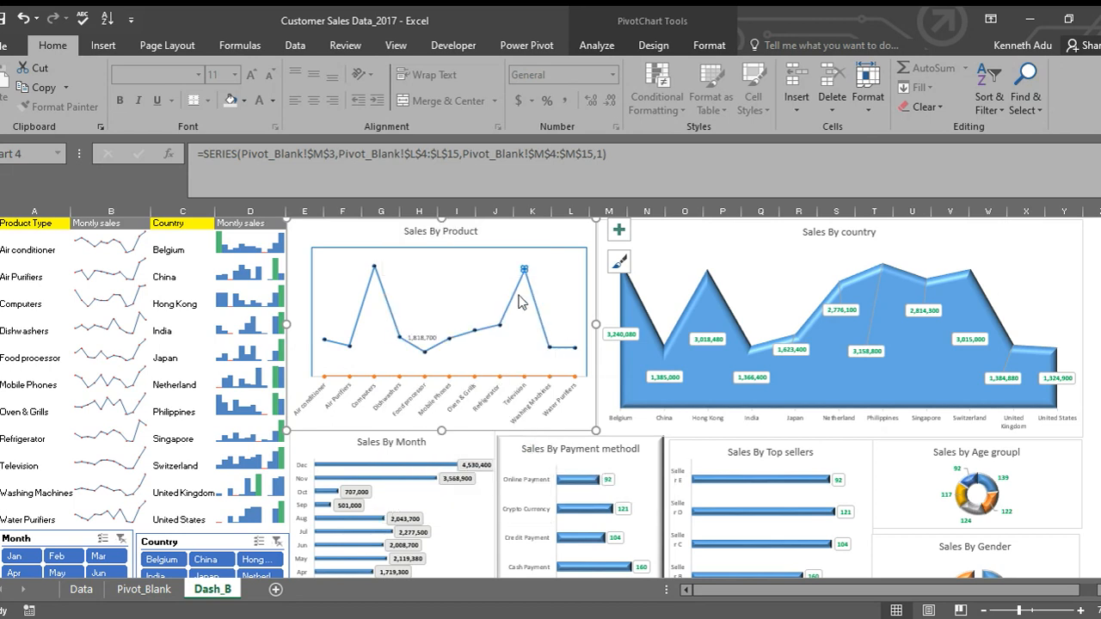
Step: Format the data labels of the whole Sales By Product line to contain the Value From Cells
click(485, 303)
click(506, 315)
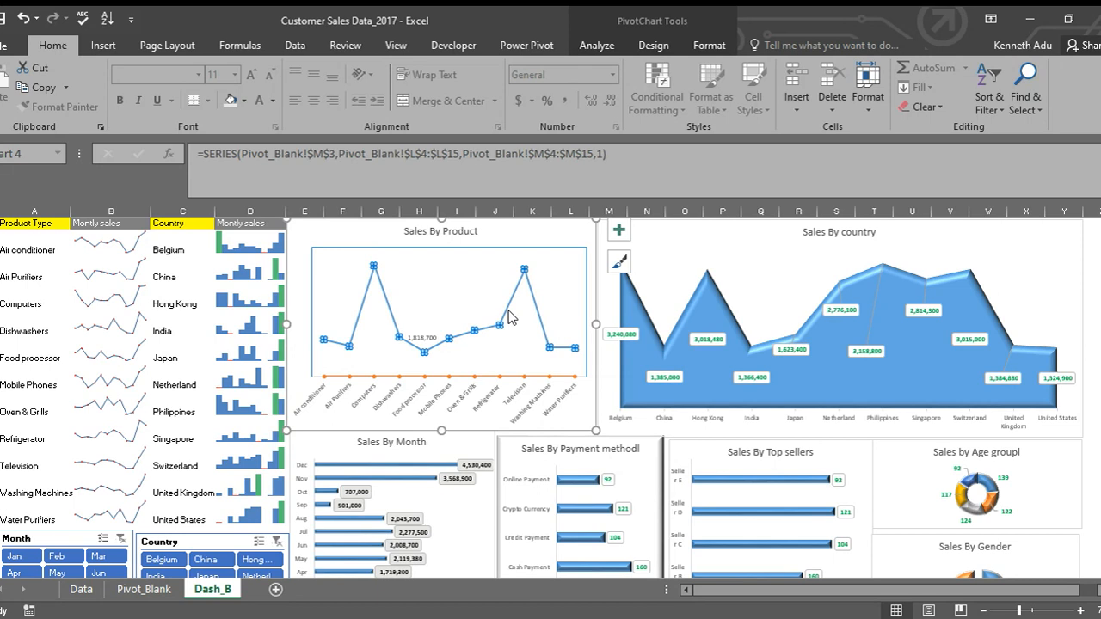
right_click(508, 316)
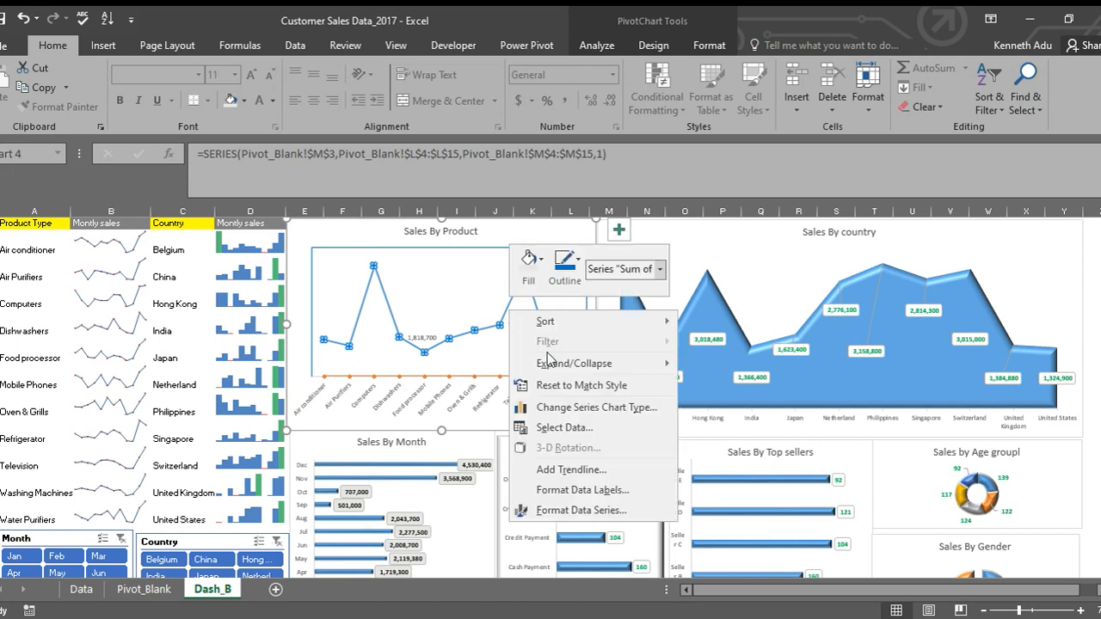
click(641, 490)
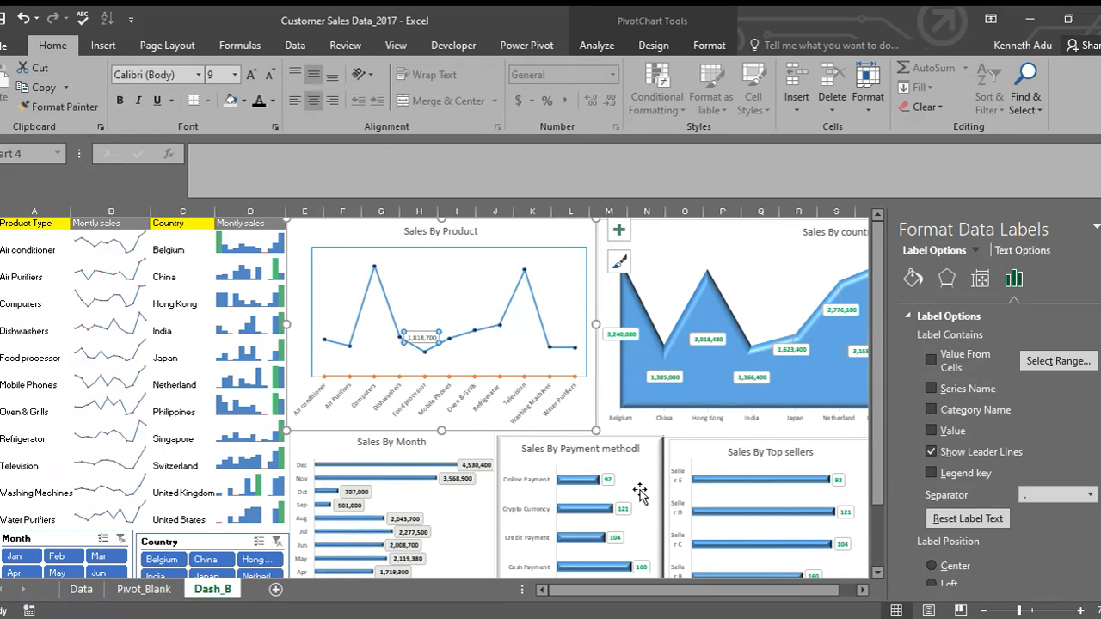
click(932, 361)
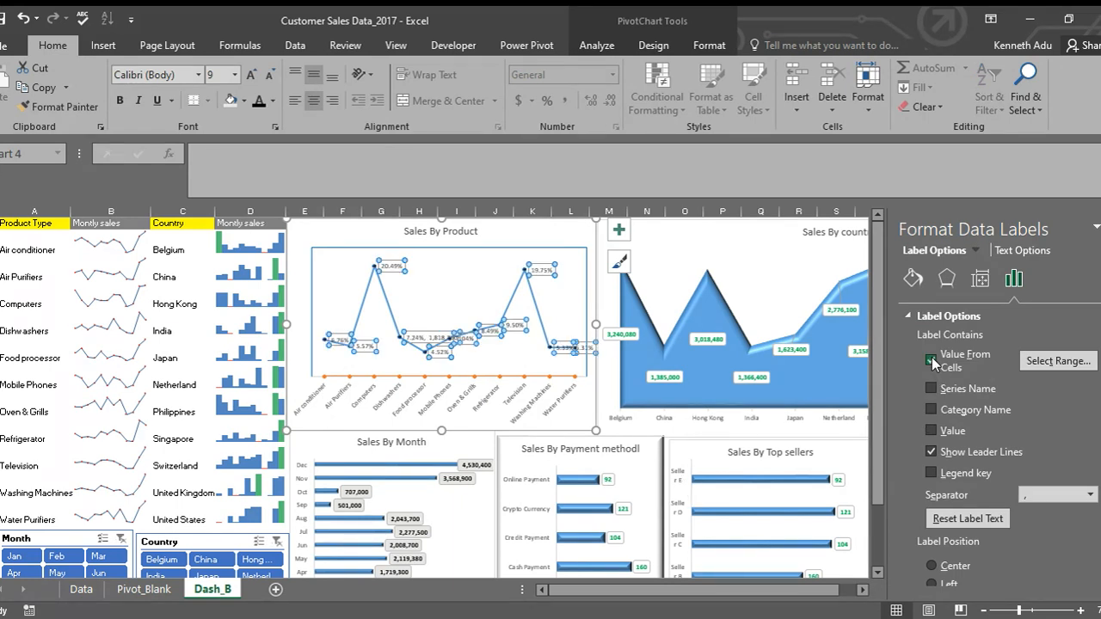
click(468, 293)
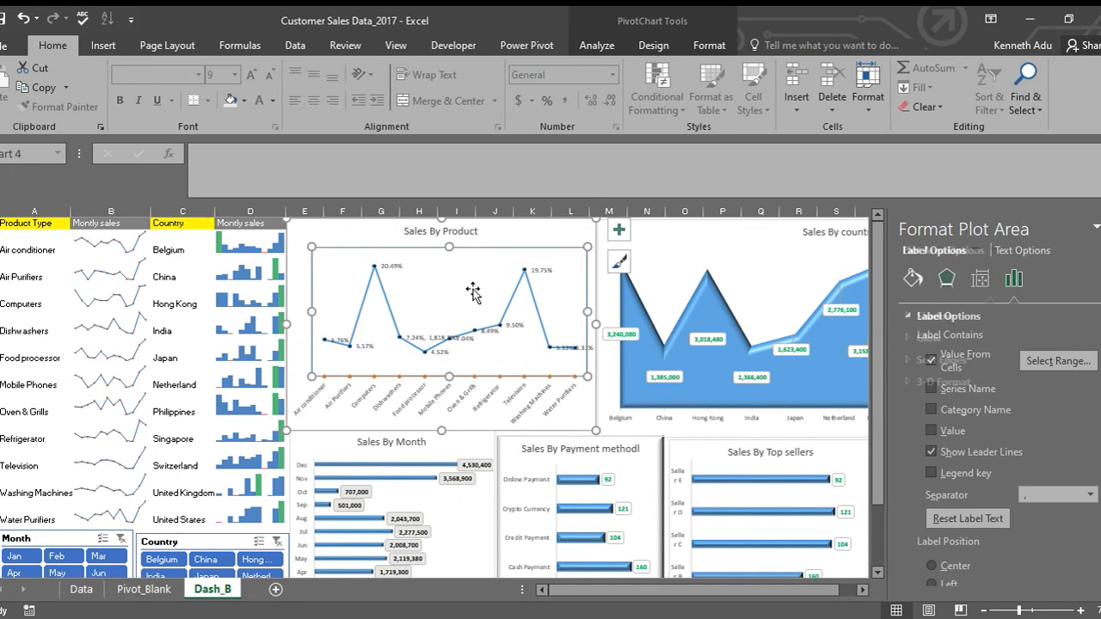
Step: Make the Sales By Product data labels bold and colour their text light green
click(432, 338)
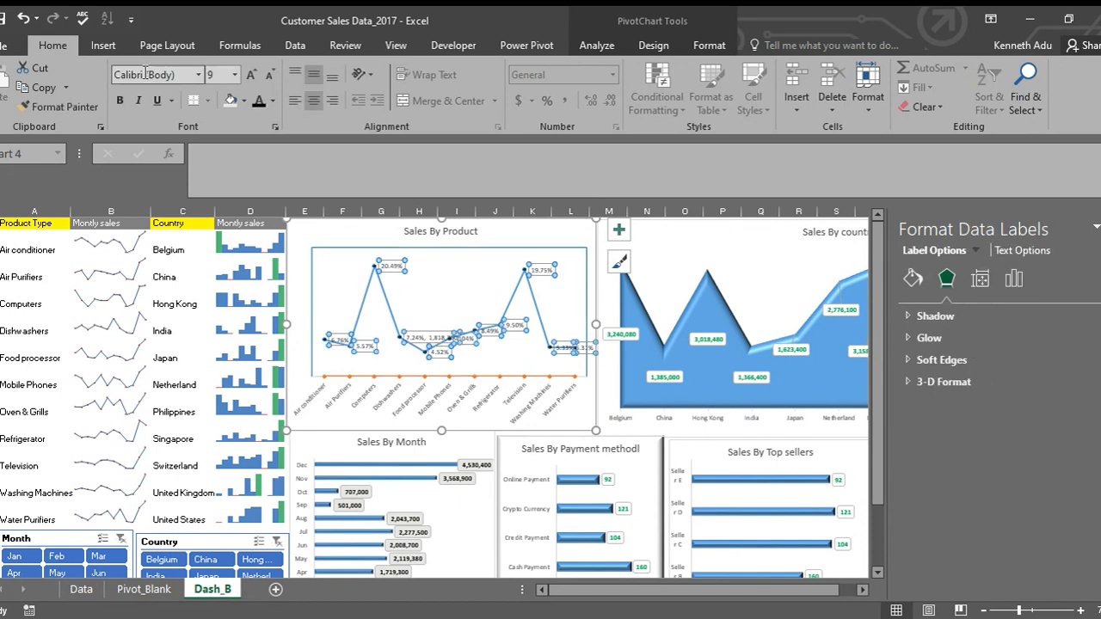
click(273, 101)
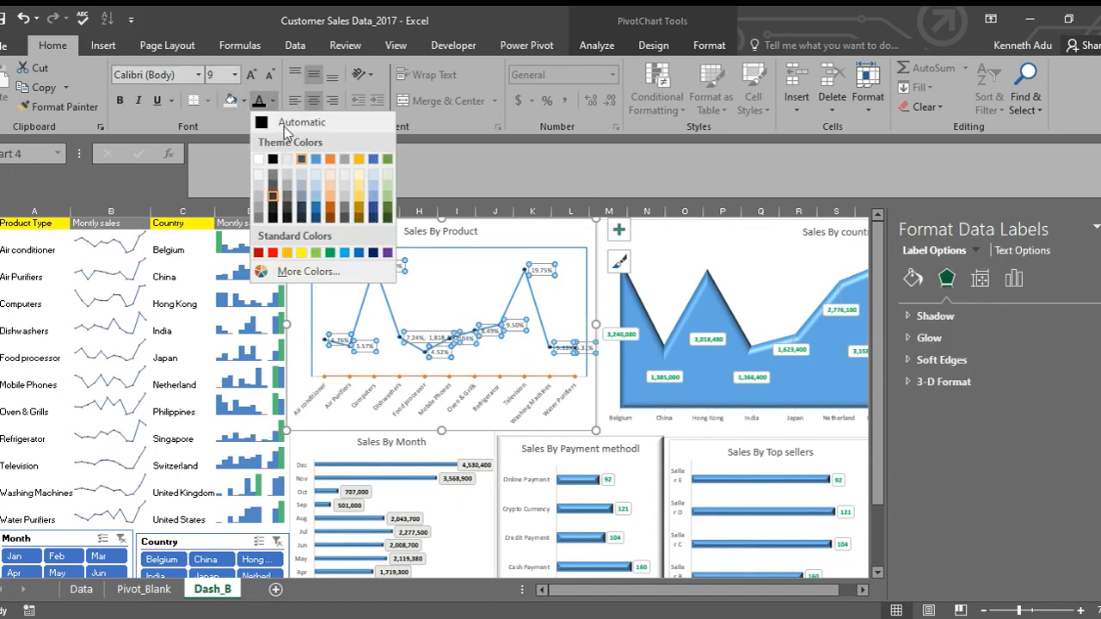
click(316, 253)
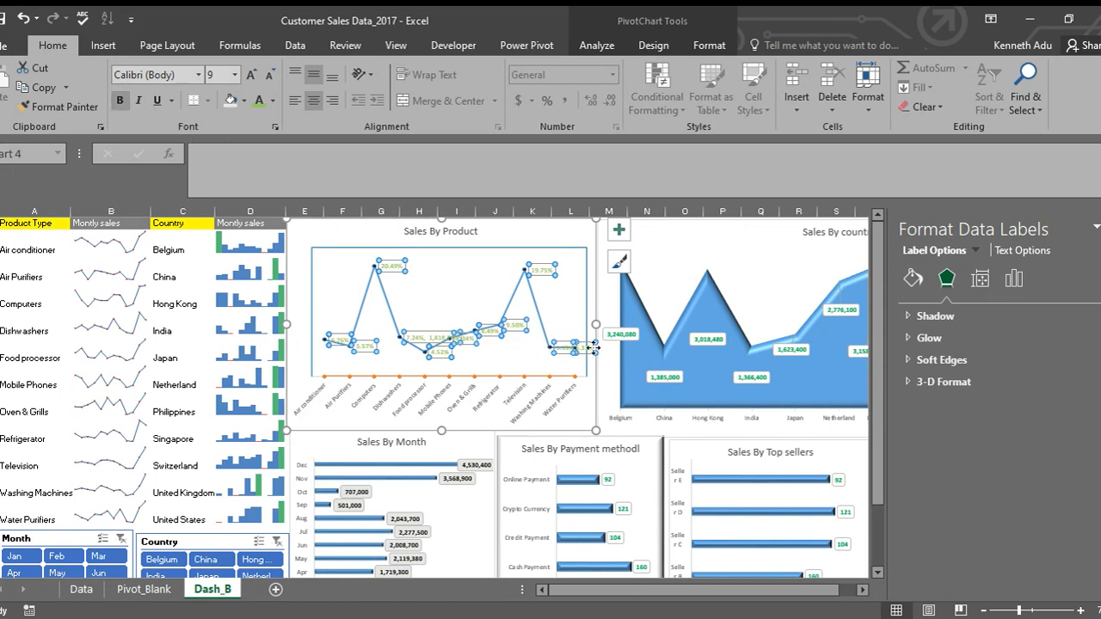
Step: Set the label position of the Sales By Product data labels to Above, after trying Center
click(1014, 278)
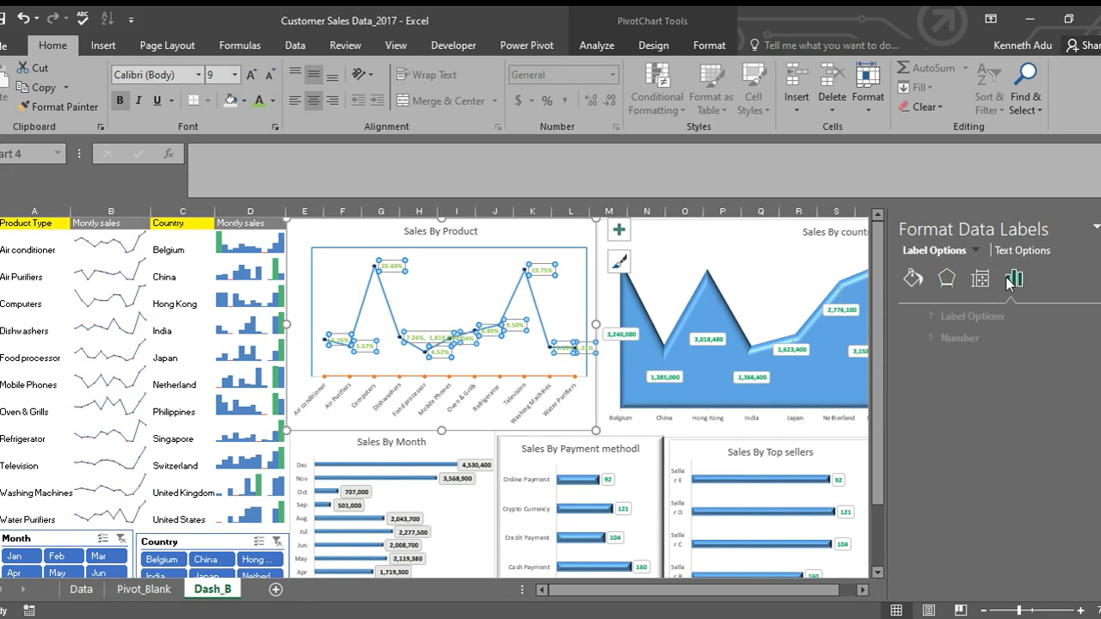
click(913, 321)
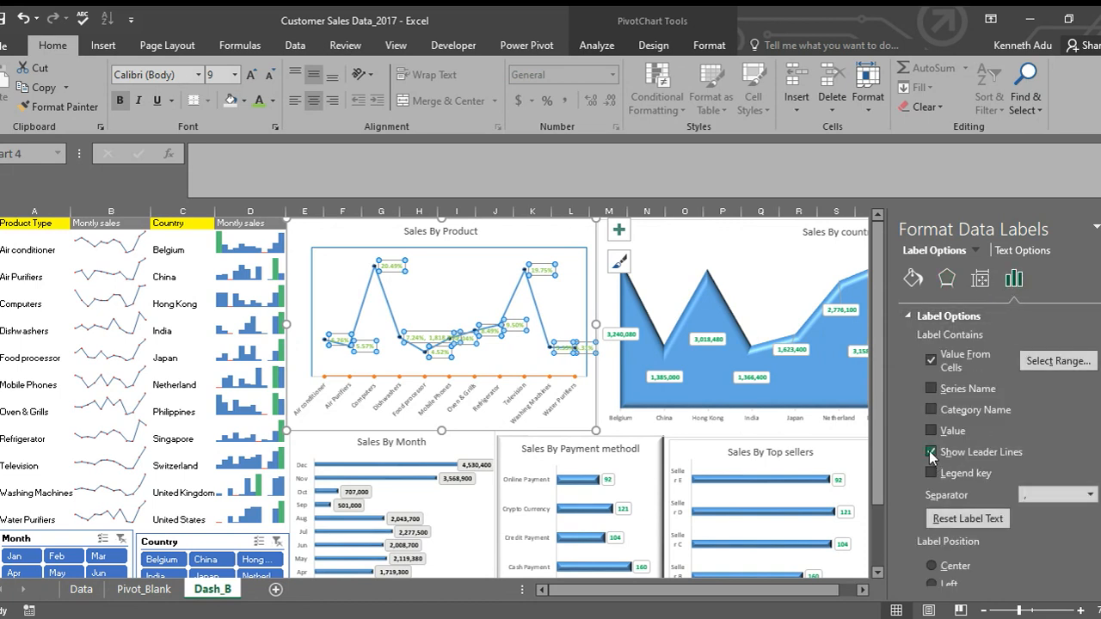
click(430, 315)
click(414, 335)
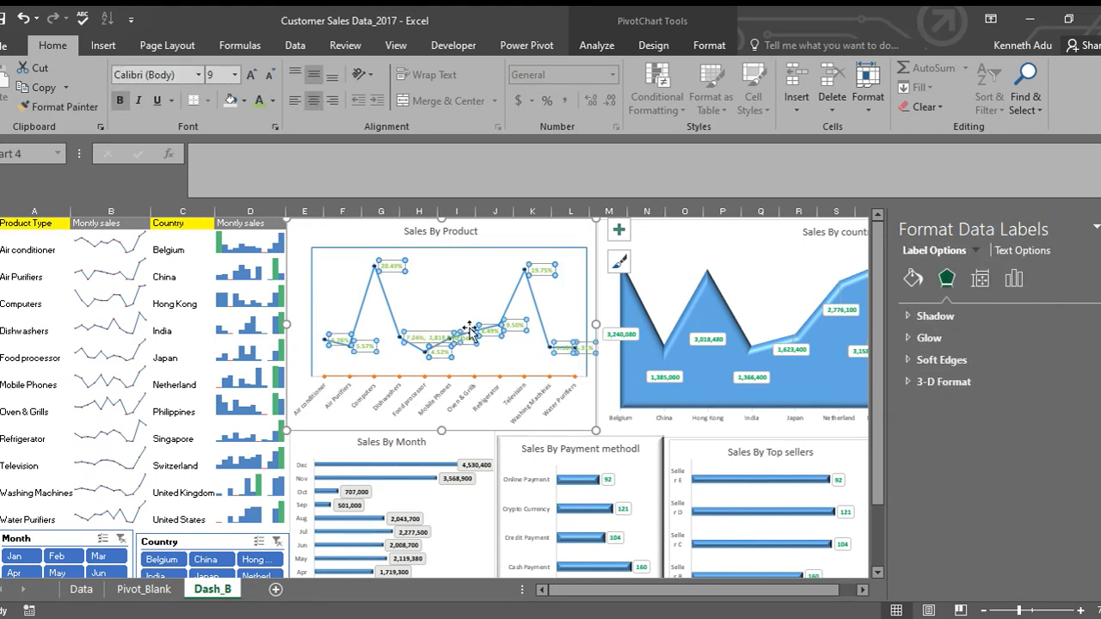
click(1016, 279)
click(937, 316)
scroll(1006, 357, down, 3)
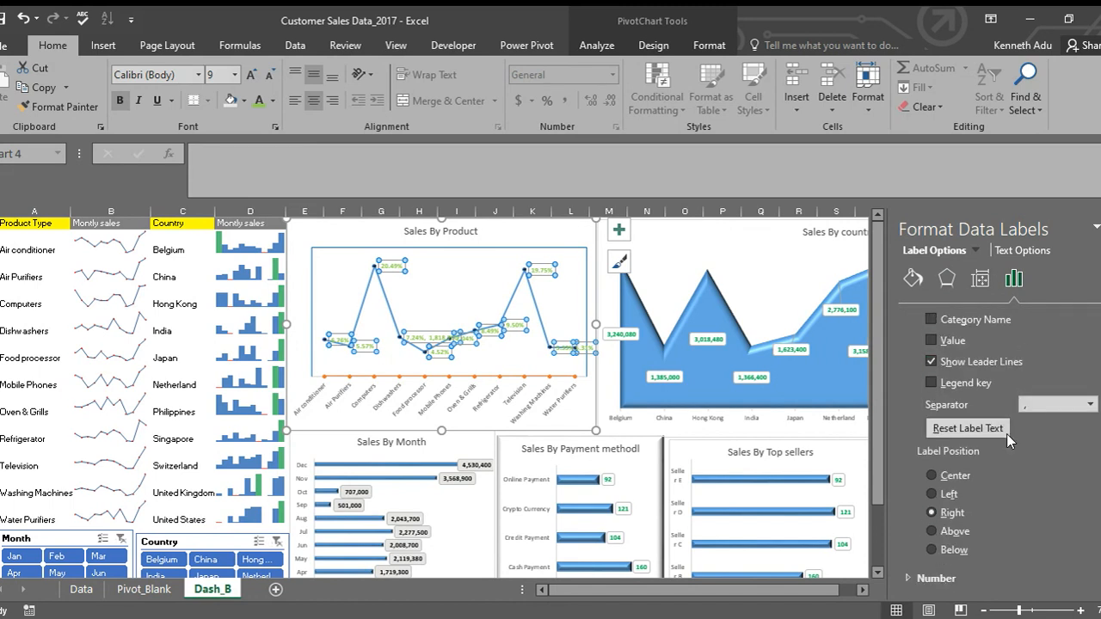
click(931, 476)
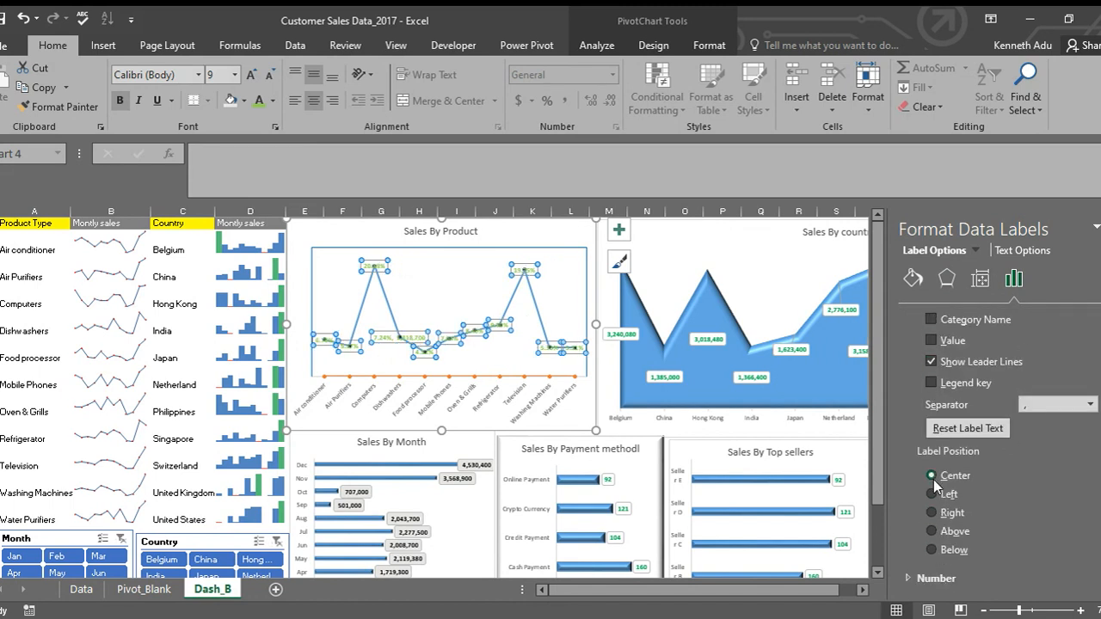
click(934, 535)
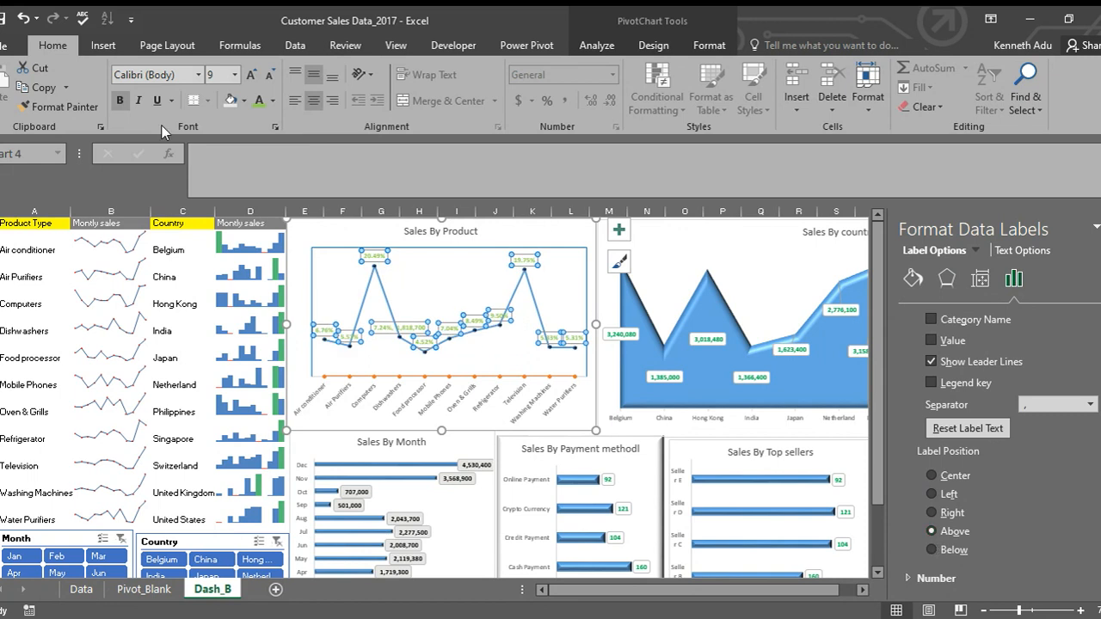
Step: Try Automatic black and Orange, Accent 2, Lighter 60% as the text colour of the Sales By Product data labels
click(273, 101)
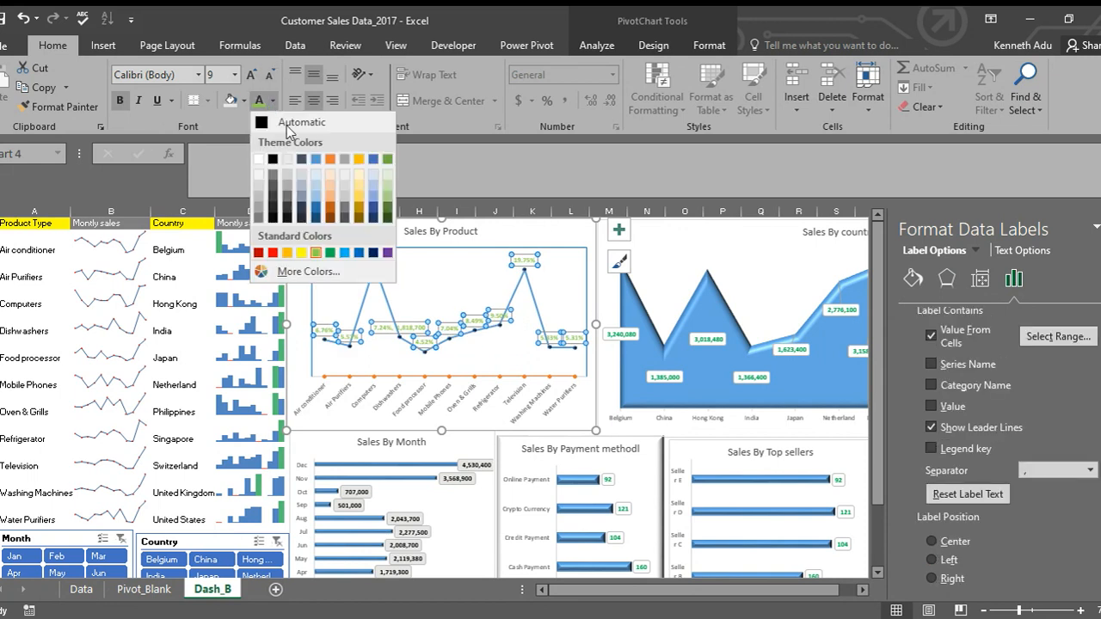
click(289, 123)
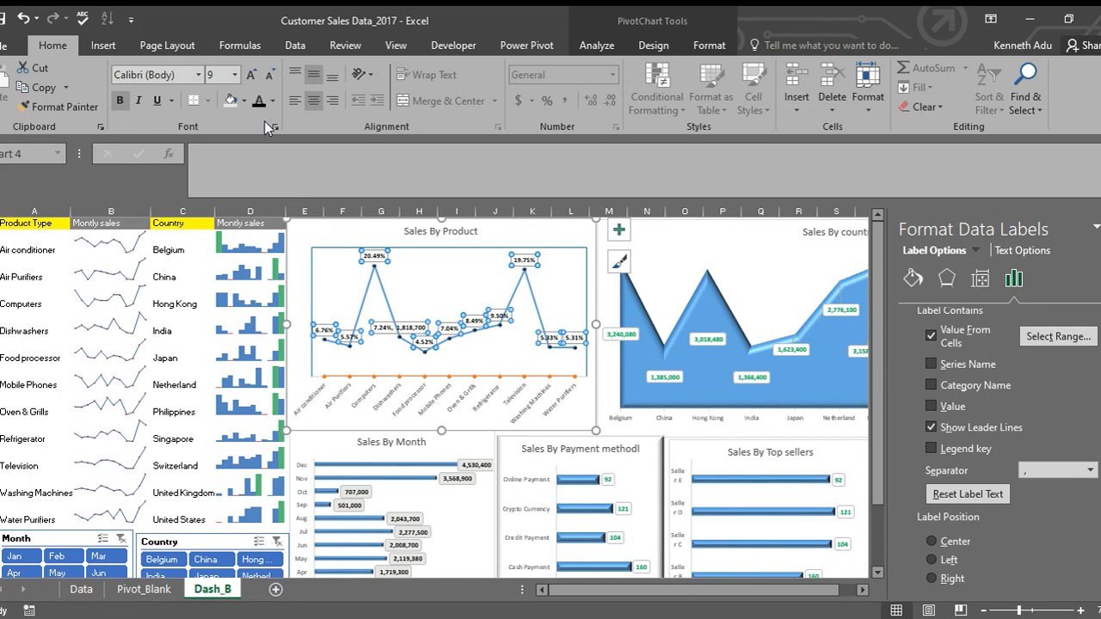
click(272, 102)
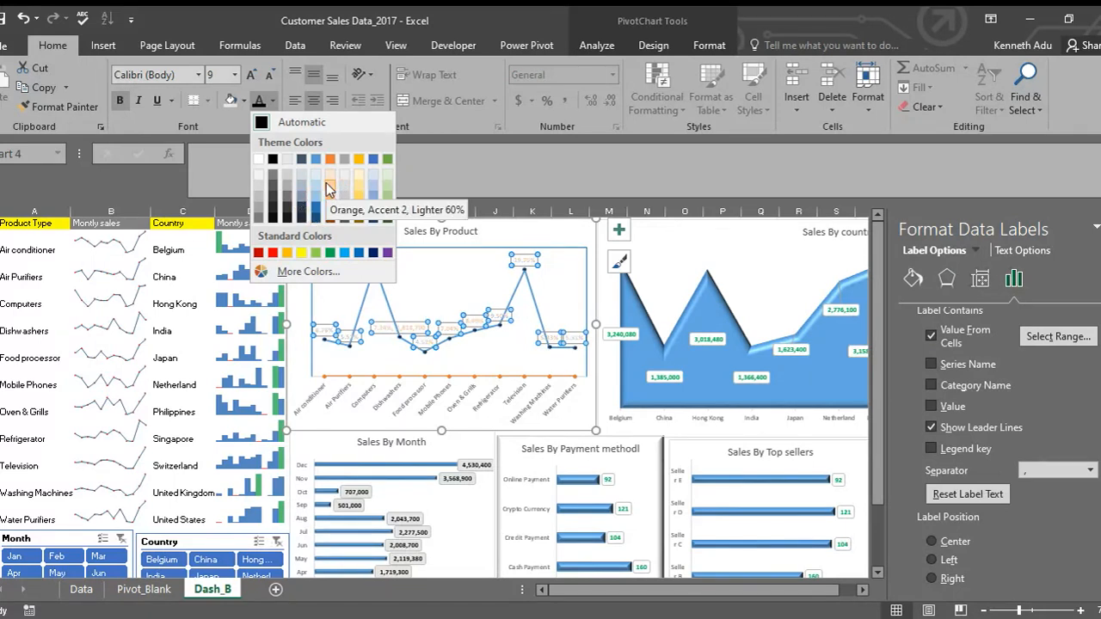
click(326, 182)
click(464, 272)
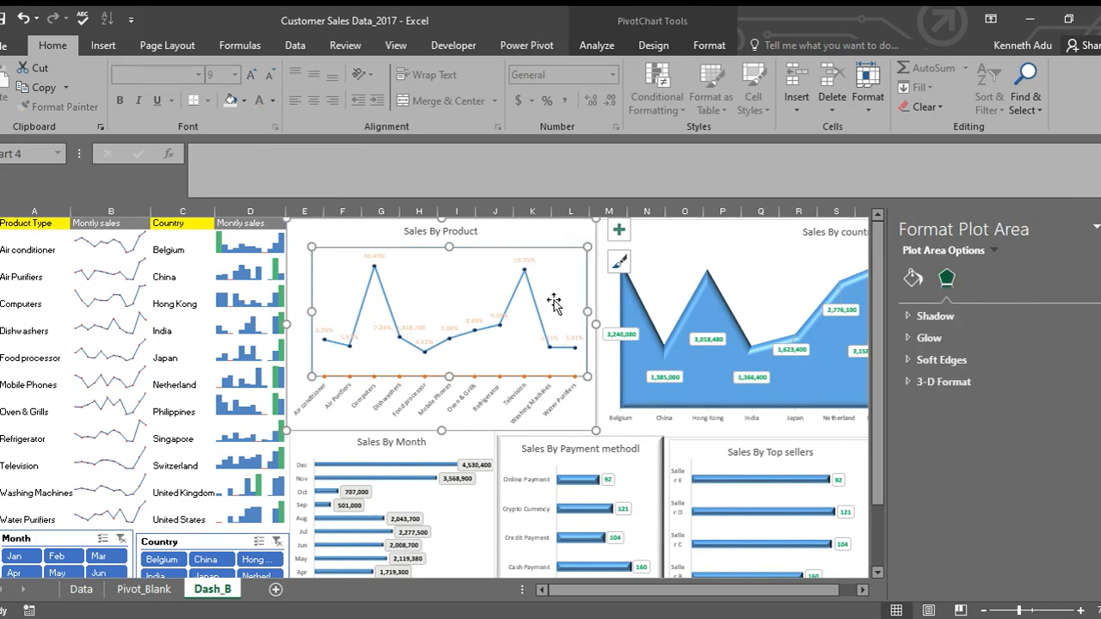
Step: Colour the text of the Sales By Product data labels dark gold
click(492, 314)
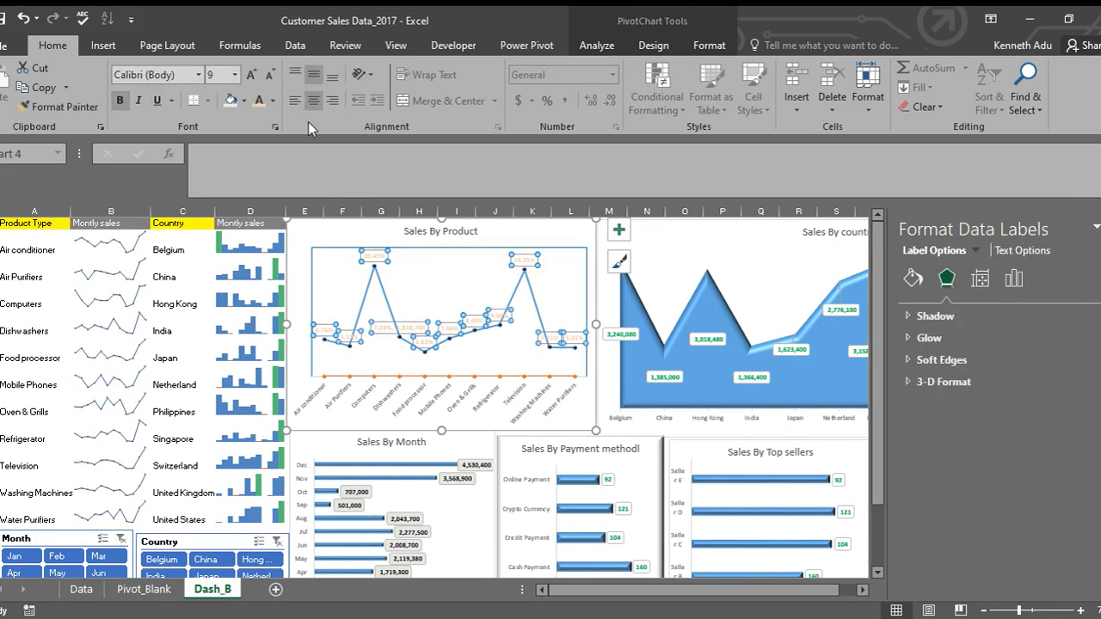
click(272, 102)
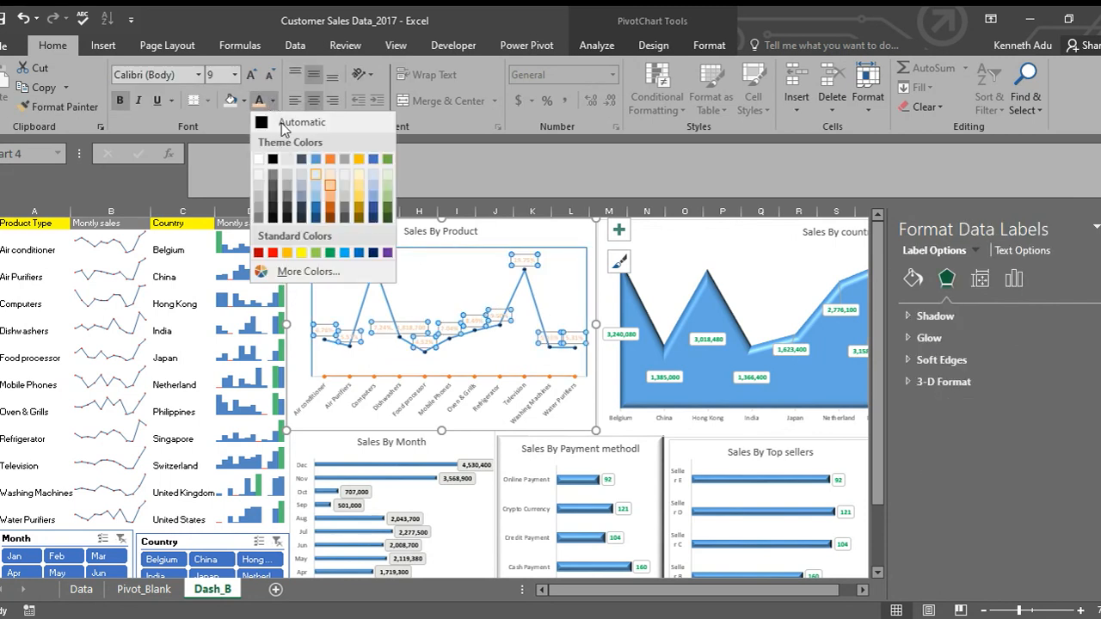
click(357, 209)
click(466, 271)
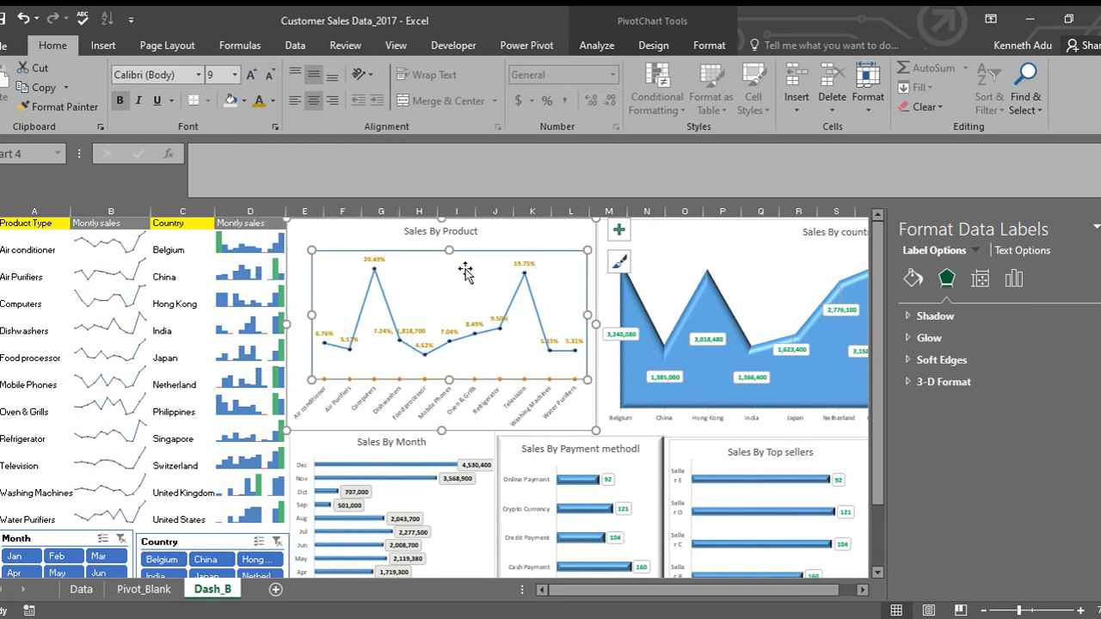
Step: Filter the dashboard to Aug with the Month slicer, review the charts, and clear the month filter
click(704, 327)
scroll(592, 269, down, 4)
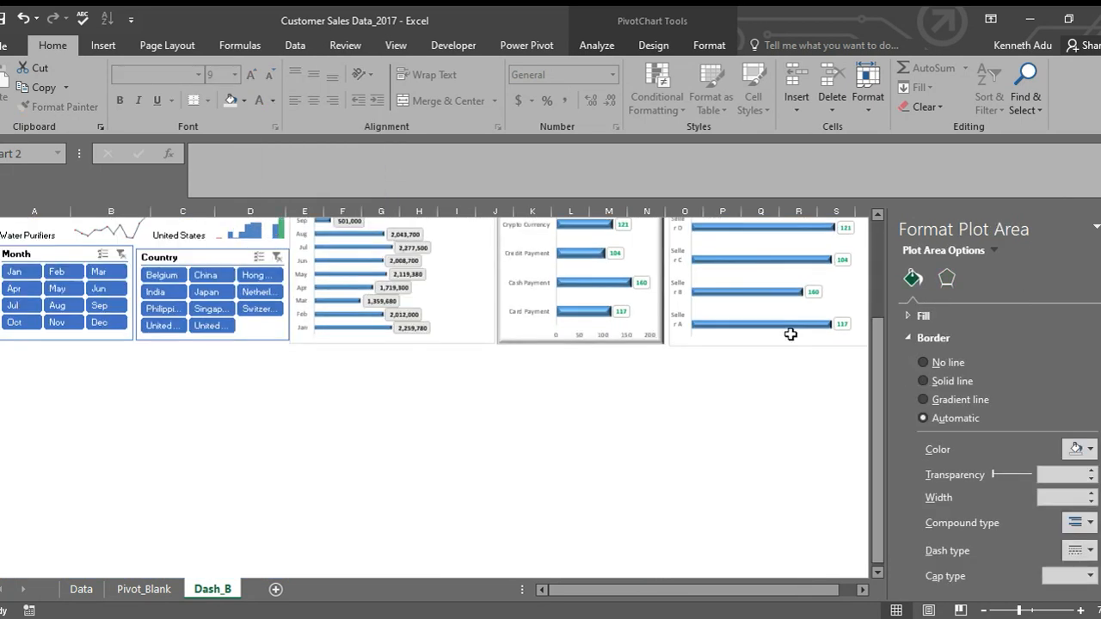
scroll(591, 269, up, 4)
click(99, 524)
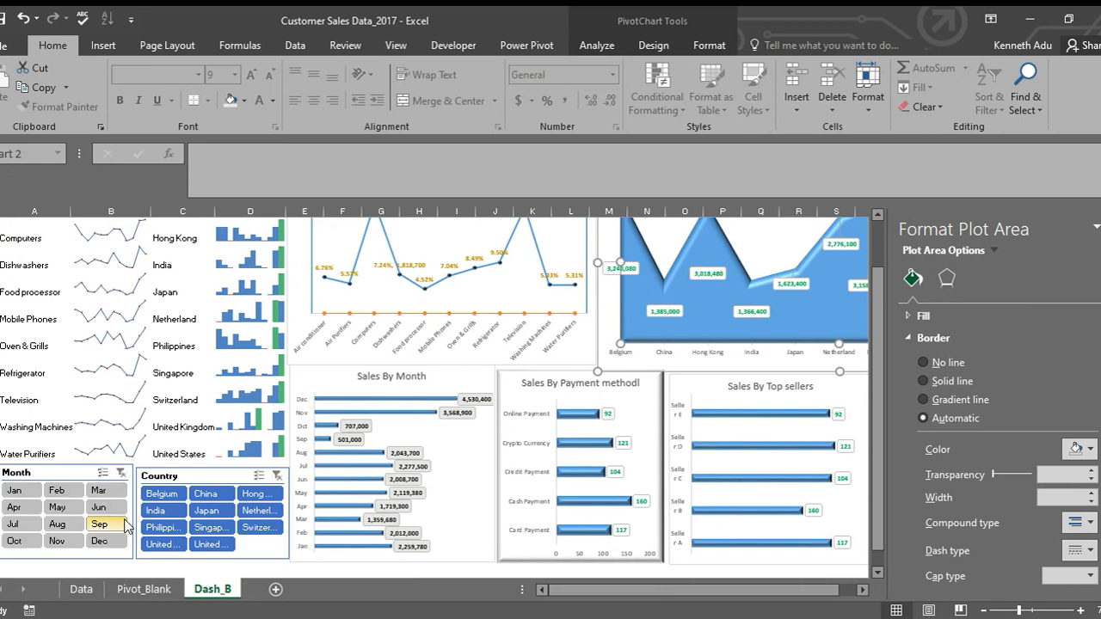
click(57, 524)
scroll(134, 353, up, 1)
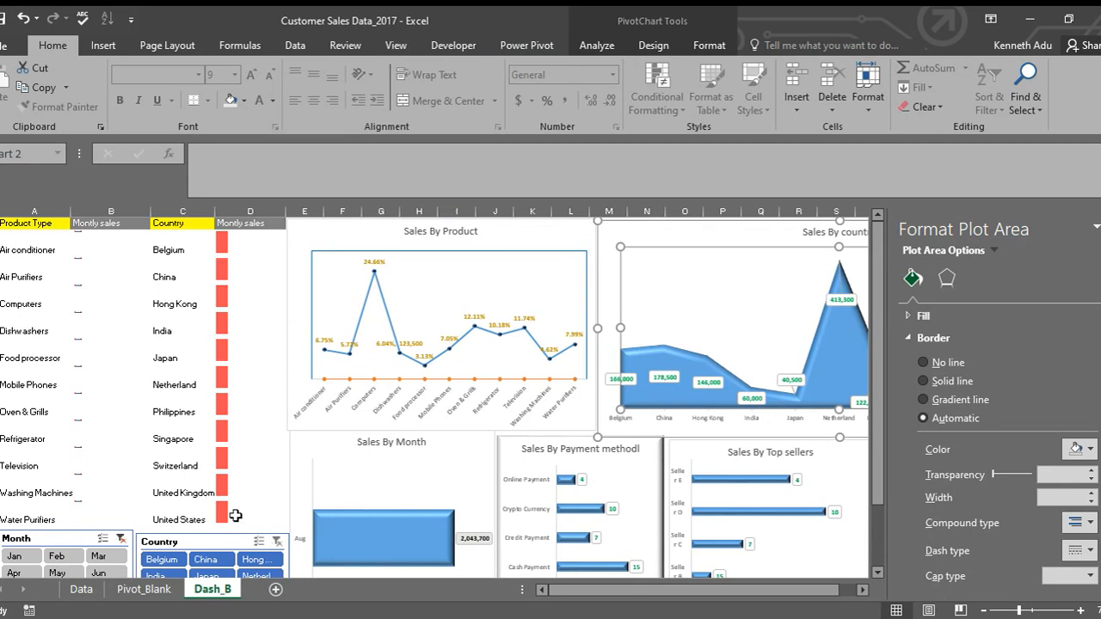
scroll(206, 427, down, 1)
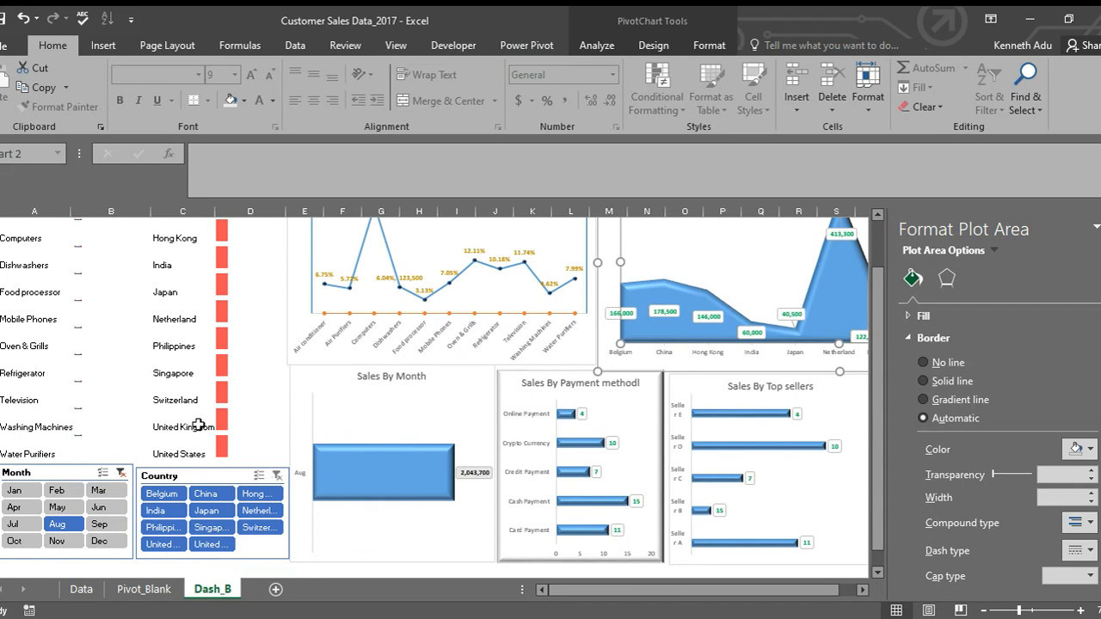
click(120, 472)
scroll(487, 356, up, 1)
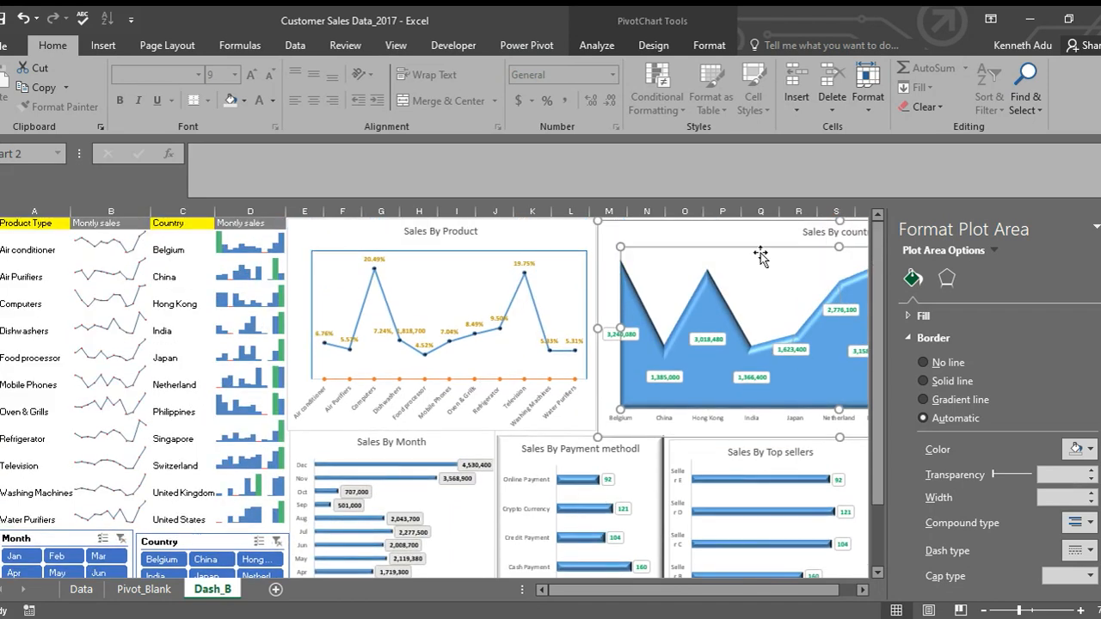
Step: Filter the dashboard to Jan and China with the slicers and review all the charts
scroll(405, 323, down, 2)
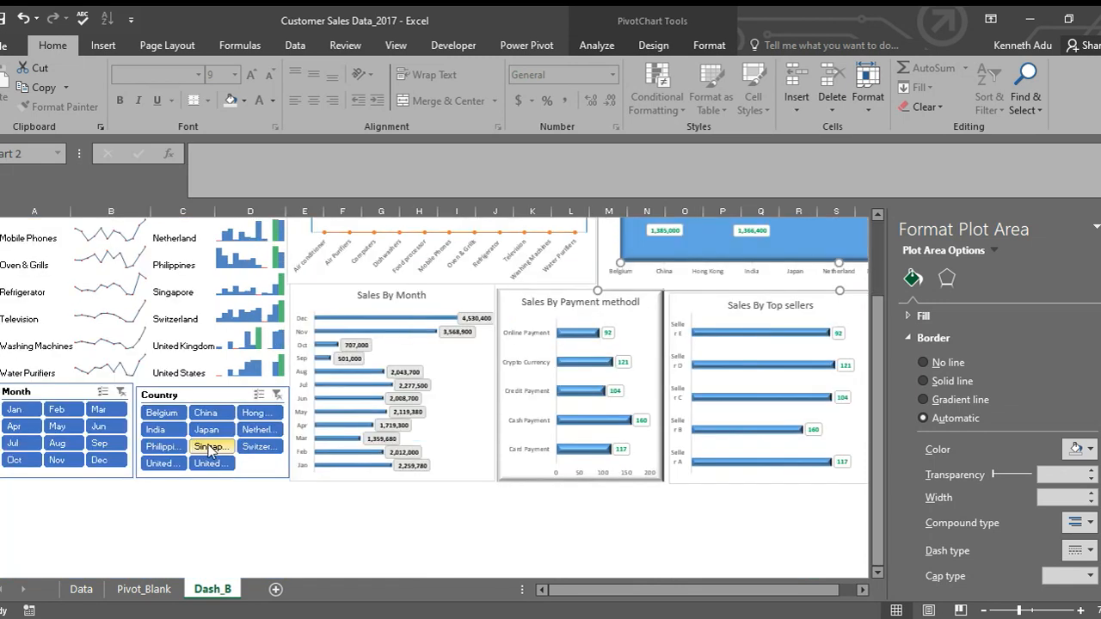
click(18, 410)
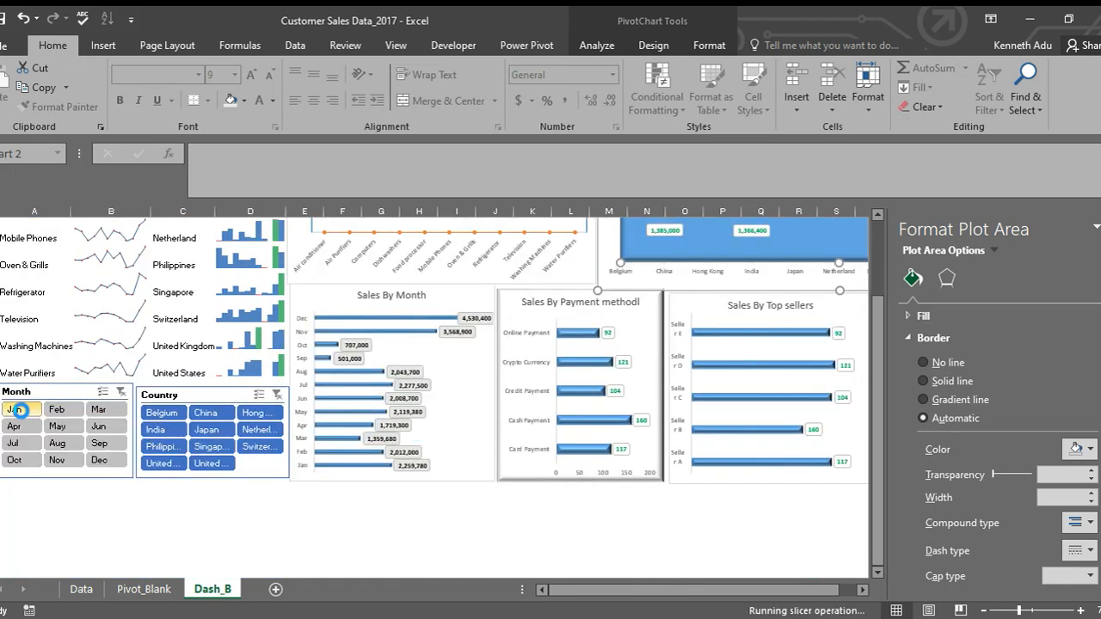
click(199, 417)
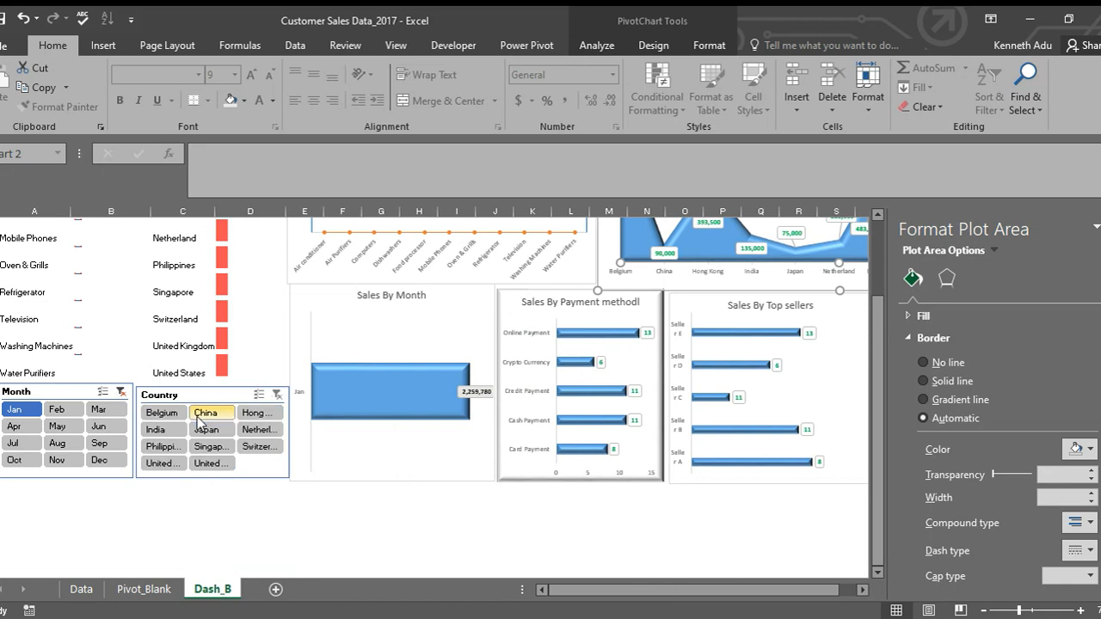
scroll(627, 399, up, 2)
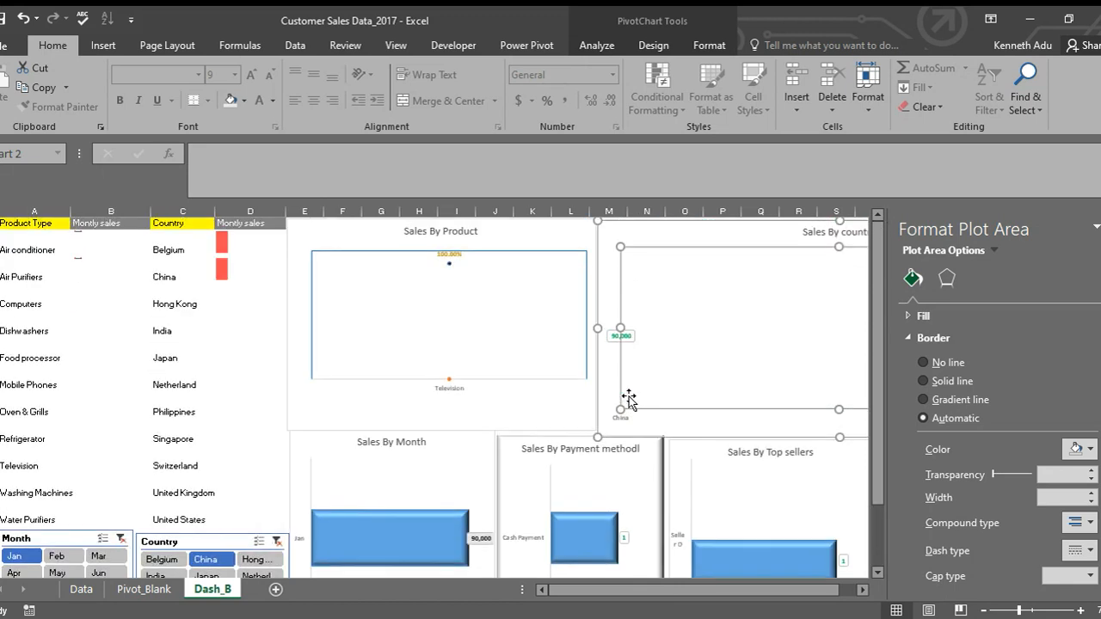
scroll(629, 397, down, 2)
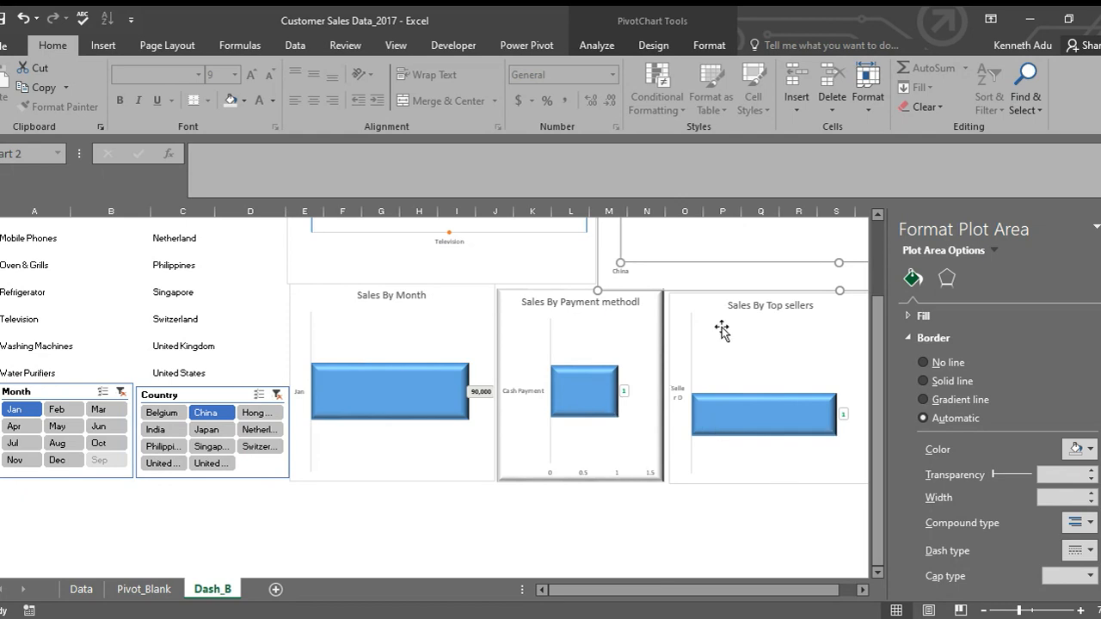
drag(744, 589, 761, 588)
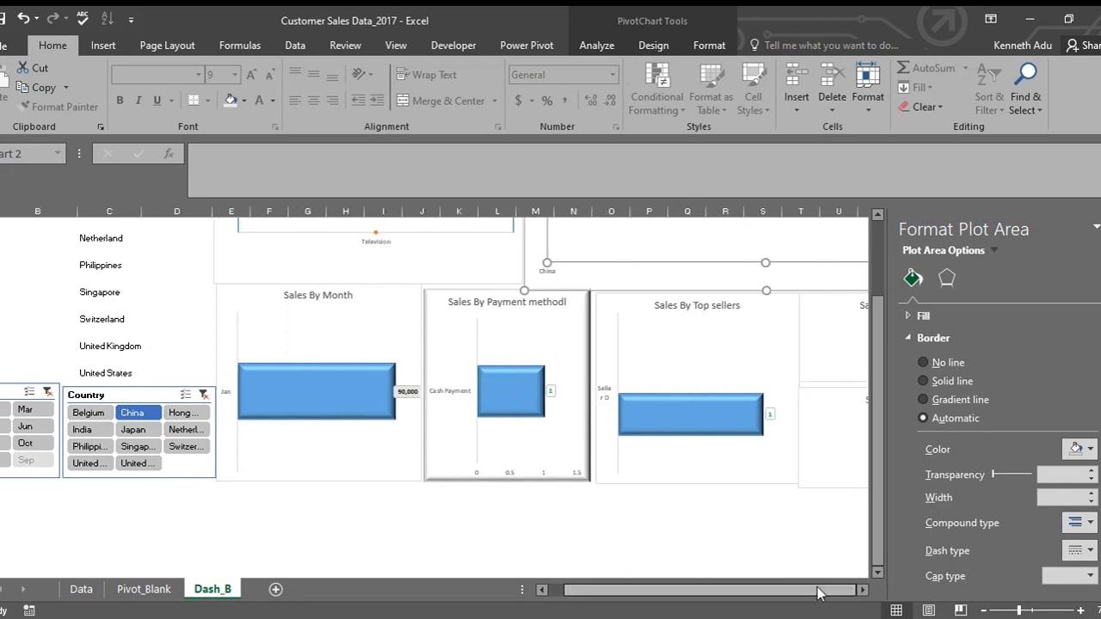
click(862, 589)
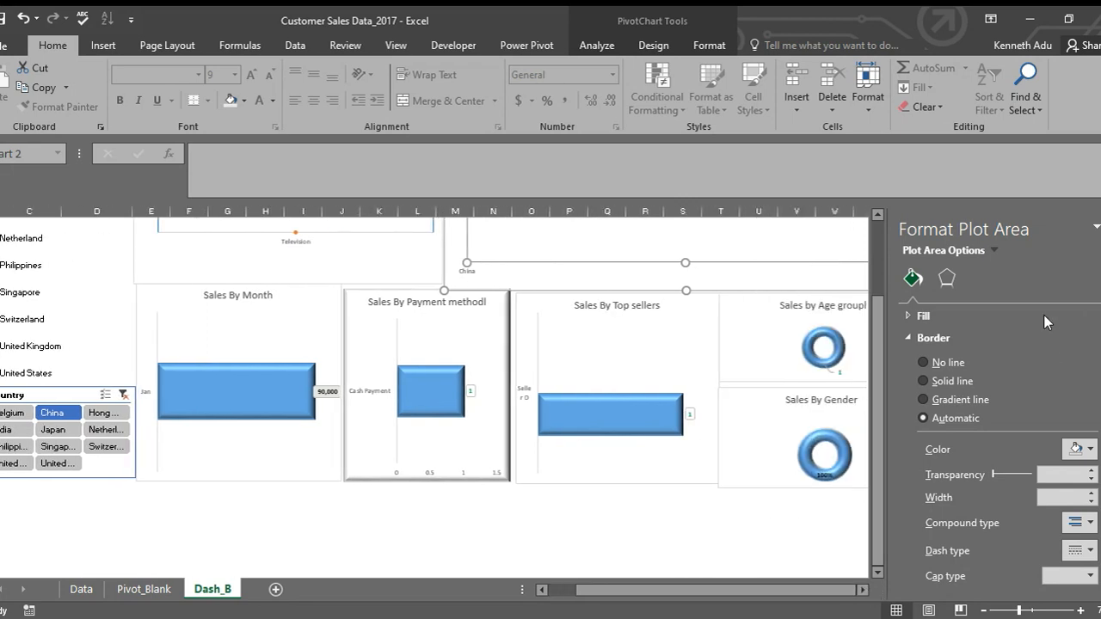
Step: Add the Category Name to the data labels of the Sales By Gender doughnut, alongside the percentage
click(815, 463)
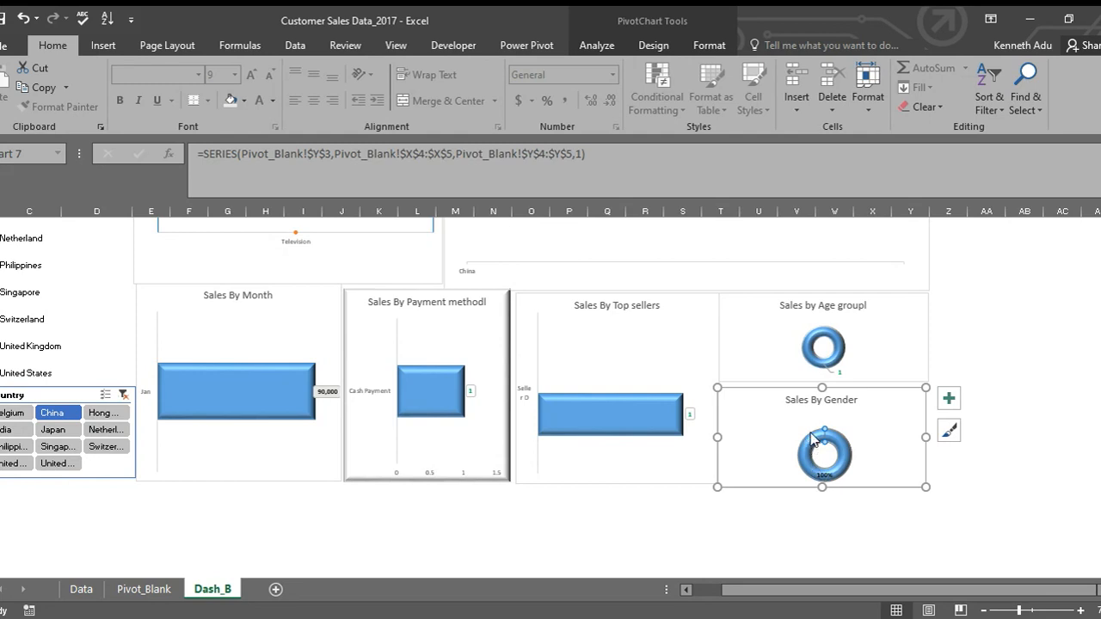
right_click(816, 444)
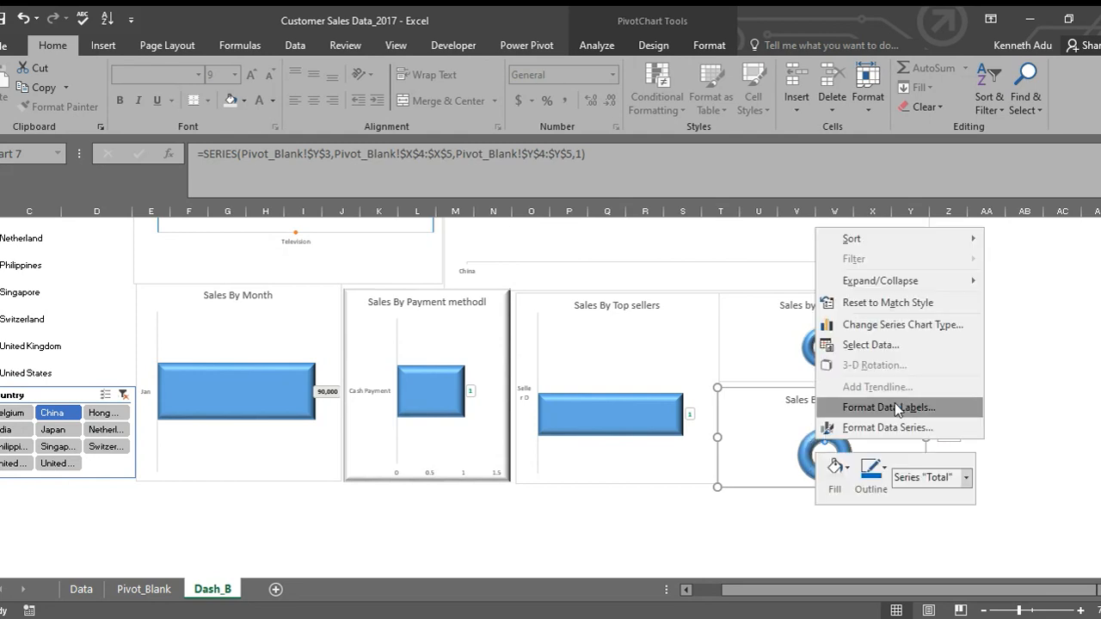
click(960, 410)
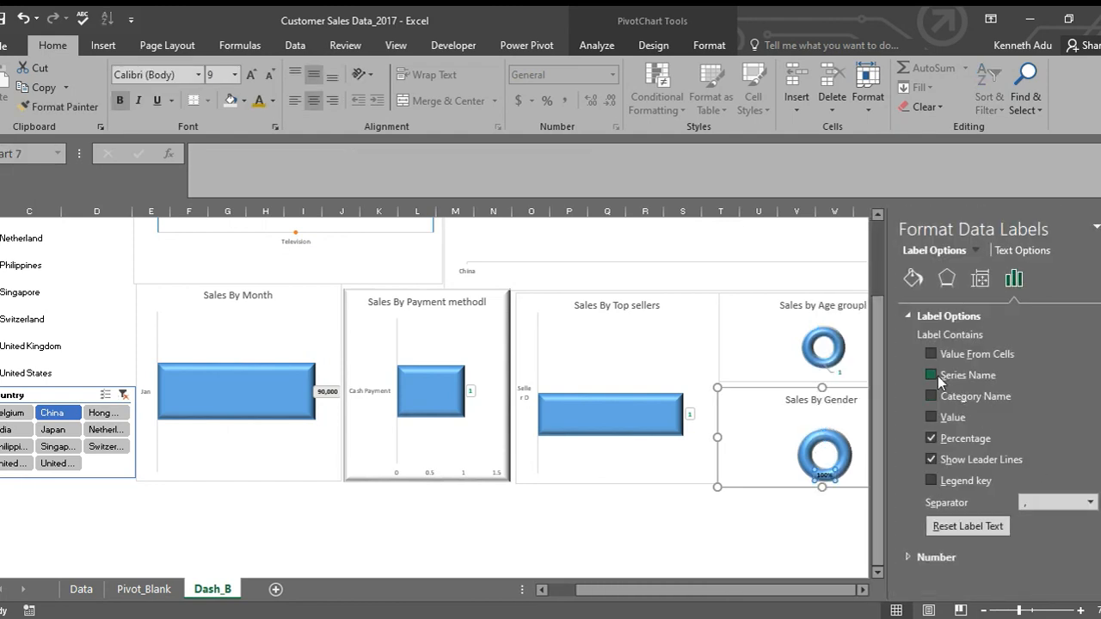
click(936, 397)
click(807, 523)
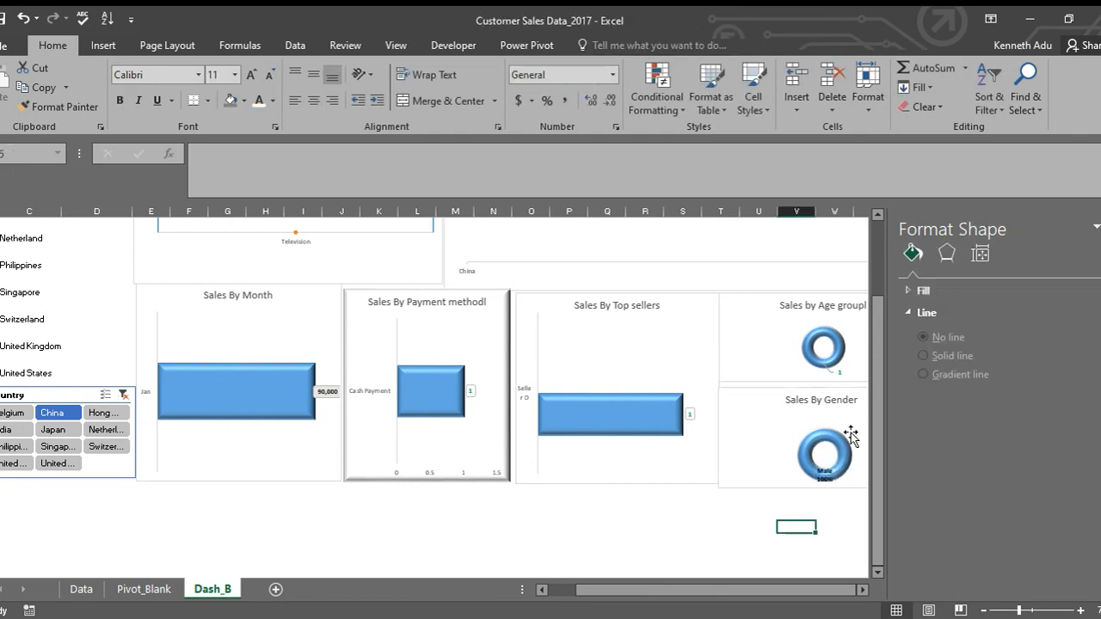
click(834, 469)
click(761, 525)
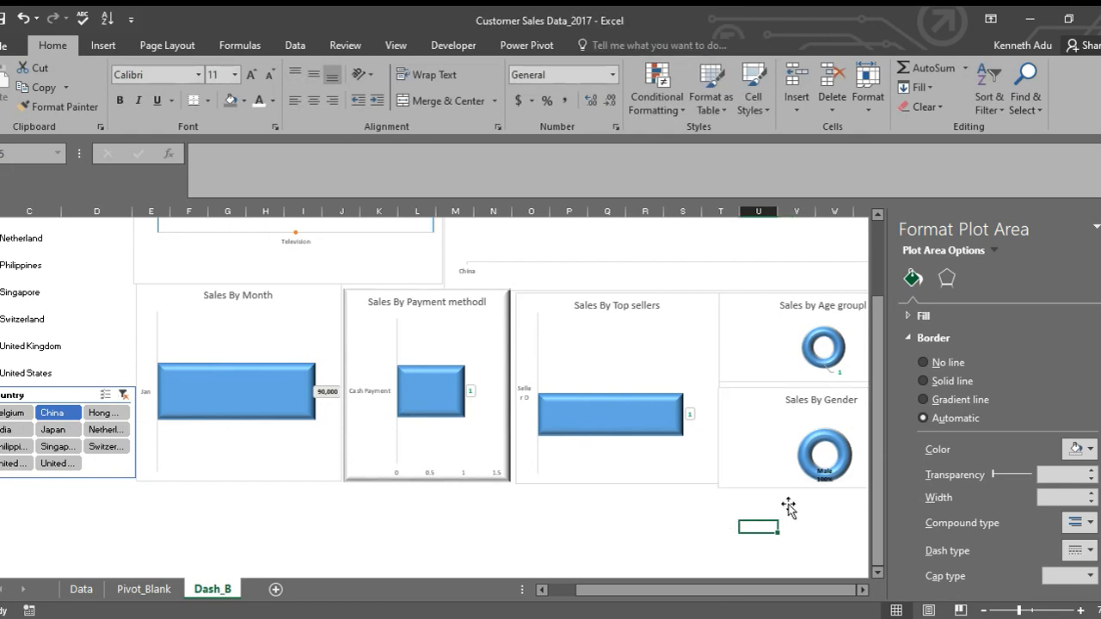
click(783, 457)
click(727, 516)
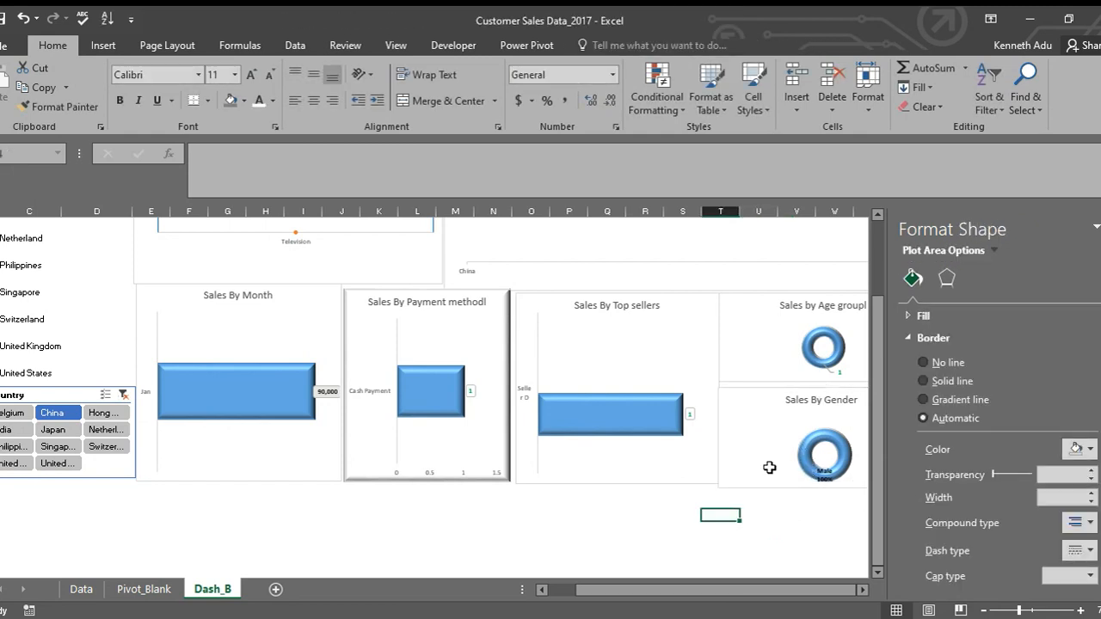
Step: Add the Category Name to the data label of the Sales by Age group doughnut's single slice
scroll(813, 455, up, 2)
click(809, 484)
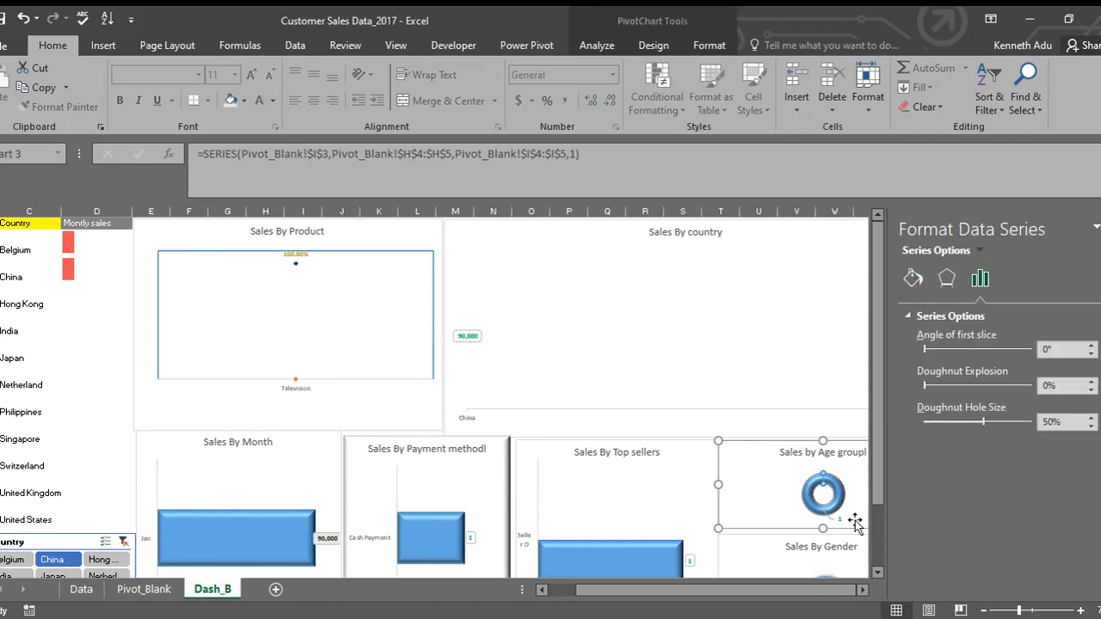
click(862, 590)
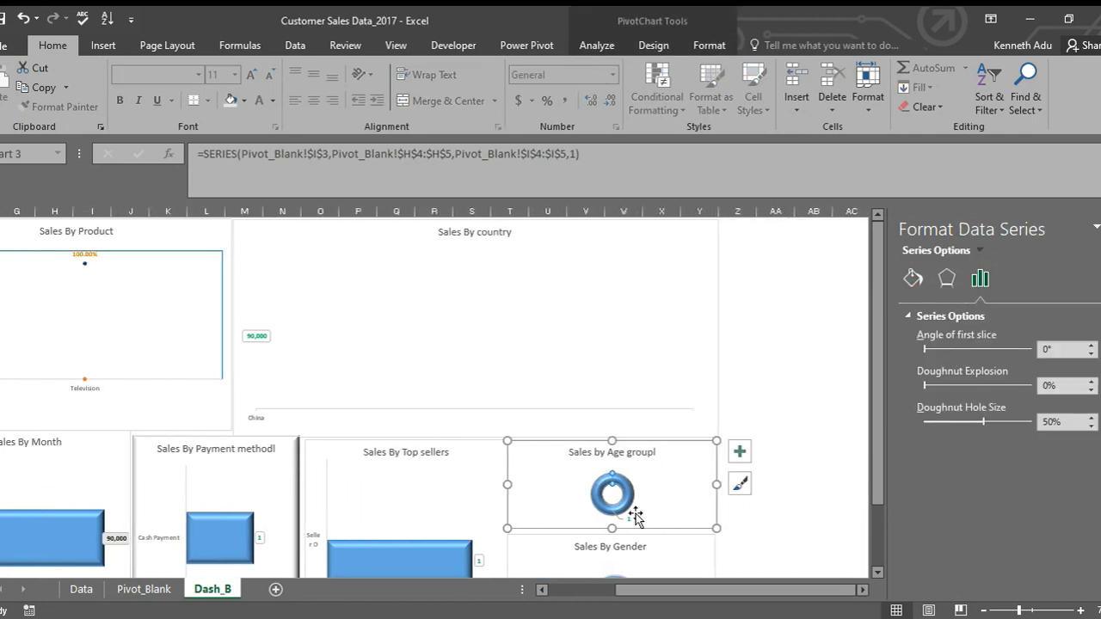
click(623, 490)
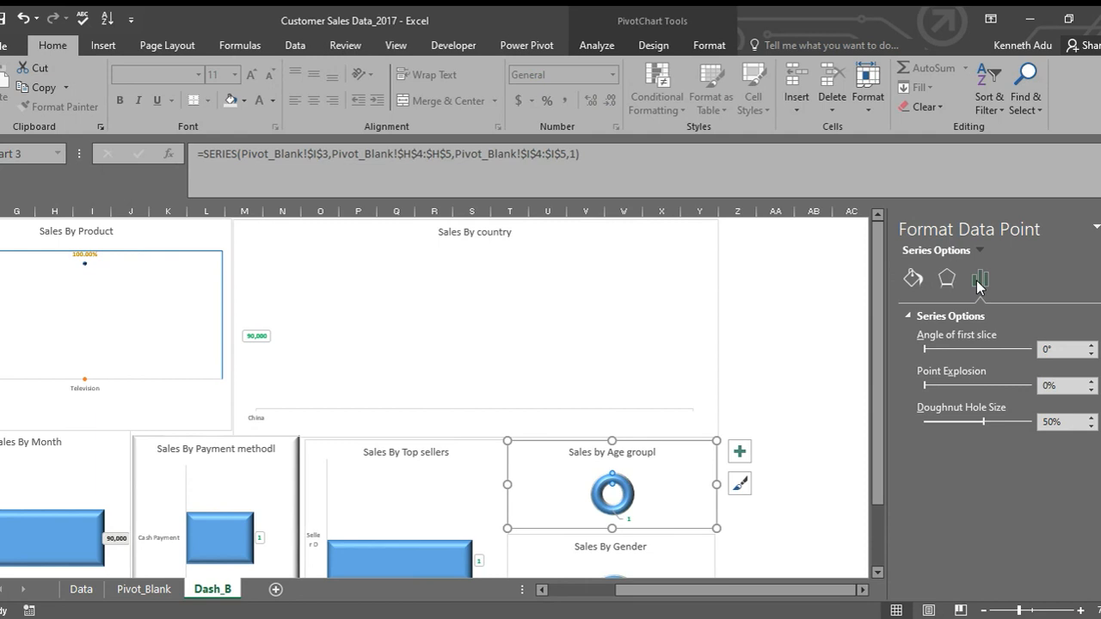
right_click(626, 492)
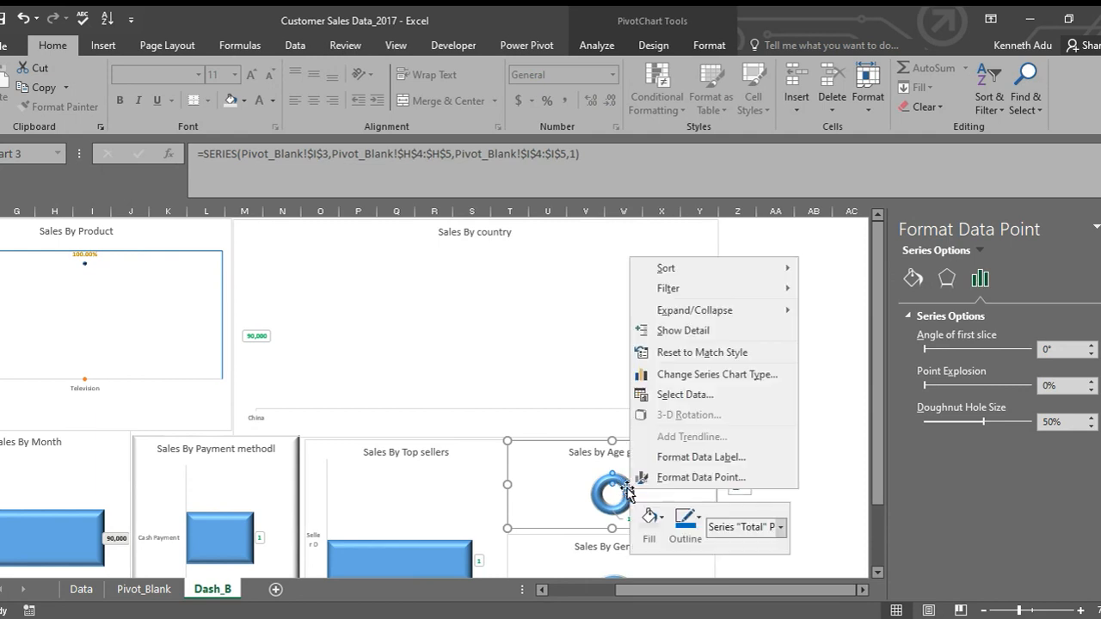
click(750, 459)
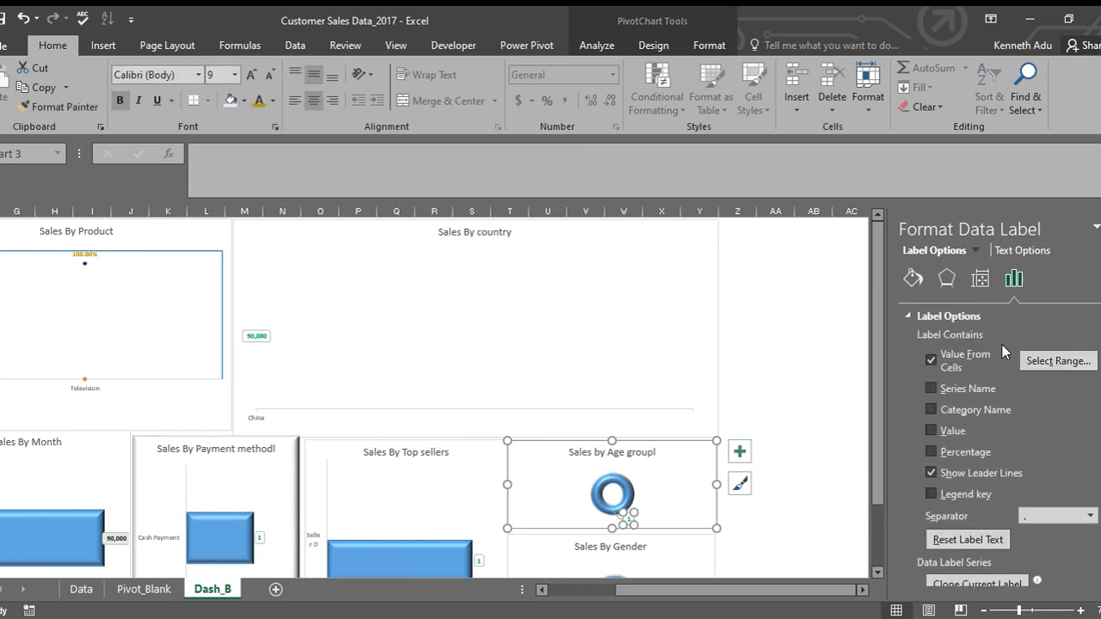
click(930, 410)
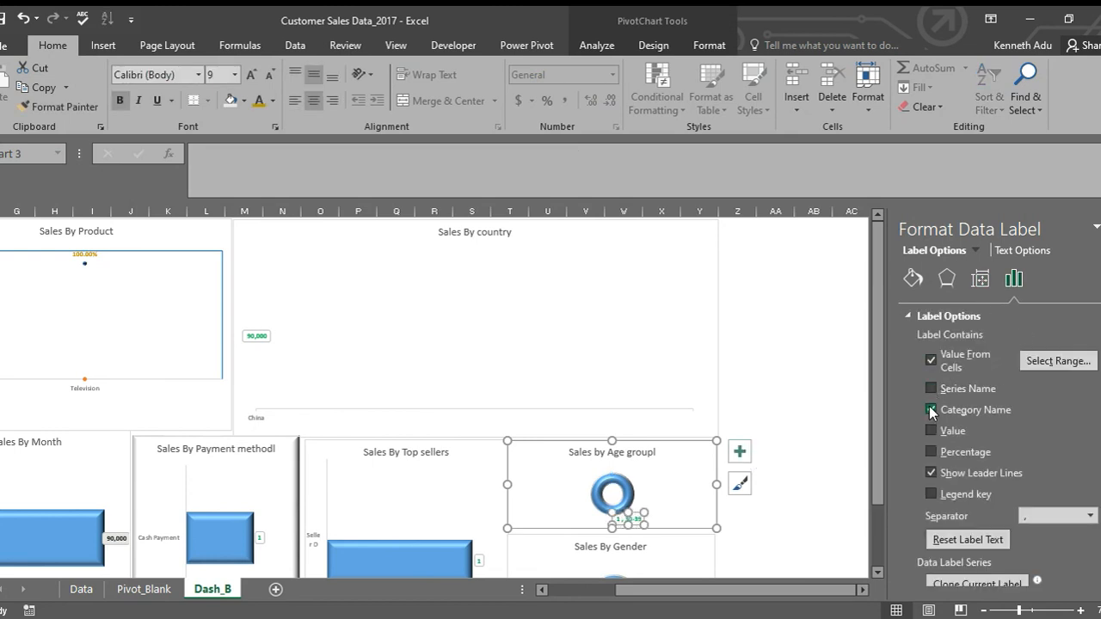
click(686, 488)
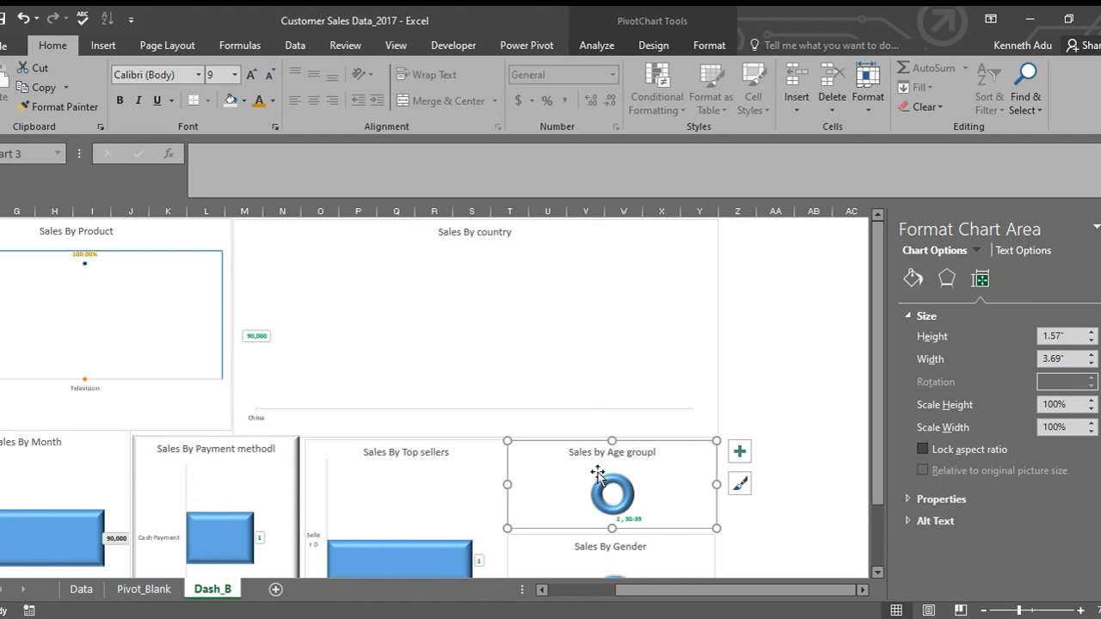
Step: Enter the heading "Summary" in a blank column I cell below the Sales By Month chart
mouse_move(697, 590)
mouse_down()
mouse_move(637, 590)
mouse_move(701, 589)
mouse_move(637, 590)
mouse_move(681, 589)
mouse_up()
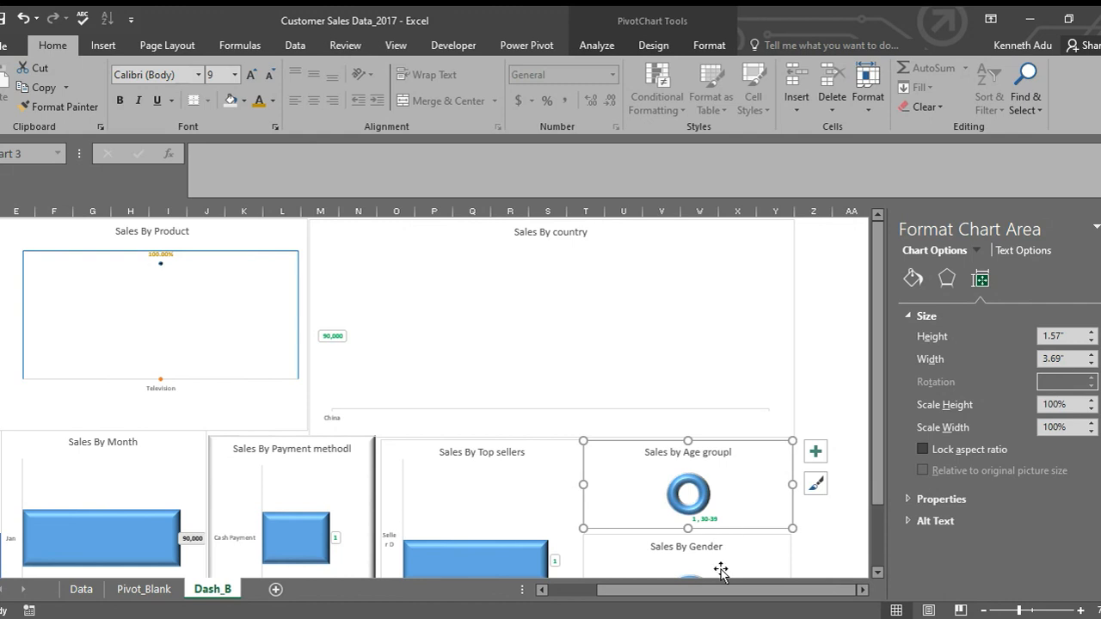
drag(720, 589, 671, 589)
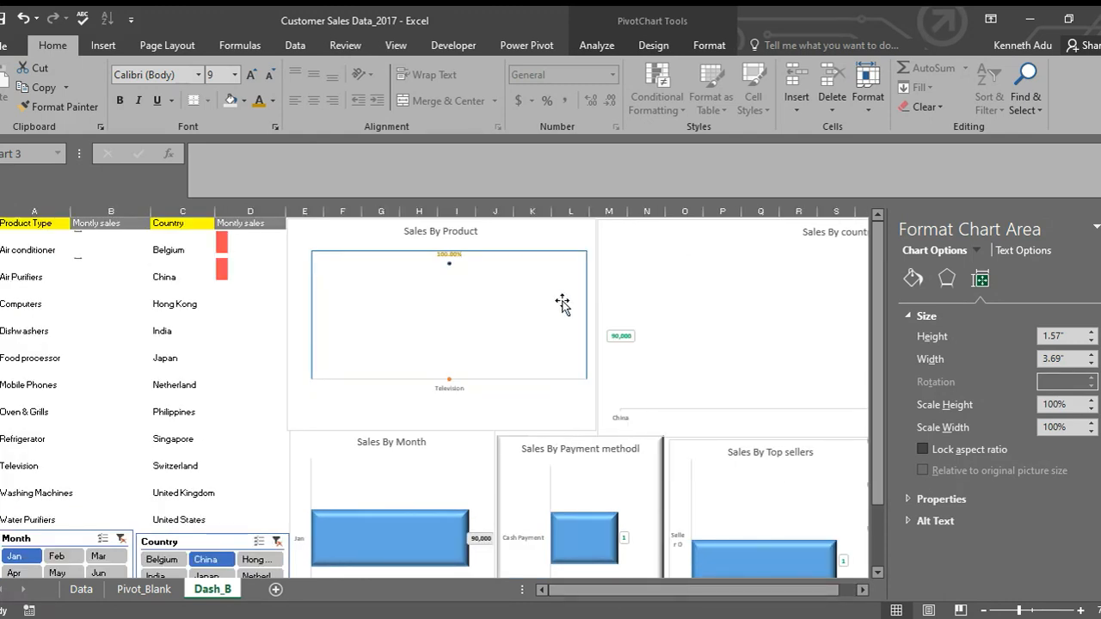
scroll(564, 306, down, 3)
scroll(564, 305, up, 3)
click(702, 279)
scroll(705, 284, down, 4)
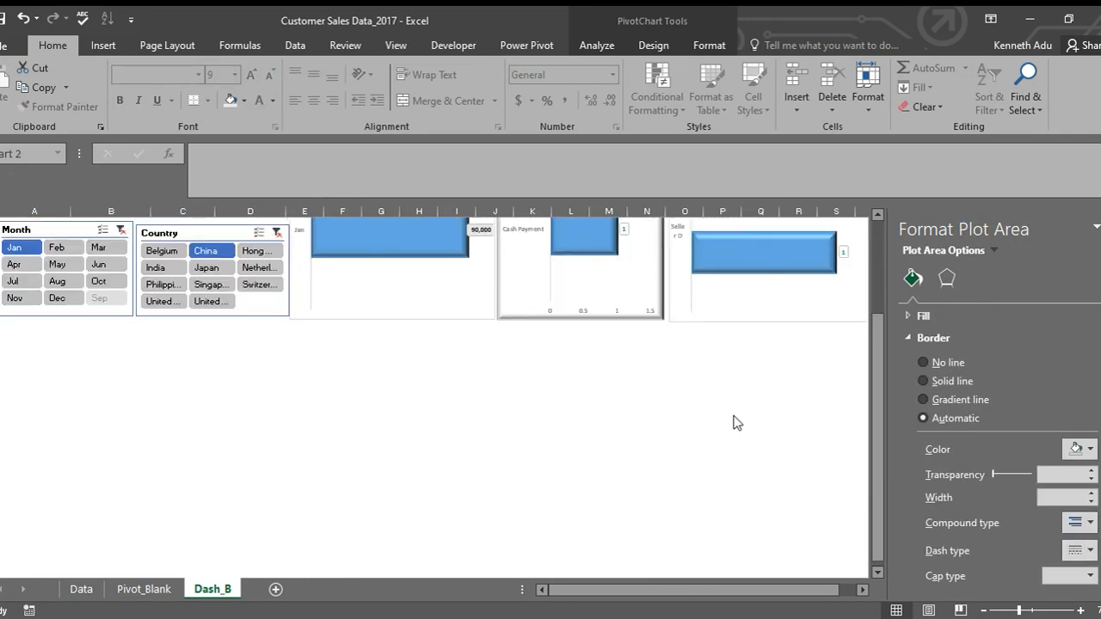
scroll(737, 423, down, 1)
click(504, 328)
click(426, 305)
click(455, 337)
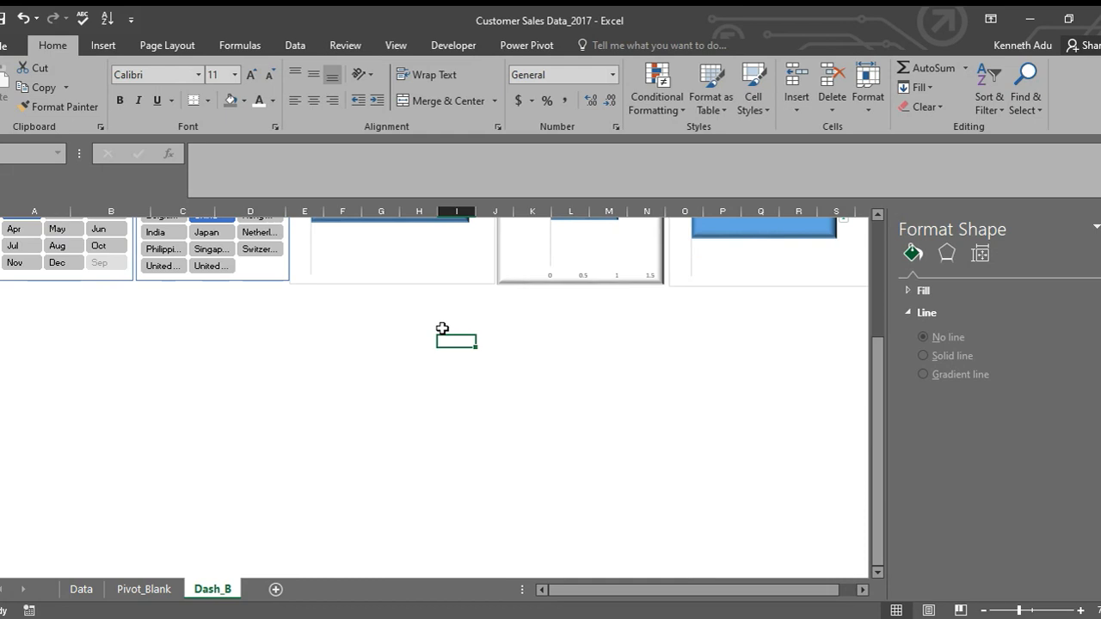
text(Summary)
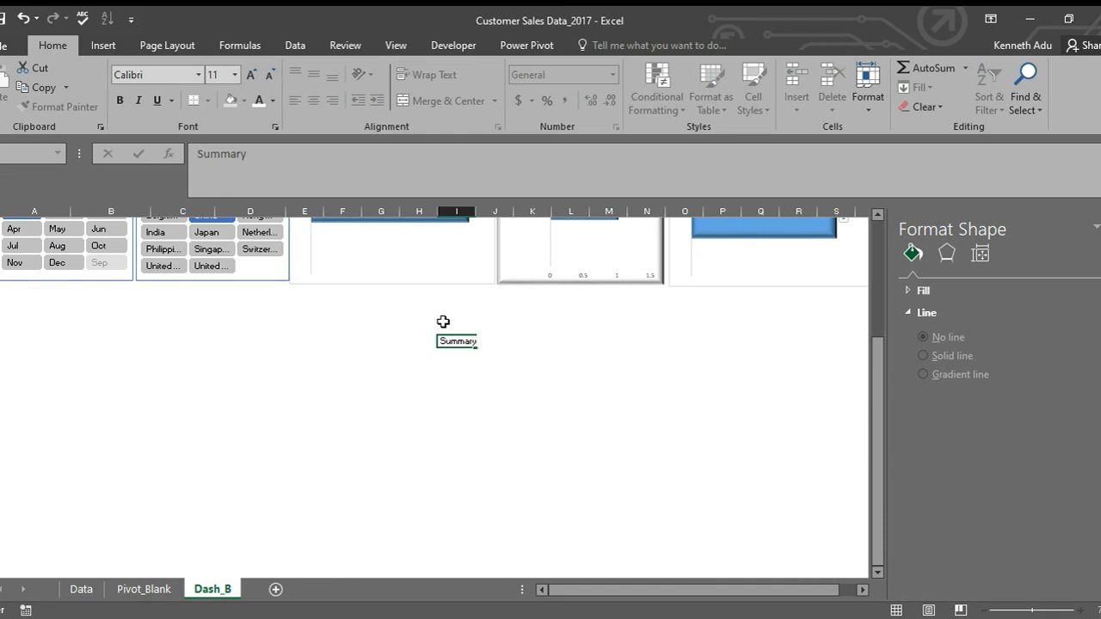
click(567, 411)
Step: Make the "Summary" heading bold, and merge and centre it across columns I to K
click(462, 339)
click(121, 100)
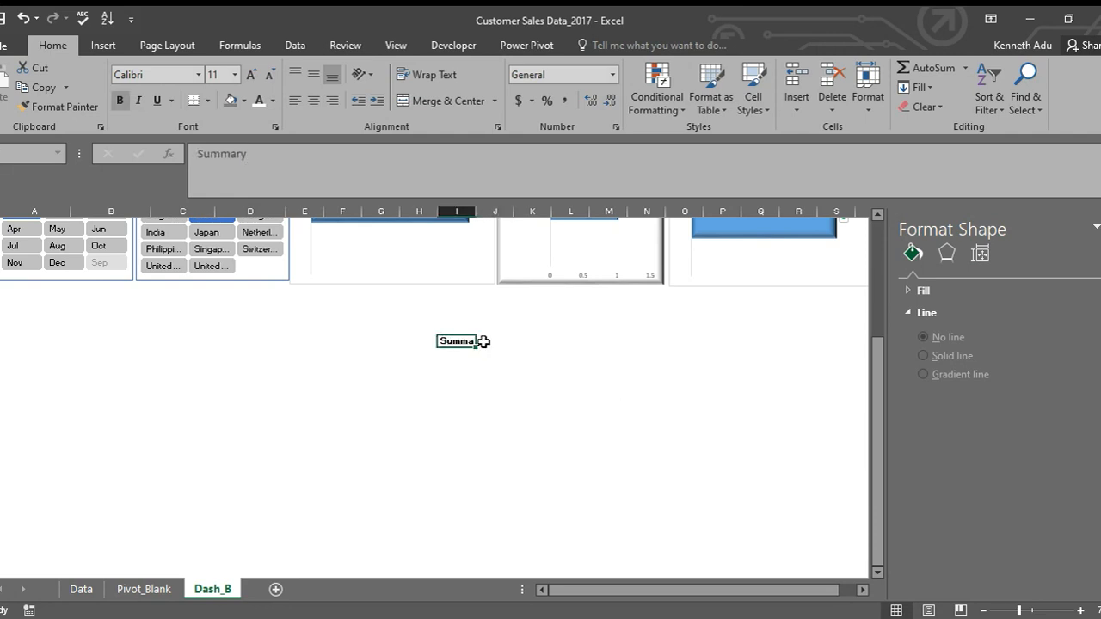
drag(467, 343, 547, 341)
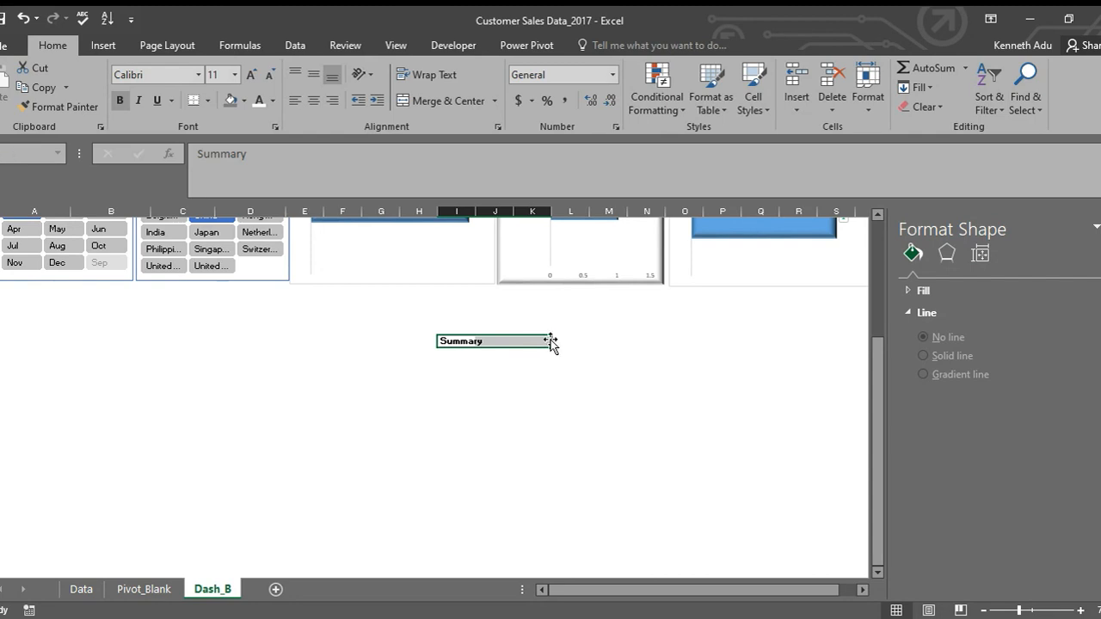
click(452, 102)
click(575, 320)
click(543, 384)
click(502, 353)
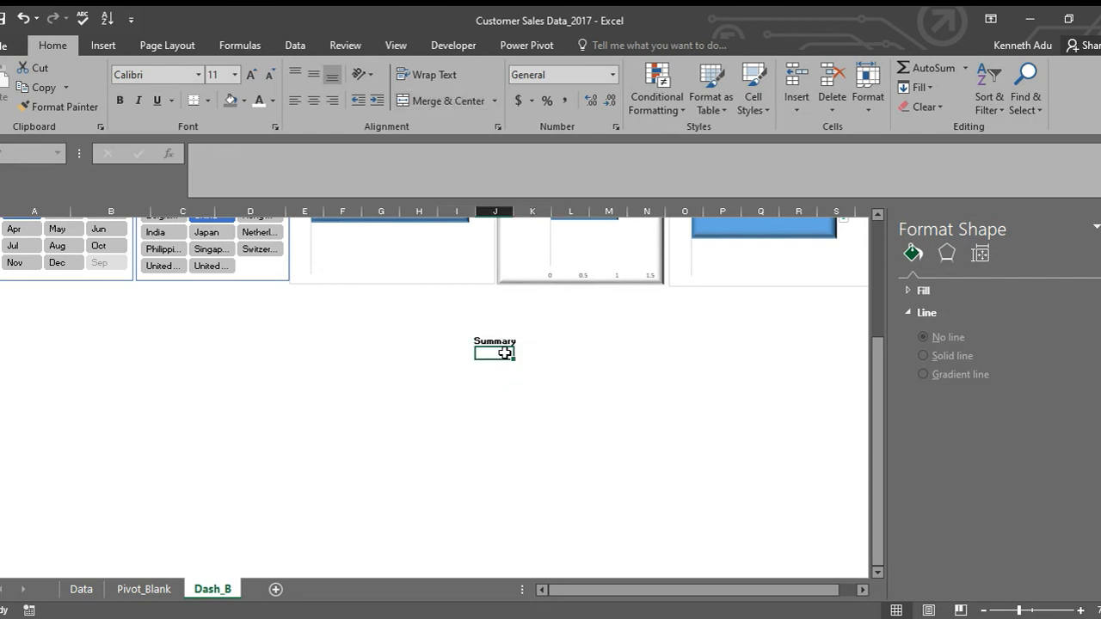
text(From abc has the hi)
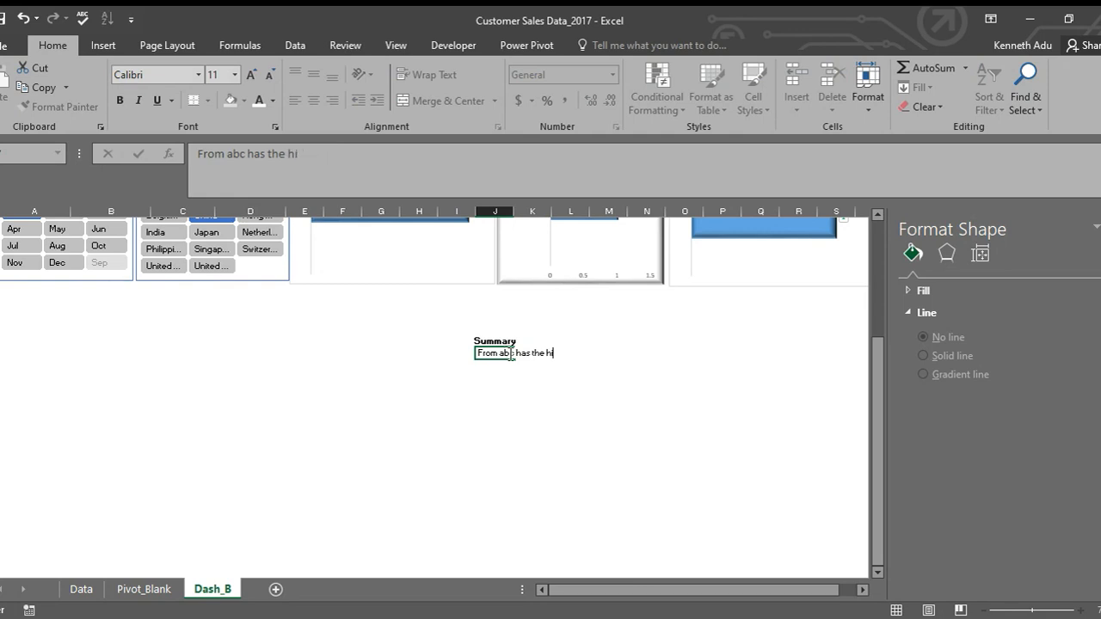
key(BackSpace)
key(BackSpace)
key(BackSpace)
key(BackSpace)
key(BackSpace)
key(BackSpace)
key(BackSpace)
key(BackSpace)
key(BackSpace)
key(BackSpace)
key(BackSpace)
key(BackSpace)
key(BackSpace)
key(BackSpace)
key(BackSpace)
key(BackSpace)
Step: Clear the filters of the Country and Month slicers
scroll(585, 371, up, 5)
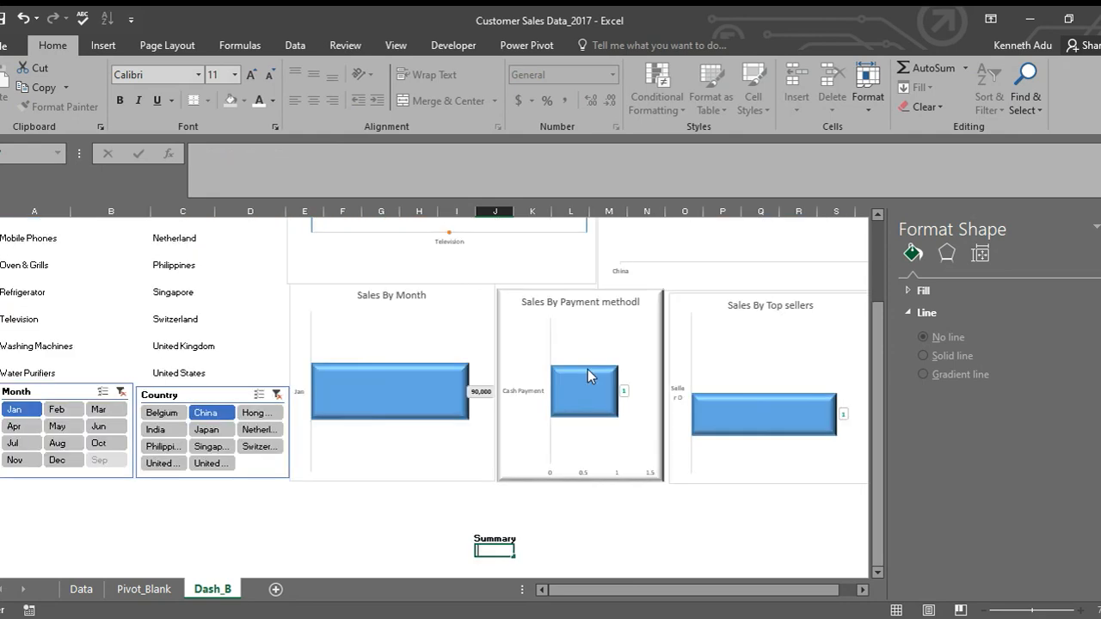
scroll(745, 471, down, 1)
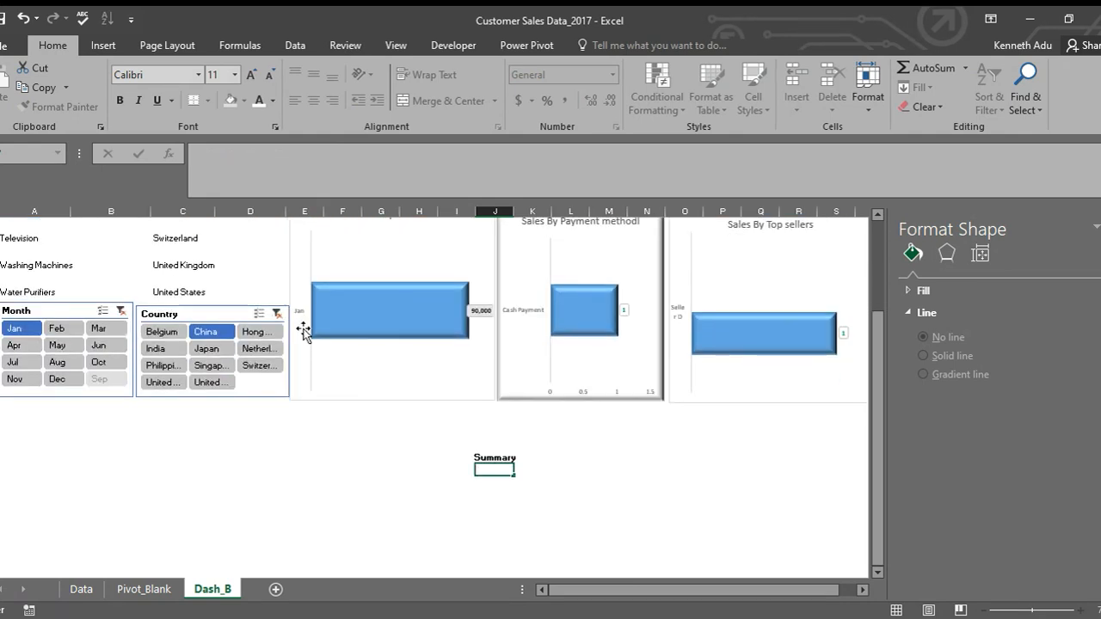
click(276, 314)
click(123, 313)
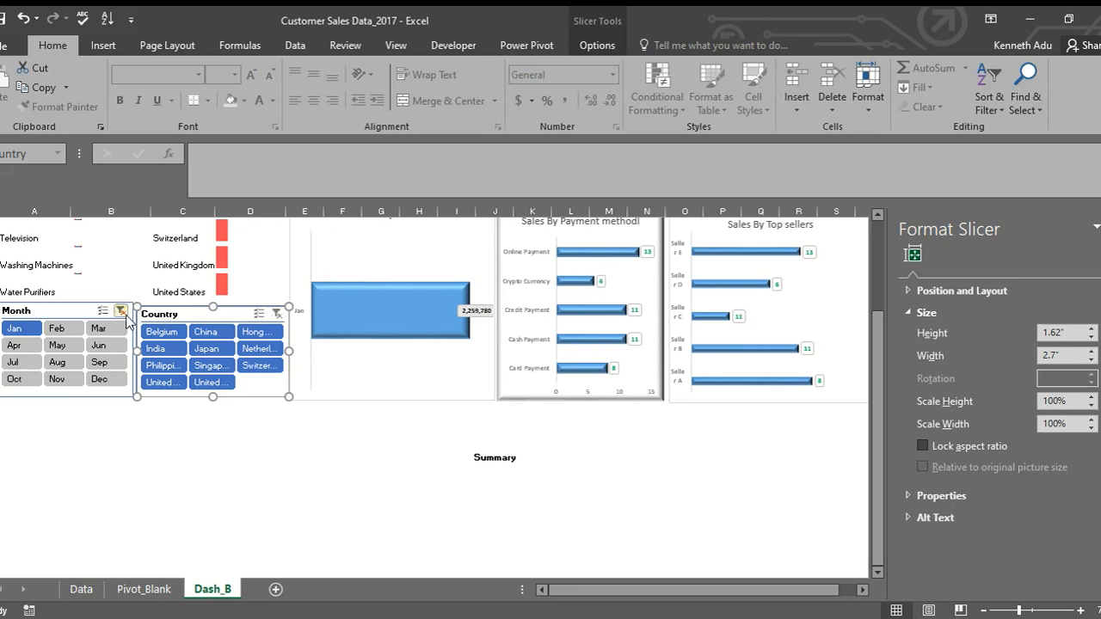
click(558, 446)
Step: Close the Format Shape pane to give the dashboard charts more room
scroll(703, 467, up, 3)
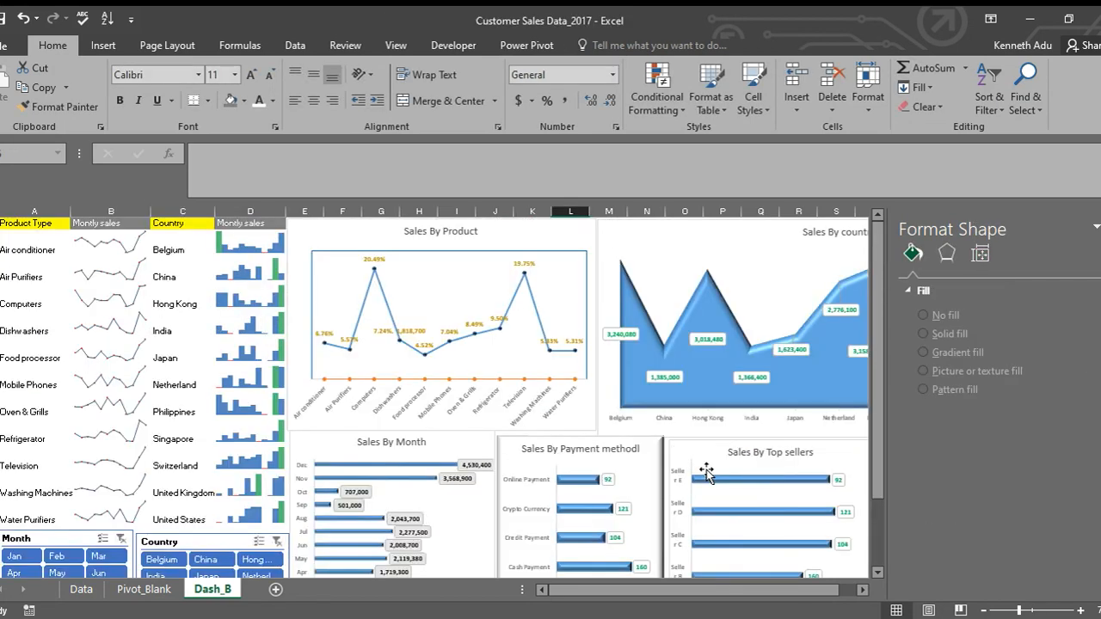
scroll(707, 472, down, 1)
click(862, 589)
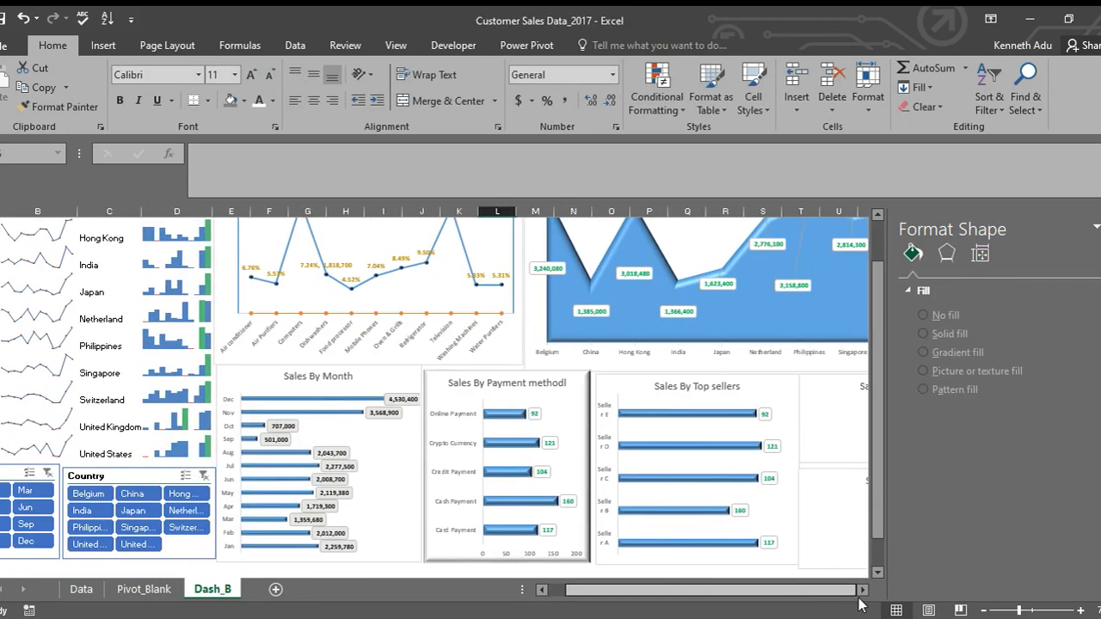
scroll(845, 449, up, 1)
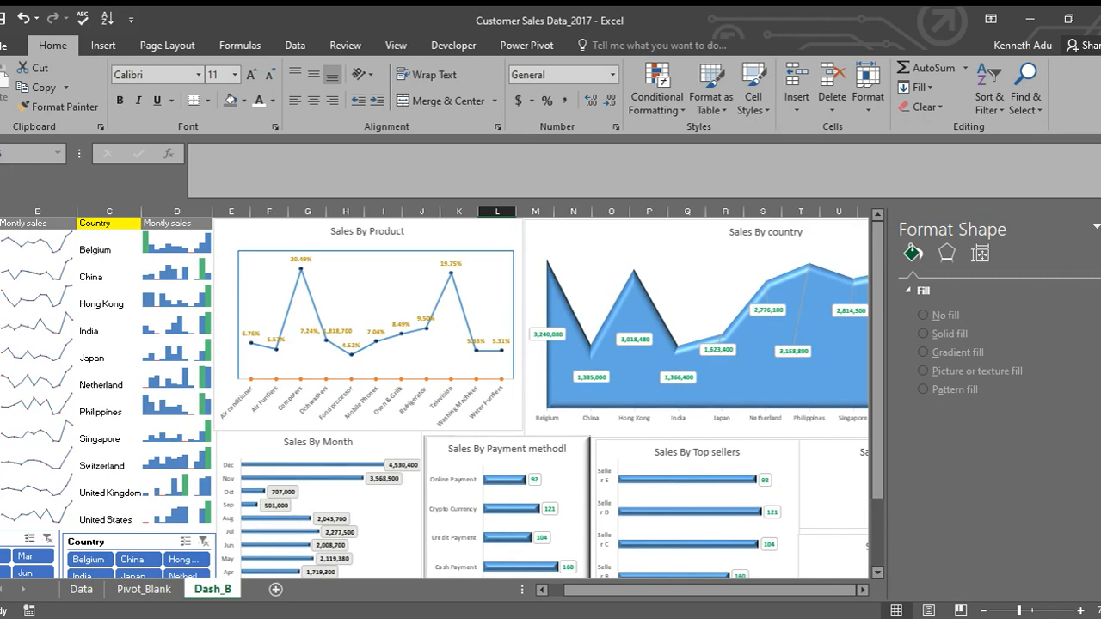
click(1100, 228)
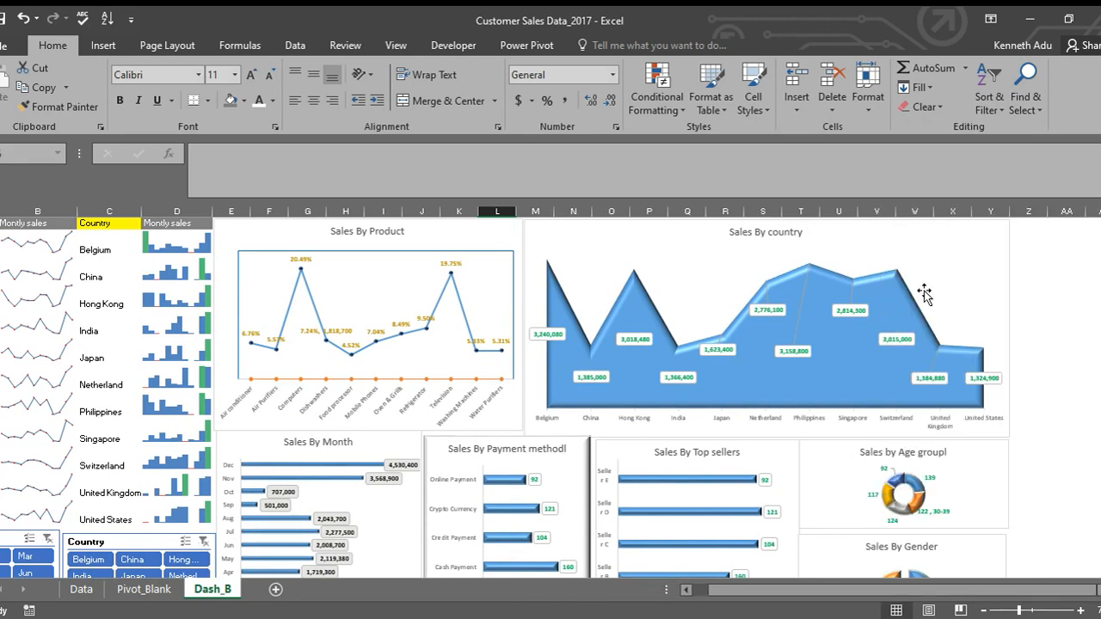
Step: Review the unfiltered Top sellers, Age group, country and Product charts on the widened dashboard
scroll(1000, 352, down, 4)
click(765, 284)
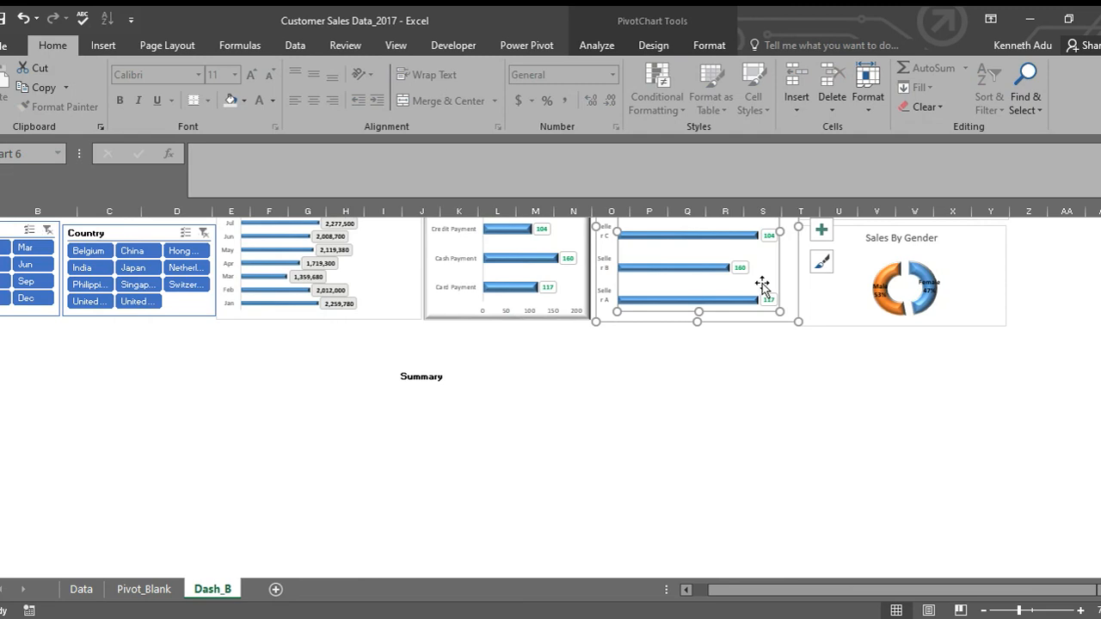
scroll(896, 413, up, 3)
click(989, 422)
scroll(985, 343, up, 1)
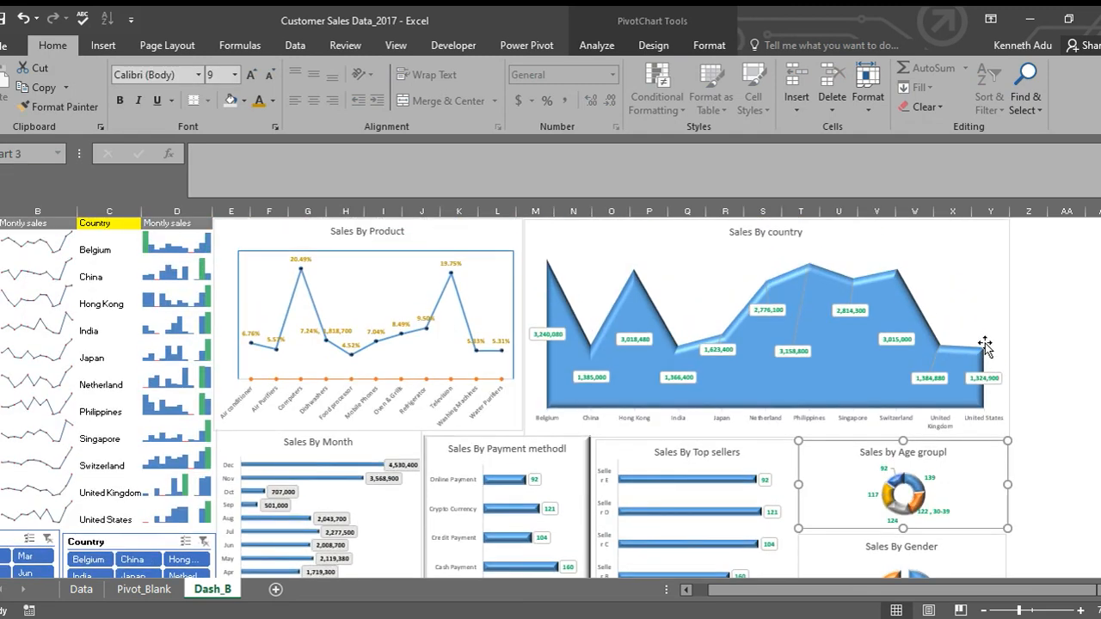
click(984, 344)
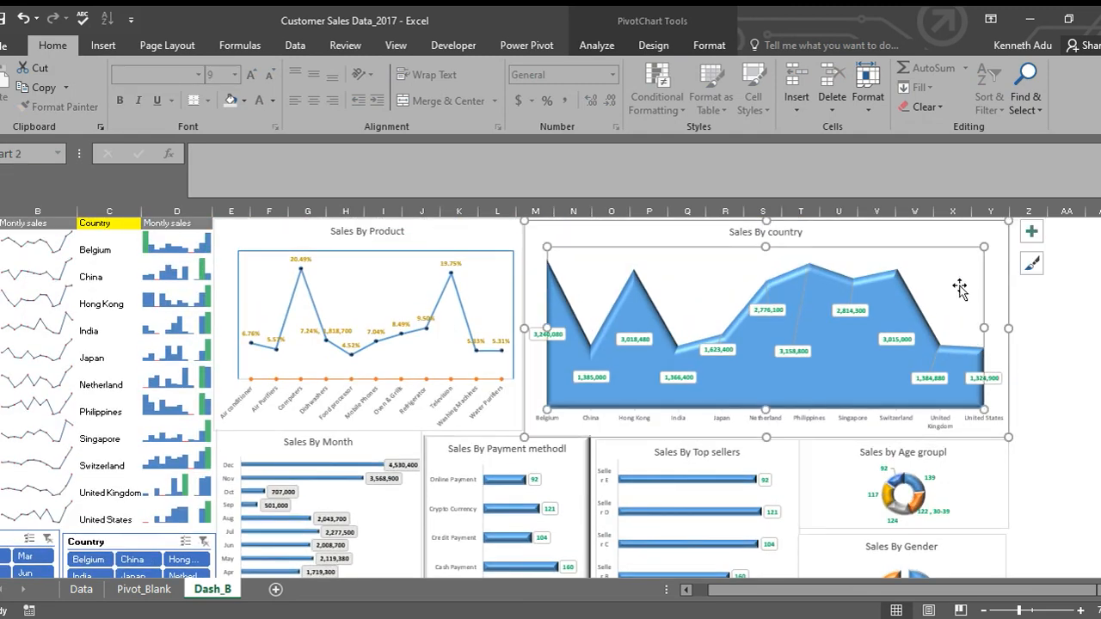
click(111, 301)
drag(727, 590, 712, 590)
click(69, 298)
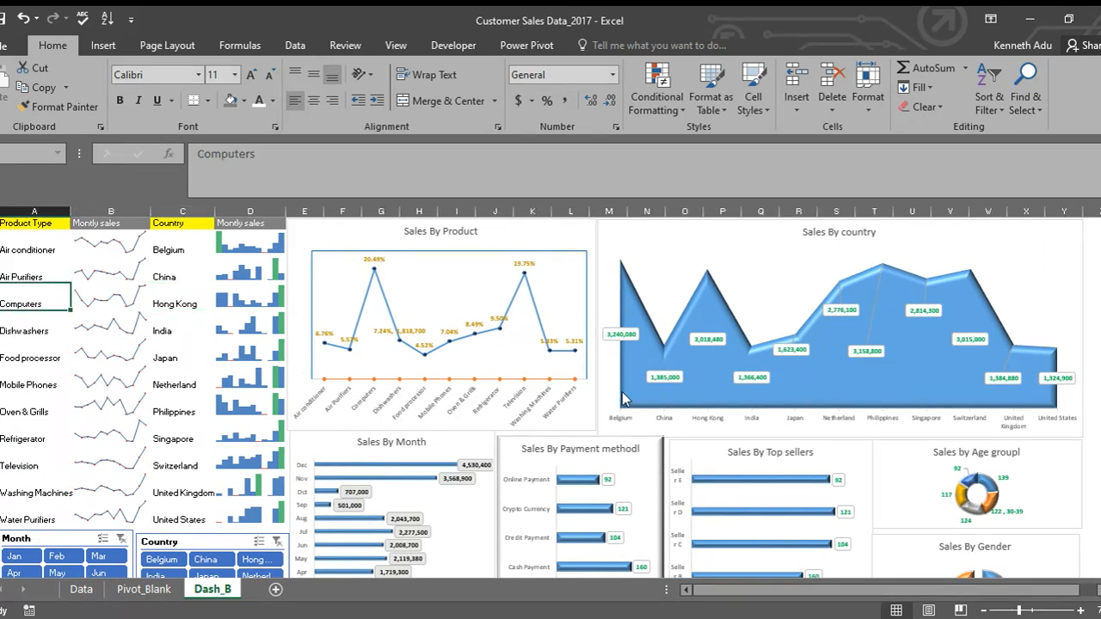
click(676, 295)
click(427, 284)
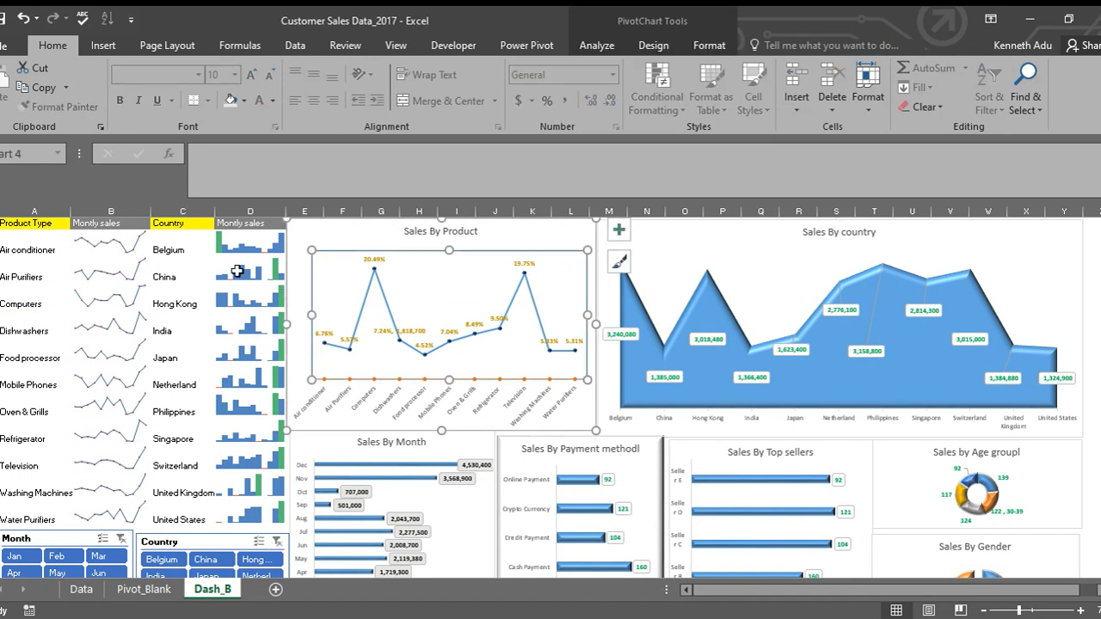
Step: Examine the product and country sparklines together with the payment method, top sellers, gender, age group, country and product charts
click(182, 279)
click(63, 272)
scroll(84, 331, down, 1)
click(43, 368)
scroll(142, 412, down, 1)
scroll(144, 412, down, 1)
click(528, 361)
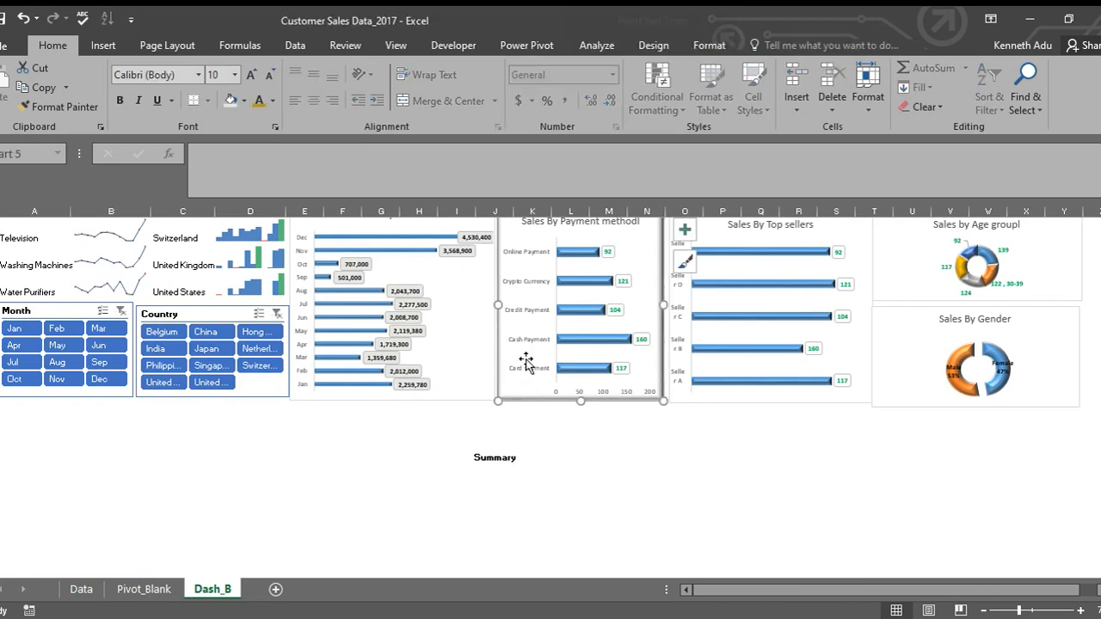
click(774, 353)
click(852, 341)
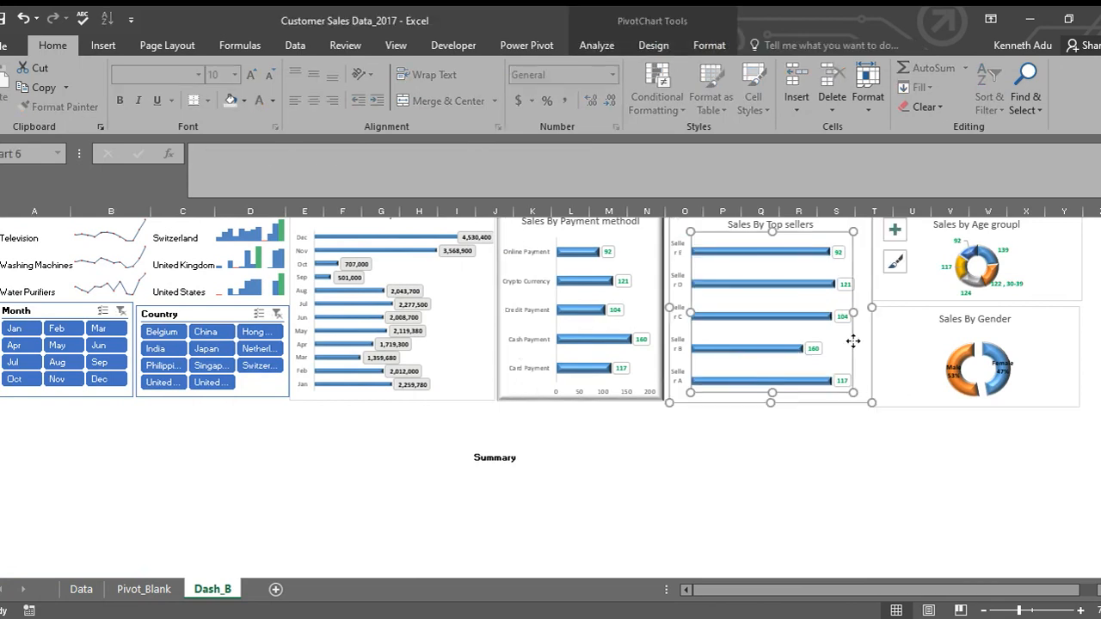
click(928, 361)
click(903, 283)
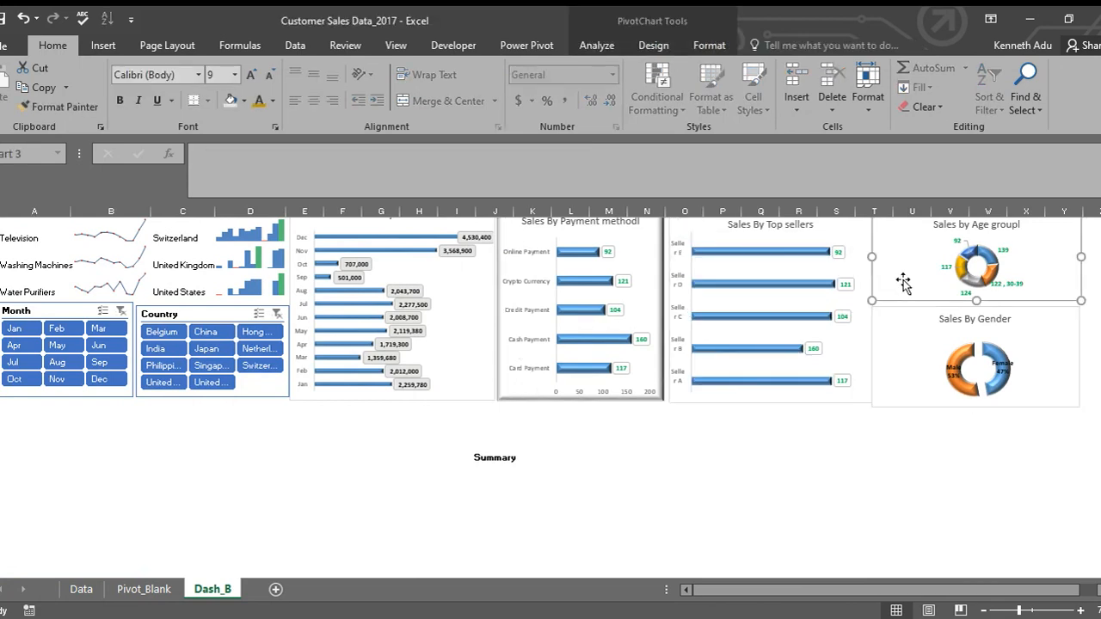
scroll(902, 284, up, 3)
click(903, 280)
click(633, 268)
click(497, 241)
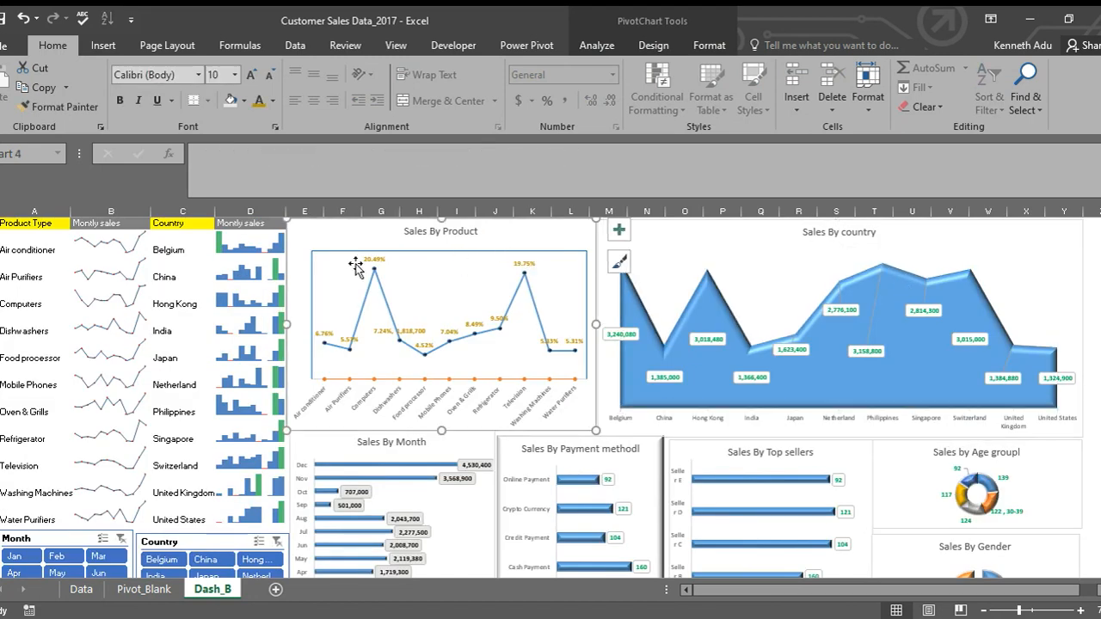
click(242, 261)
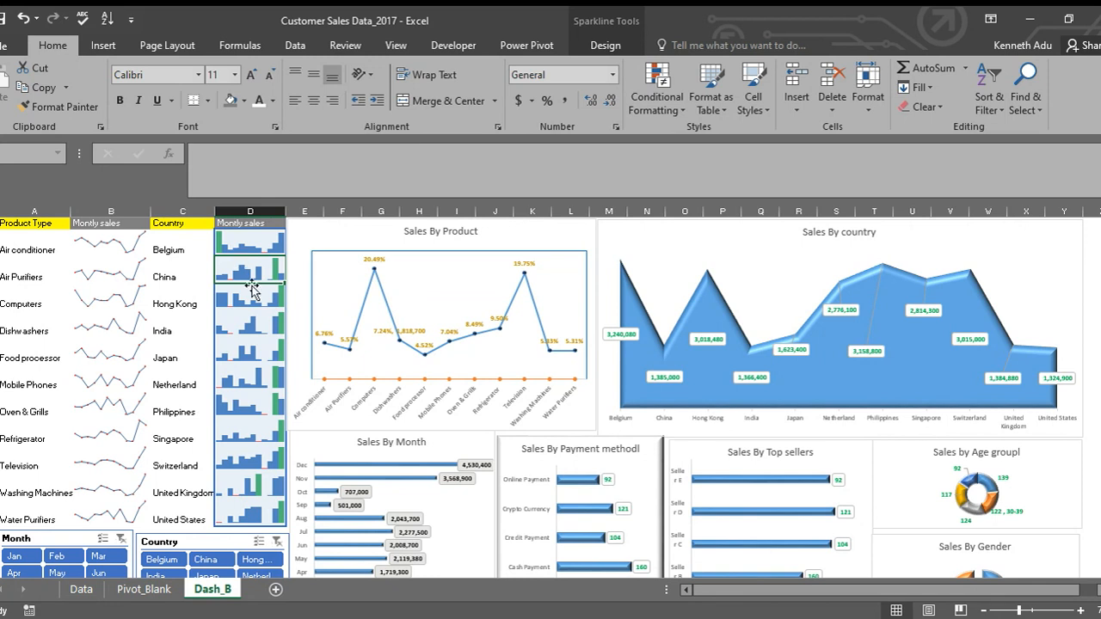
Step: Filter the dashboard to Japan in the Country slicer and Jan in the Month slicer
scroll(295, 334, down, 2)
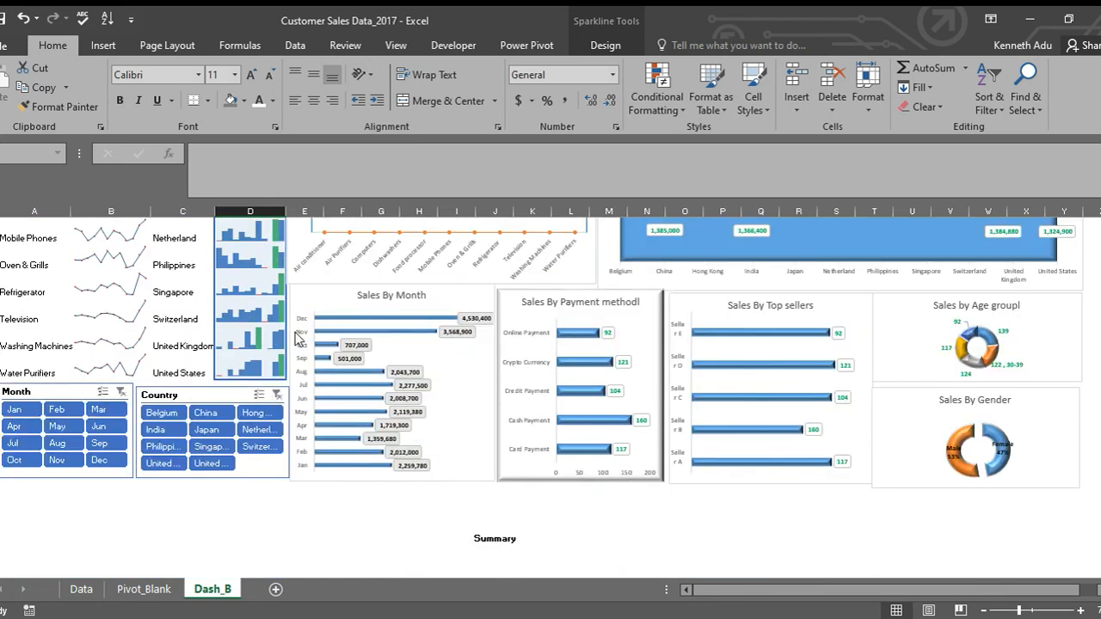
click(210, 430)
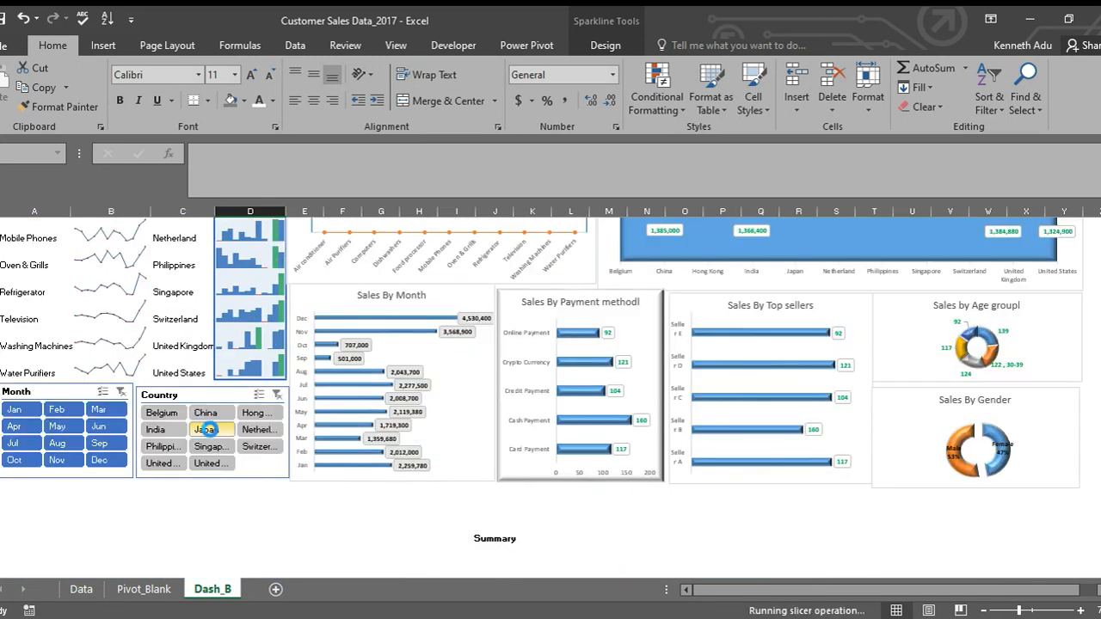
click(109, 423)
click(37, 411)
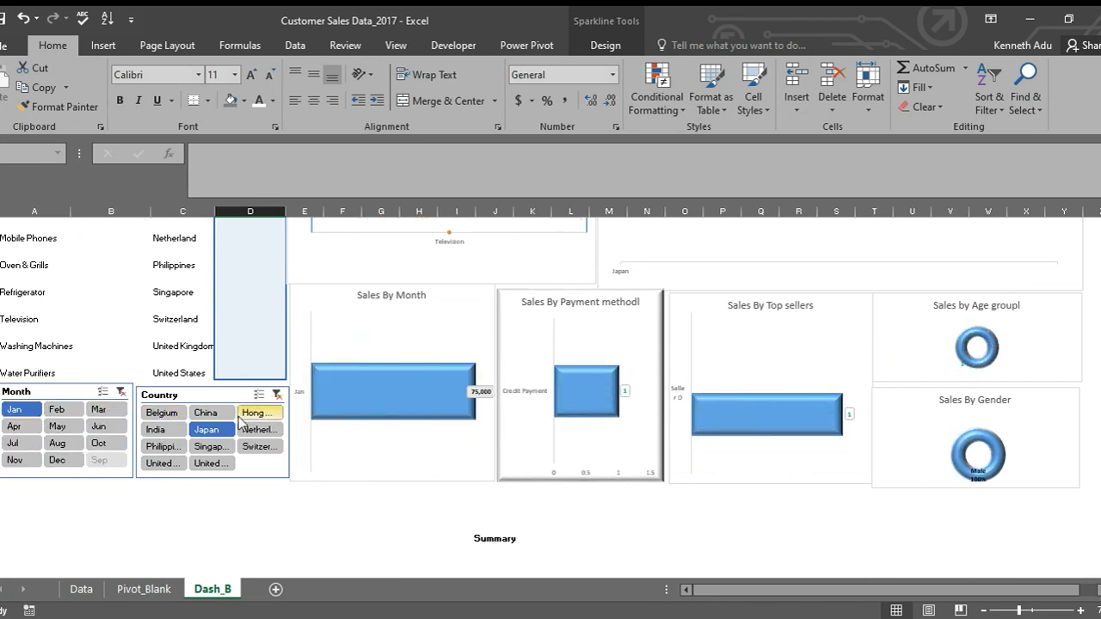
Step: Step the Country slicer from Hong Kong through Netherland, Singapore and China to India for January, checking how the charts respond
click(258, 413)
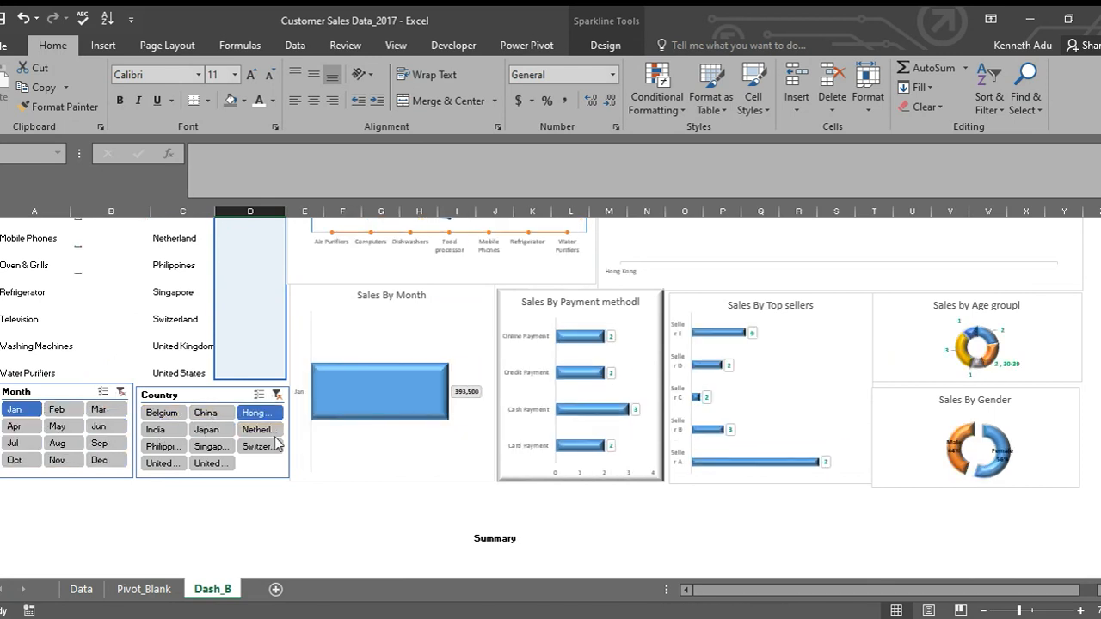
click(258, 430)
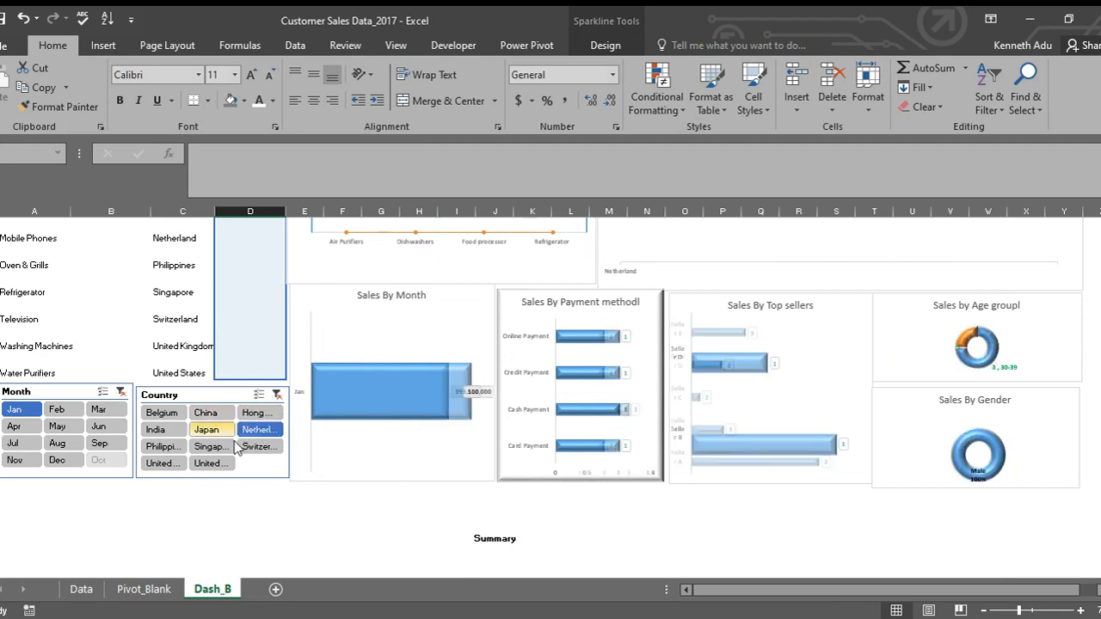
click(211, 447)
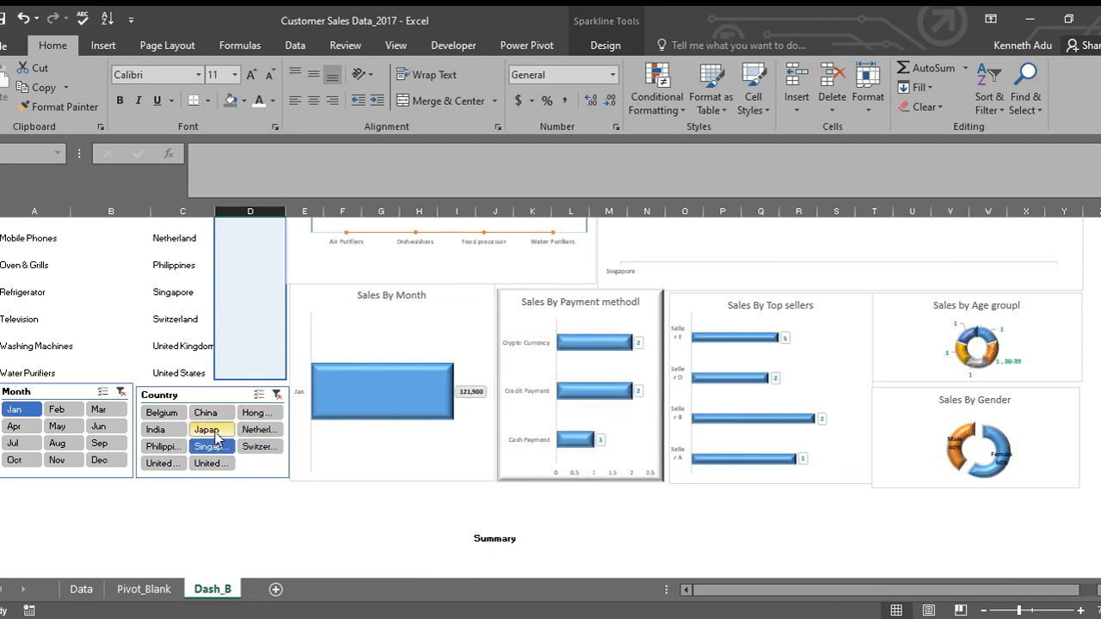
click(215, 431)
click(222, 413)
click(164, 416)
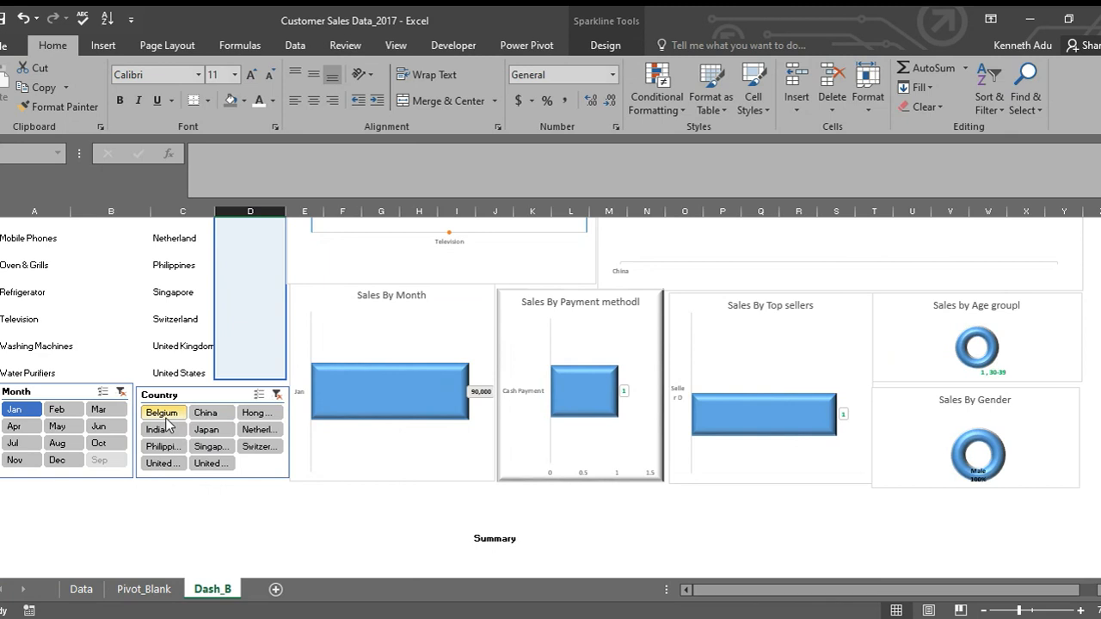
click(164, 430)
scroll(364, 409, up, 2)
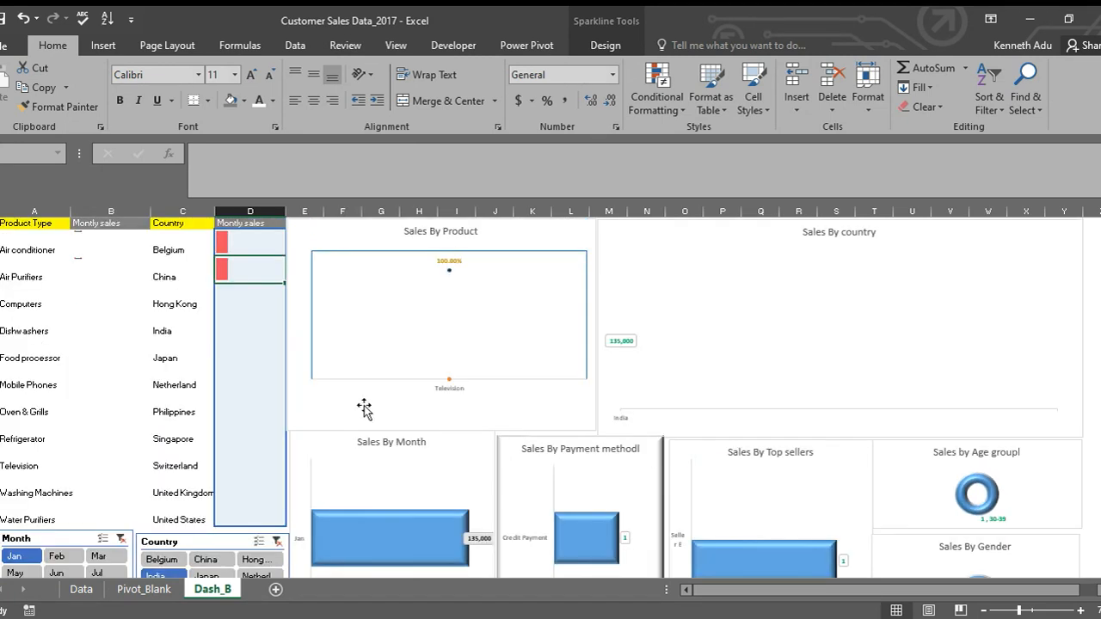
scroll(155, 507, down, 2)
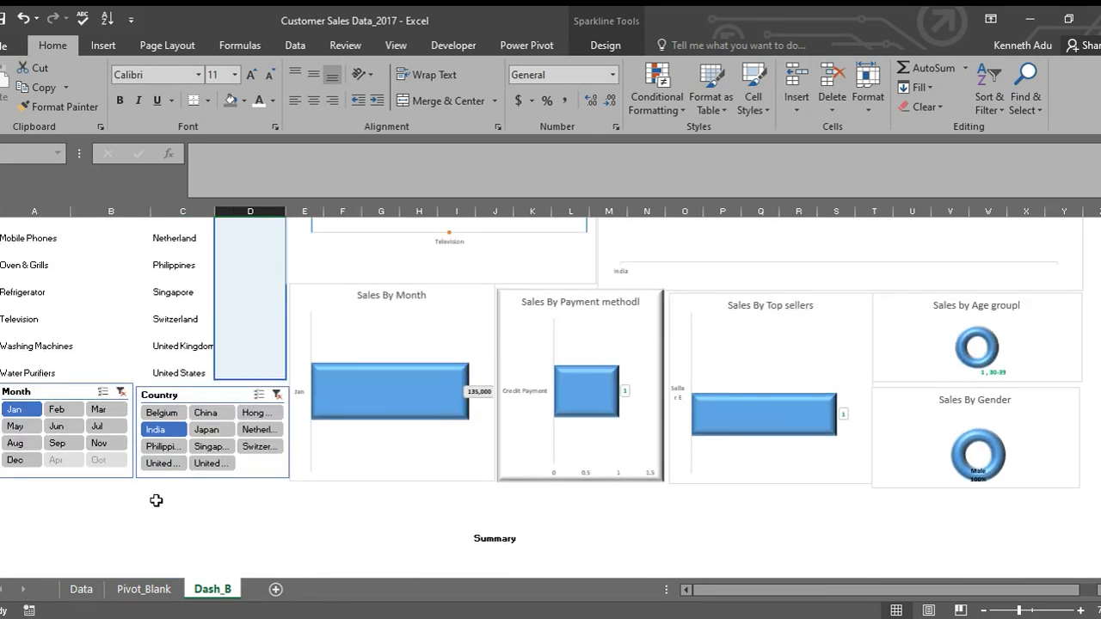
Step: Step the Month slicer through Jun, May and Feb to Mar while India remains the selected country
click(62, 427)
click(26, 427)
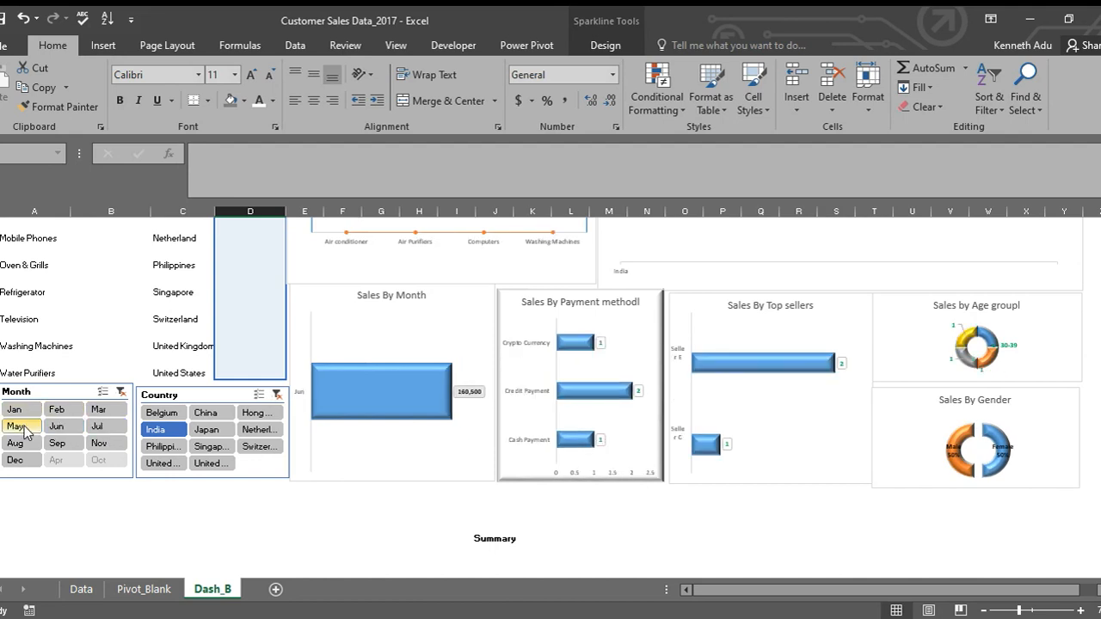
click(56, 409)
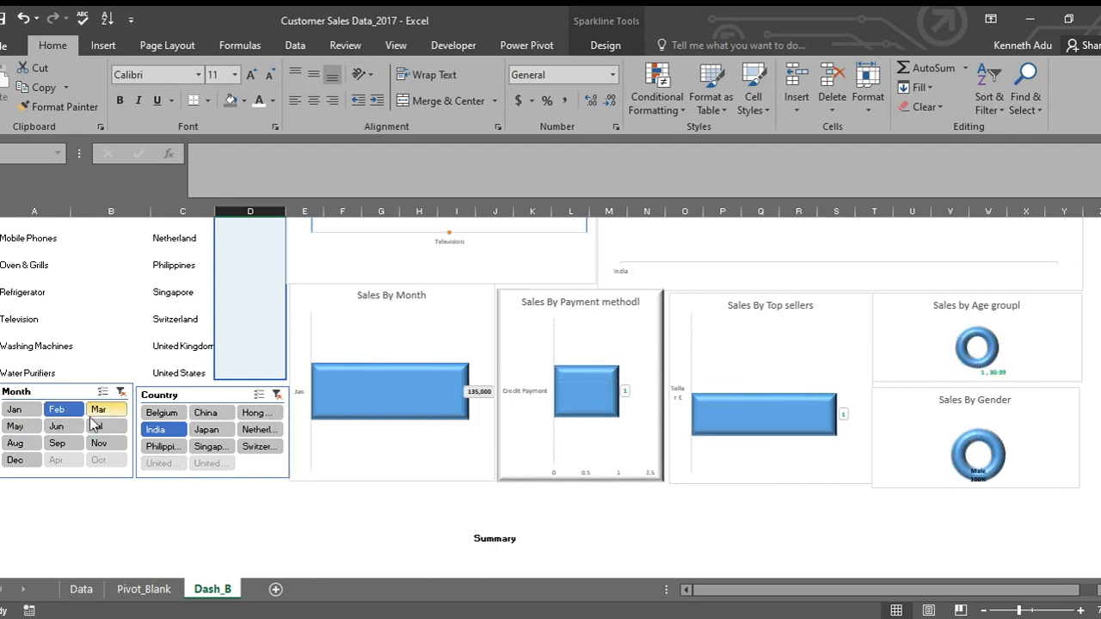
click(99, 409)
Step: Step the Country slicer through the March sales of each country from Belgium to the United States, ending on India, and view the charts
click(162, 413)
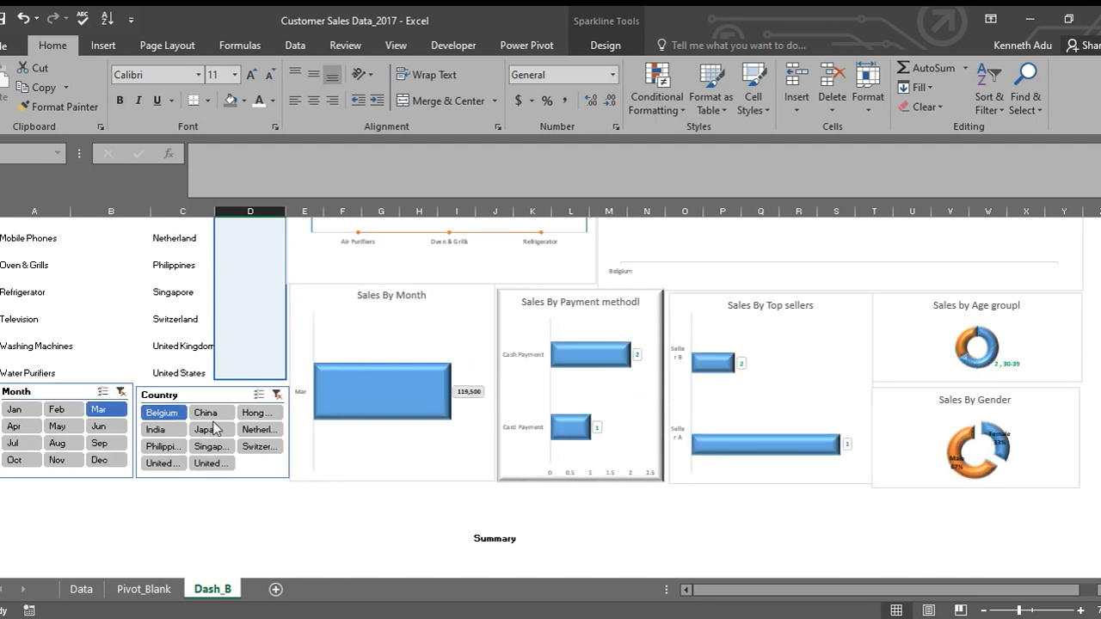
click(205, 413)
click(259, 413)
click(259, 429)
click(259, 447)
click(209, 446)
click(213, 464)
click(163, 463)
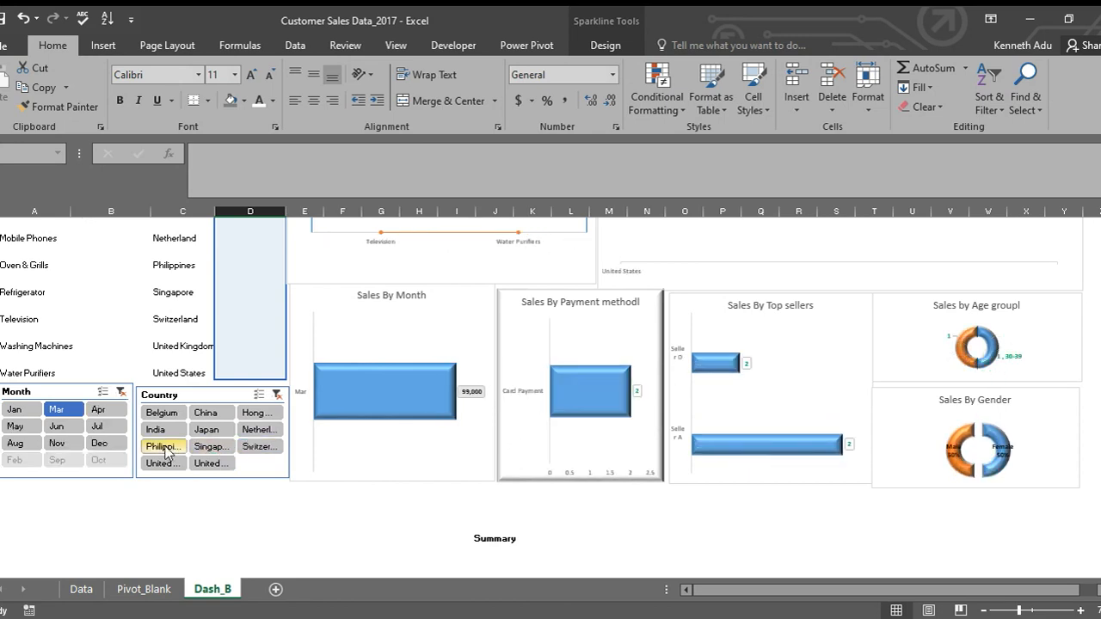
click(163, 447)
click(164, 429)
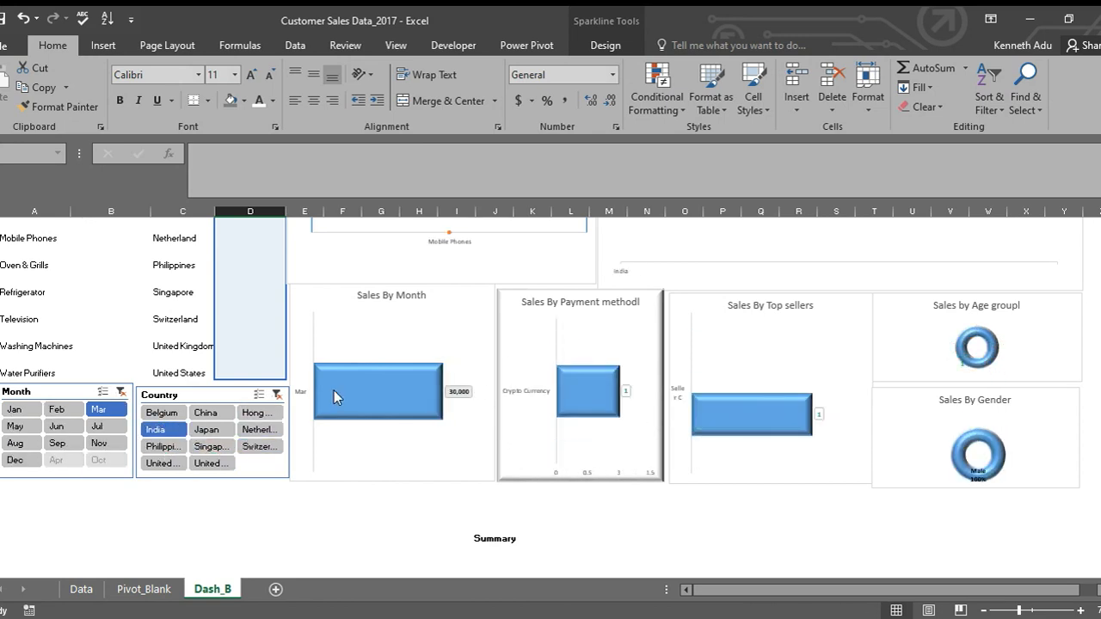
scroll(351, 365, up, 2)
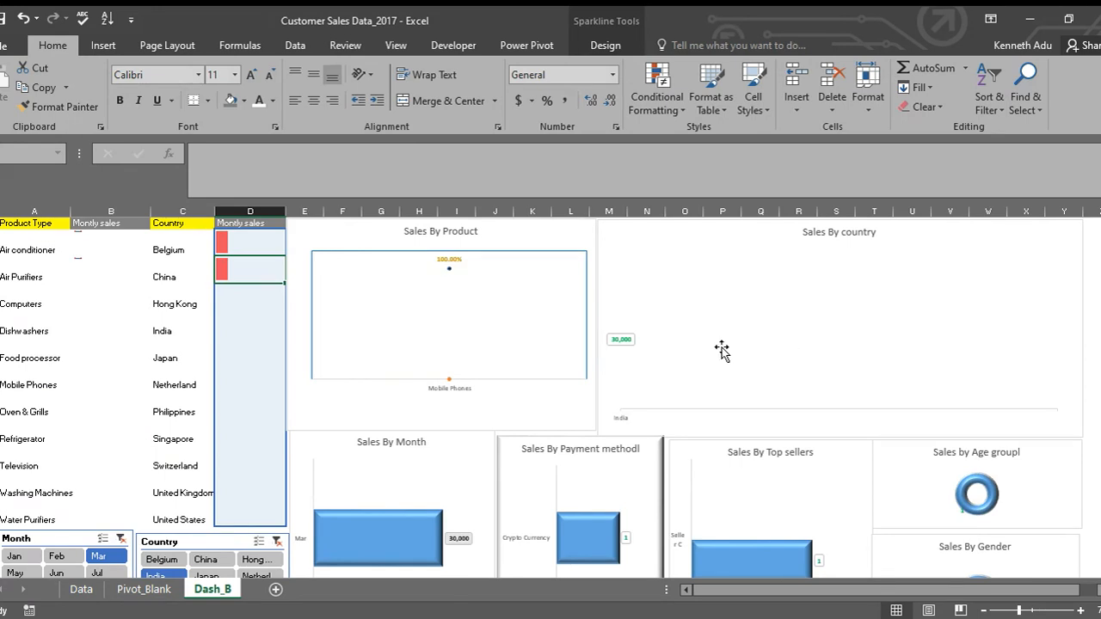
Step: Examine the Sales By Product and Sales By country charts for India's March sales, comparing them with the charts below
click(535, 234)
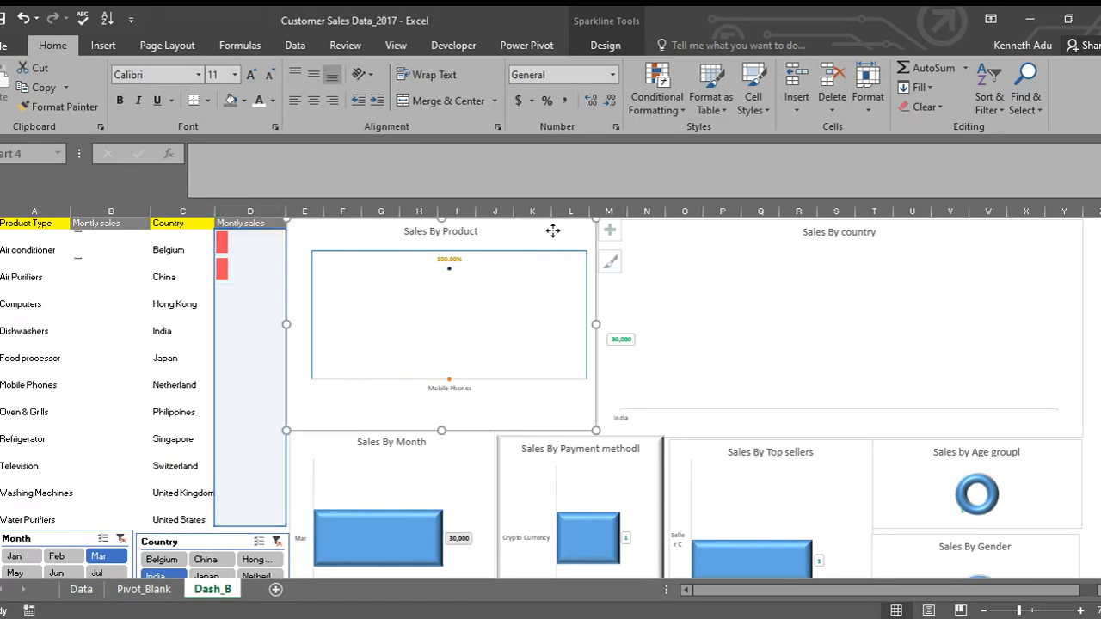
click(657, 267)
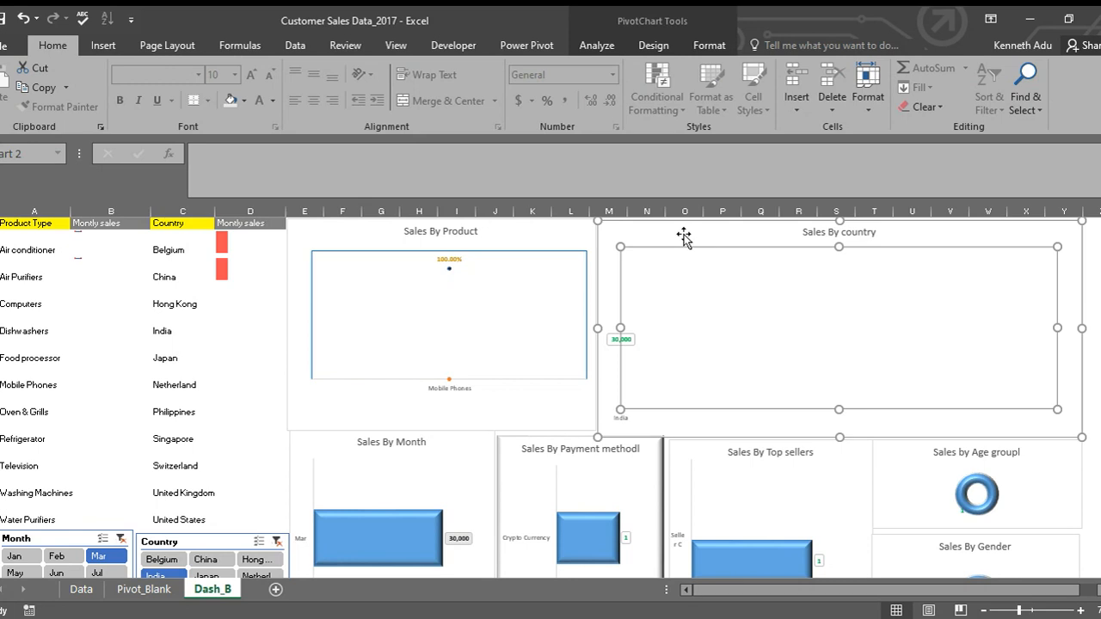
click(684, 239)
click(520, 242)
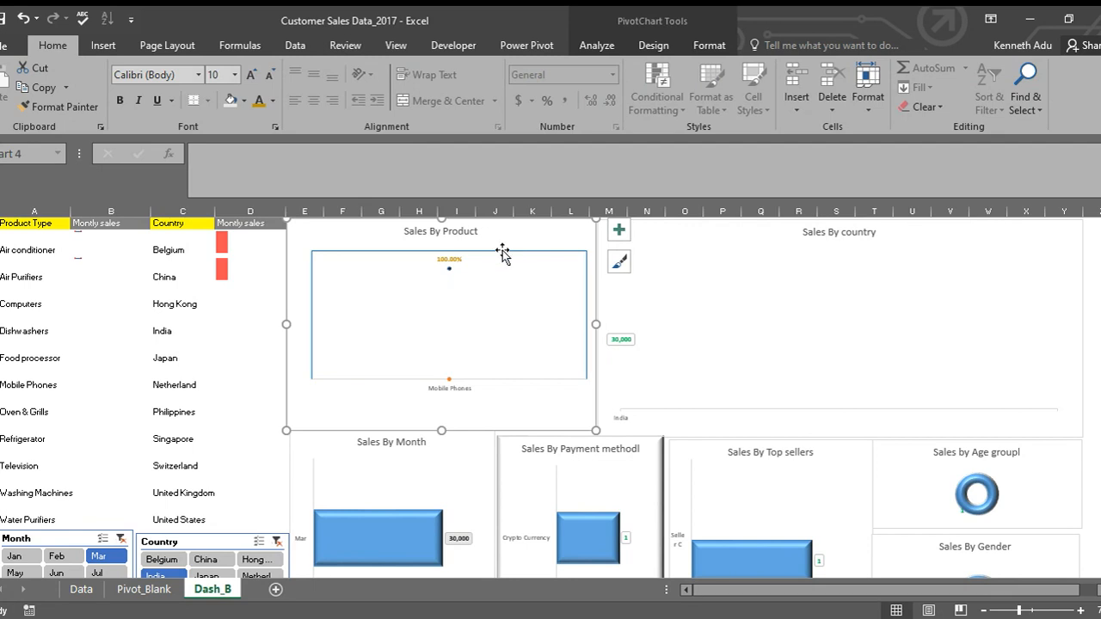
click(685, 234)
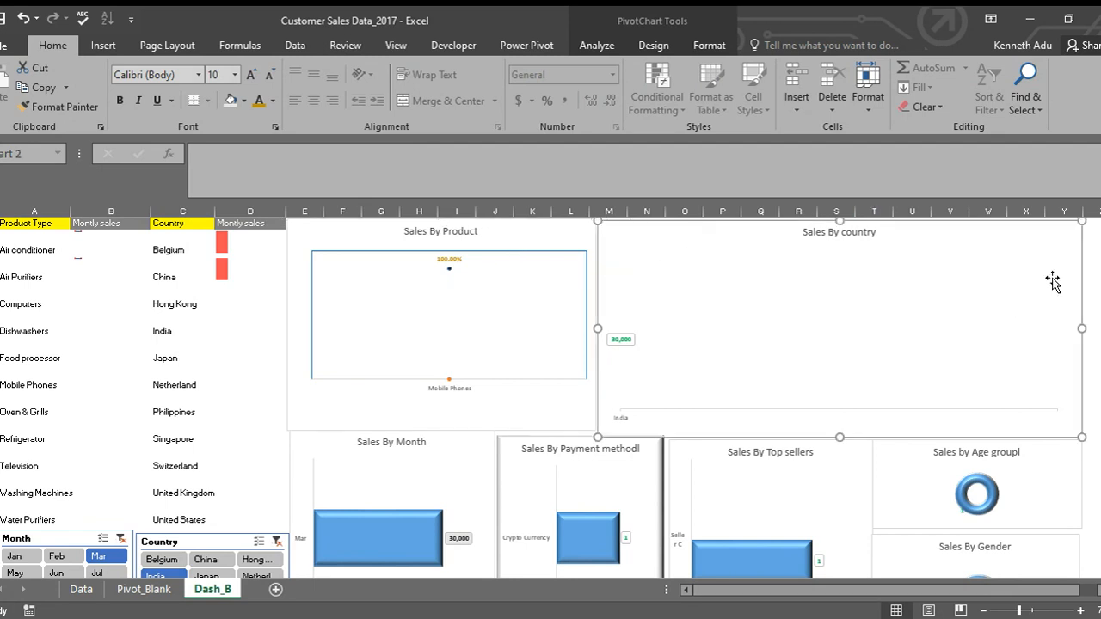
click(523, 229)
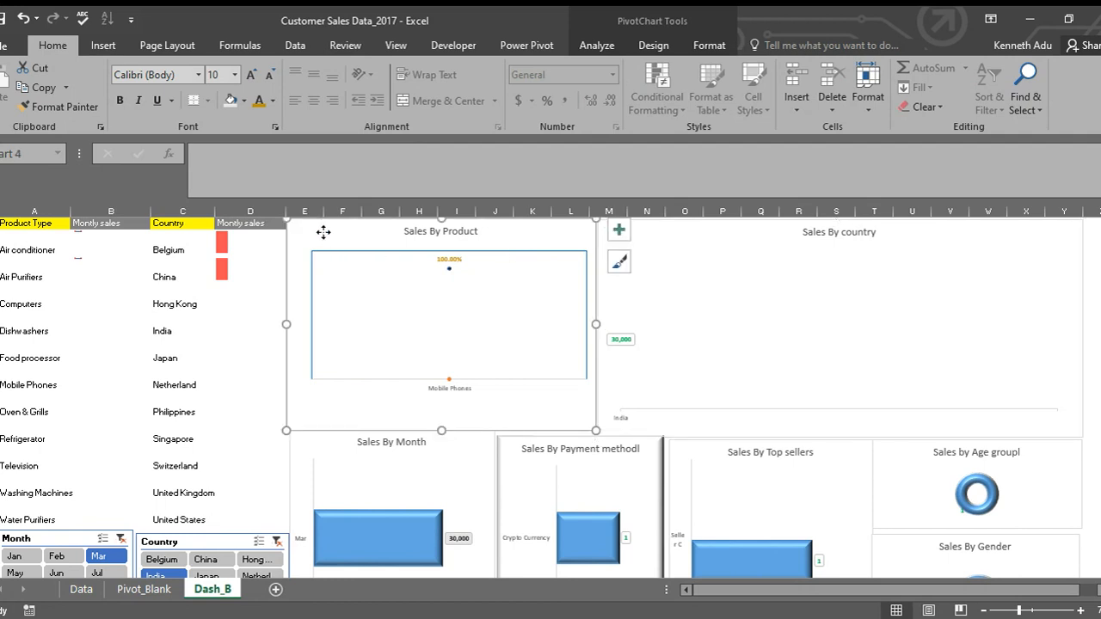
click(679, 251)
click(704, 231)
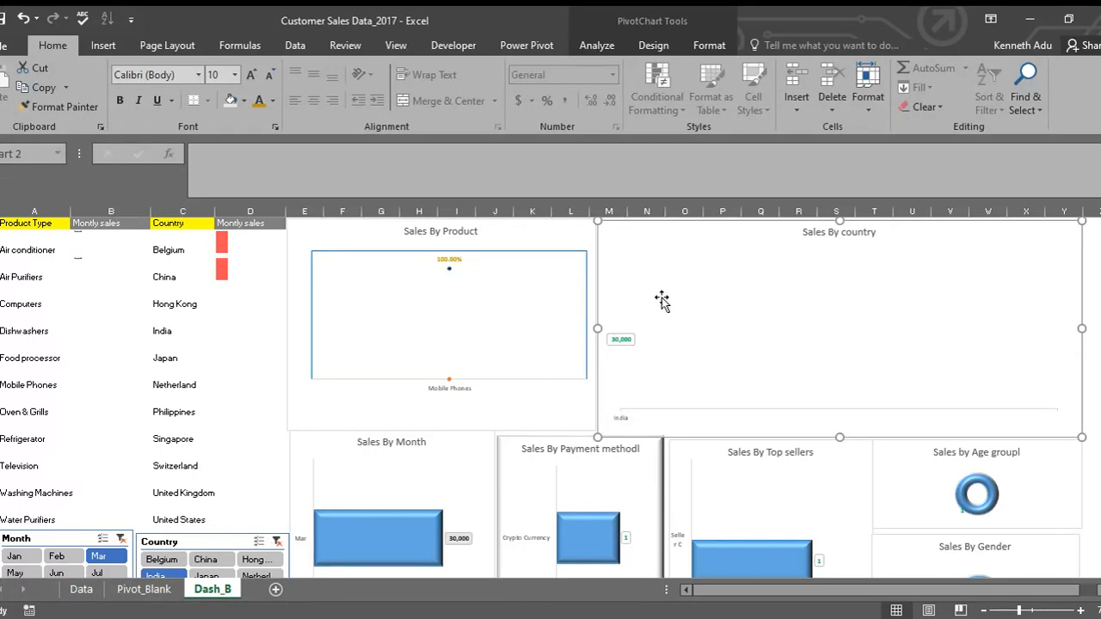
click(301, 392)
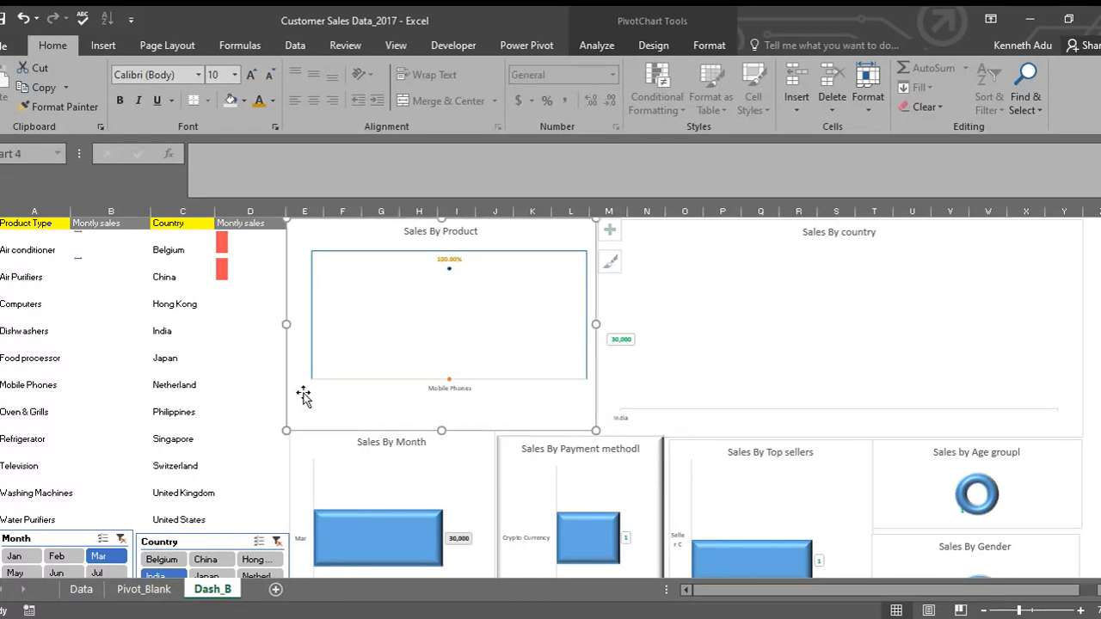
click(634, 384)
click(561, 414)
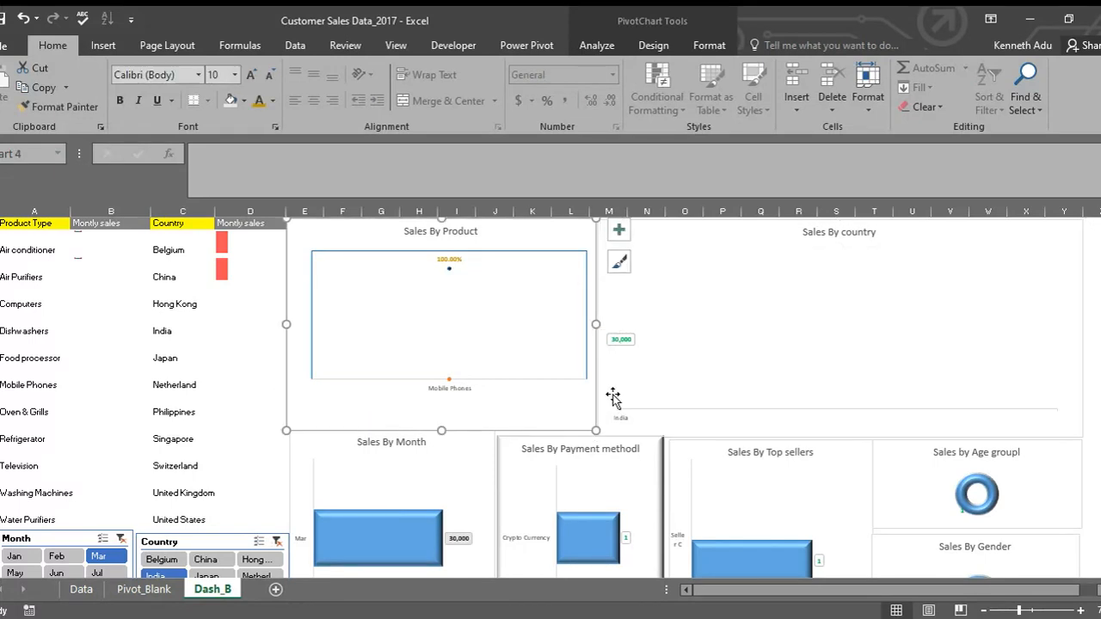
scroll(708, 369, down, 4)
scroll(815, 332, up, 4)
click(718, 380)
Step: Filter the March sales to China and review the product and country charts
scroll(669, 376, down, 2)
click(162, 413)
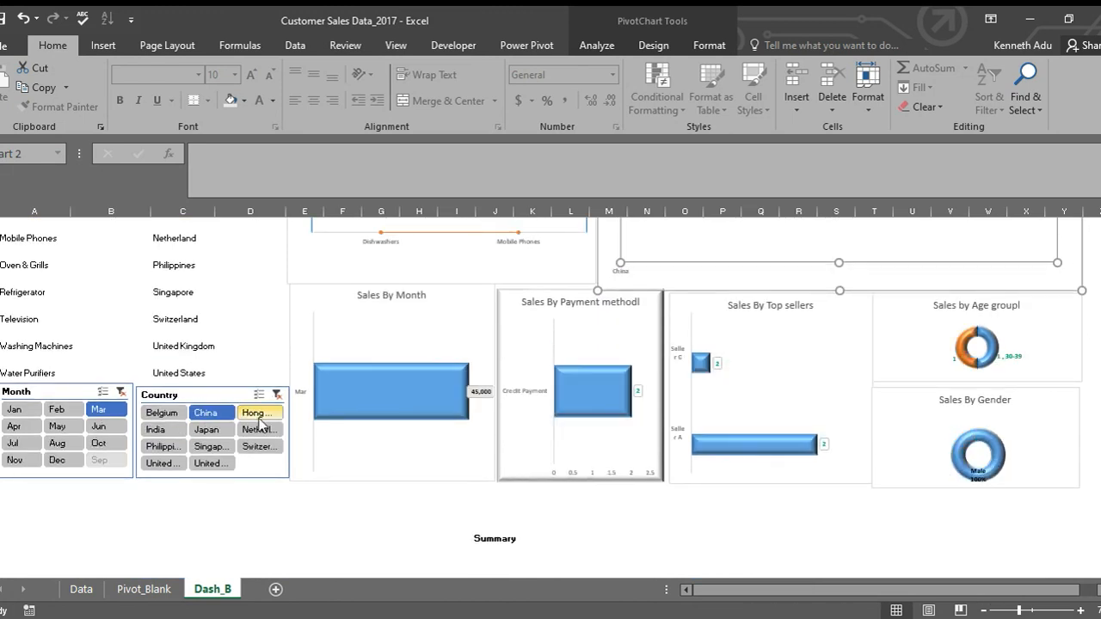
scroll(604, 381, up, 2)
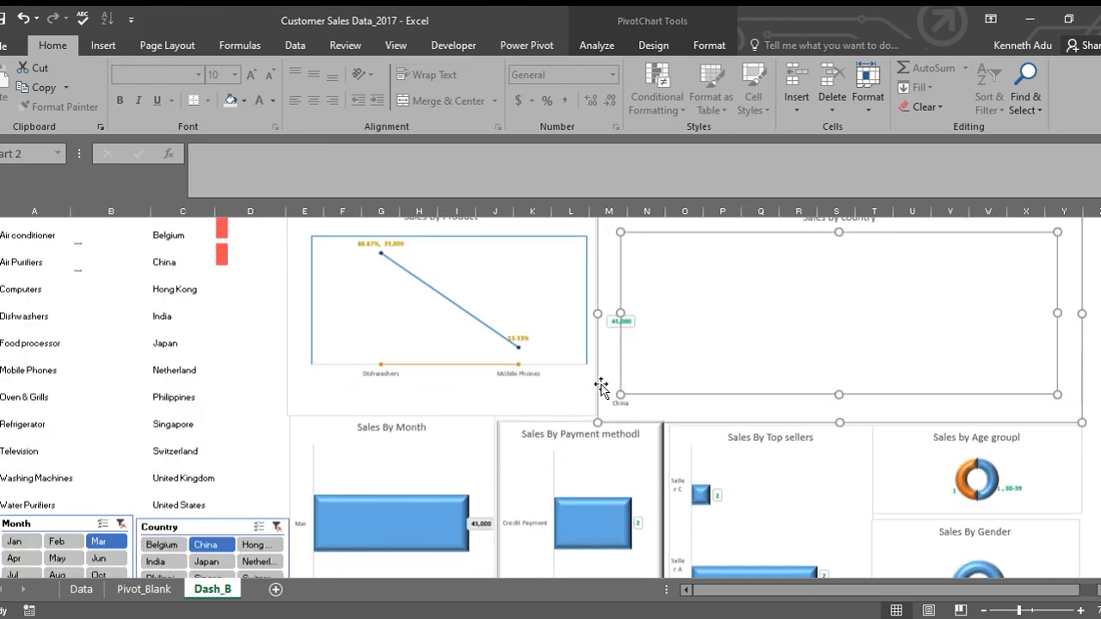
scroll(600, 387, down, 2)
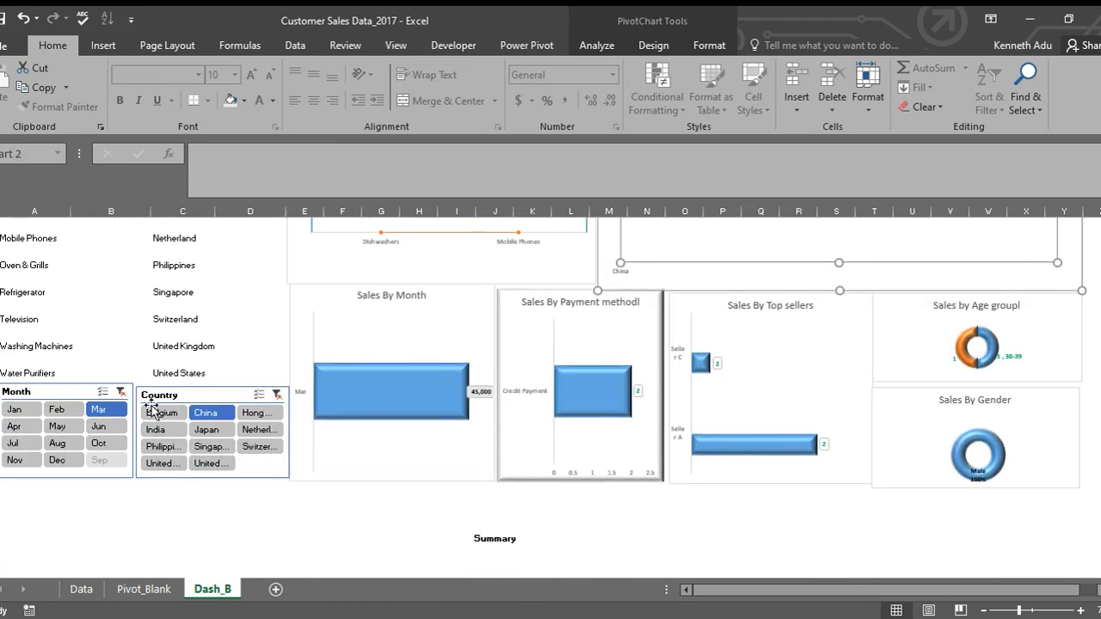
Step: Step the Country slicer through India, Japan, Netherland and Switzerland to Singapore for March
click(166, 430)
click(206, 429)
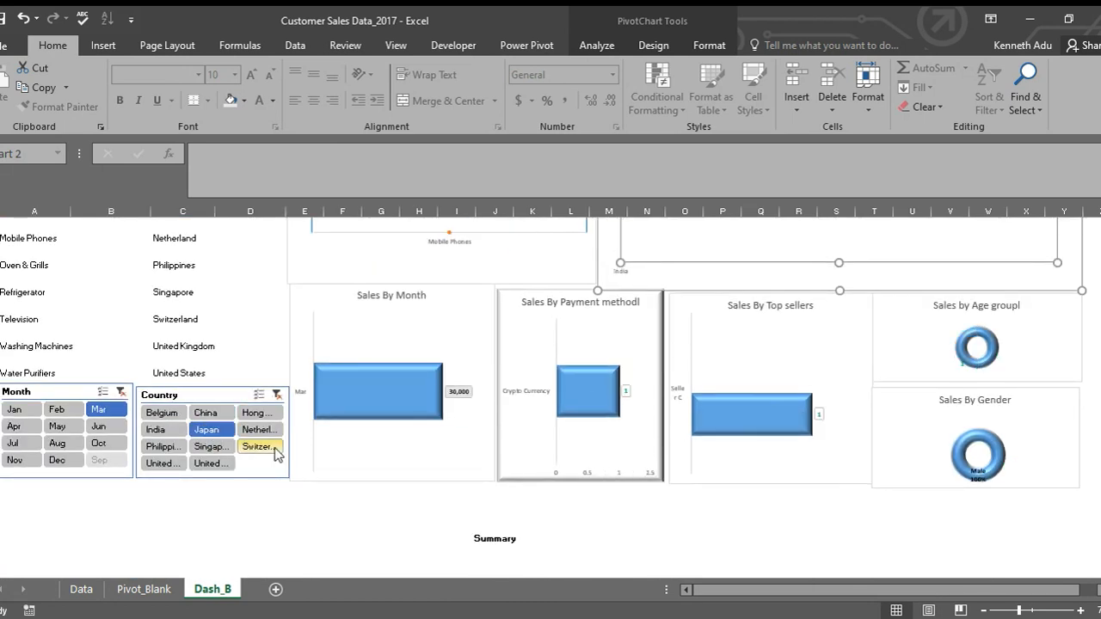
click(261, 445)
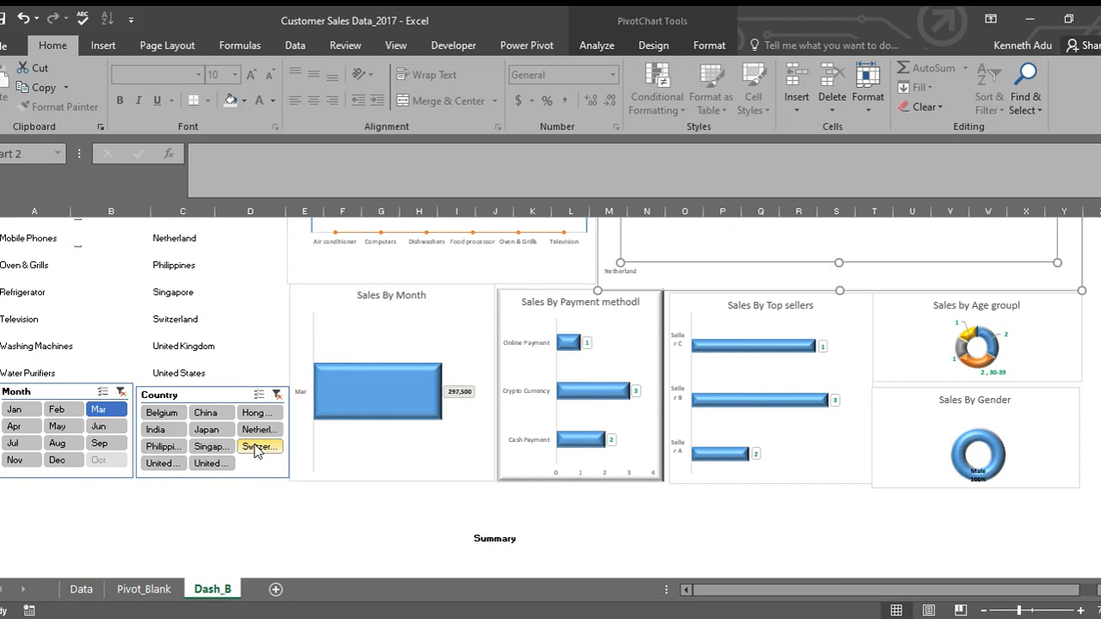
click(210, 446)
Step: Filter Singapore's sales to May and then Jul, and view the product chart and sparklines
click(57, 425)
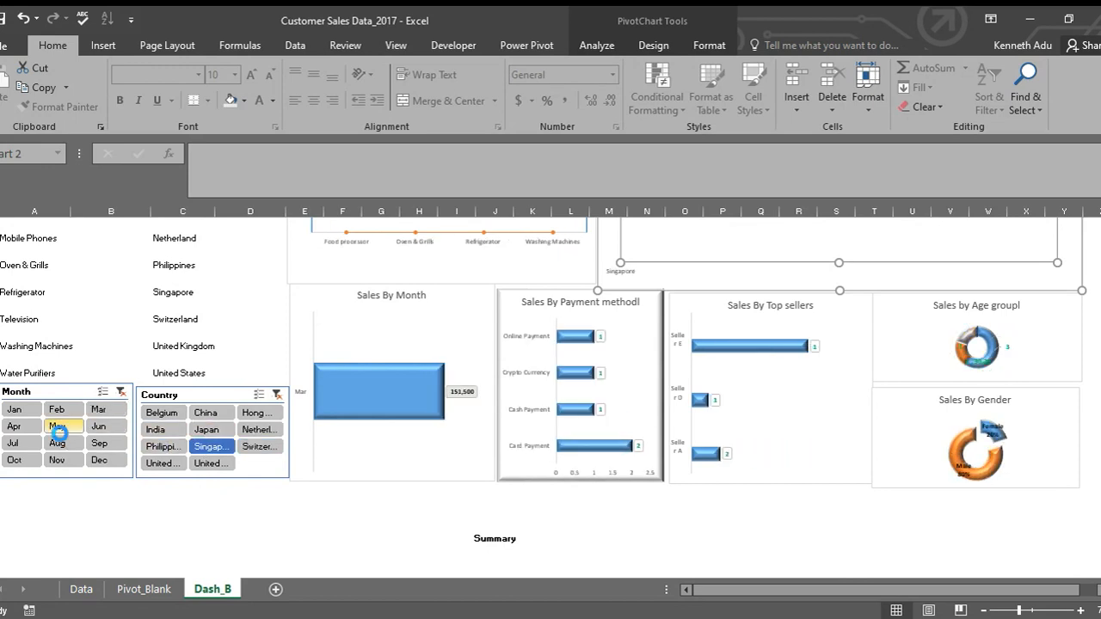
click(19, 440)
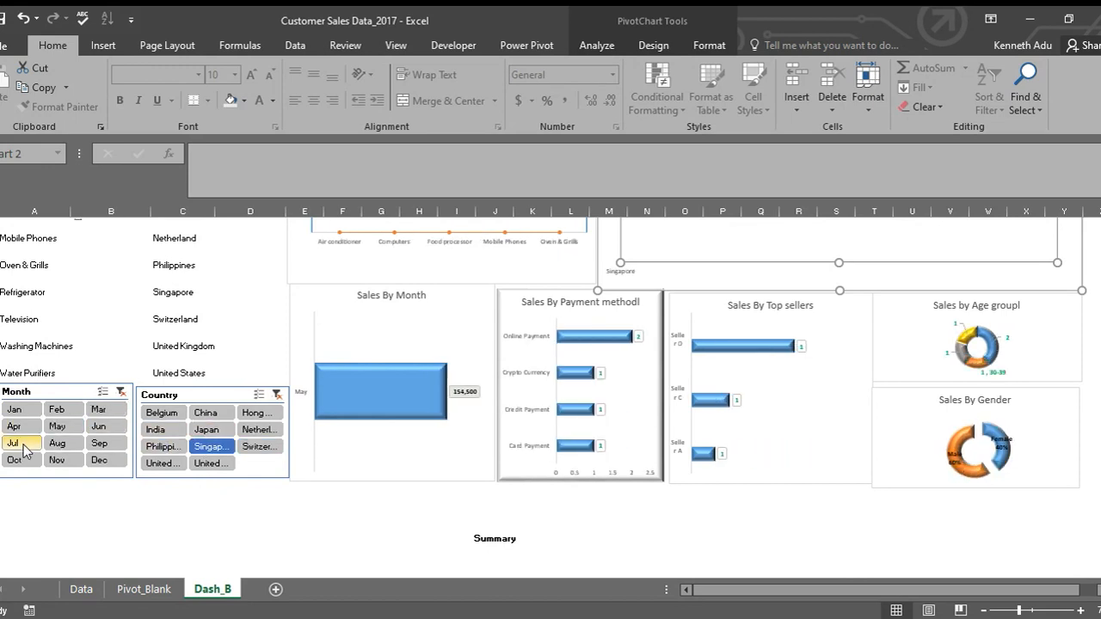
scroll(26, 434, up, 2)
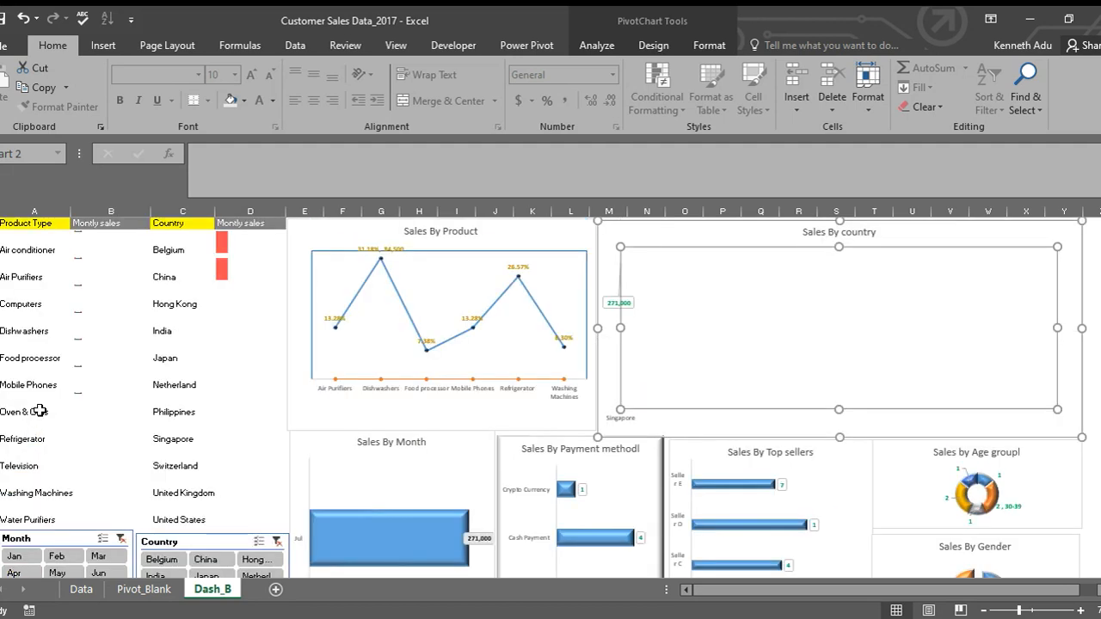
click(140, 303)
Step: Clear the filters of the Country and Month slicers and switch to the Pivot_Blank sheet
scroll(157, 535, down, 3)
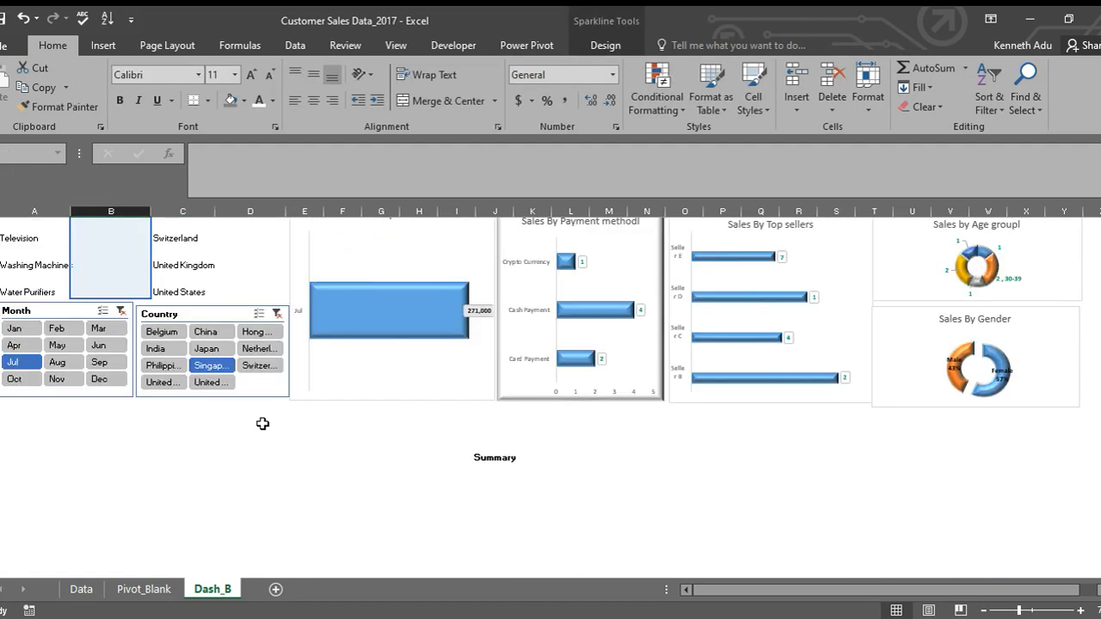
click(277, 313)
click(123, 314)
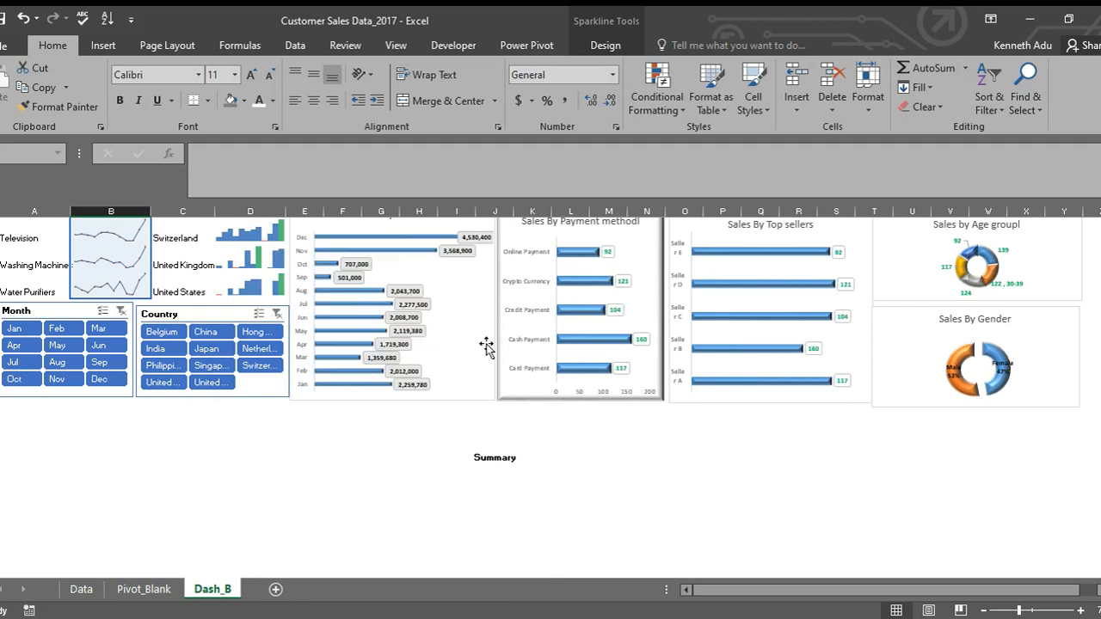
scroll(484, 344, up, 3)
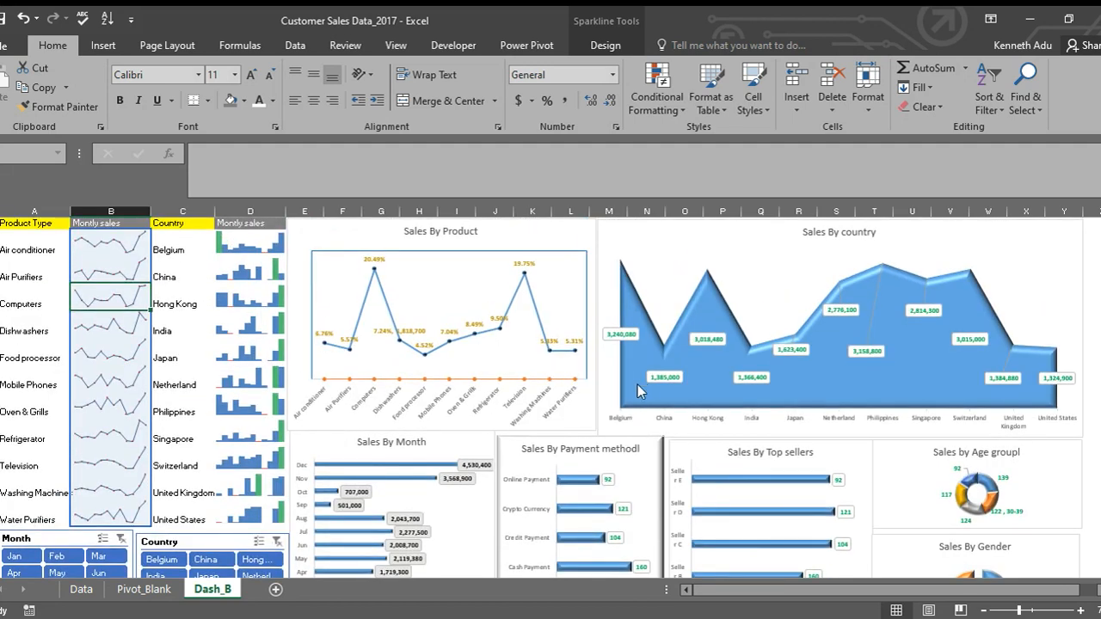
click(143, 589)
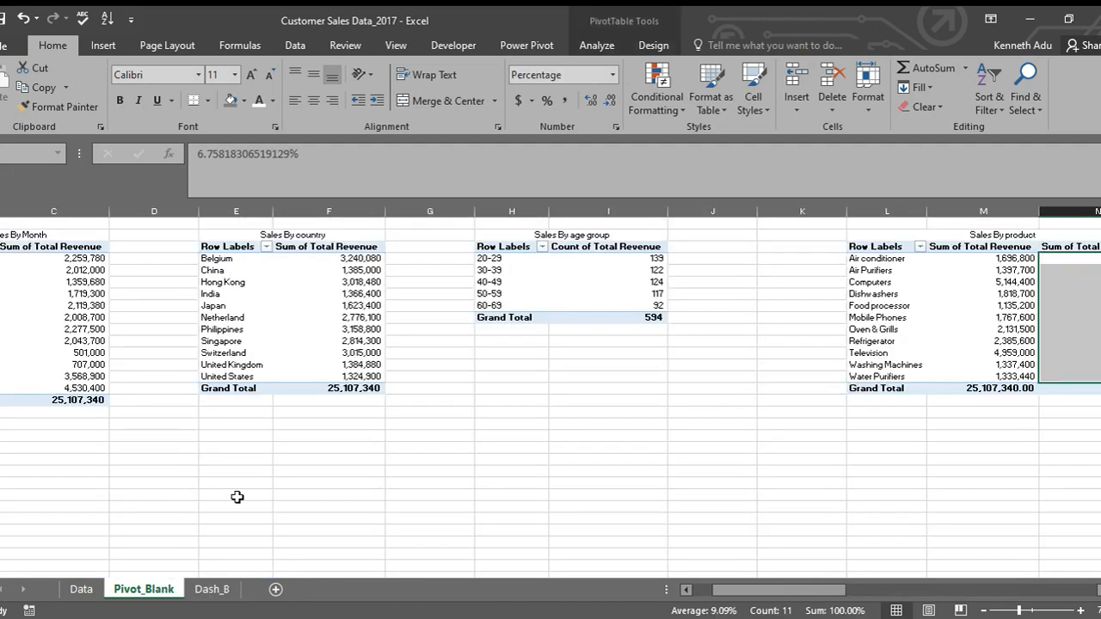
Step: Switch back to the Dash_B sheet and look over the Sales By Product and Sales By country charts
click(215, 590)
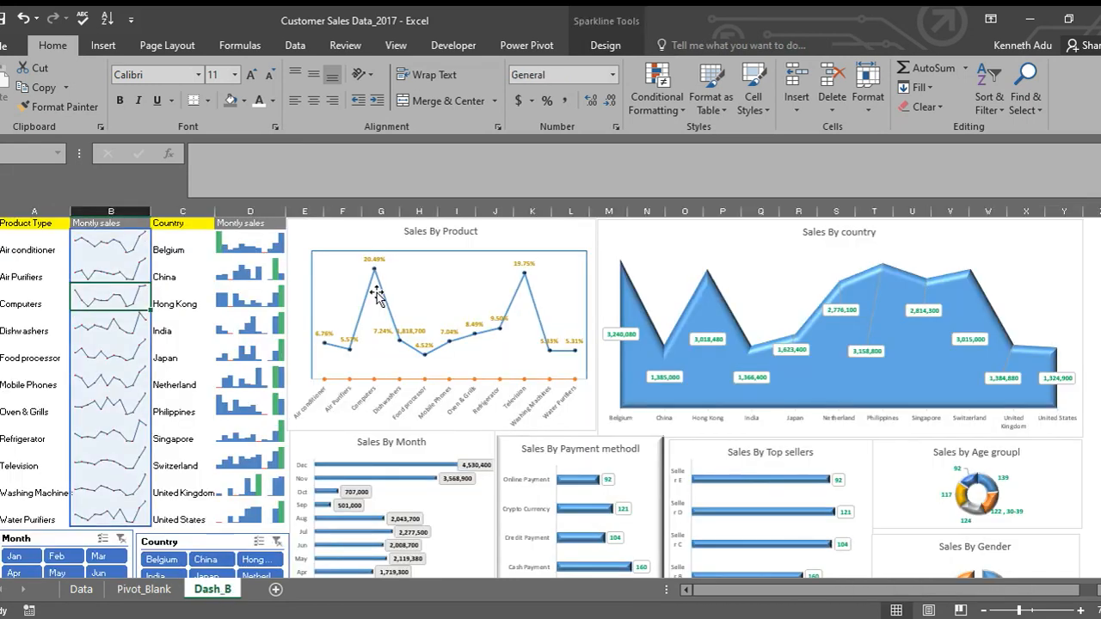
click(352, 282)
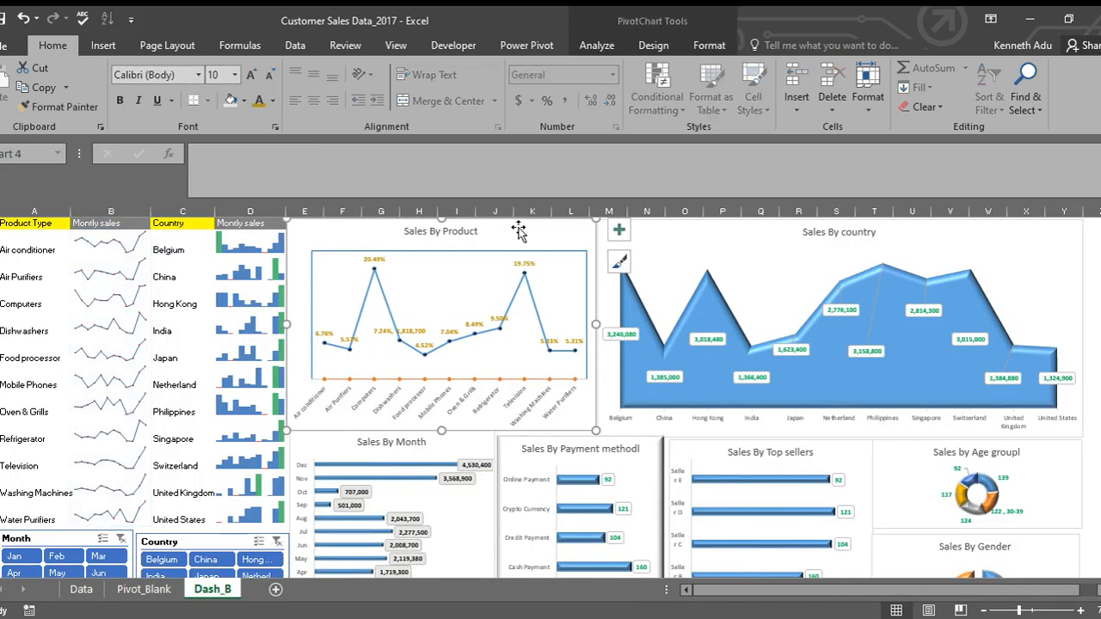
click(669, 235)
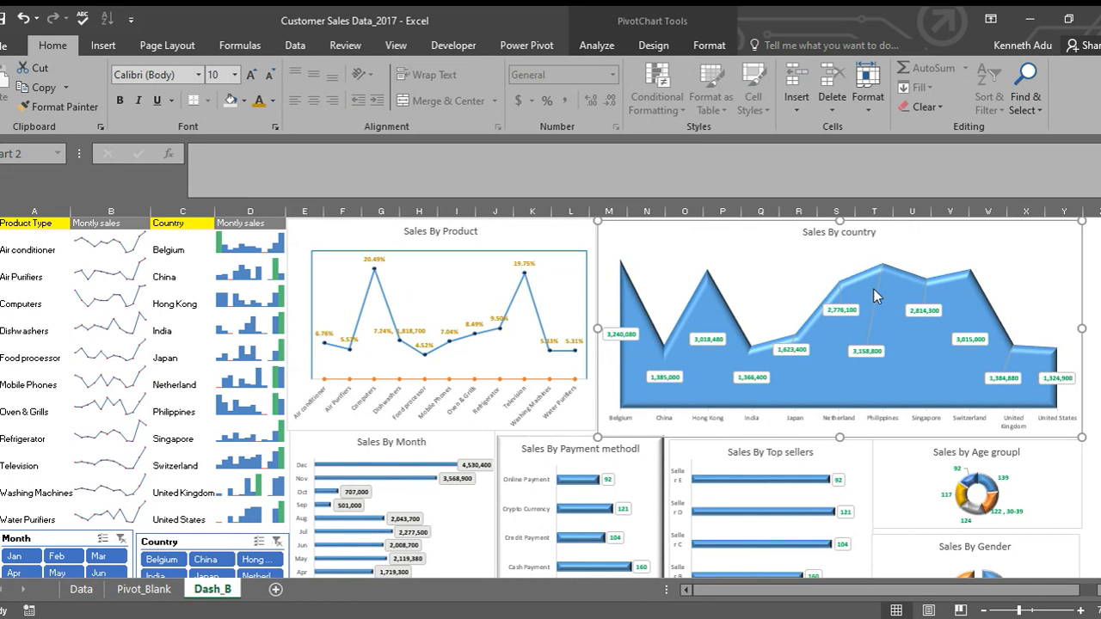
click(1001, 252)
click(997, 234)
click(1034, 256)
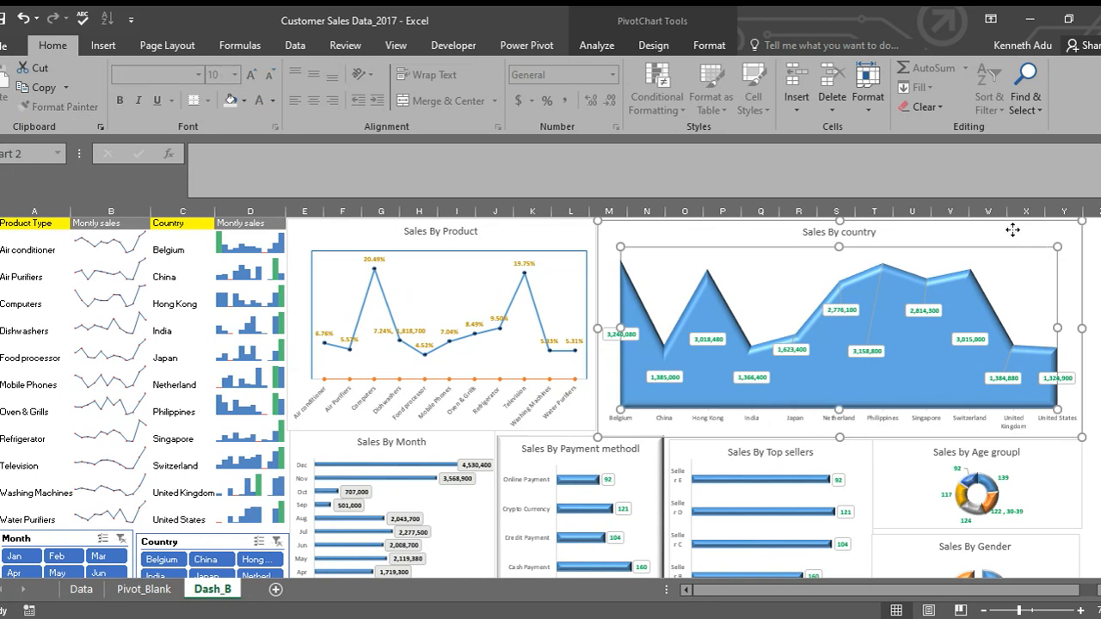
click(1012, 230)
Step: Examine the Television and Washing Machines points in Sales By Product and the area series in Sales By country
click(460, 270)
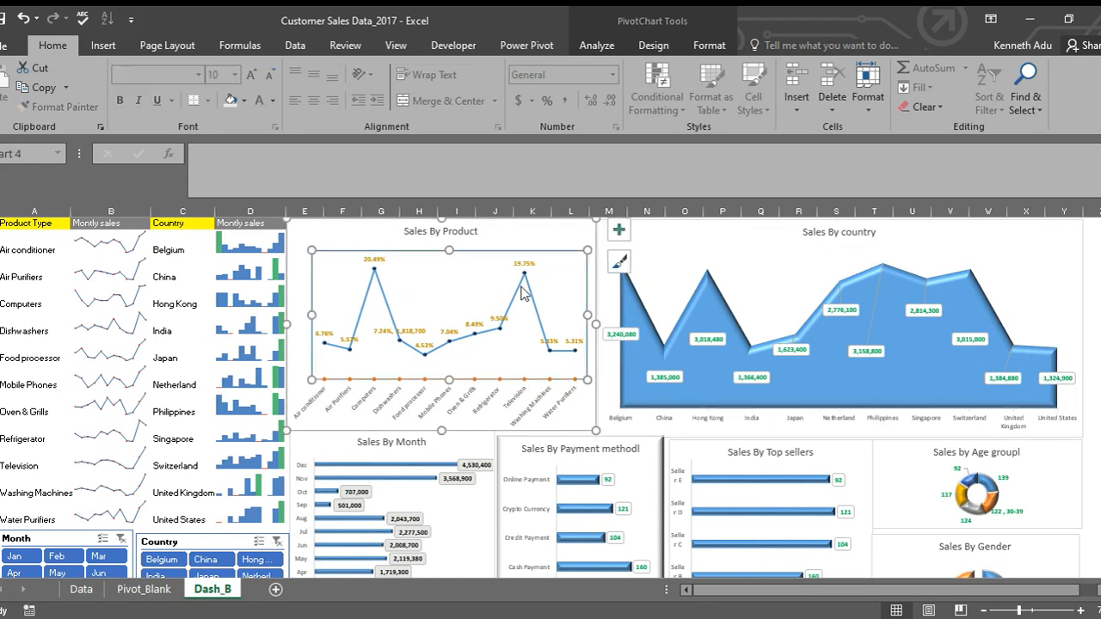
click(519, 294)
click(541, 313)
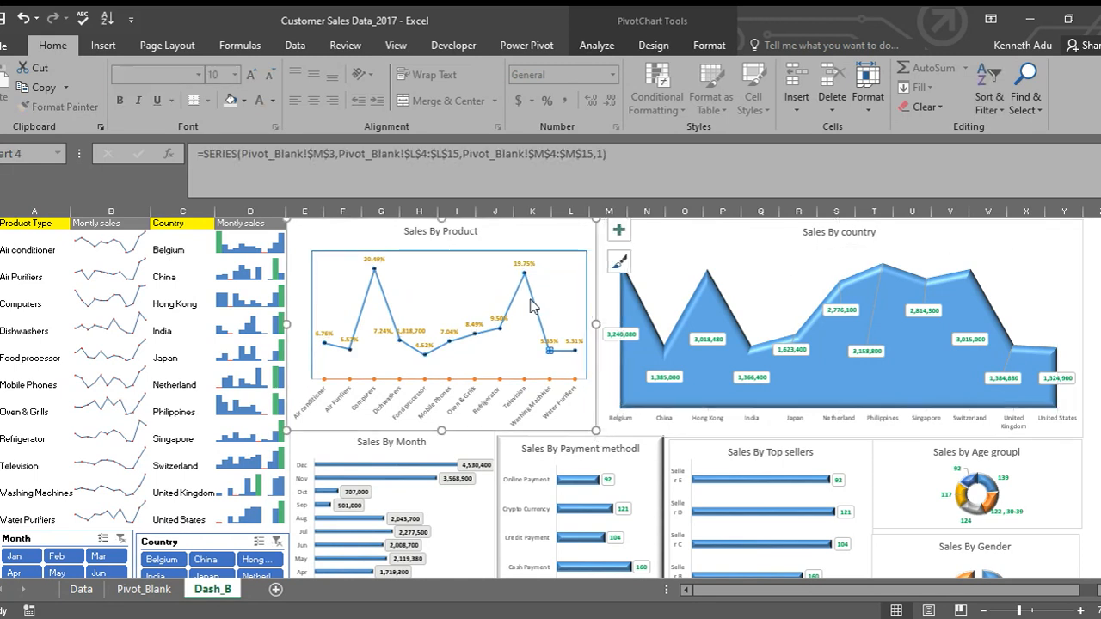
click(554, 286)
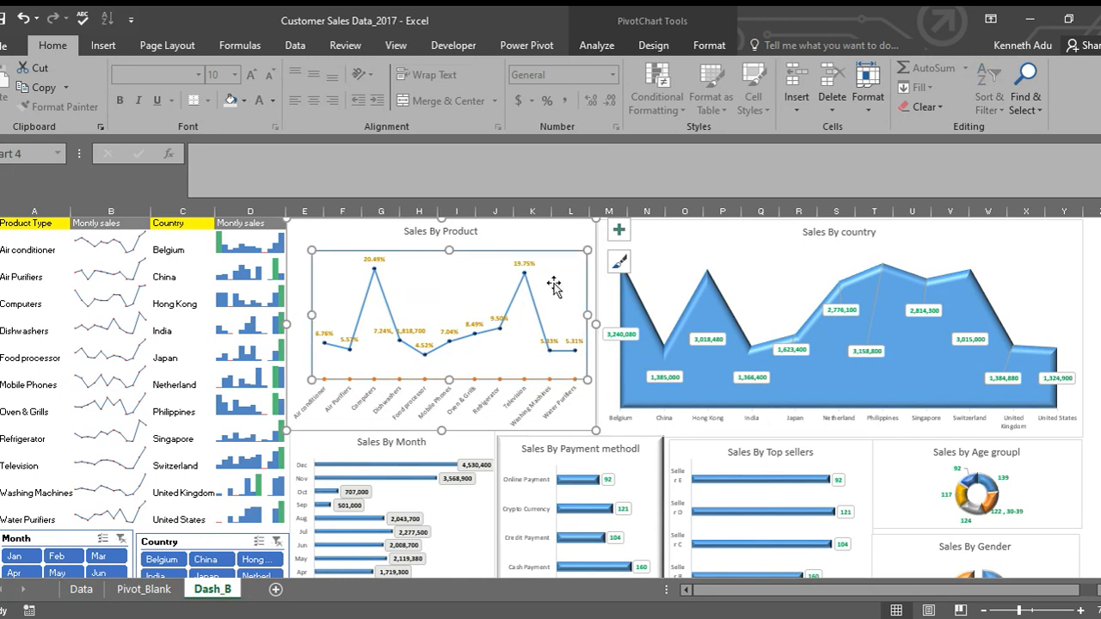
click(702, 277)
click(677, 305)
click(786, 294)
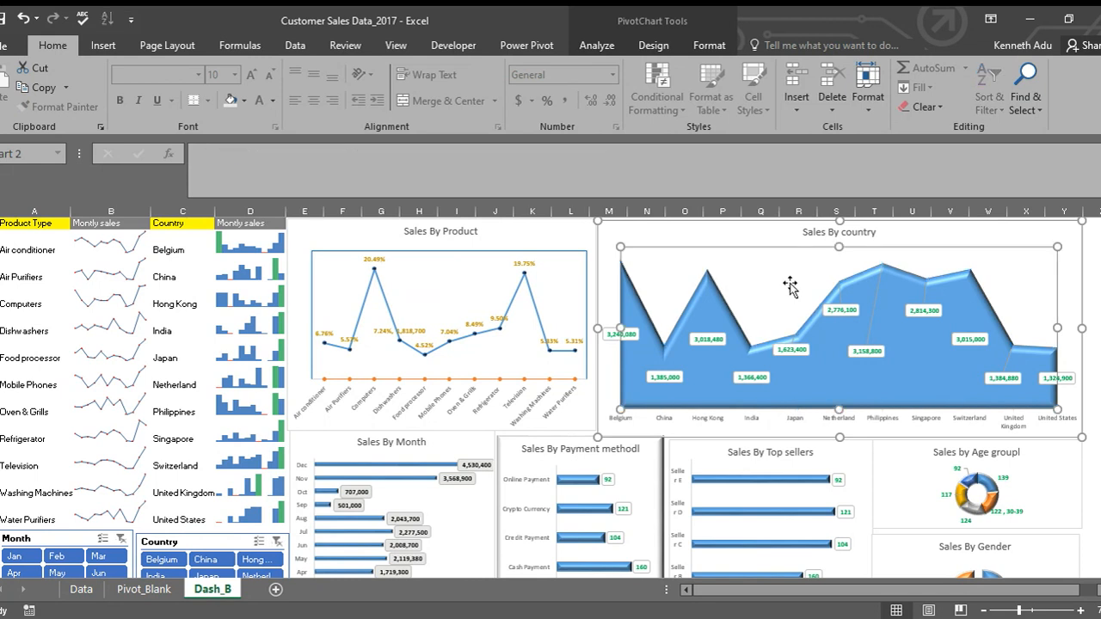
click(963, 275)
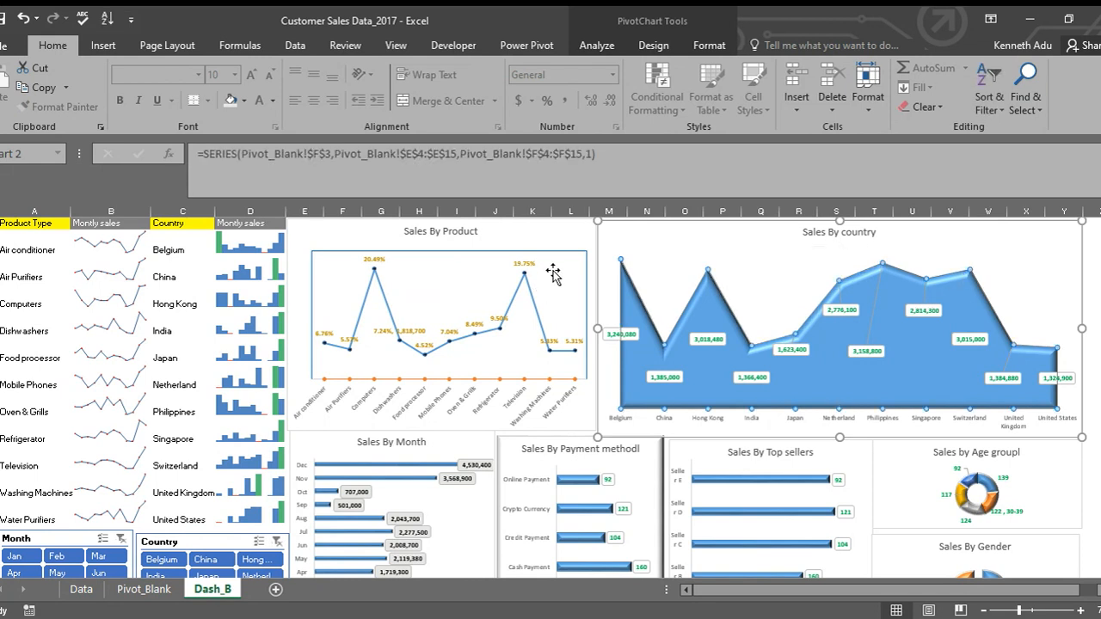
click(505, 299)
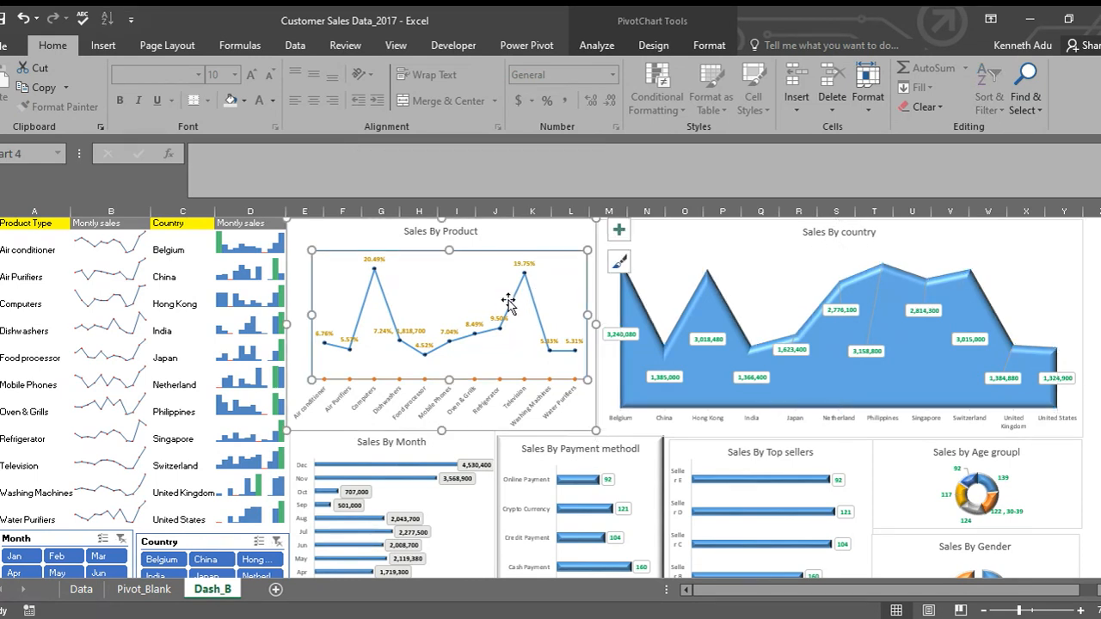
Step: Filter the dashboard to United Kingdom and check the charts
scroll(504, 299, down, 3)
click(191, 387)
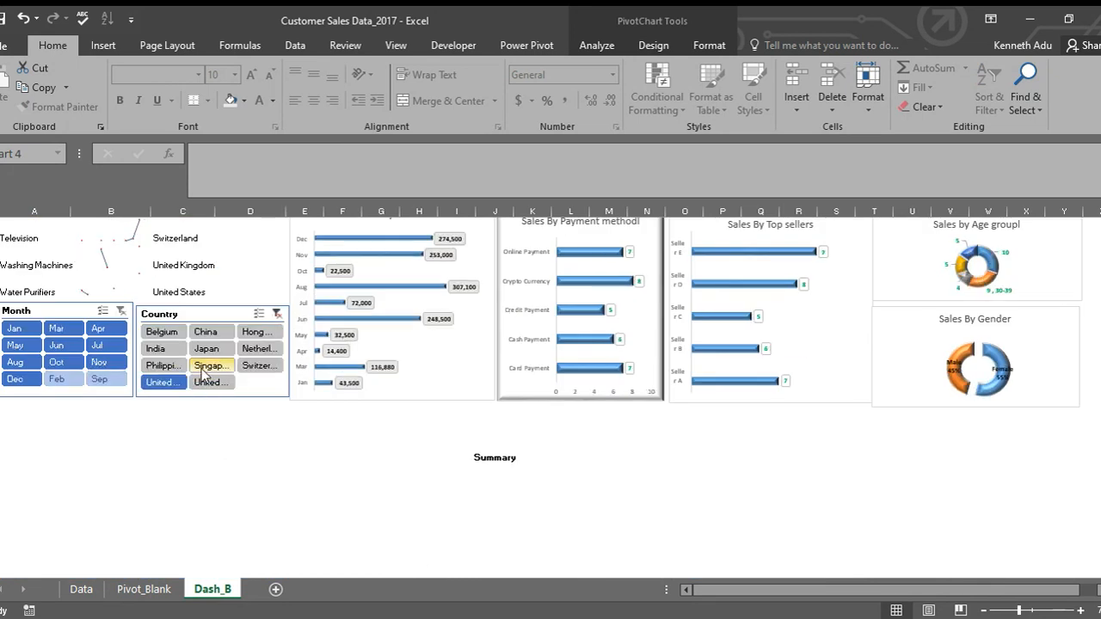
scroll(210, 367, up, 3)
scroll(210, 367, down, 3)
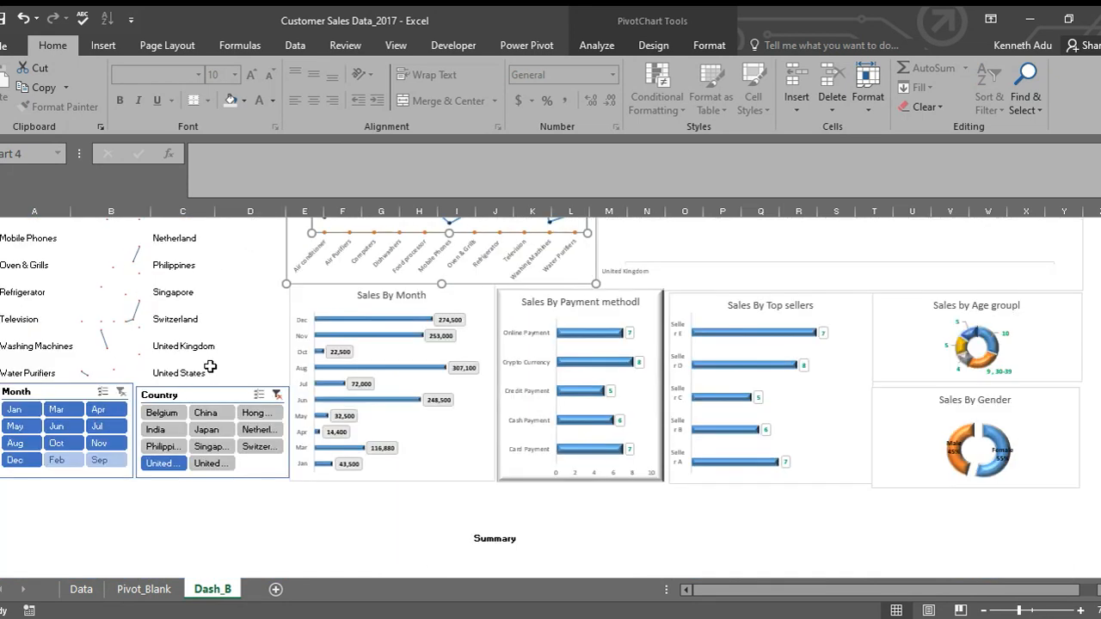
Step: Filter the dashboard to Japan, narrow it to May and then Apr, and view the charts
click(211, 430)
click(101, 427)
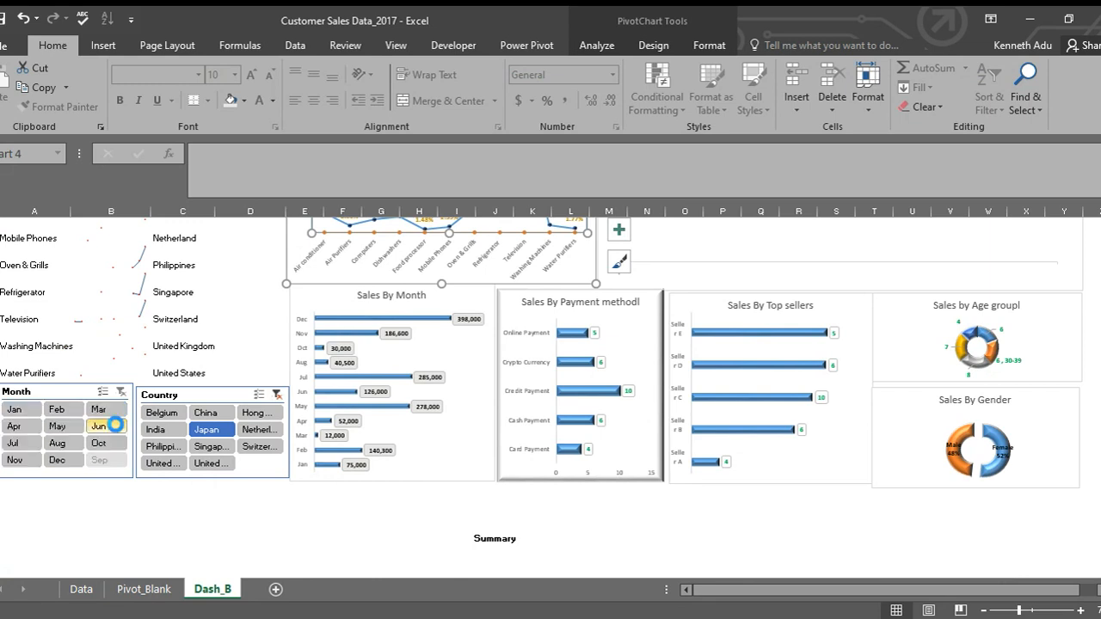
click(15, 427)
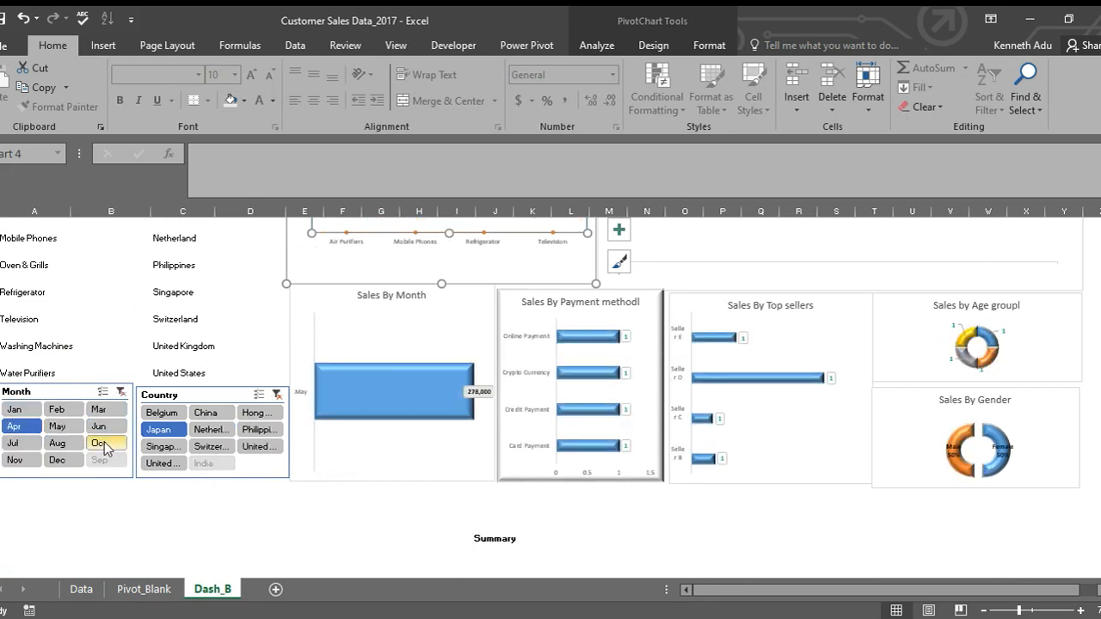
scroll(314, 427, up, 2)
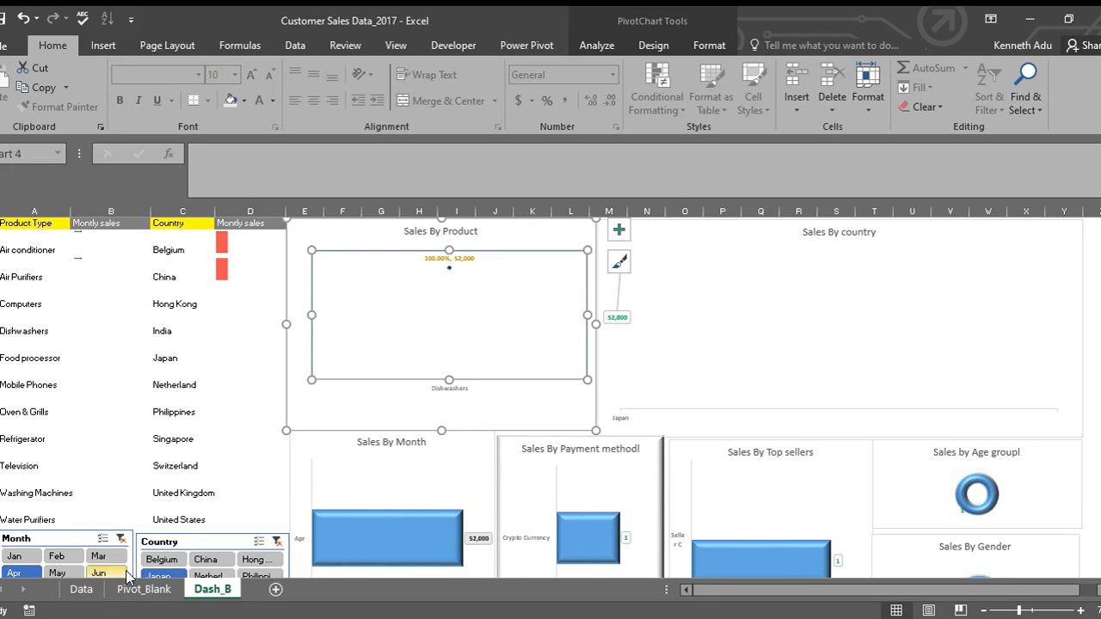
scroll(127, 576, down, 2)
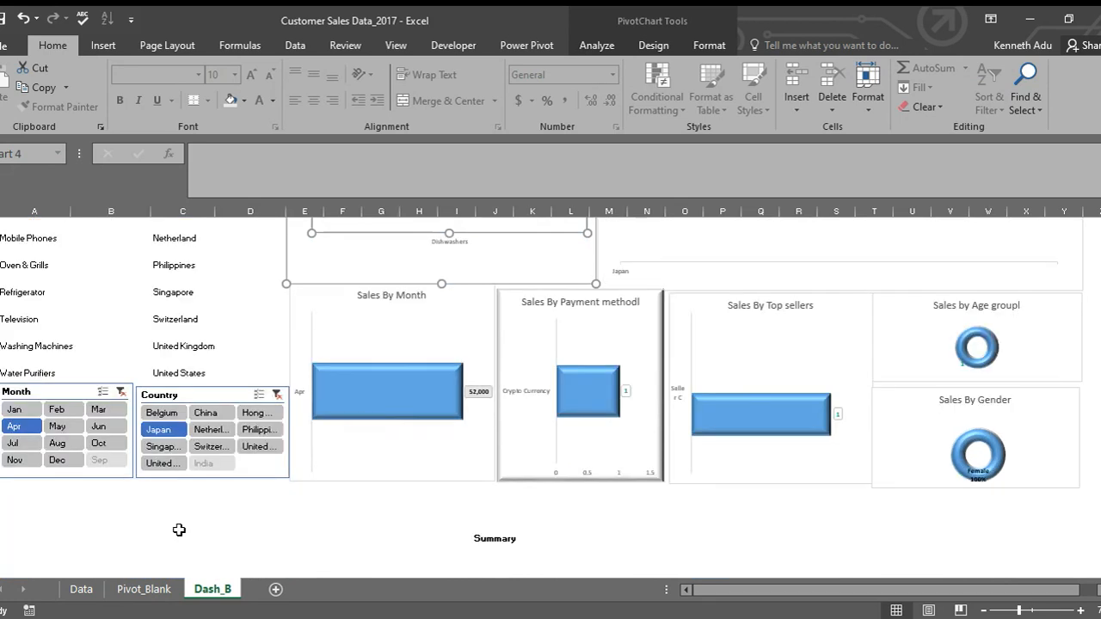
Step: Clear the Month and Country slicer filters and return to the upper charts
click(121, 392)
click(276, 395)
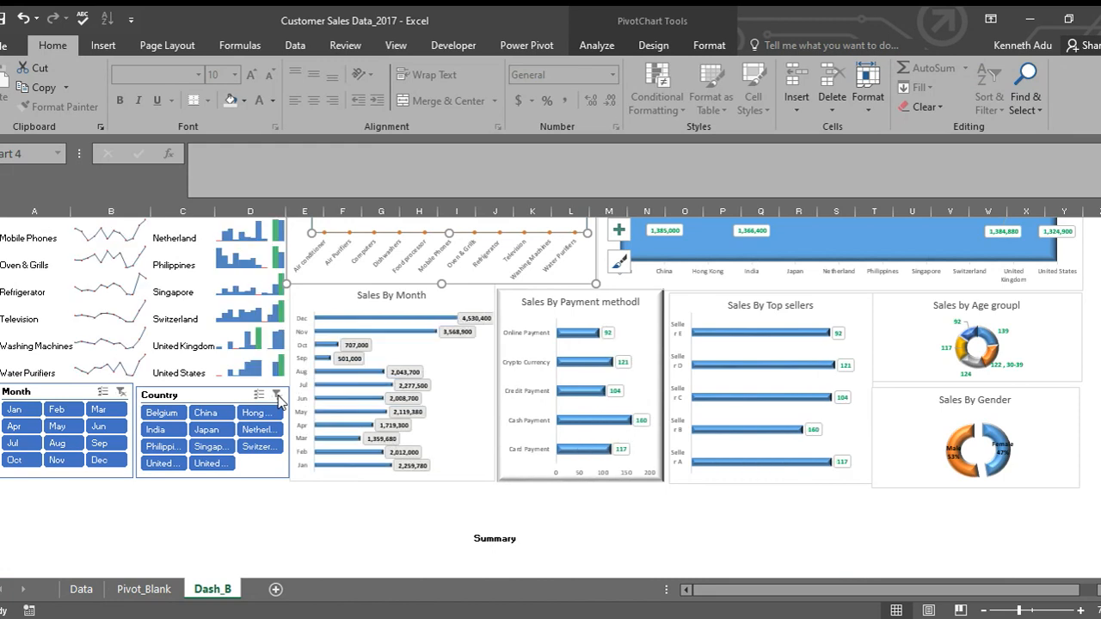
scroll(688, 413, up, 2)
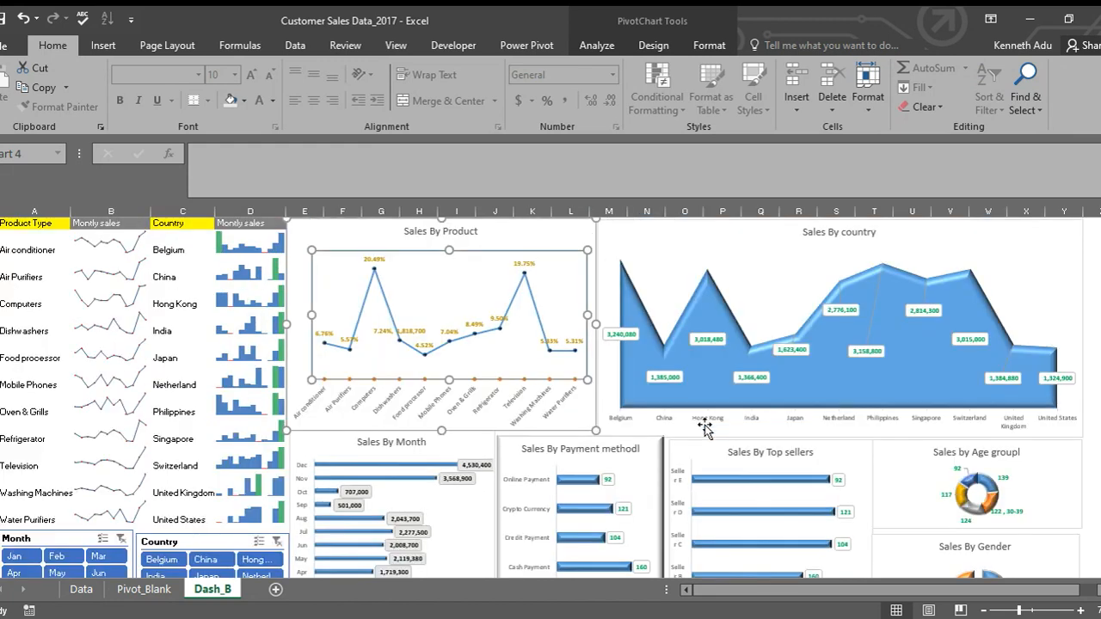
Step: Review the China and Hong Kong part of Sales By country and the Refrigerator-to-Television stretch of Sales By Product
click(708, 309)
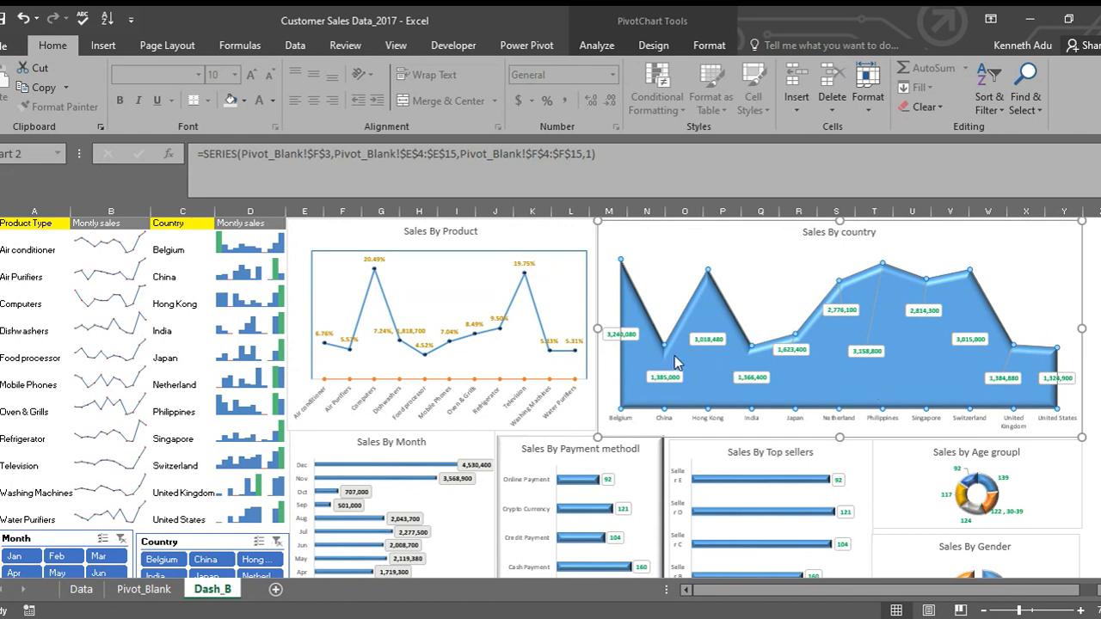
click(647, 272)
click(514, 282)
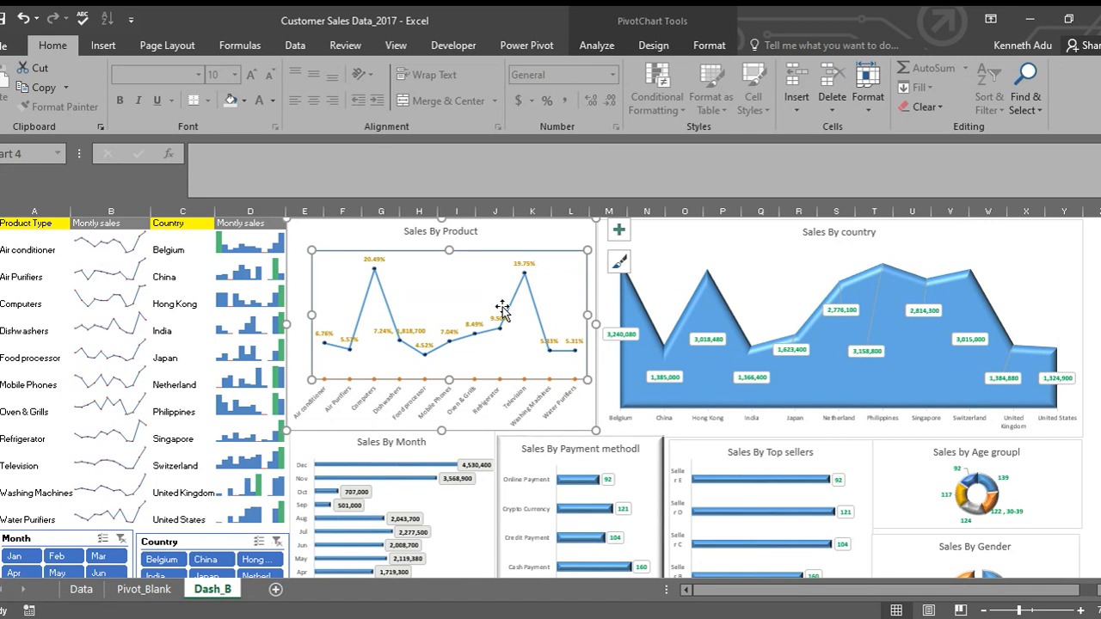
click(499, 319)
click(520, 301)
click(531, 297)
click(559, 278)
click(681, 245)
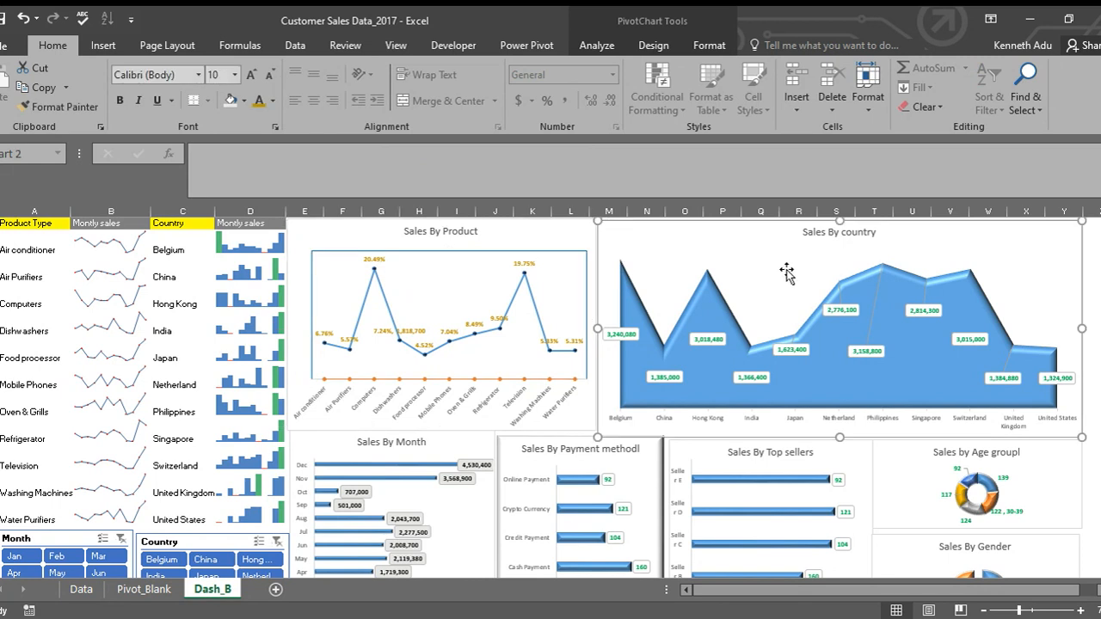
Step: Look over the dashboard from the two upper charts down to the slicers, and return to the upper charts
click(535, 311)
click(535, 312)
click(647, 293)
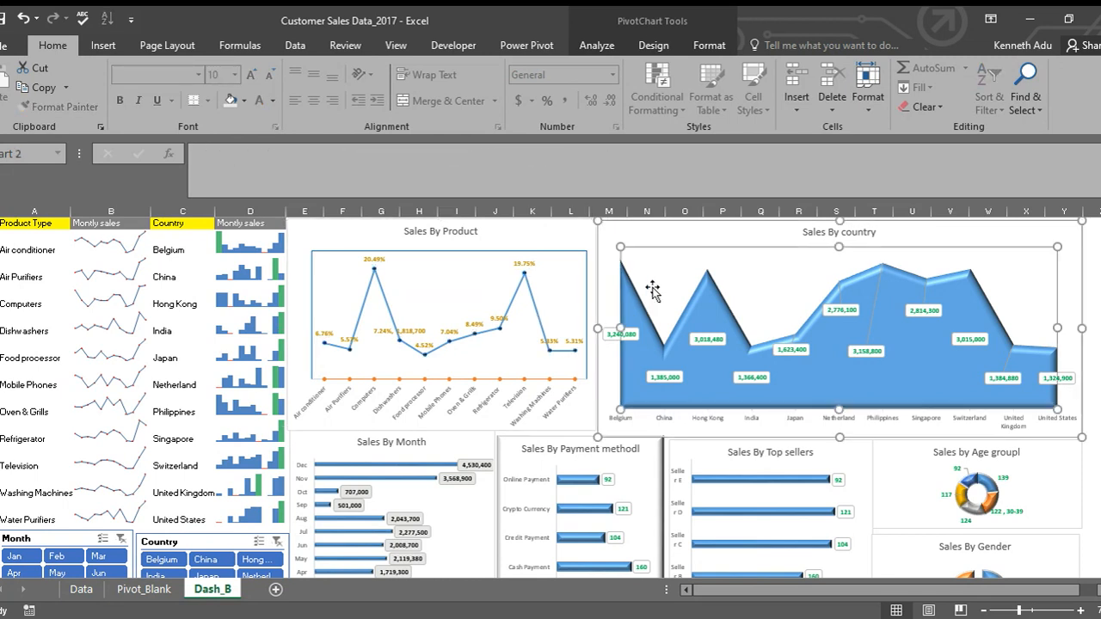
scroll(516, 319, down, 4)
scroll(229, 315, up, 3)
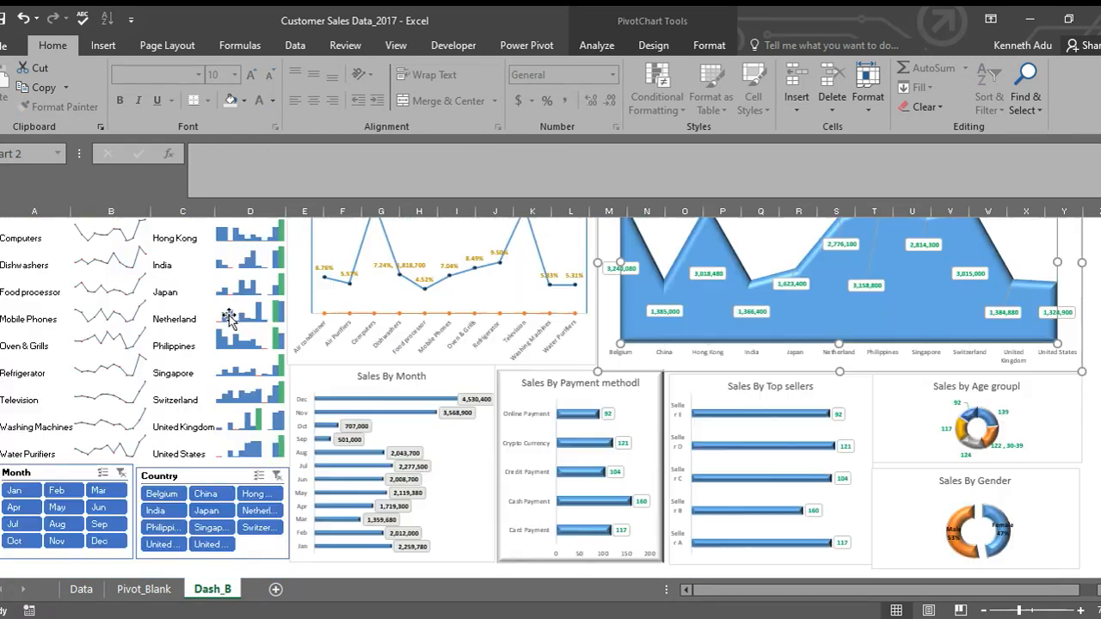
scroll(228, 316, up, 2)
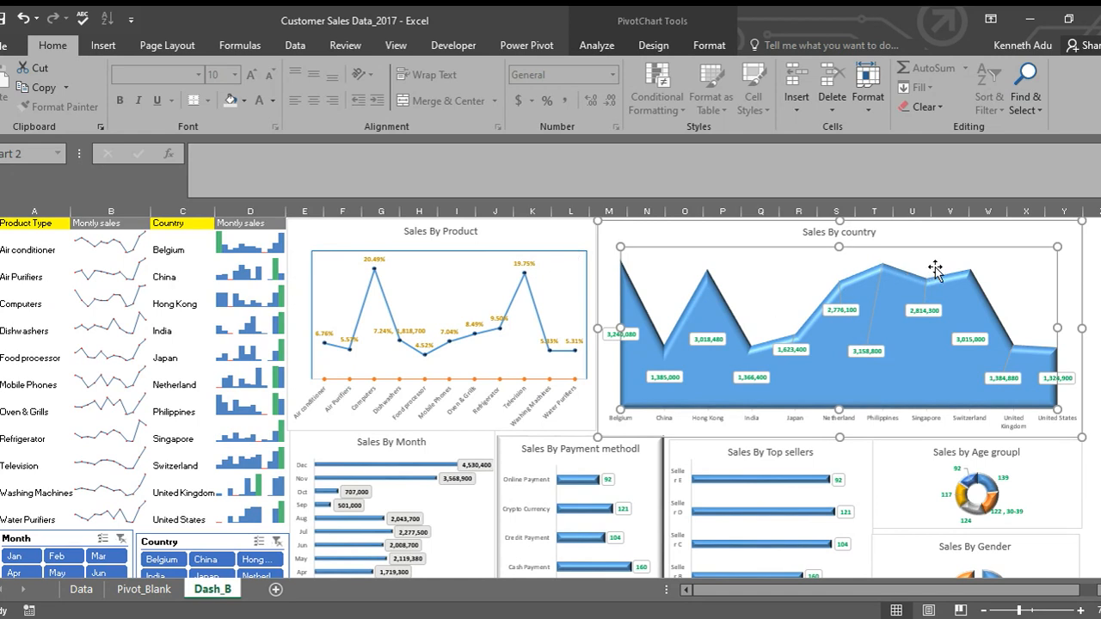
click(970, 237)
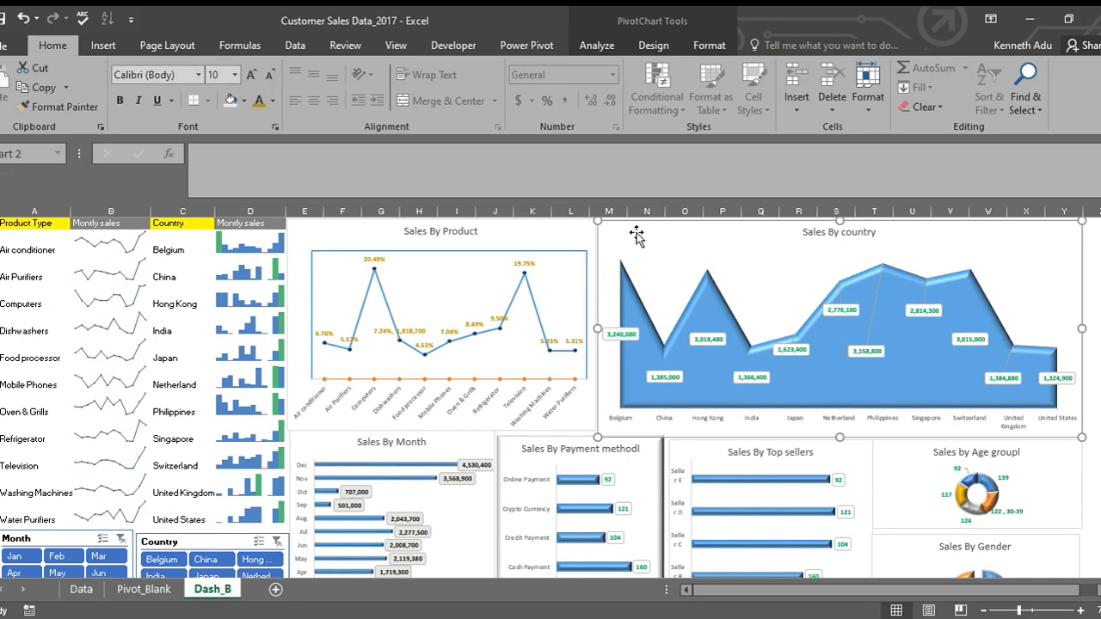
click(563, 240)
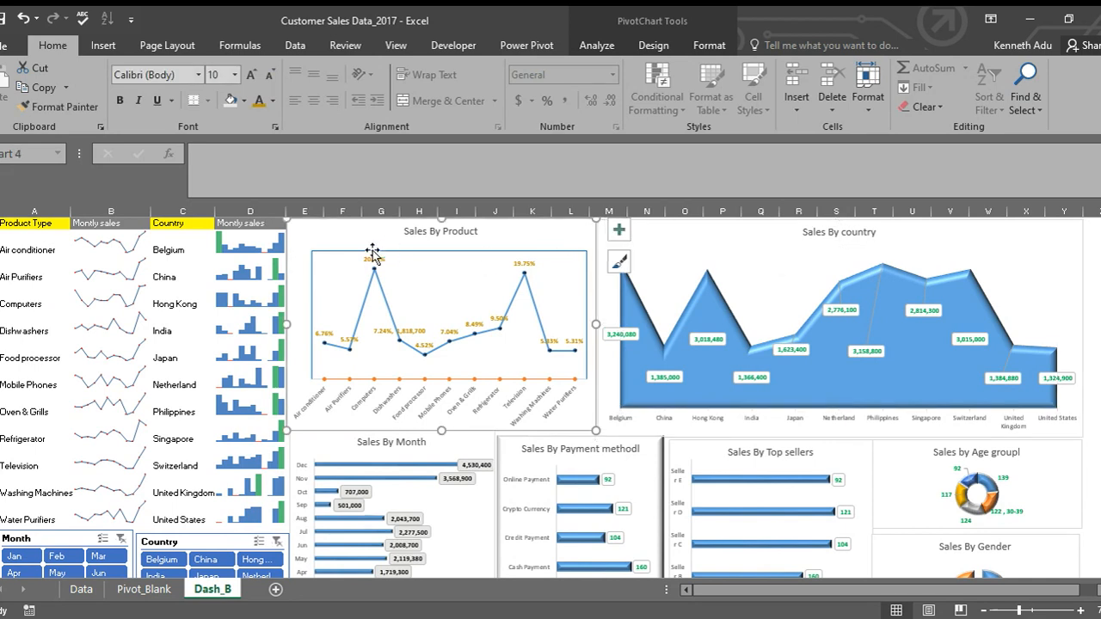
Step: Inspect the lower charts and Summary area, and revisit the Sales By country and Sales By Product charts
scroll(361, 307, down, 4)
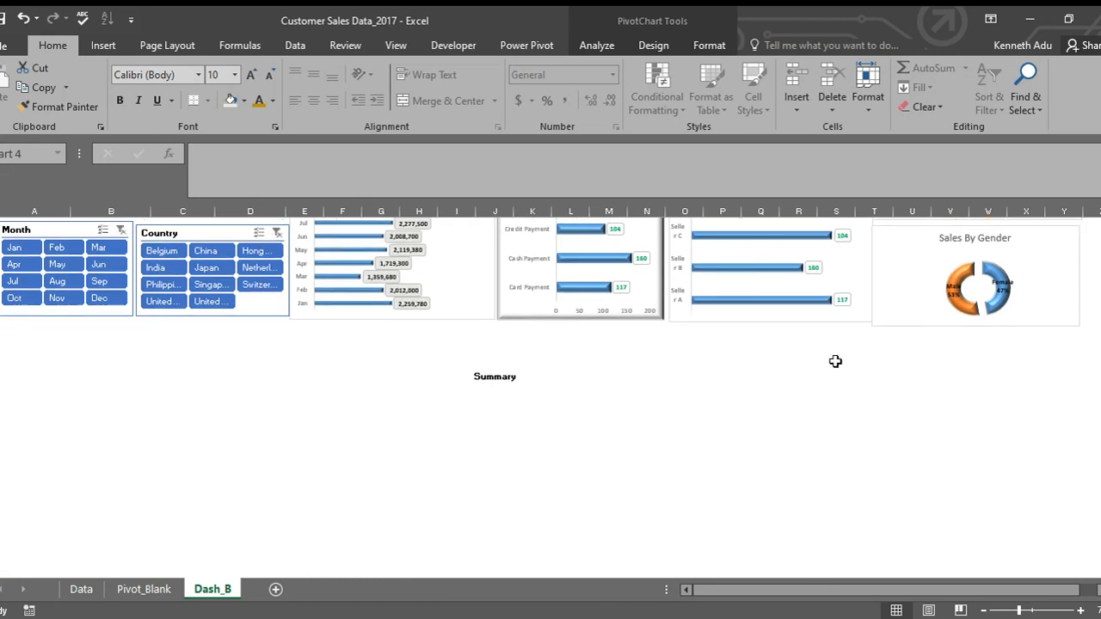
scroll(835, 361, up, 3)
scroll(853, 352, down, 1)
scroll(856, 351, up, 2)
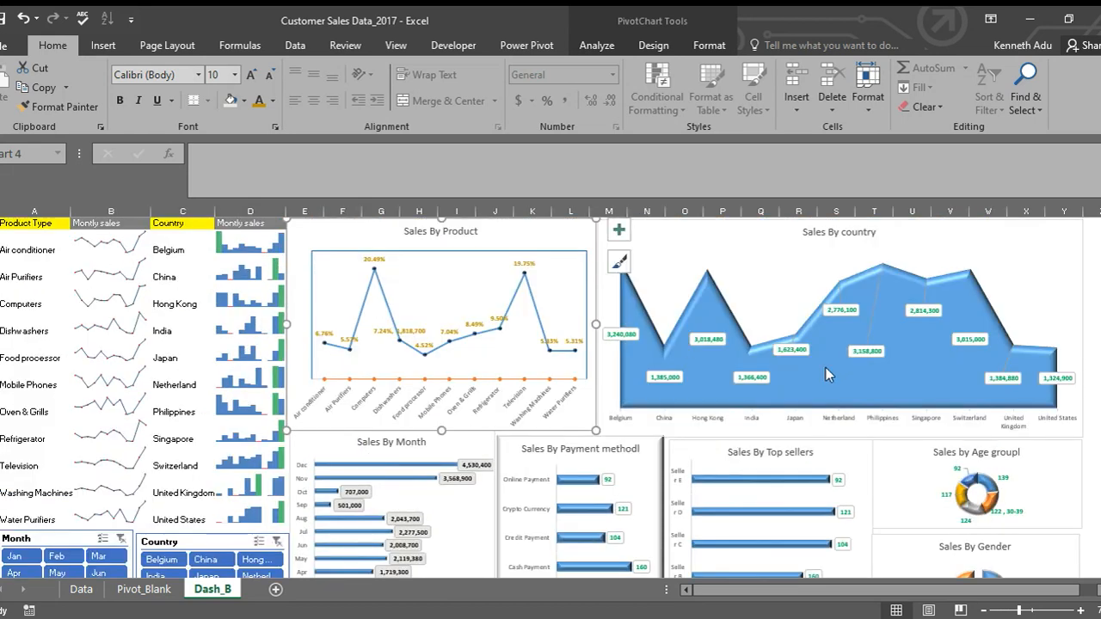
click(679, 252)
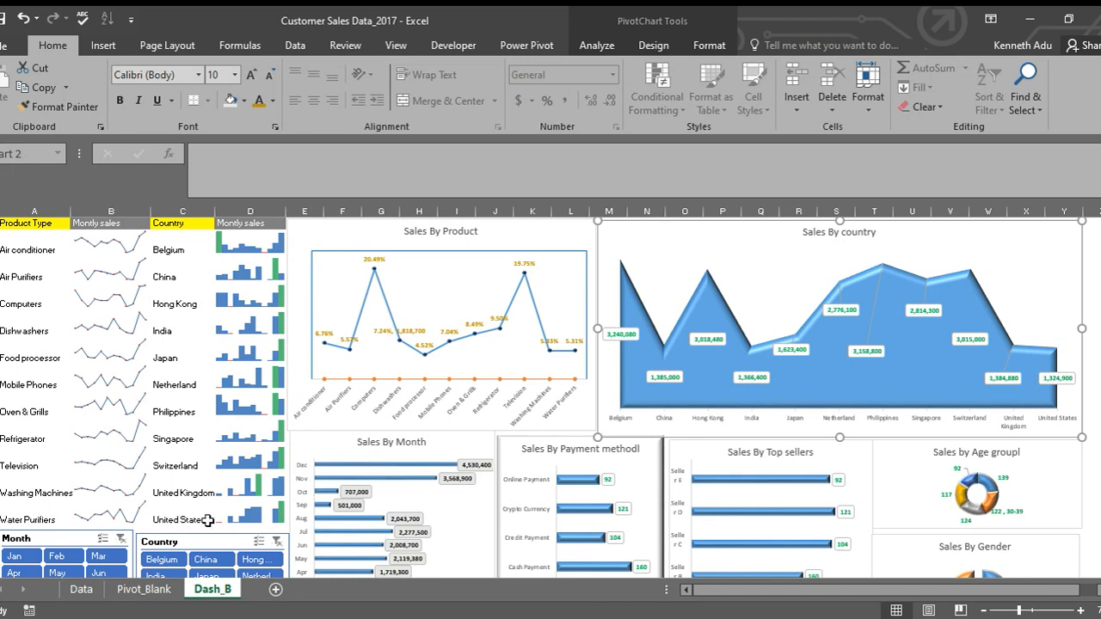
click(765, 273)
click(621, 229)
click(501, 233)
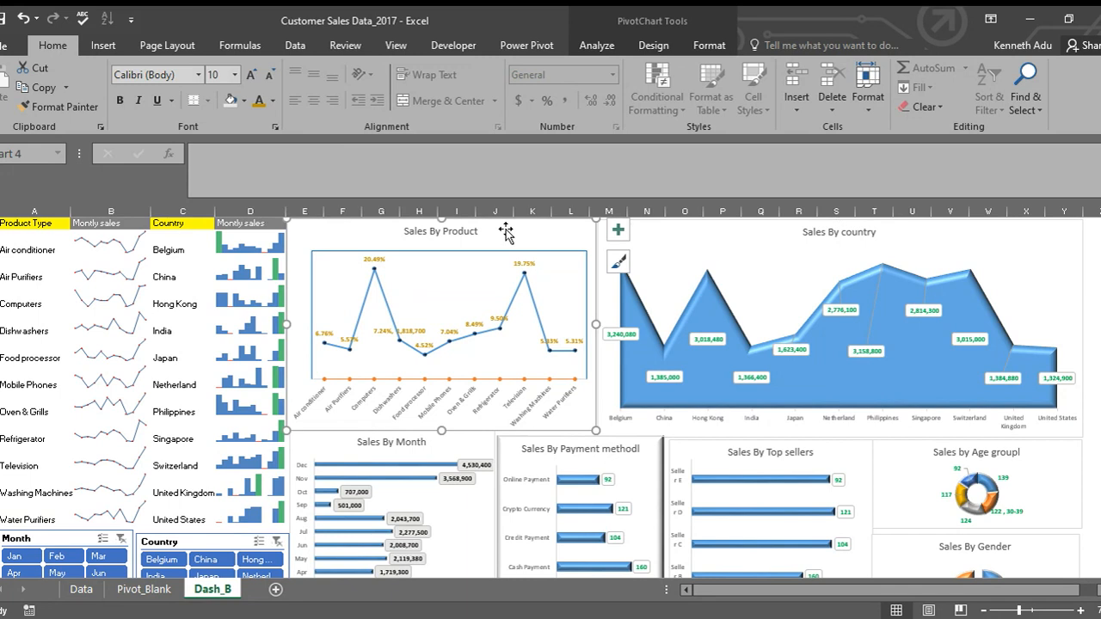
Step: View the Pivot_Blank and Data sheets and return to Dash_B
click(143, 589)
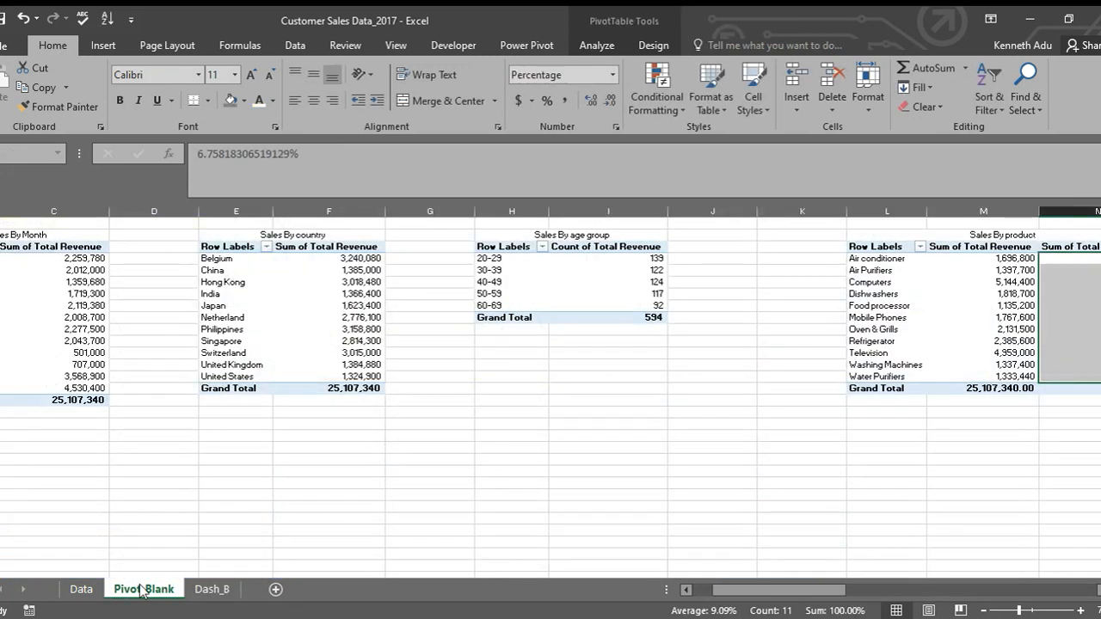
click(81, 589)
click(209, 589)
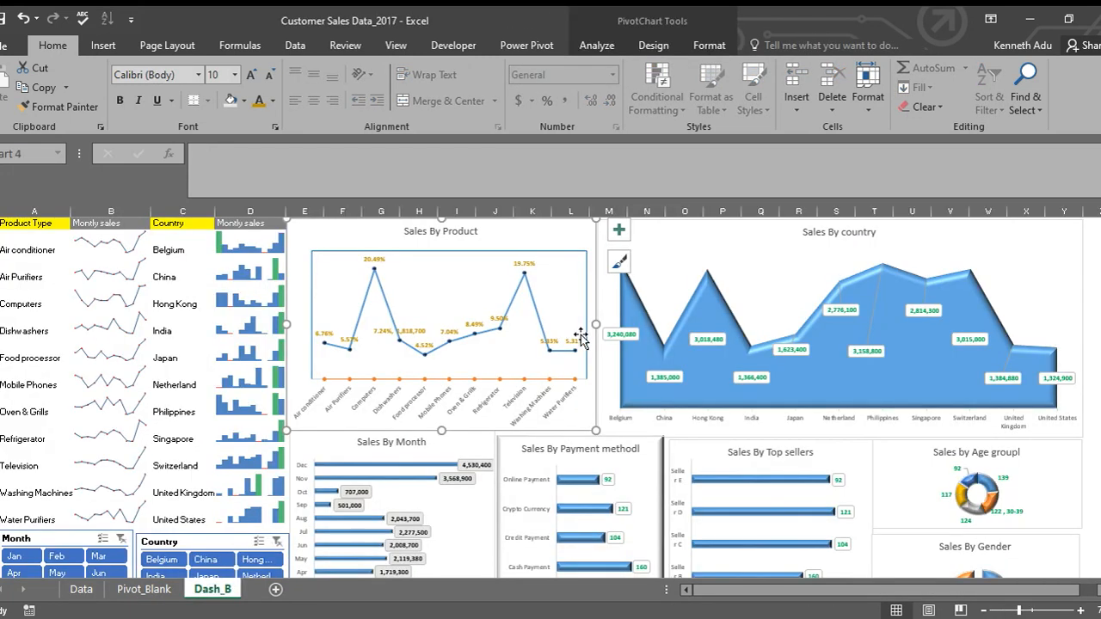
Step: Step through the dashboard's charts from Sales By country and Product to Age group, Top sellers, Payment method and Month
click(704, 238)
click(584, 230)
click(928, 268)
click(977, 231)
scroll(615, 374, down, 2)
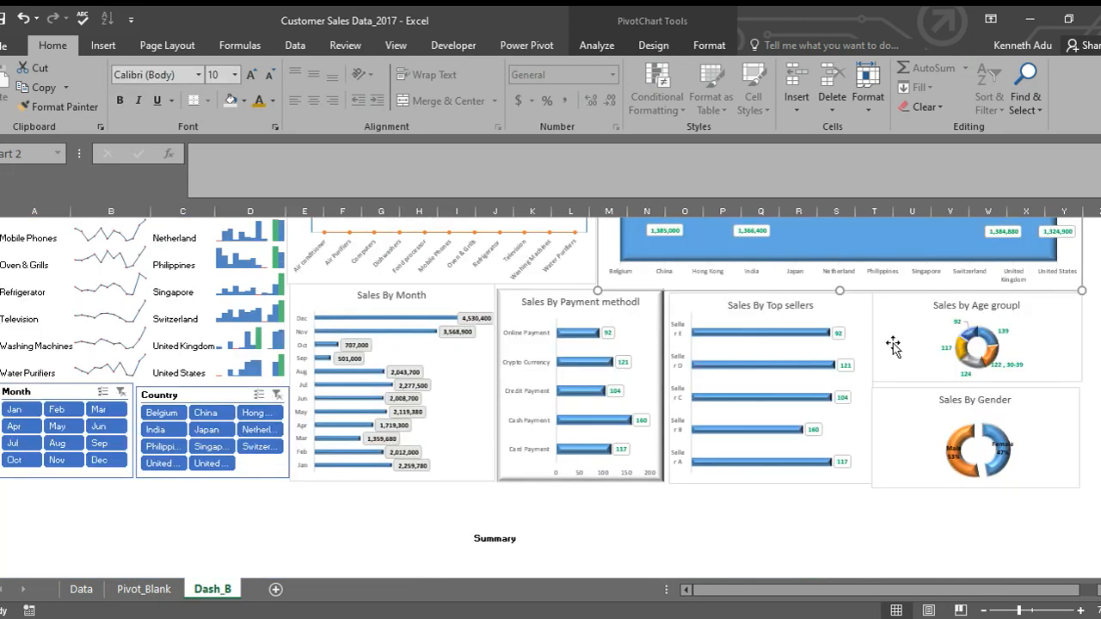
click(903, 344)
click(831, 308)
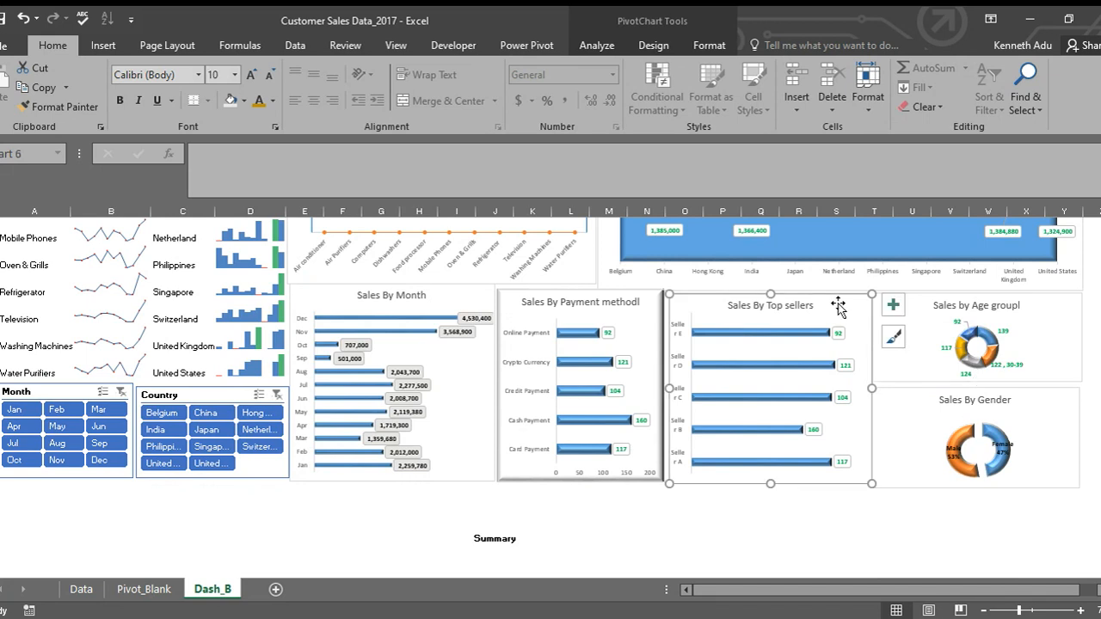
click(636, 314)
click(452, 301)
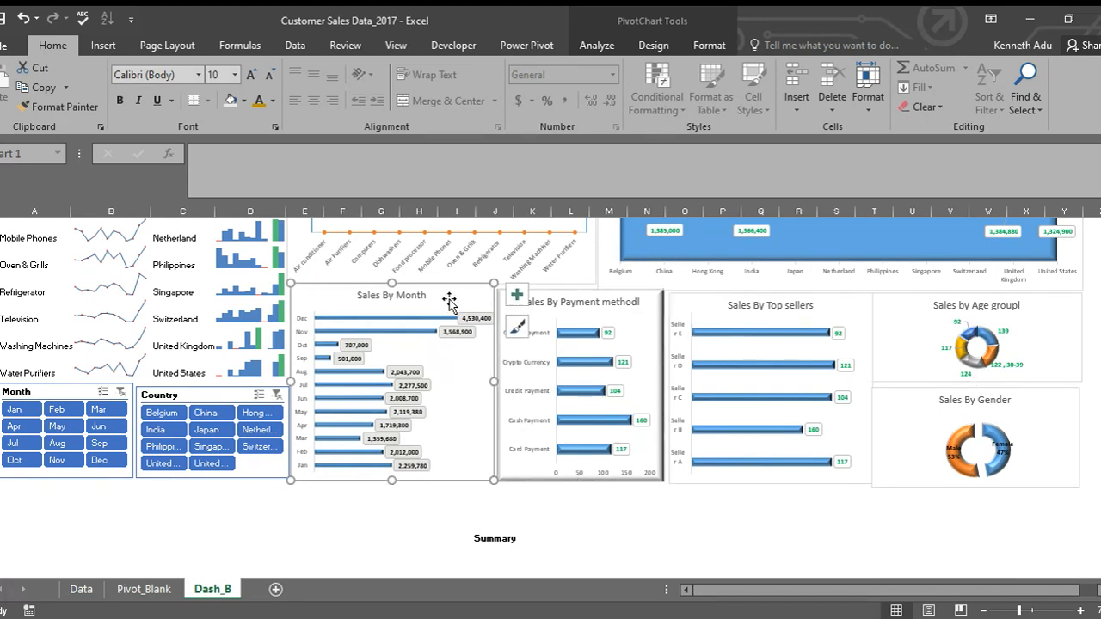
Step: Try the dark-background chart style on the Sales By country chart and browse the other available chart styles
scroll(301, 310, up, 2)
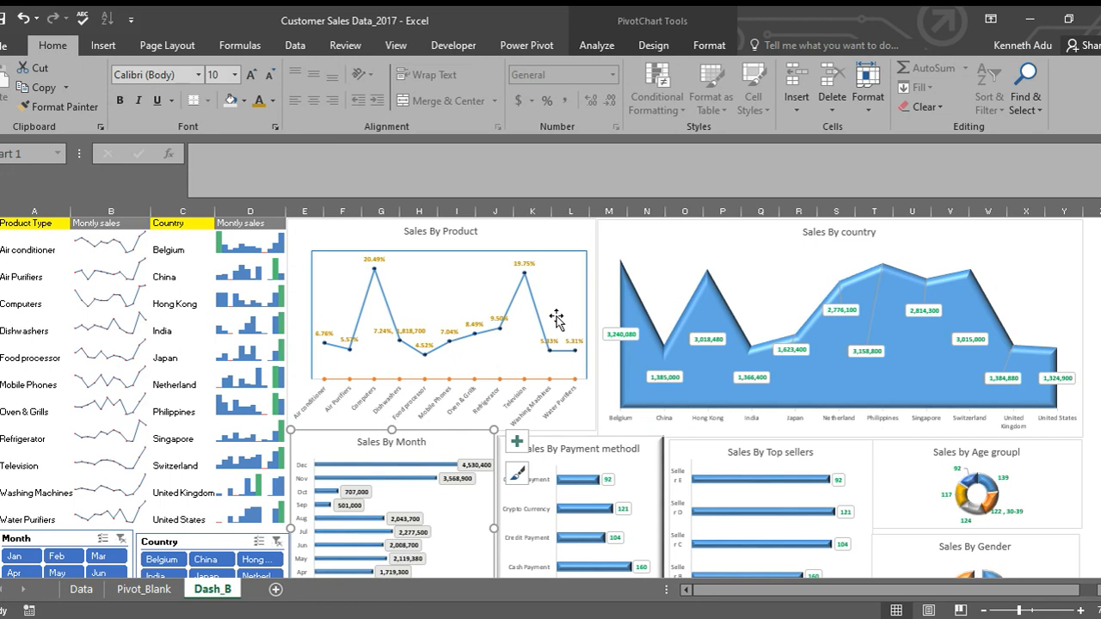
click(890, 293)
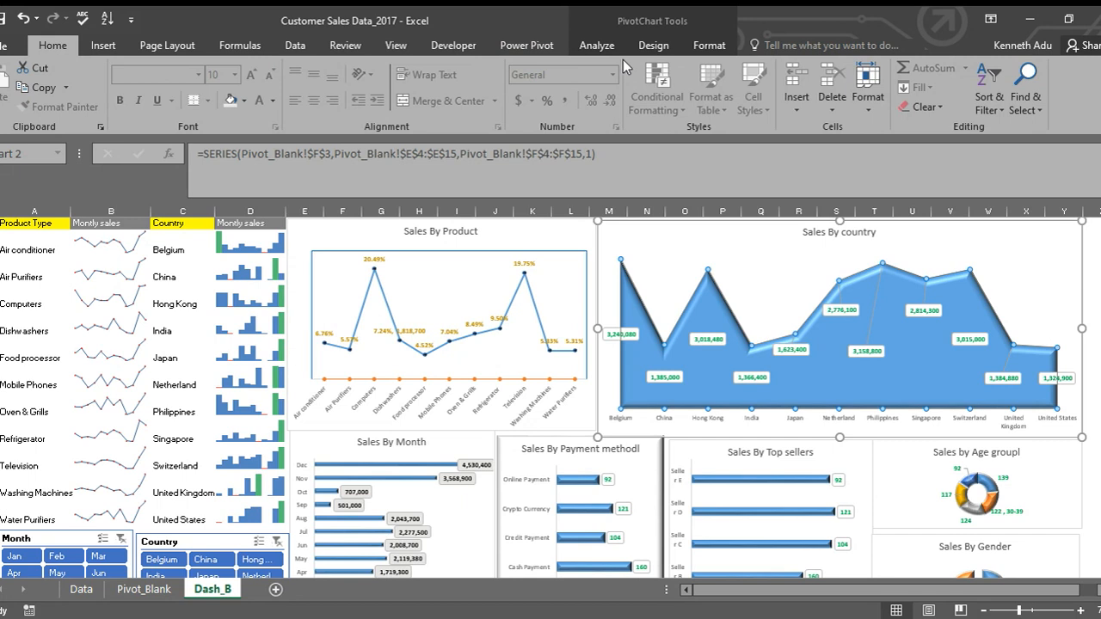
click(602, 47)
click(653, 47)
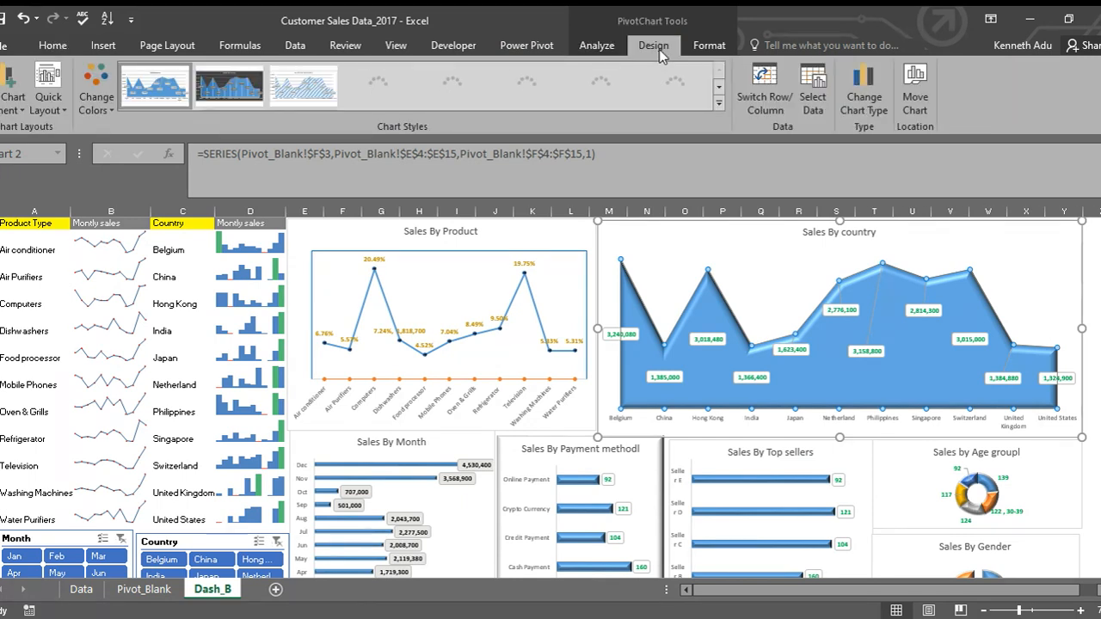
click(683, 90)
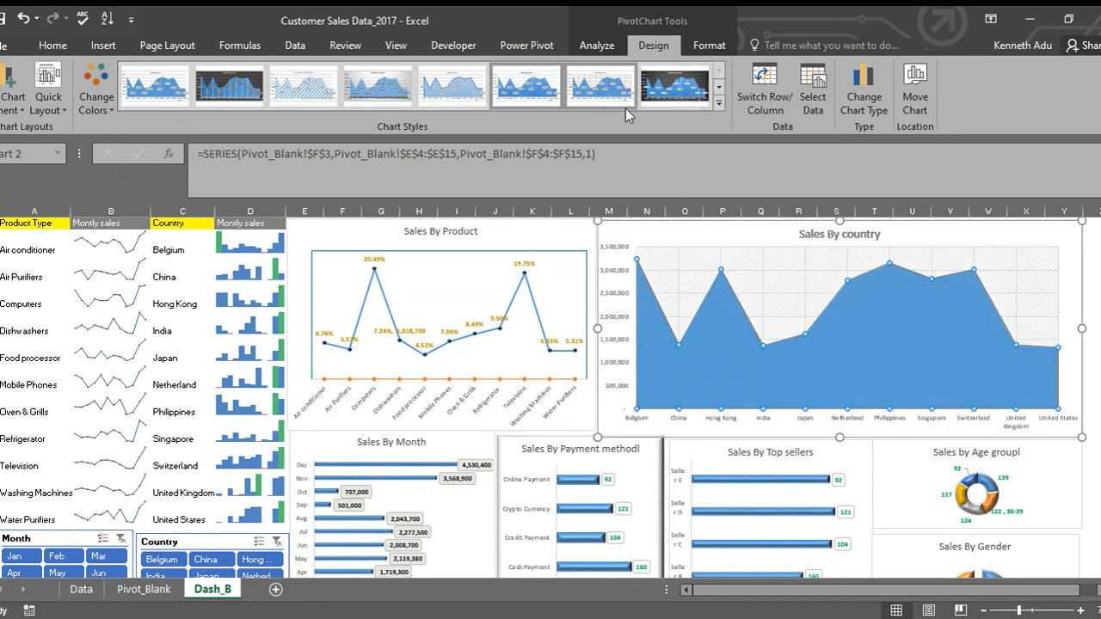
click(719, 102)
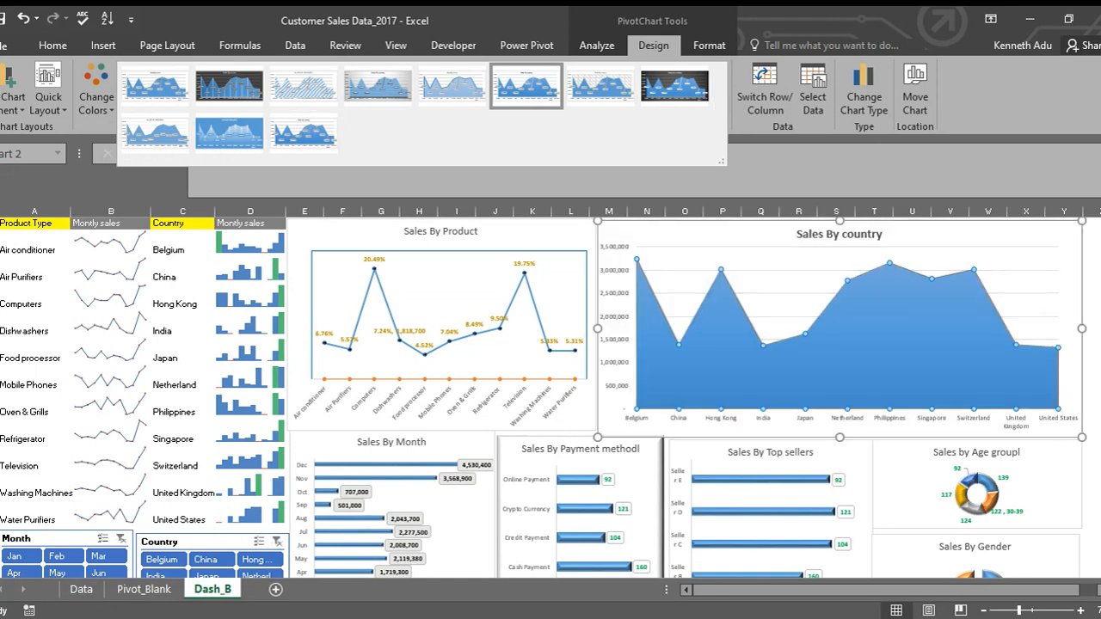
Step: Undo the chart style change on the Sales By country chart
click(20, 19)
click(23, 18)
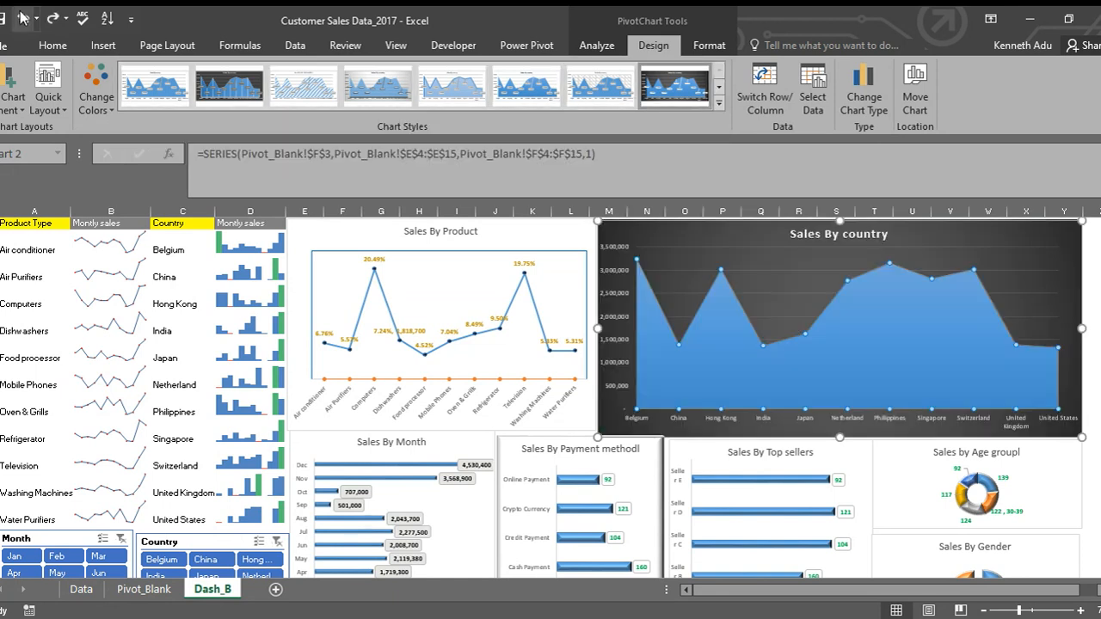
click(23, 17)
Step: Inspect the Sales By country chart again and go over to the Sales By Product chart
click(1043, 266)
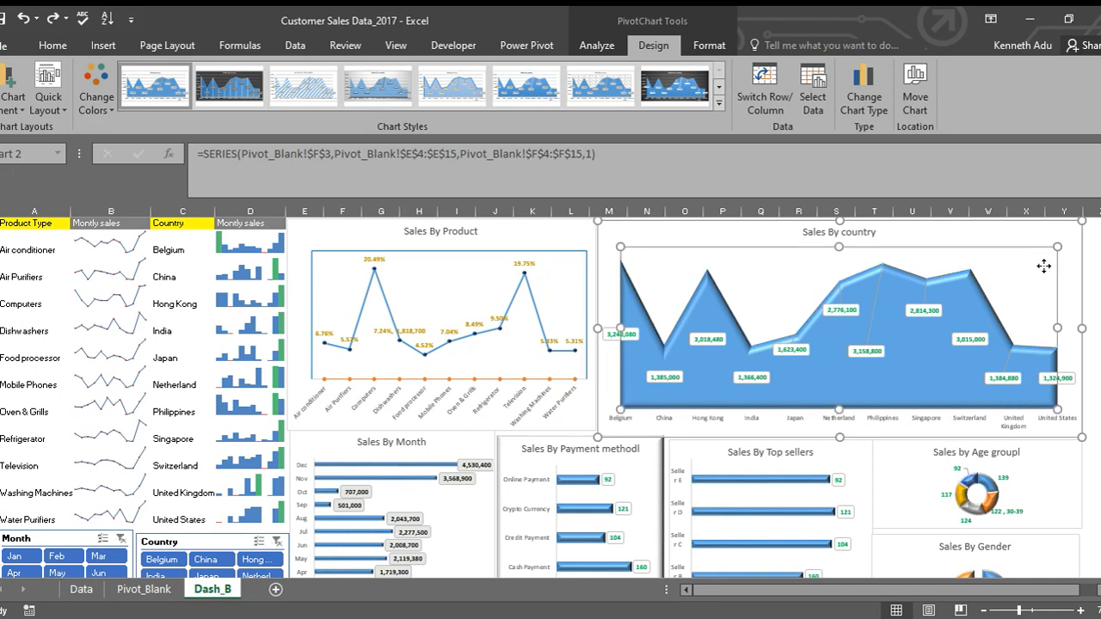
click(1047, 232)
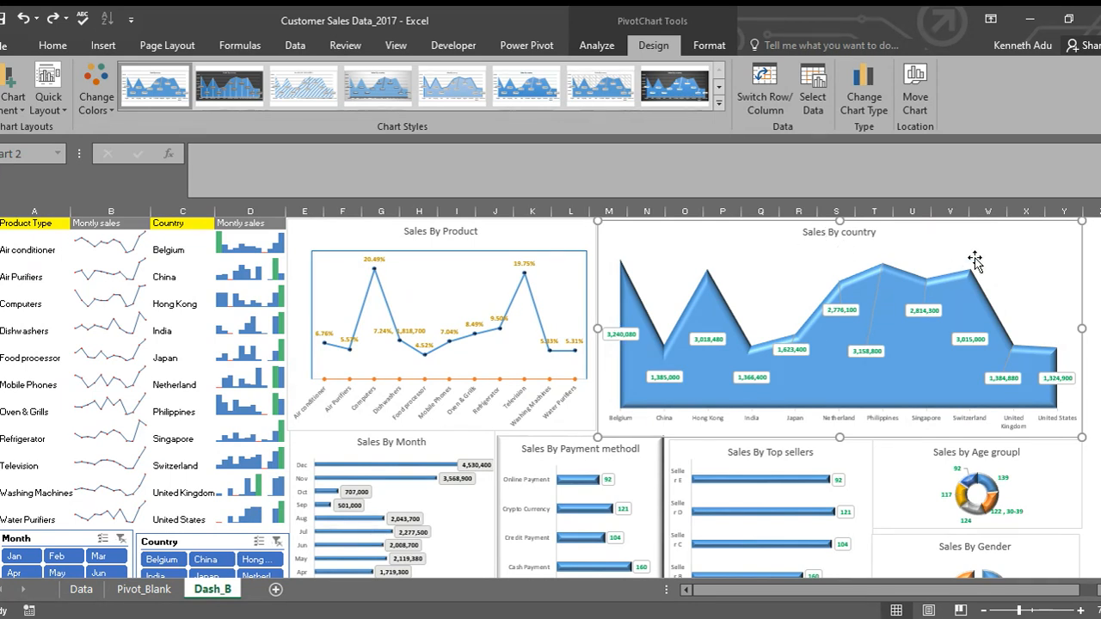
click(1088, 252)
click(563, 234)
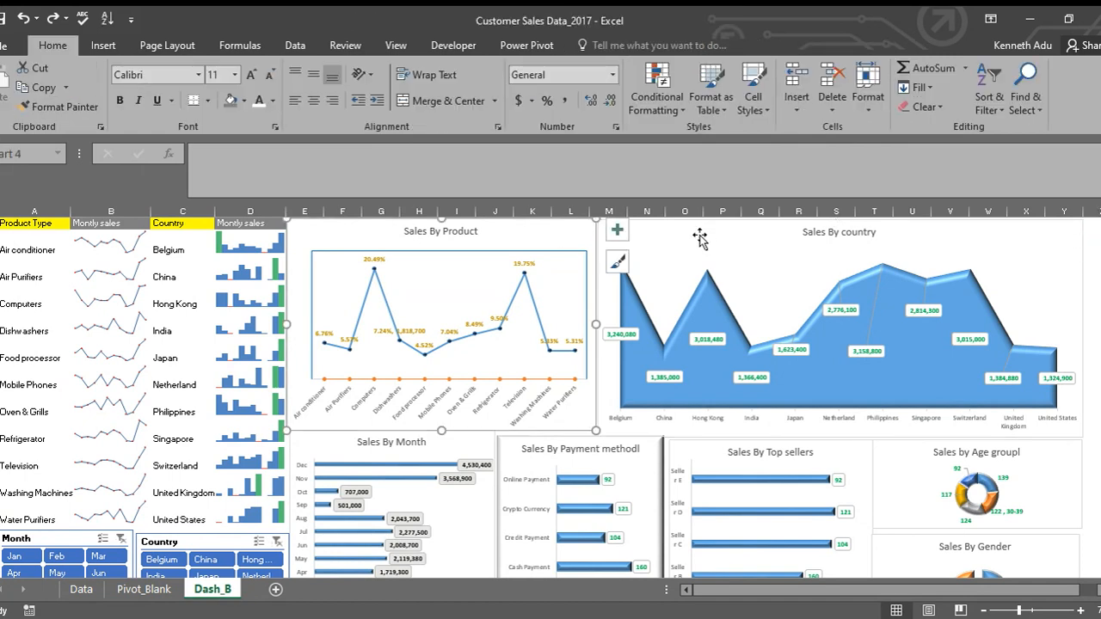